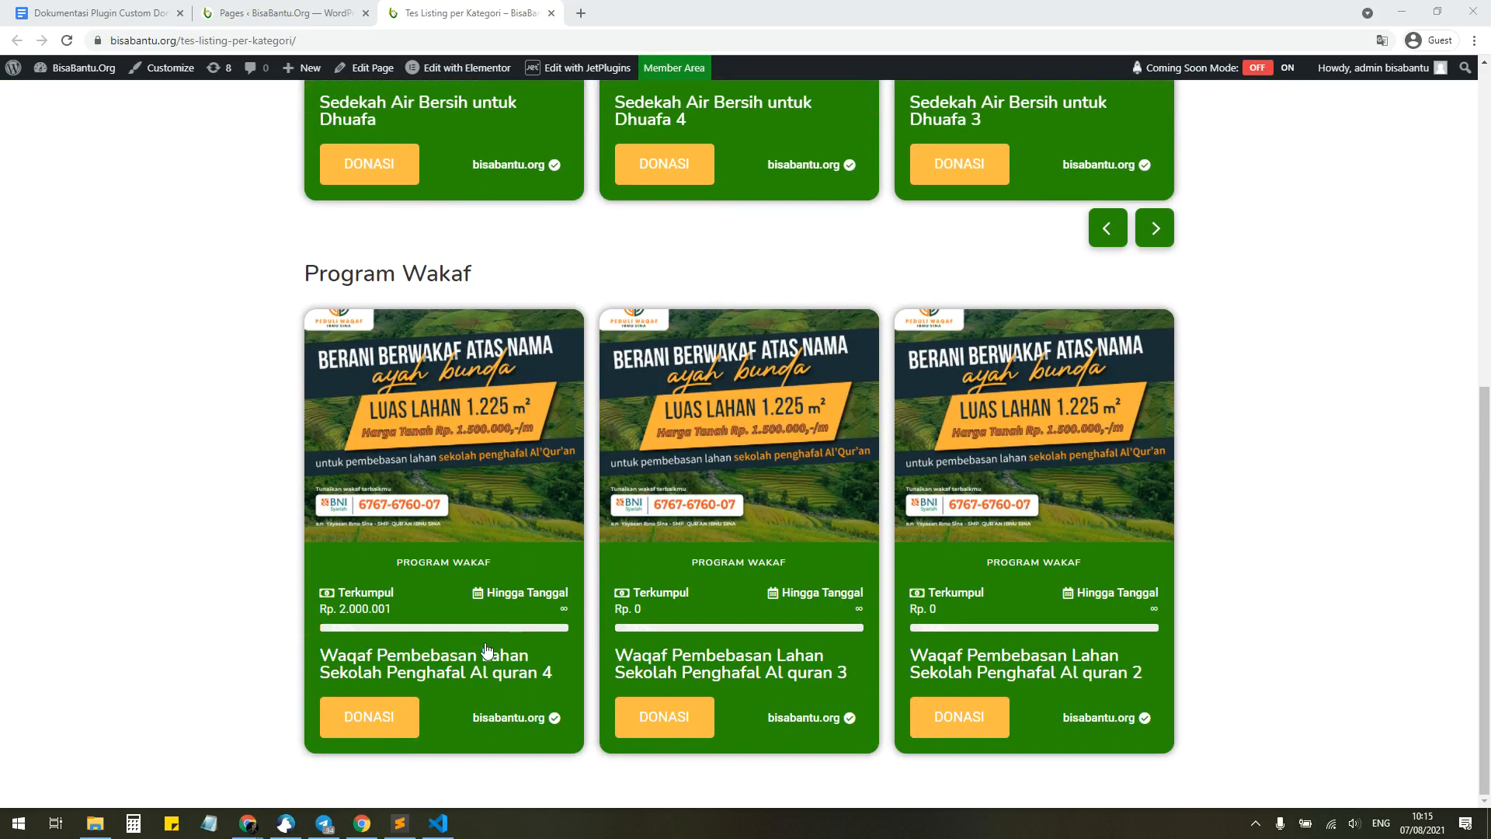
Step: Examine the Program Infak Sedekah and Program Wakaf sections of the test listing page, advancing the Infak Sedekah carousel
{"action": "scroll", "coordinate": [564, 592], "scroll_direction": "up", "scroll_amount": 7}
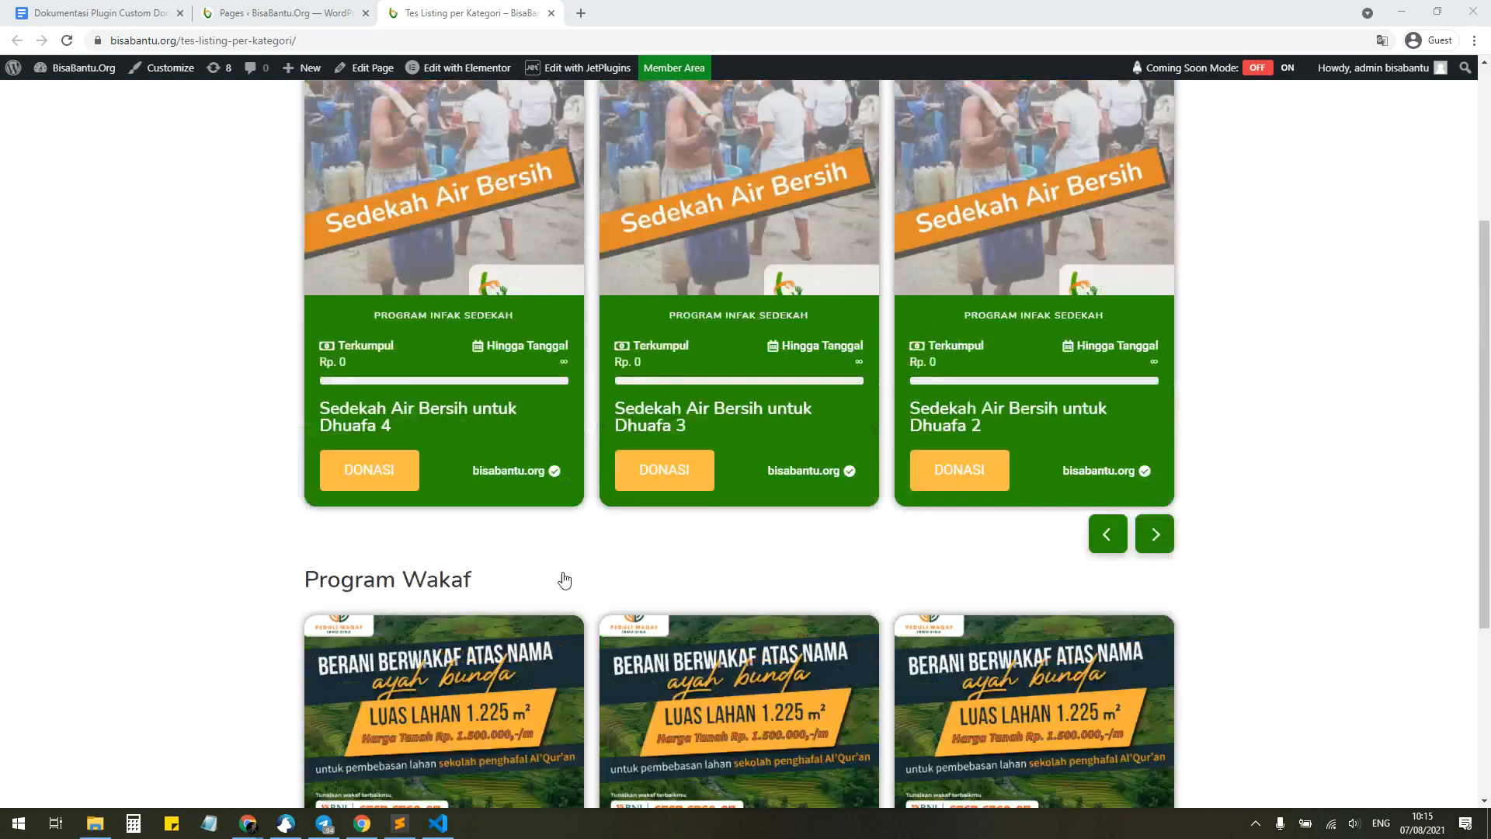
{"action": "scroll", "coordinate": [560, 533], "scroll_direction": "down", "scroll_amount": 3}
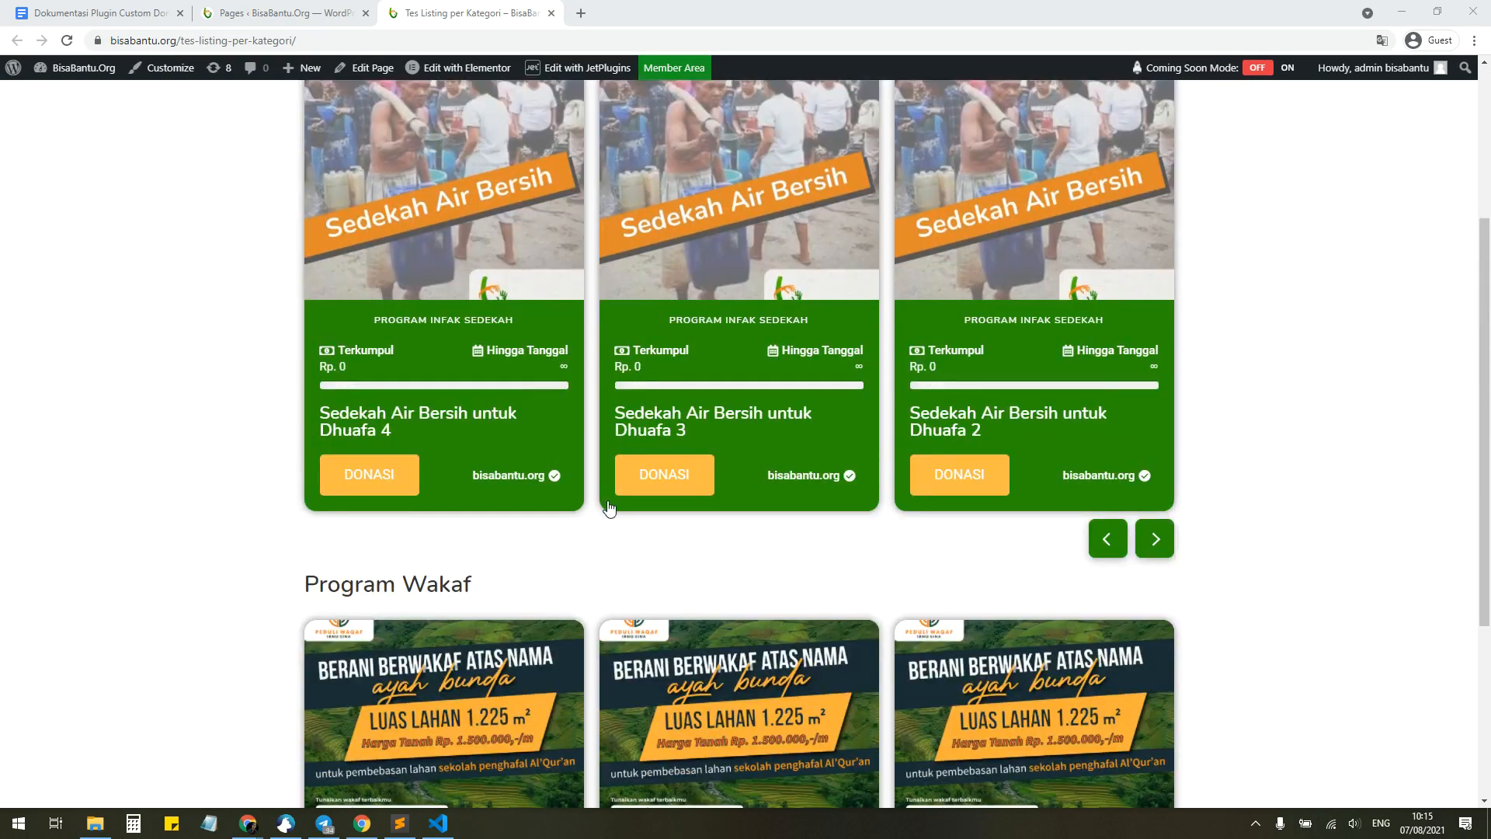
{"action": "scroll", "coordinate": [610, 509], "scroll_direction": "down", "scroll_amount": 4}
{"action": "scroll", "coordinate": [961, 548], "scroll_direction": "up", "scroll_amount": 5}
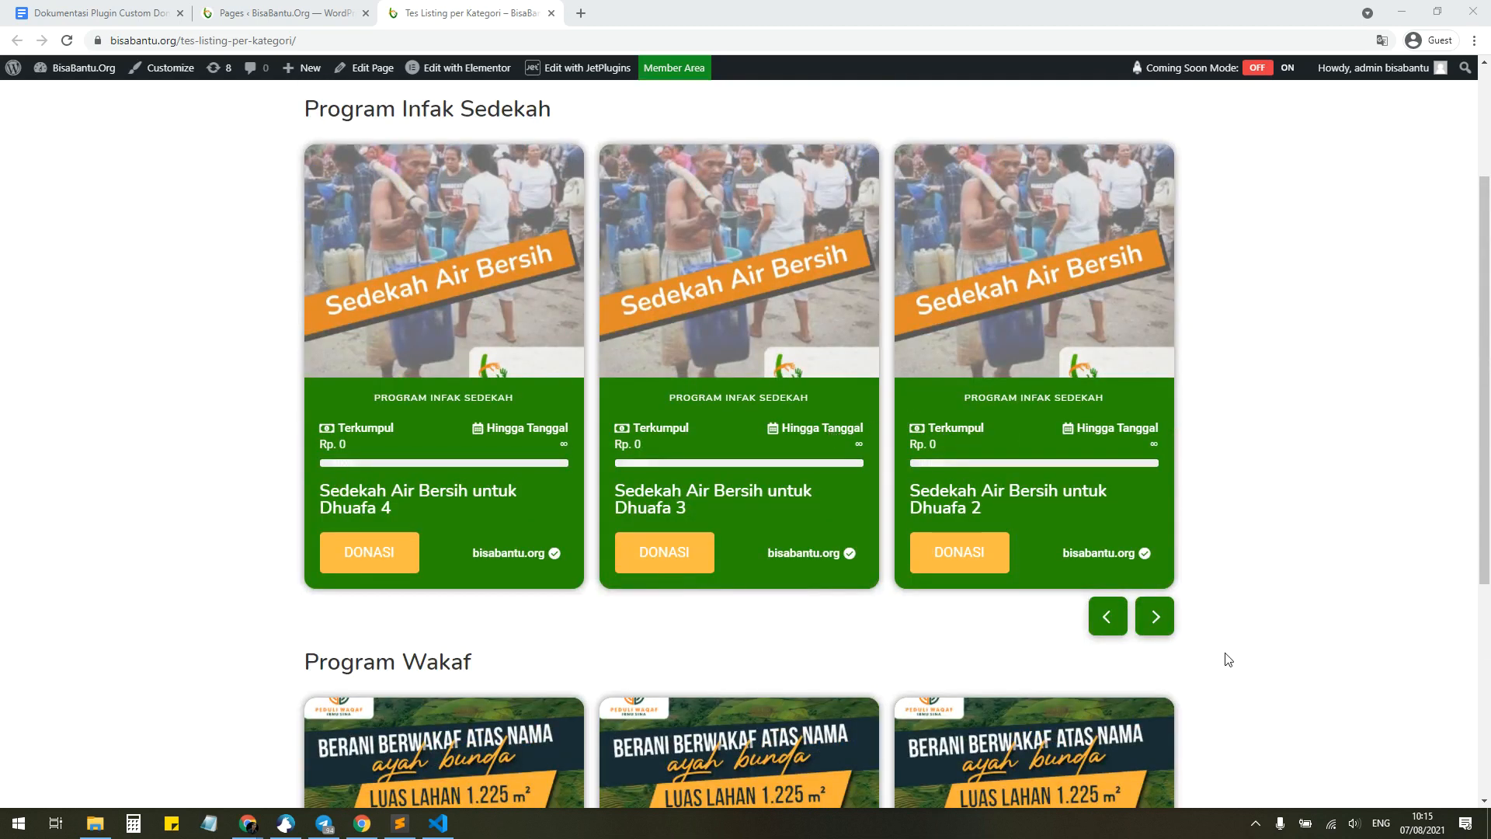
{"action": "left_click", "coordinate": [1150, 617]}
{"action": "left_click", "coordinate": [1151, 620]}
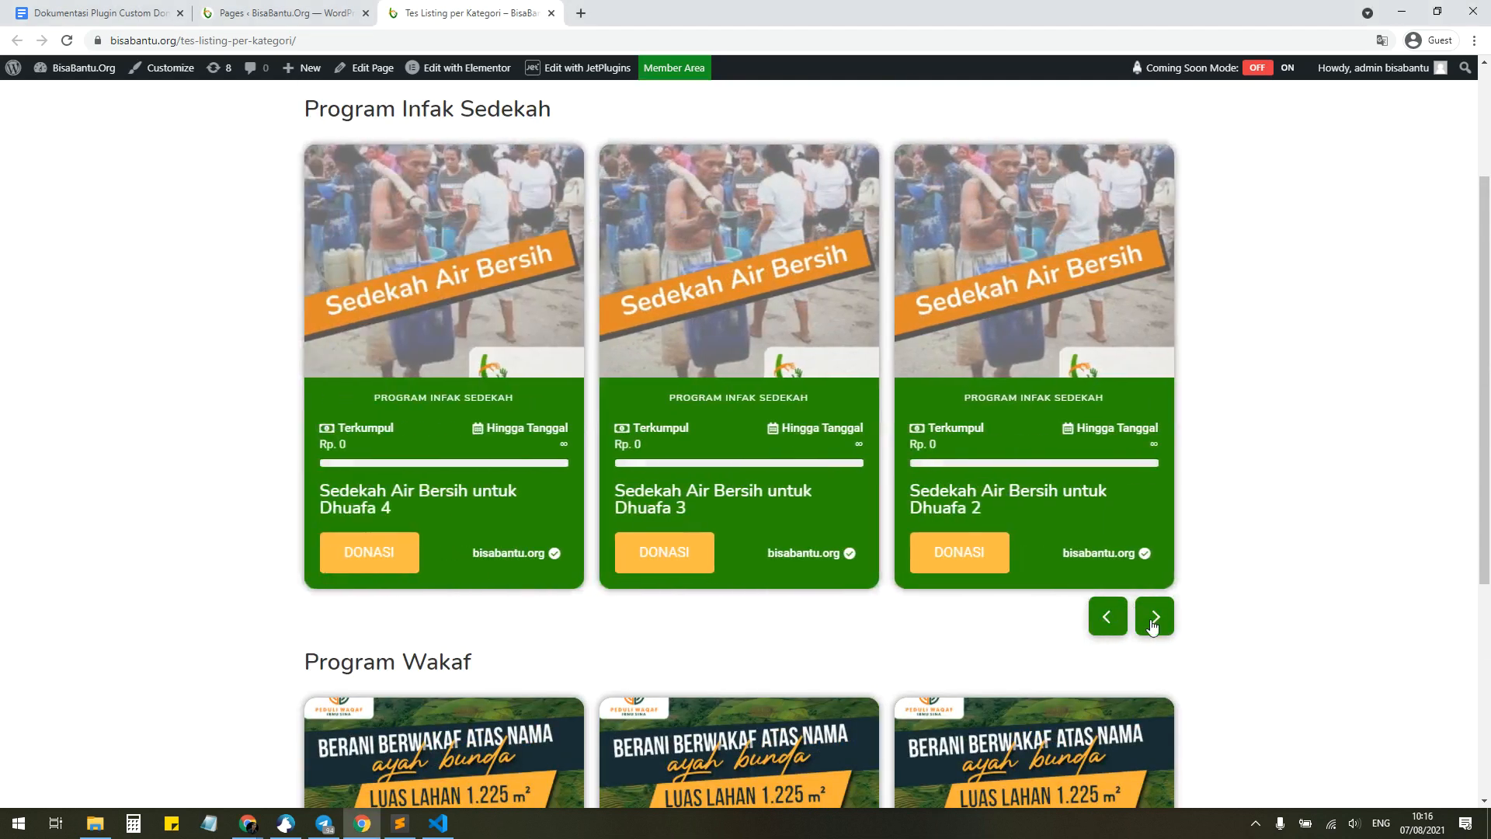
{"action": "left_click", "coordinate": [1152, 625]}
{"action": "scroll", "coordinate": [932, 610], "scroll_direction": "up", "scroll_amount": 3}
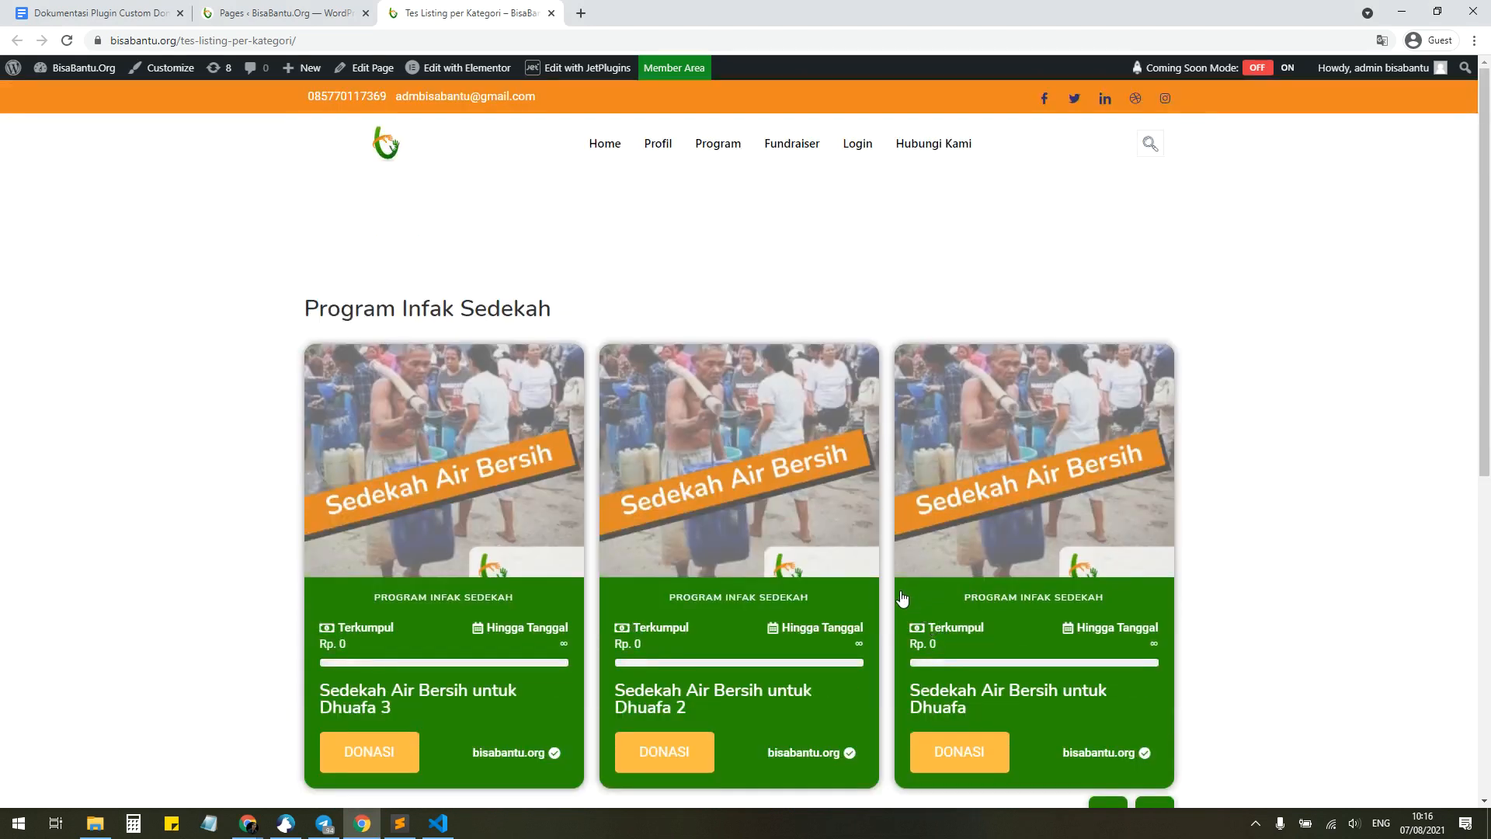
{"action": "scroll", "coordinate": [902, 598], "scroll_direction": "down", "scroll_amount": 7}
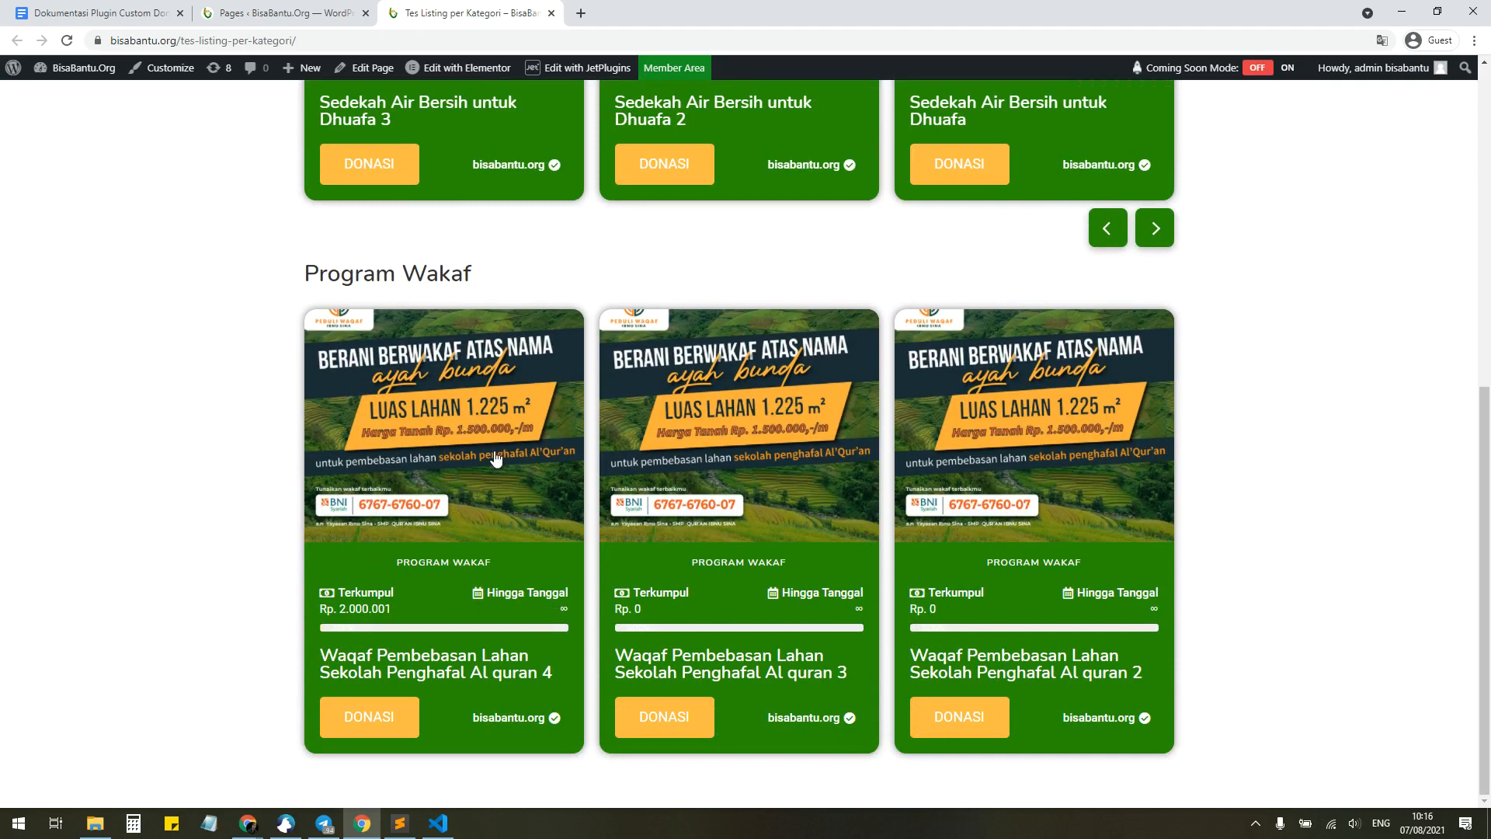
{"action": "scroll", "coordinate": [504, 437], "scroll_direction": "up", "scroll_amount": 5}
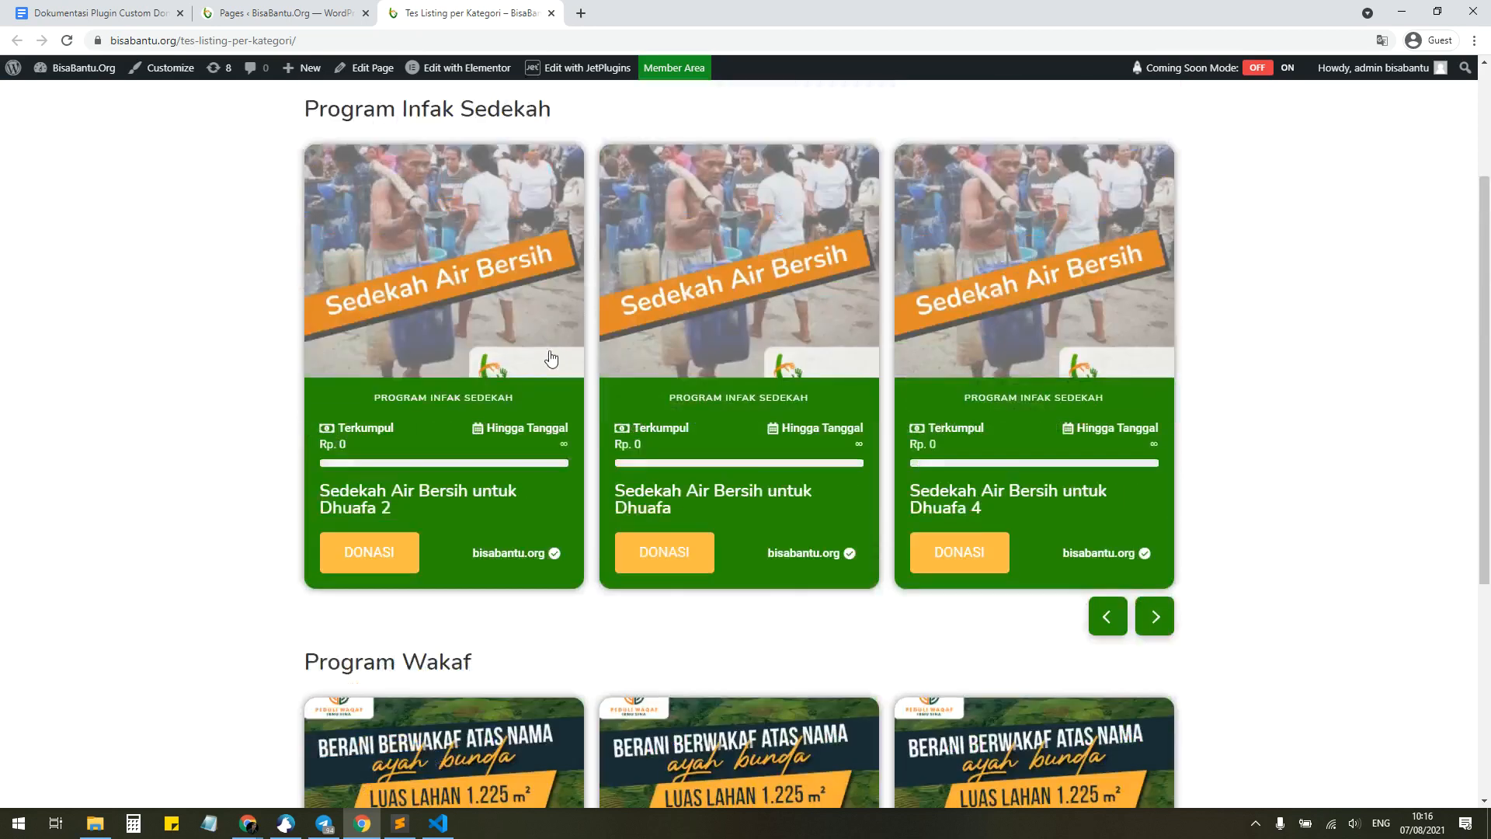
{"action": "scroll", "coordinate": [549, 356], "scroll_direction": "up", "scroll_amount": 3}
Step: Check the WordPress Pages list and compare the donation cards of both categories on the Tes Listing per Kategori page
{"action": "left_click", "coordinate": [307, 16]}
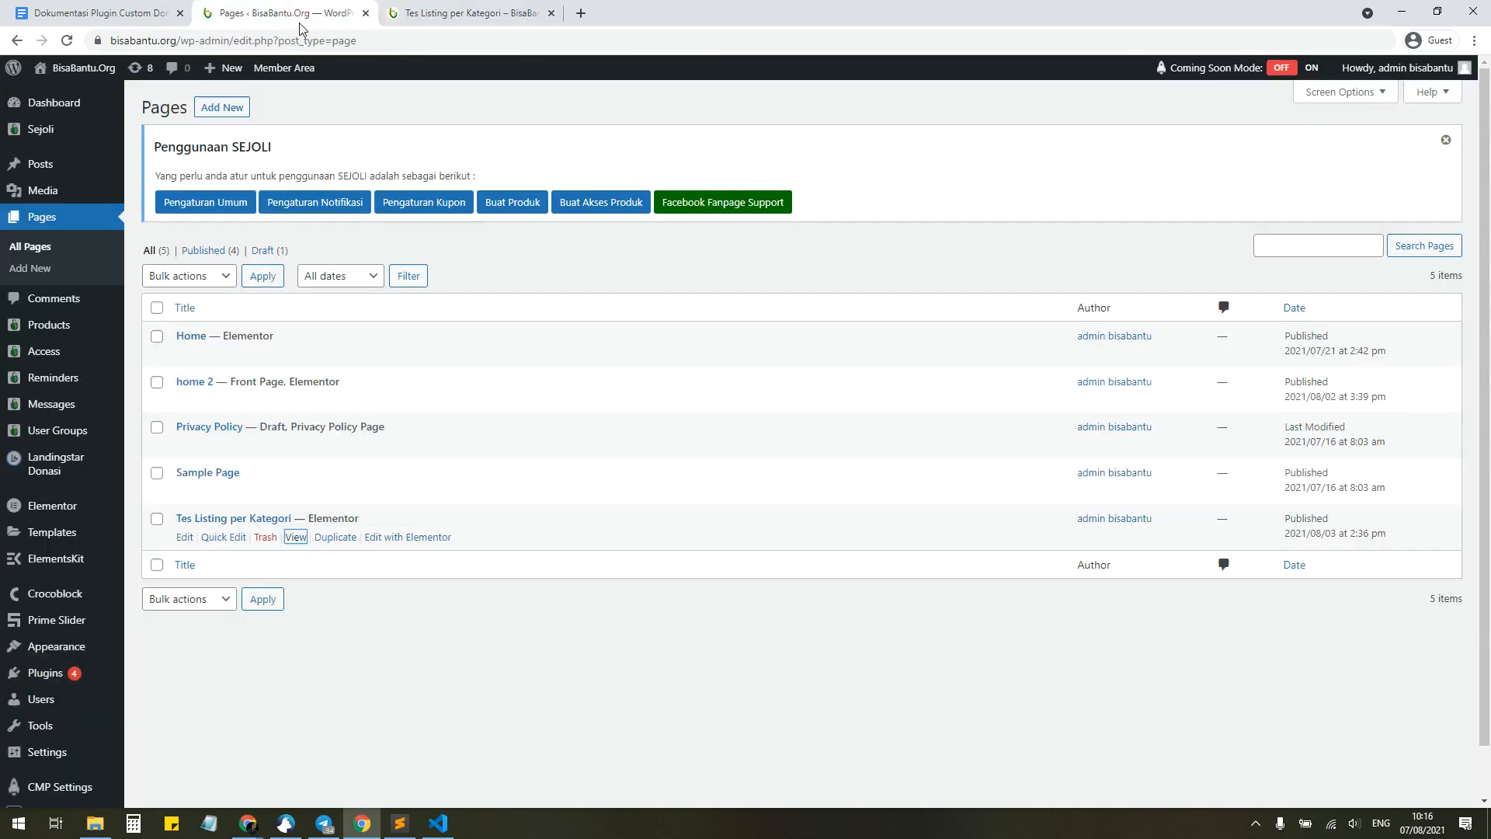
{"action": "left_click", "coordinate": [443, 14]}
{"action": "scroll", "coordinate": [685, 399], "scroll_direction": "down", "scroll_amount": 1}
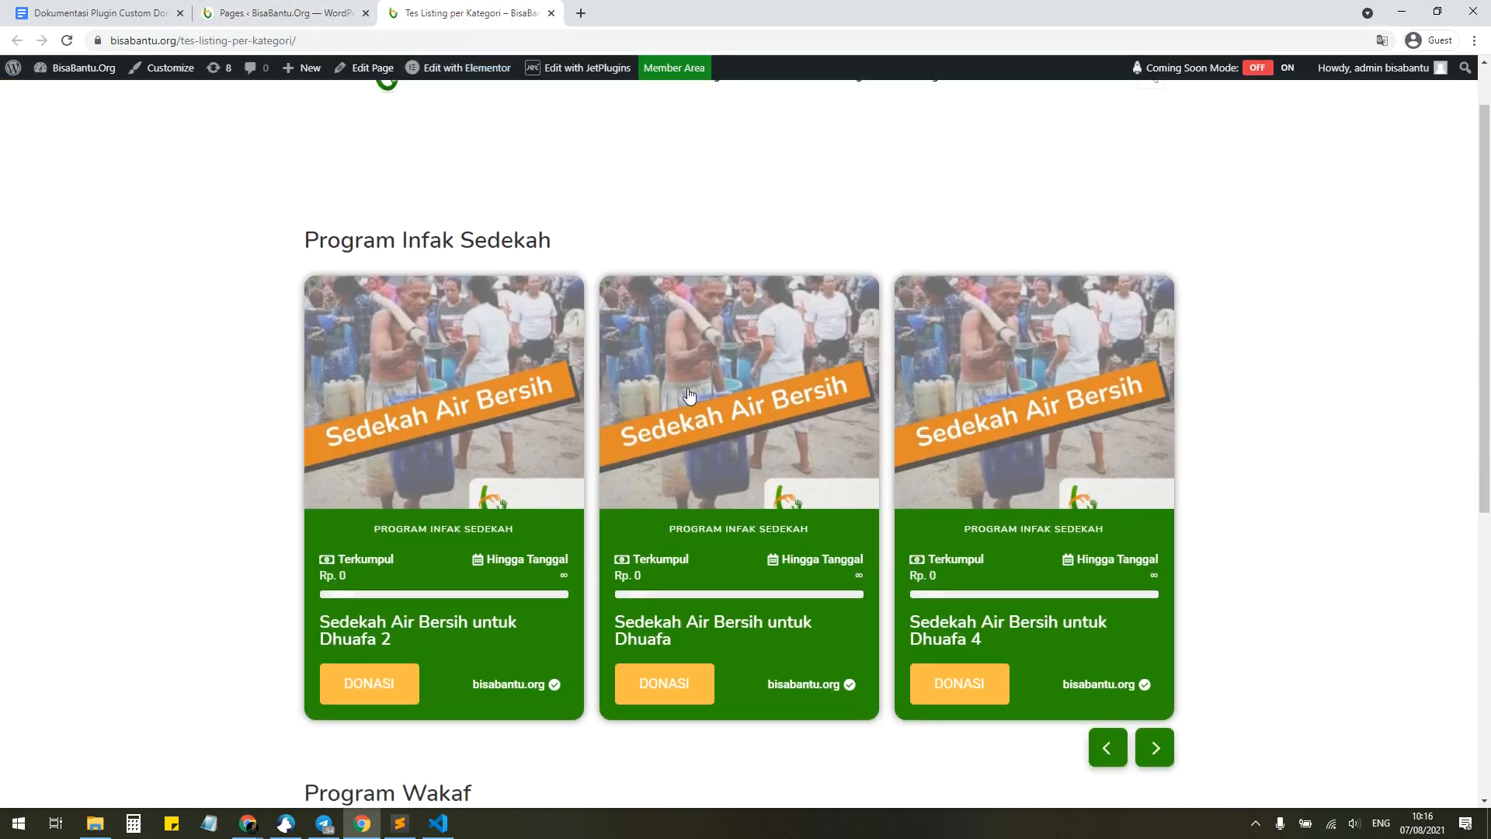
{"action": "scroll", "coordinate": [757, 435], "scroll_direction": "down", "scroll_amount": 4}
{"action": "scroll", "coordinate": [758, 435], "scroll_direction": "down", "scroll_amount": 2}
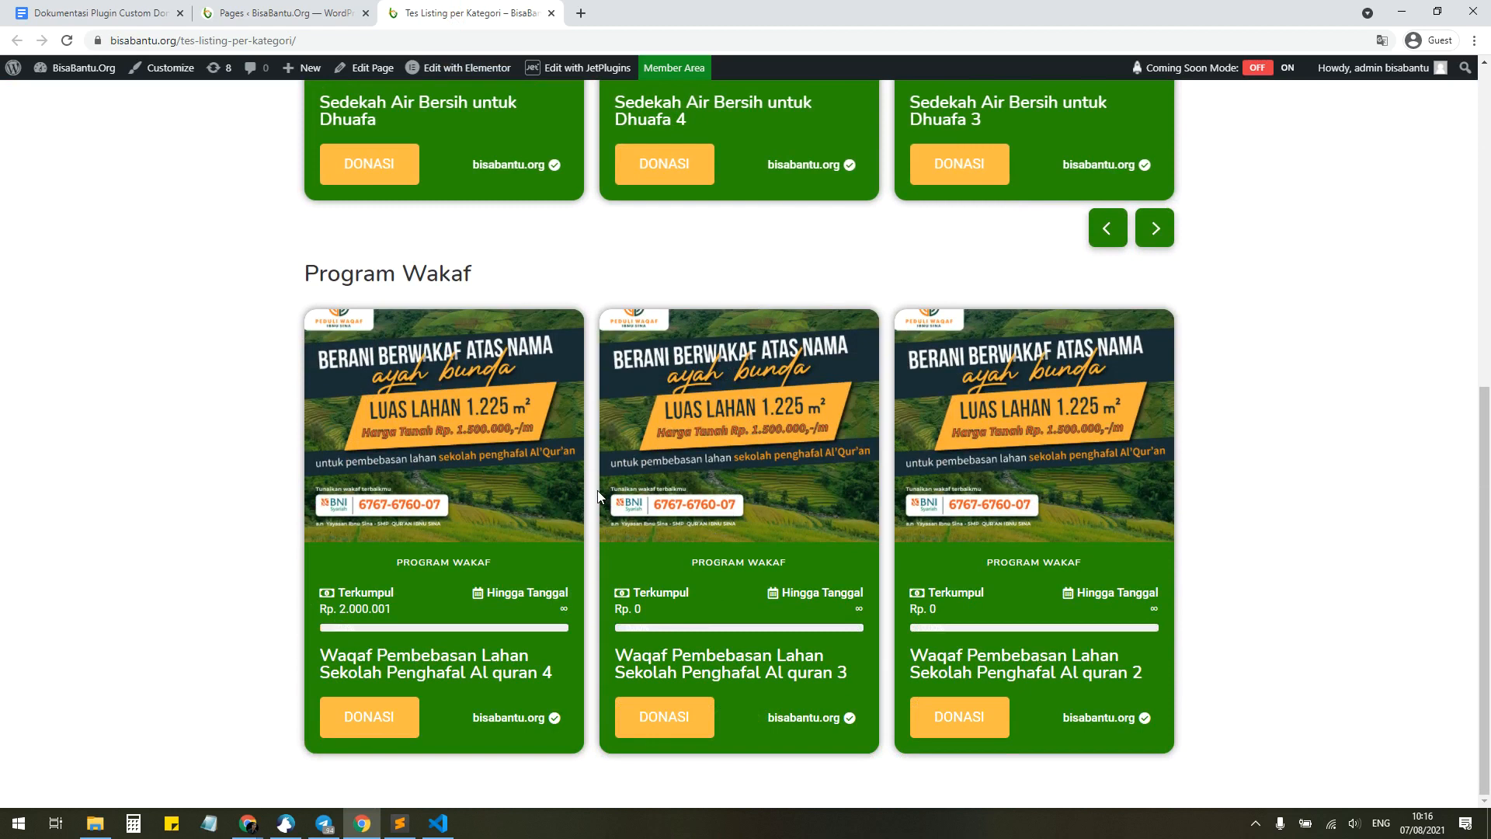
{"action": "scroll", "coordinate": [598, 495], "scroll_direction": "up", "scroll_amount": 6}
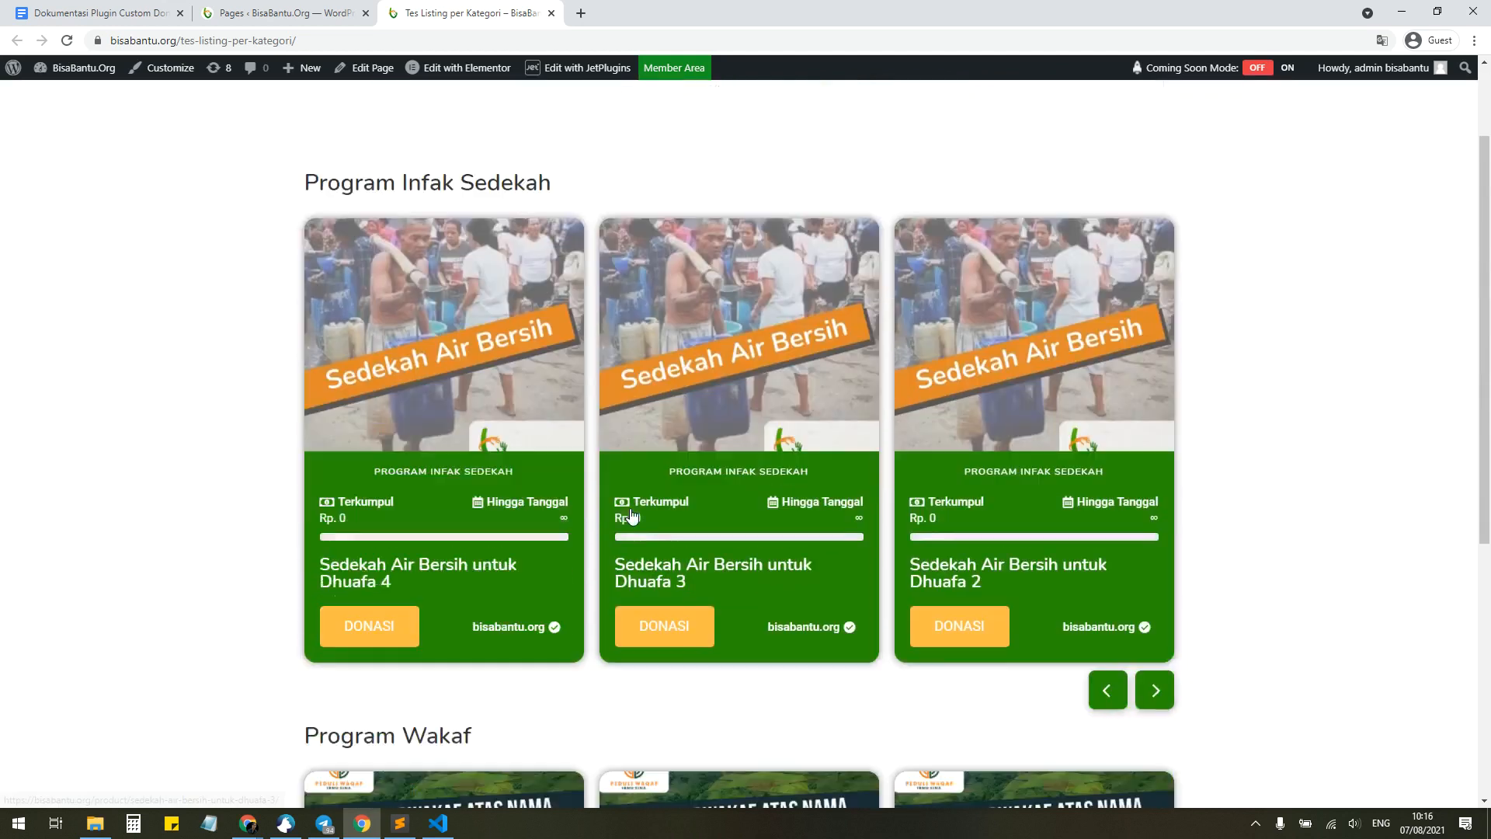
{"action": "scroll", "coordinate": [631, 514], "scroll_direction": "down", "scroll_amount": 1}
{"action": "scroll", "coordinate": [566, 490], "scroll_direction": "down", "scroll_amount": 2}
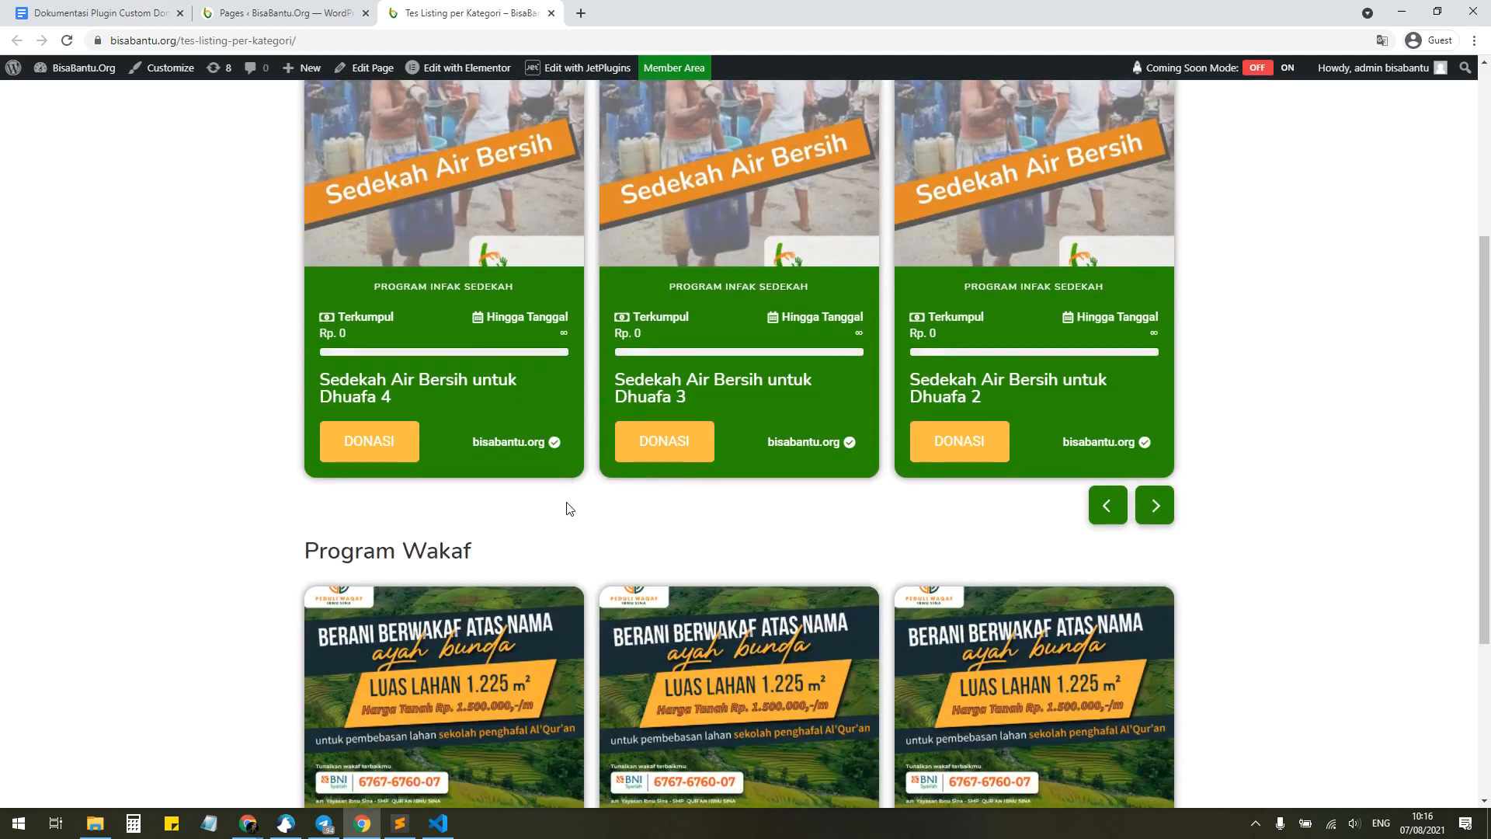
{"action": "scroll", "coordinate": [582, 511], "scroll_direction": "down", "scroll_amount": 4}
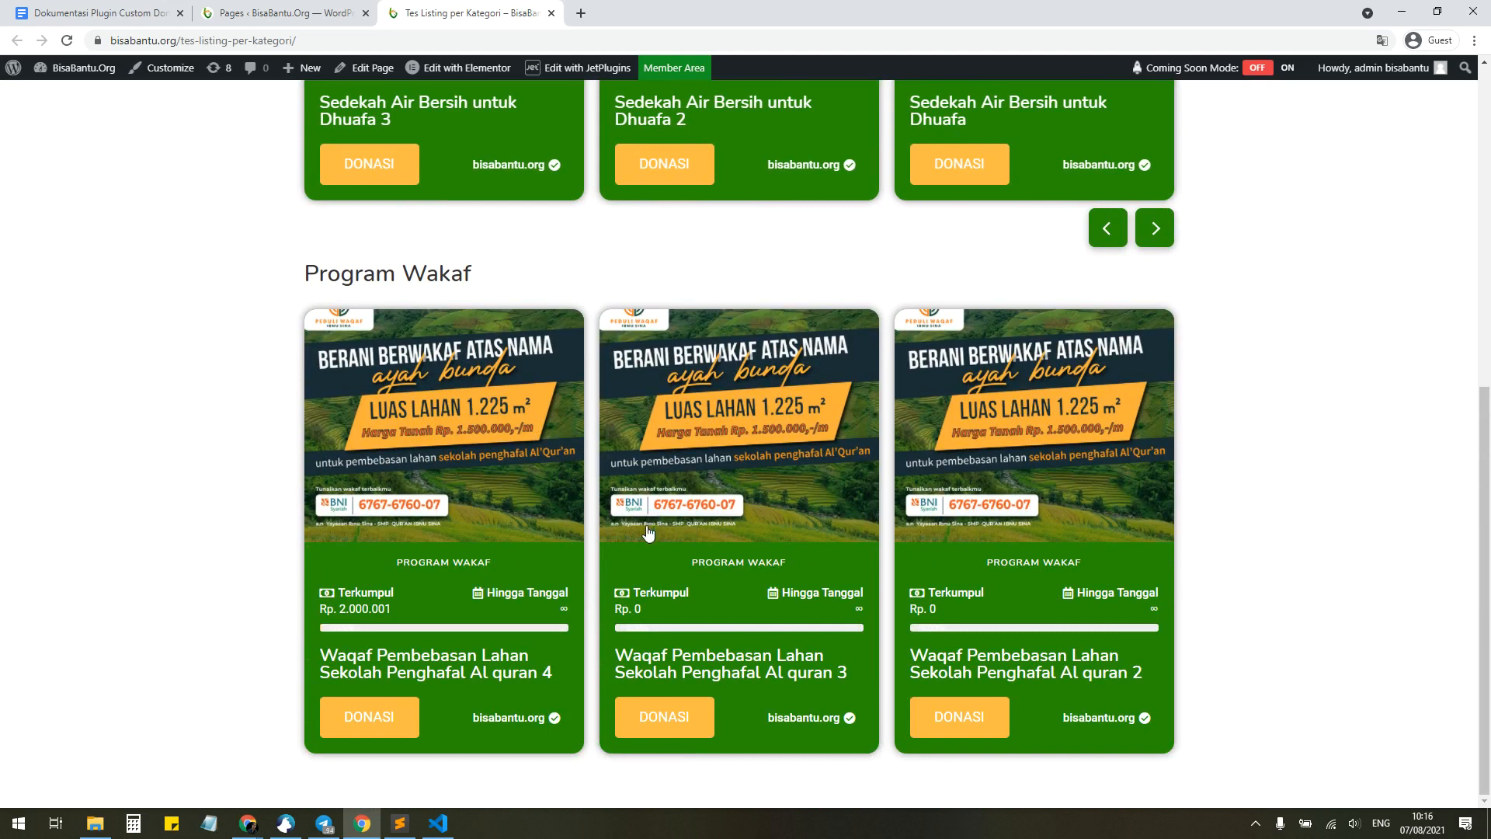
{"action": "scroll", "coordinate": [611, 526], "scroll_direction": "up", "scroll_amount": 5}
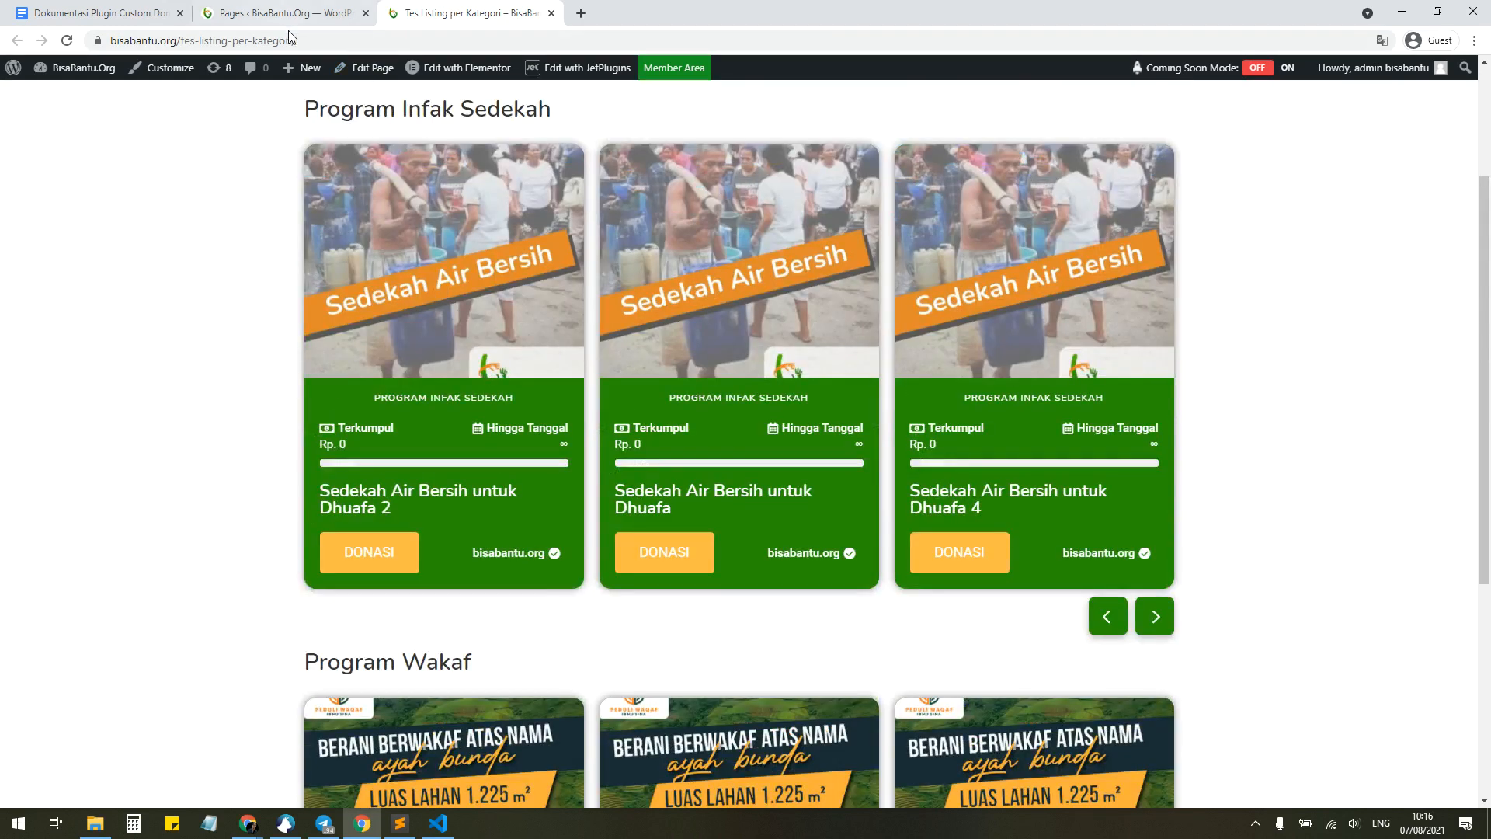
Step: Open the WordPress Plugins page in a separate browser tab from the Pages admin screen
{"action": "left_click", "coordinate": [298, 16]}
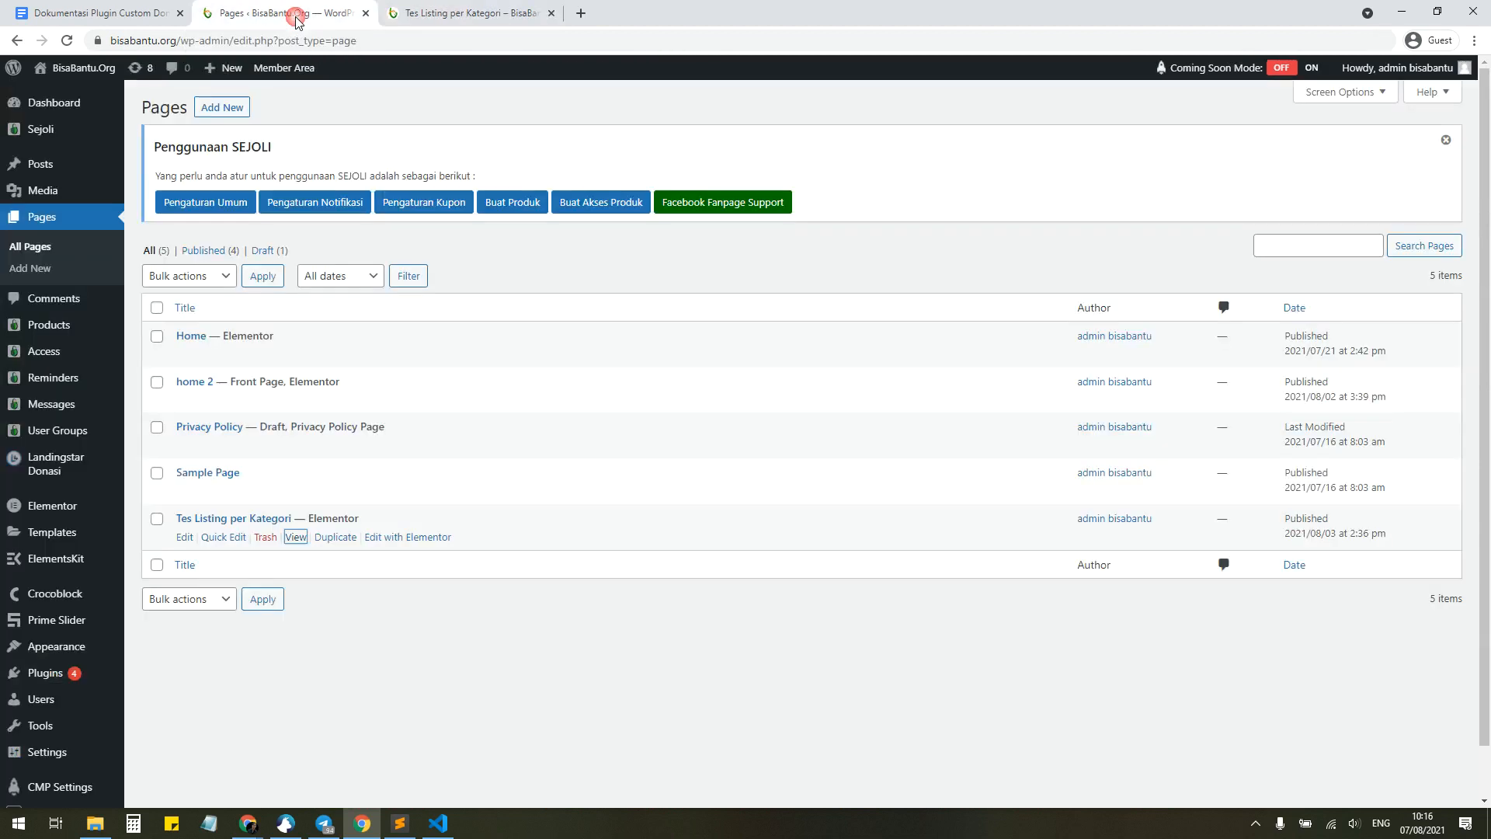
{"action": "middle_click", "coordinate": [61, 674]}
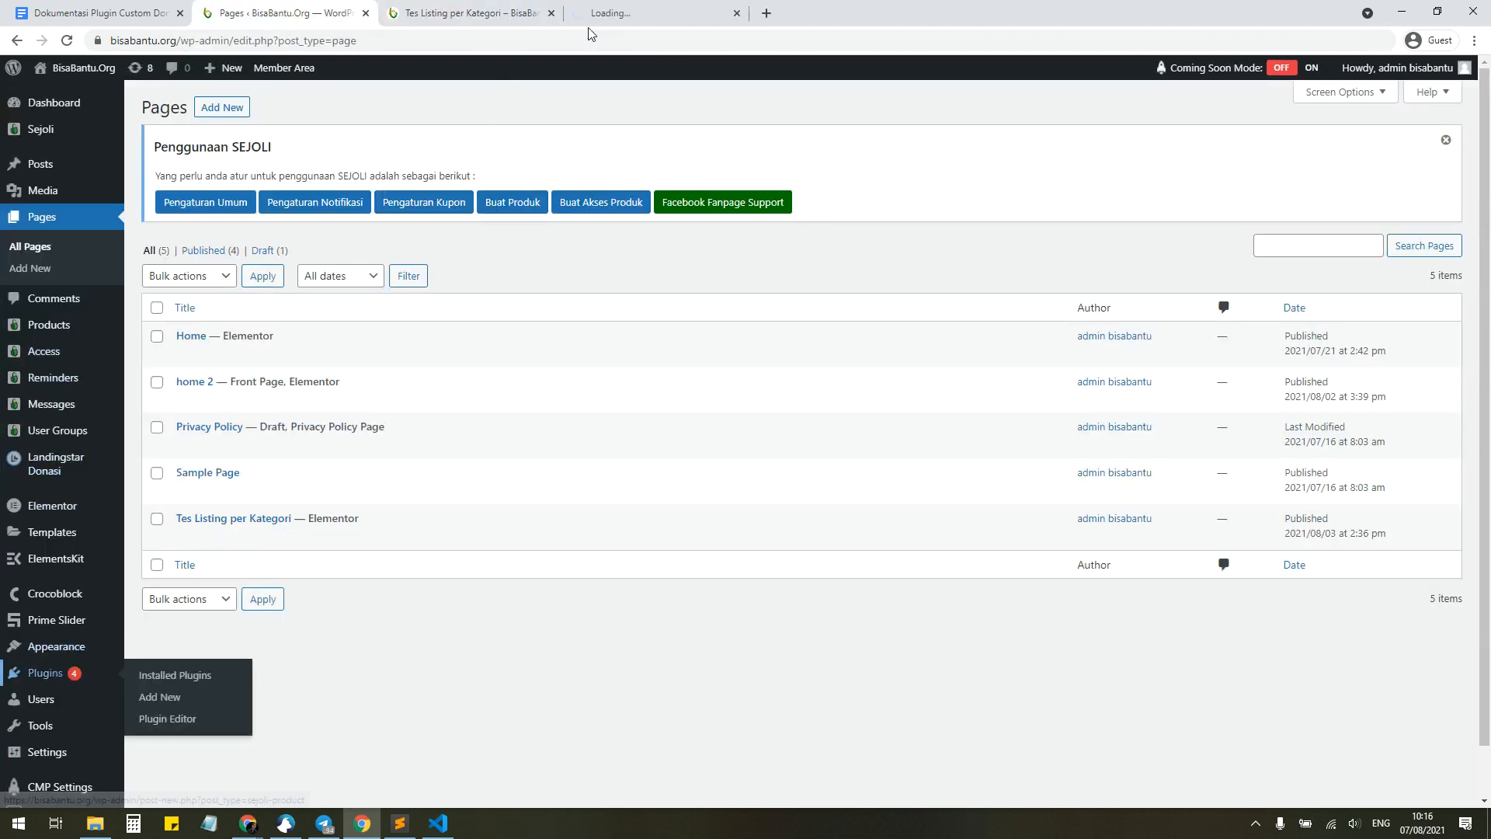
{"action": "left_click", "coordinate": [610, 13]}
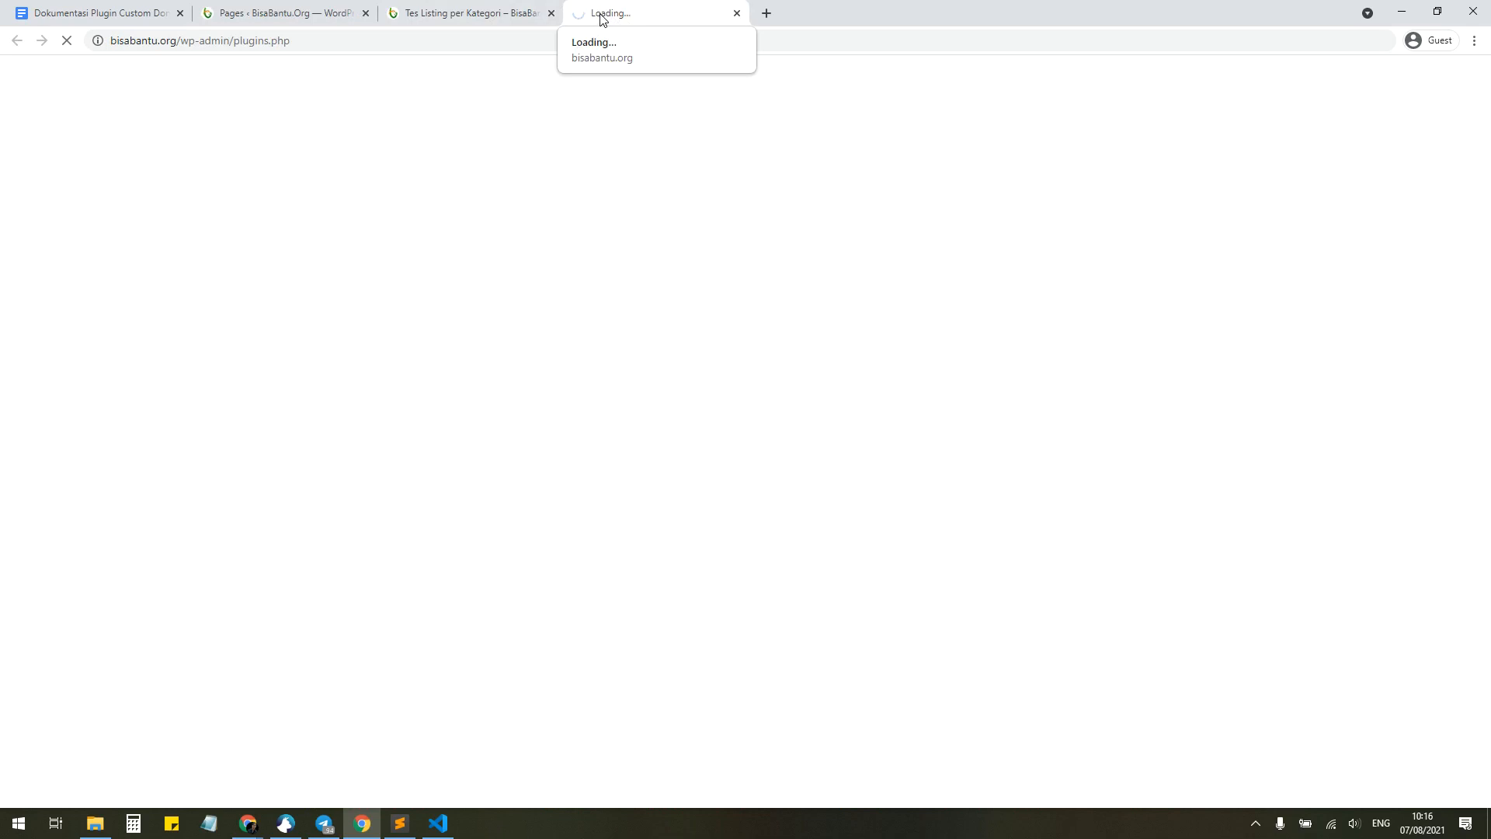
{"action": "left_click", "coordinate": [498, 19]}
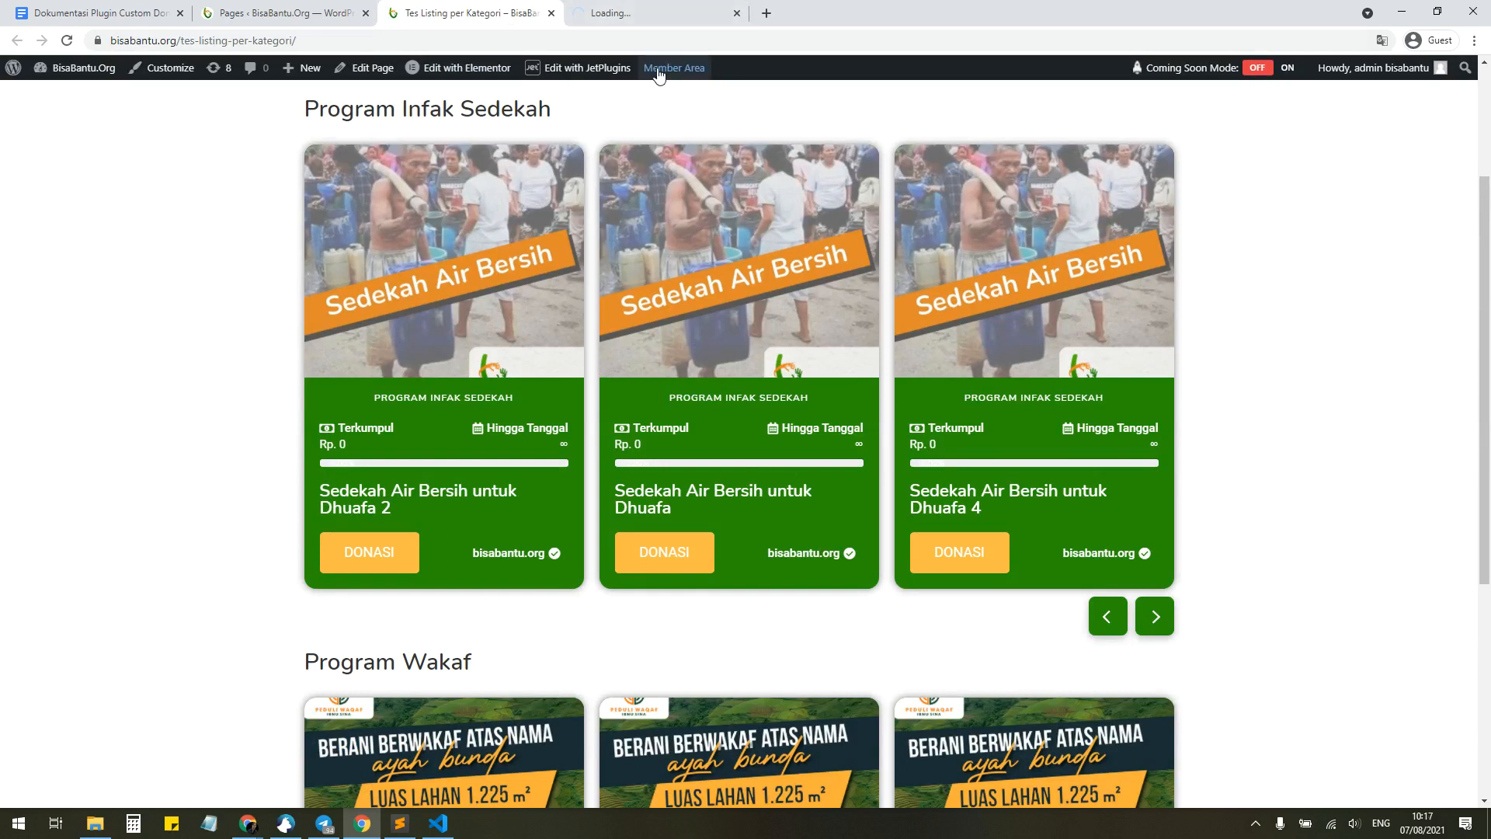
Step: Review the product categories in the WordPress admin and open the list of all products
{"action": "left_click", "coordinate": [283, 14]}
{"action": "mouse_move", "coordinate": [60, 334]}
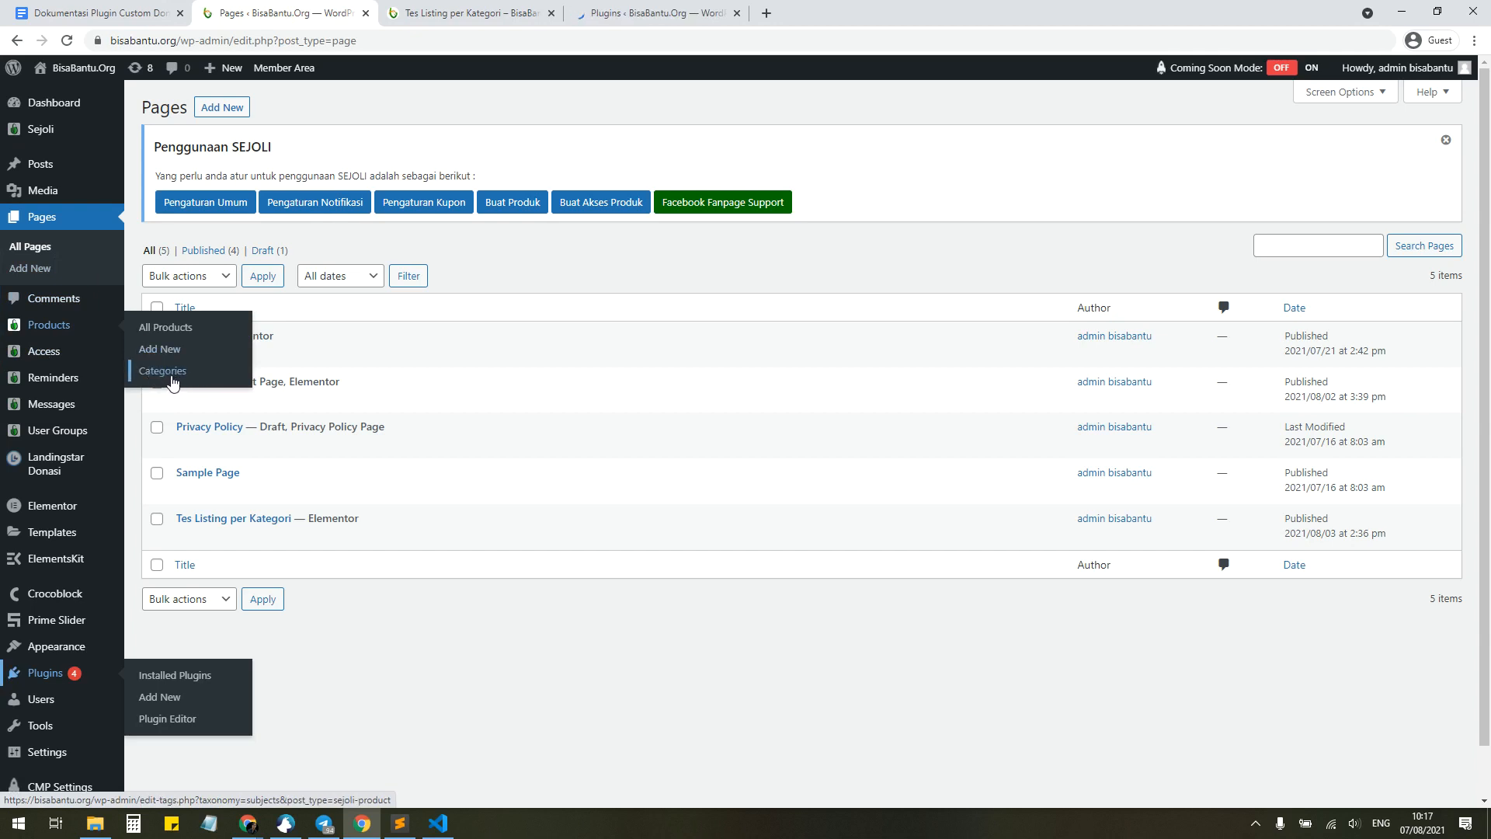
{"action": "left_click", "coordinate": [176, 380]}
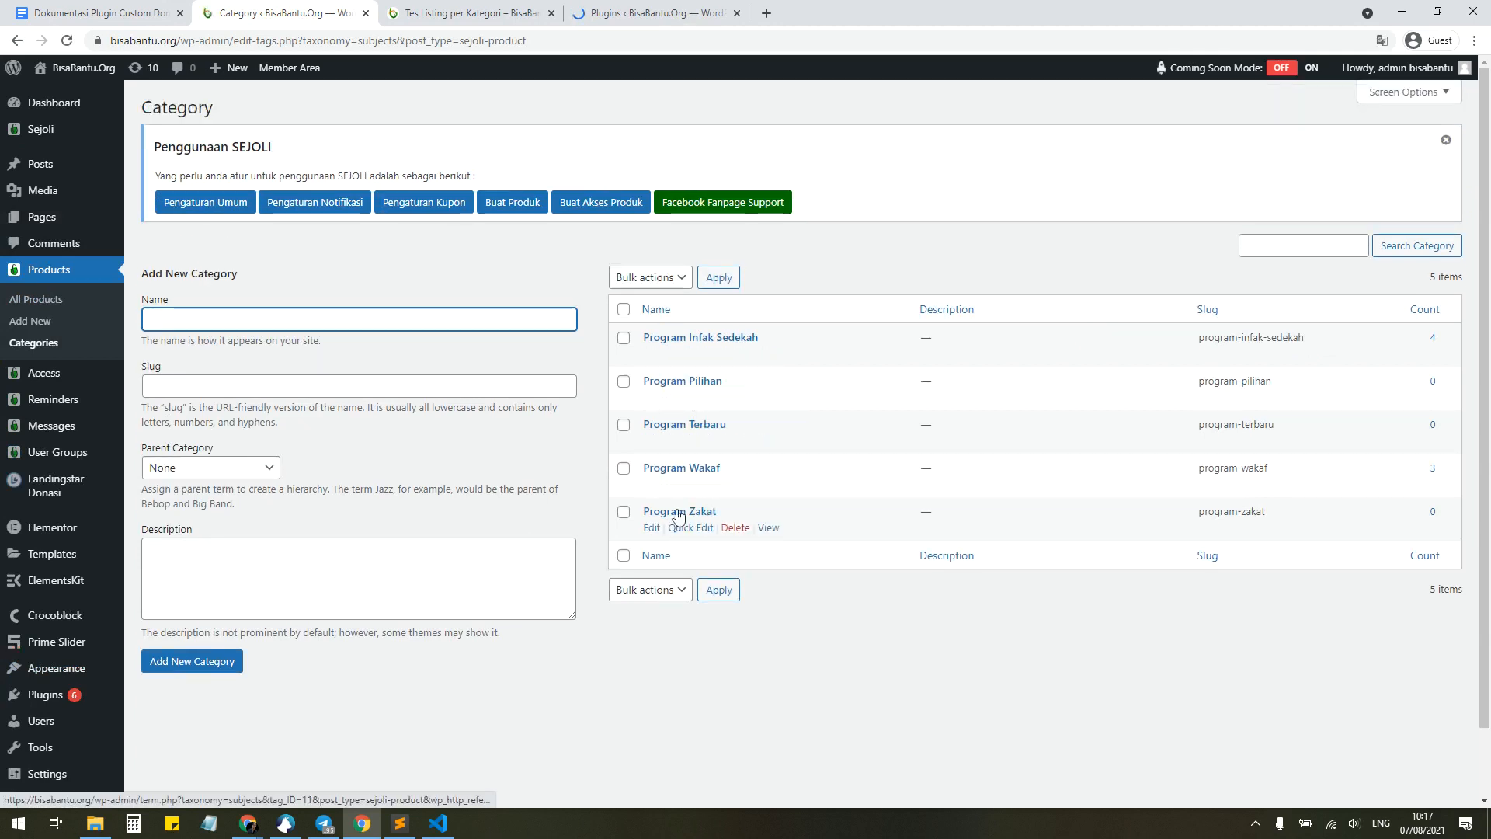
{"action": "left_click", "coordinate": [53, 302]}
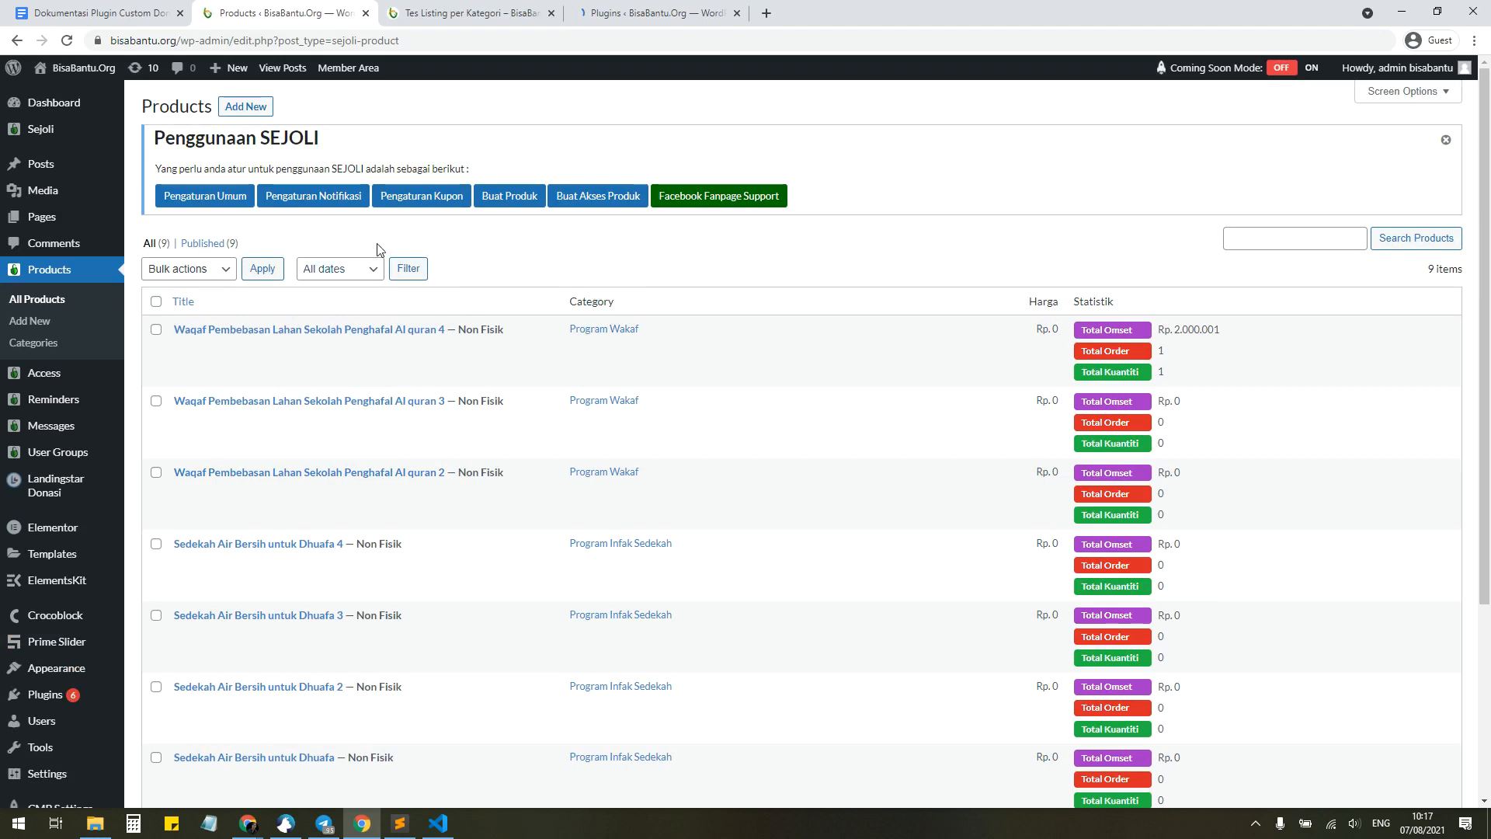
Step: Review the installed plugins list, including JetEngine, Landingstar Donasi Widget Sejoli and the Sejoli plugins
{"action": "left_click", "coordinate": [621, 14]}
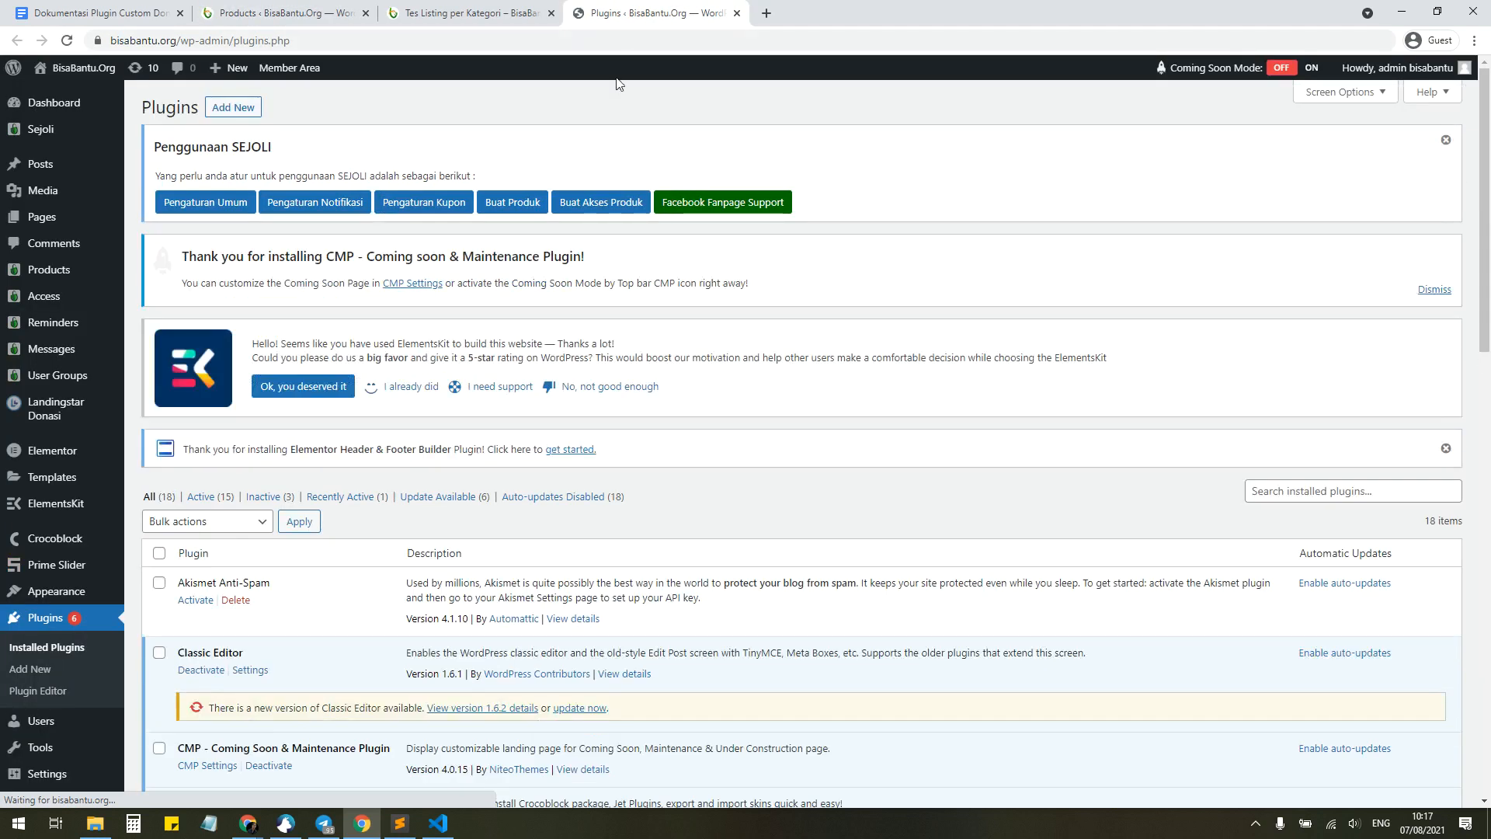
{"action": "scroll", "coordinate": [456, 381], "scroll_direction": "down", "scroll_amount": 2}
{"action": "scroll", "coordinate": [455, 381], "scroll_direction": "down", "scroll_amount": 15}
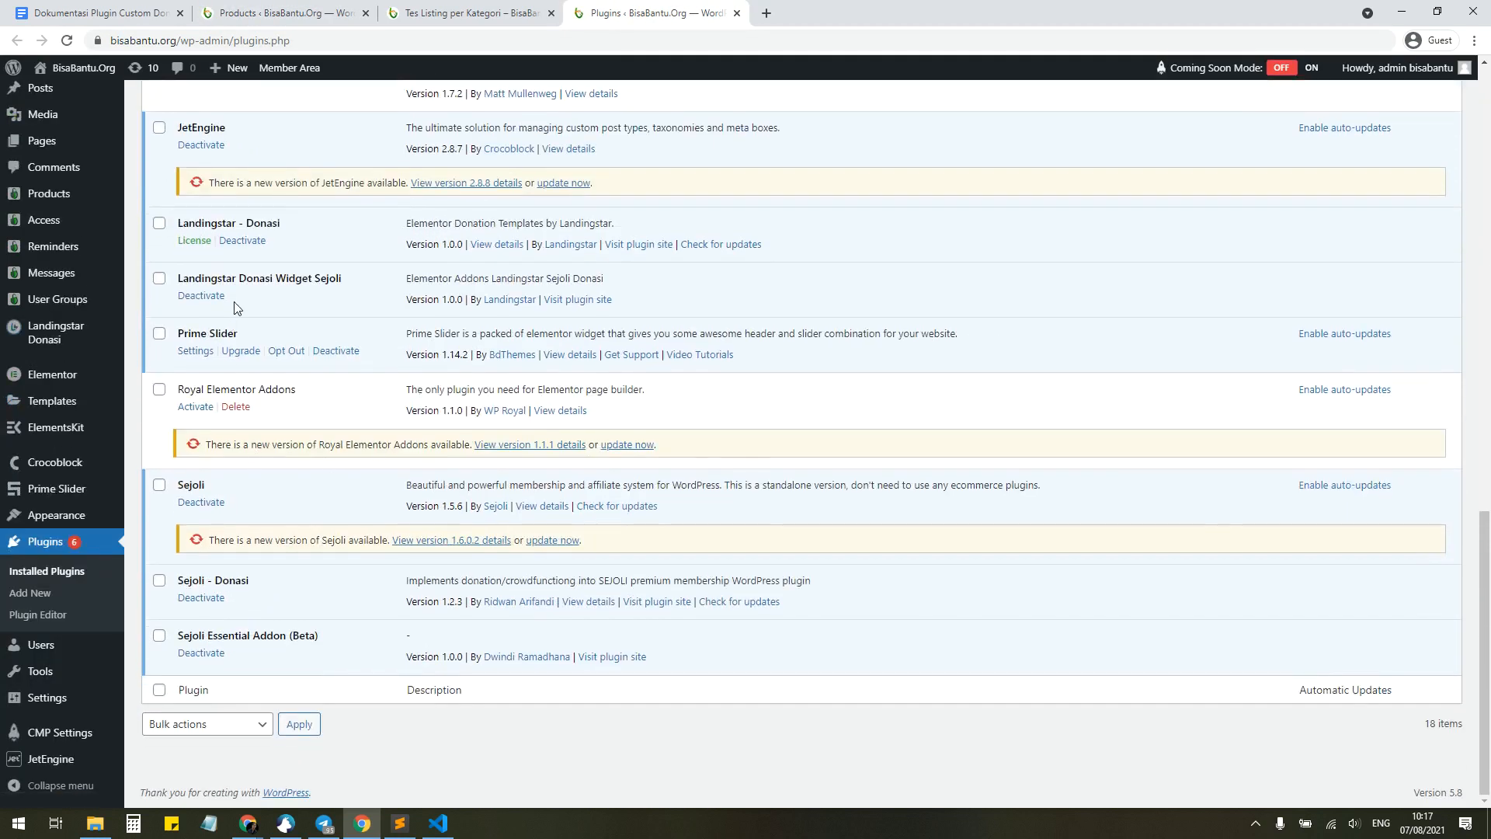
{"action": "scroll", "coordinate": [233, 350], "scroll_direction": "up", "scroll_amount": 2}
{"action": "scroll", "coordinate": [212, 449], "scroll_direction": "down", "scroll_amount": 3}
{"action": "scroll", "coordinate": [378, 634], "scroll_direction": "up", "scroll_amount": 15}
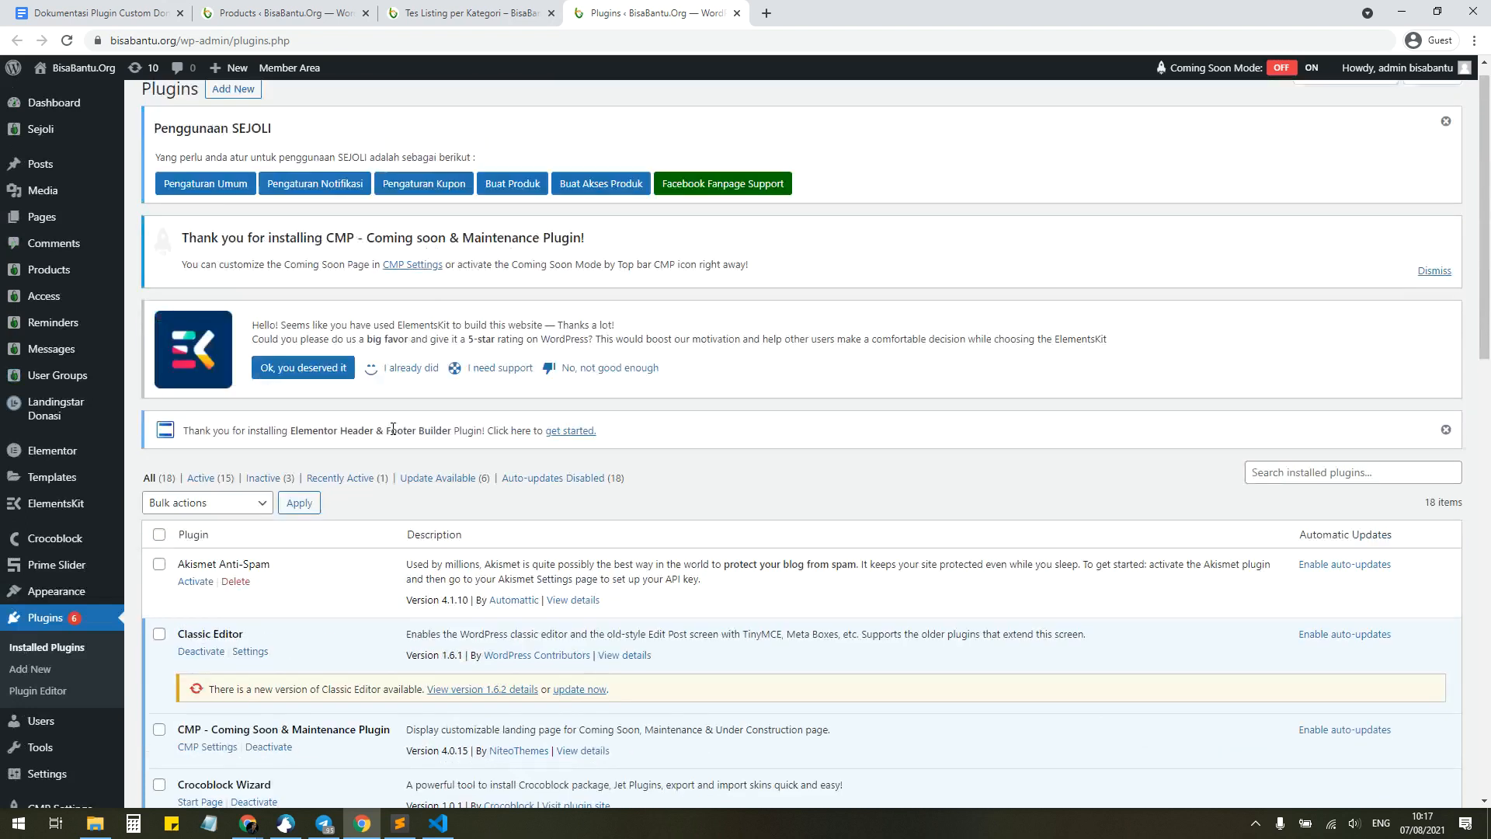
Step: Examine the Program Wakaf and Program Infak Sedekah cards on the Tes Listing per Kategori page again
{"action": "left_click", "coordinate": [428, 17]}
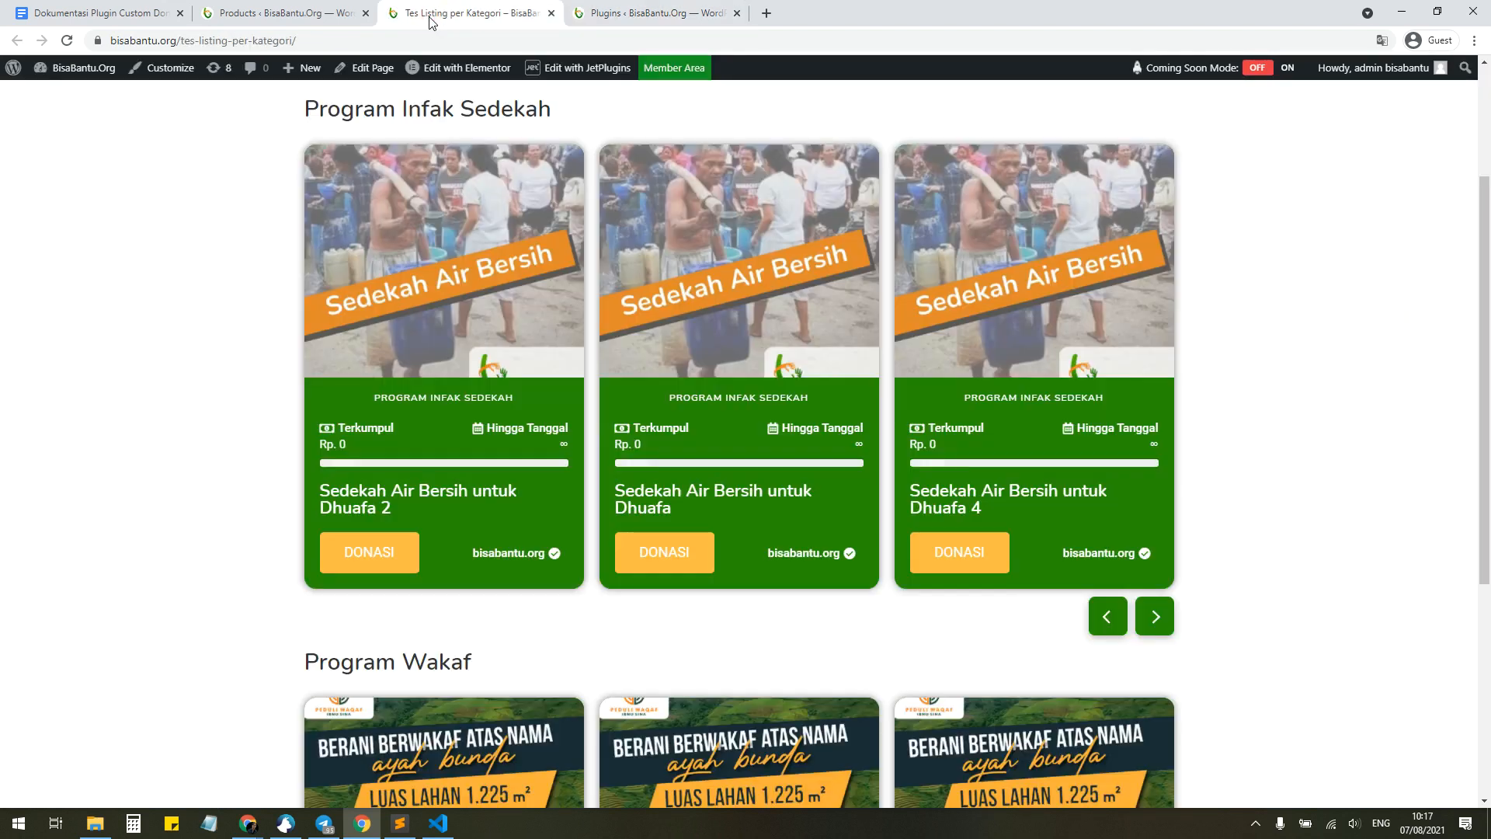
{"action": "scroll", "coordinate": [456, 479], "scroll_direction": "down", "scroll_amount": 5}
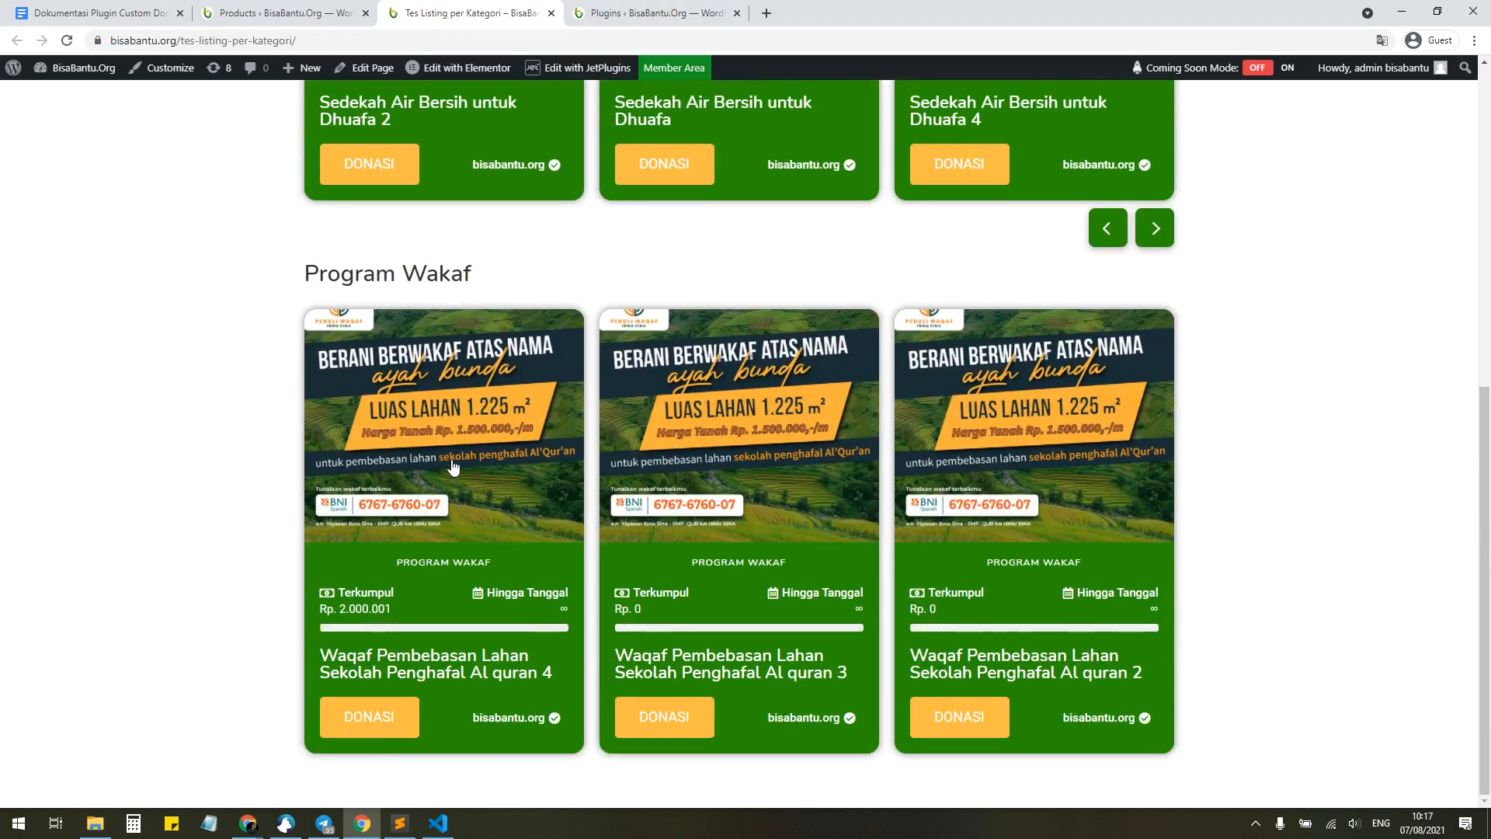
{"action": "scroll", "coordinate": [454, 466], "scroll_direction": "up", "scroll_amount": 2}
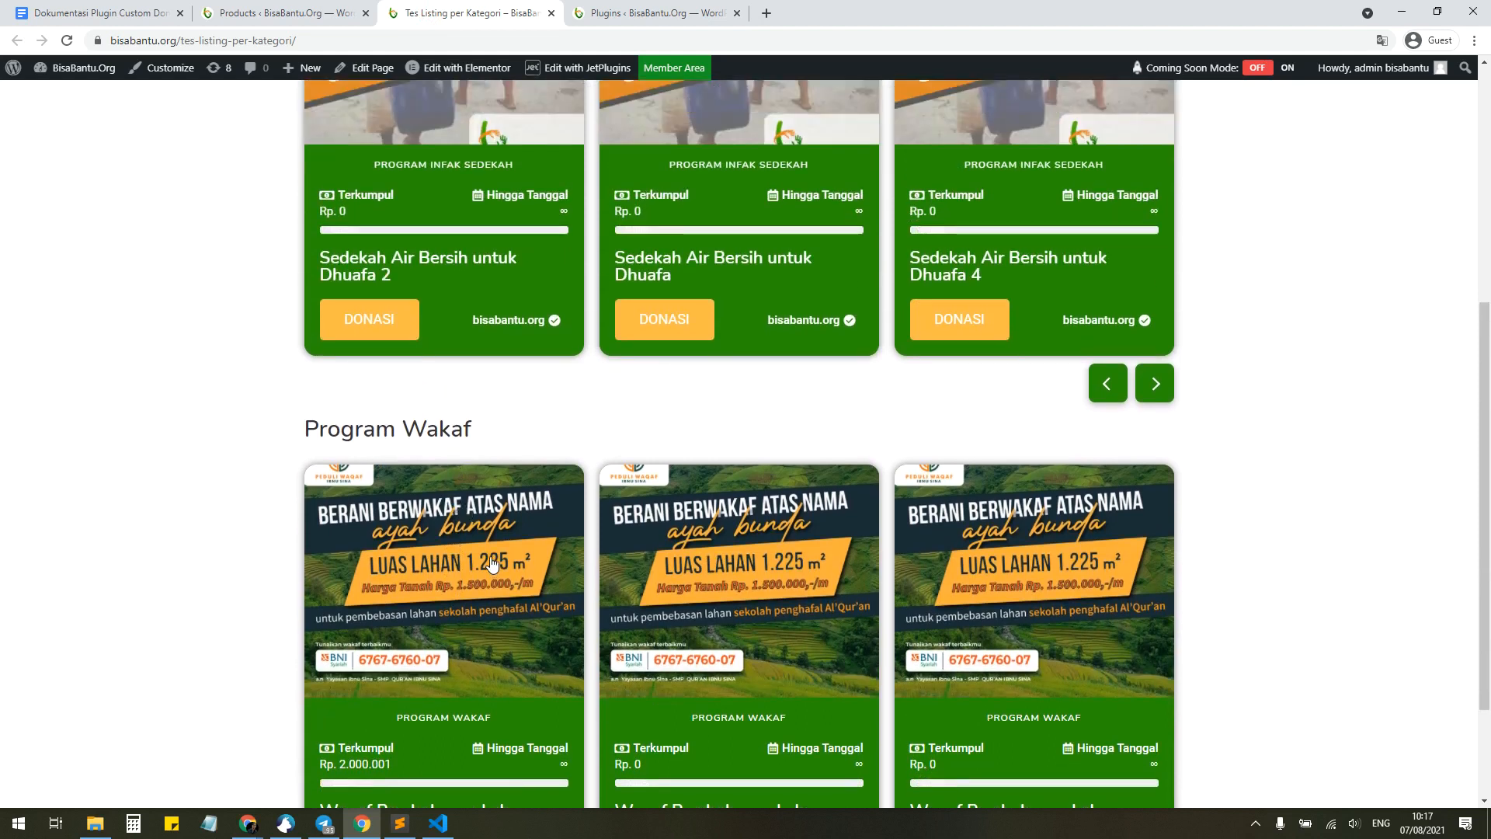
{"action": "scroll", "coordinate": [490, 564], "scroll_direction": "down", "scroll_amount": 2}
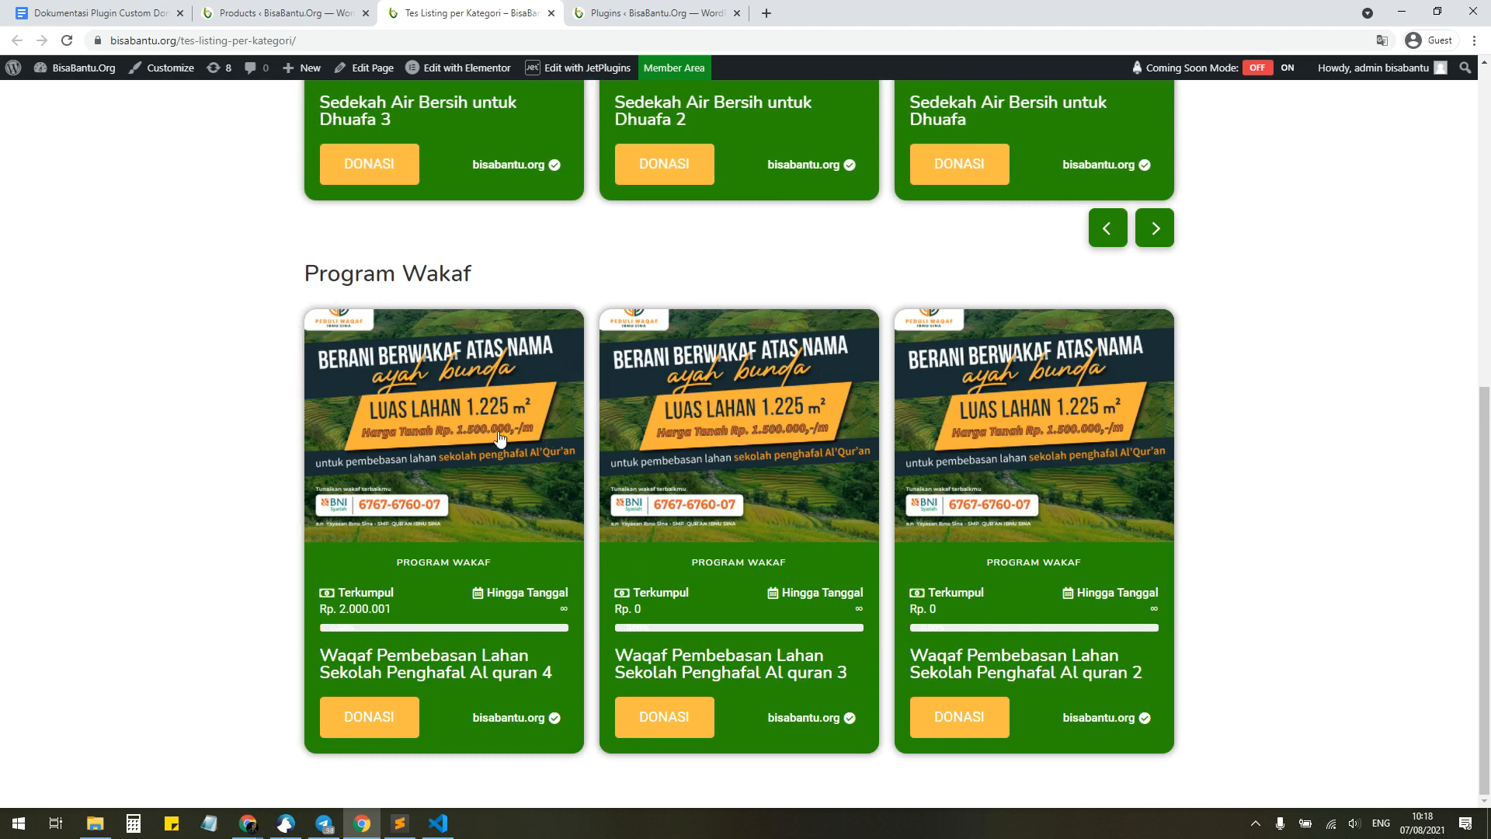
{"action": "scroll", "coordinate": [538, 469], "scroll_direction": "up", "scroll_amount": 3}
{"action": "scroll", "coordinate": [813, 498], "scroll_direction": "up", "scroll_amount": 3}
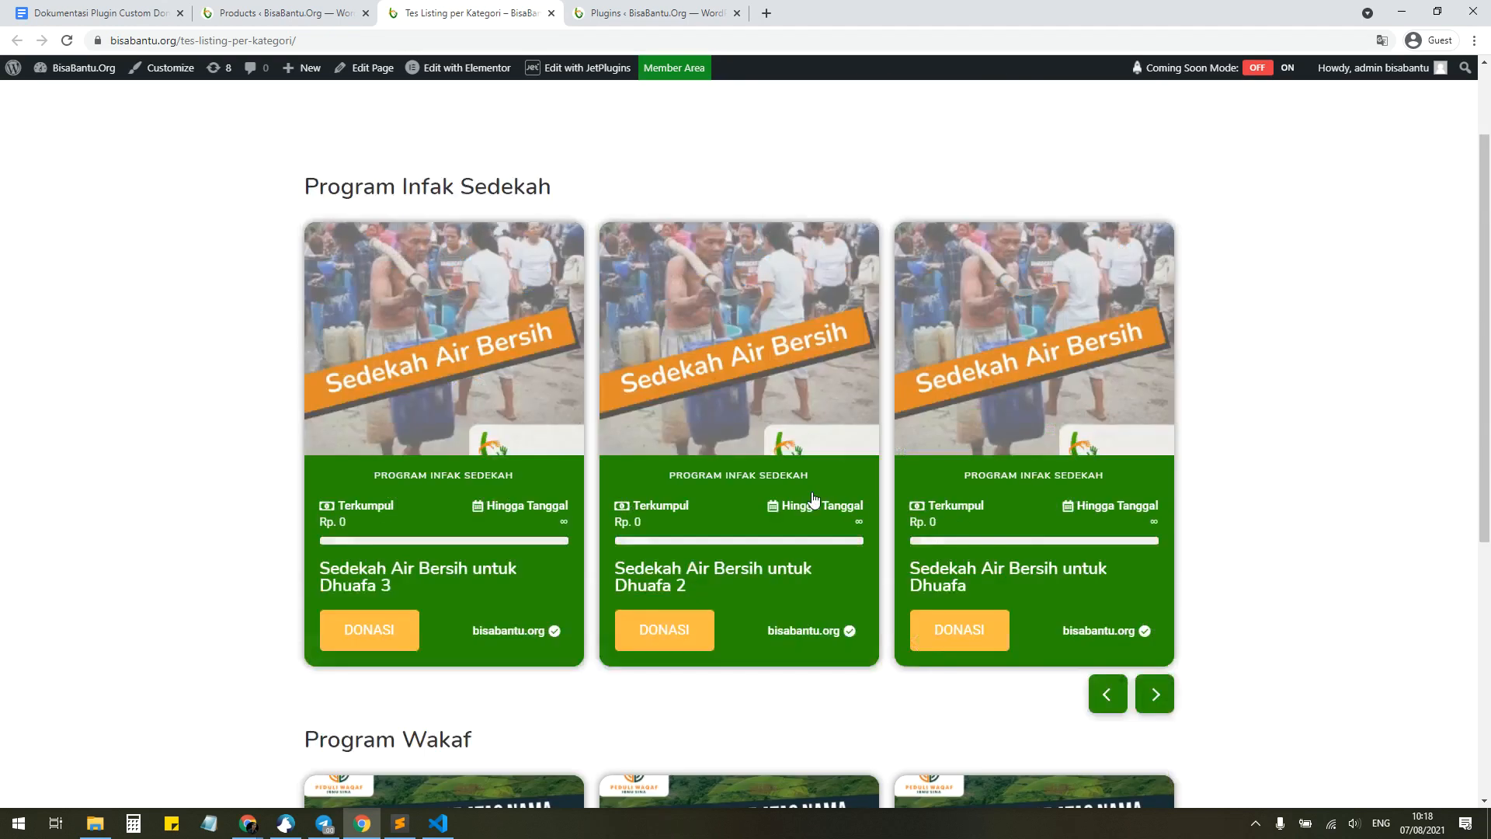
Step: Open JetEngine's Listing Items and load the Product Listing template in Elementor in a new browser tab
{"action": "left_click", "coordinate": [609, 13]}
{"action": "left_click", "coordinate": [264, 13]}
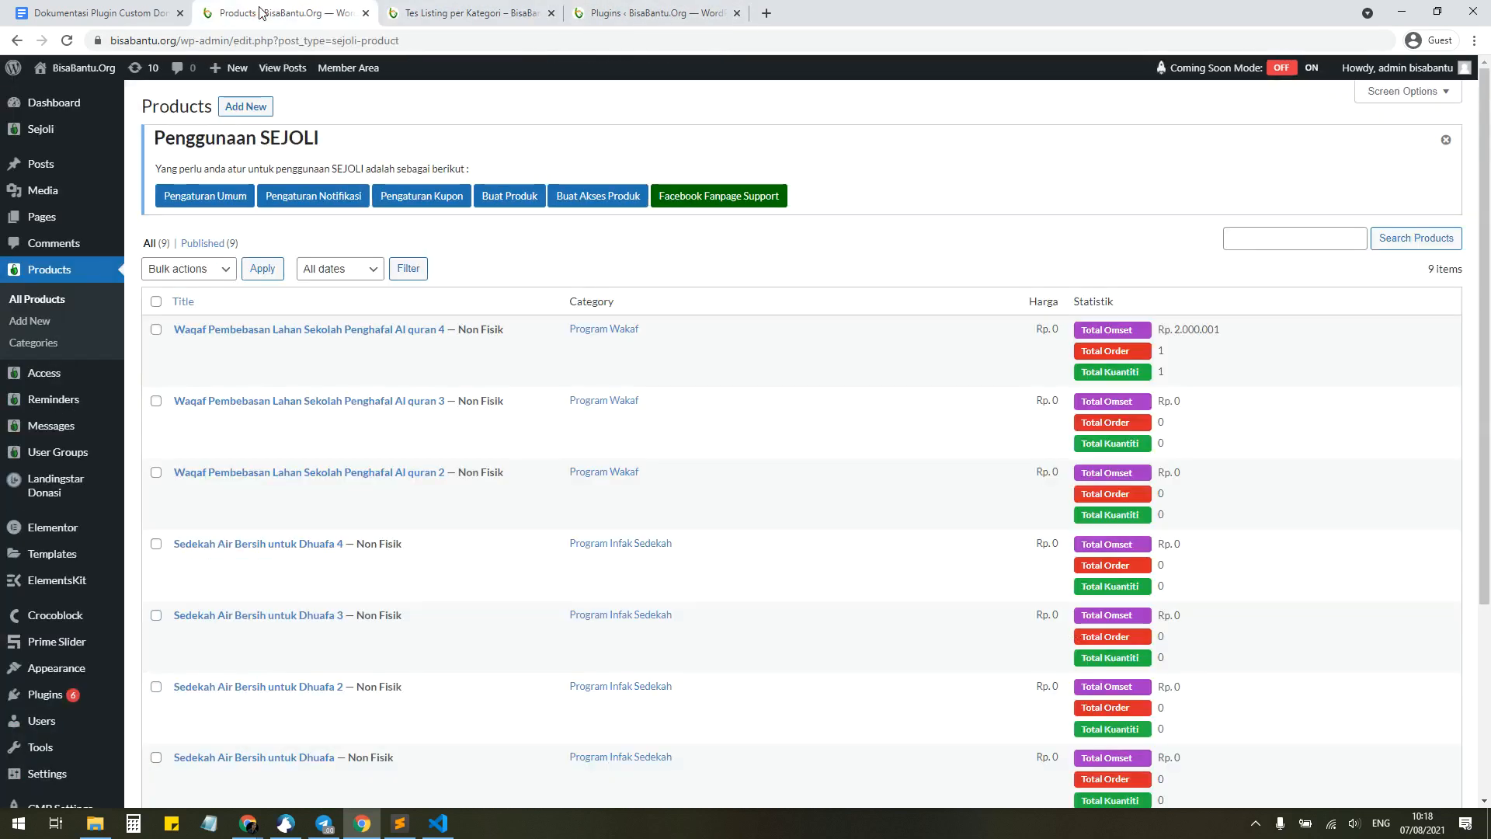
{"action": "left_click", "coordinate": [581, 14]}
{"action": "scroll", "coordinate": [35, 622], "scroll_direction": "down", "scroll_amount": 6}
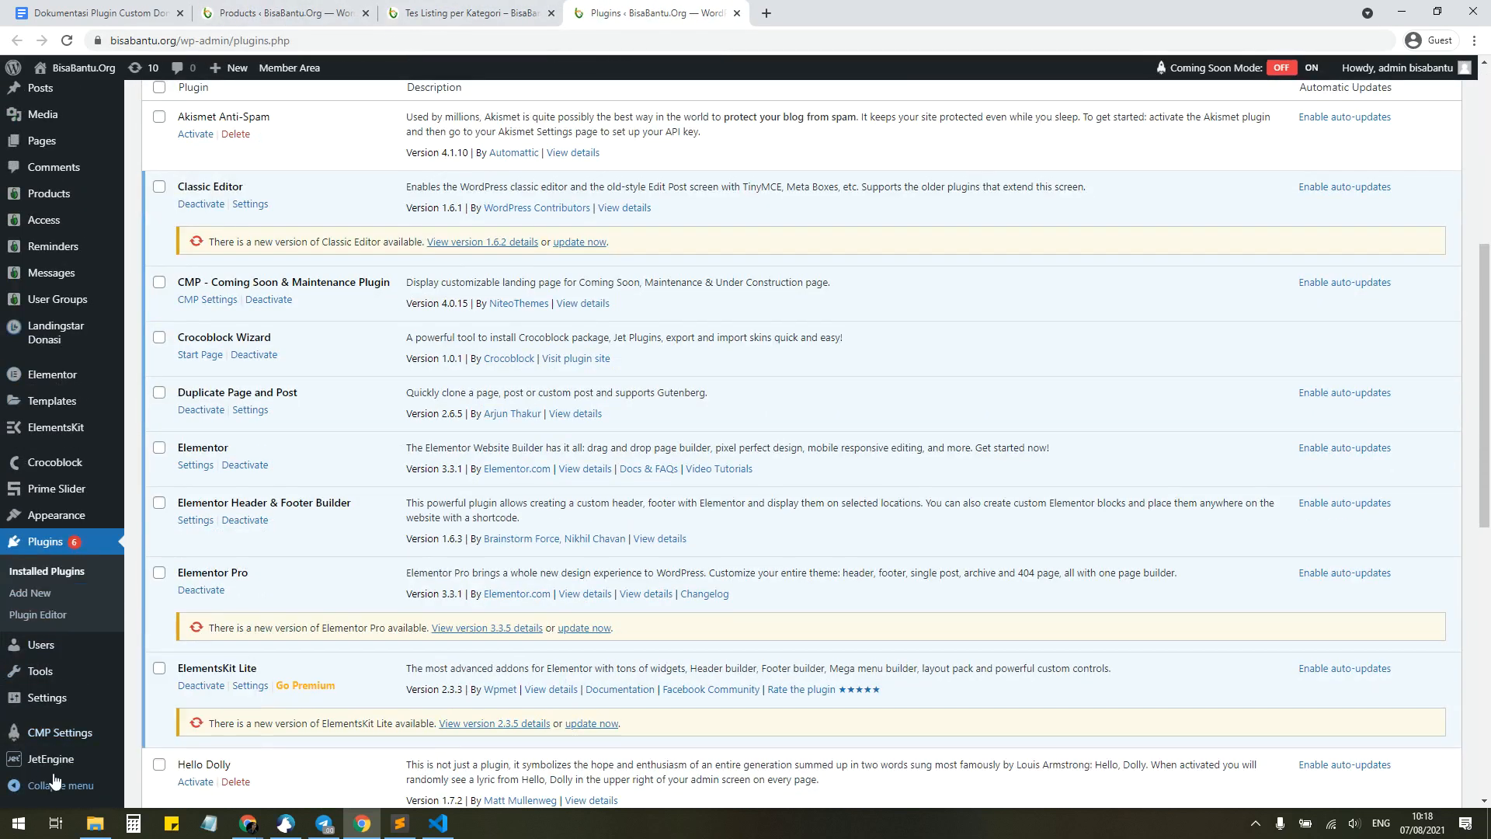
{"action": "mouse_move", "coordinate": [57, 773]}
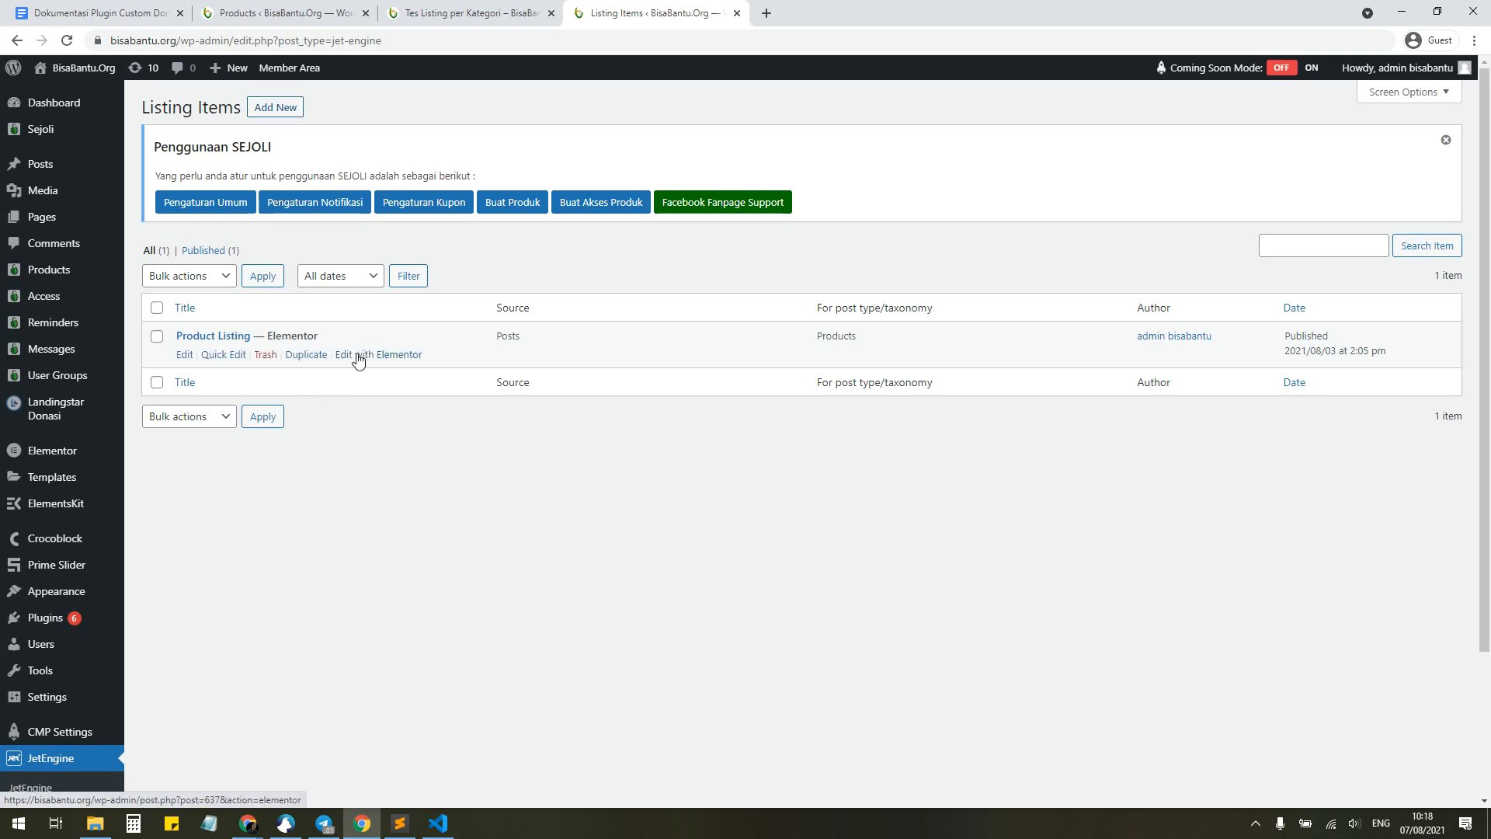
{"action": "right_click", "coordinate": [352, 355]}
{"action": "left_click", "coordinate": [386, 373]}
{"action": "left_click", "coordinate": [796, 19]}
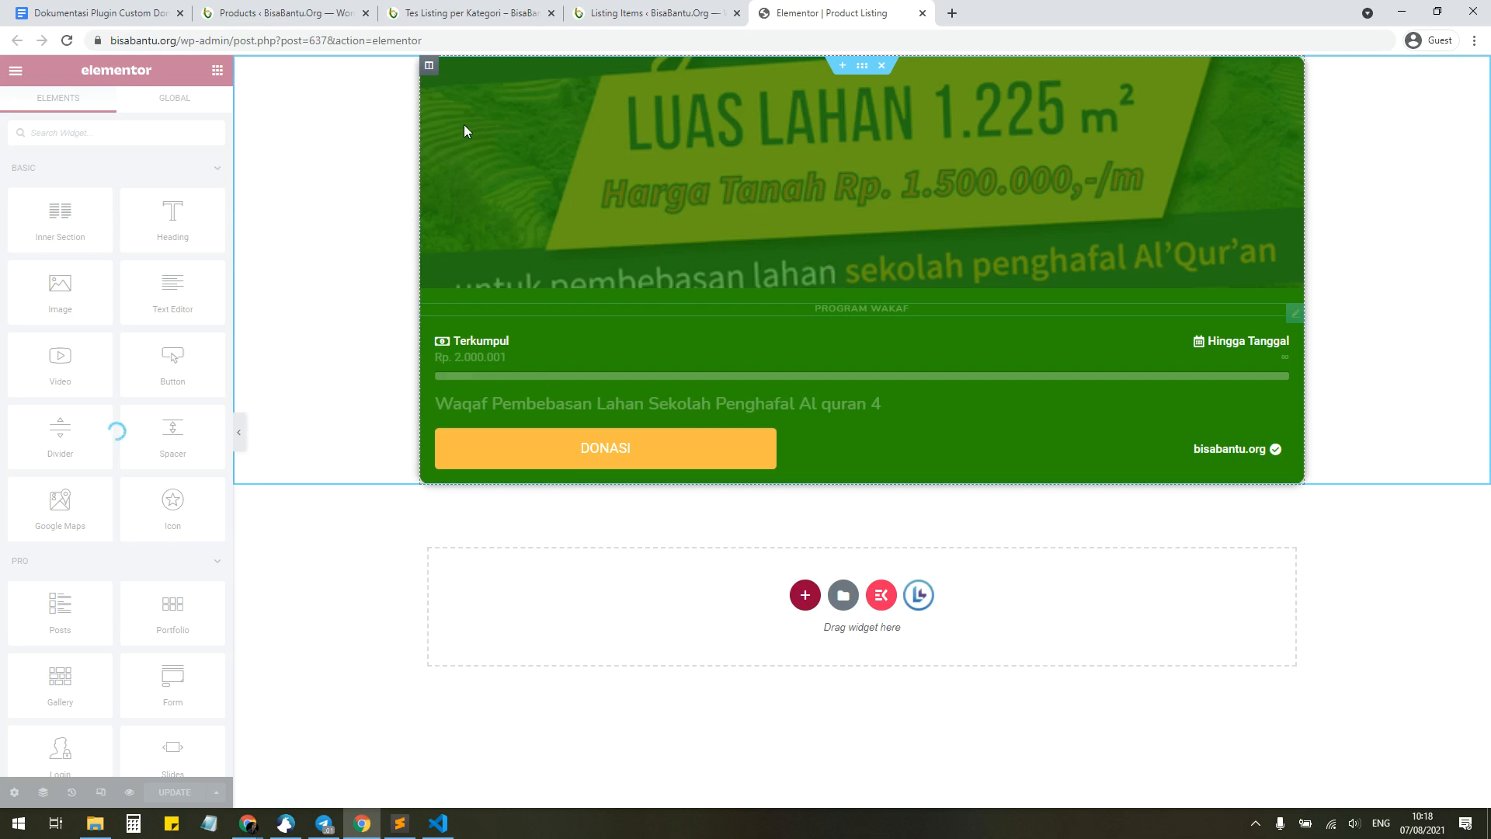
Step: Return to the Tes Listing per Kategori page to view the product cards
{"action": "left_click", "coordinate": [590, 13]}
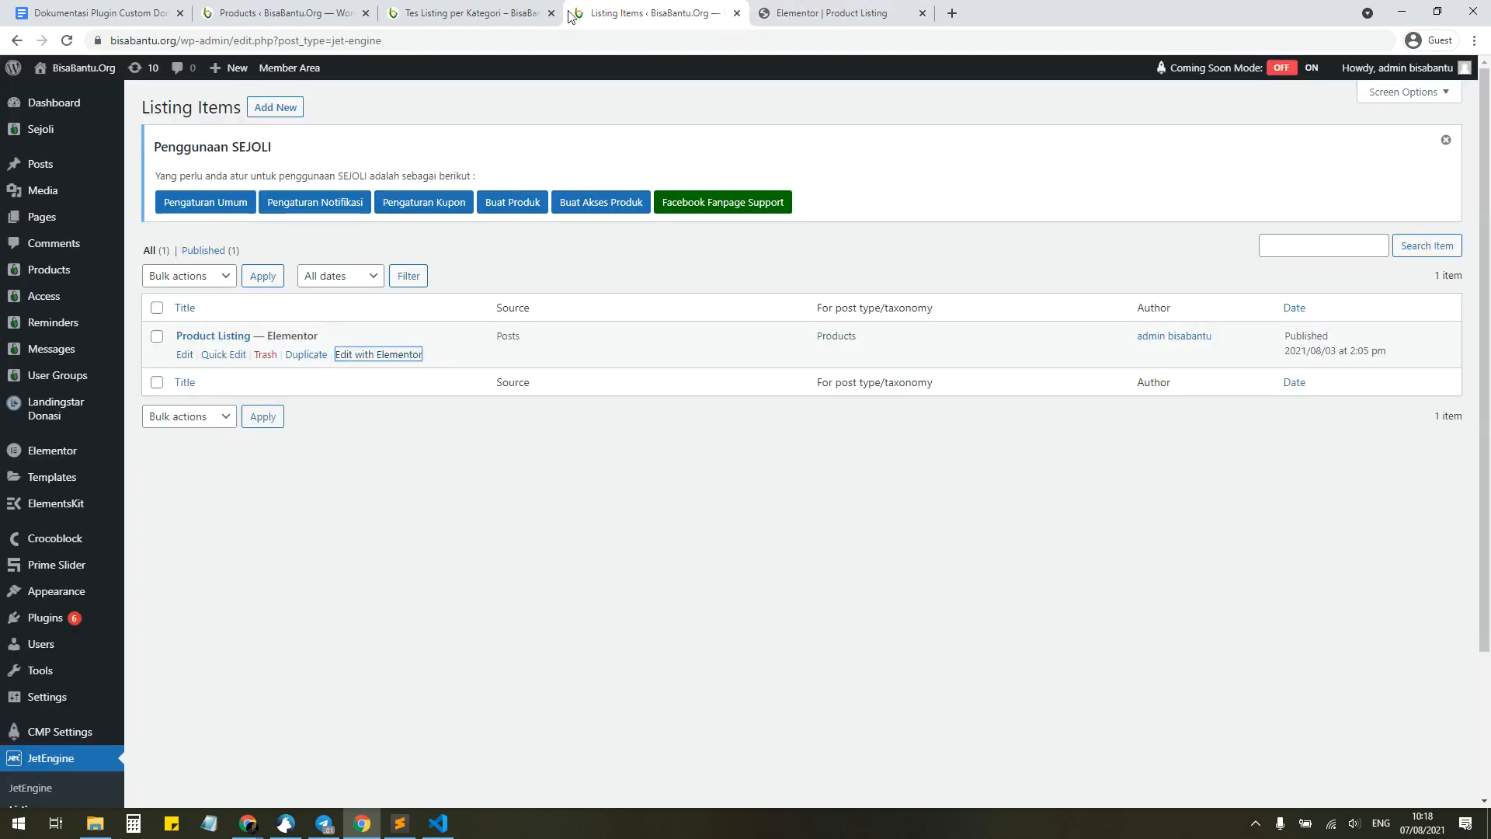
{"action": "left_click", "coordinate": [473, 13]}
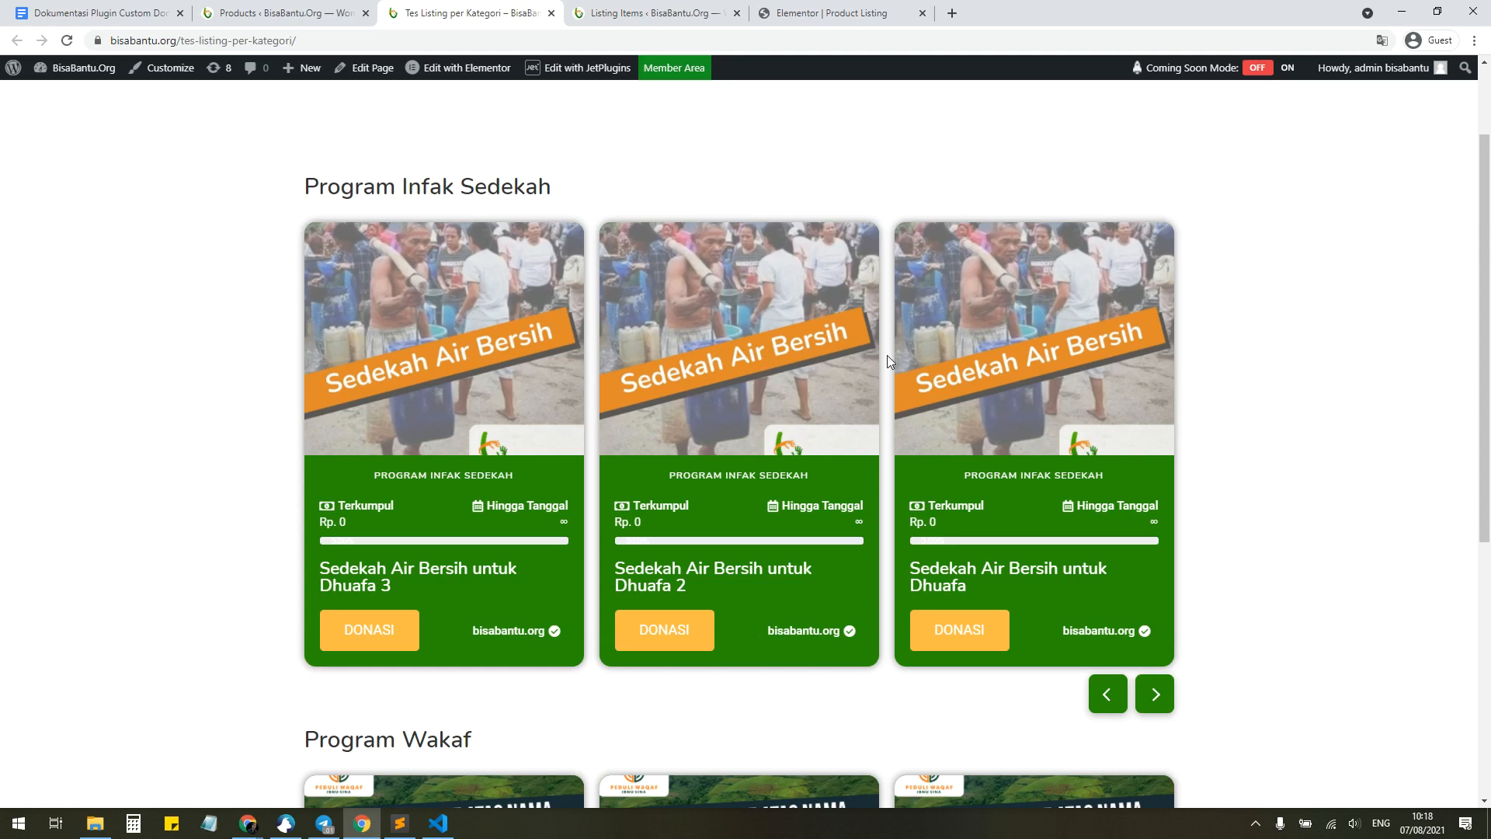
Step: Set the preview width to 350 in the Product Listing template's listing settings in Elementor
{"action": "scroll", "coordinate": [715, 282], "scroll_direction": "down", "scroll_amount": 5}
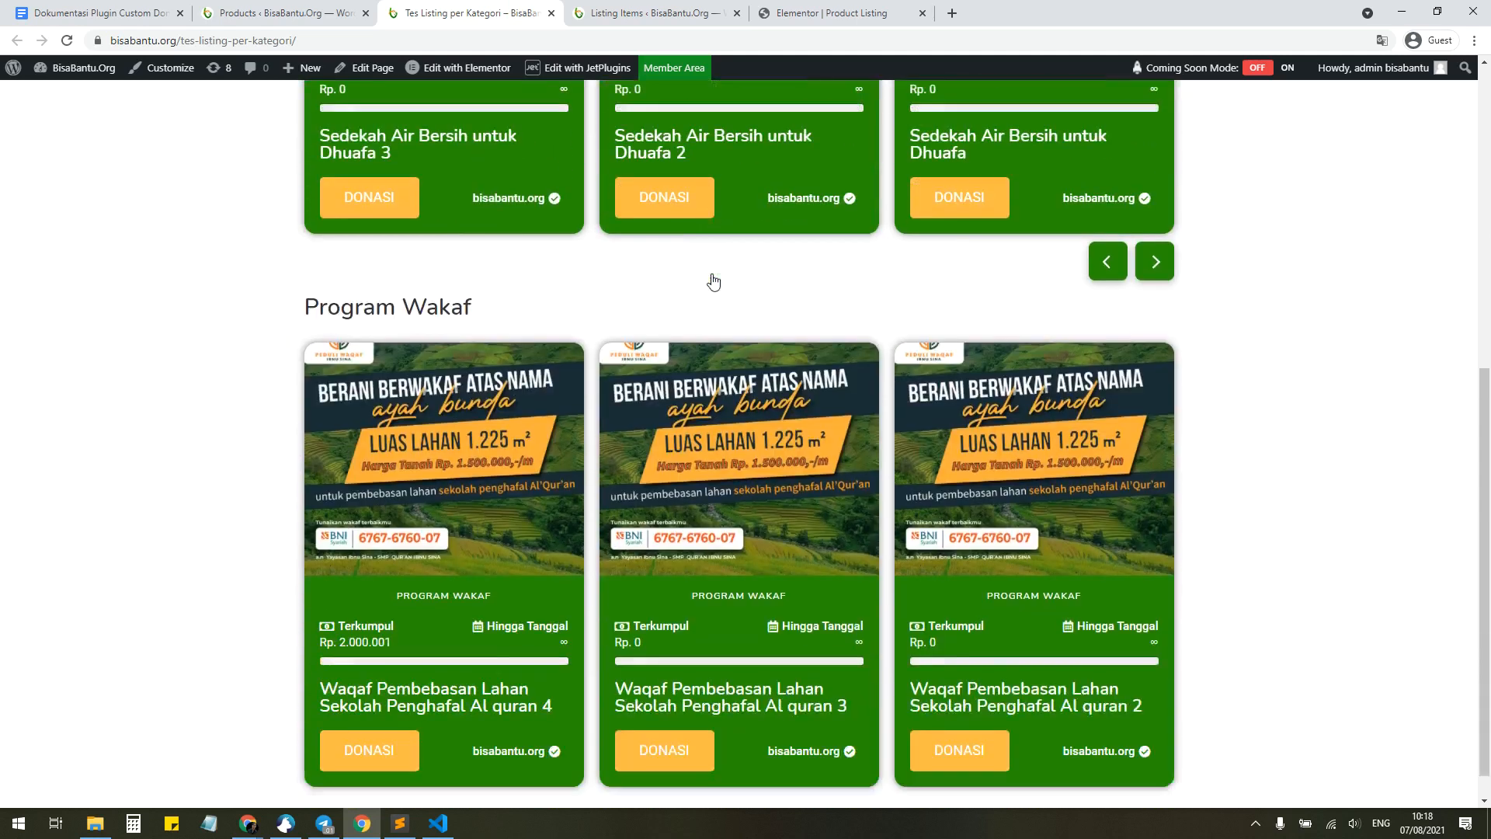
{"action": "scroll", "coordinate": [707, 248], "scroll_direction": "up", "scroll_amount": 6}
{"action": "left_click", "coordinate": [817, 22]}
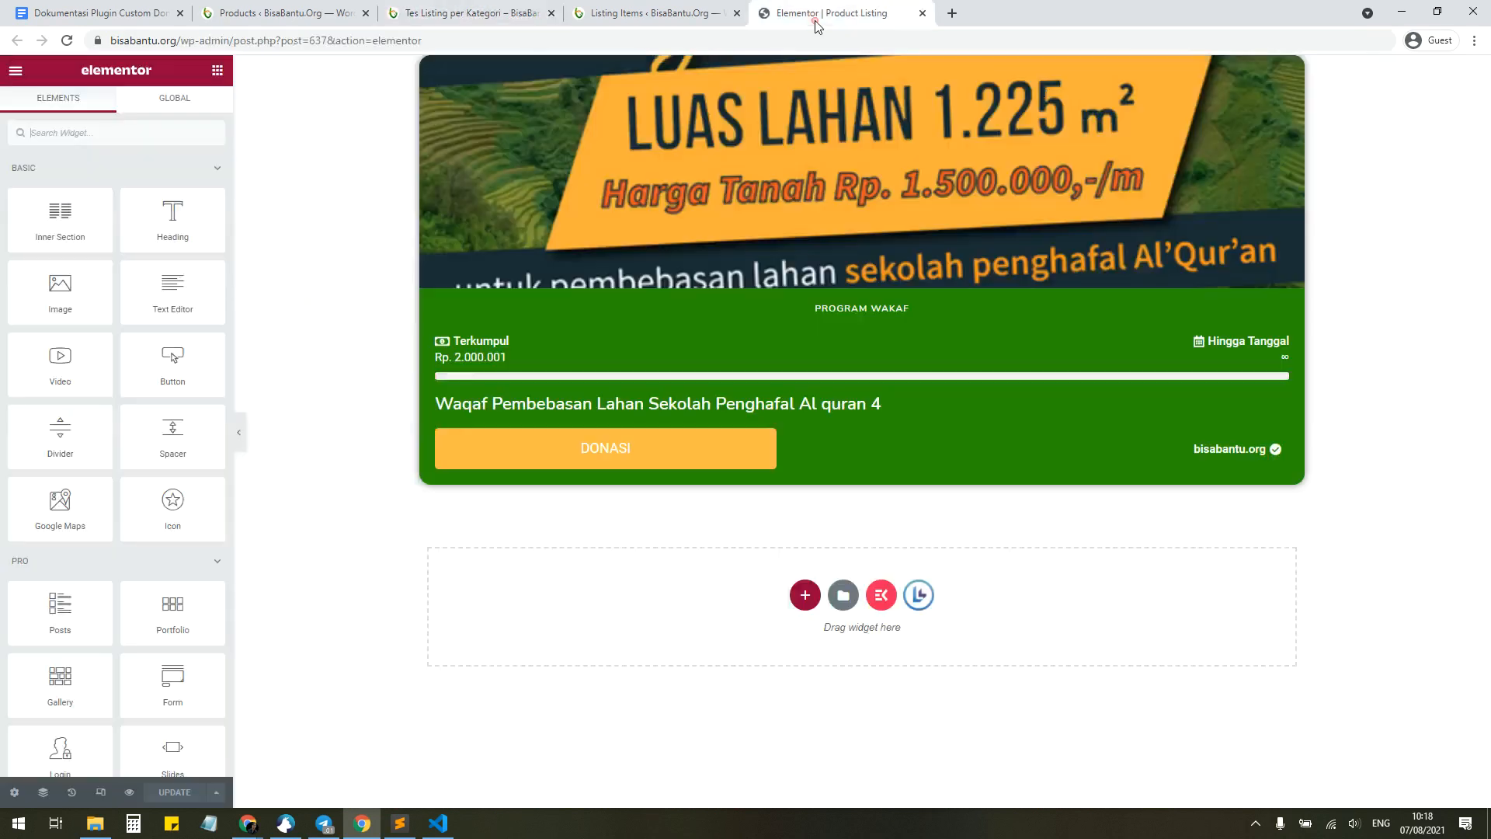
{"action": "left_click", "coordinate": [15, 792]}
{"action": "left_click", "coordinate": [95, 289]}
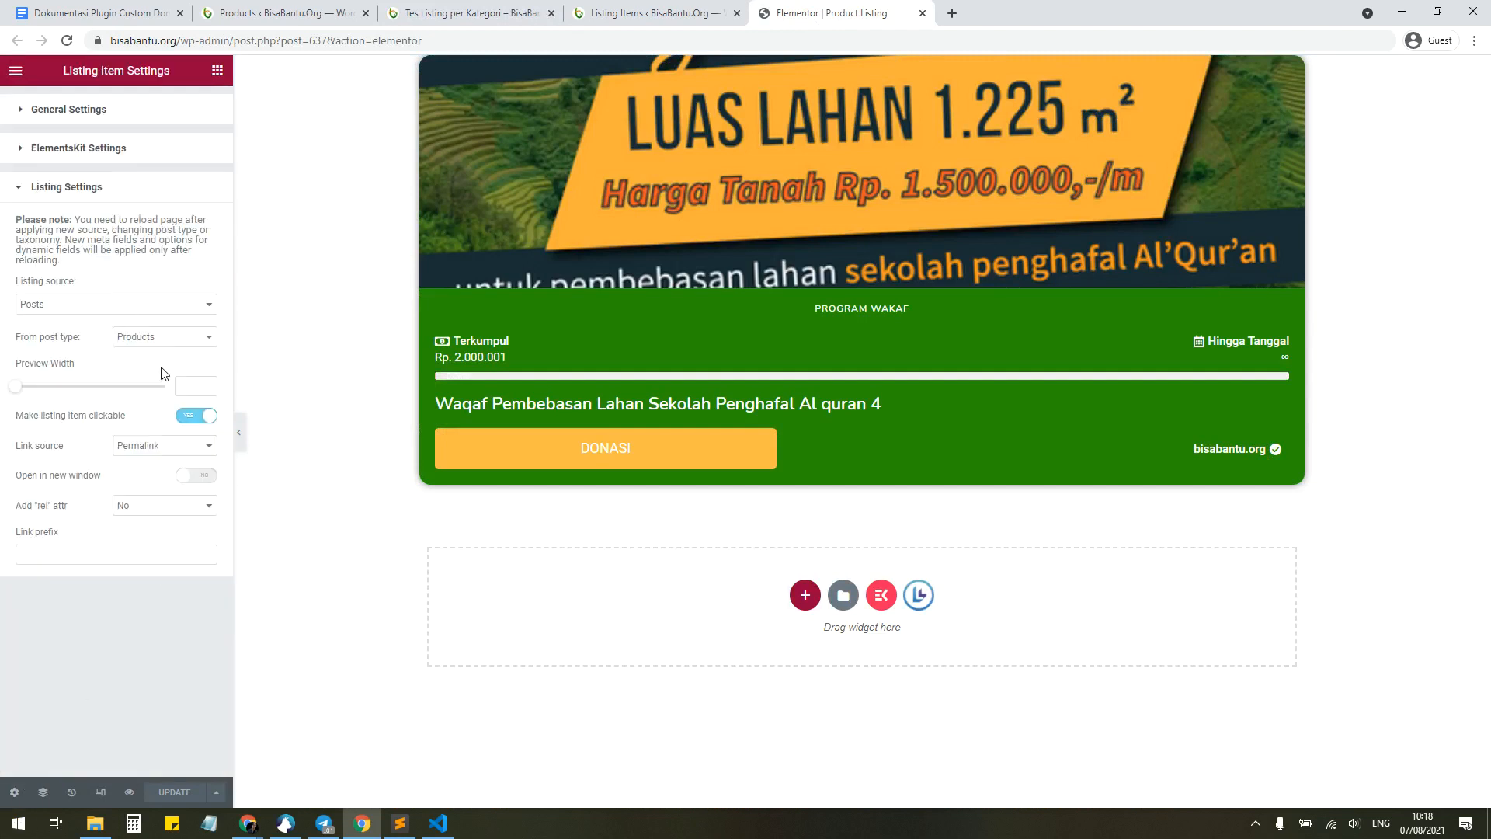
{"action": "left_click", "coordinate": [180, 392]}
{"action": "type", "text": "400"}
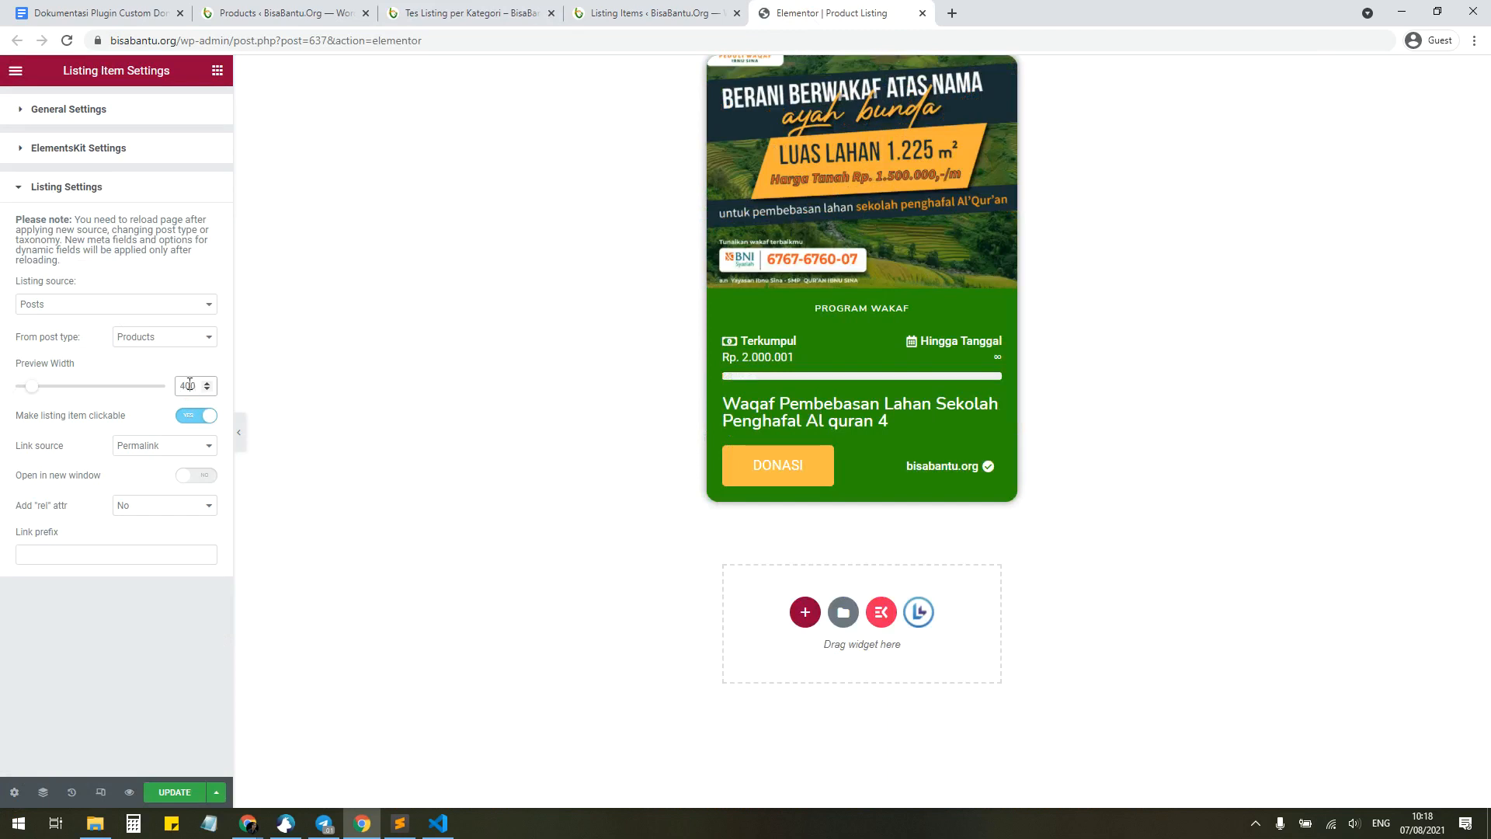
{"action": "type", "text": "350"}
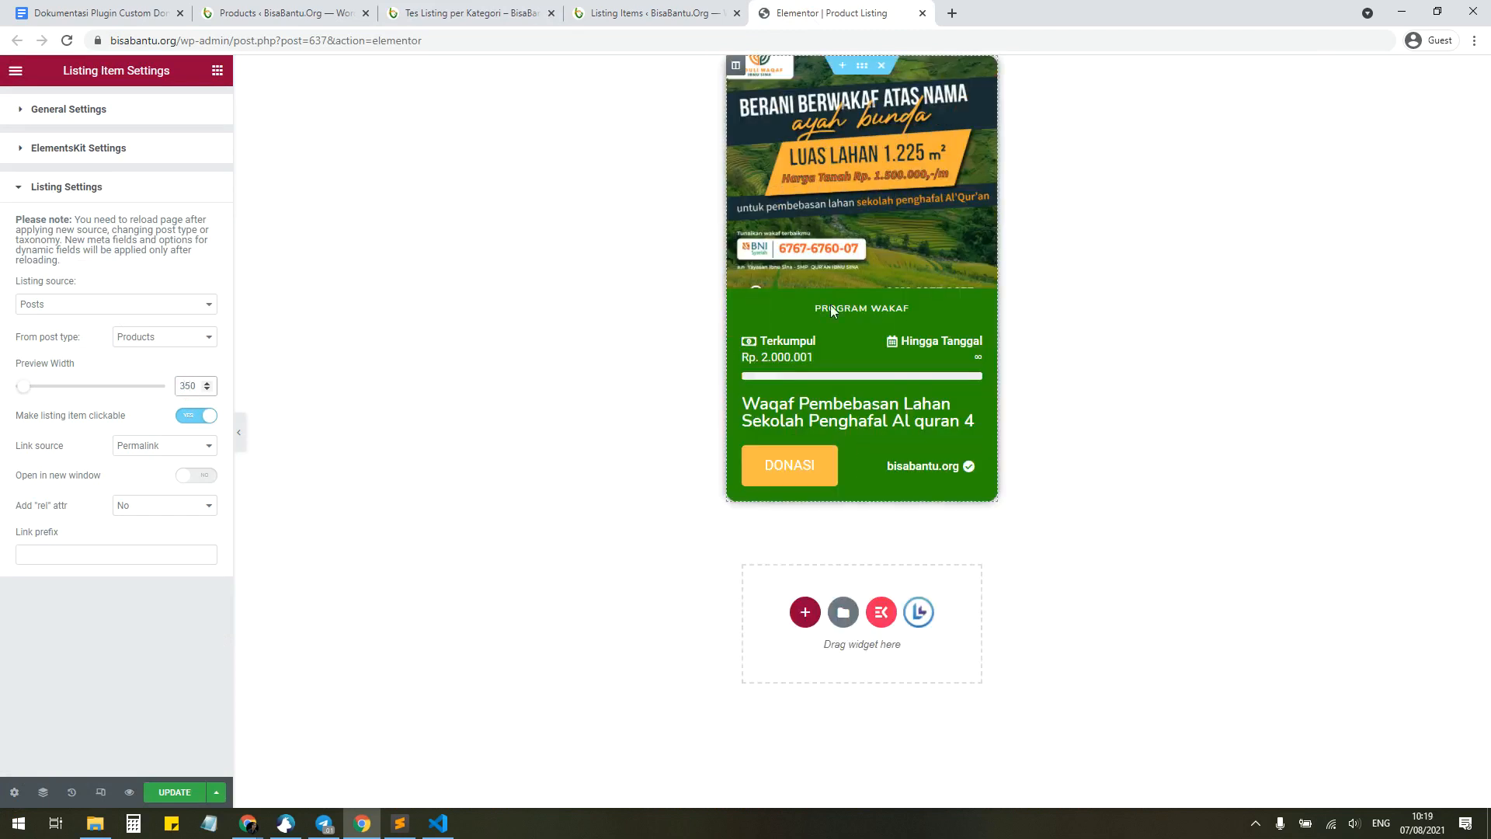
Step: Return to the Tes Listing per Kategori page to compare its product cards with the resized template preview
{"action": "left_click", "coordinate": [617, 13]}
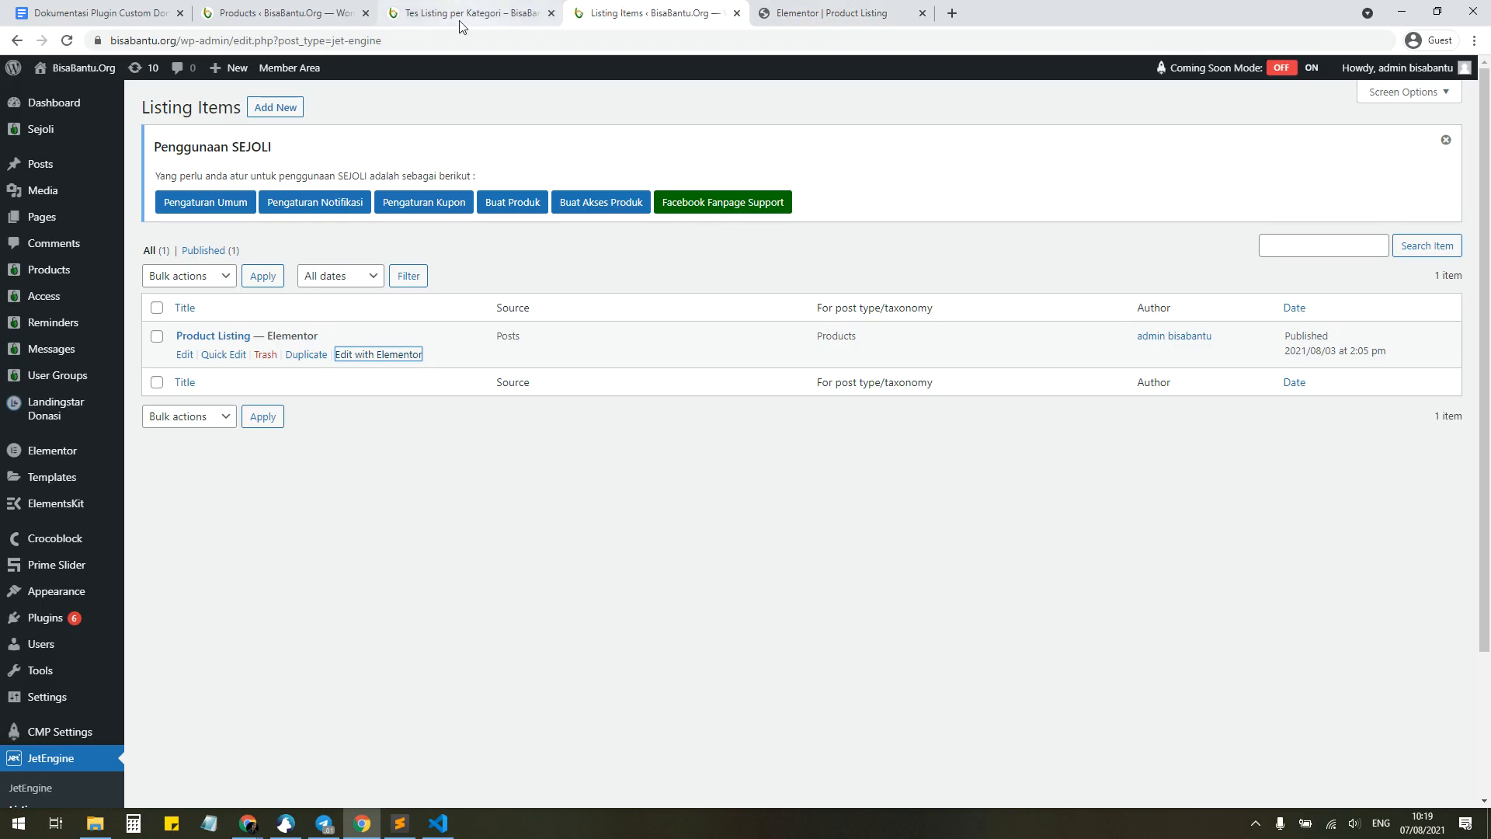
{"action": "left_click", "coordinate": [463, 14]}
{"action": "scroll", "coordinate": [586, 437], "scroll_direction": "down", "scroll_amount": 3}
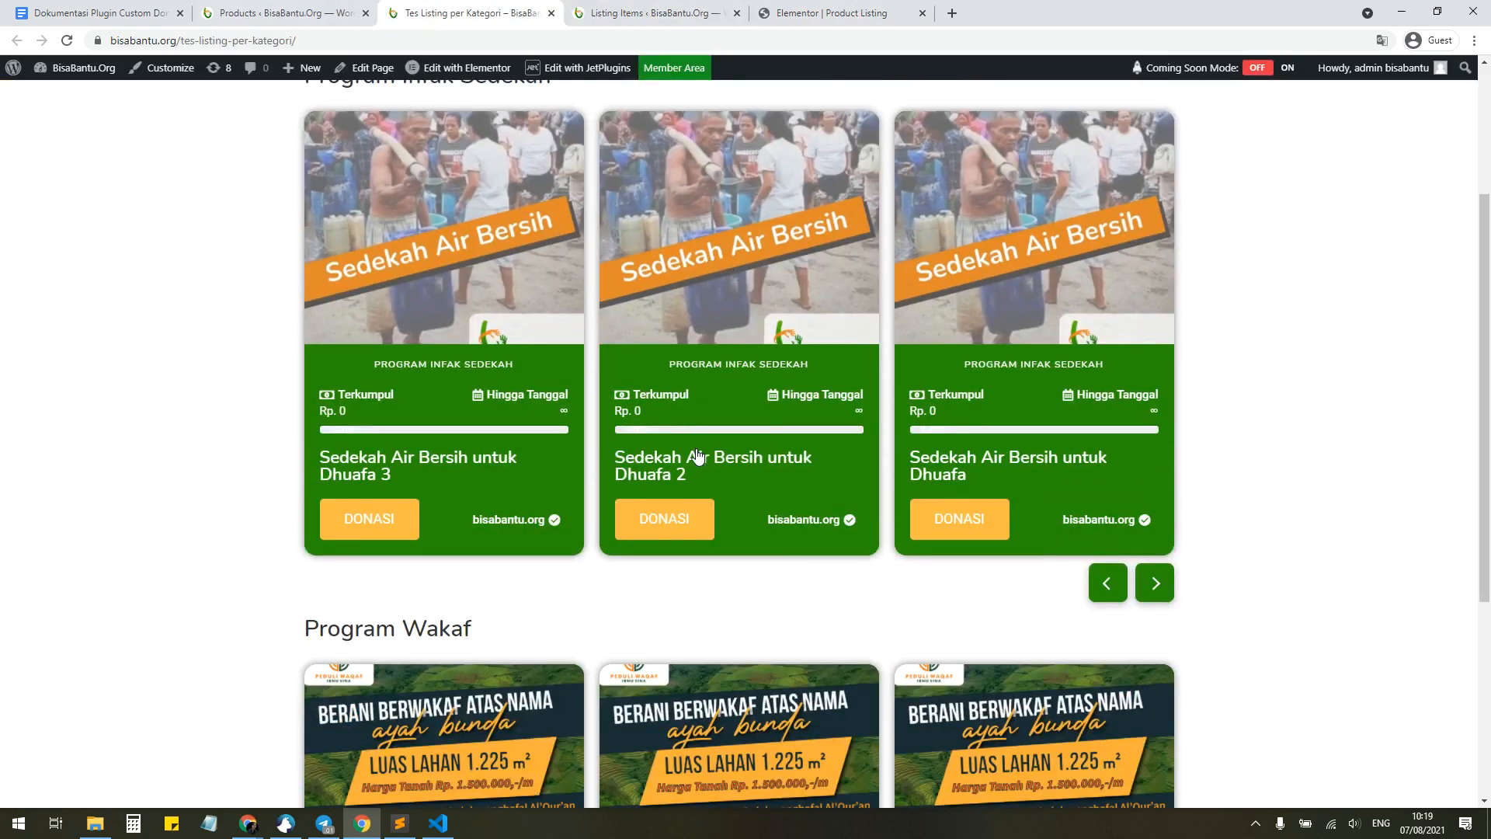
Step: Open the settings of the Product Listing card's image and add a new Image widget directly below it
{"action": "left_click", "coordinate": [831, 13]}
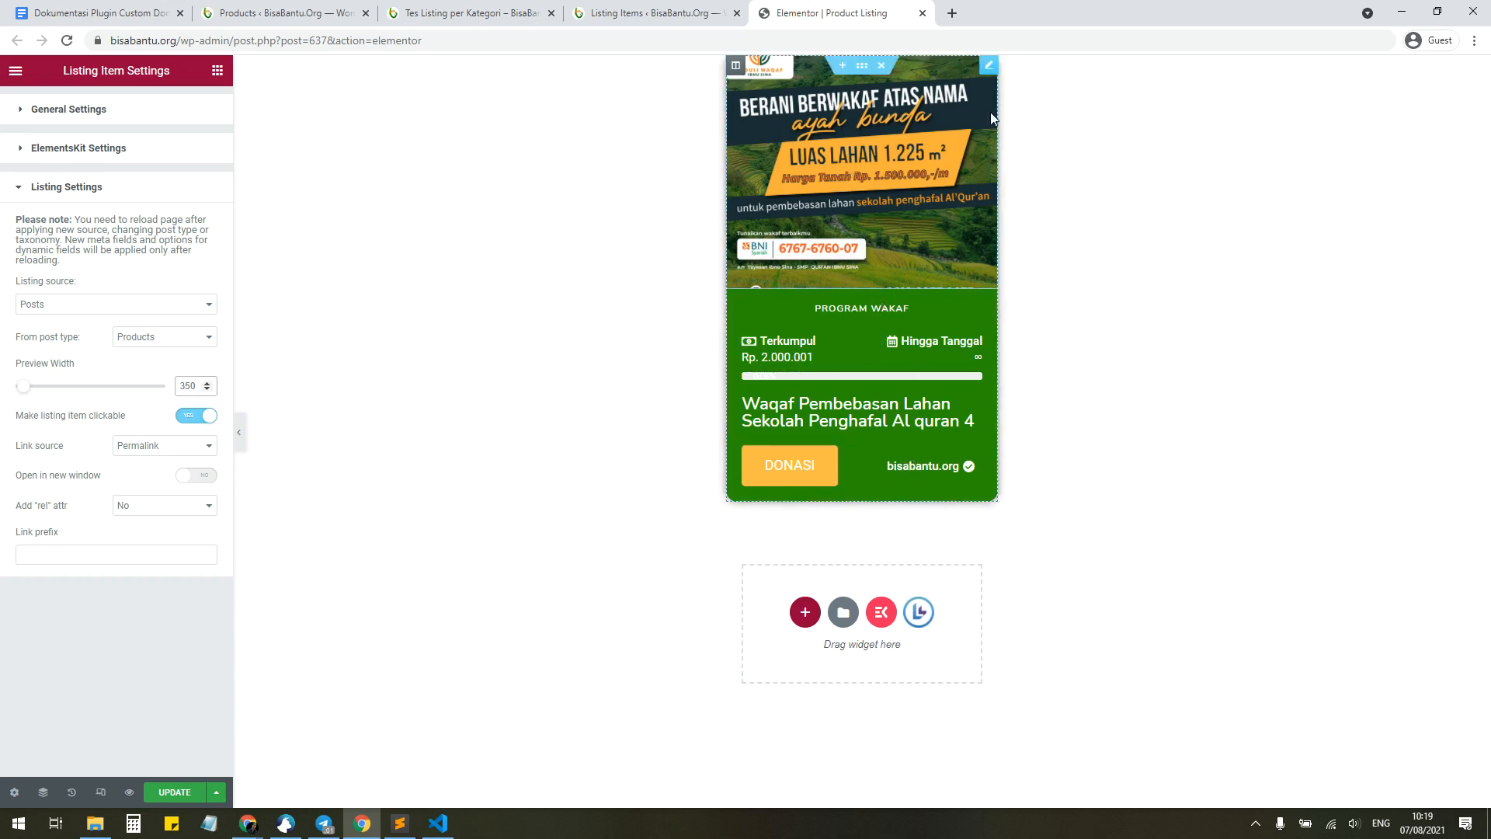
{"action": "left_click", "coordinate": [988, 67]}
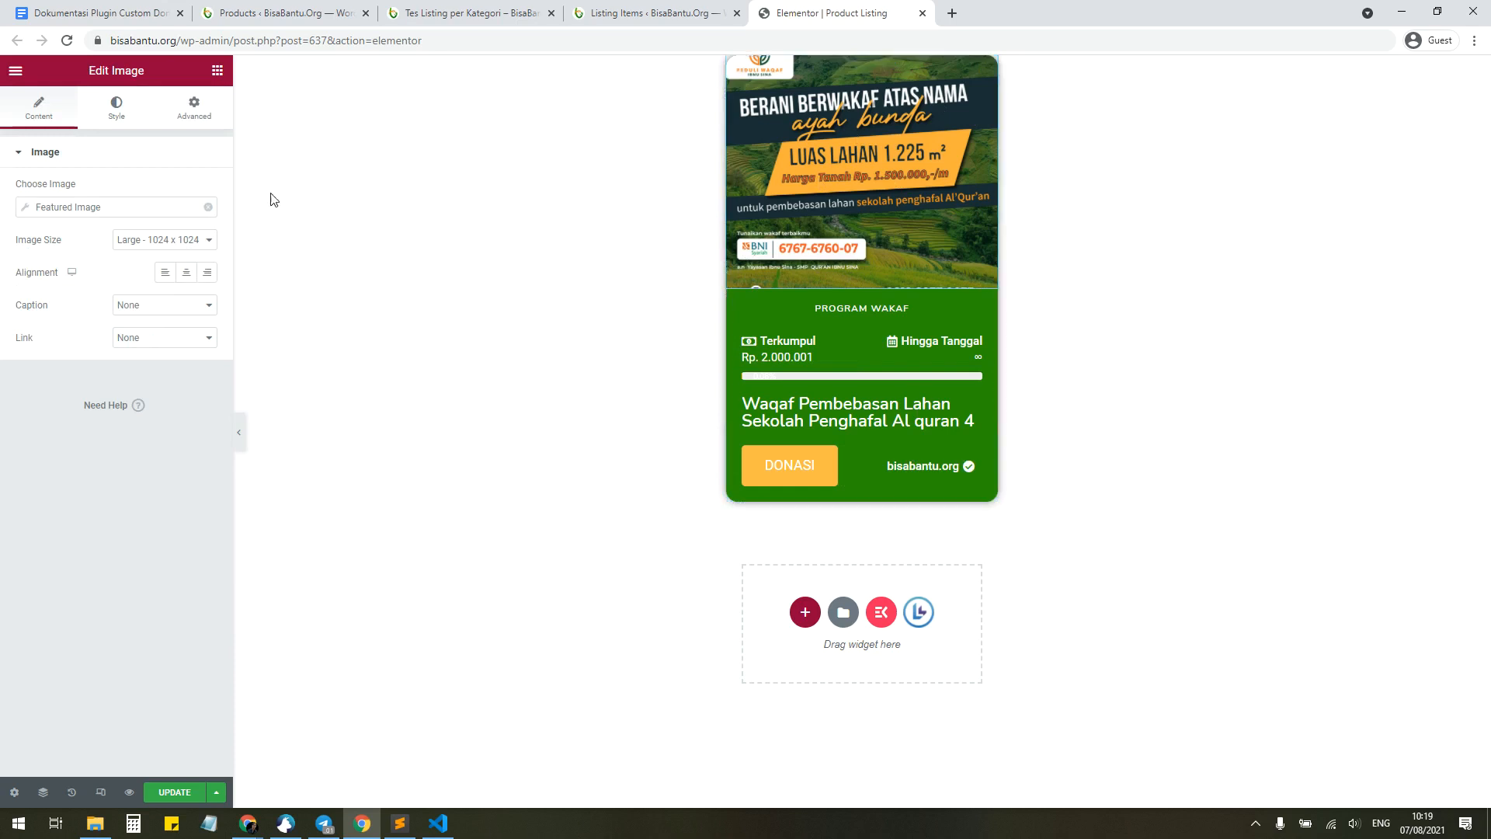
{"action": "left_click", "coordinate": [218, 71]}
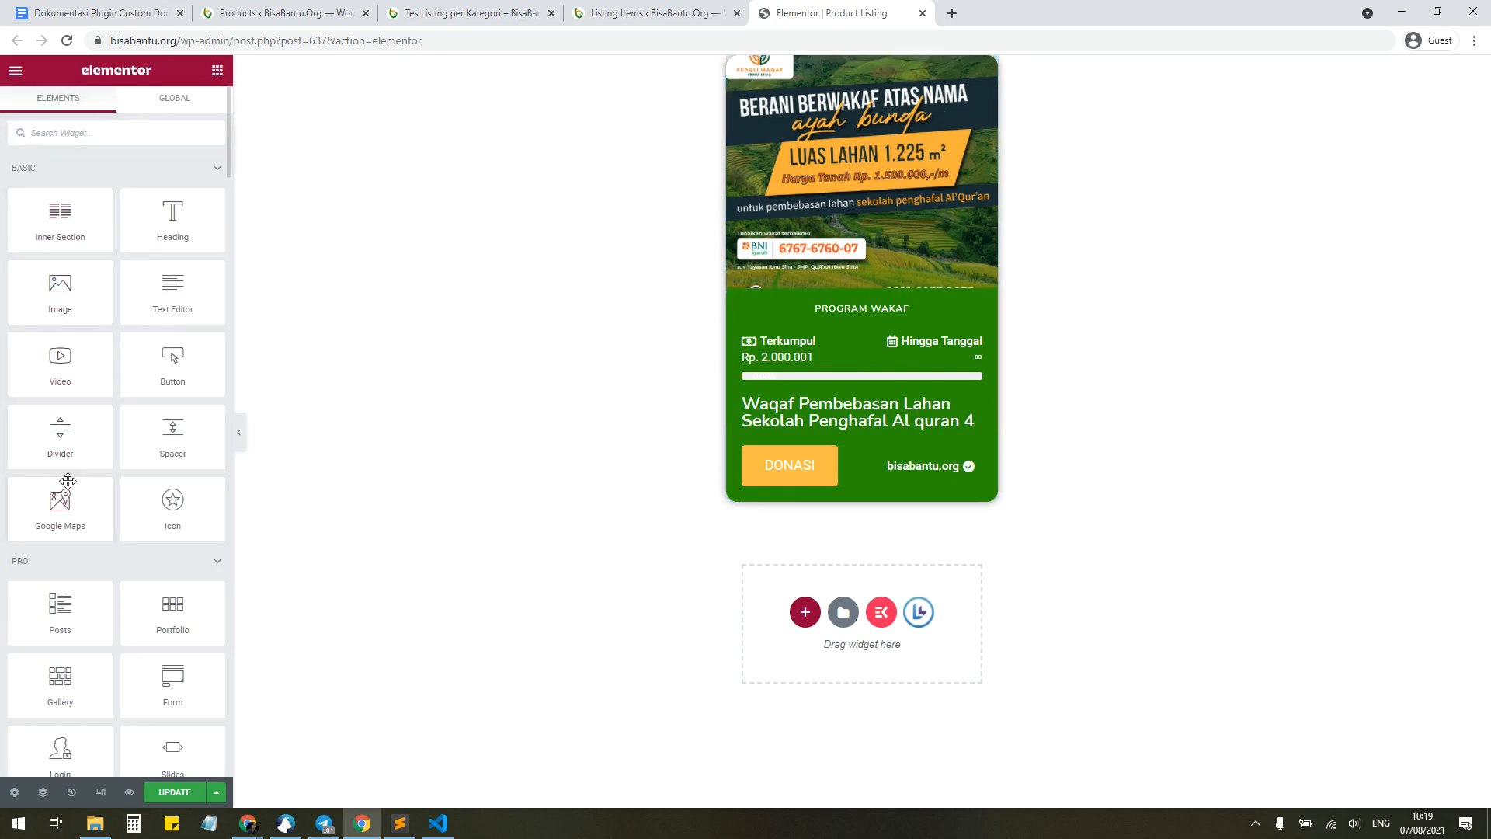
{"action": "left_click_drag", "start_coordinate": [68, 295], "coordinate": [866, 283]}
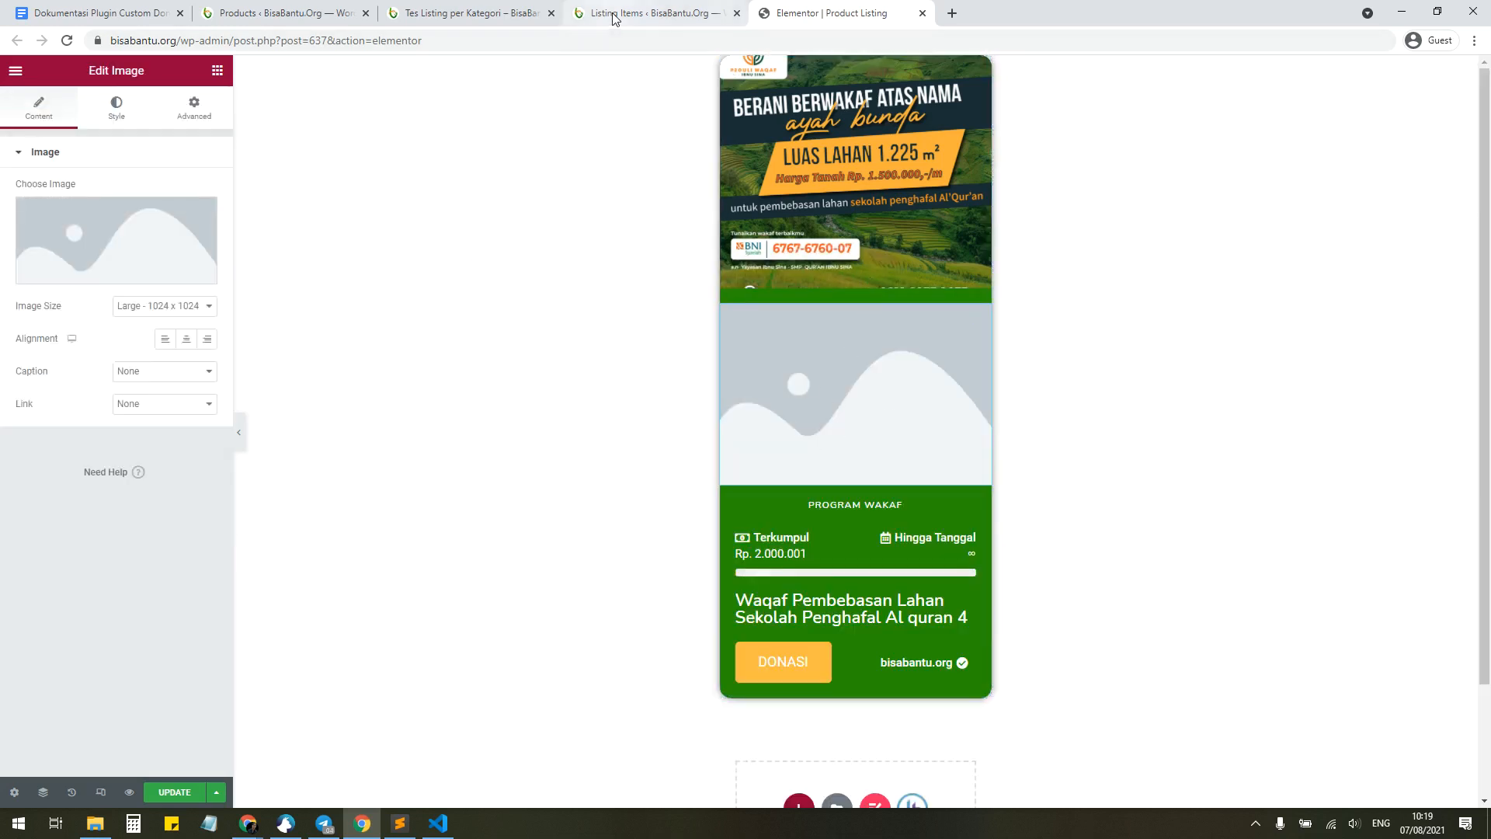
Step: Open the product Waqaf Pembebasan Lahan Sekolah Penghafal Al quran 4 for editing and locate its featured image
{"action": "left_click", "coordinate": [307, 22]}
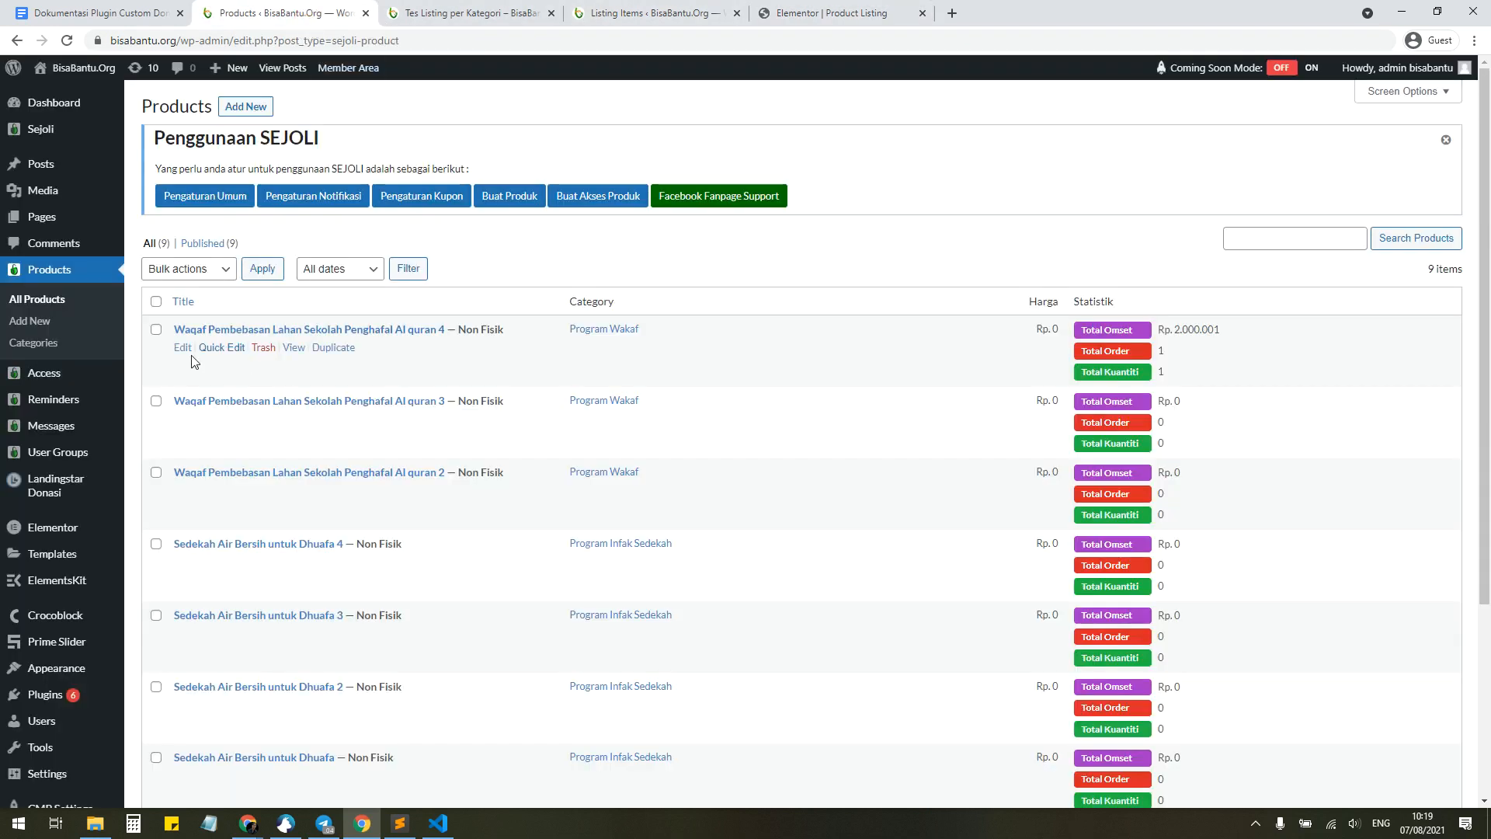
{"action": "left_click", "coordinate": [183, 353]}
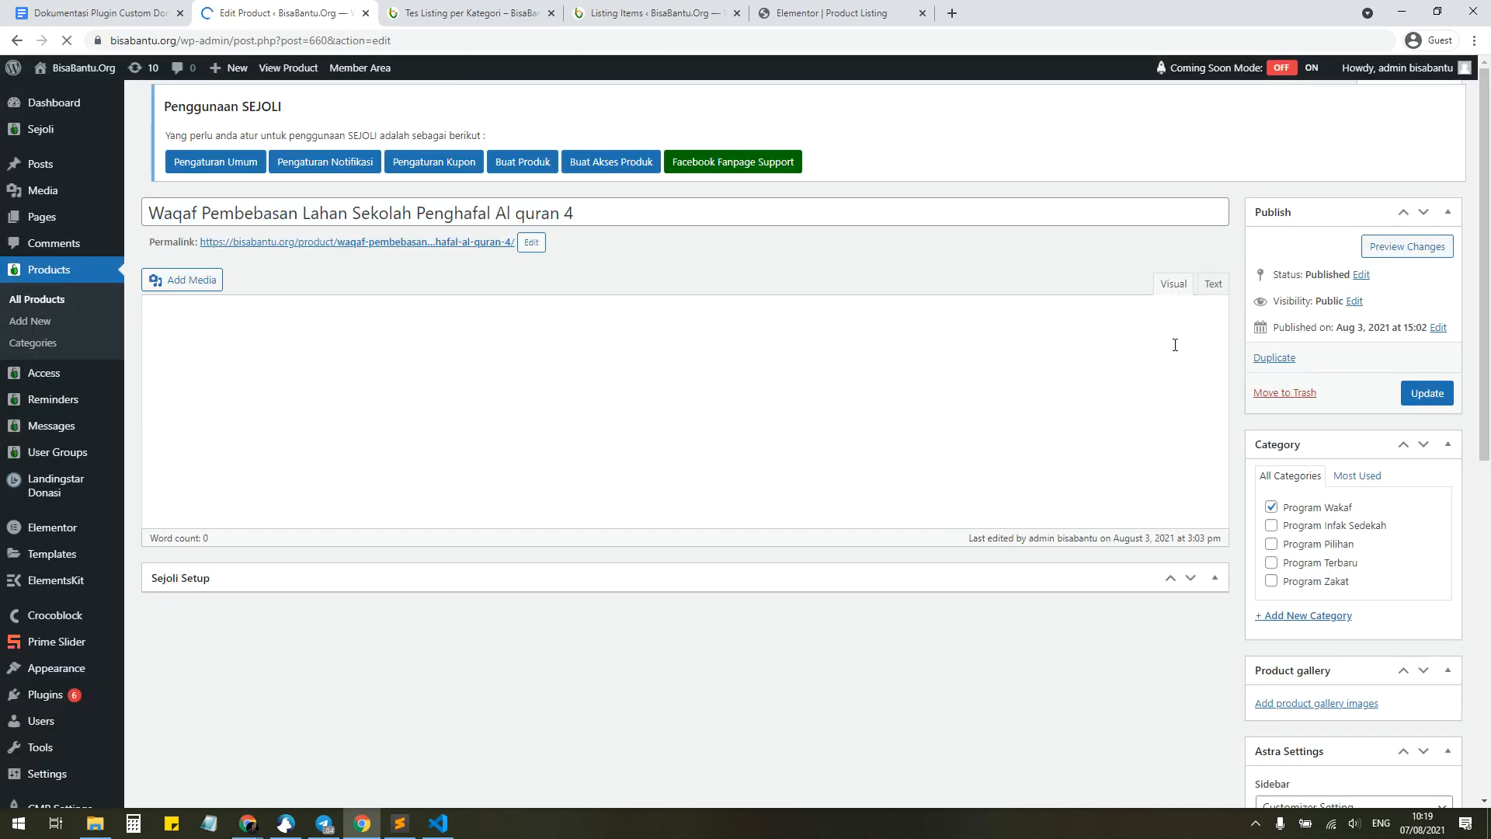
{"action": "scroll", "coordinate": [1174, 345], "scroll_direction": "down", "scroll_amount": 8}
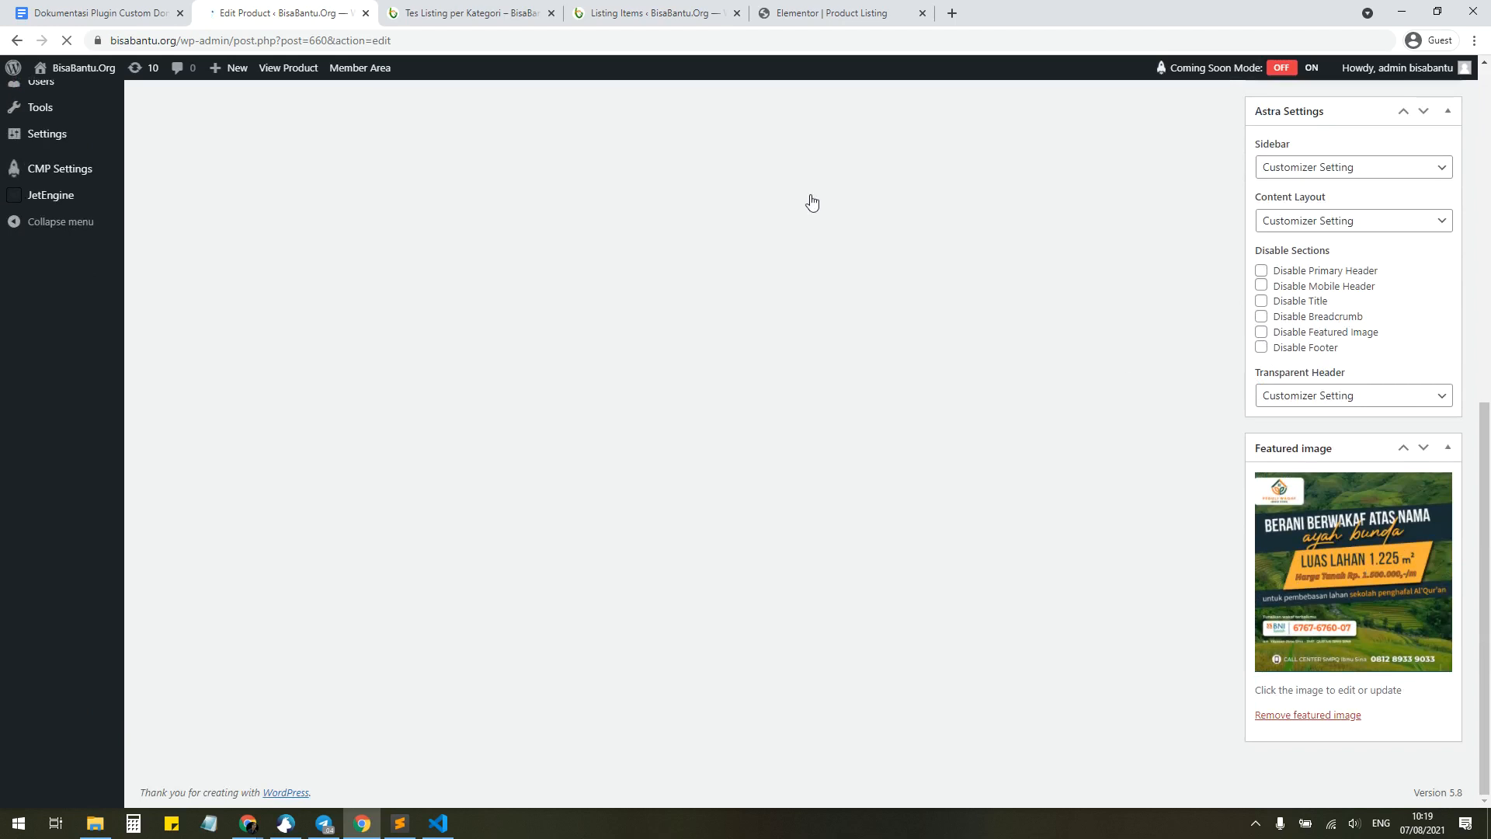
Step: Link the new image in the Product Listing template to the Featured Image dynamic tag
{"action": "left_click", "coordinate": [798, 16]}
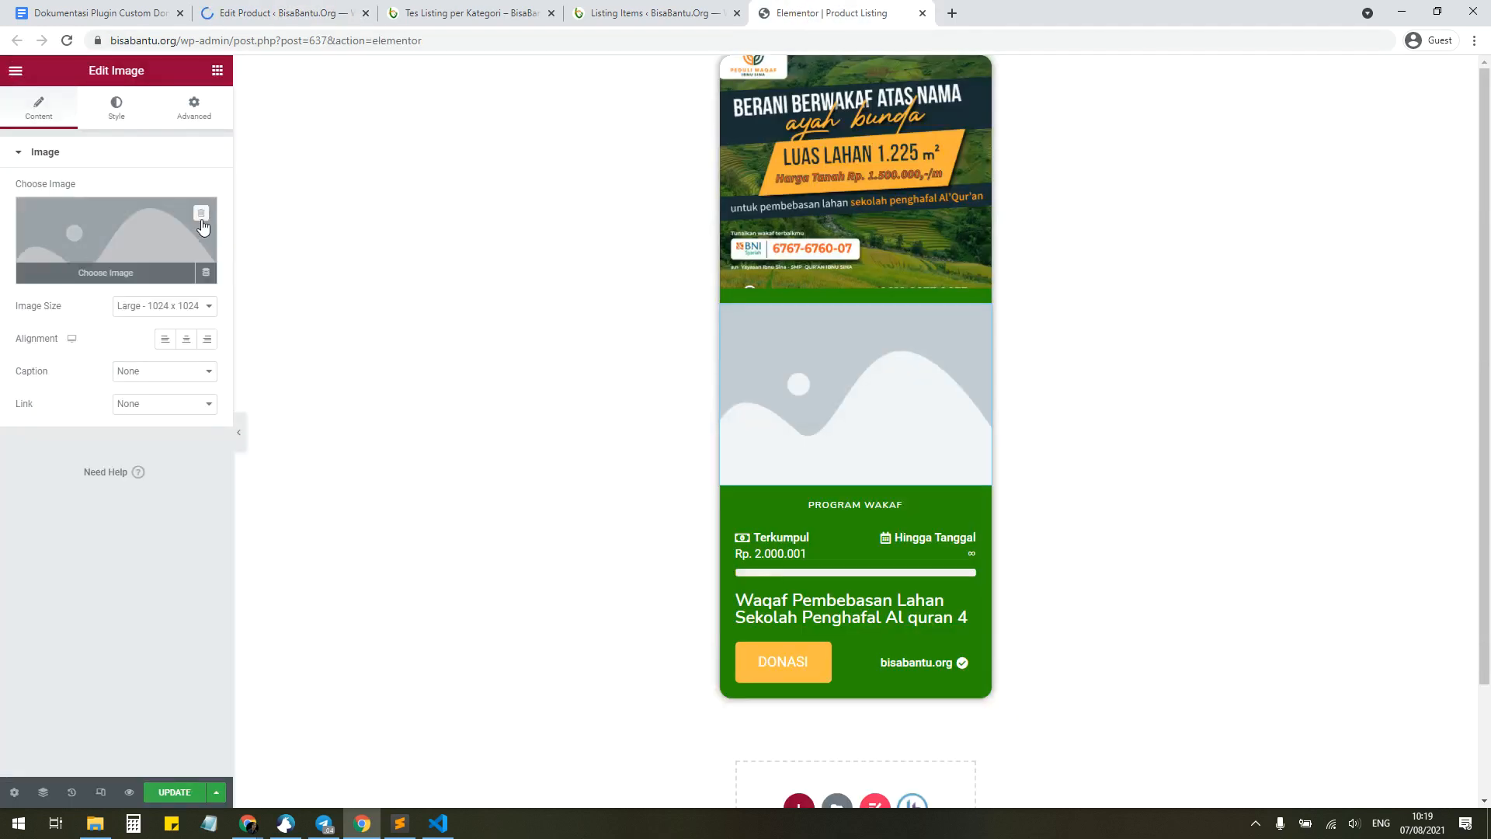
{"action": "left_click", "coordinate": [207, 273]}
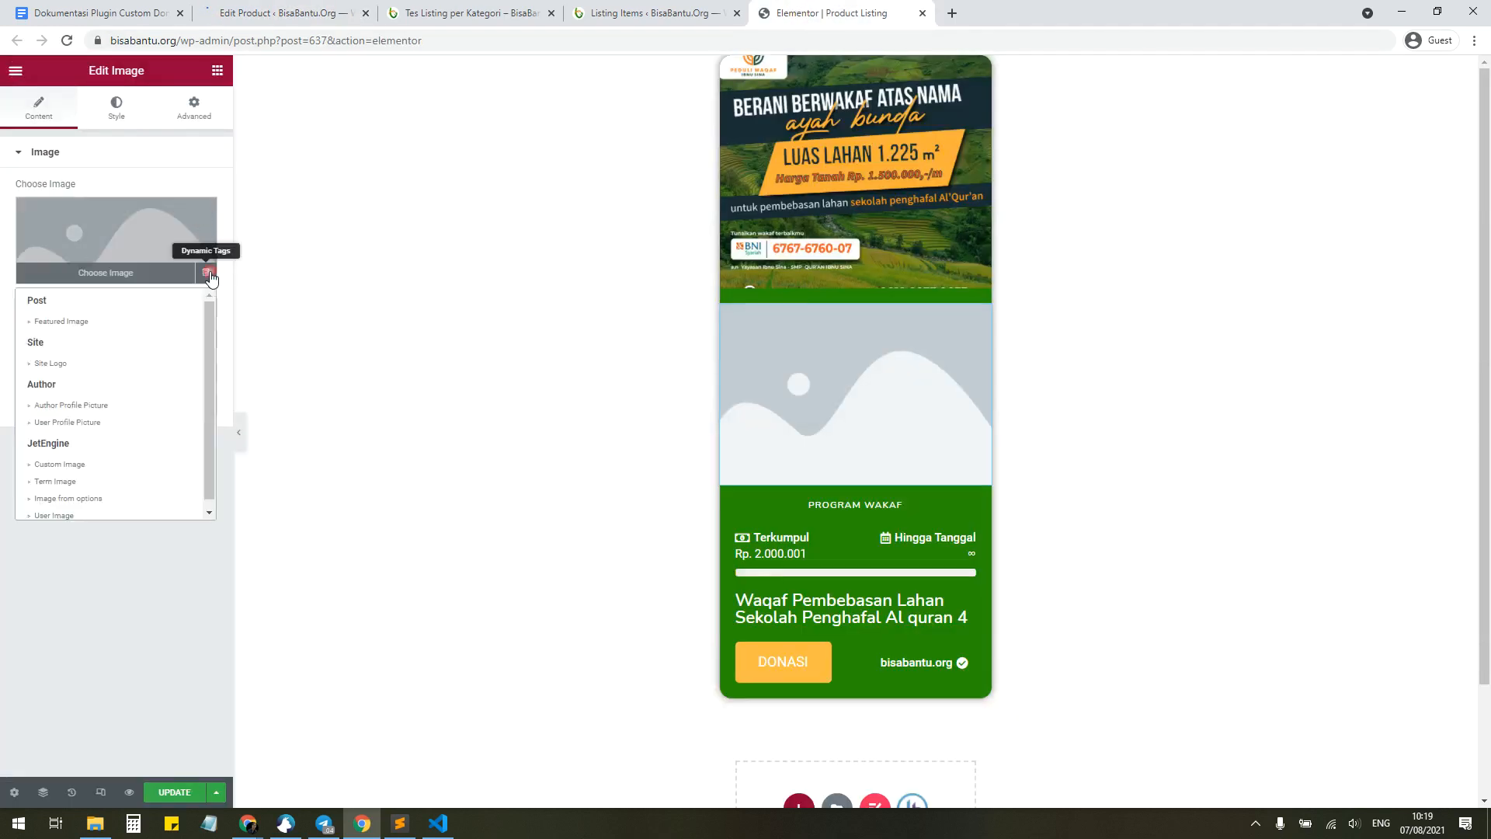
{"action": "left_click", "coordinate": [71, 324]}
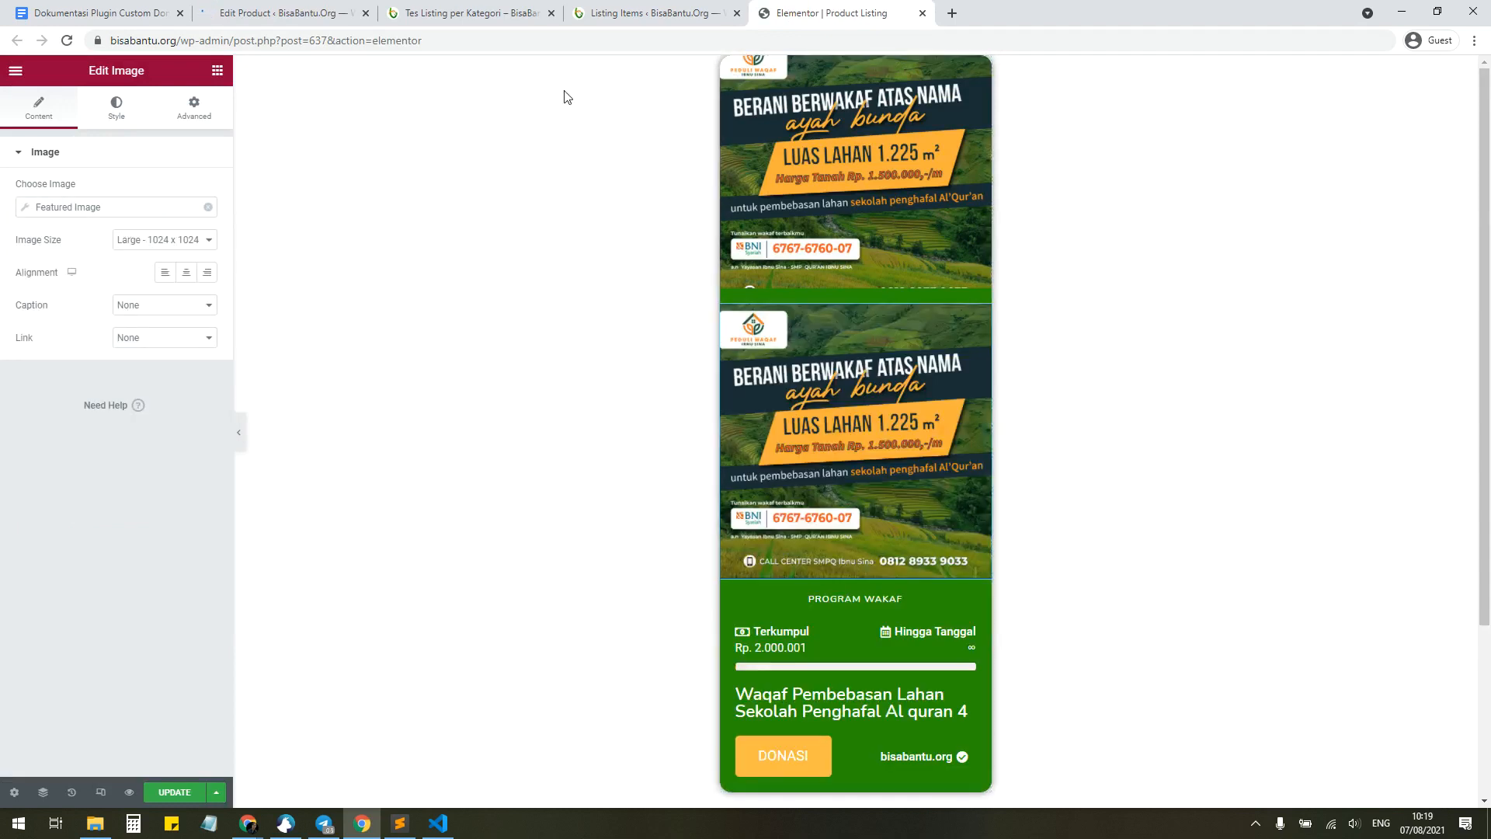
Step: Examine the images on the Program Infak Sedekah and Program Wakaf cards of the Tes Listing per Kategori page
{"action": "left_click", "coordinate": [462, 17]}
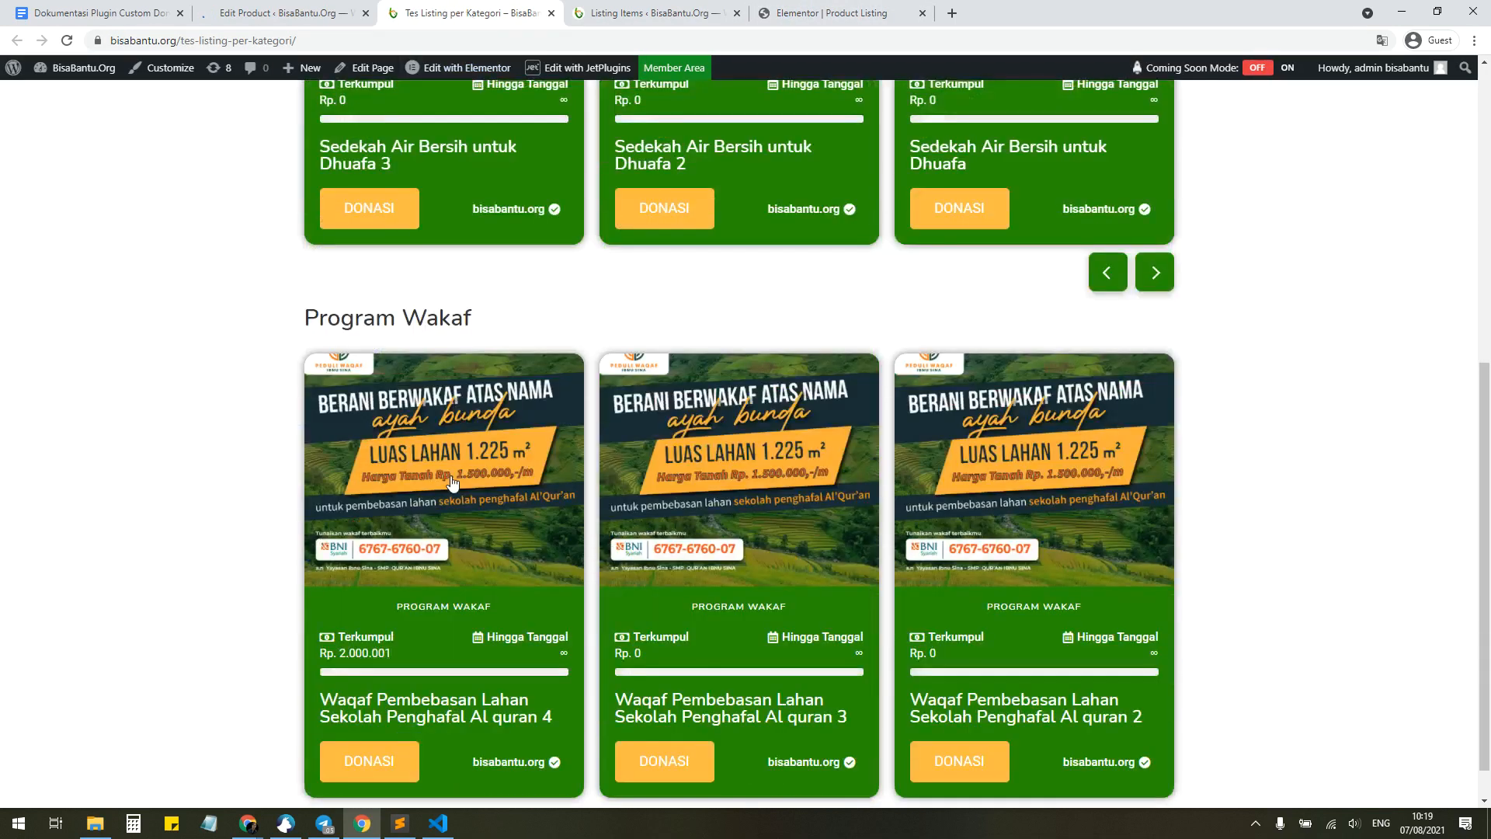
{"action": "scroll", "coordinate": [392, 466], "scroll_direction": "up", "scroll_amount": 6}
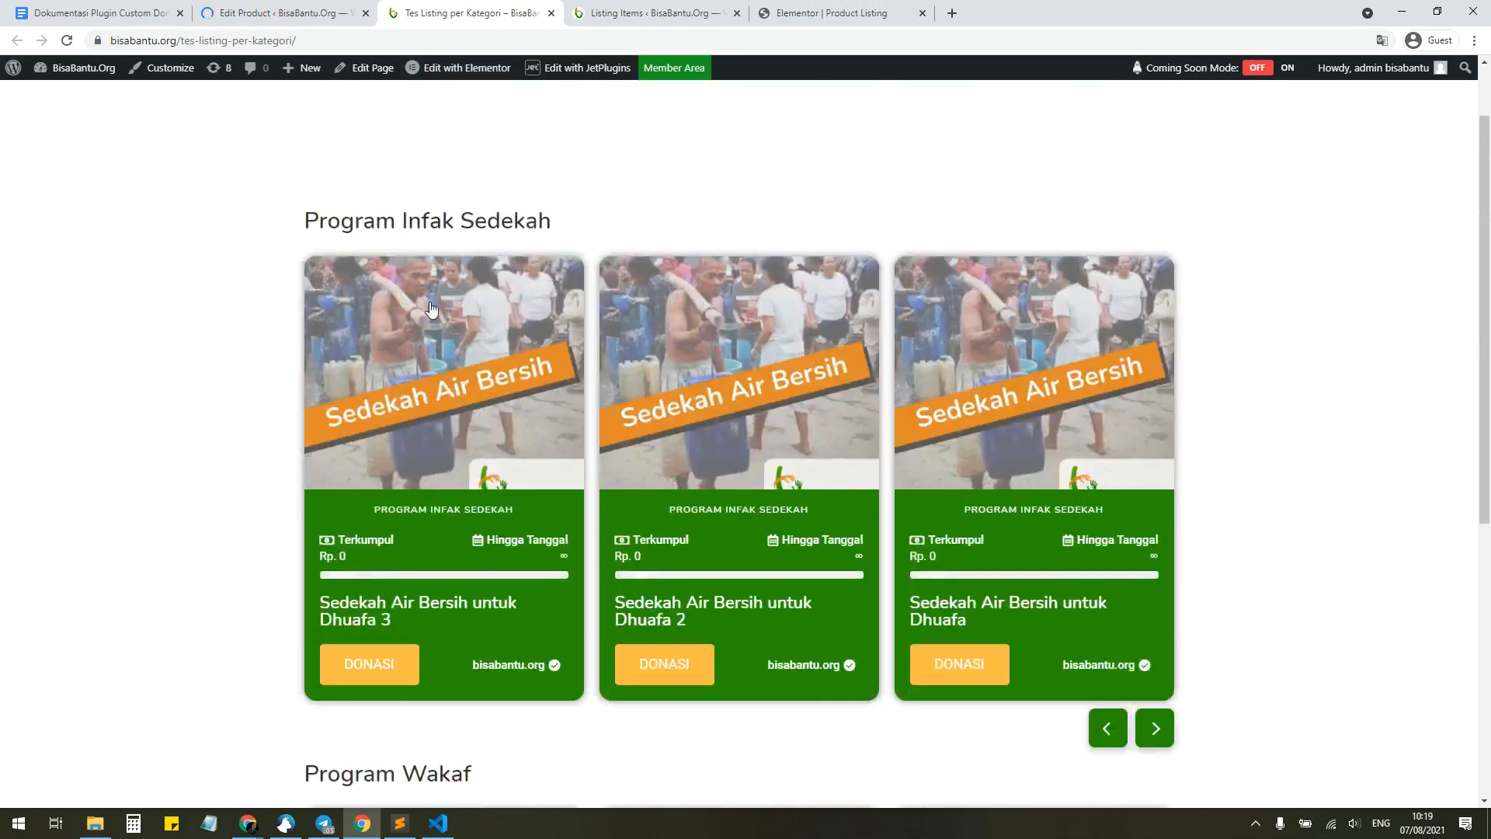
{"action": "scroll", "coordinate": [432, 412], "scroll_direction": "down", "scroll_amount": 7}
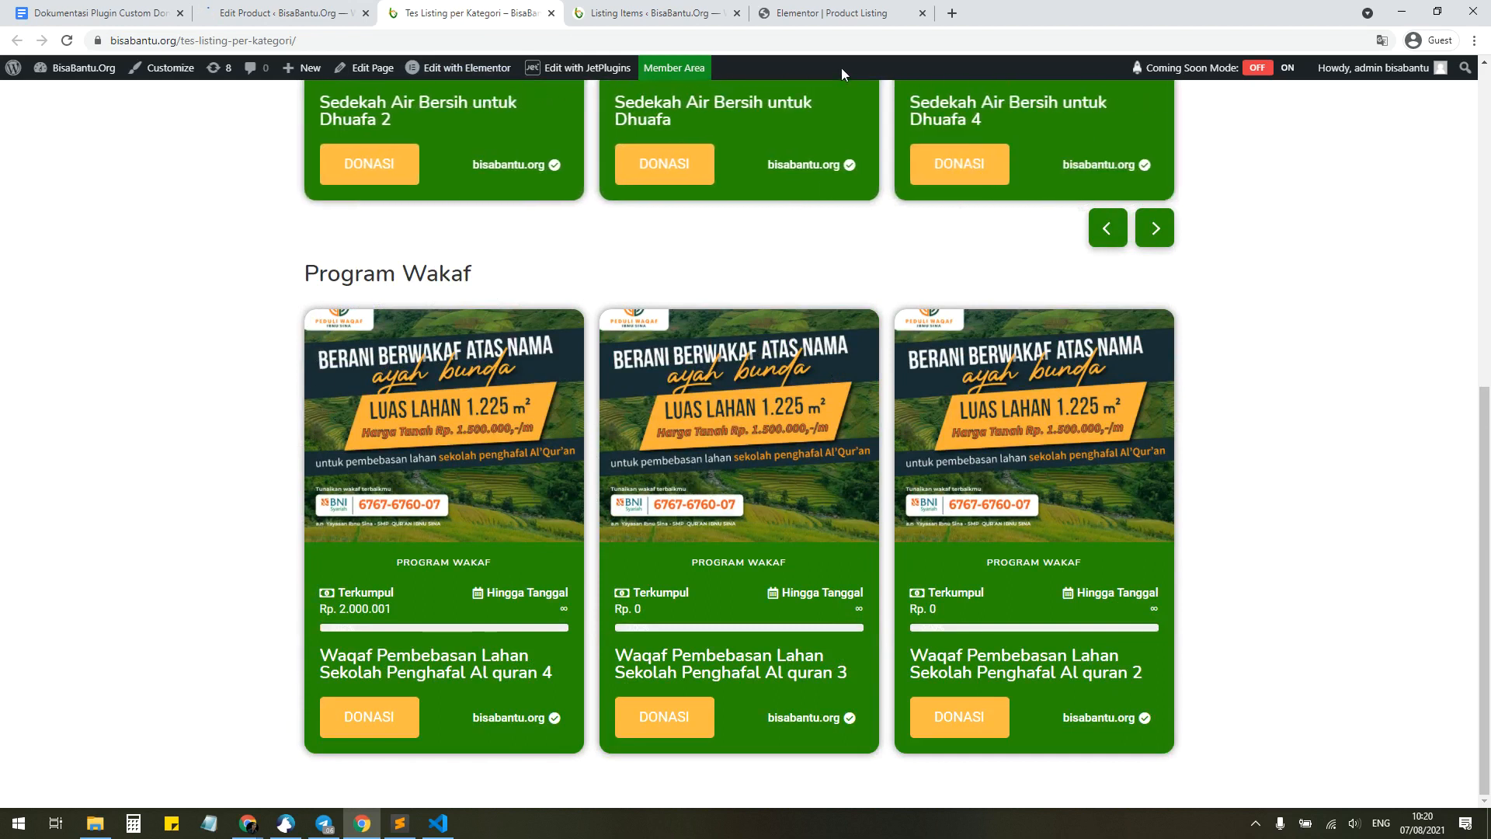
Step: Delete the second image from the card in the Product Listing template
{"action": "left_click", "coordinate": [831, 13]}
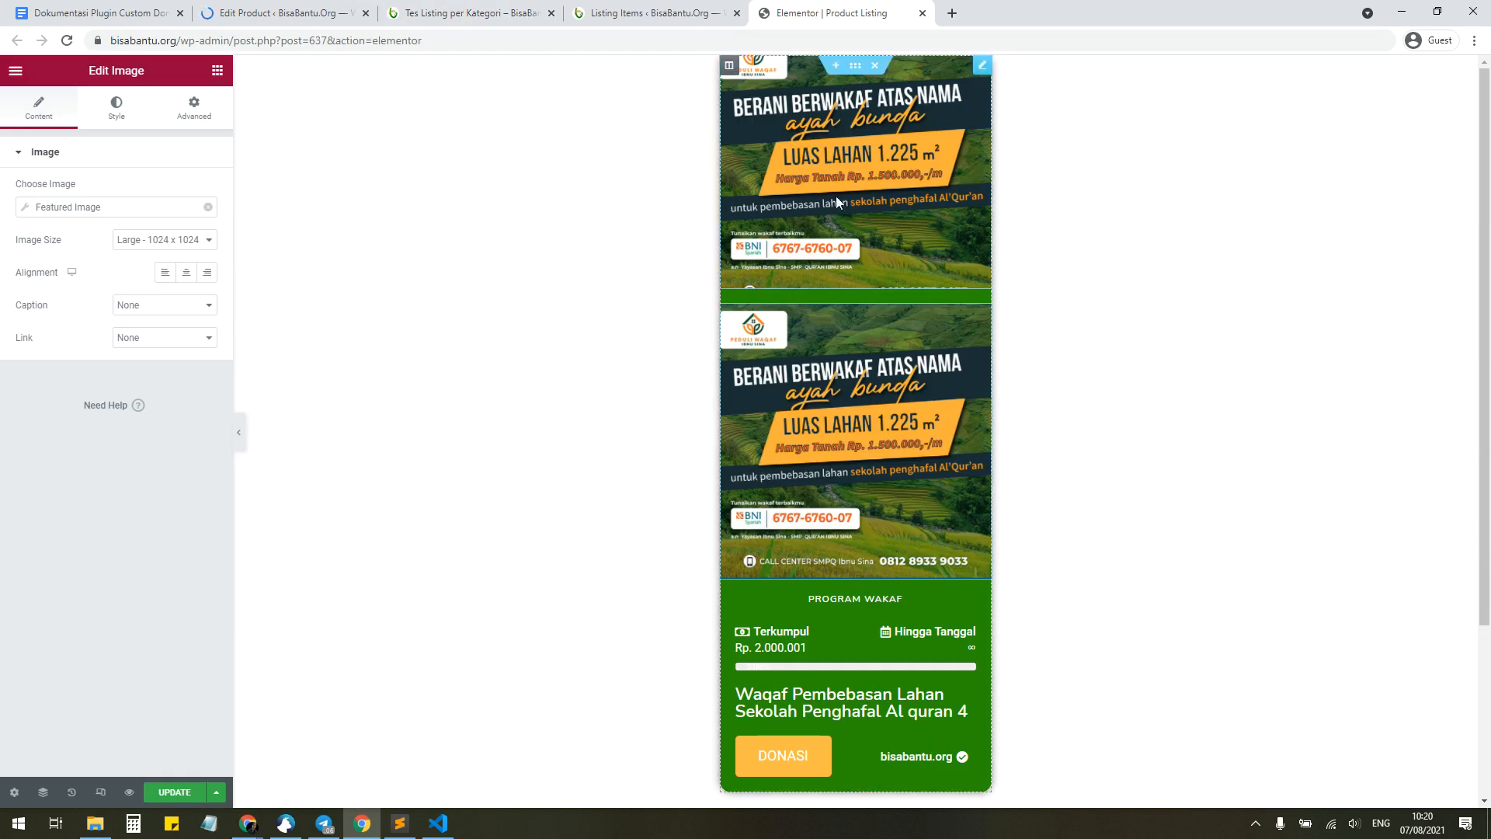
{"action": "right_click", "coordinate": [842, 380]}
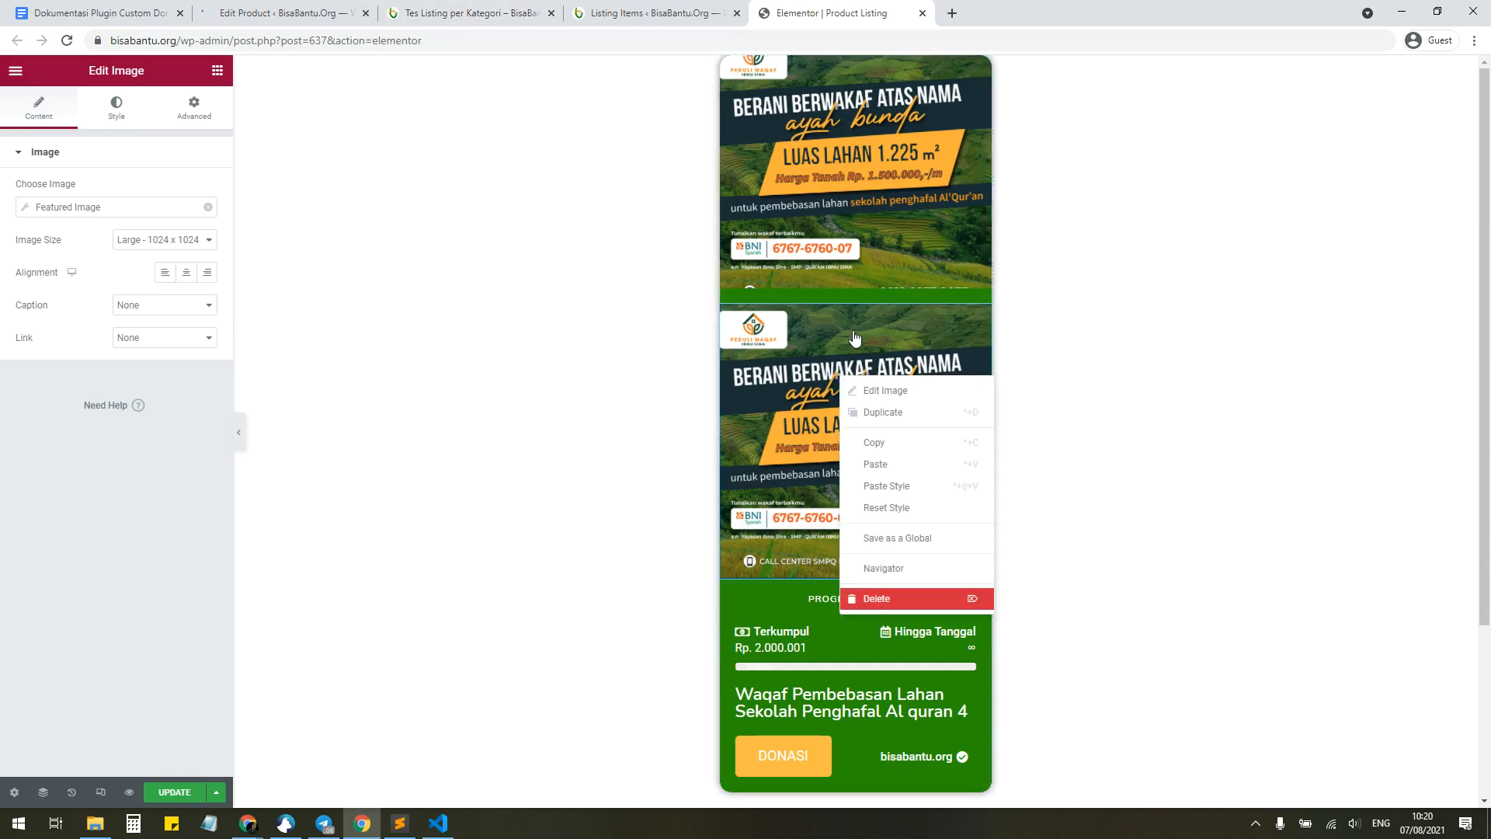
{"action": "left_click", "coordinate": [879, 602]}
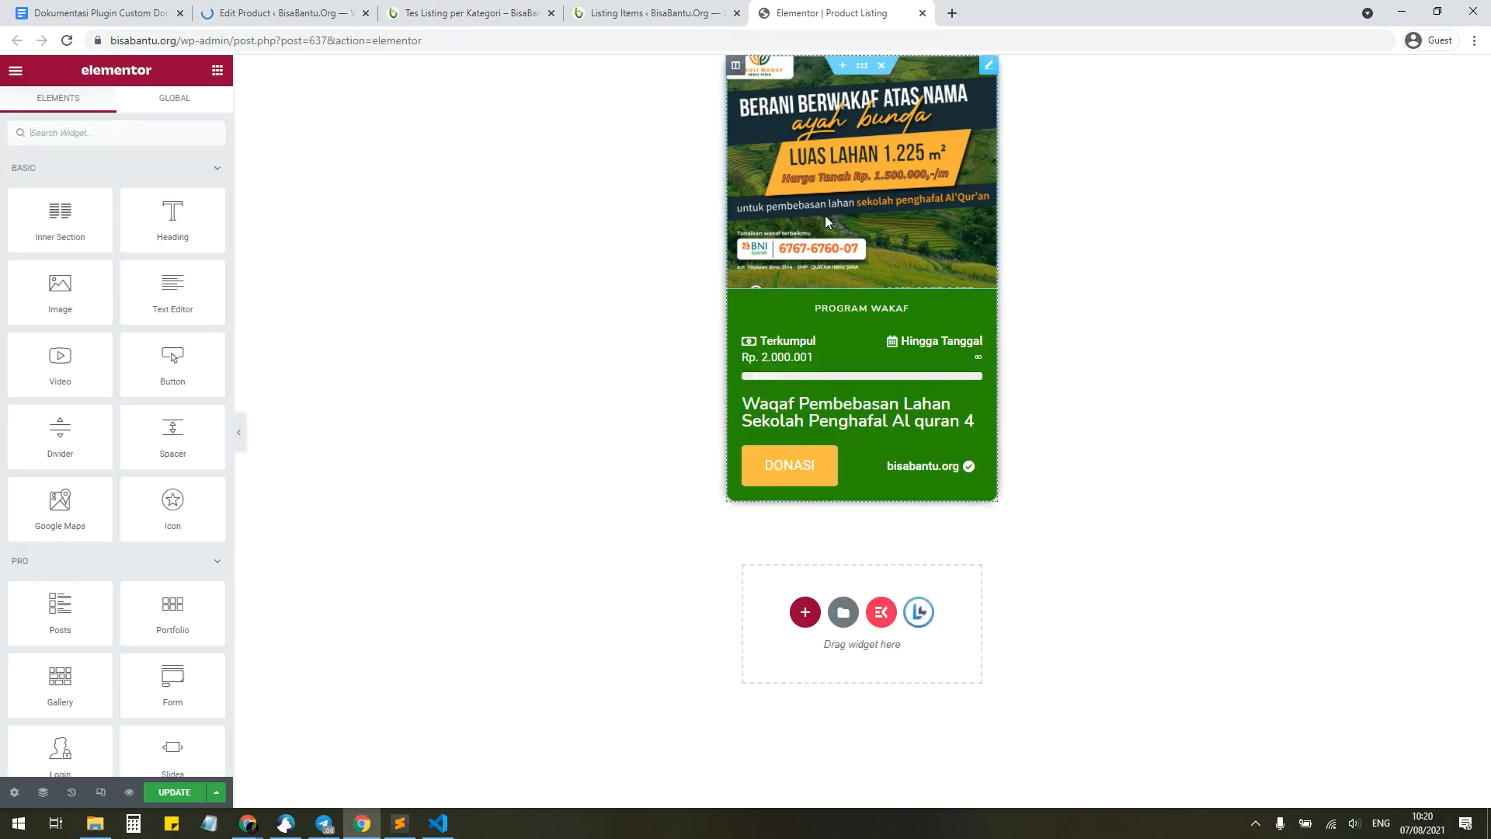
Step: Add a Heading widget below the card's category label and align it to the center
{"action": "left_click", "coordinate": [844, 309]}
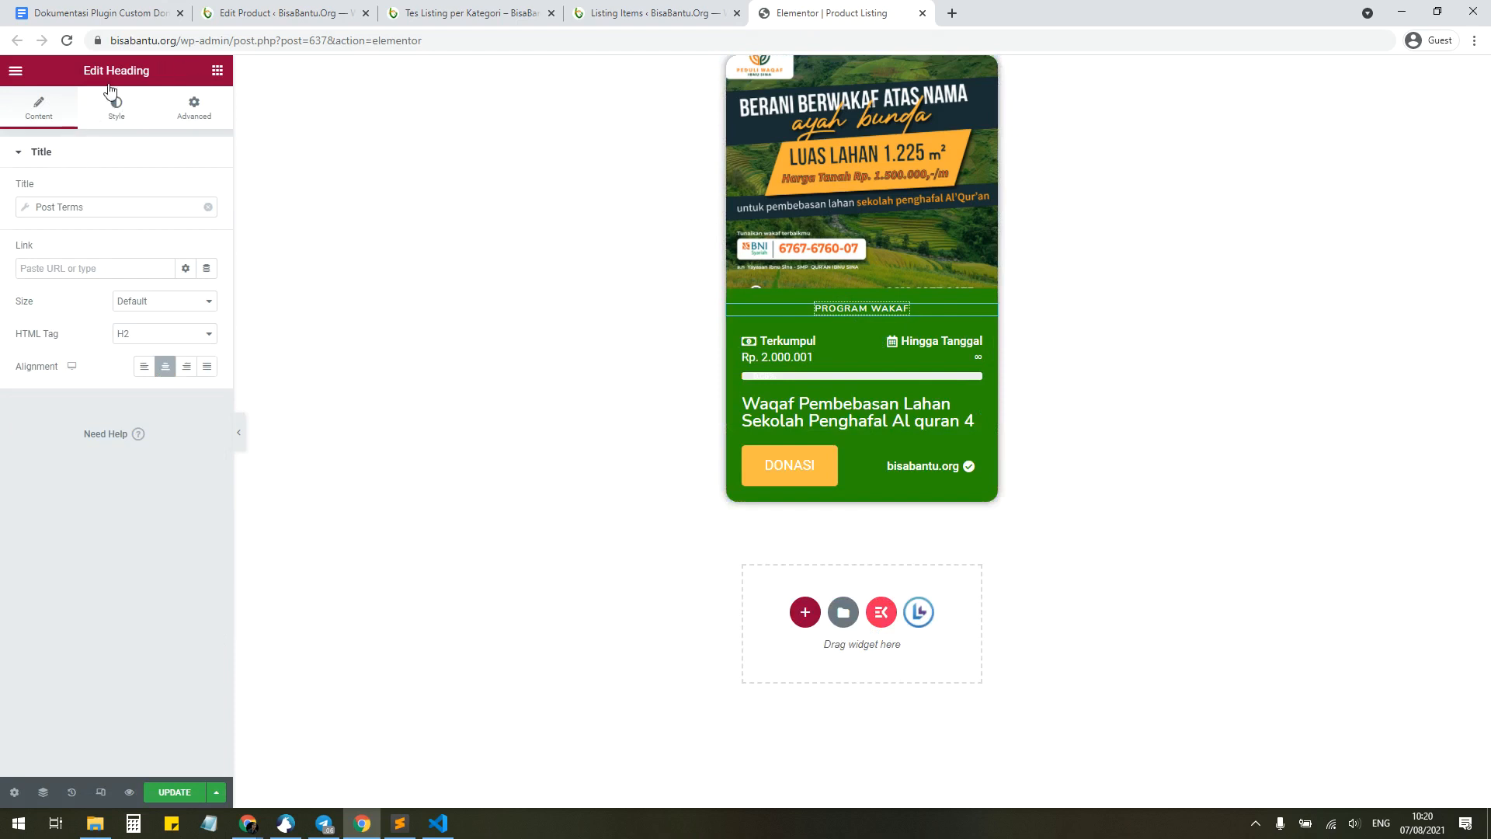
{"action": "left_click", "coordinate": [219, 73]}
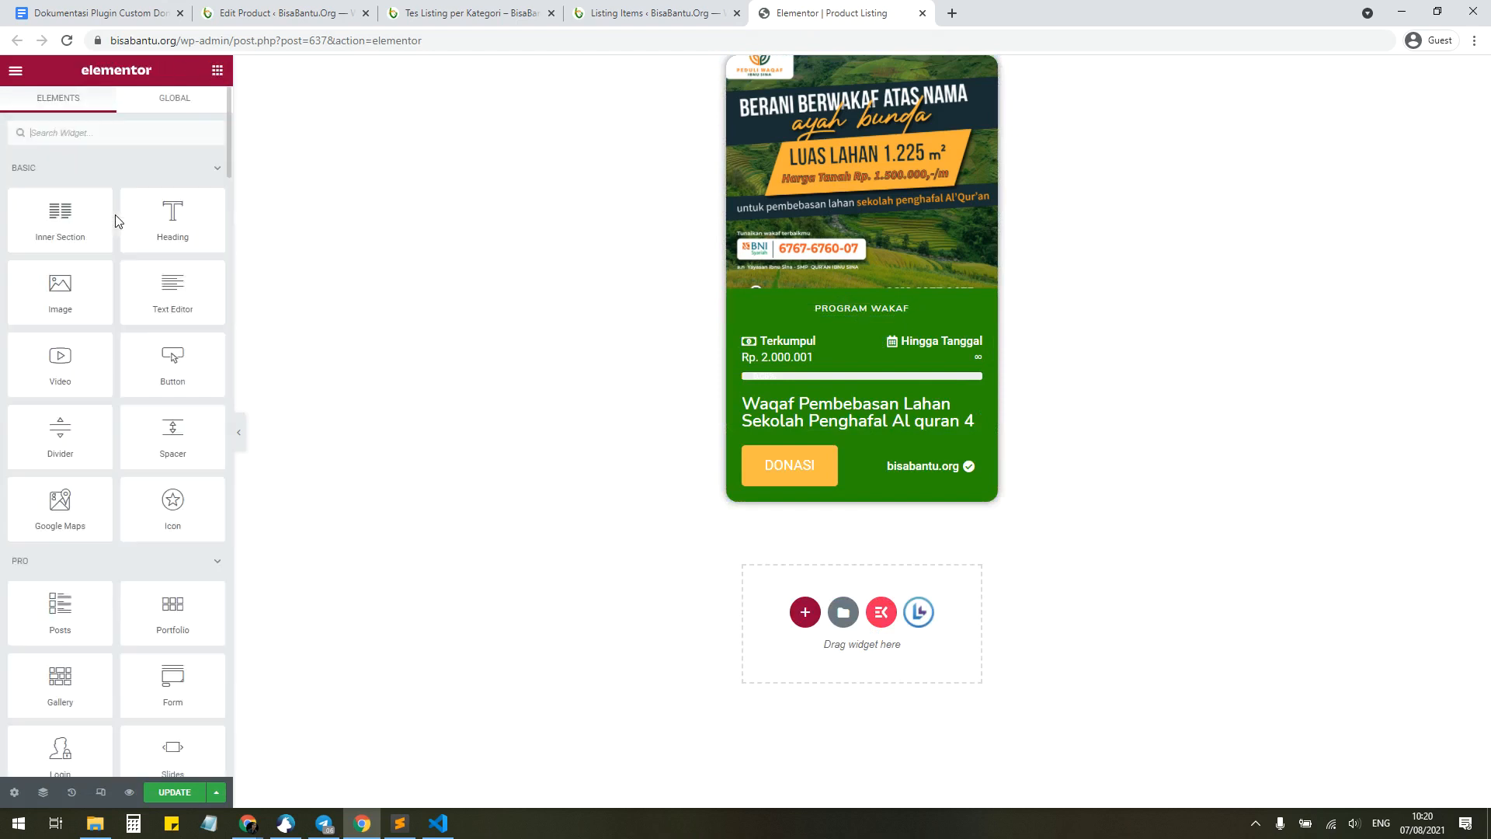
{"action": "left_click_drag", "start_coordinate": [155, 237], "coordinate": [839, 334]}
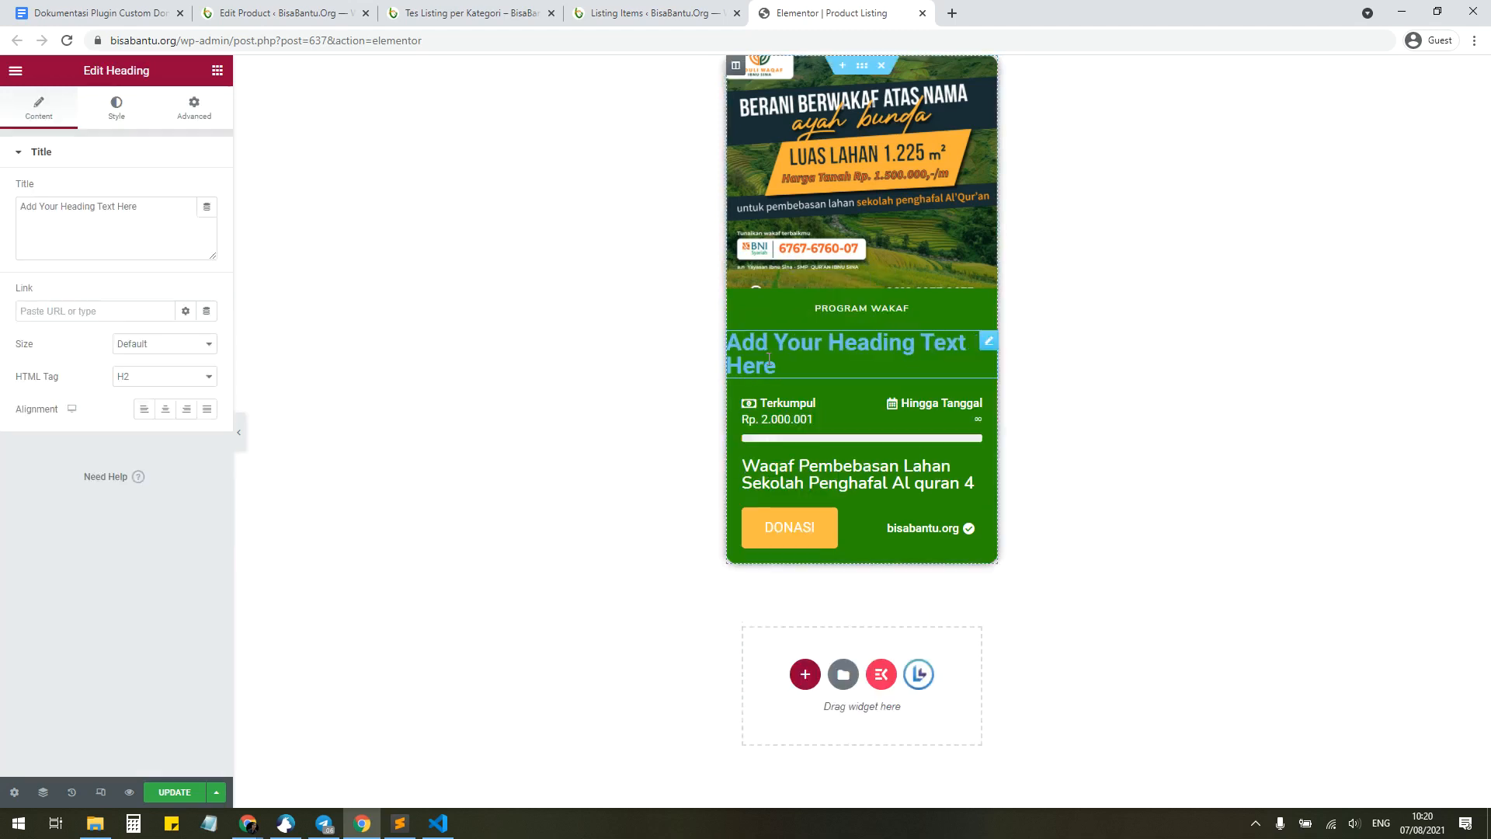
{"action": "left_click", "coordinate": [164, 409]}
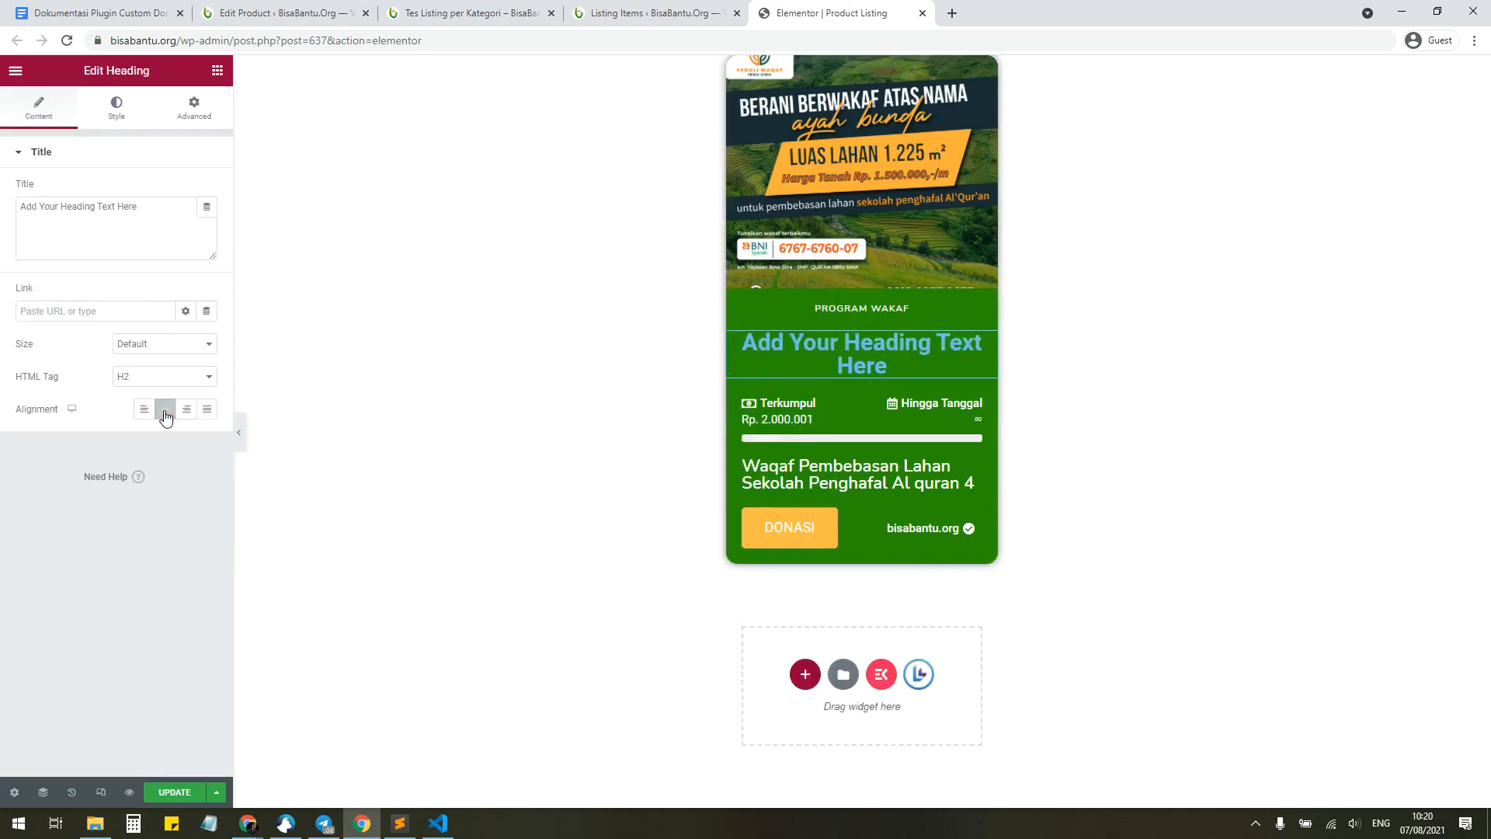
Step: Link the new heading's title to the Post Terms dynamic tag with Category as the taxonomy
{"action": "left_click", "coordinate": [206, 215]}
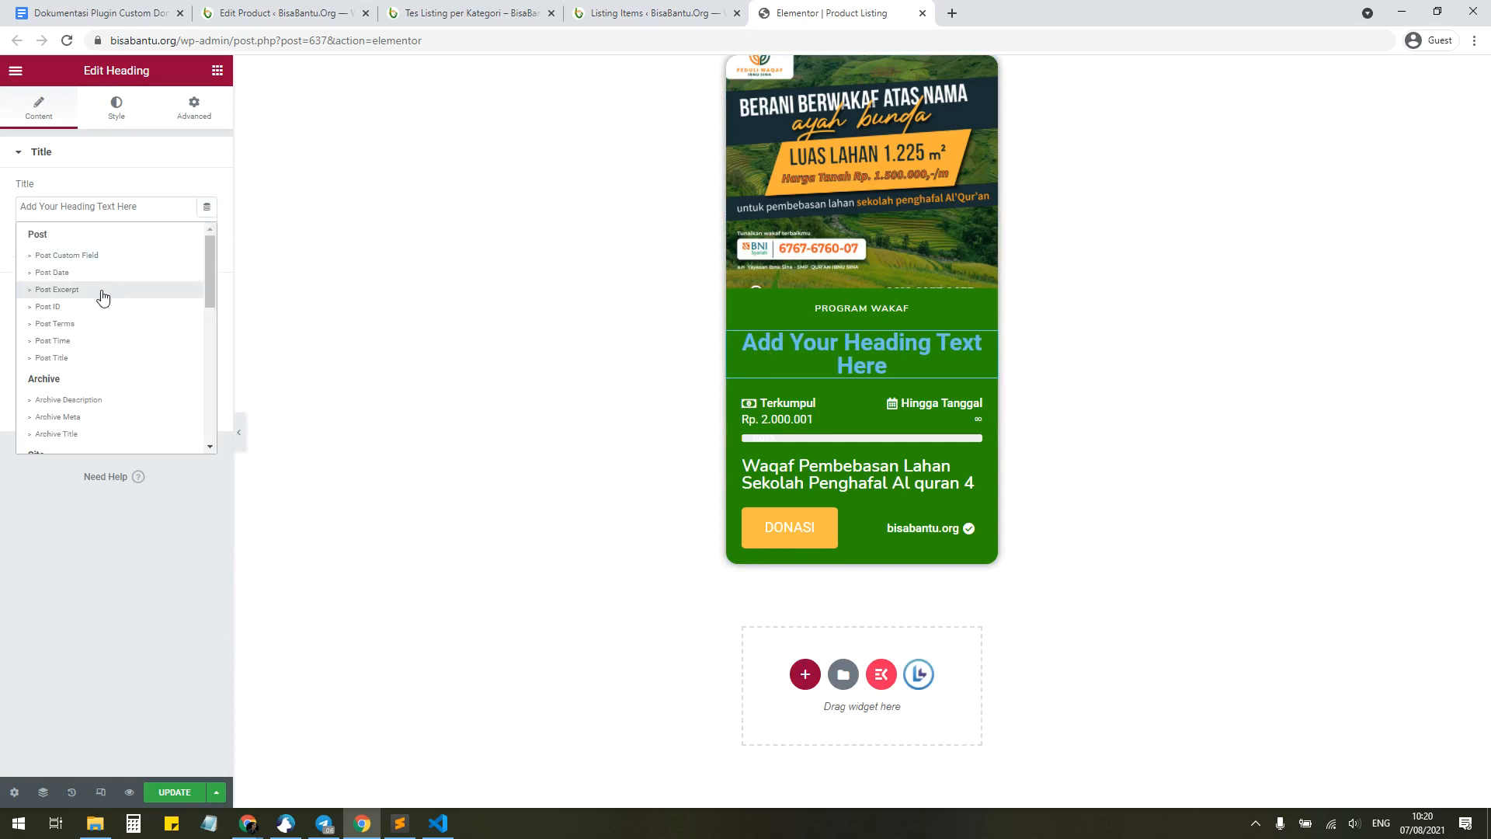
{"action": "scroll", "coordinate": [105, 318], "scroll_direction": "down", "scroll_amount": 3}
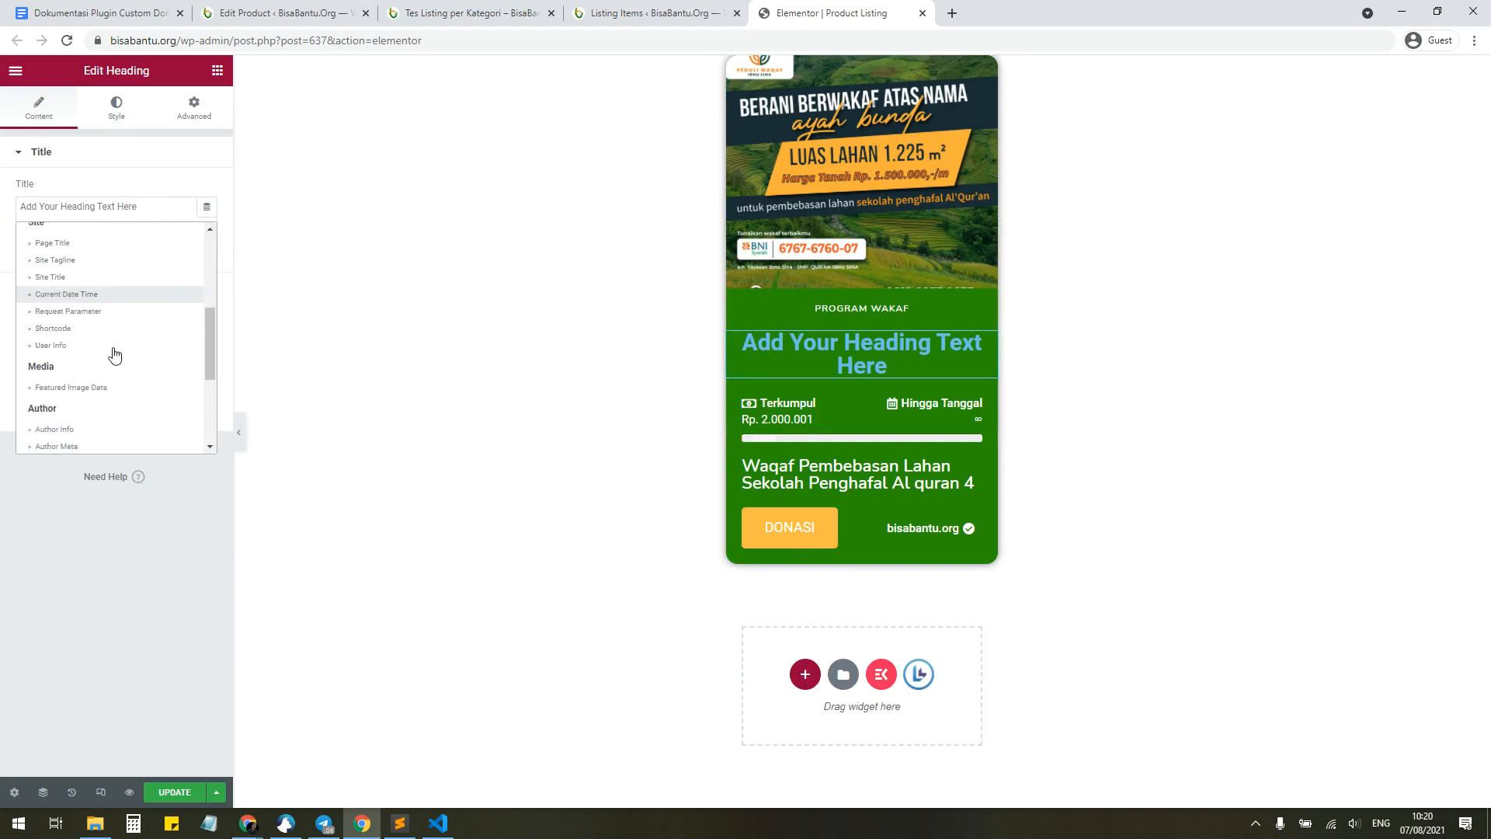
{"action": "scroll", "coordinate": [114, 355], "scroll_direction": "down", "scroll_amount": 5}
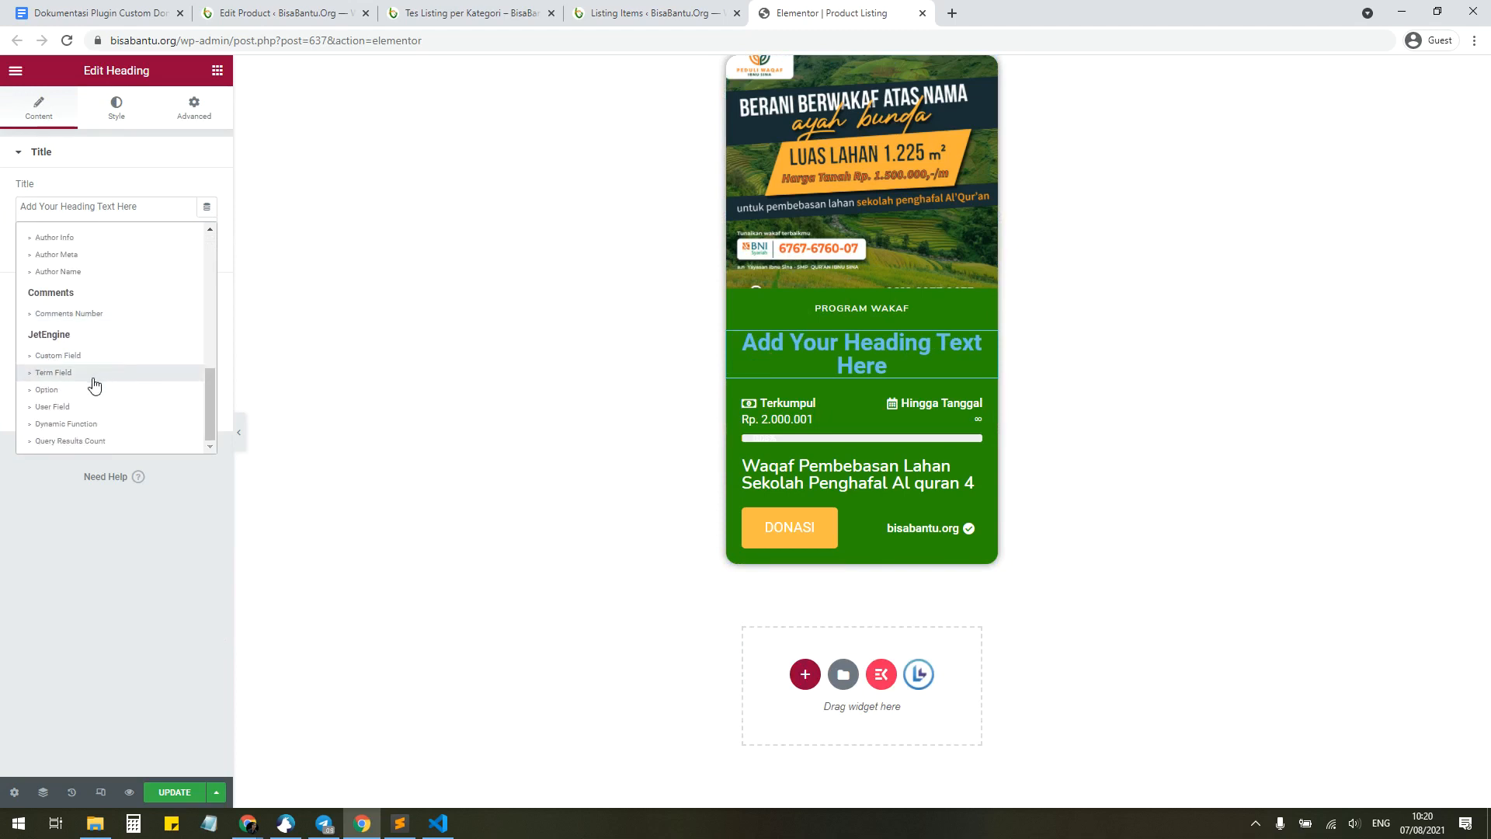
{"action": "scroll", "coordinate": [101, 326], "scroll_direction": "up", "scroll_amount": 8}
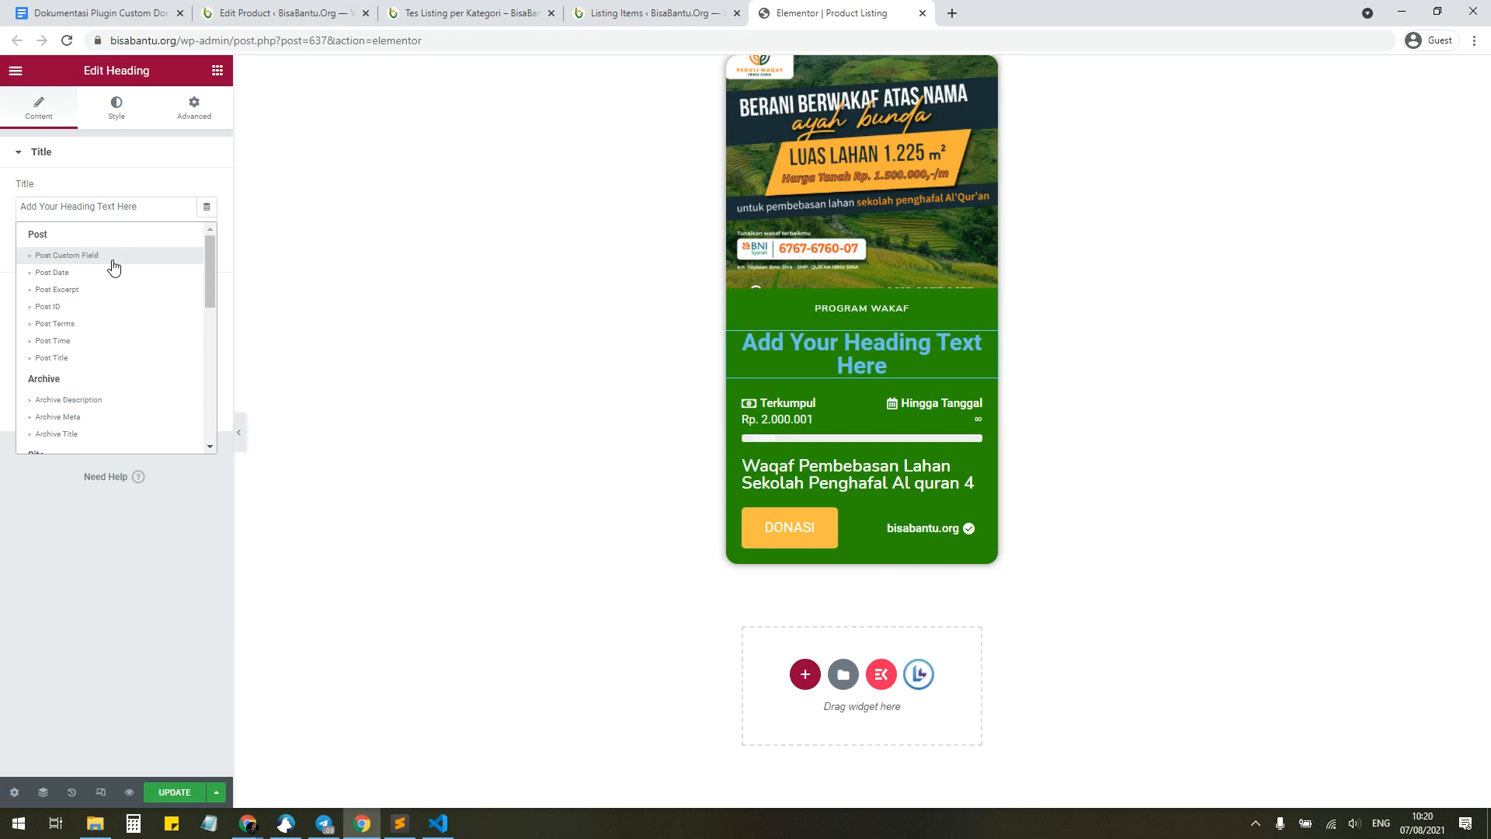
{"action": "left_click", "coordinate": [64, 326]}
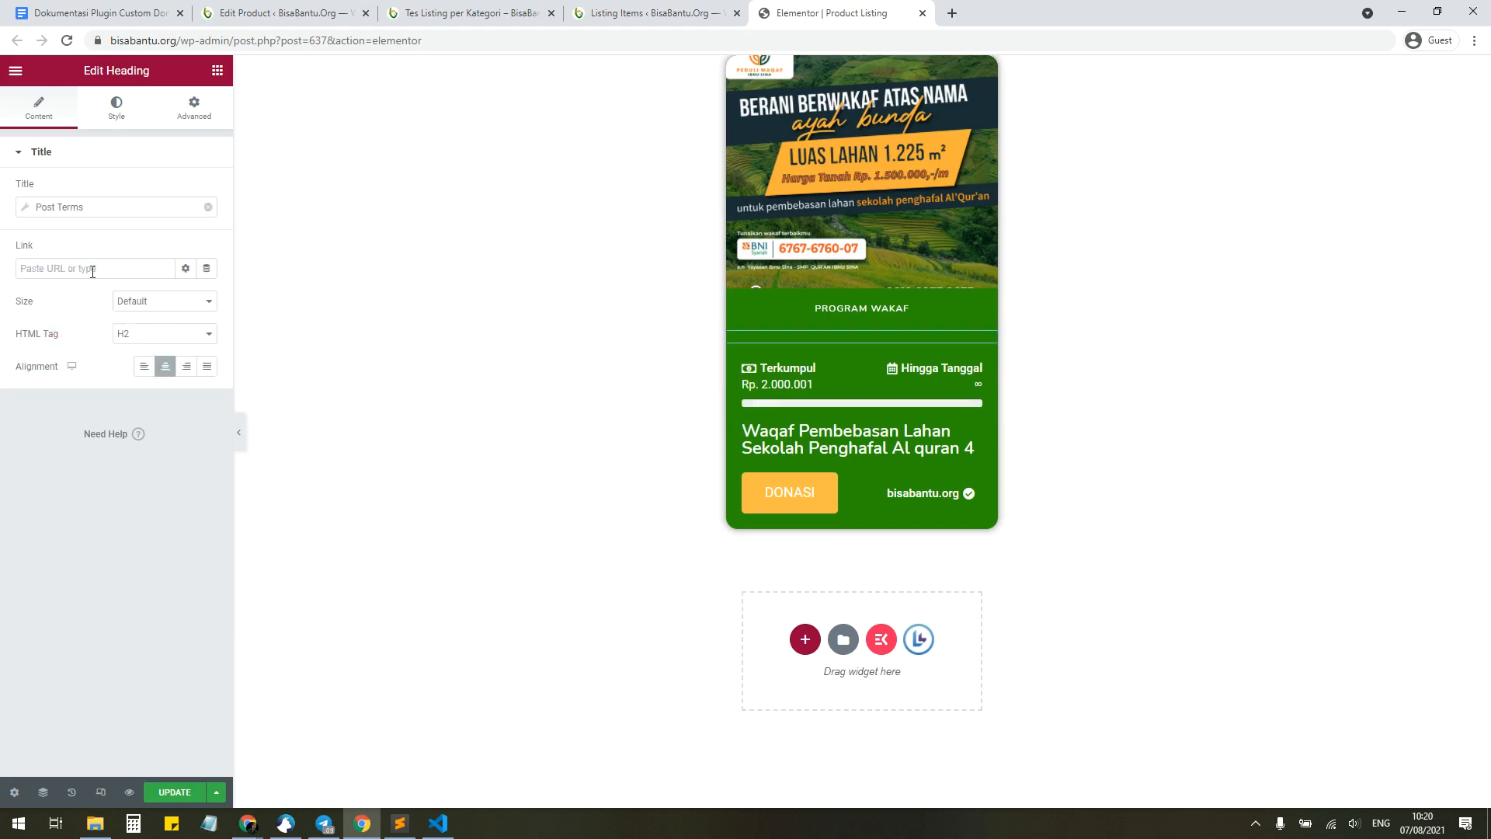
{"action": "left_click", "coordinate": [109, 205]}
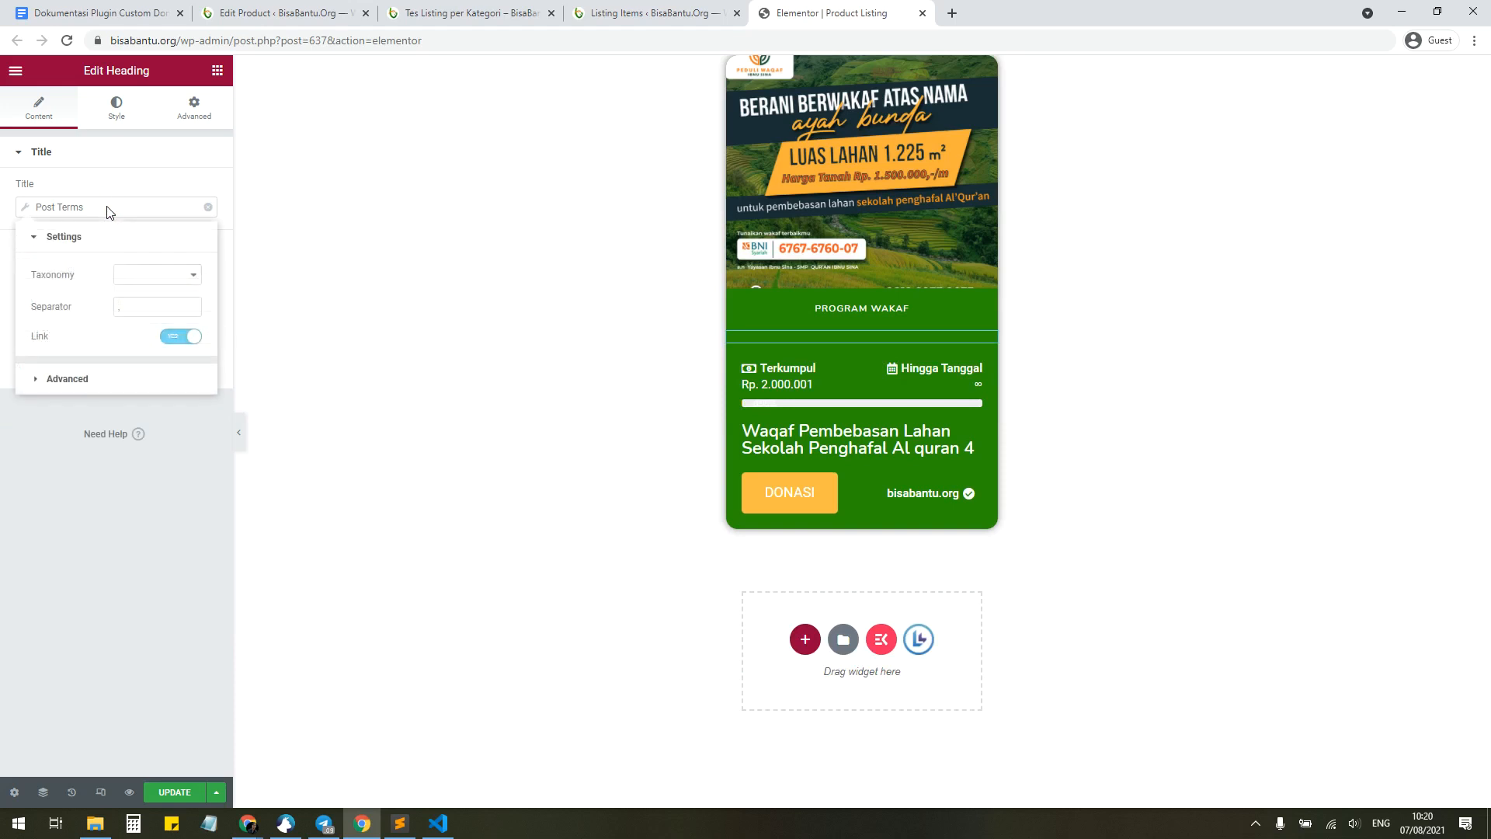
{"action": "left_click", "coordinate": [158, 275]}
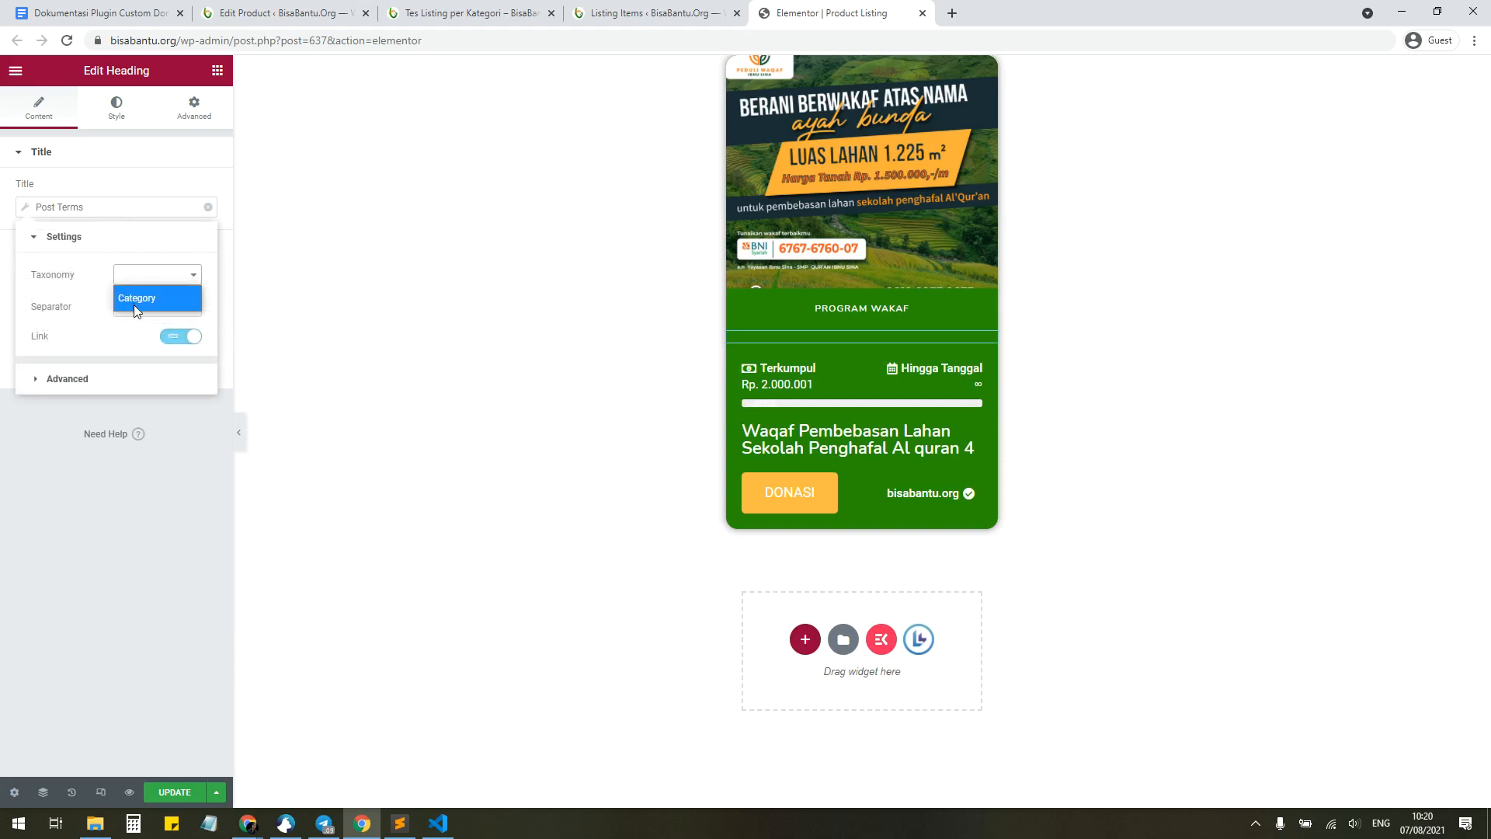
{"action": "left_click", "coordinate": [134, 305]}
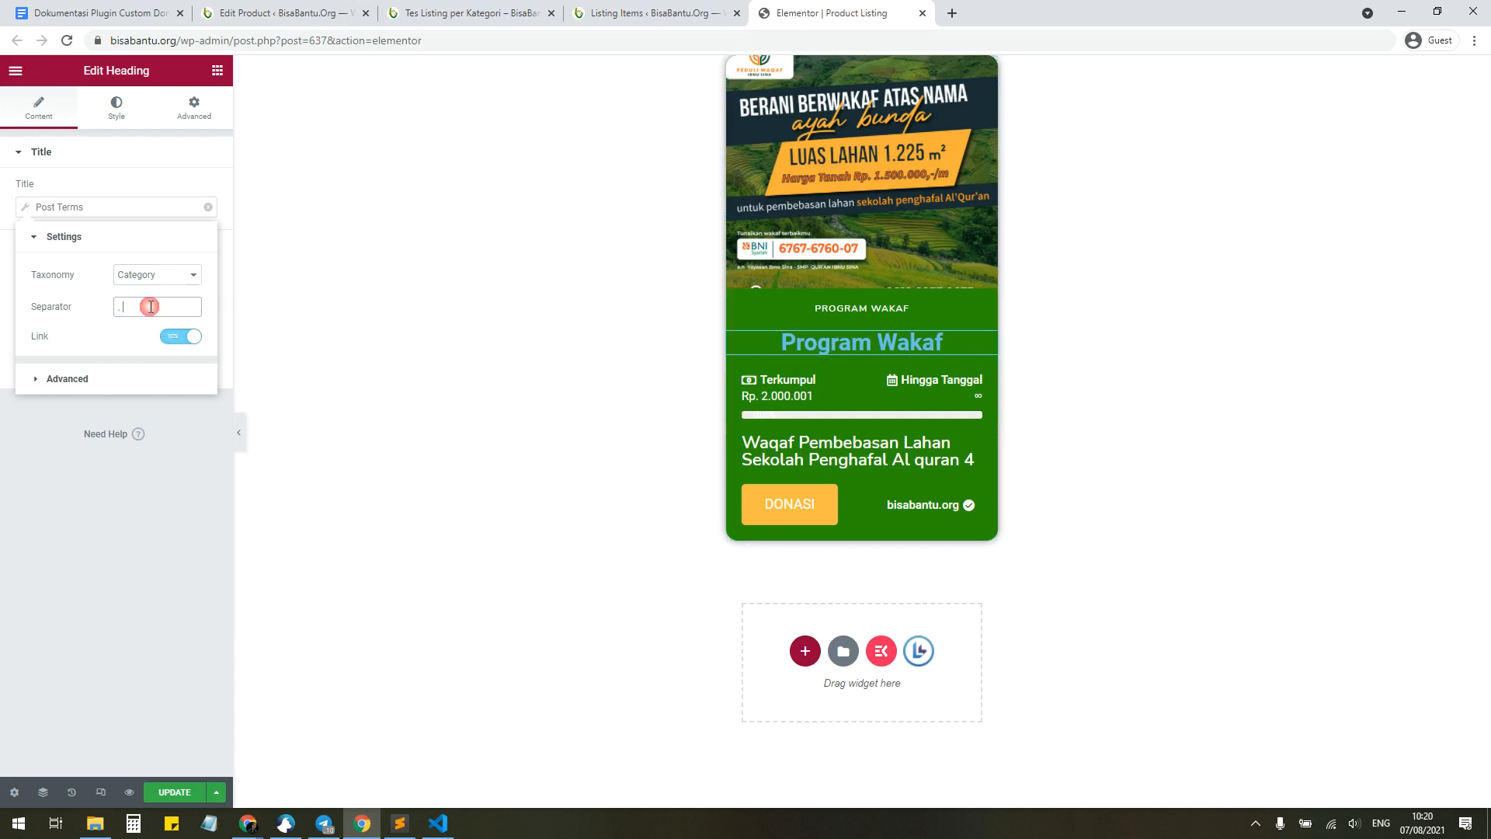
Step: Set the heading's Post Terms separator to a comma and the text before it to "Kategori:"
{"action": "left_click_drag", "start_coordinate": [148, 306], "coordinate": [111, 307]}
{"action": "type", "text": ","}
{"action": "left_click", "coordinate": [152, 380]}
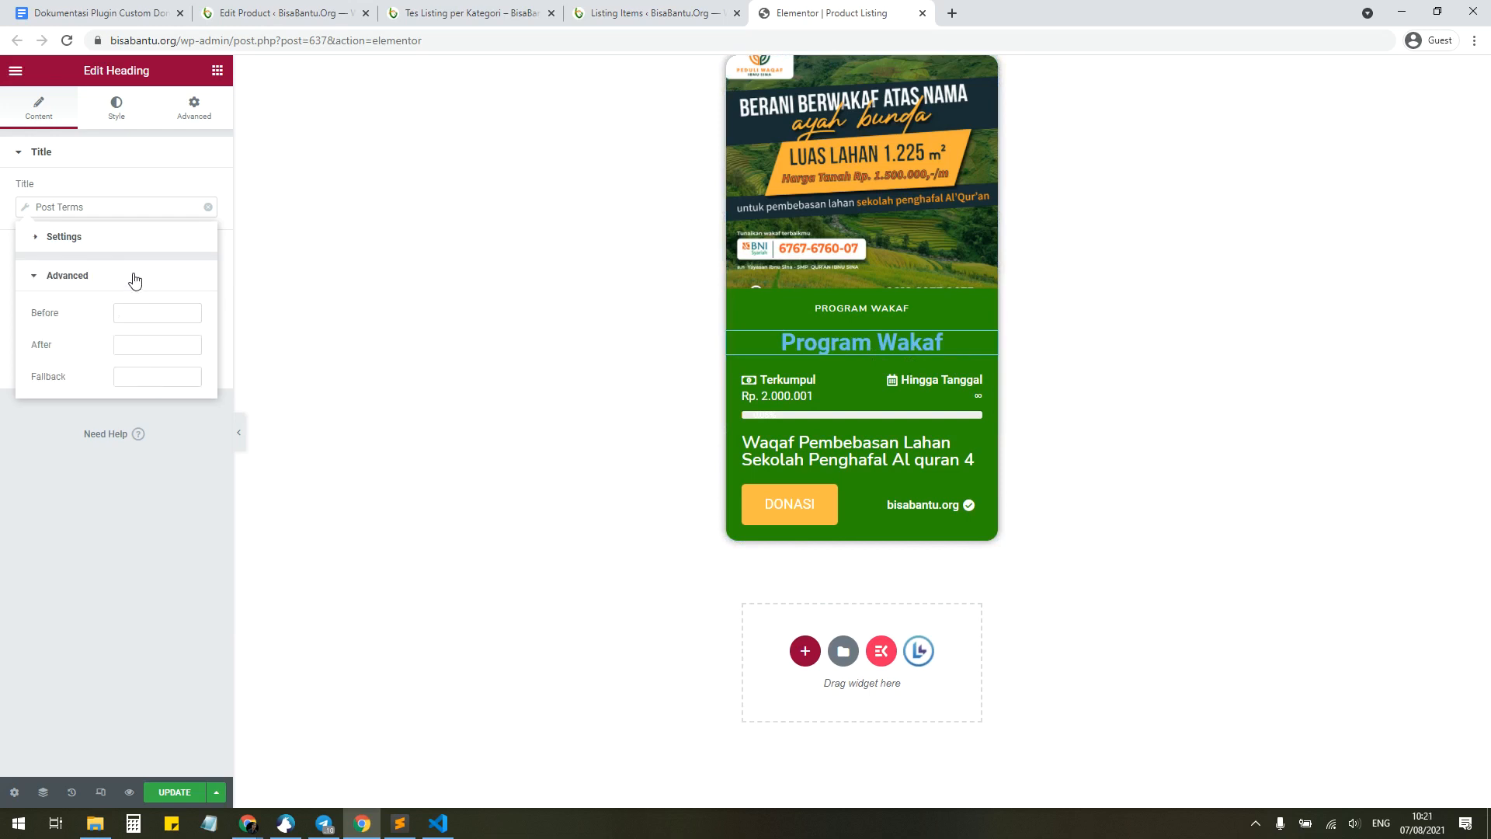
{"action": "left_click", "coordinate": [135, 278]}
{"action": "left_click", "coordinate": [140, 246]}
{"action": "left_click", "coordinate": [145, 382]}
{"action": "left_click", "coordinate": [148, 312]}
{"action": "type", "text": "Kategori:"}
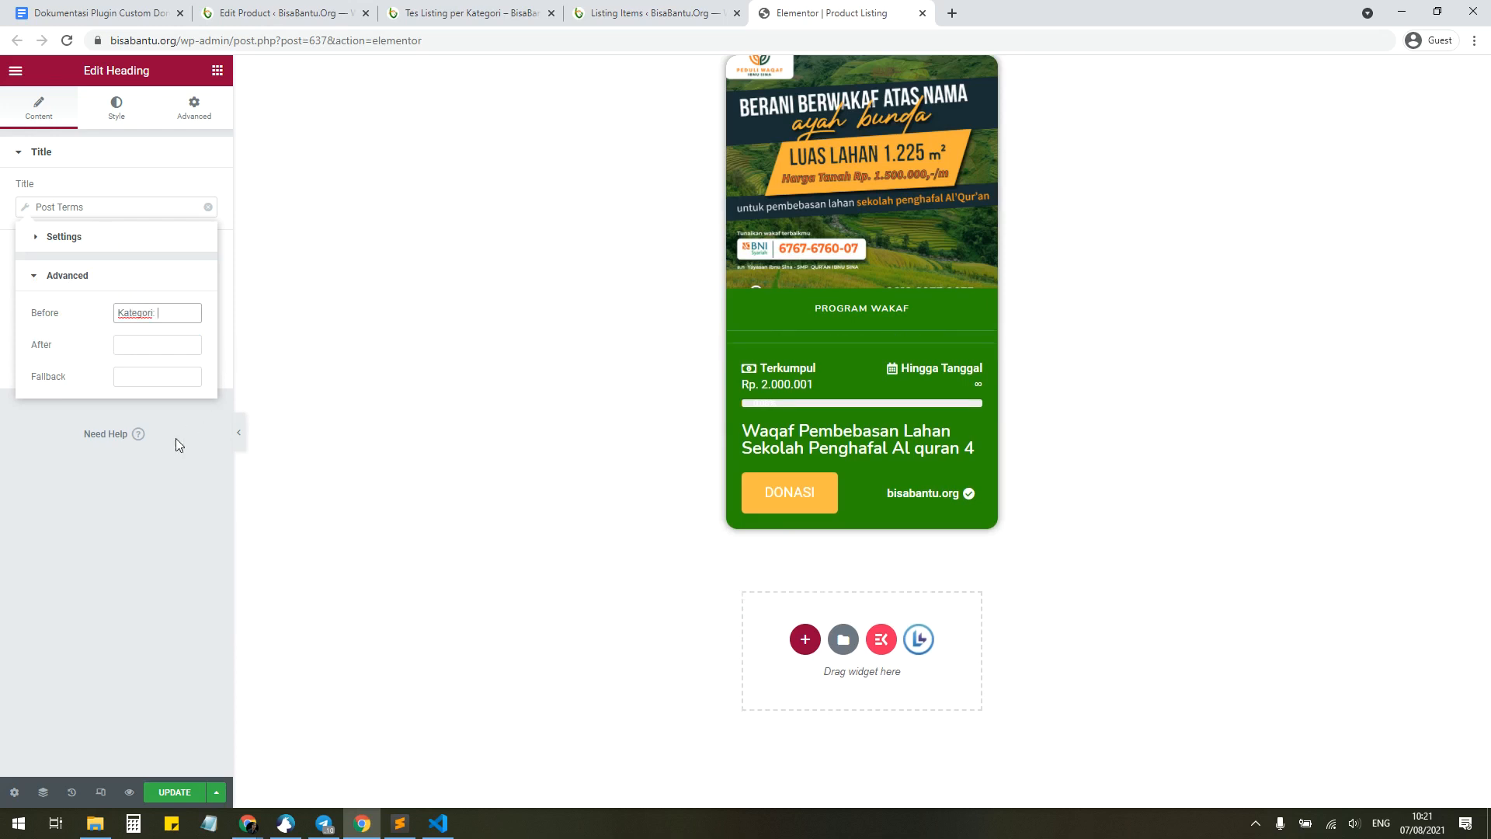
{"action": "left_click", "coordinate": [131, 498]}
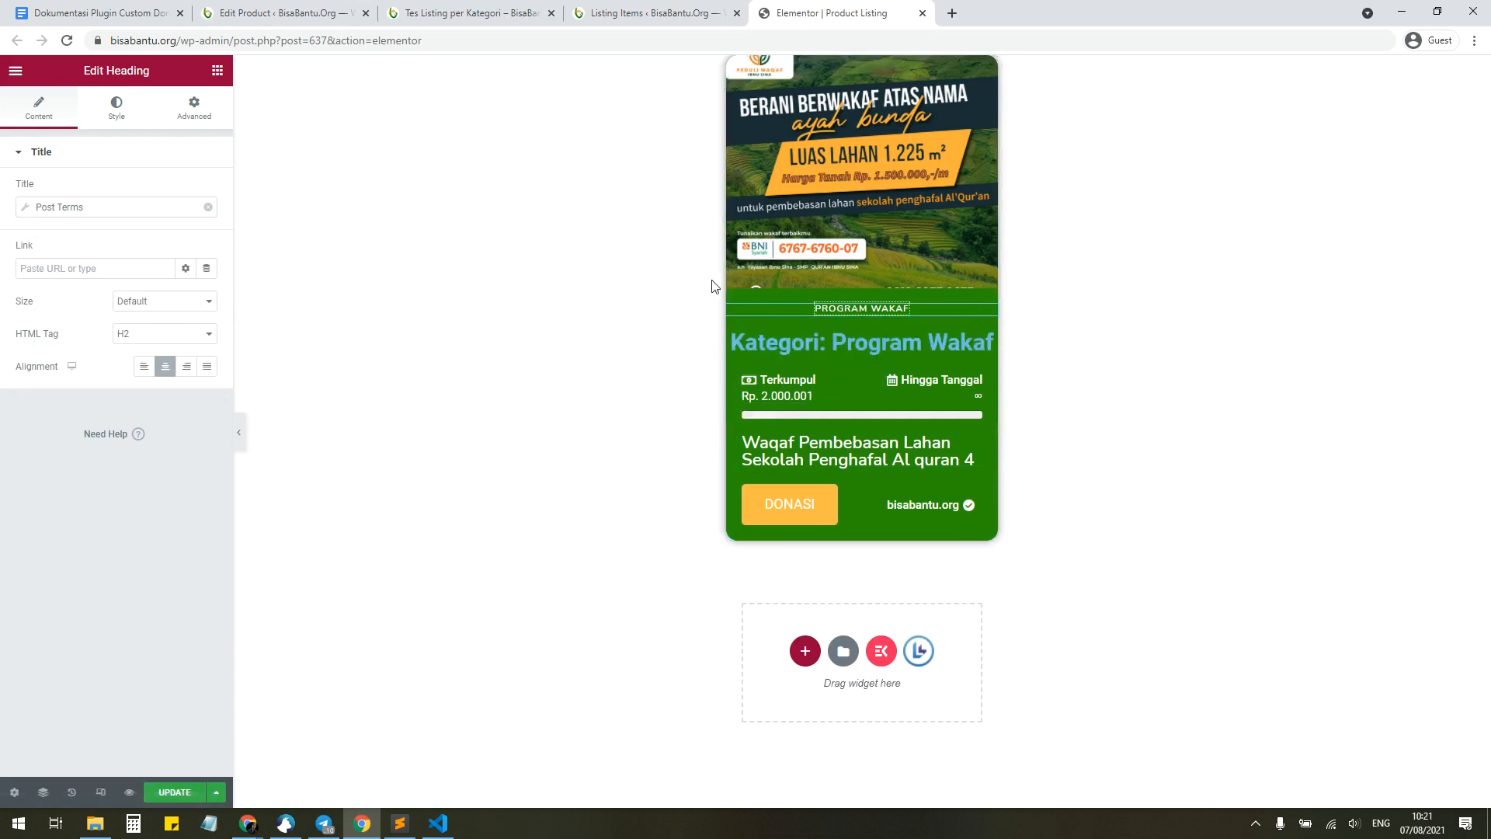
Step: Delete the added category heading from the card, keeping the original category label
{"action": "right_click", "coordinate": [845, 346]}
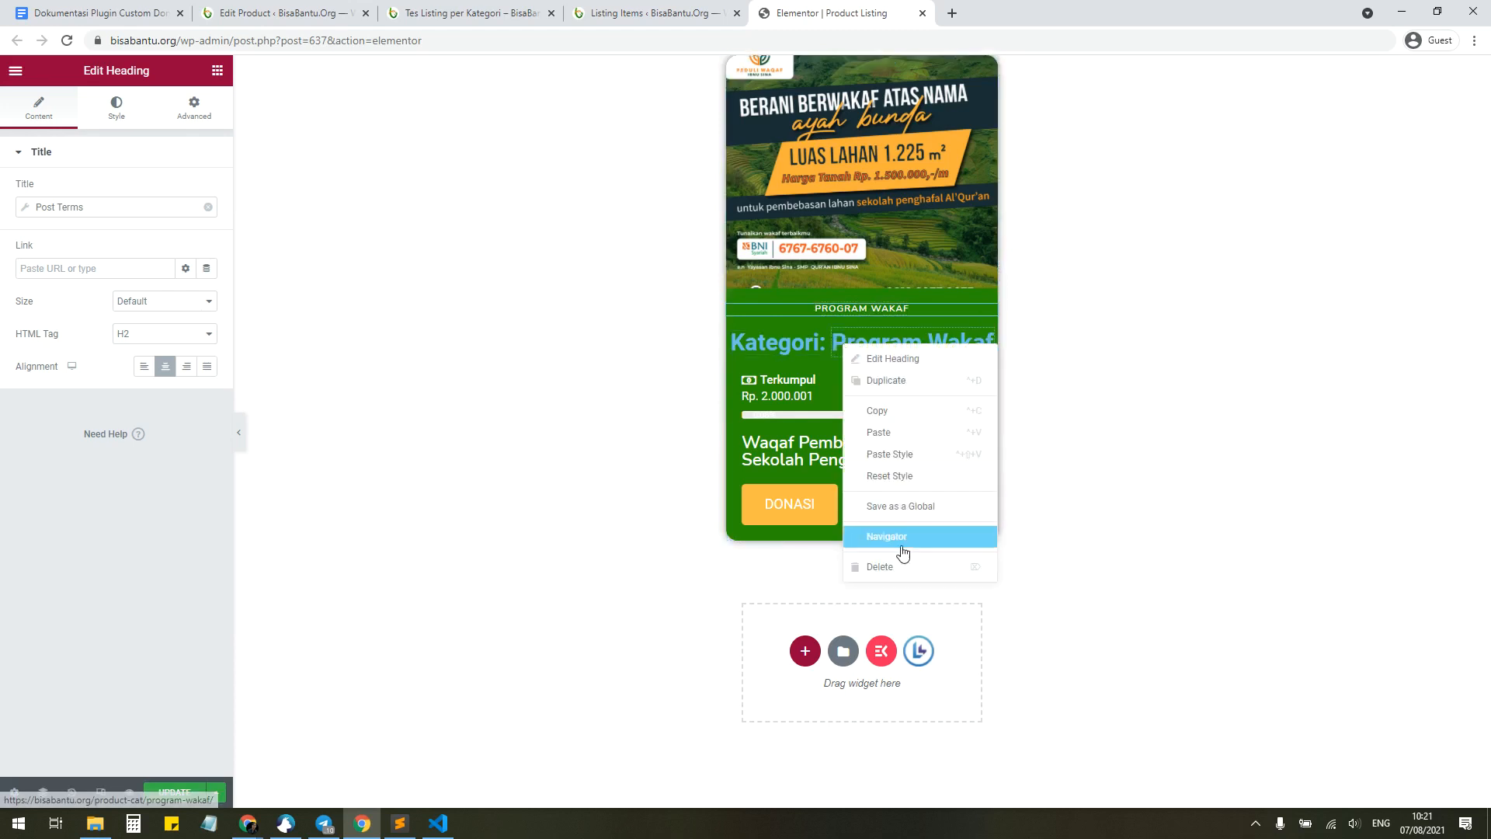
{"action": "left_click", "coordinate": [903, 566]}
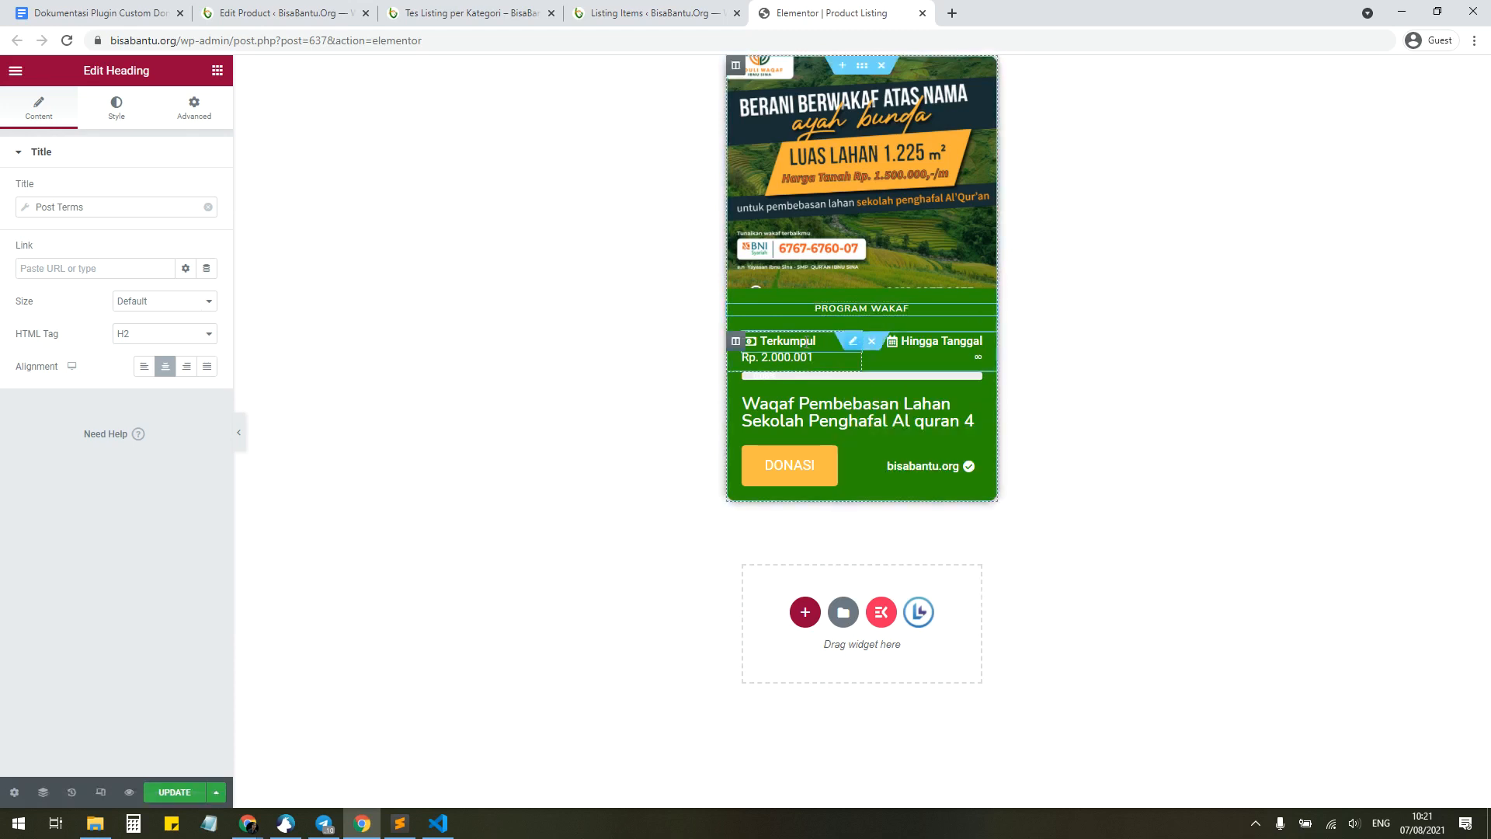
Step: Examine the content settings of the card's Terkumpul label and the collected-amount heading beneath it
{"action": "left_click", "coordinate": [804, 339]}
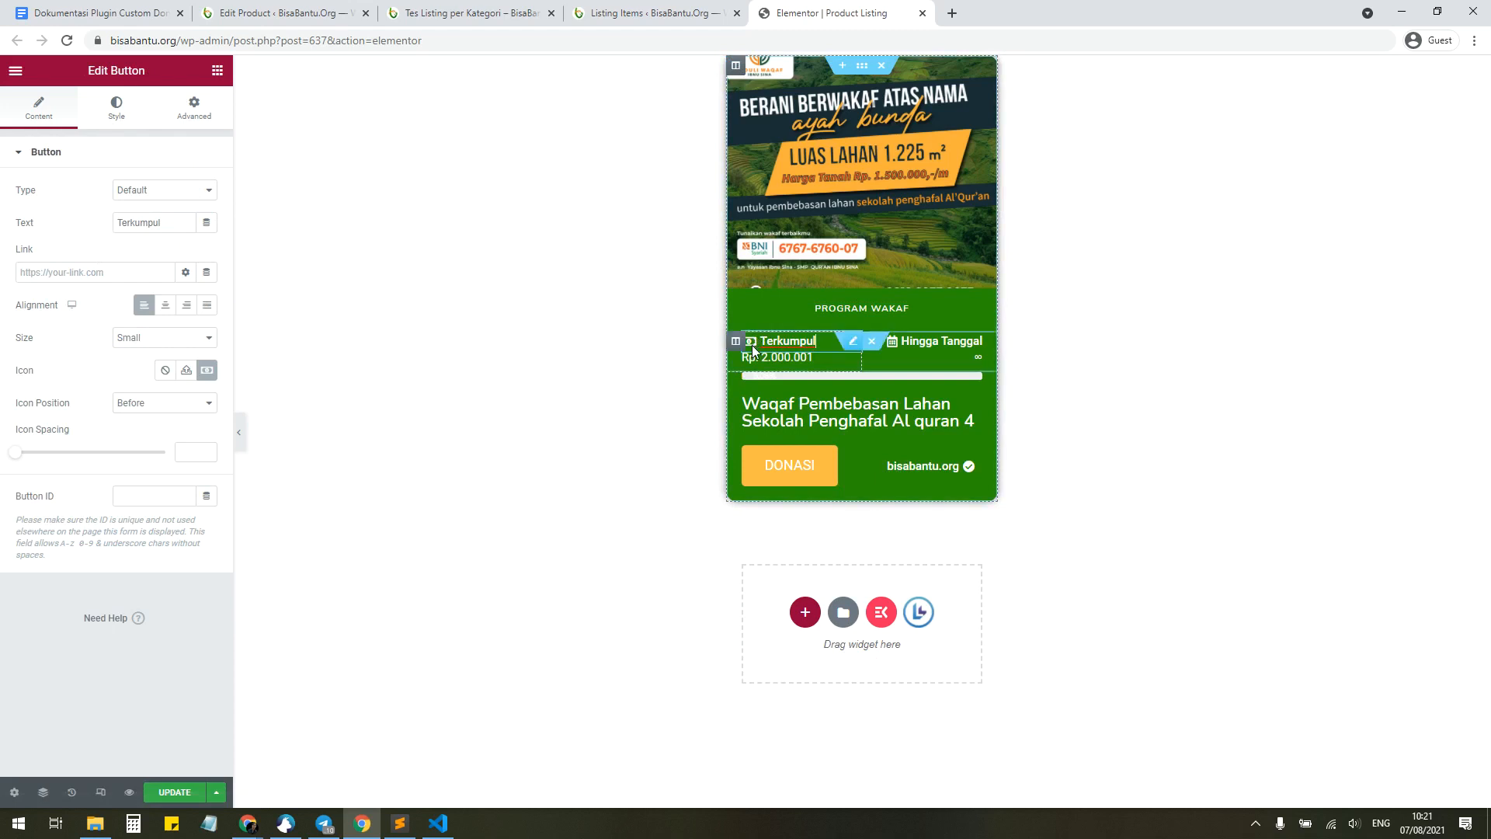
{"action": "left_click", "coordinate": [834, 352]}
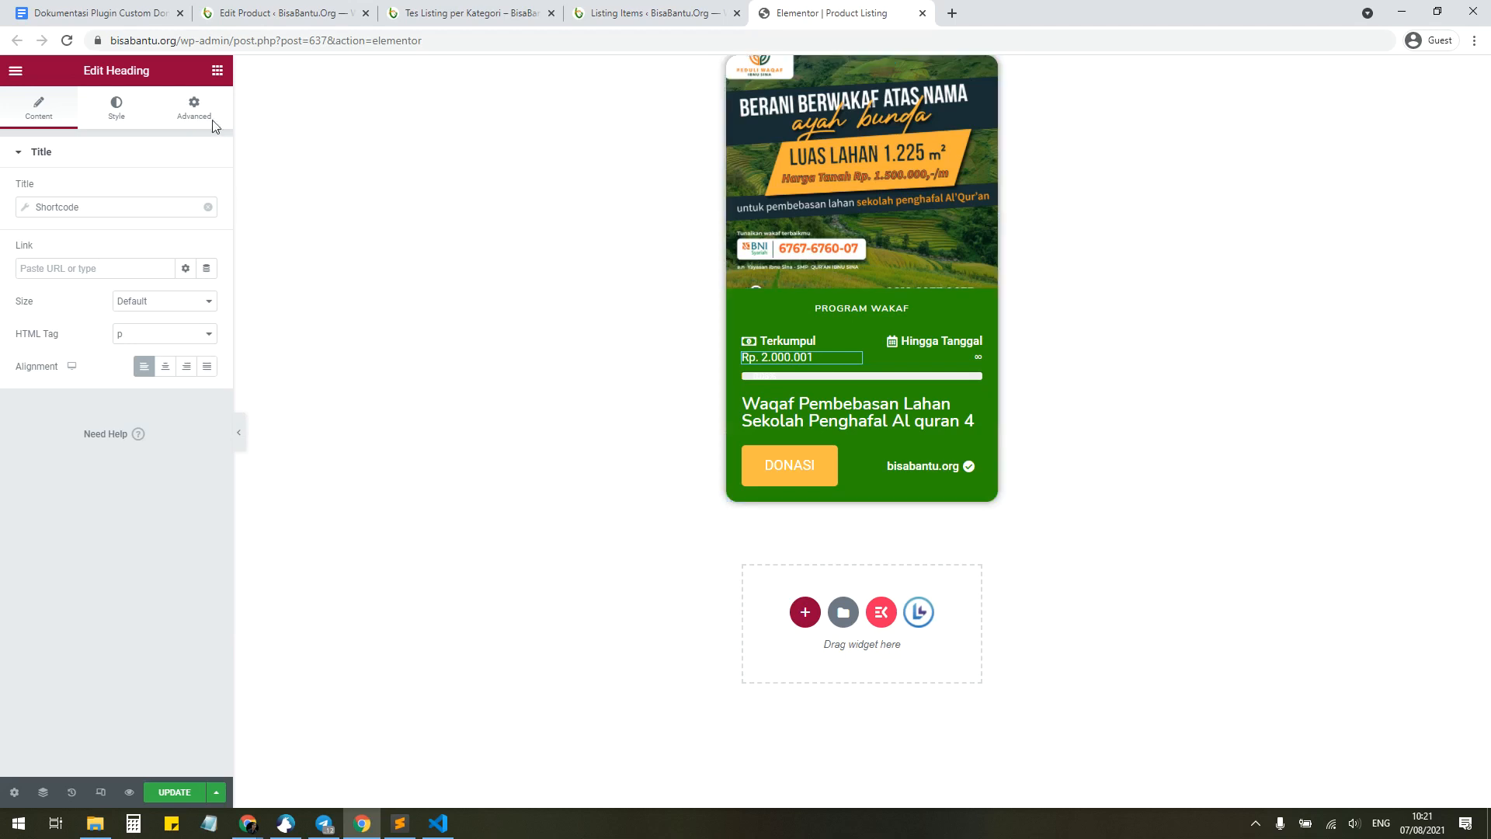
Step: Switch to the Dokumentasi Plugin Custom Donasi Sejoli document and examine its enlarged list of donation shortcodes
{"action": "left_click", "coordinate": [101, 13]}
{"action": "scroll", "coordinate": [713, 443], "scroll_direction": "down", "scroll_amount": 15}
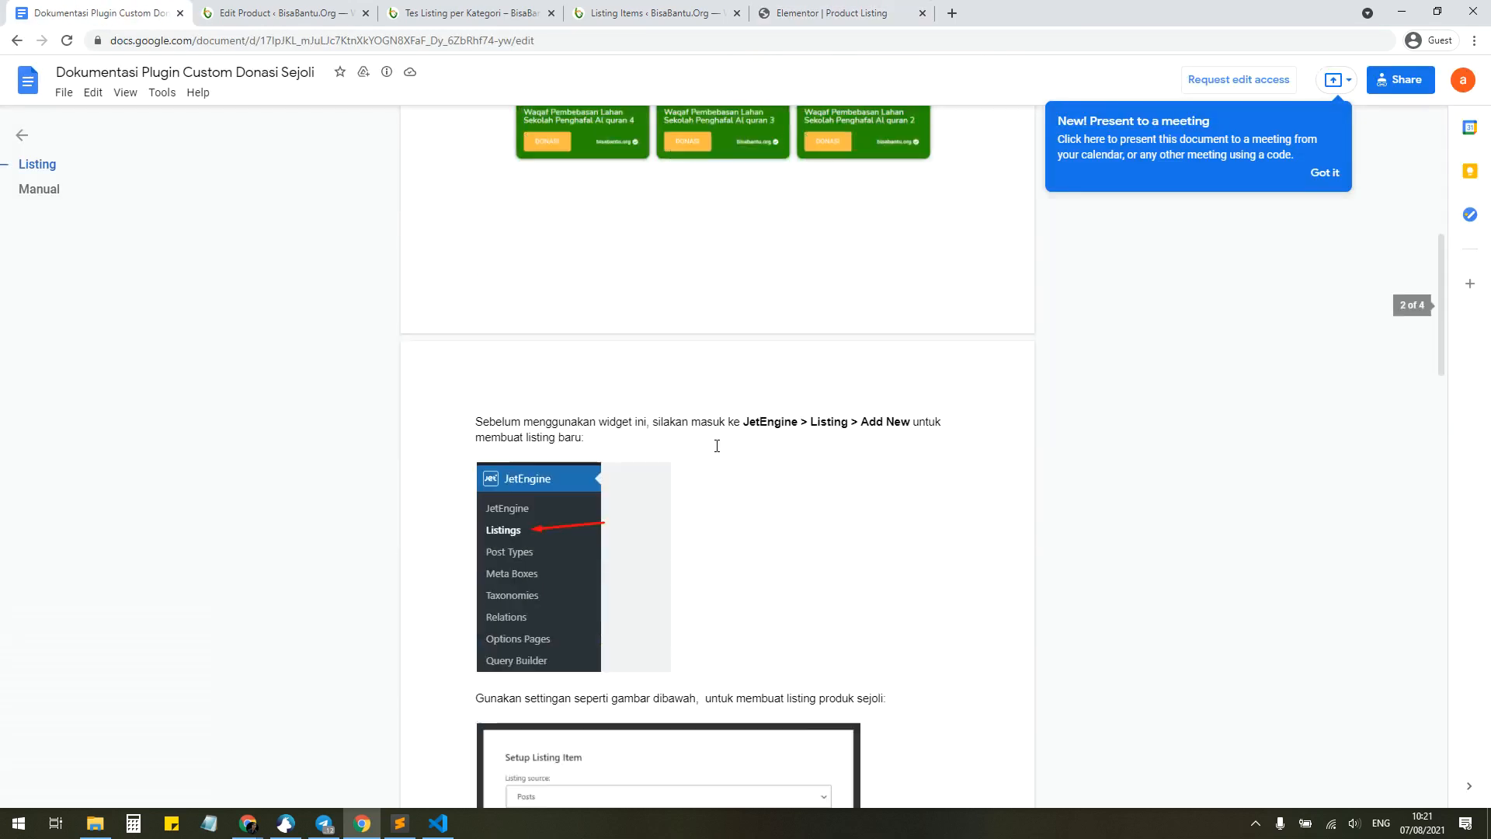
{"action": "scroll", "coordinate": [713, 444], "scroll_direction": "down", "scroll_amount": 8}
{"action": "scroll", "coordinate": [713, 443], "scroll_direction": "up", "scroll_amount": 2}
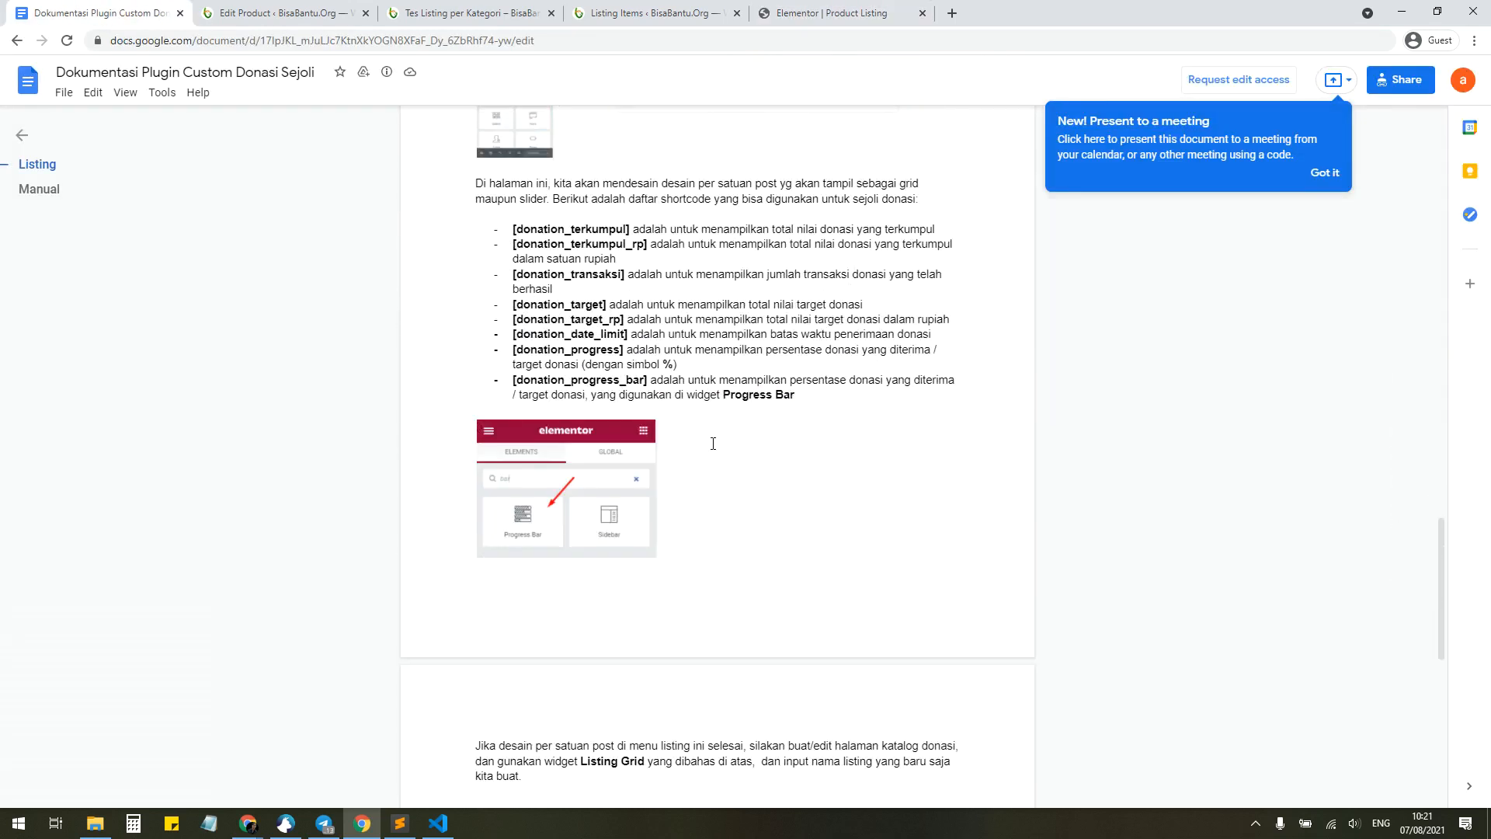
{"action": "scroll", "coordinate": [569, 397], "scroll_direction": "up", "scroll_amount": 2, "text": "ctrl"}
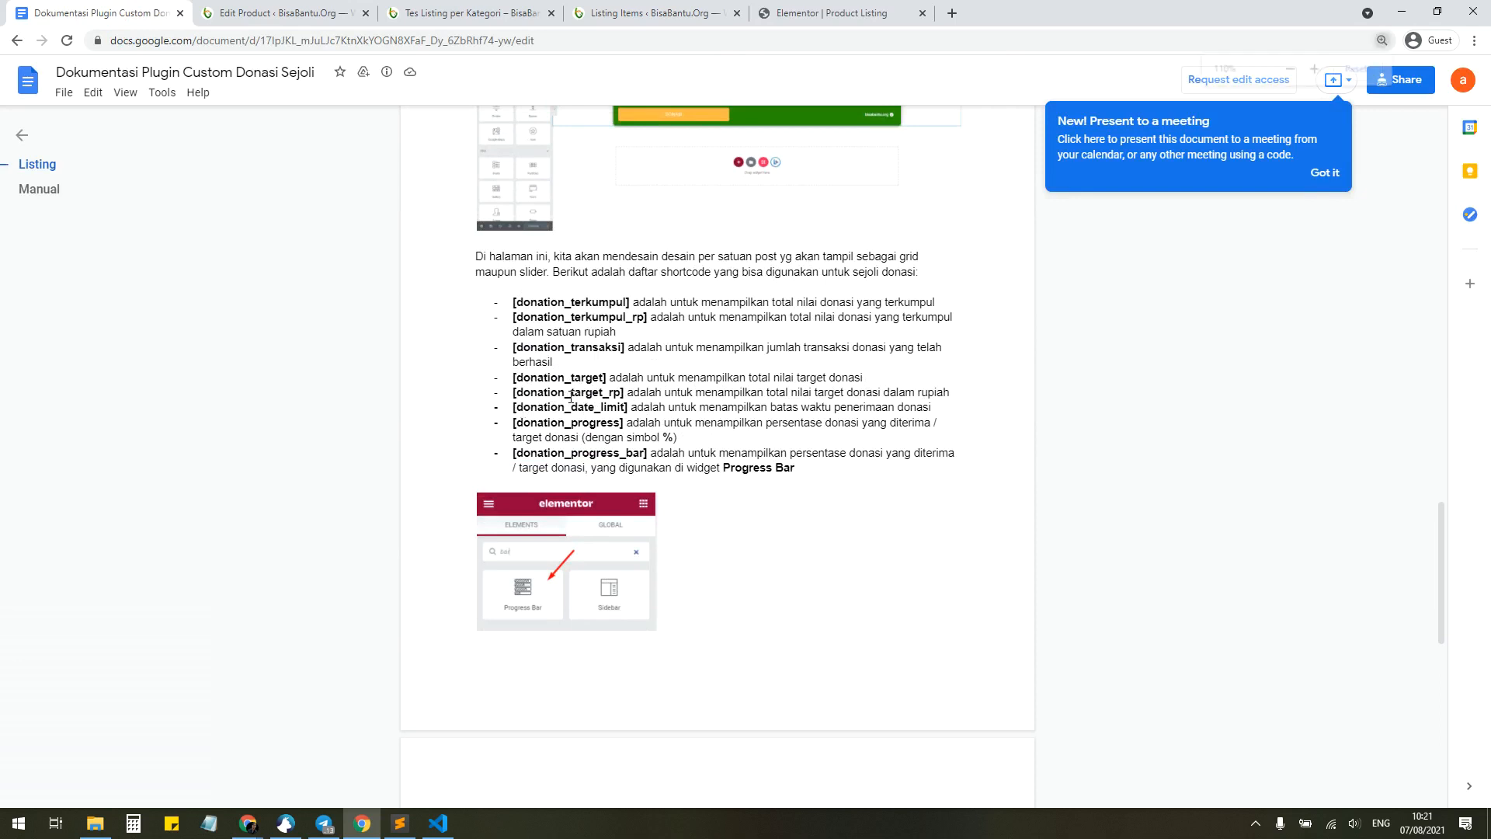
{"action": "scroll", "coordinate": [614, 403], "scroll_direction": "up", "scroll_amount": 1, "text": "ctrl"}
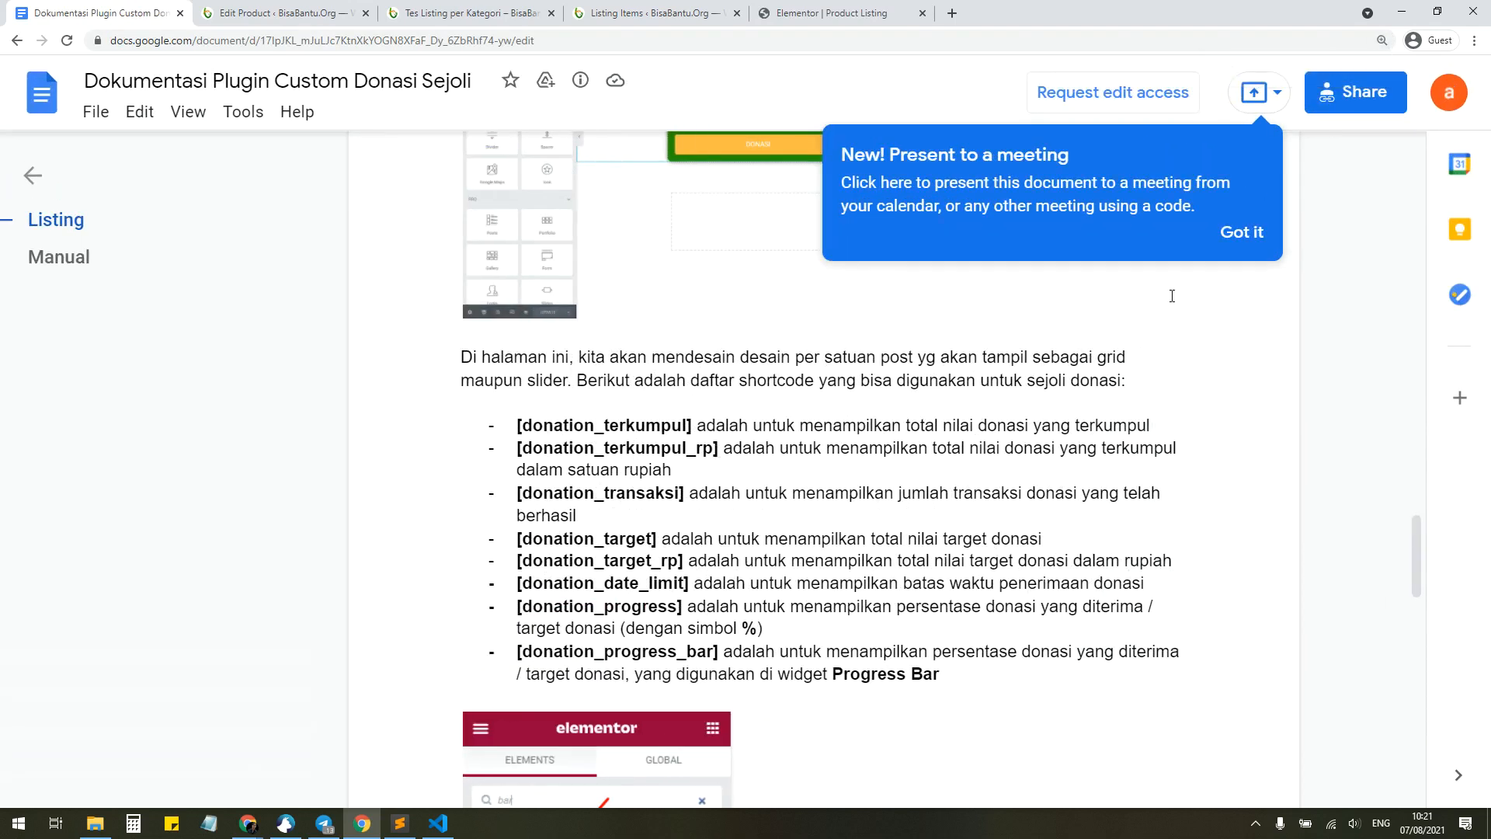
{"action": "left_click", "coordinate": [1258, 227]}
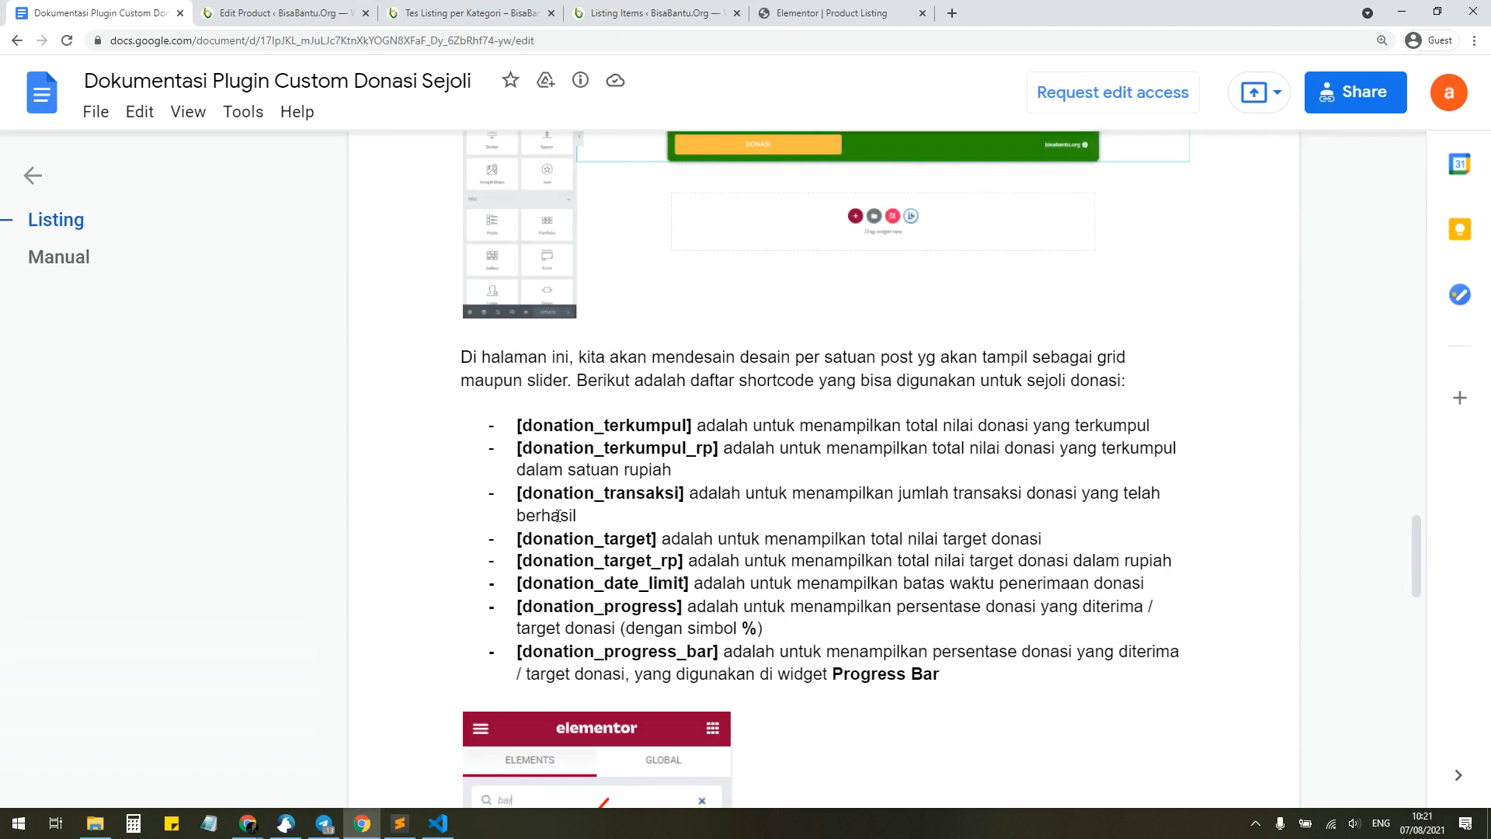
Step: Return to the Product Listing template and examine the shortcodes behind the collected-amount and Hingga Tanggal values
{"action": "left_click", "coordinate": [477, 14]}
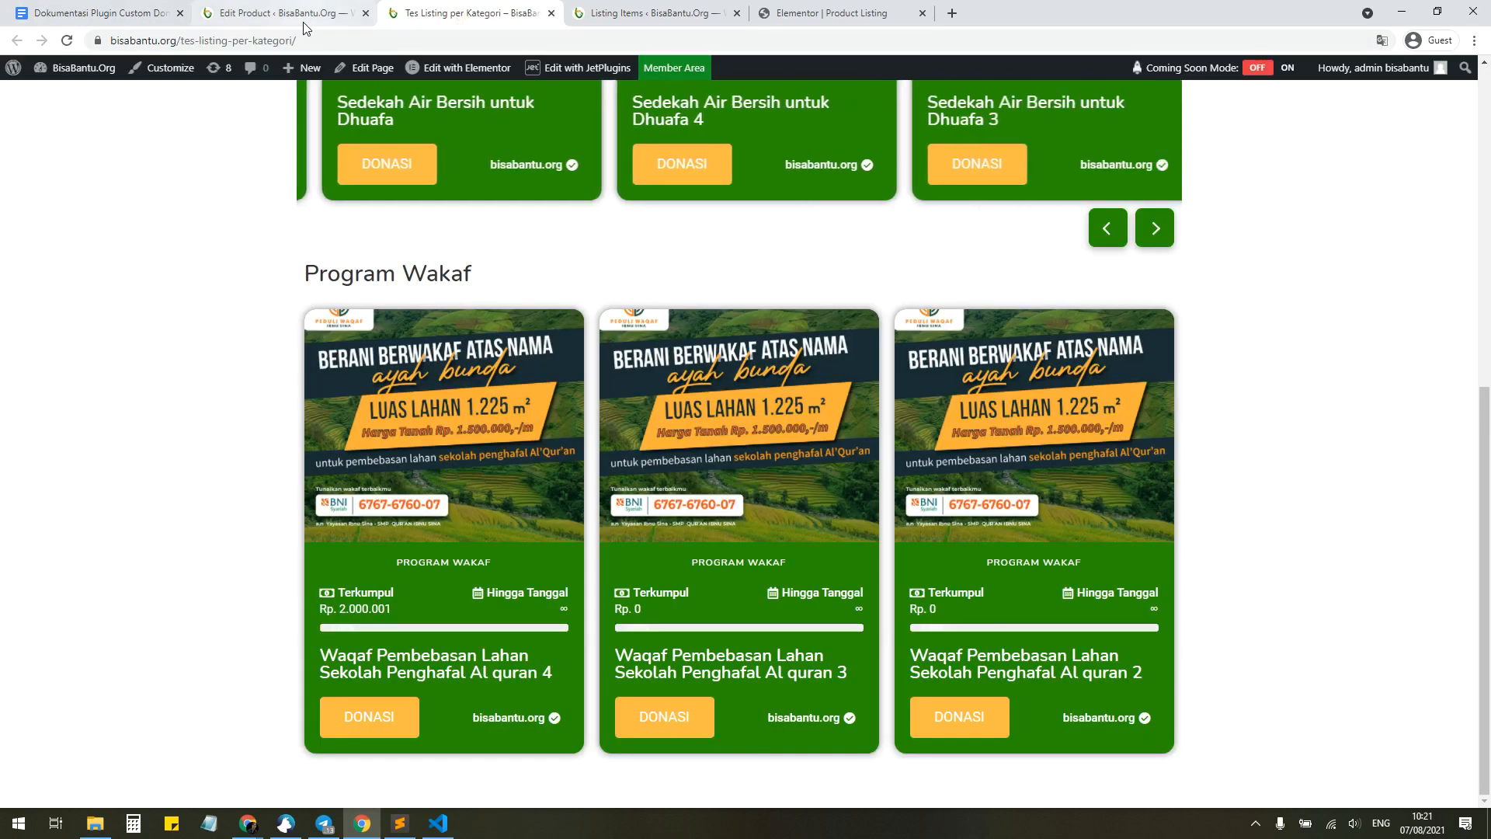
{"action": "left_click", "coordinate": [605, 12]}
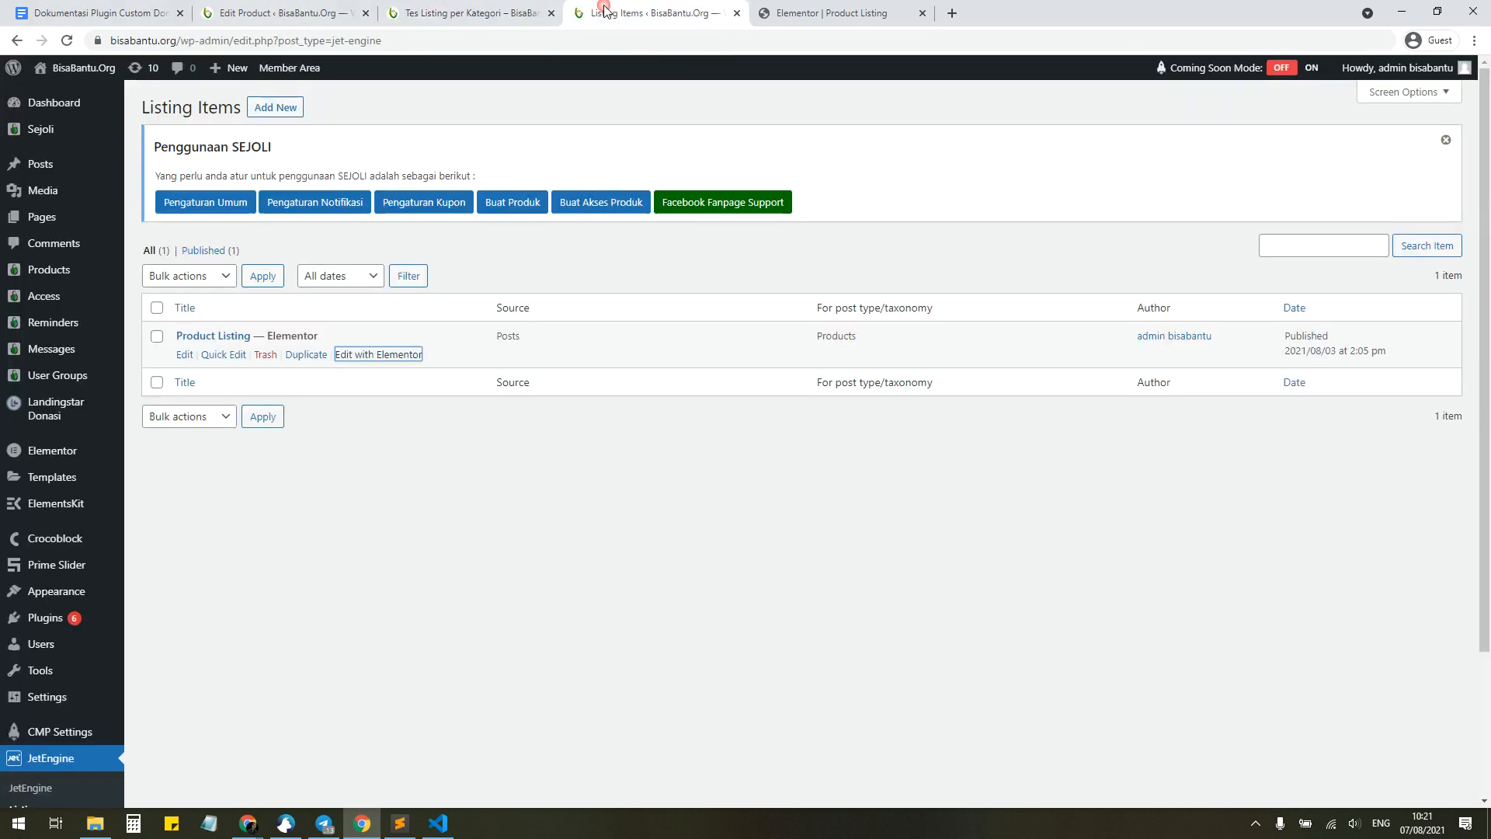
{"action": "left_click", "coordinate": [800, 12]}
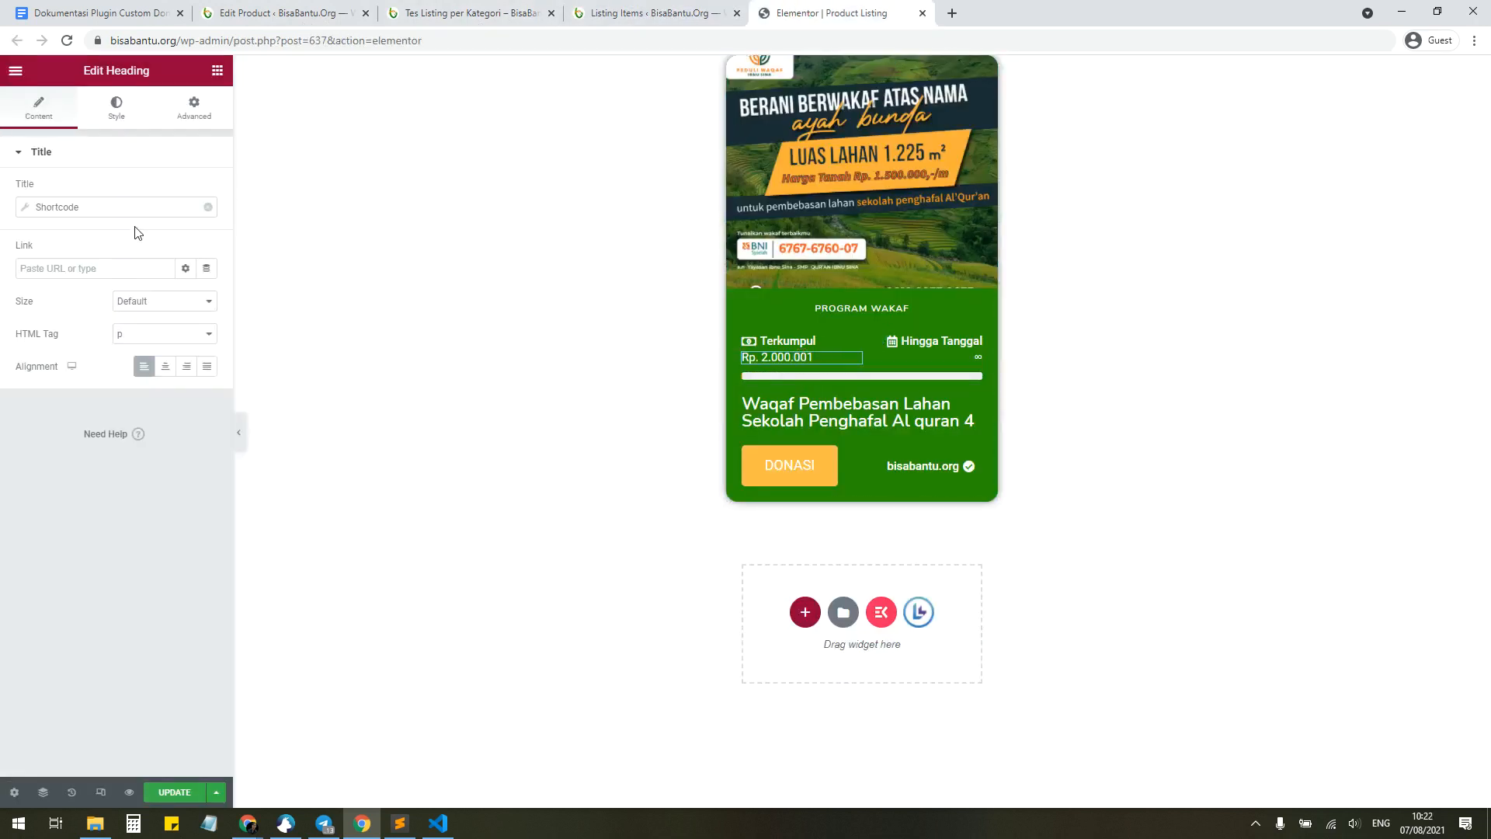
{"action": "left_click", "coordinate": [118, 209]}
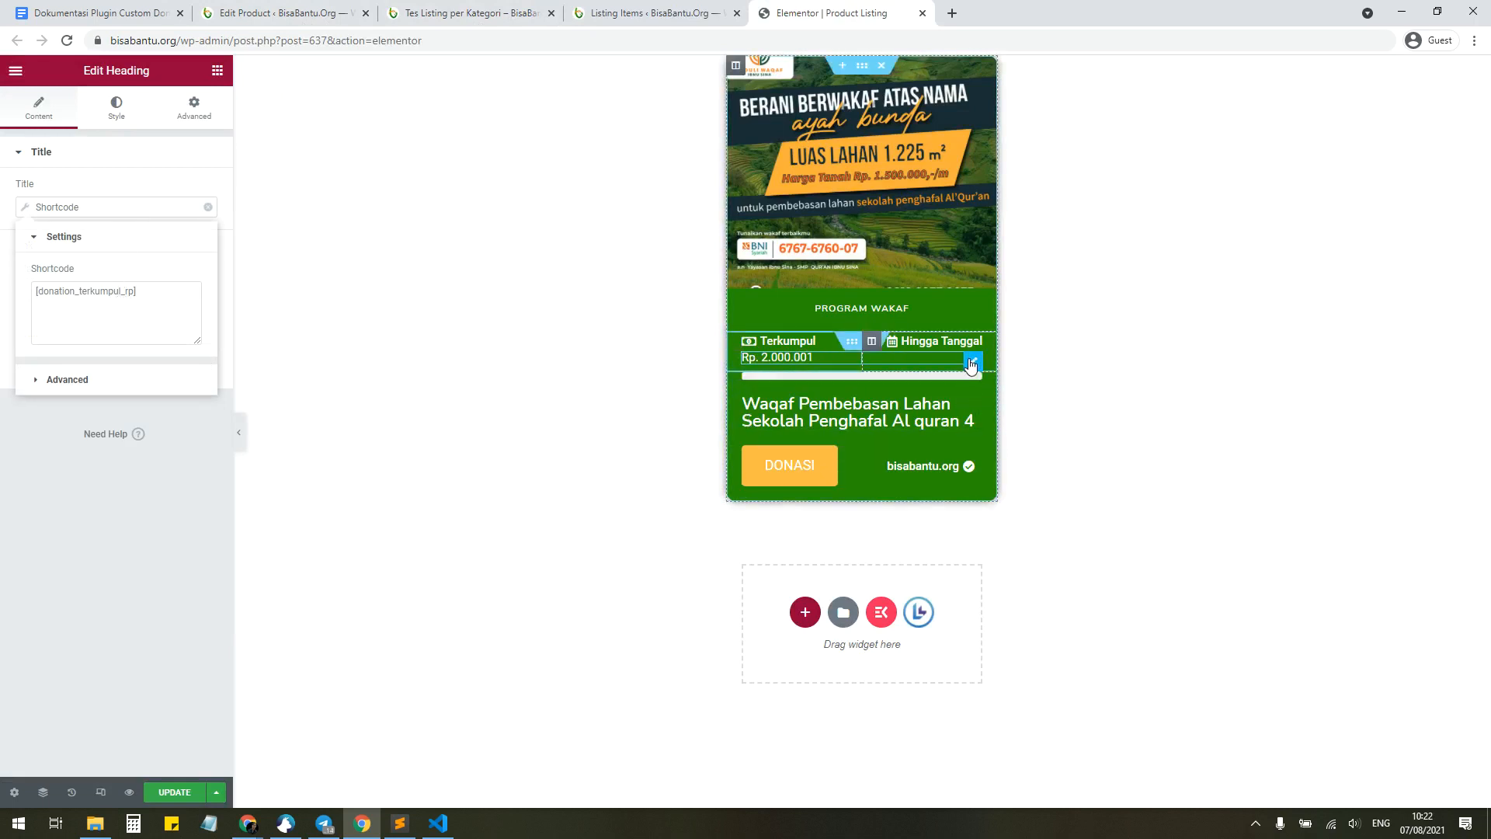
{"action": "left_click", "coordinate": [972, 362]}
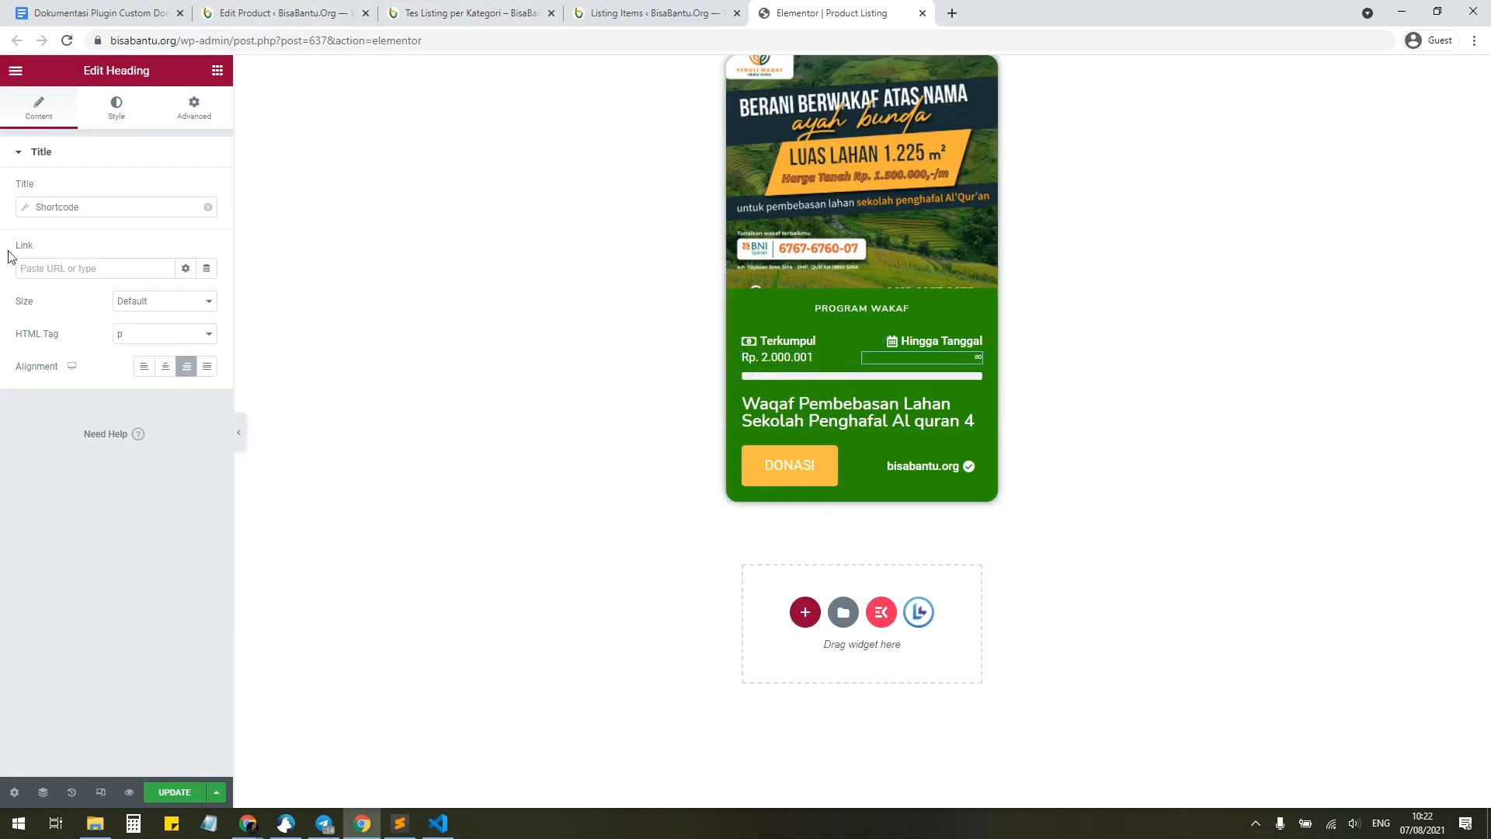
{"action": "left_click", "coordinate": [74, 209]}
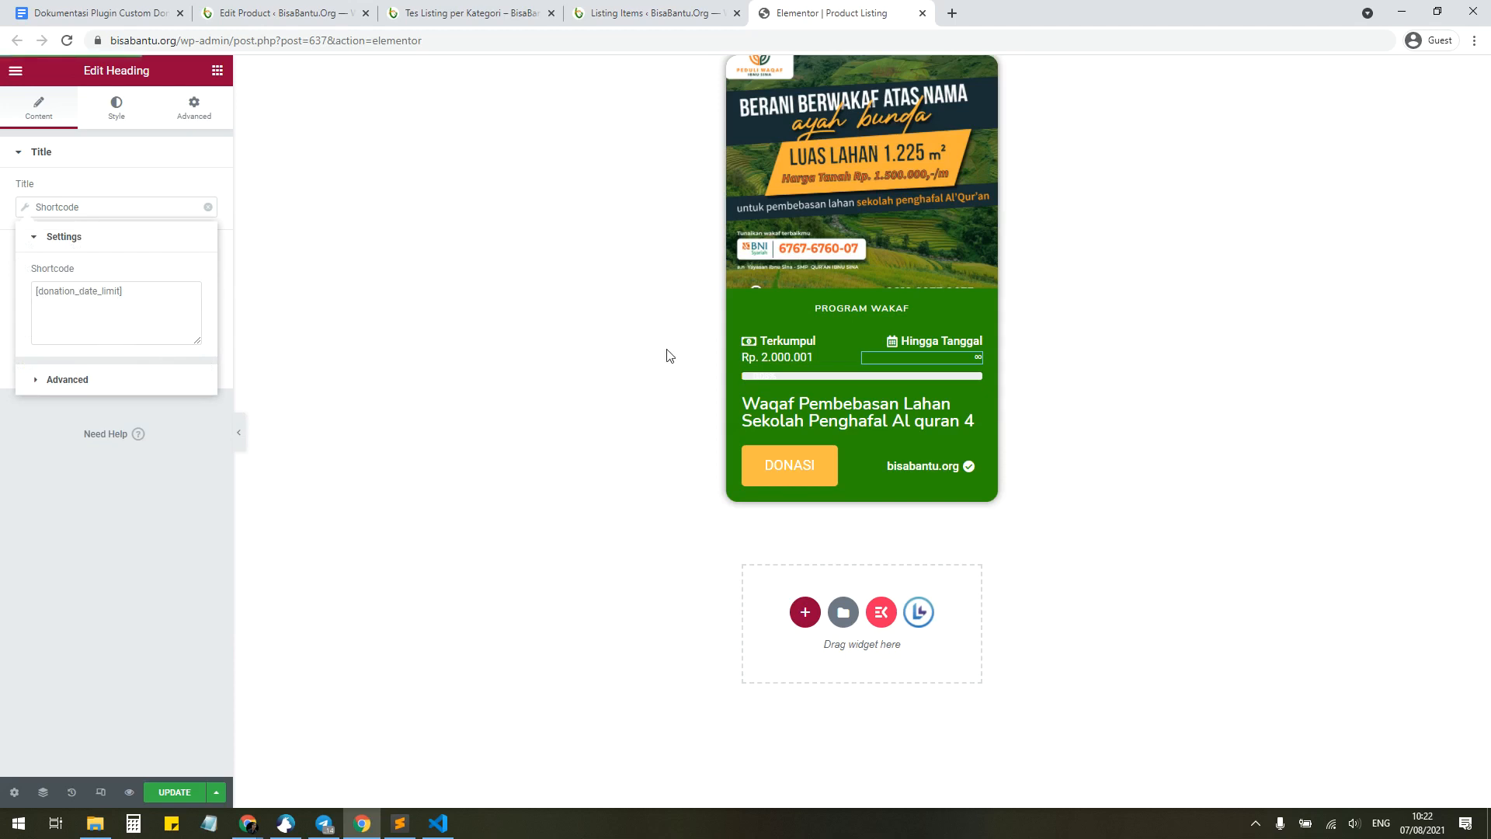
Step: Examine the Program Wakaf cards on the Tes Listing per Kategori page, then return to the Product Listing template
{"action": "left_click", "coordinate": [651, 13]}
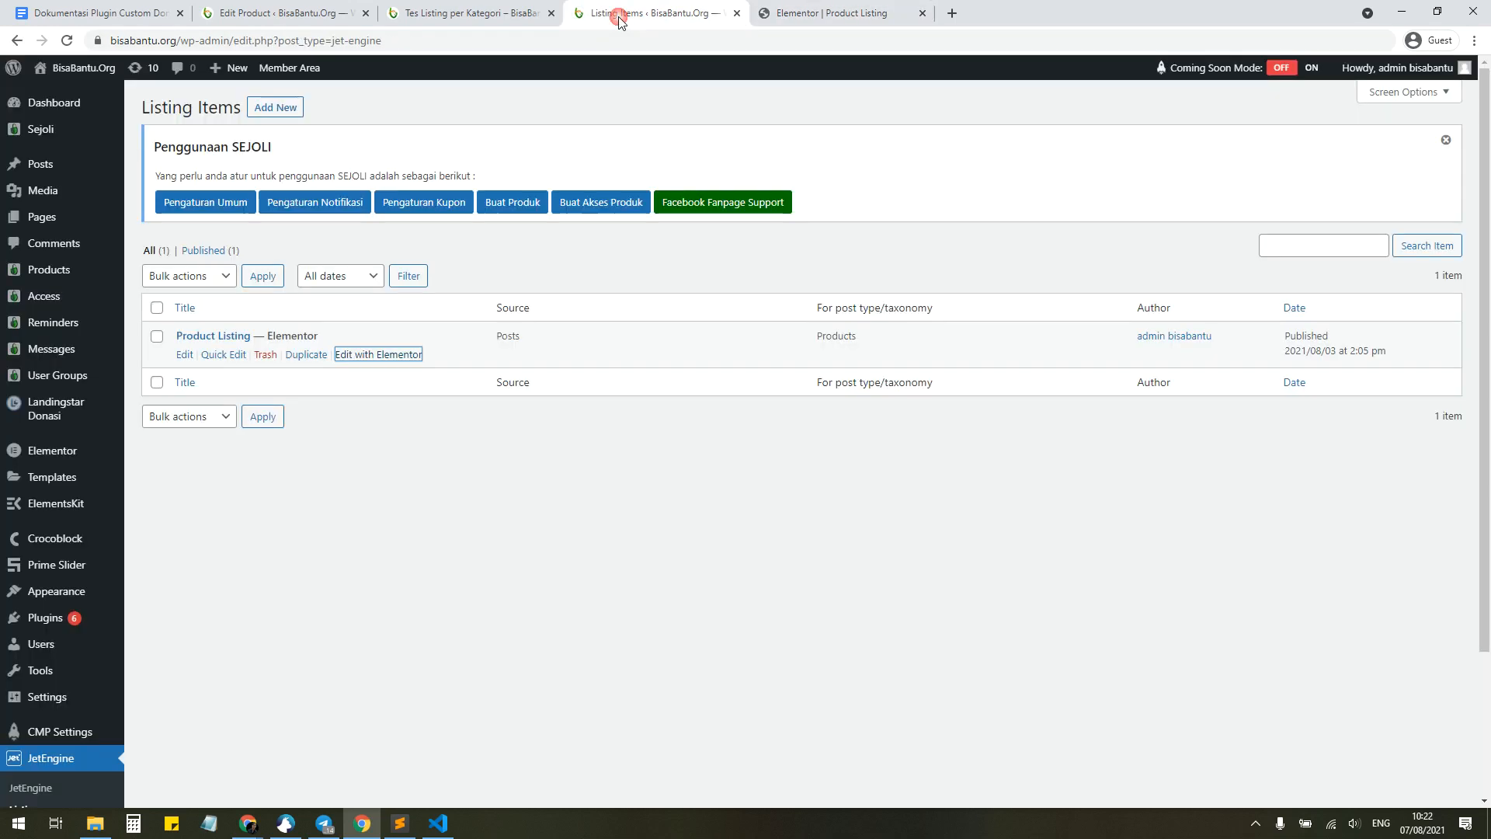
{"action": "left_click", "coordinate": [469, 20]}
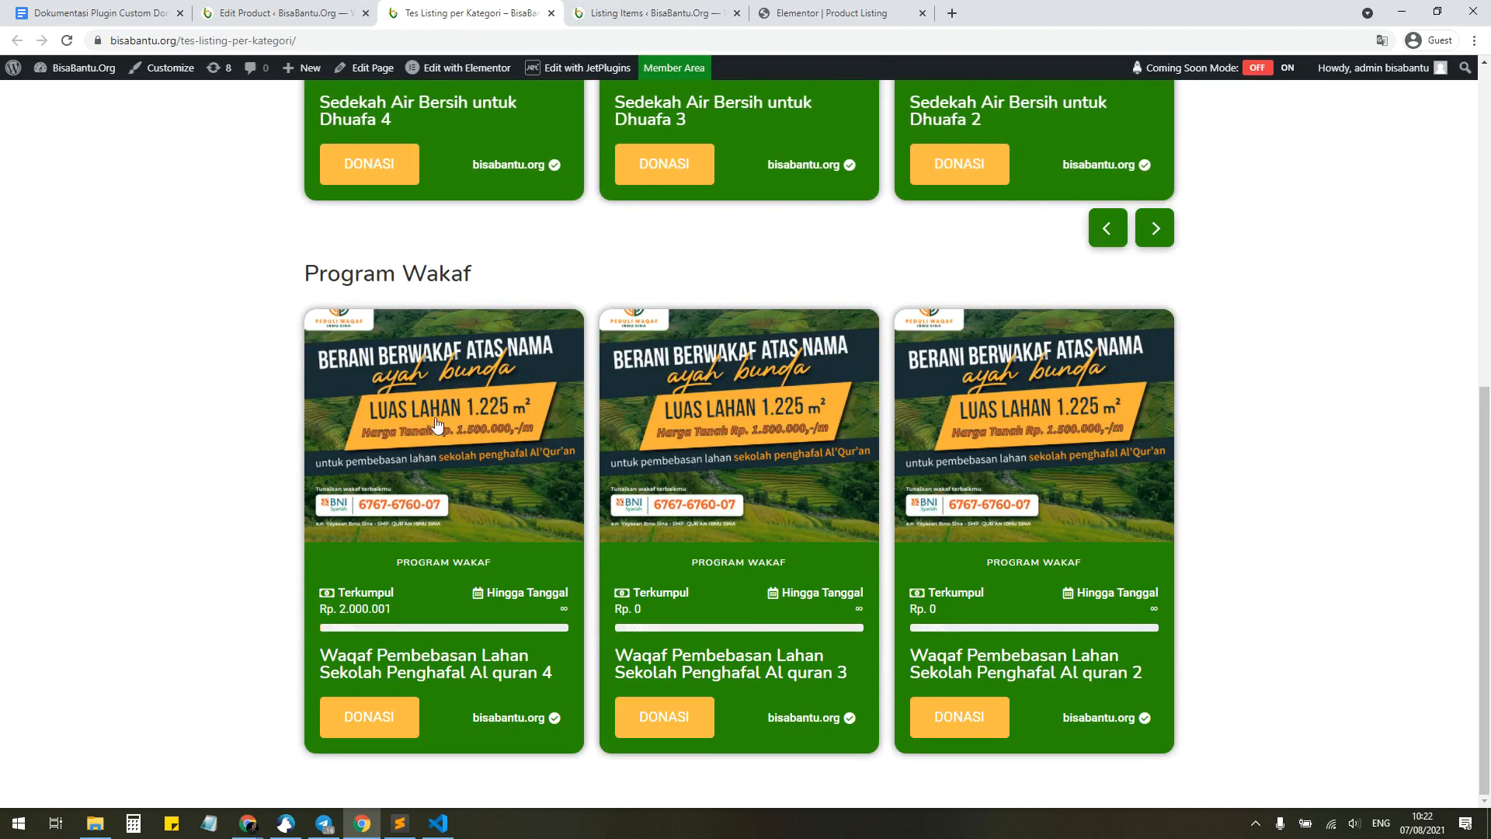
{"action": "left_click", "coordinate": [804, 13]}
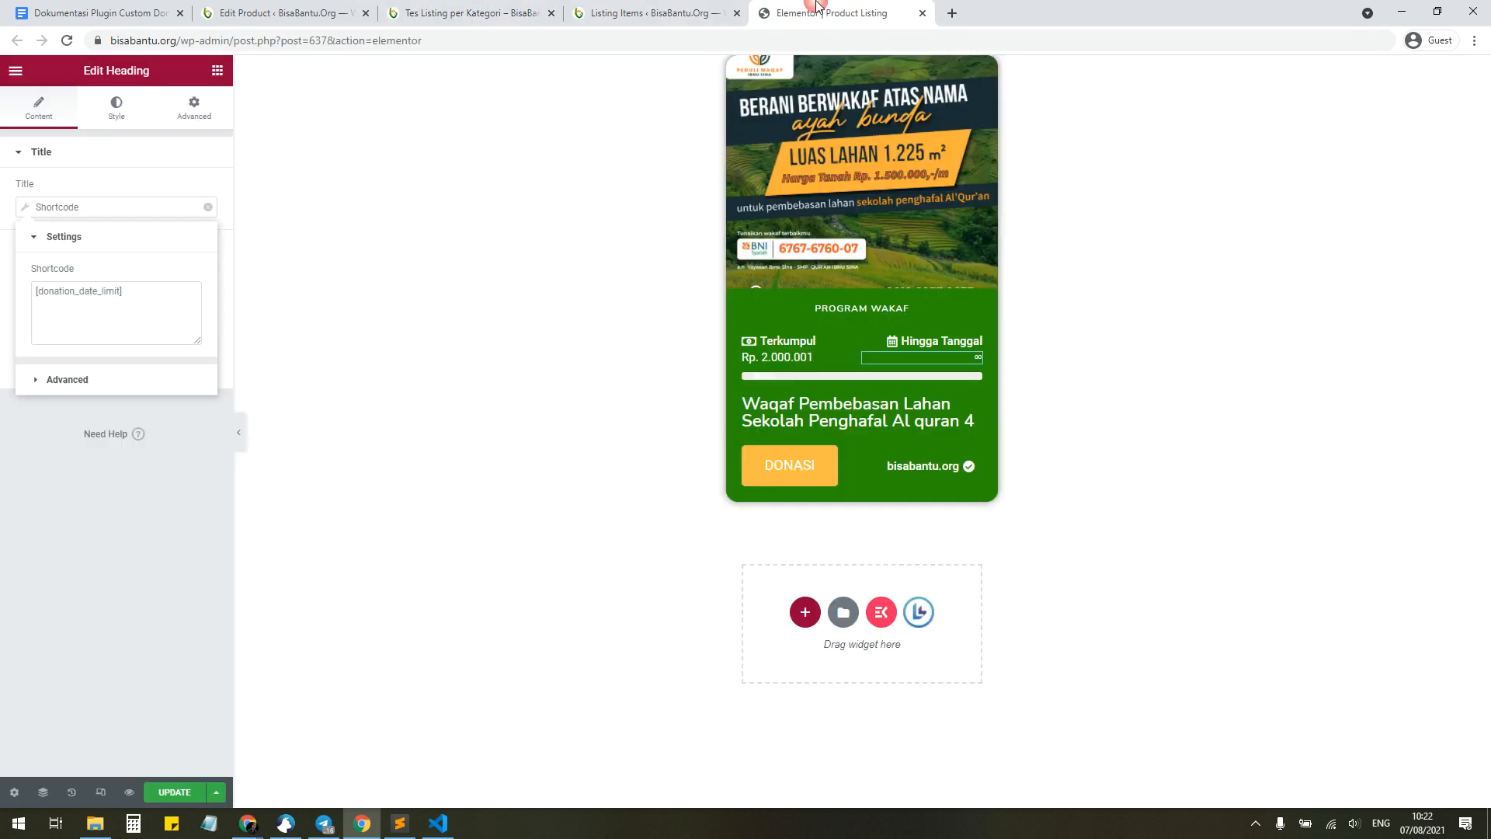
Step: Clear the dynamic title of the card's product name heading and link it again to Post Title
{"action": "left_click", "coordinate": [858, 409]}
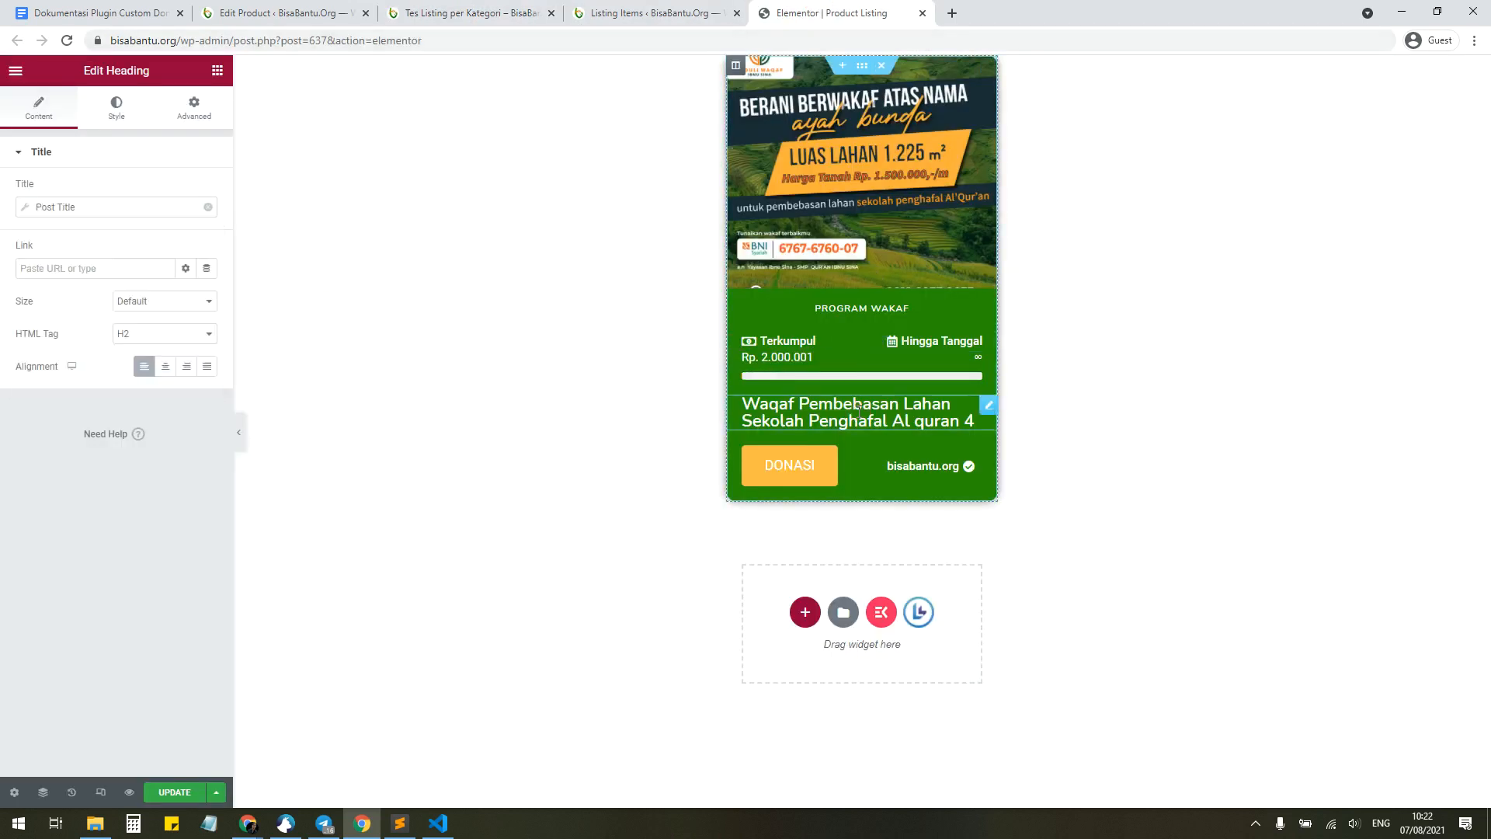
{"action": "left_click", "coordinate": [207, 207]}
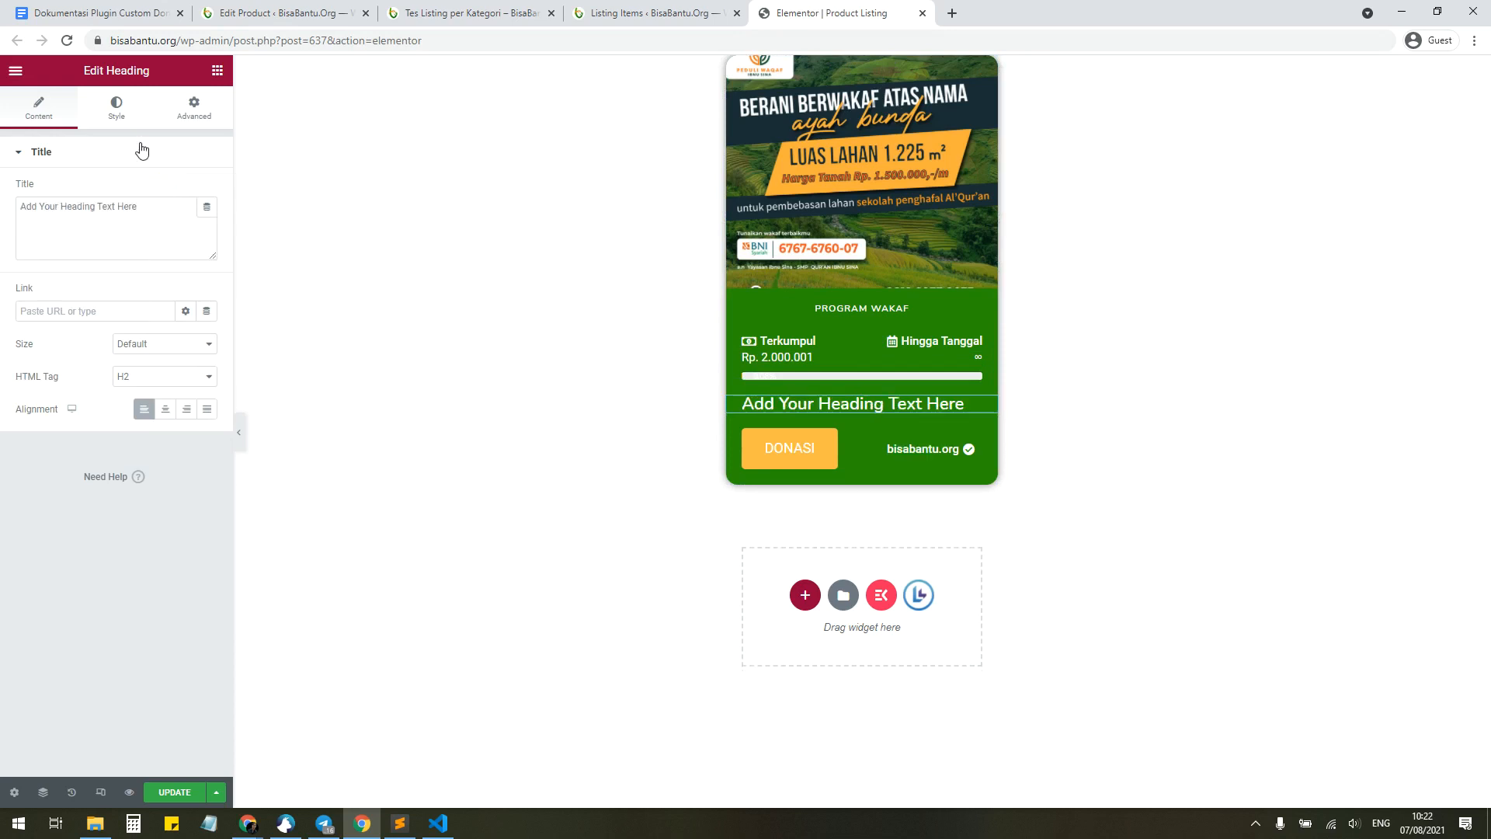
{"action": "left_click", "coordinate": [205, 208]}
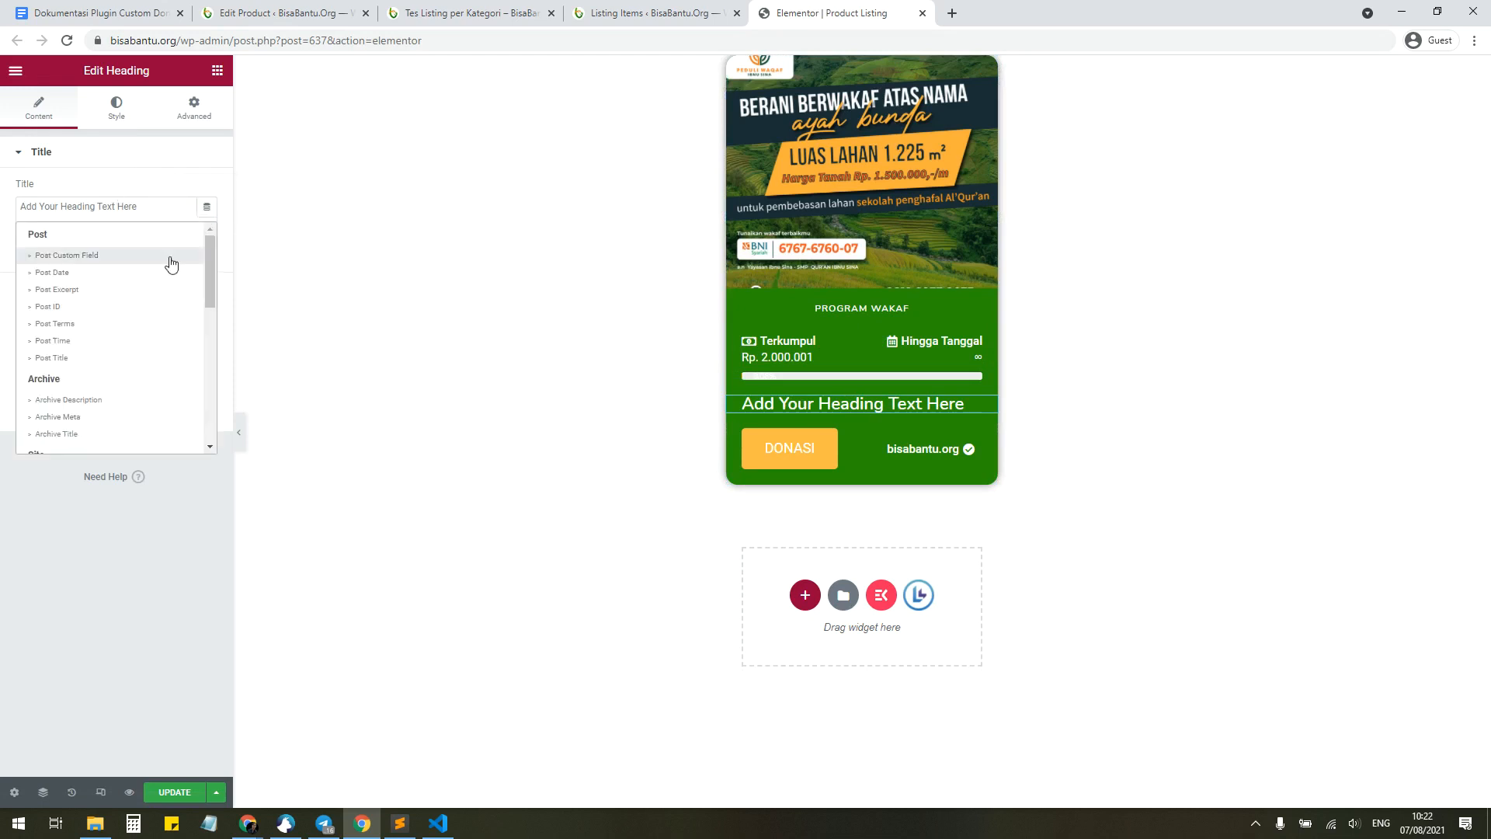
{"action": "left_click", "coordinate": [102, 357]}
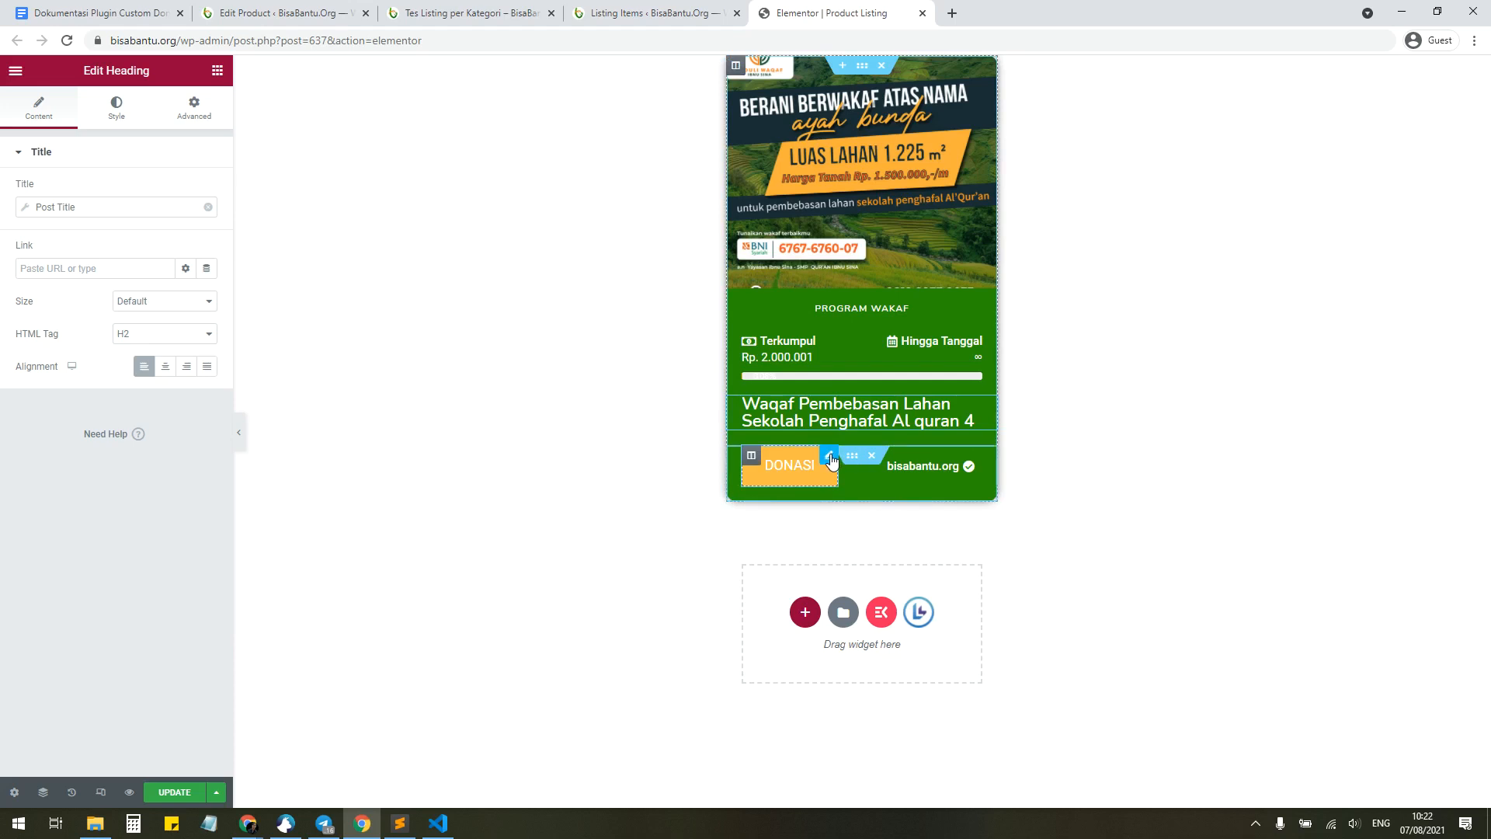
Step: Examine the DONASI button's Dynamic Link settings and the matching buttons on the Tes Listing per Kategori page
{"action": "left_click", "coordinate": [830, 459]}
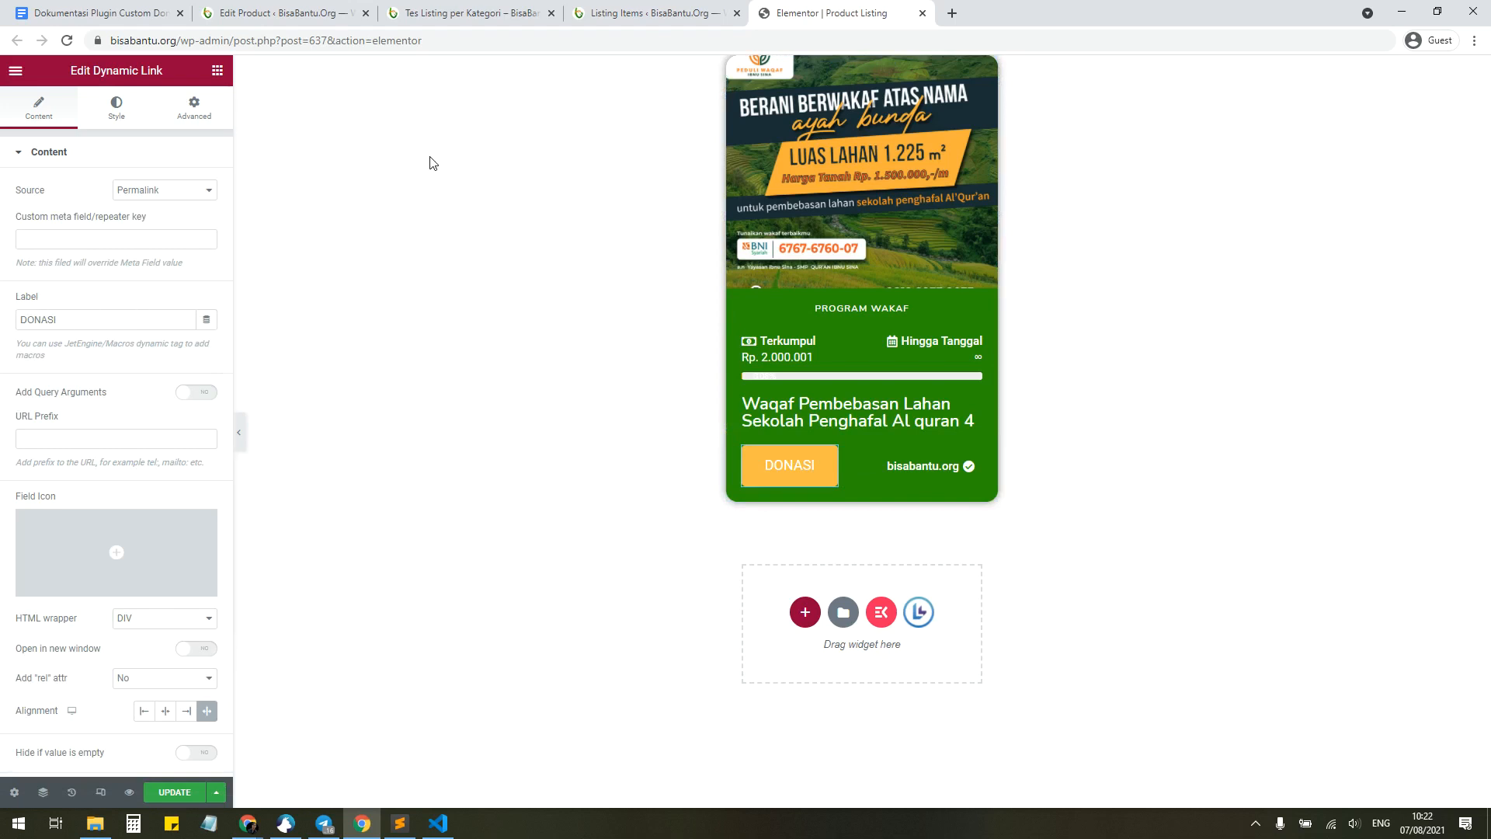
{"action": "left_click", "coordinate": [621, 17]}
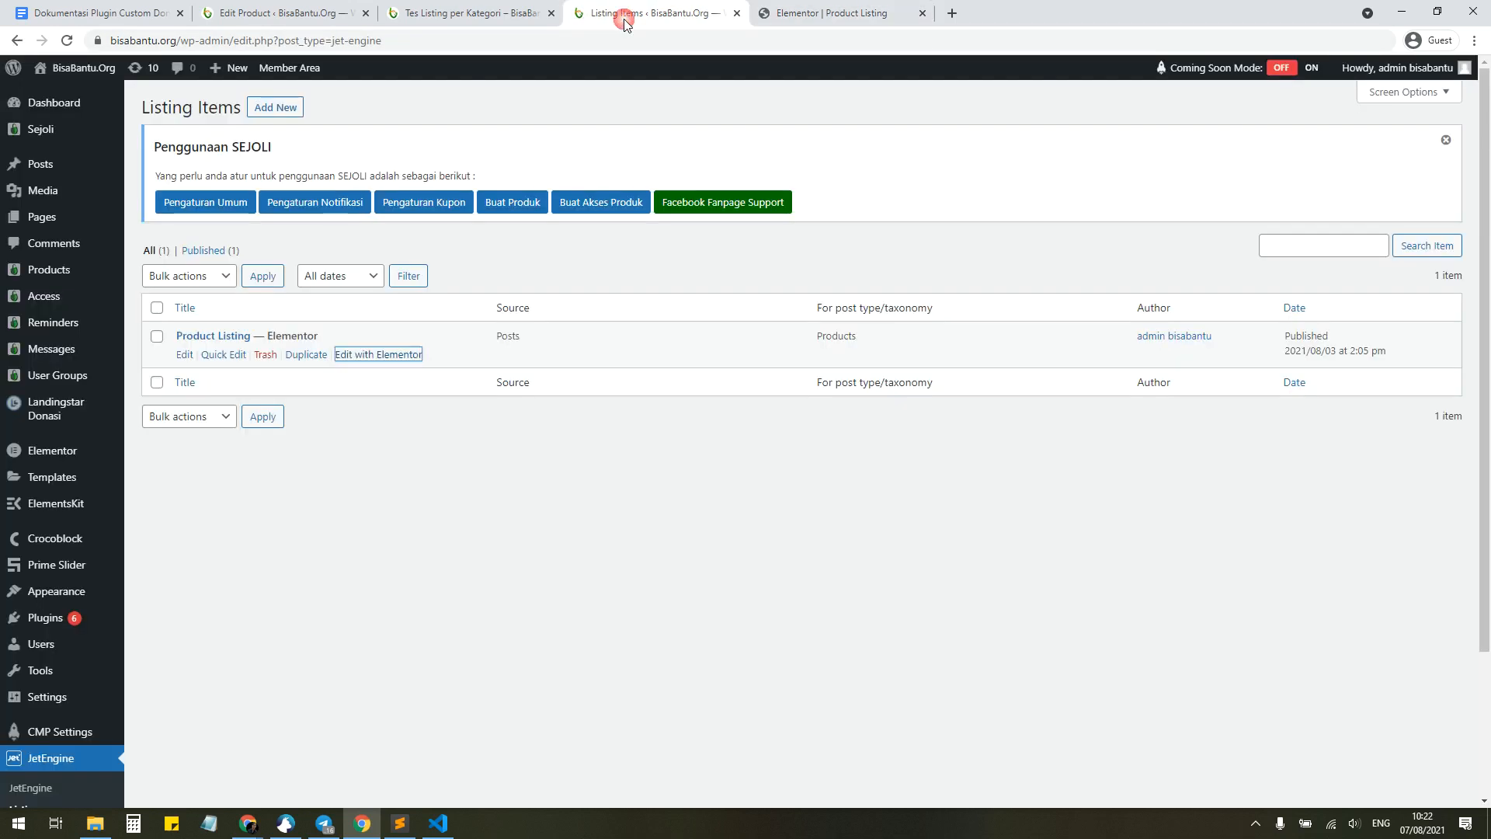
{"action": "left_click", "coordinate": [474, 16]}
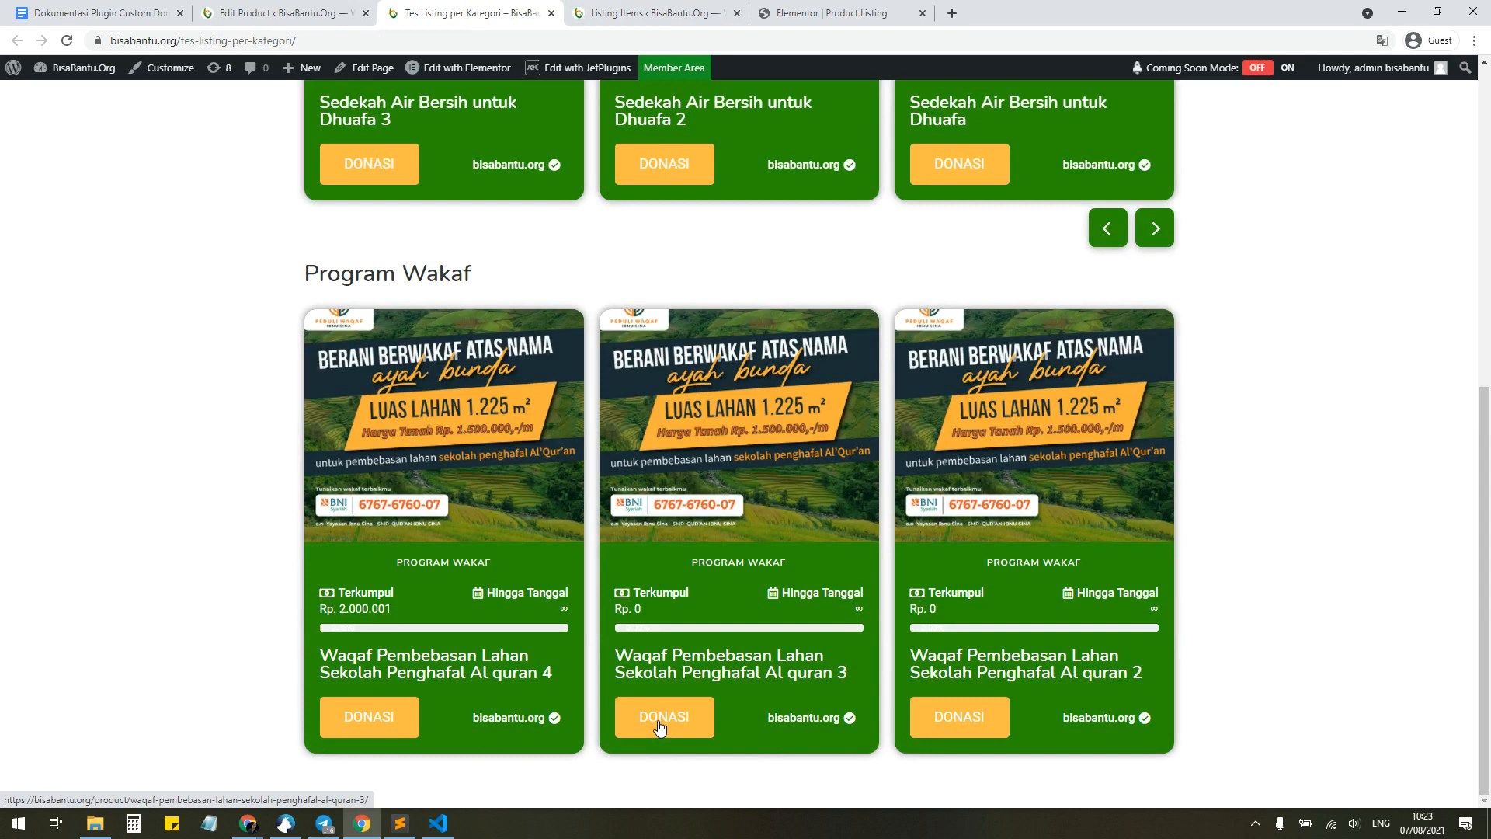
{"action": "left_click", "coordinate": [656, 13]}
{"action": "left_click", "coordinate": [782, 15]}
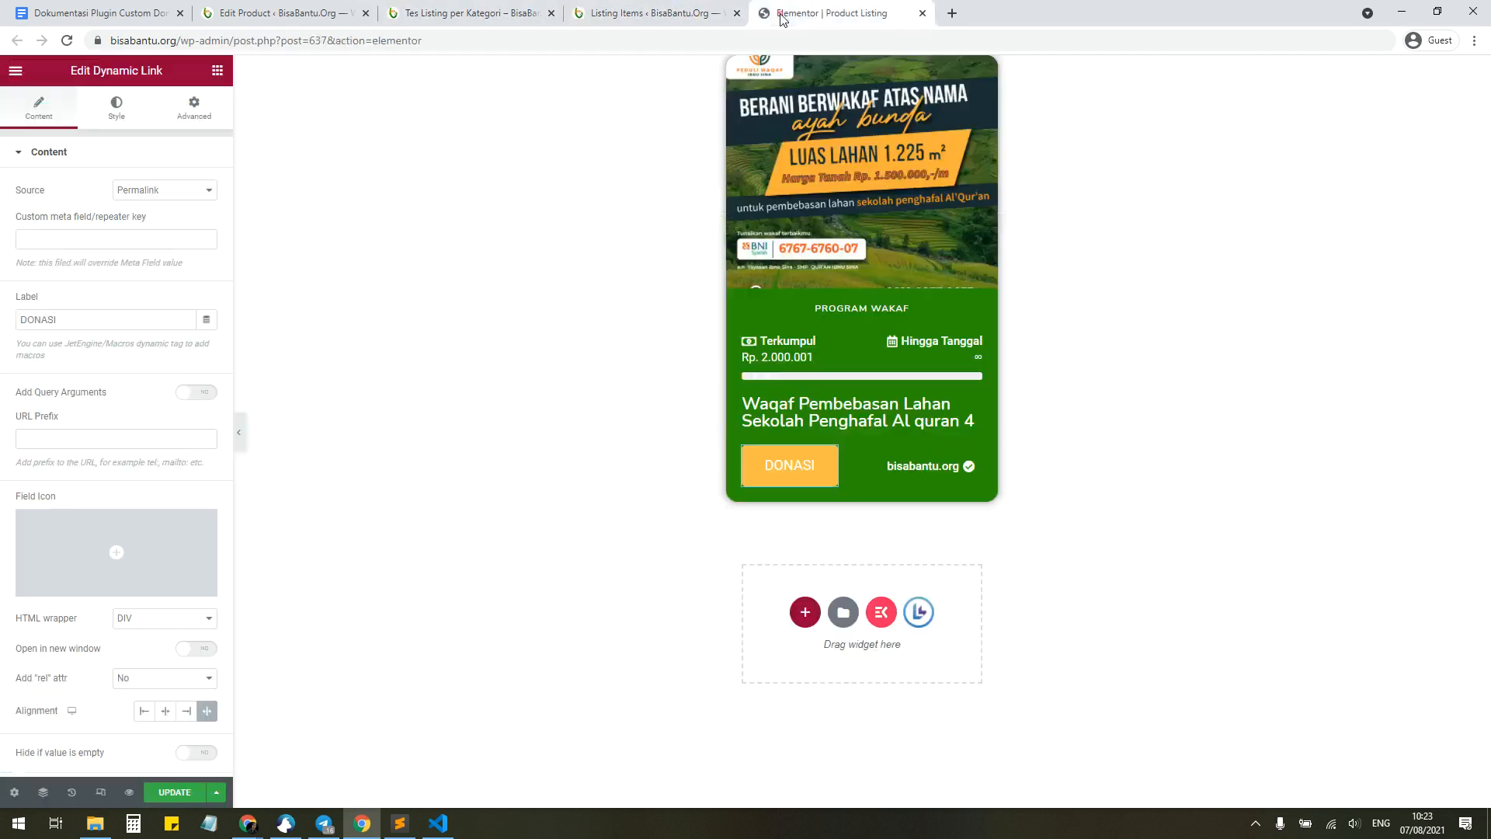
Step: Find the Dynamic Link widget by searching for "link" and add it above the card's DONASI button
{"action": "left_click", "coordinate": [218, 71]}
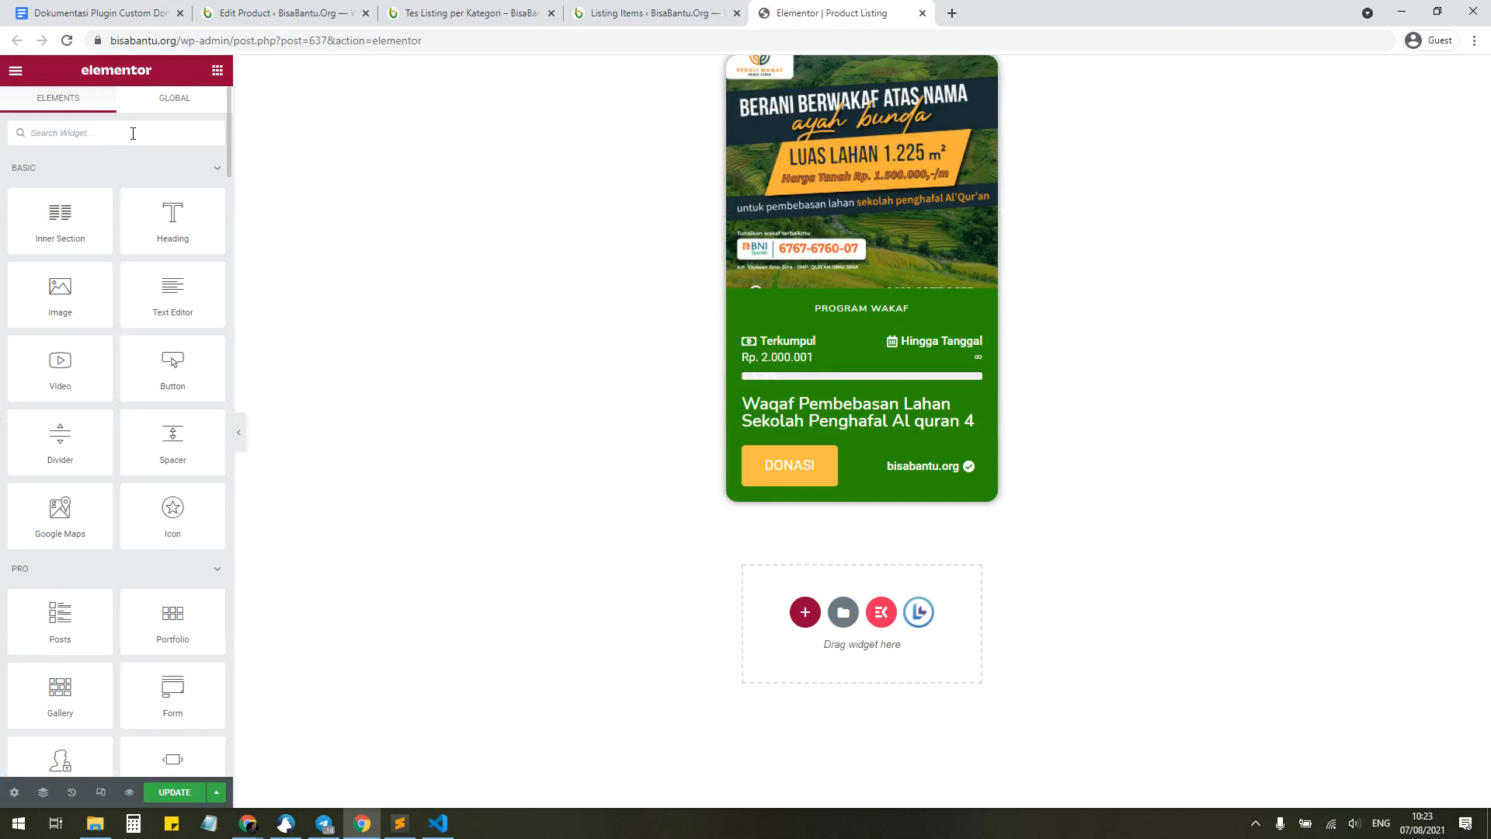
{"action": "type", "text": "link"}
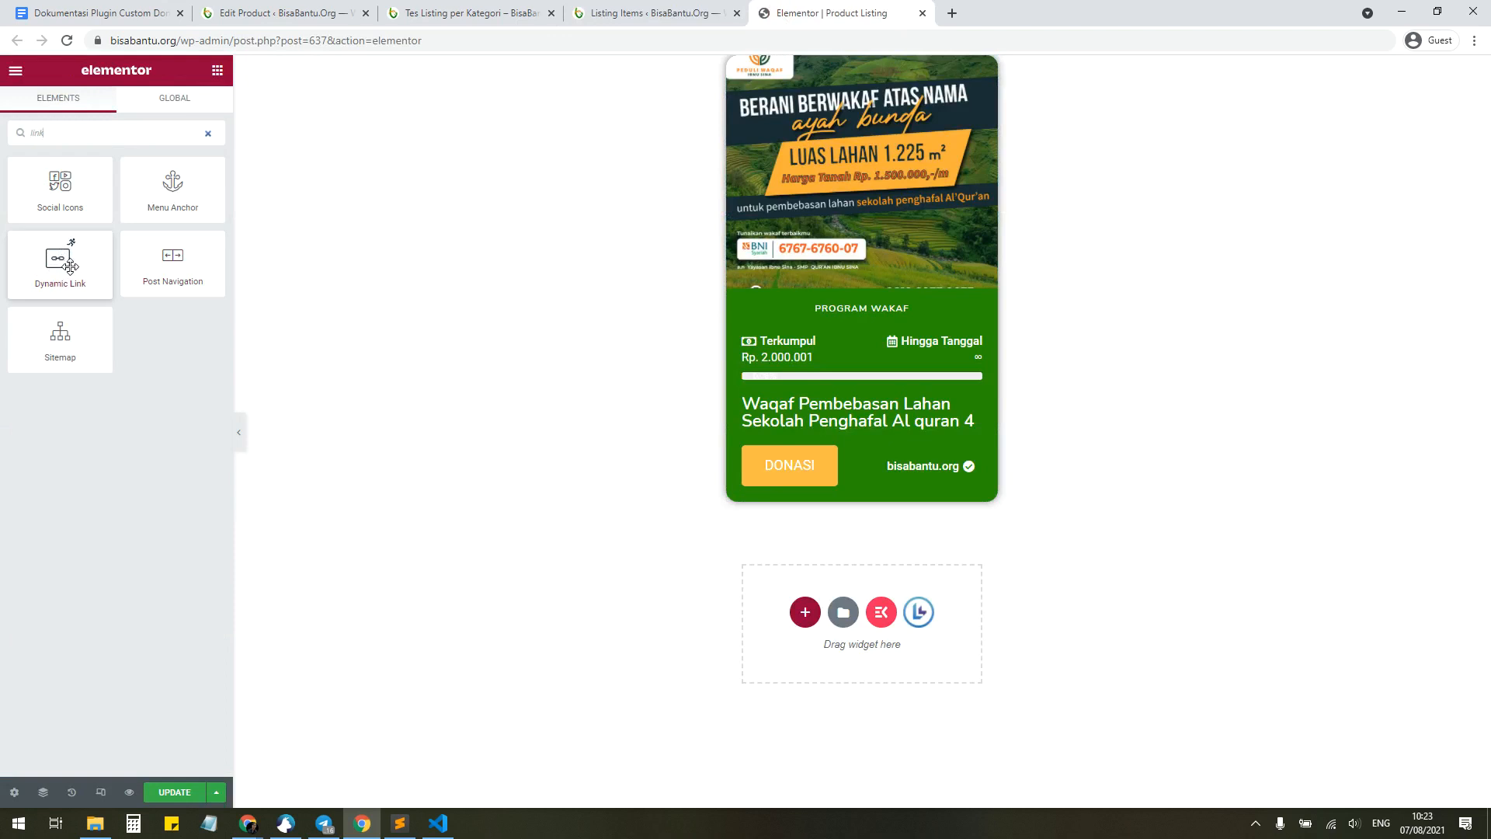
{"action": "left_click_drag", "start_coordinate": [58, 268], "coordinate": [831, 464]}
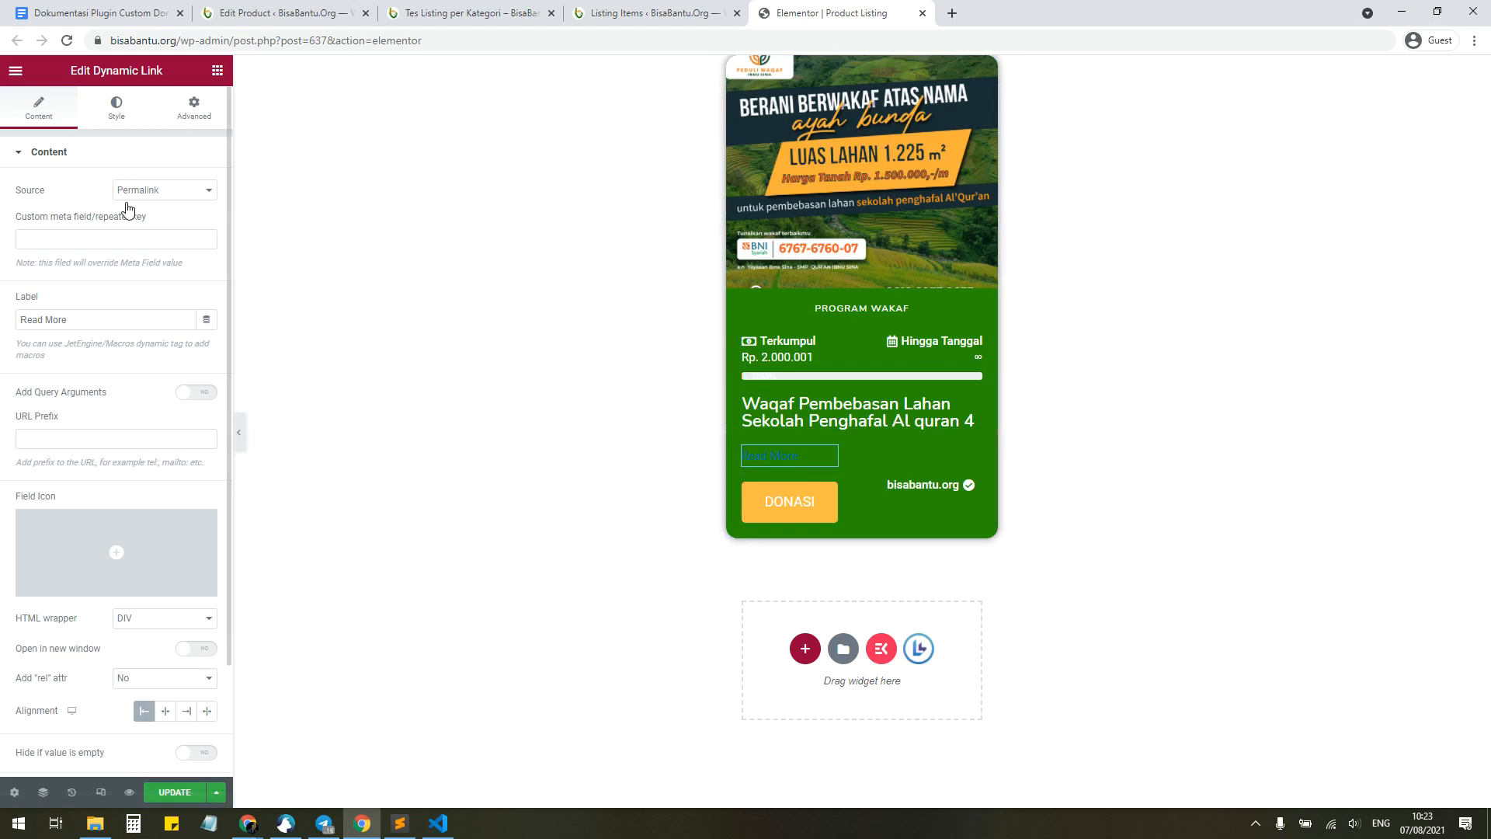
Step: Set the new dynamic link's label to DONASI and align it to the center
{"action": "left_click_drag", "start_coordinate": [74, 320], "coordinate": [13, 322]}
{"action": "type", "text": "DONASI"}
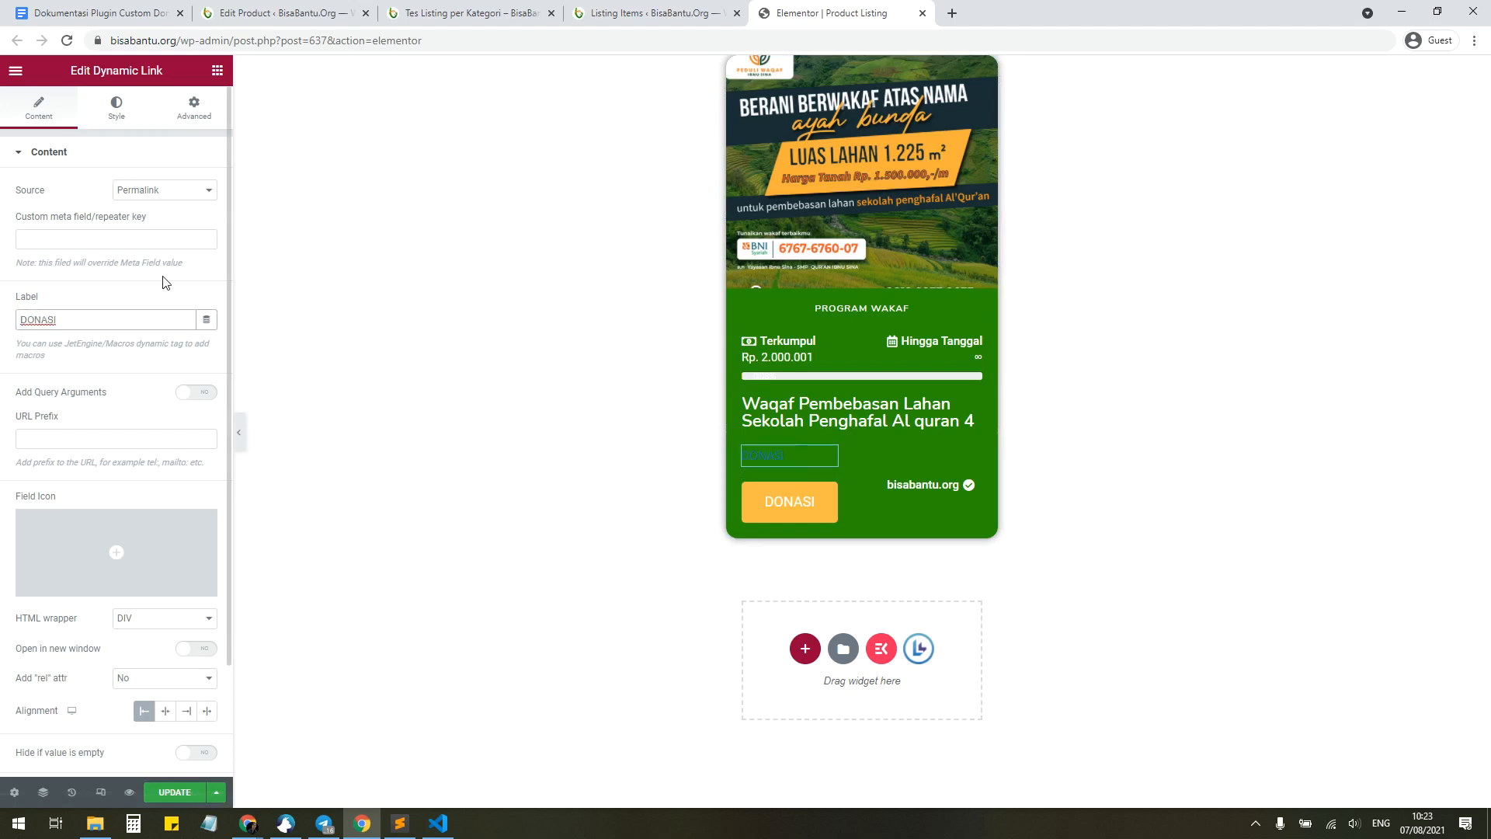
{"action": "left_click", "coordinate": [165, 710]}
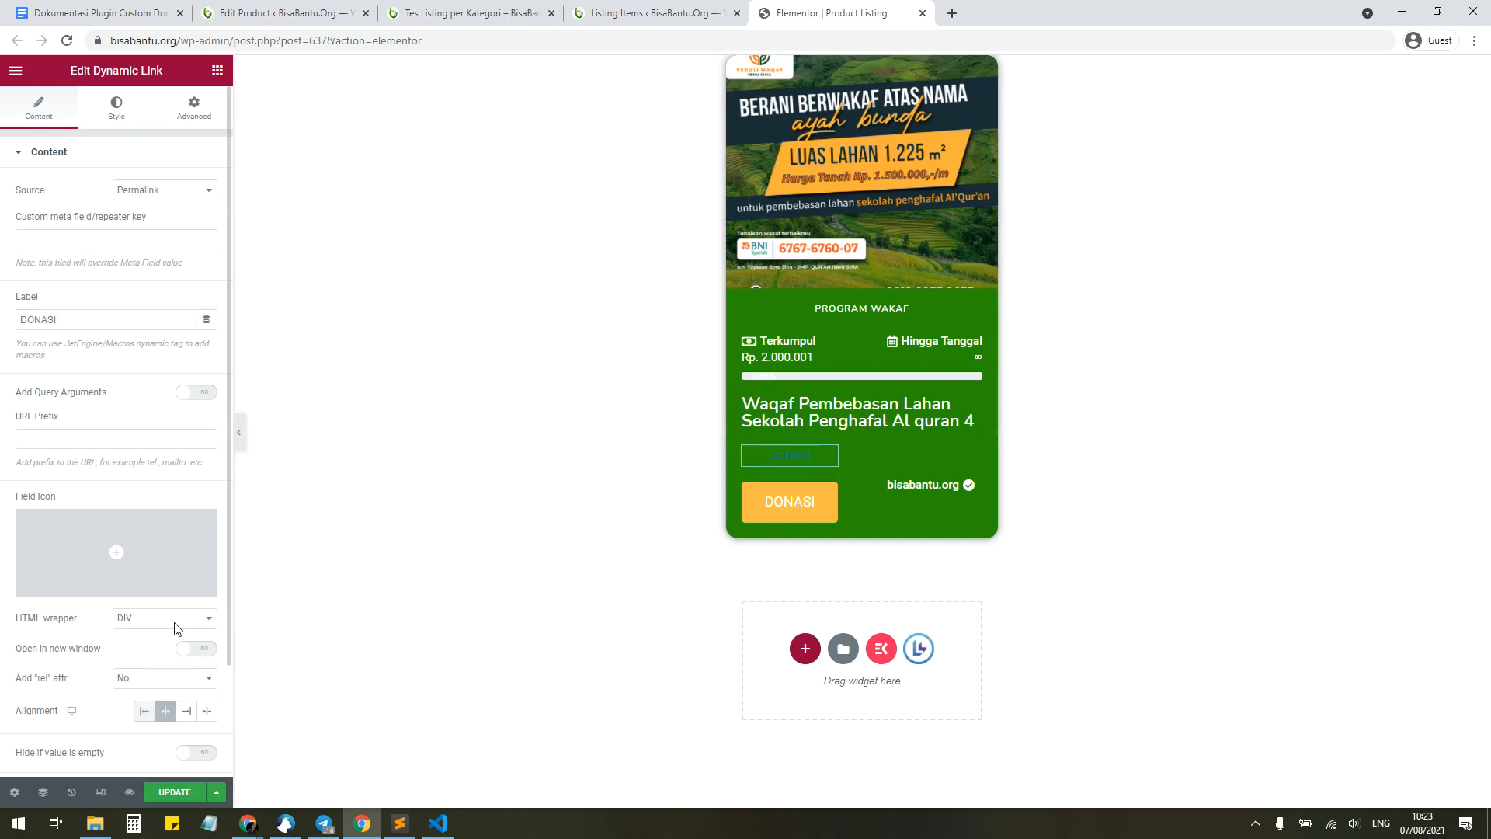
{"action": "left_click", "coordinate": [115, 115]}
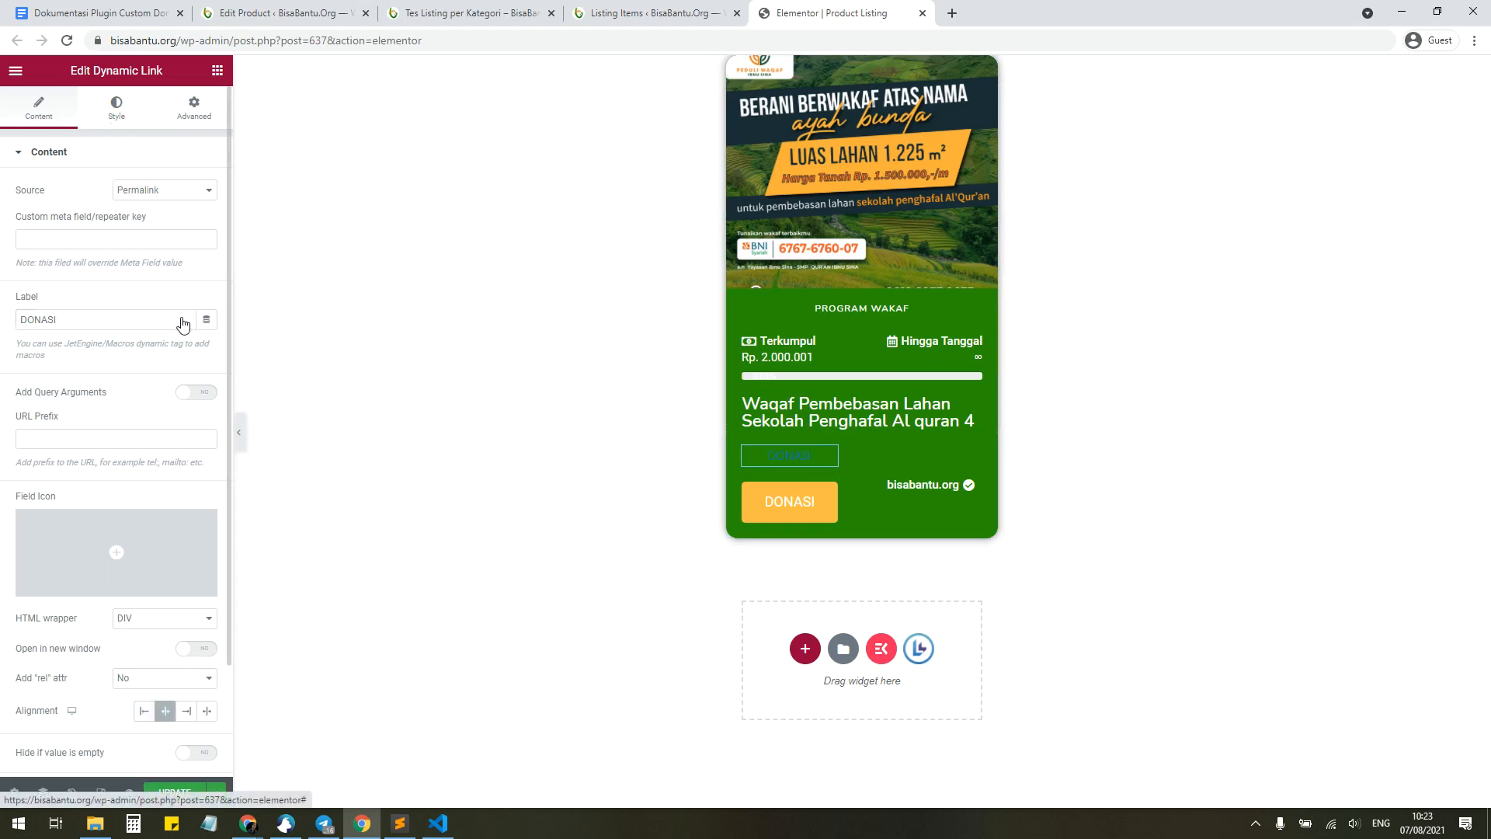
Step: Set the new dynamic link's normal text color to white
{"action": "left_click", "coordinate": [206, 189]}
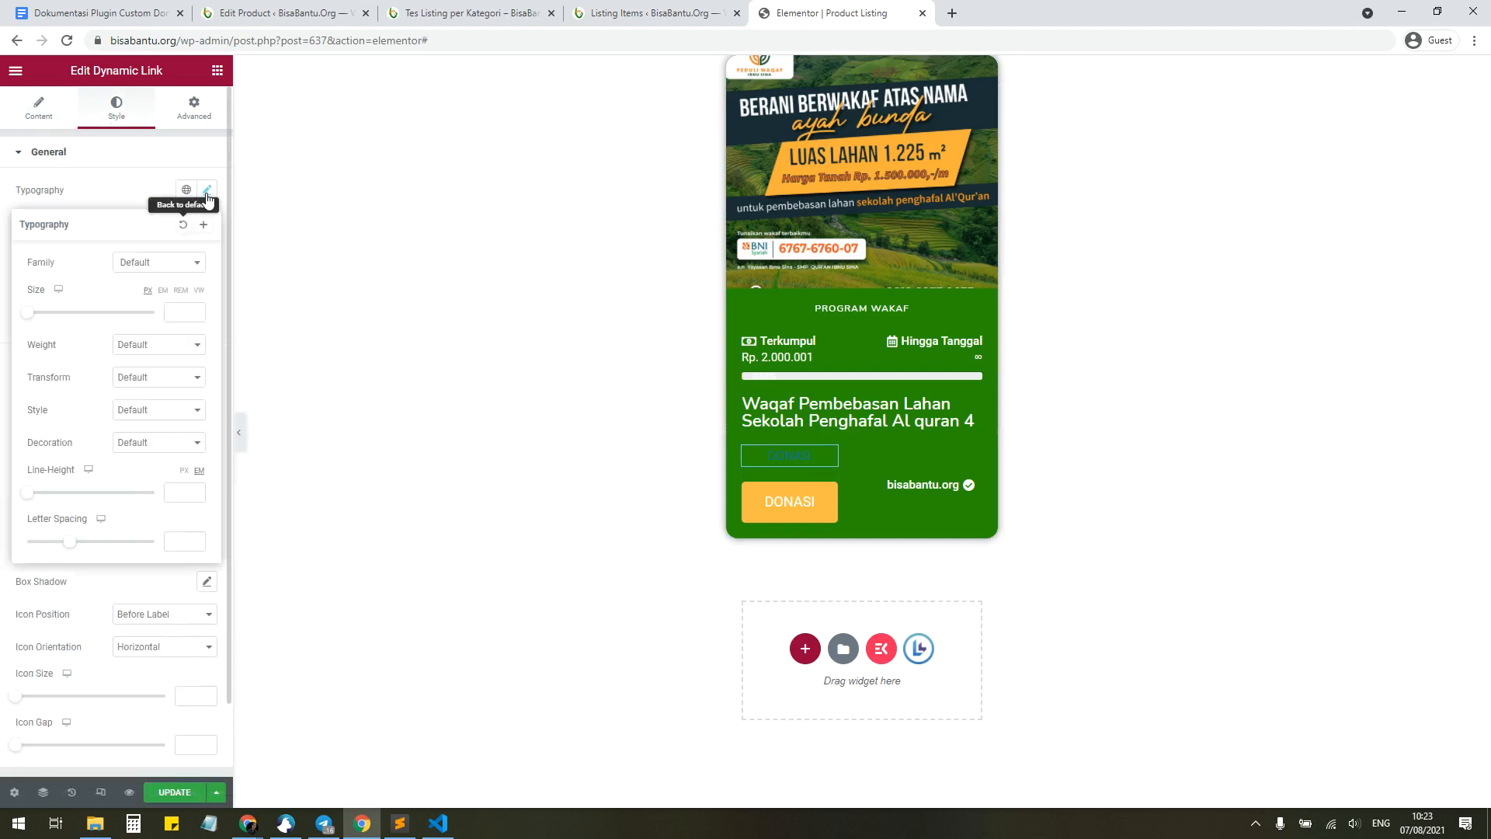
{"action": "left_click", "coordinate": [206, 190]}
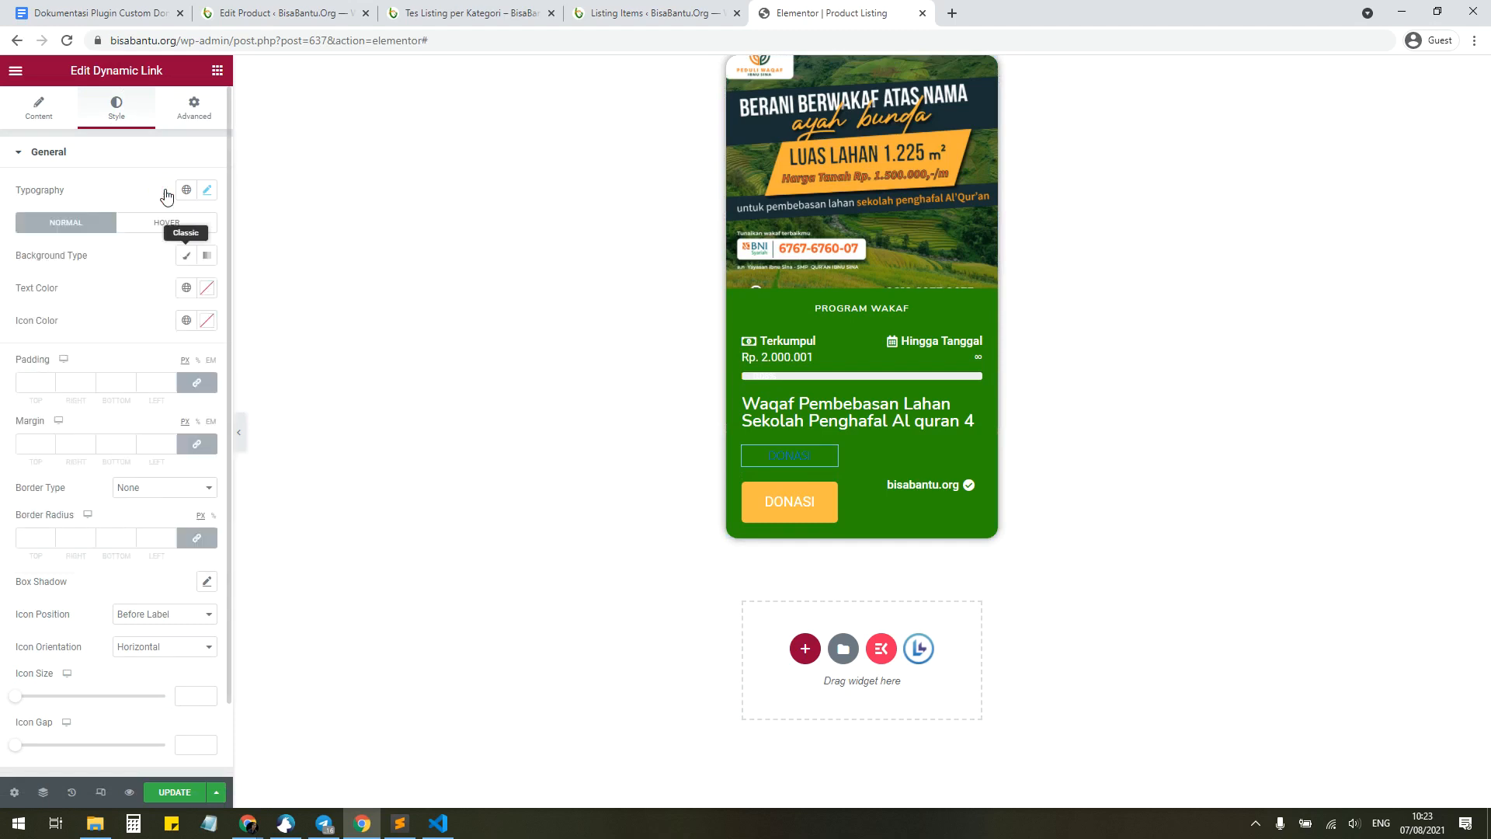
{"action": "left_click", "coordinate": [206, 288]}
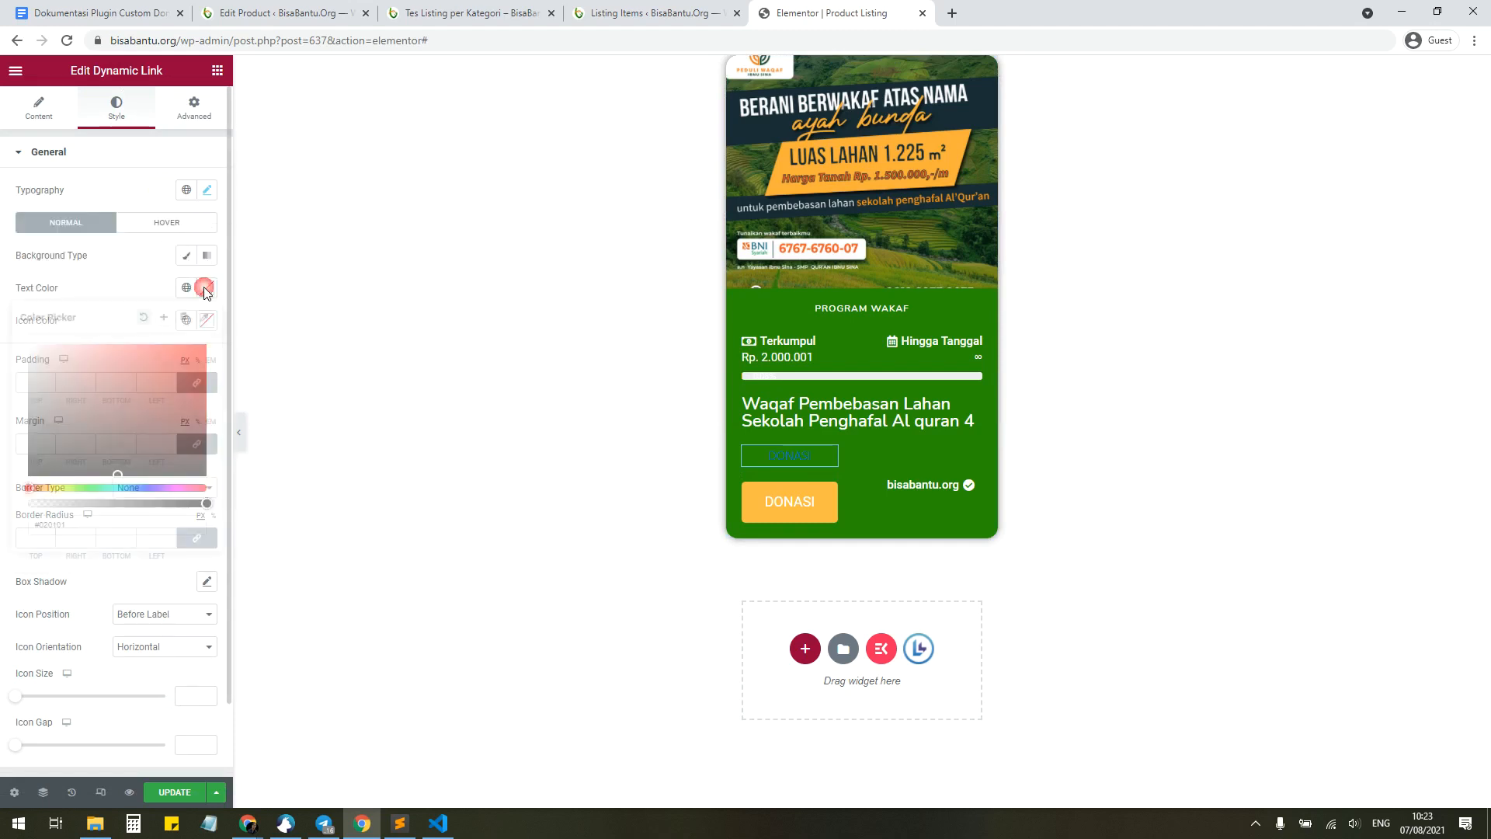
{"action": "left_click", "coordinate": [123, 290]}
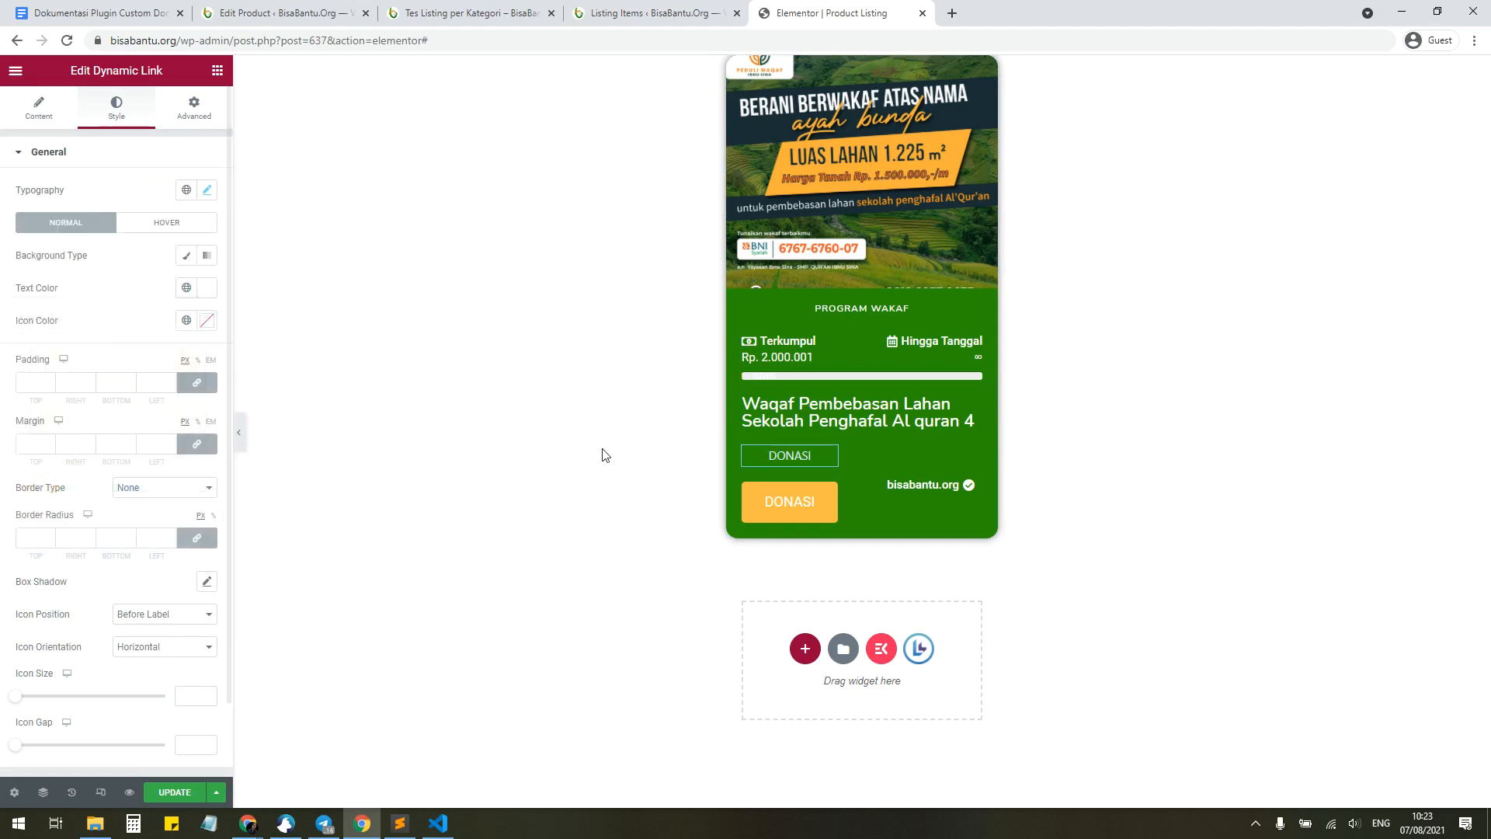
Step: Delete the dynamic link above the card's orange DONASI button
{"action": "left_click", "coordinate": [38, 106]}
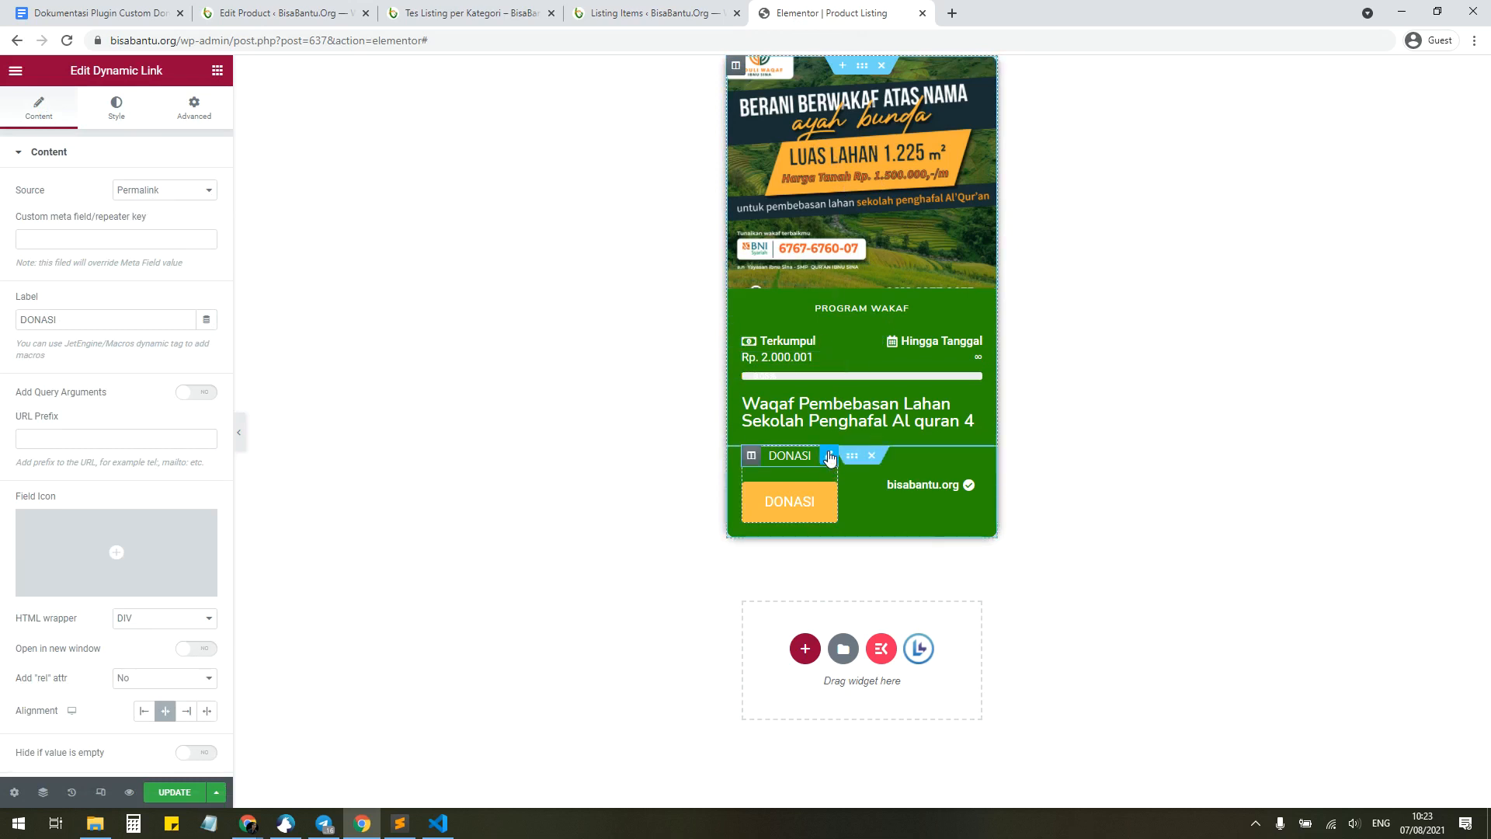
{"action": "right_click", "coordinate": [830, 458]}
{"action": "left_click", "coordinate": [879, 671]}
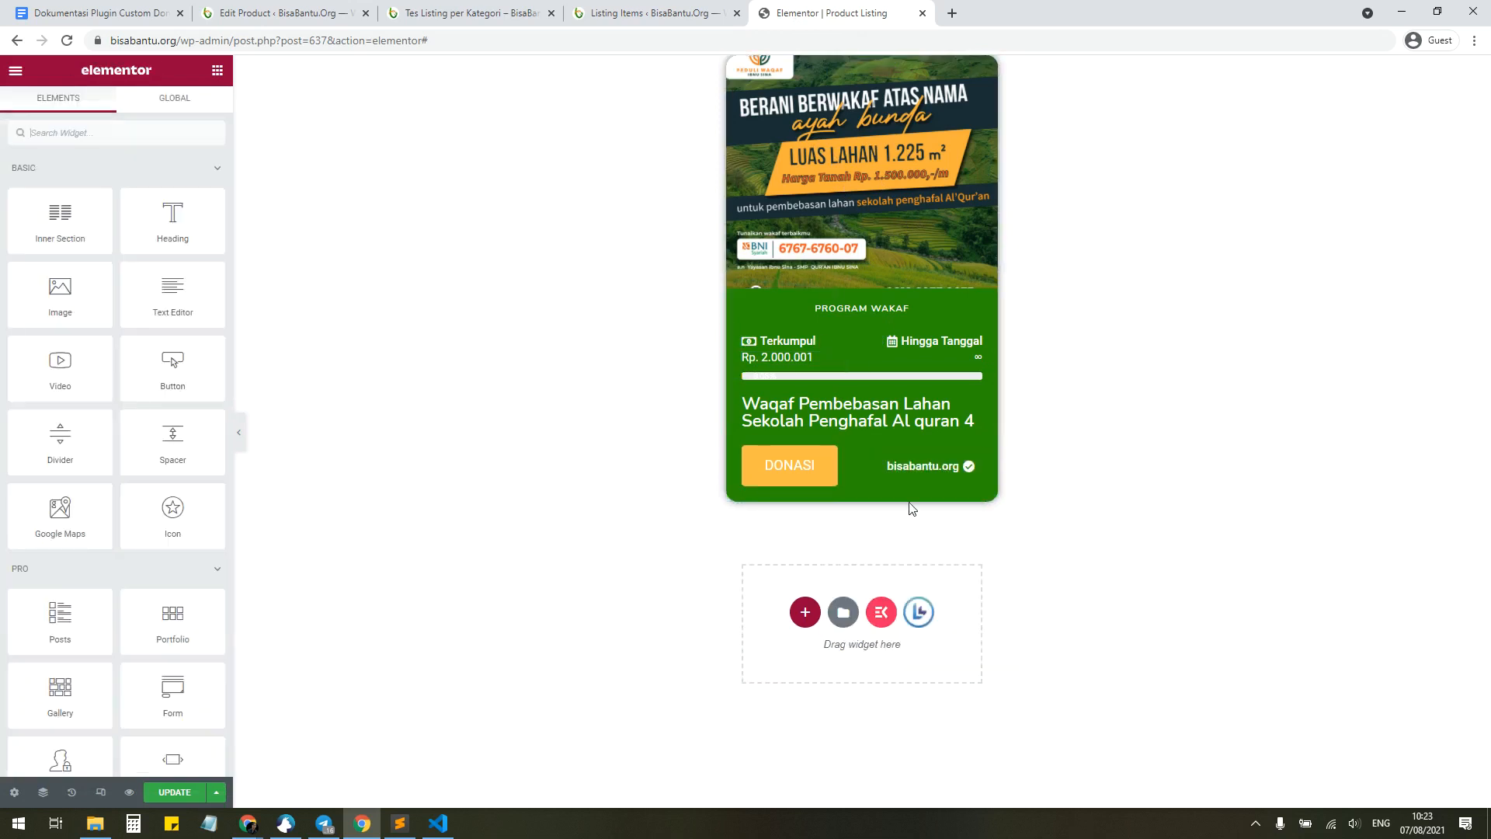
Step: Set the bisabantu.org button's font weight to 300 and save the Product Listing template
{"action": "left_click", "coordinate": [965, 466]}
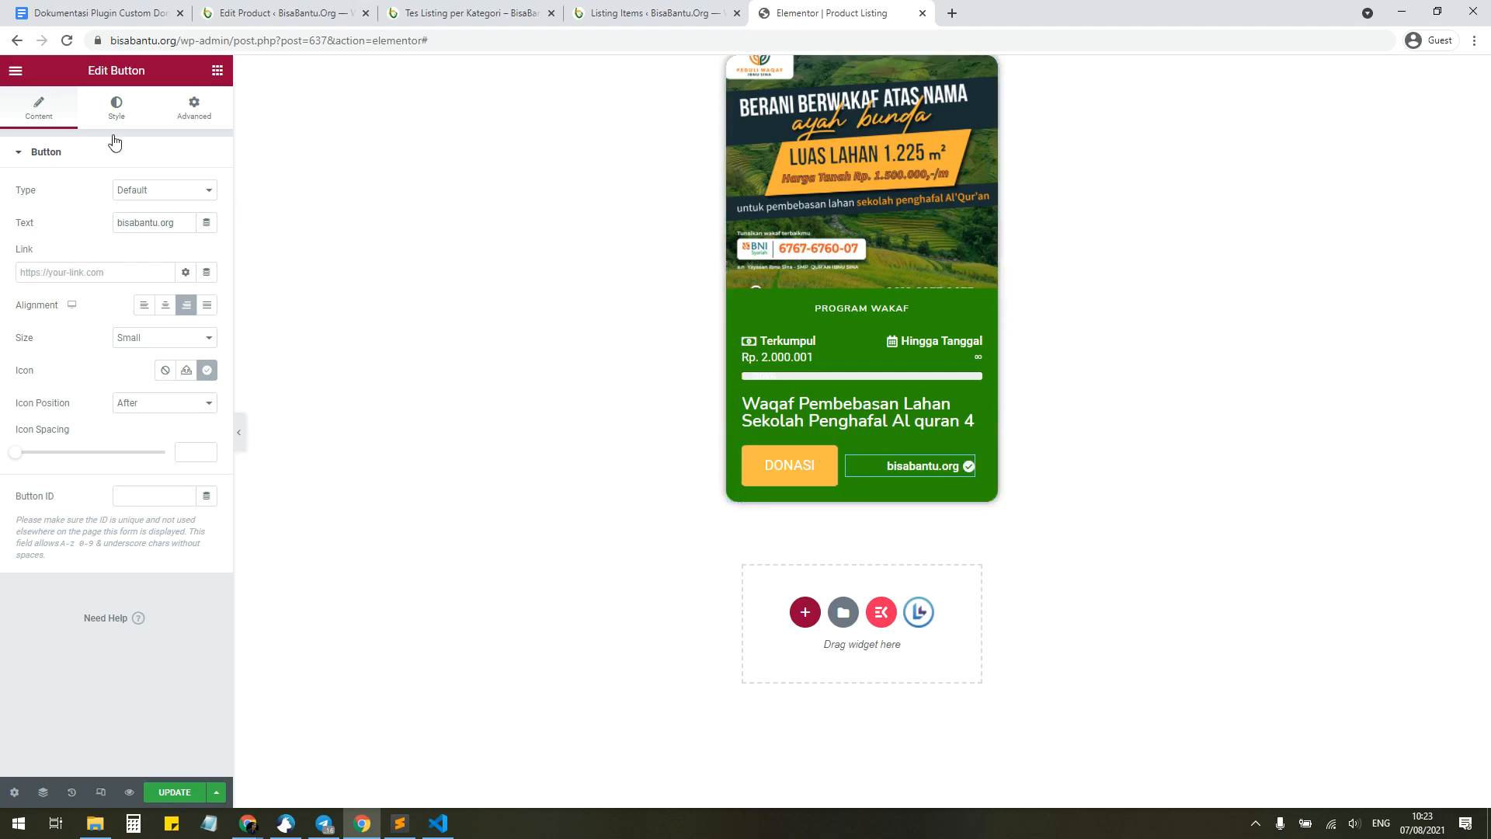
{"action": "left_click", "coordinate": [116, 107]}
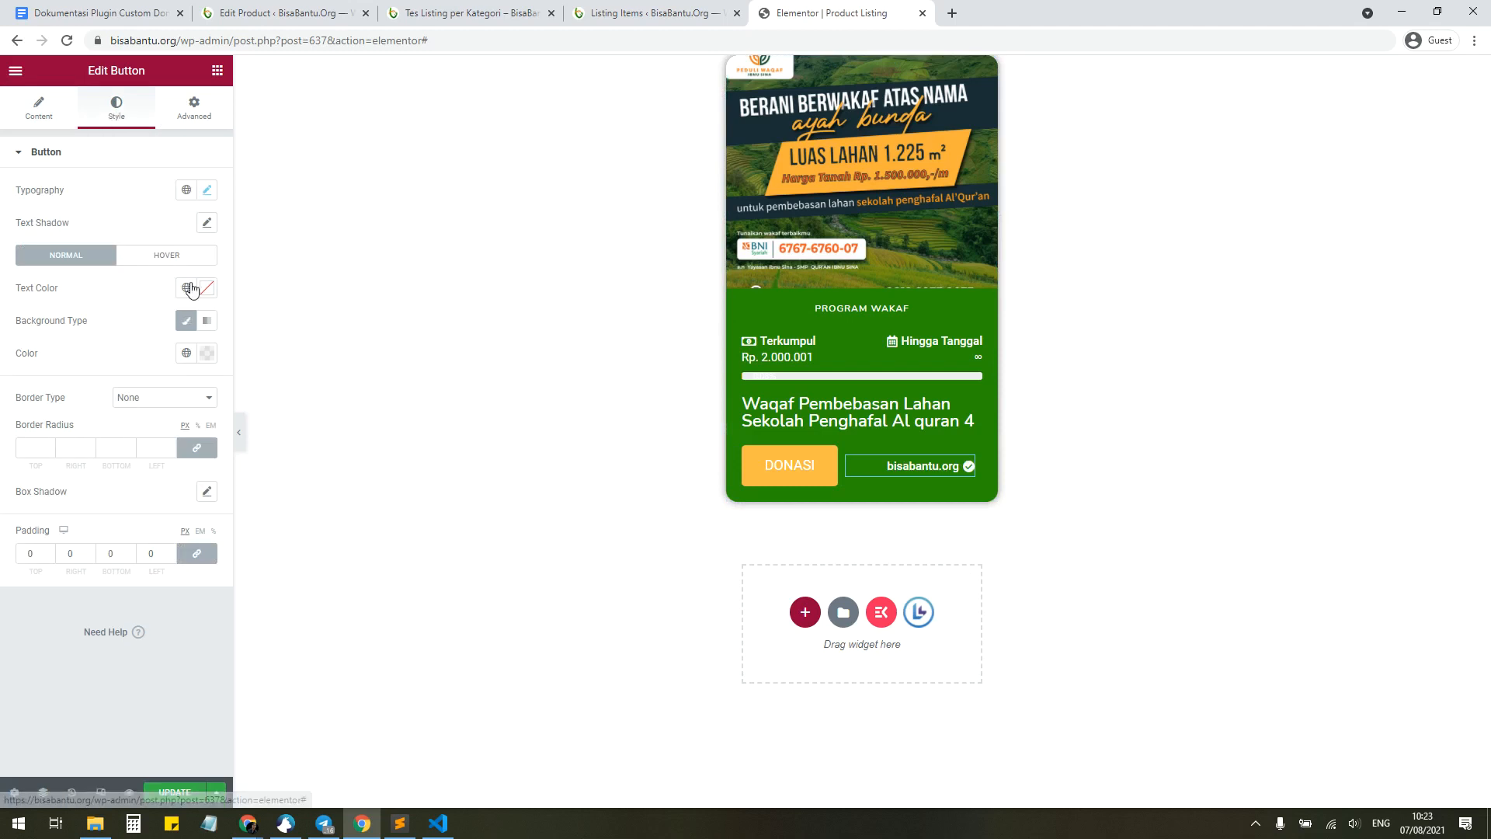
{"action": "left_click", "coordinate": [209, 190]}
{"action": "left_click", "coordinate": [165, 350]}
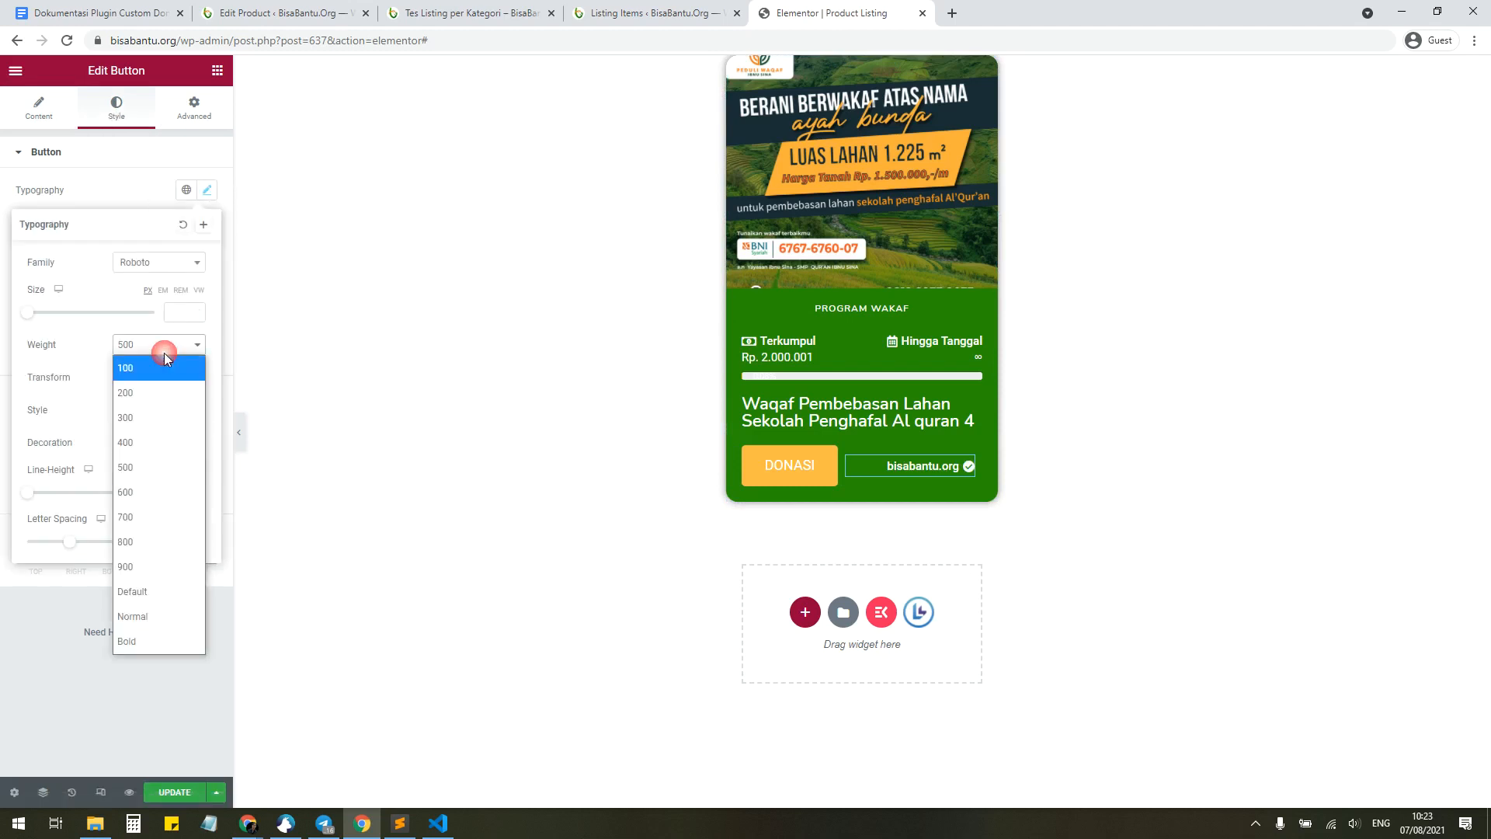
{"action": "left_click", "coordinate": [160, 436]}
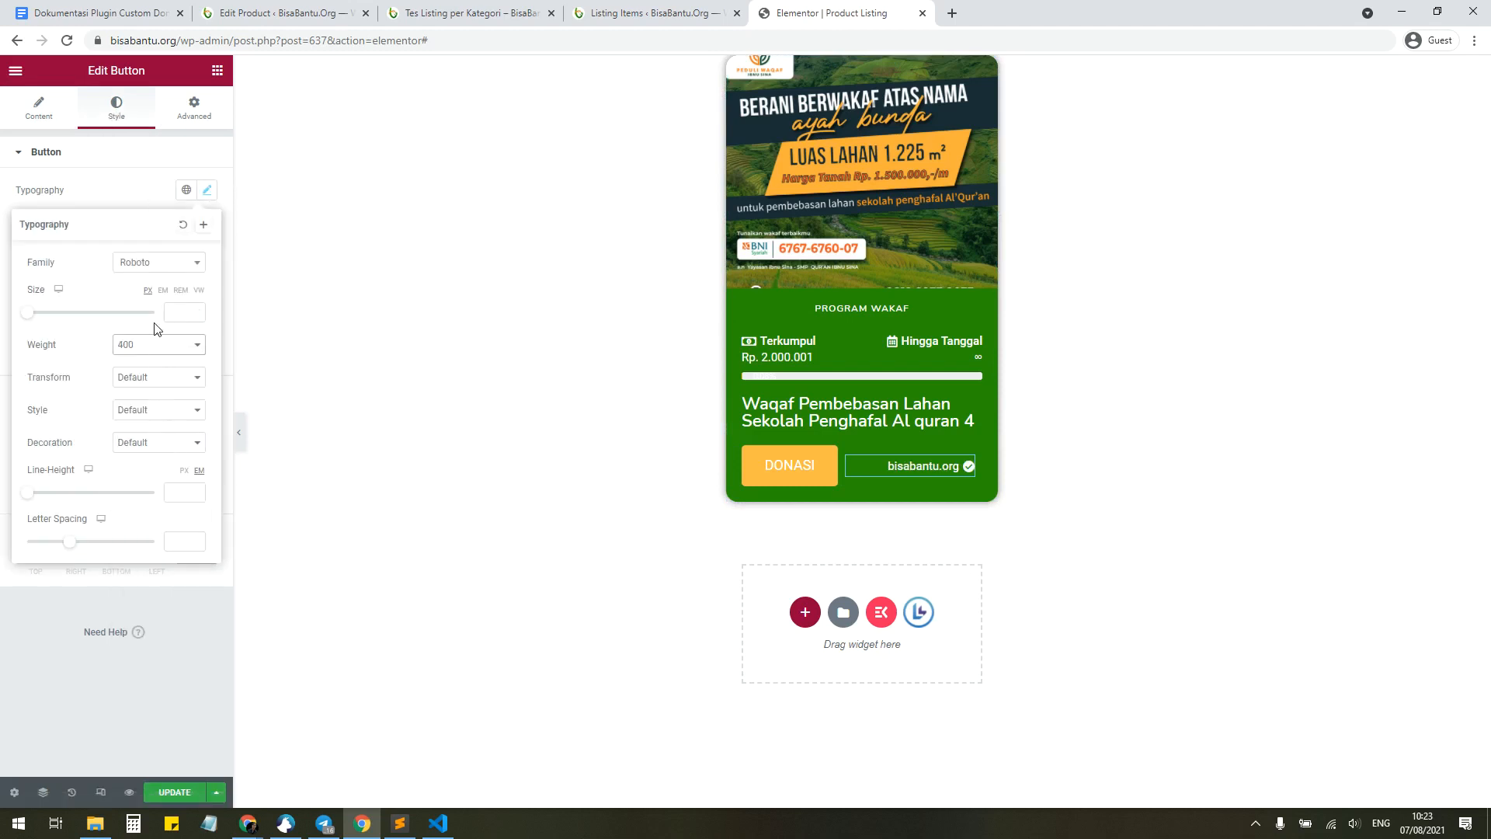
{"action": "left_click", "coordinate": [160, 343]}
{"action": "left_click", "coordinate": [146, 409]}
{"action": "left_click", "coordinate": [1182, 484]}
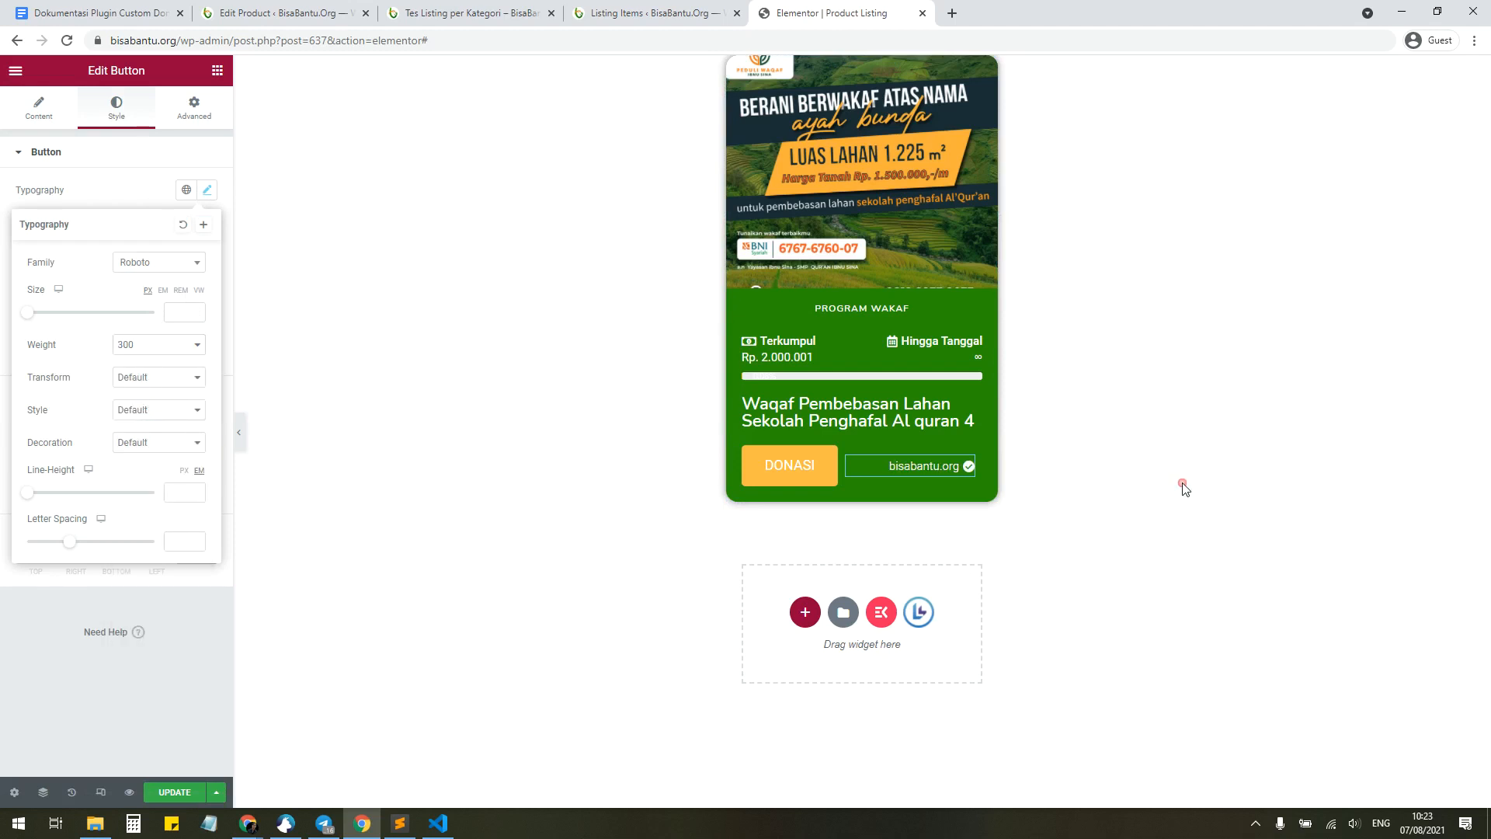
{"action": "left_click", "coordinate": [687, 592]}
{"action": "left_click", "coordinate": [175, 792]}
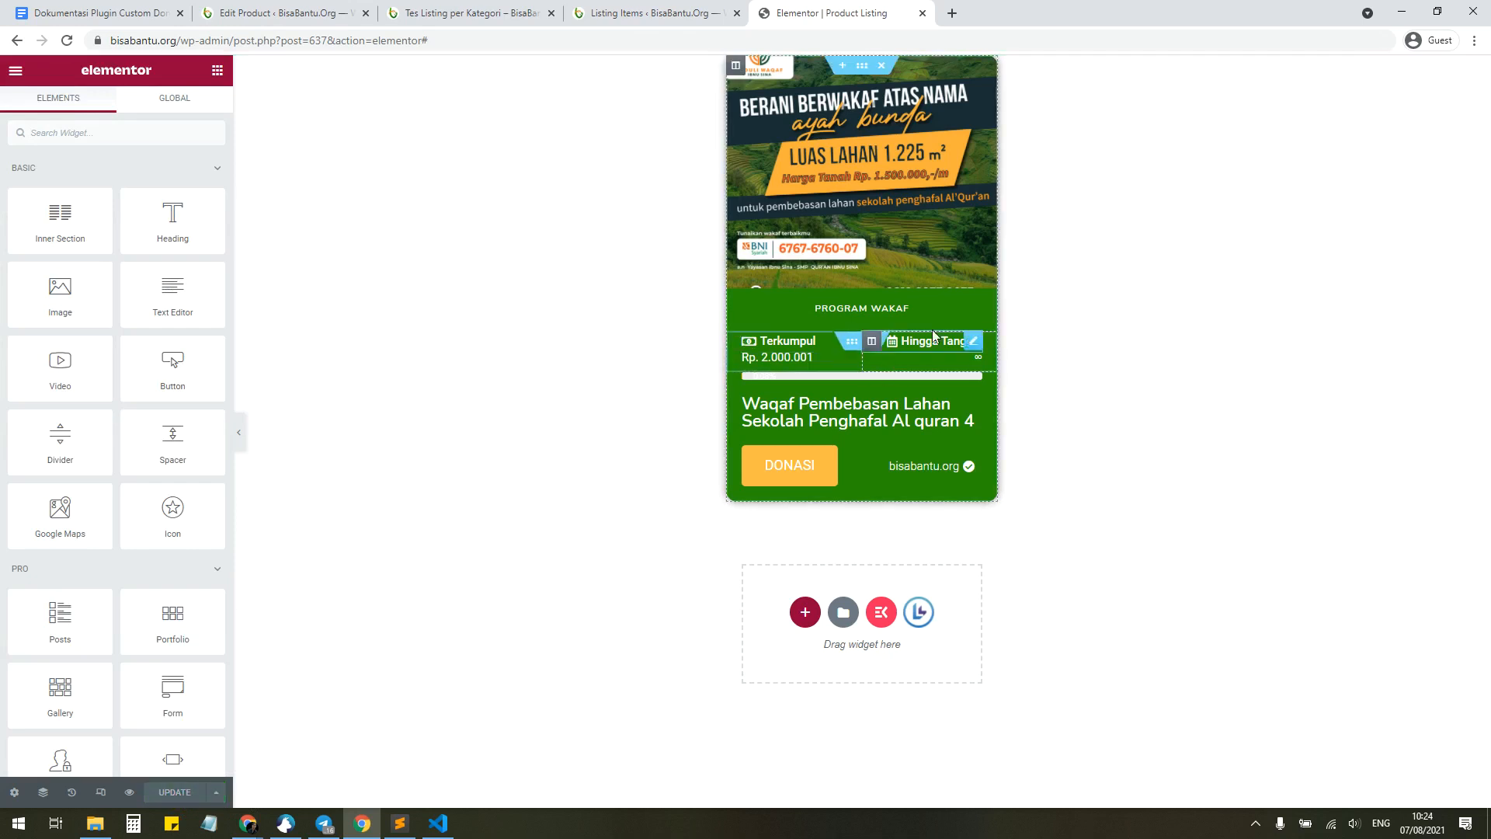
Step: Review the donation shortcode list in the documentation and the Nilai target donasi value in the product's Donasi settings
{"action": "key", "text": "ctrl+1"}
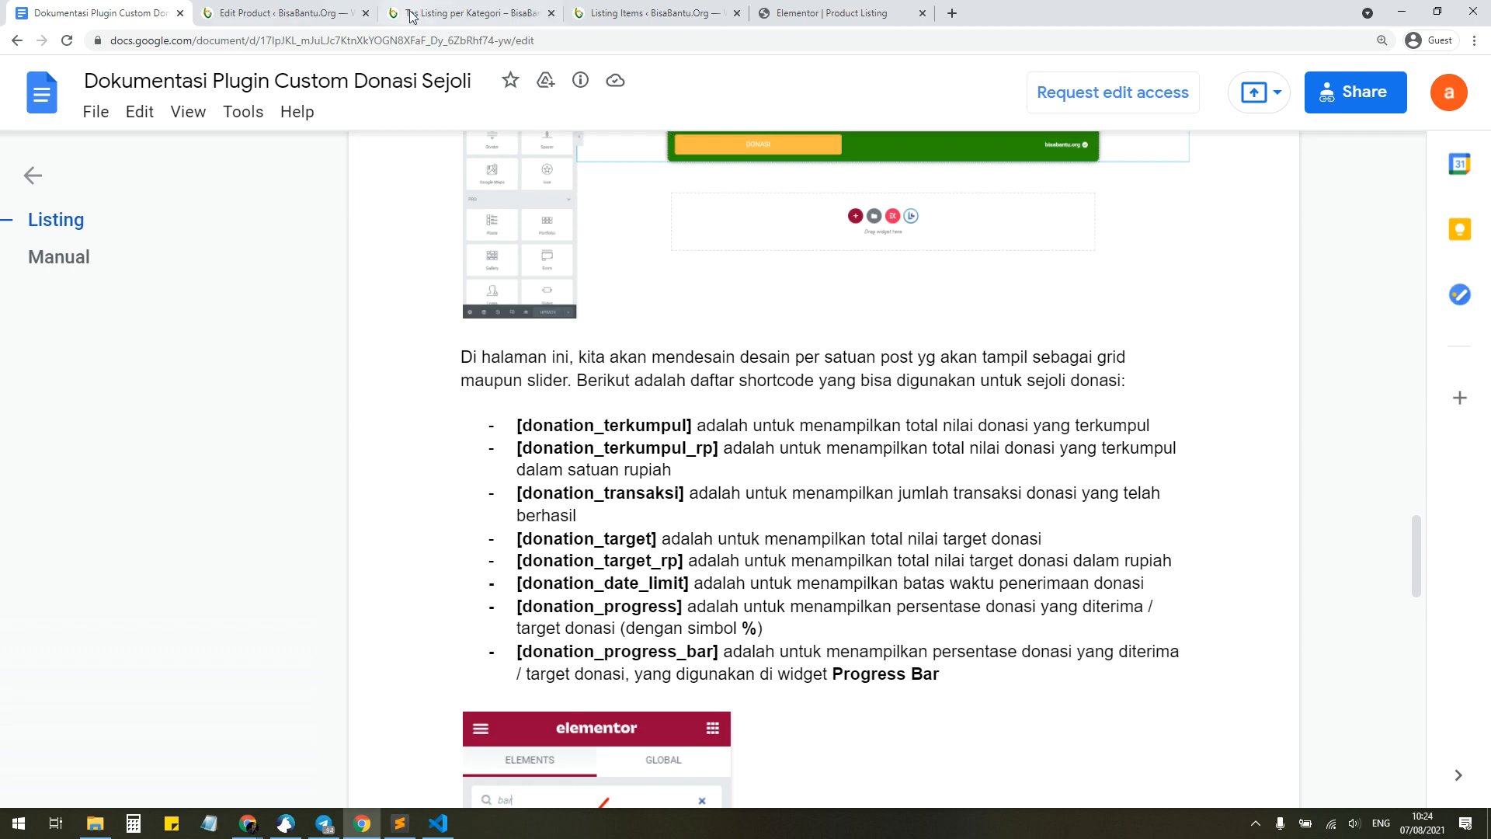
{"action": "left_click", "coordinate": [288, 12]}
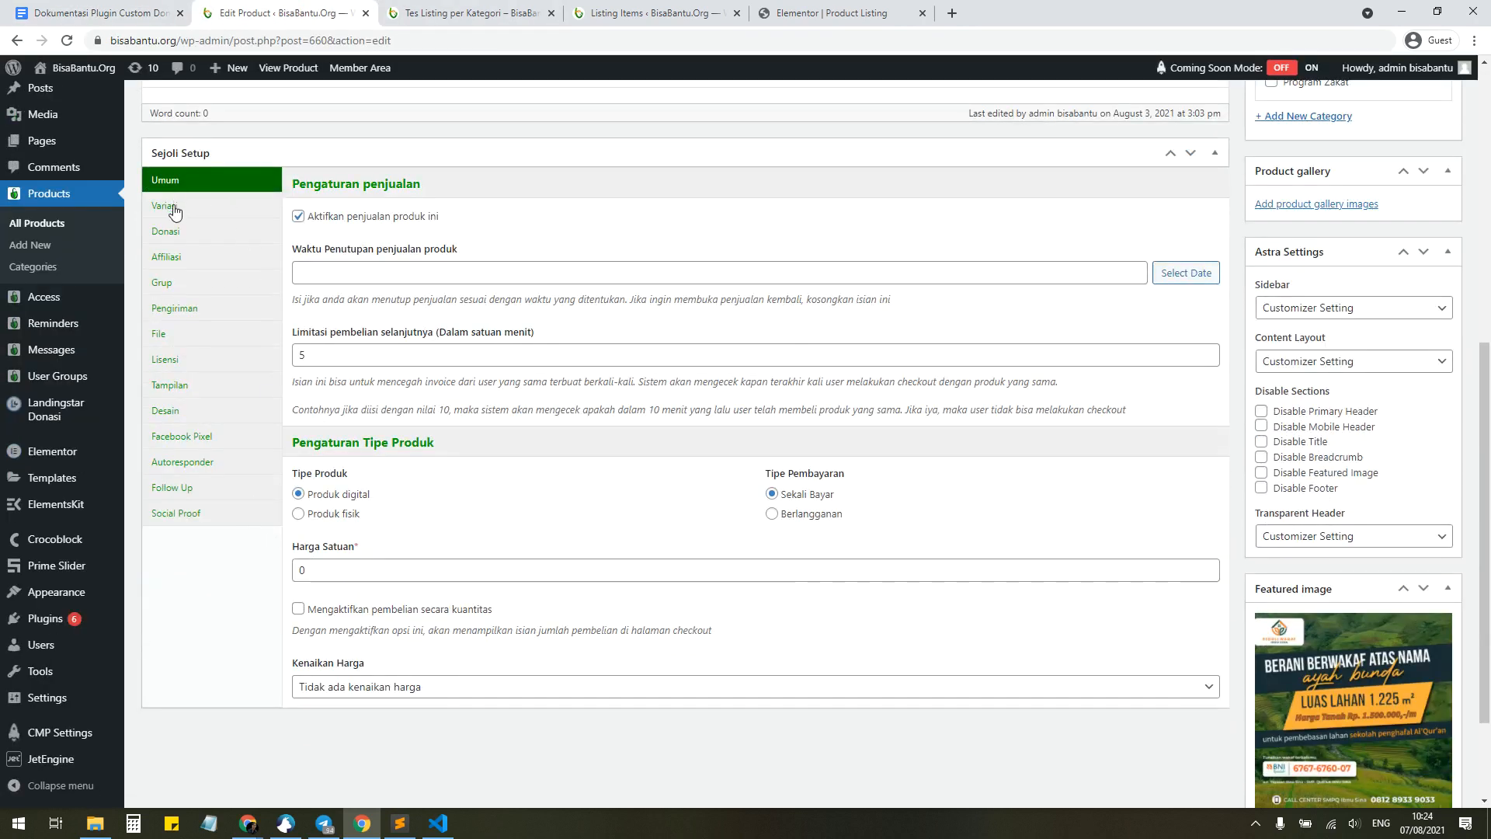
{"action": "left_click", "coordinate": [167, 229]}
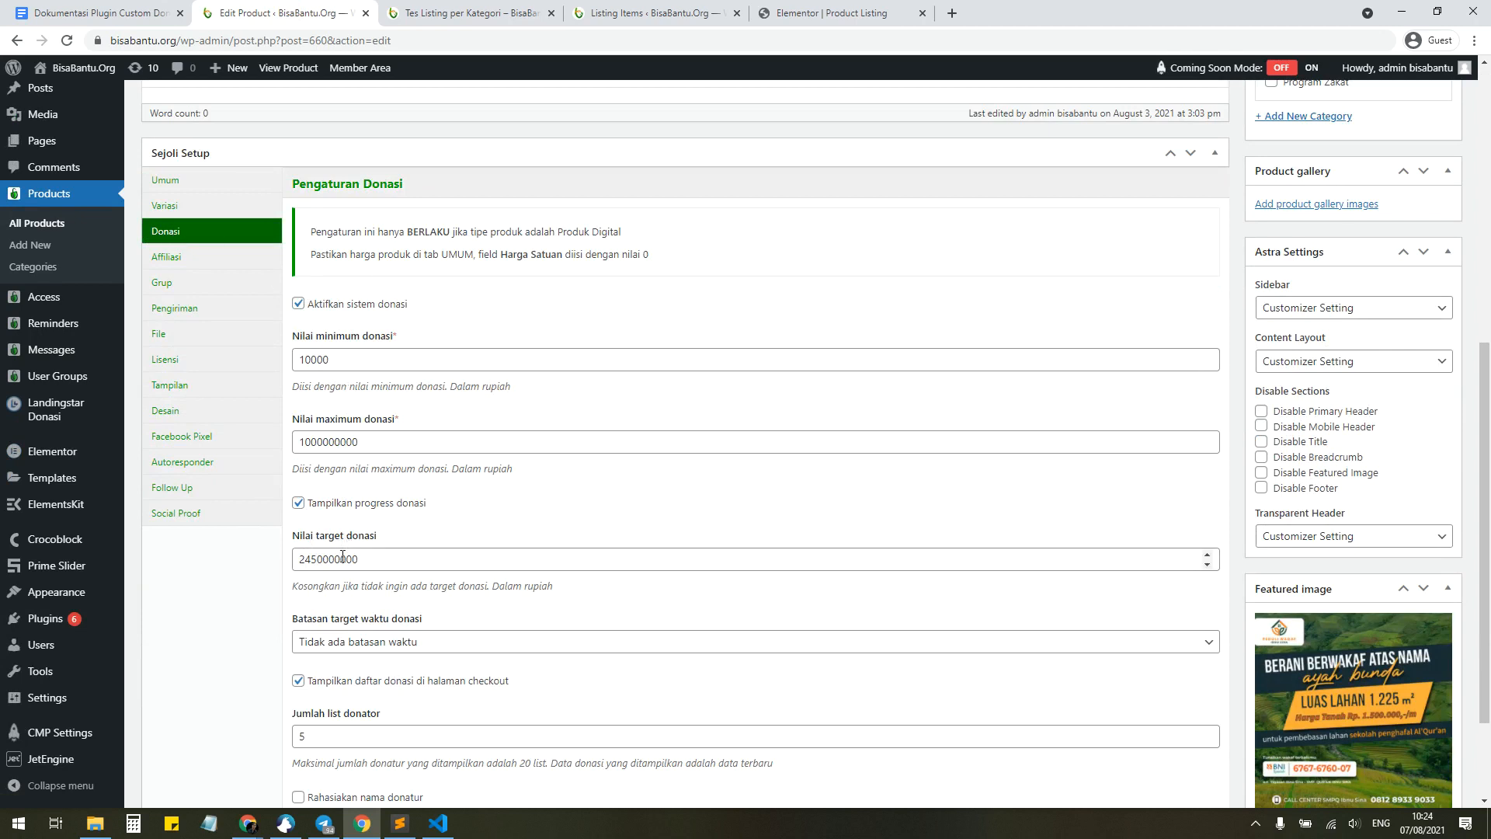
{"action": "left_click_drag", "start_coordinate": [378, 564], "coordinate": [243, 572]}
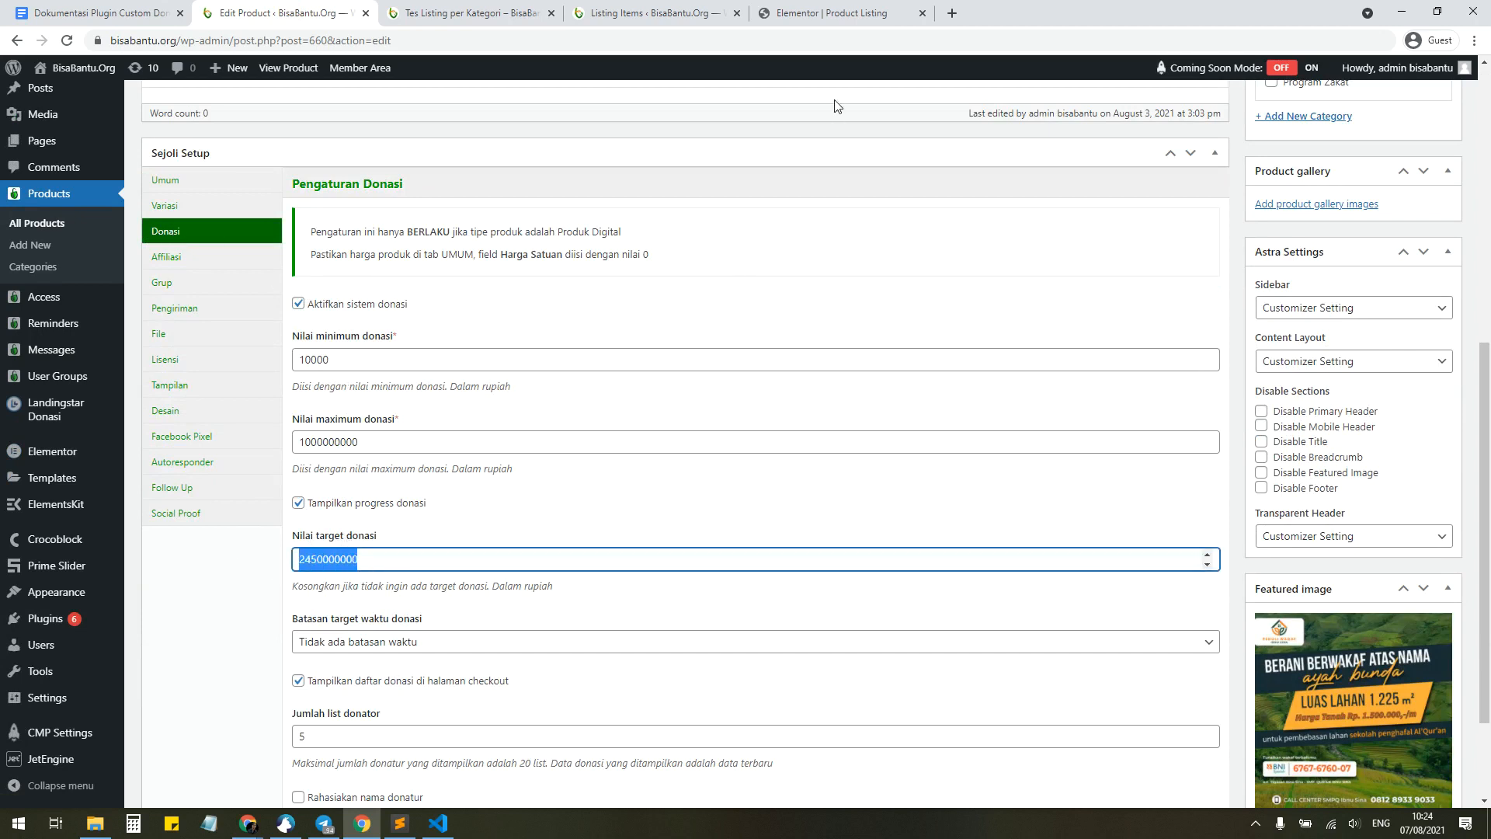
Step: Compare the card's Hingga Tanggal value with the [donation_date_limit] description and the product's Batasan target waktu donasi setting
{"action": "left_click", "coordinate": [832, 14]}
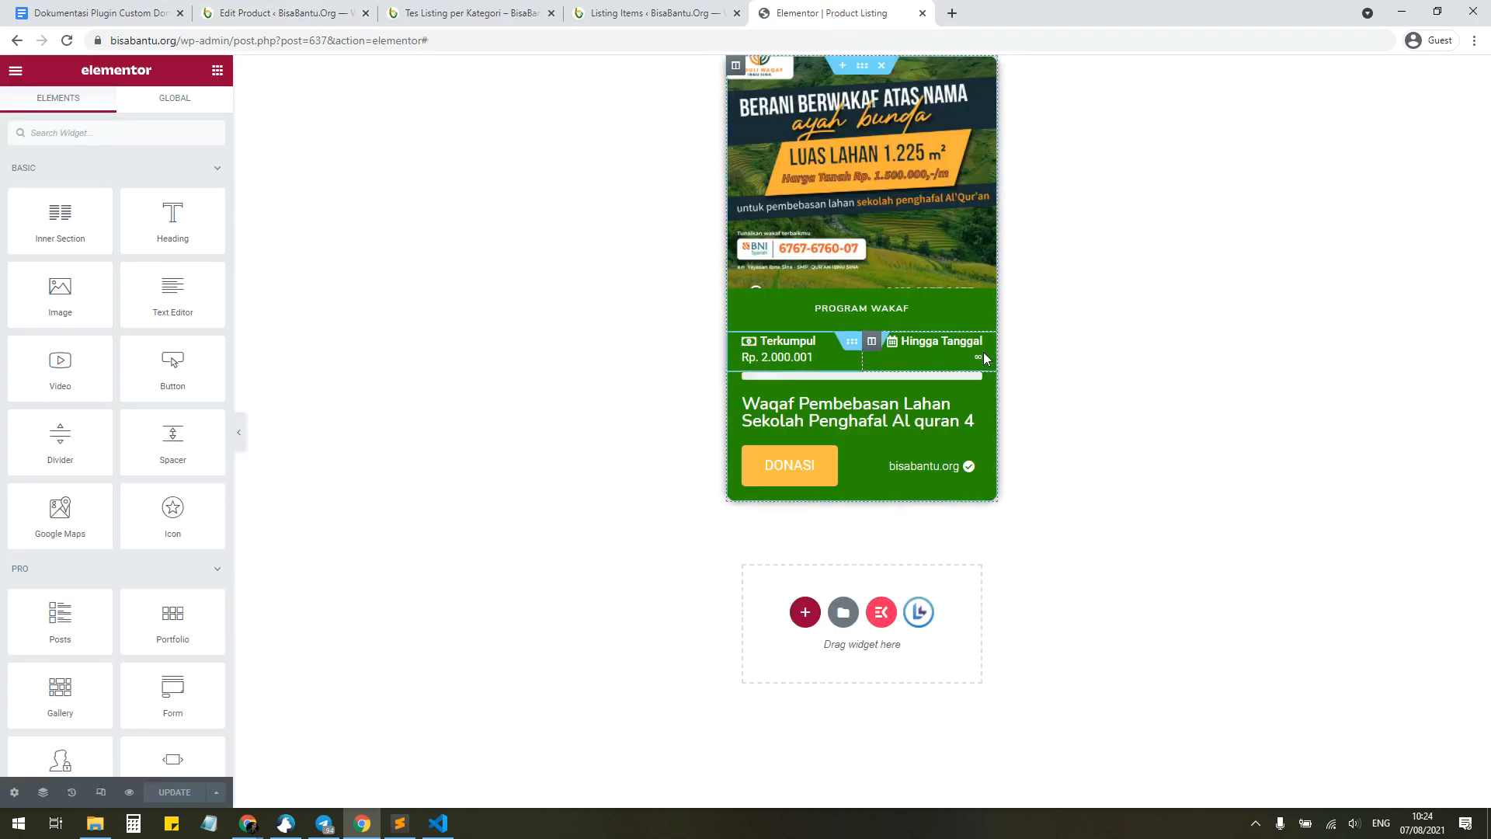
{"action": "left_click", "coordinate": [131, 17]}
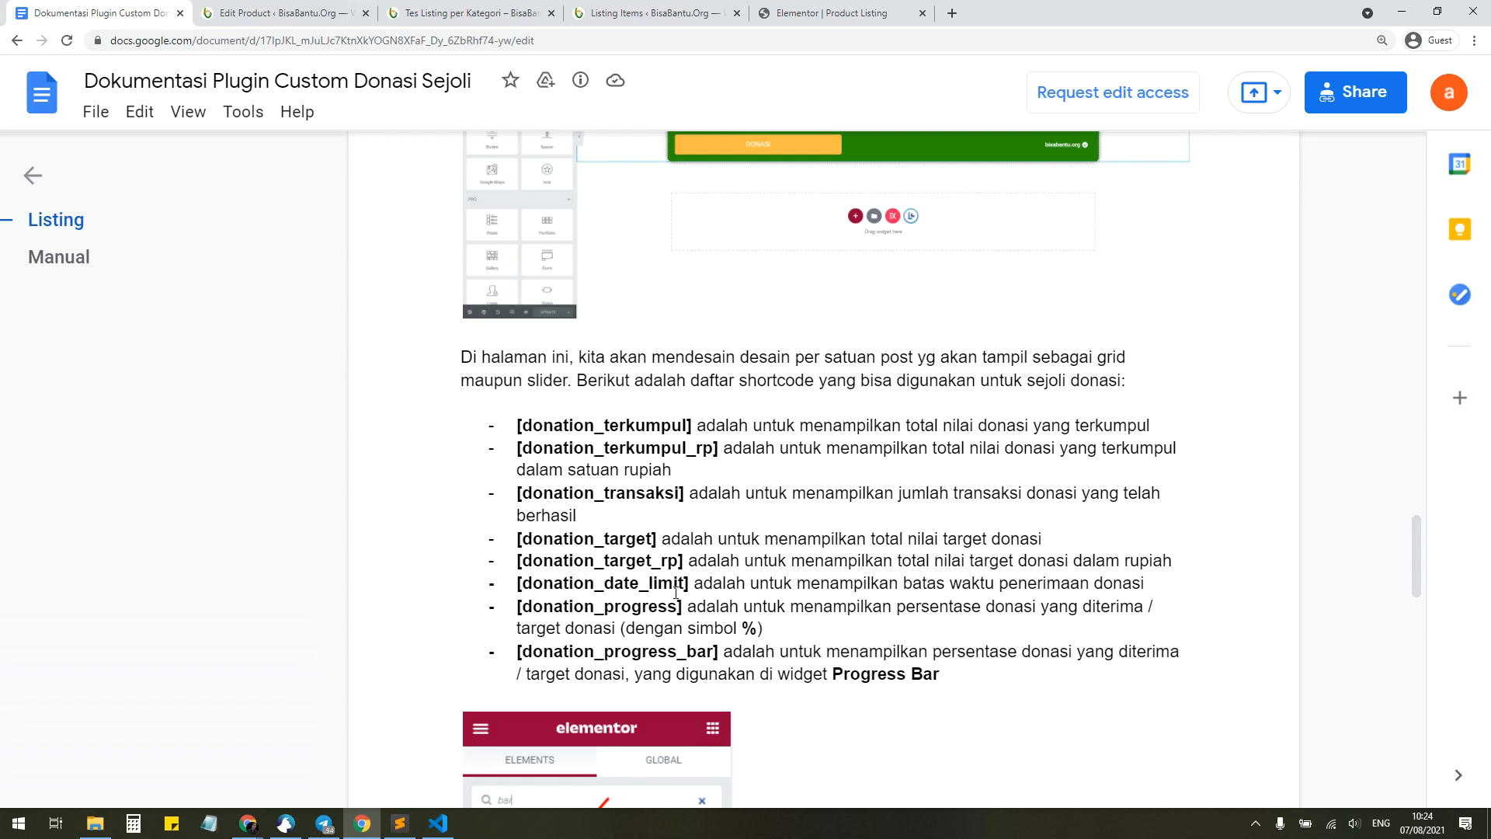
{"action": "left_click", "coordinate": [470, 13]}
{"action": "left_click", "coordinate": [284, 13]}
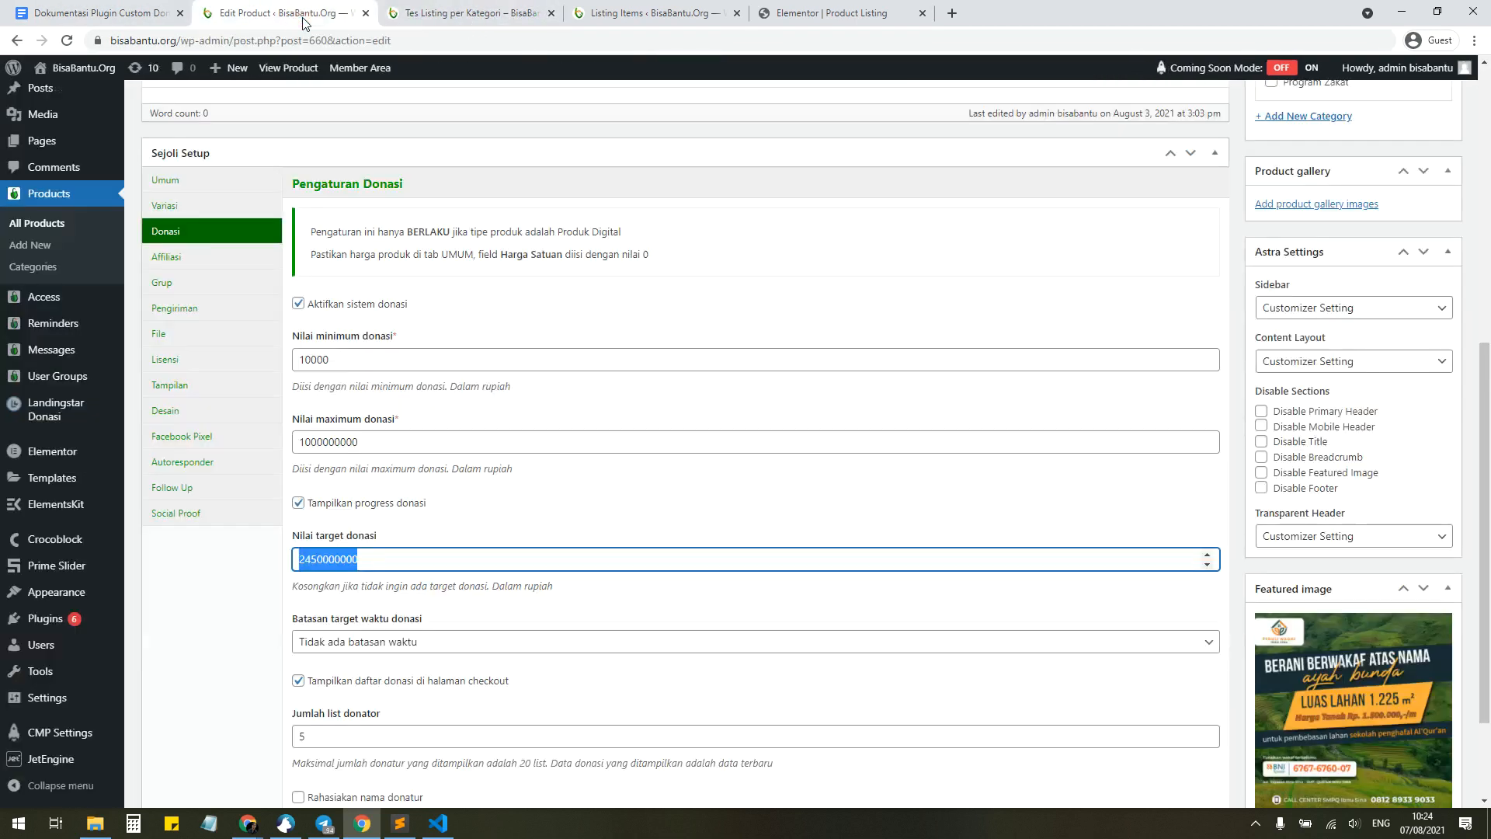
{"action": "scroll", "coordinate": [373, 453], "scroll_direction": "down", "scroll_amount": 3}
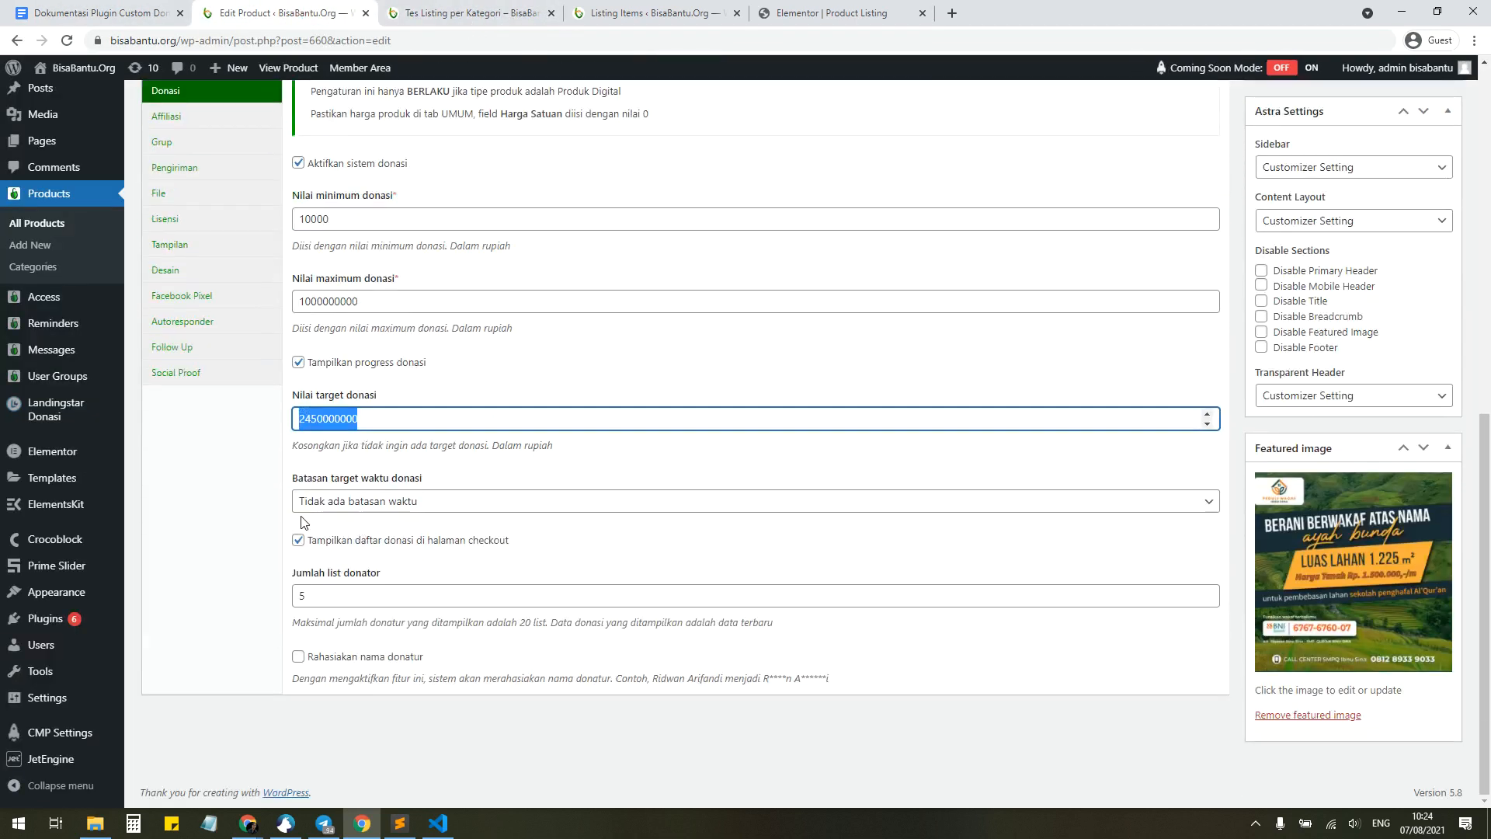
{"action": "left_click", "coordinate": [847, 18]}
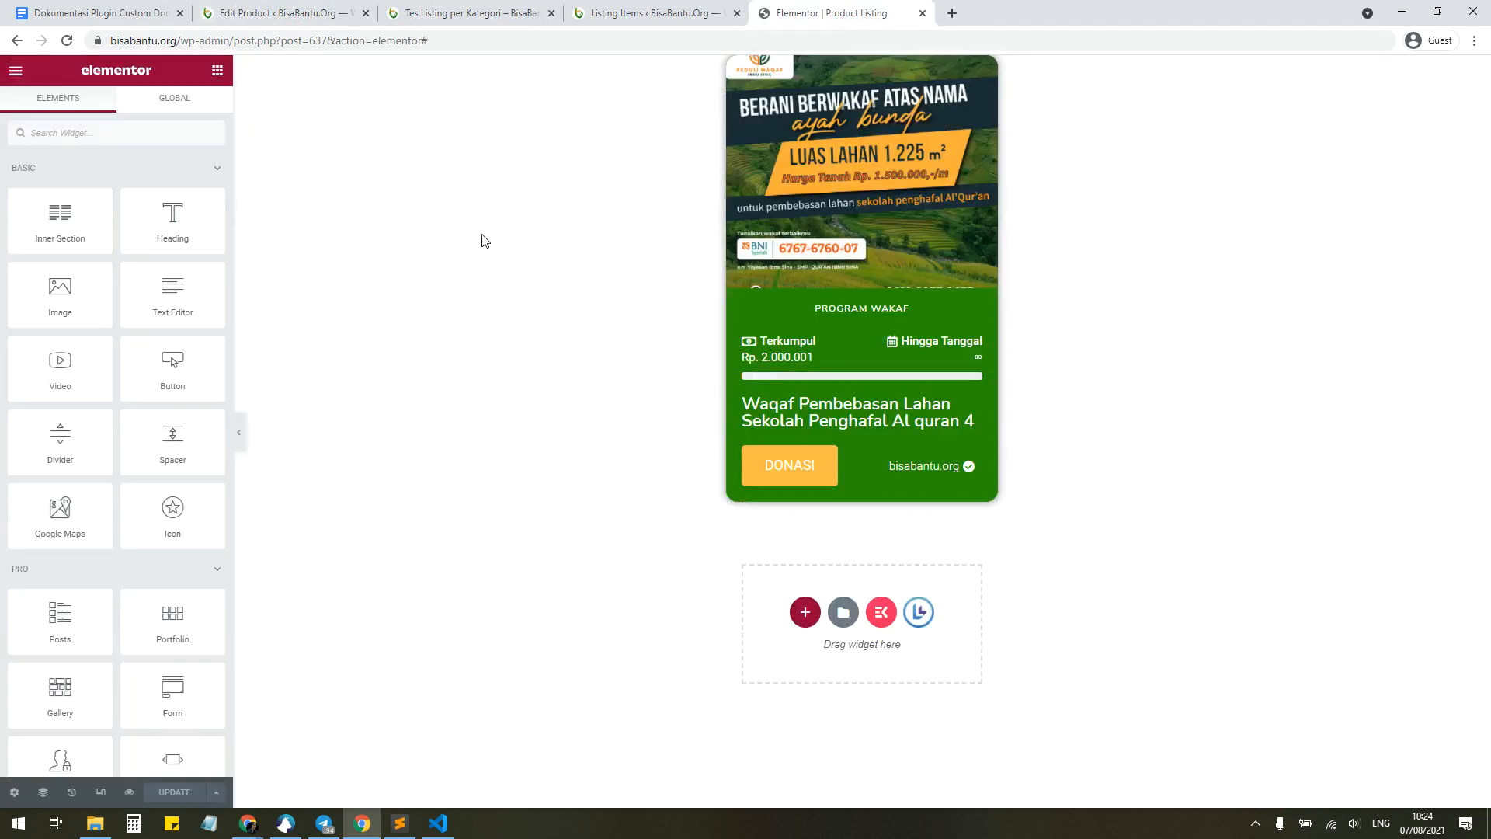
{"action": "left_click", "coordinate": [298, 22]}
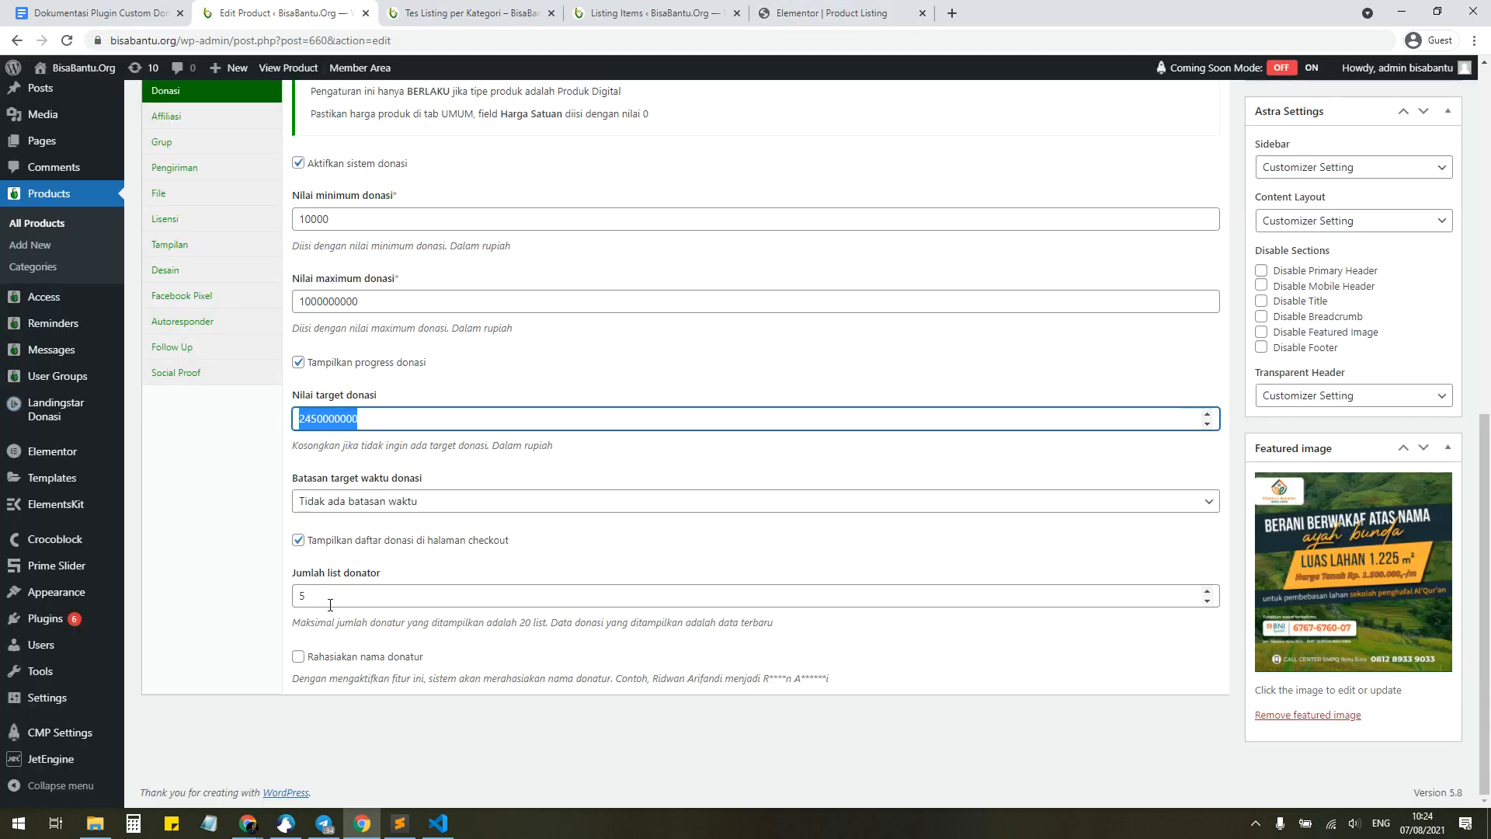
{"action": "left_click", "coordinate": [454, 14]}
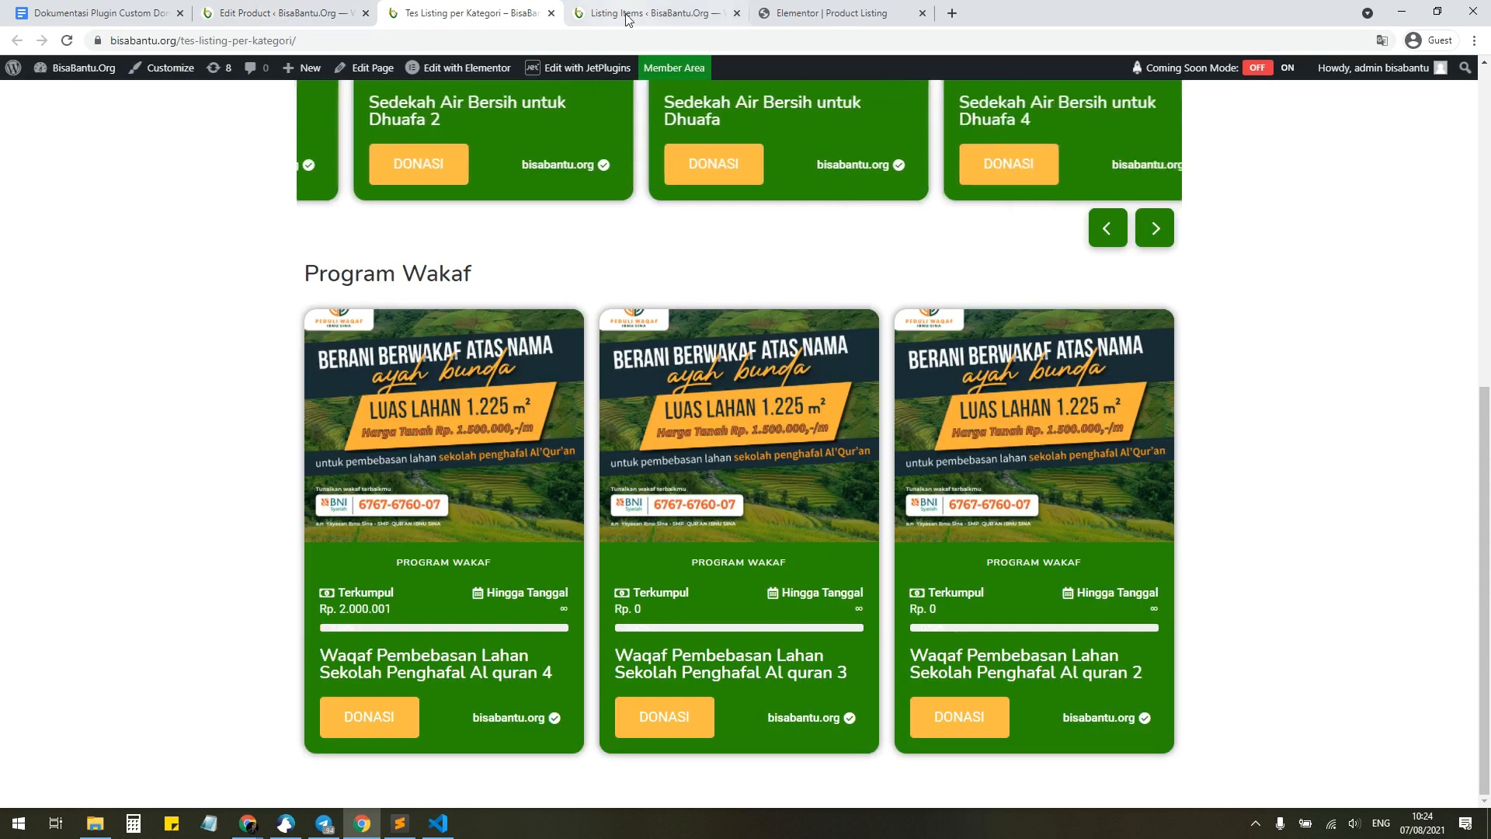
{"action": "left_click", "coordinate": [627, 16]}
{"action": "left_click", "coordinate": [97, 13]}
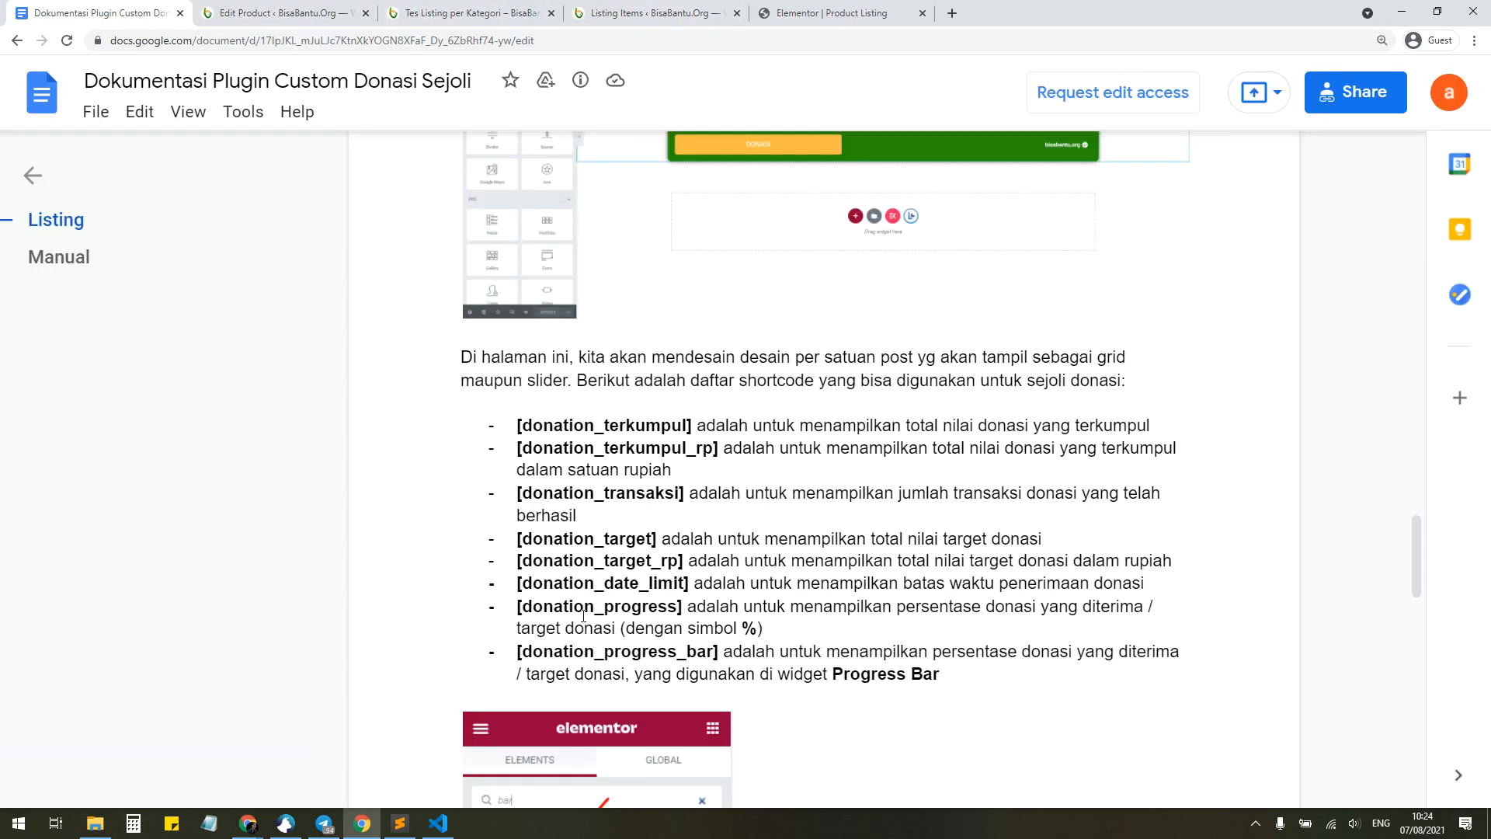
Step: Add a Heading widget above PROGRAM WAKAF on the card and copy the [donation_progress] shortcode from the documentation
{"action": "left_click", "coordinate": [815, 14]}
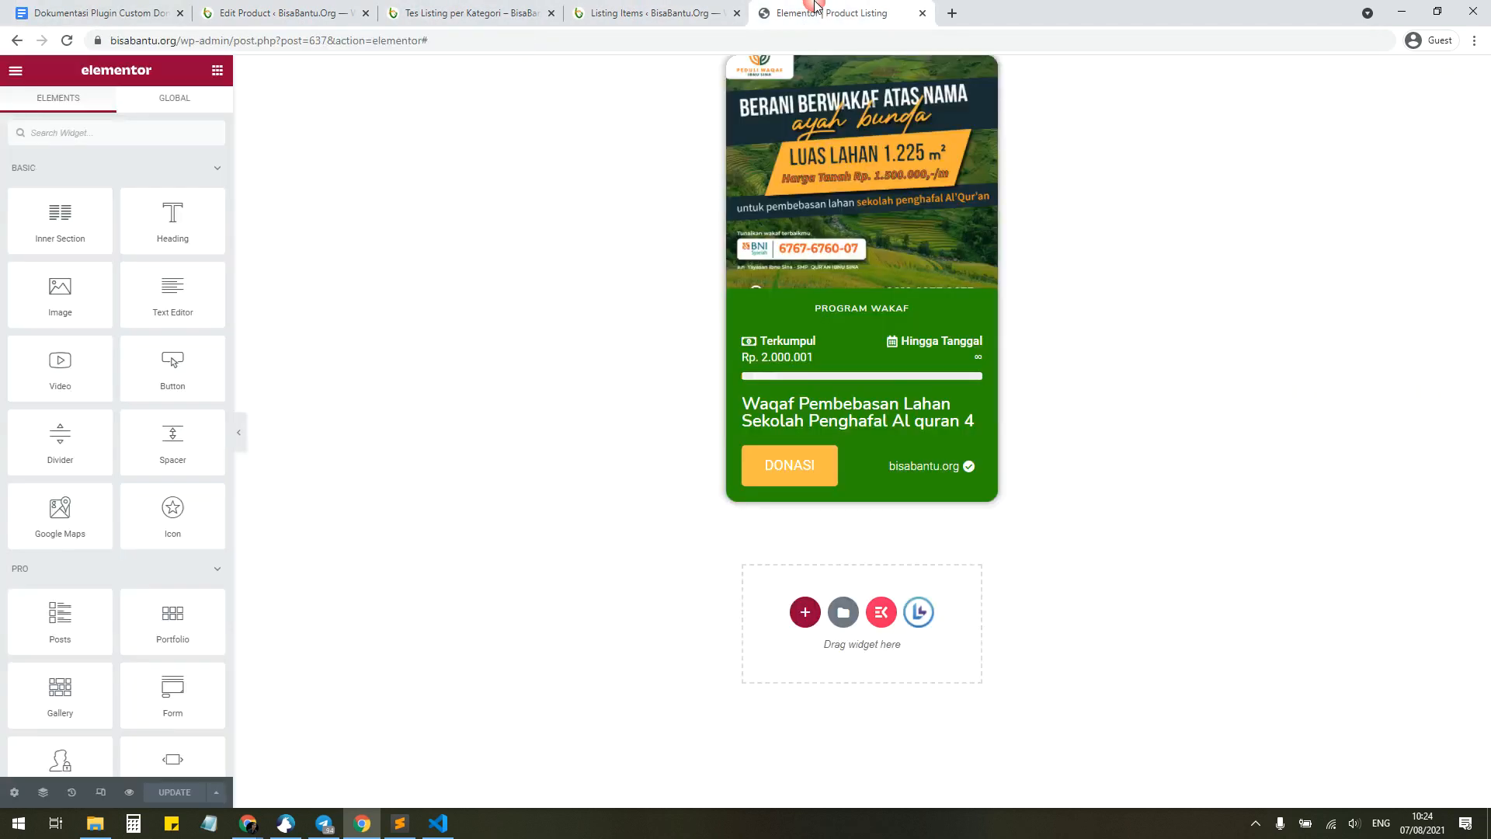
{"action": "left_click_drag", "start_coordinate": [167, 221], "coordinate": [932, 271]}
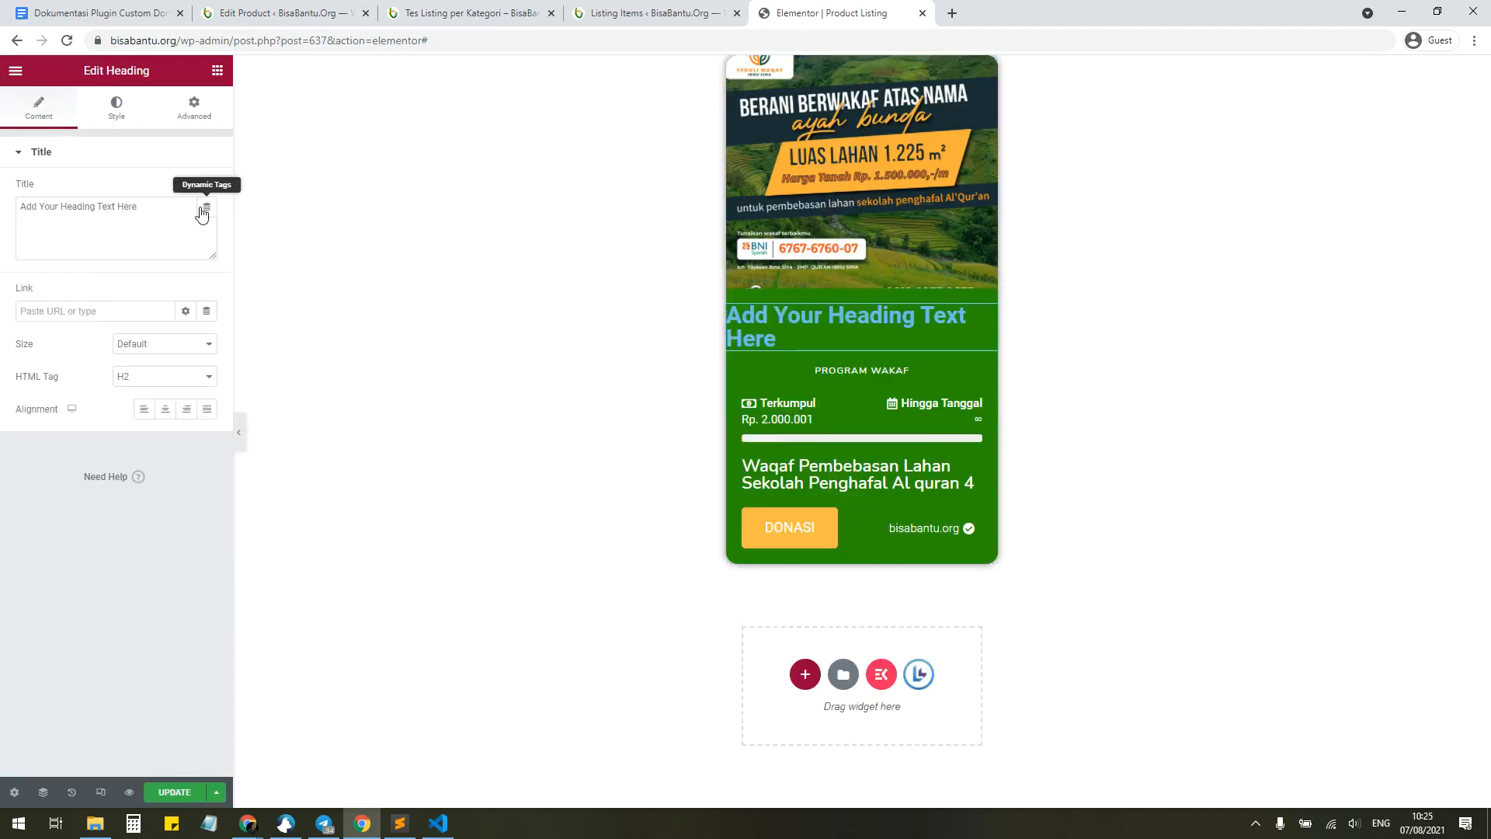
{"action": "left_click", "coordinate": [97, 13]}
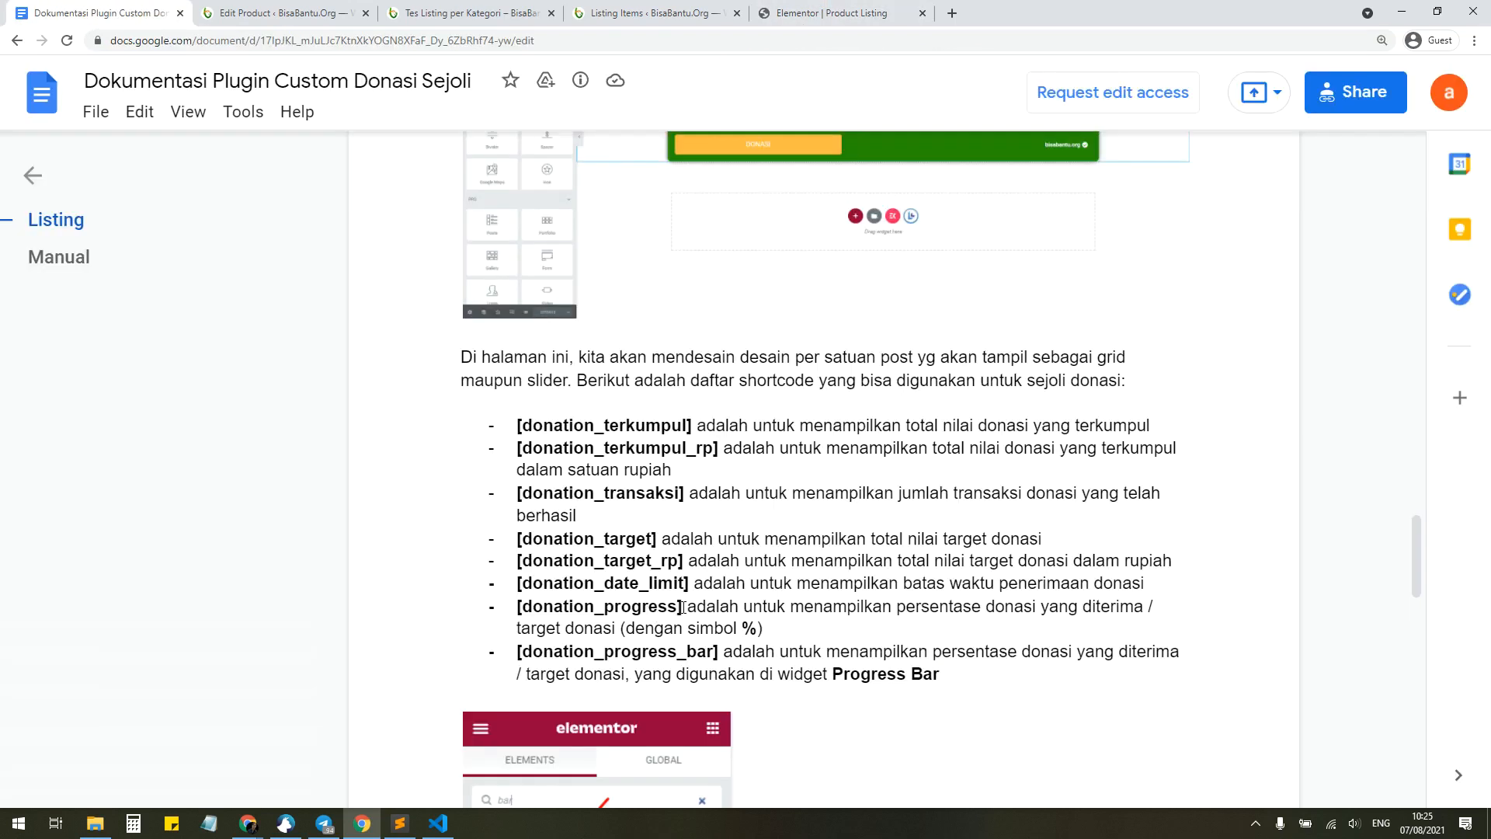
{"action": "left_click_drag", "start_coordinate": [682, 606], "coordinate": [515, 607]}
{"action": "key", "text": "ctrl+c"}
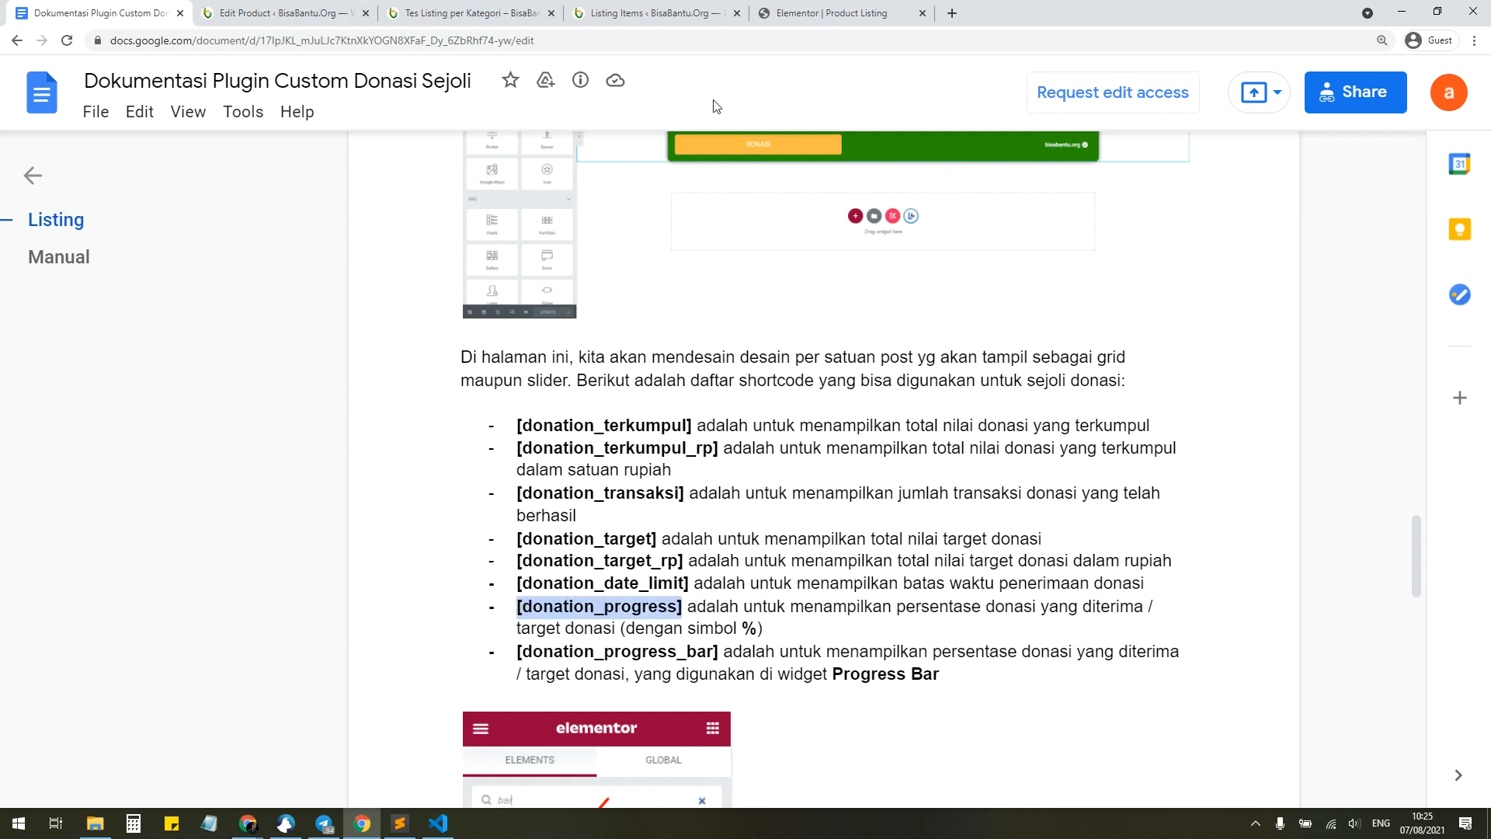
Step: Link the new heading's title to the Shortcode dynamic tag with [donation_progress]
{"action": "left_click", "coordinate": [796, 13]}
{"action": "left_click", "coordinate": [207, 207]}
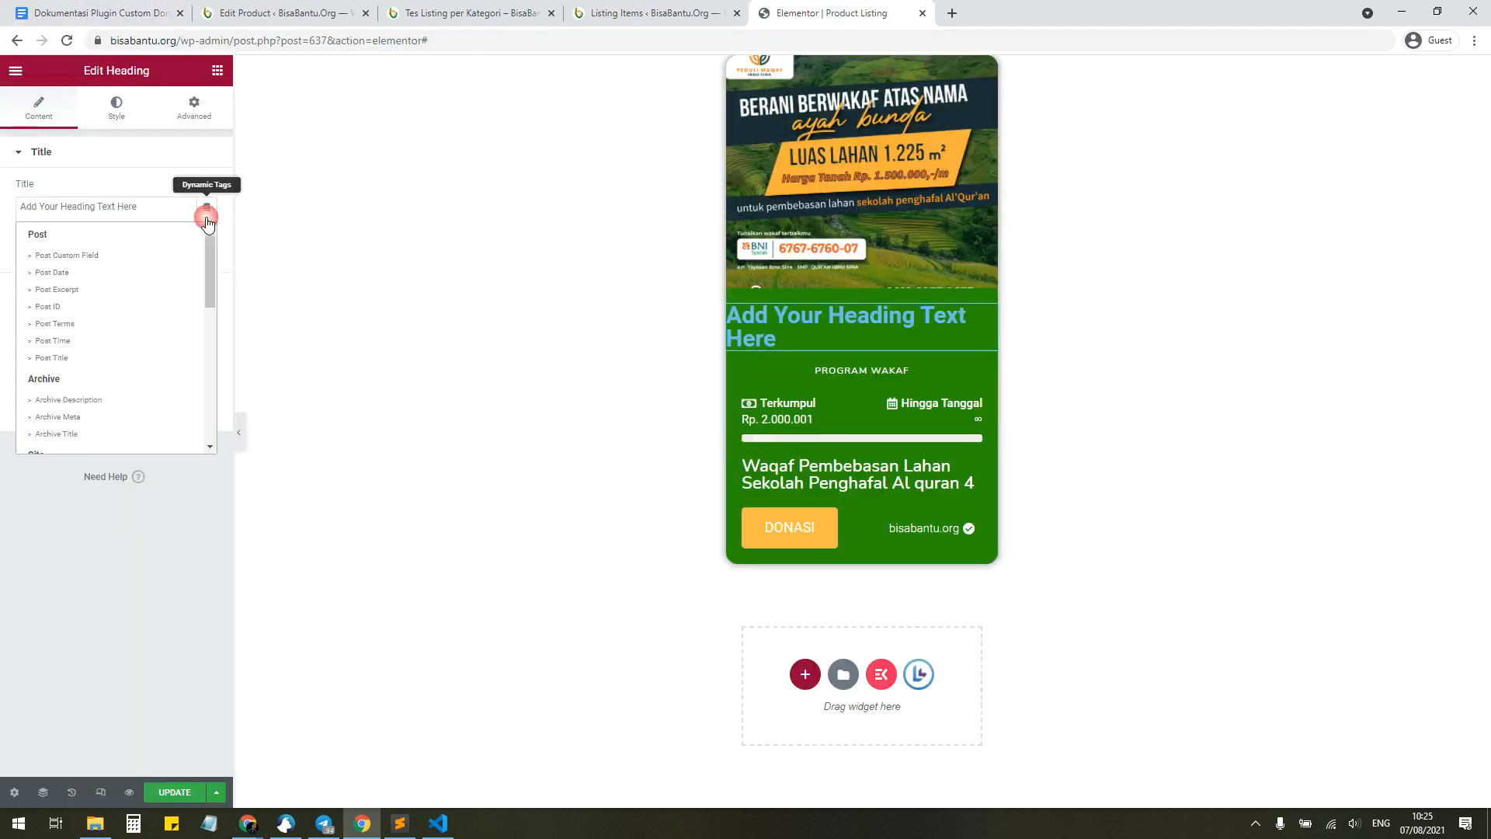
{"action": "scroll", "coordinate": [62, 408], "scroll_direction": "down", "scroll_amount": 5}
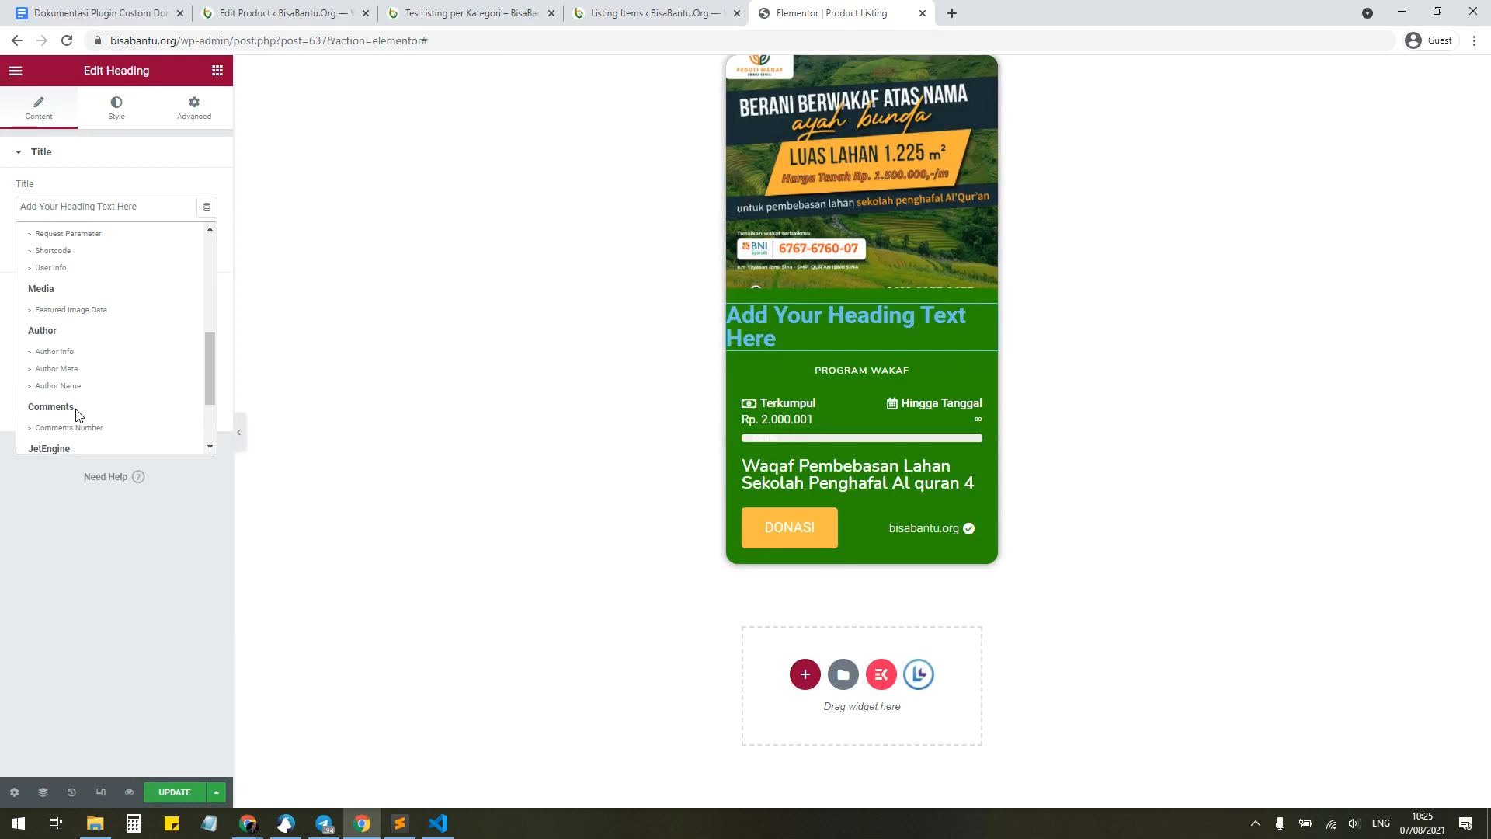
{"action": "left_click", "coordinate": [74, 253]}
{"action": "left_click", "coordinate": [87, 208]}
{"action": "left_click", "coordinate": [77, 287]}
{"action": "key", "text": "ctrl+v"}
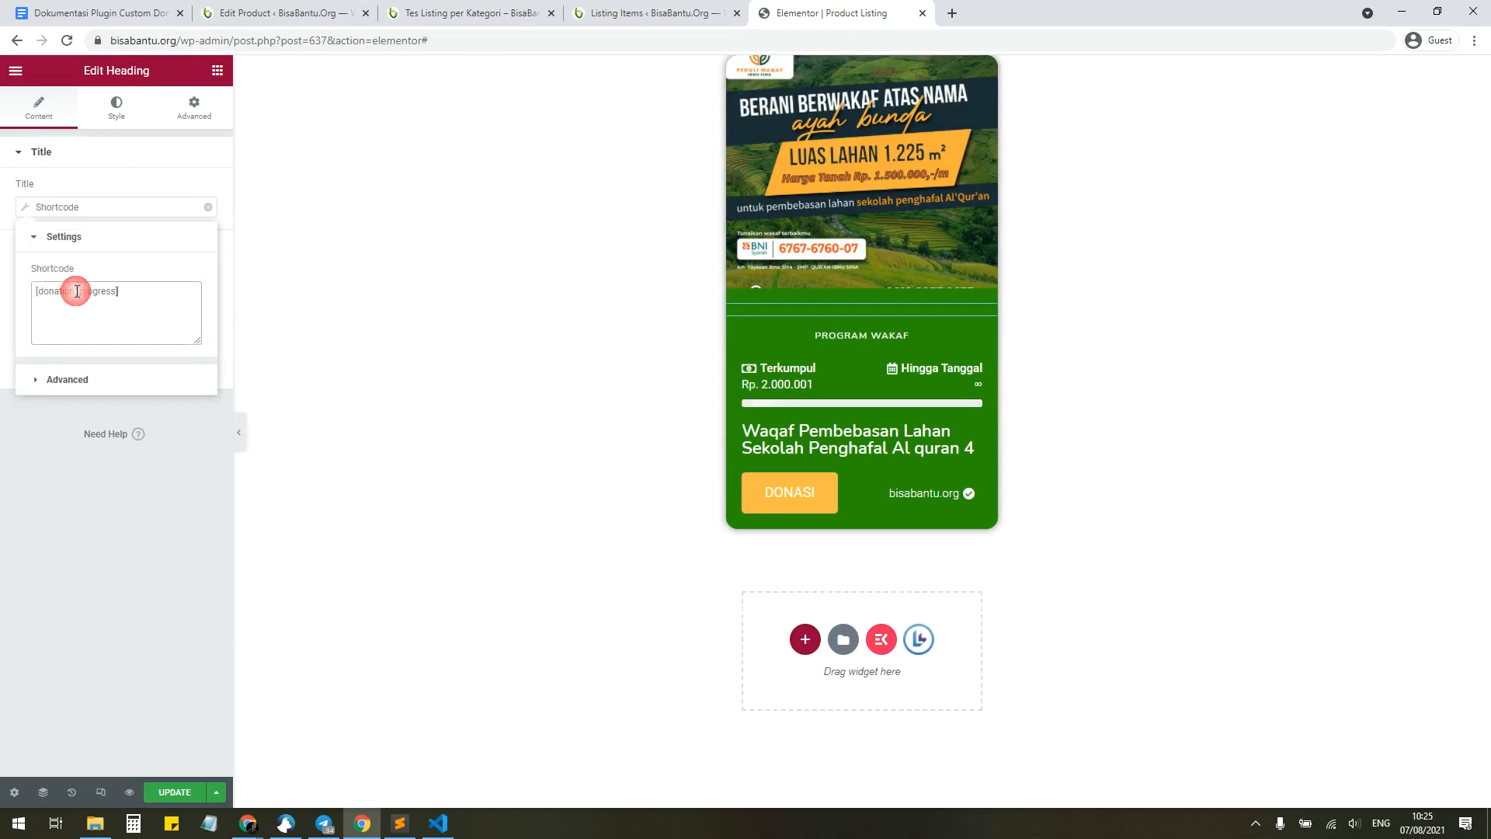
{"action": "left_click", "coordinate": [152, 586]}
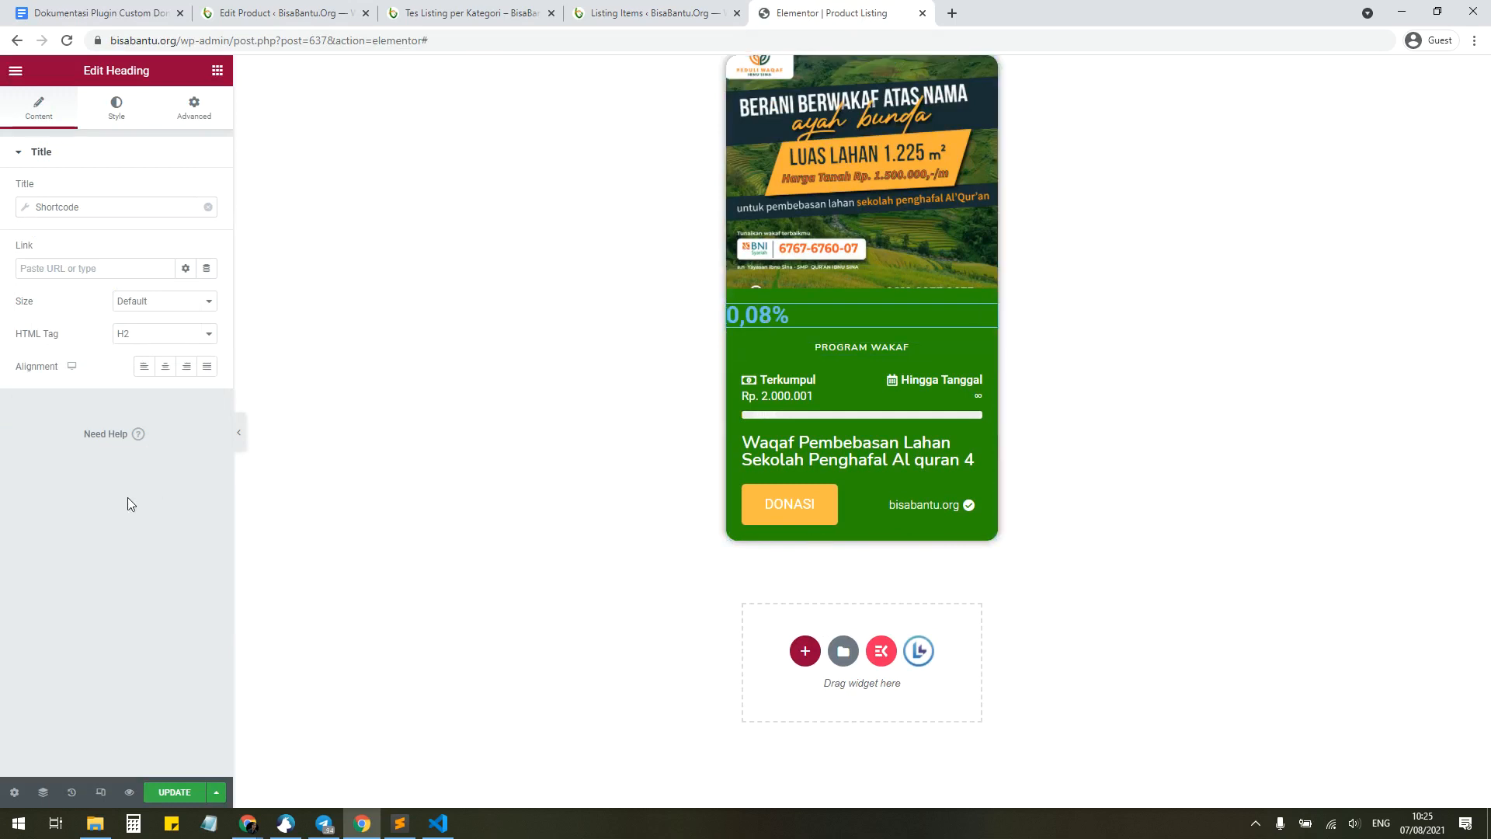
Step: Examine the card's progress bar settings and search the widget library for "bar"
{"action": "left_click", "coordinate": [869, 417]}
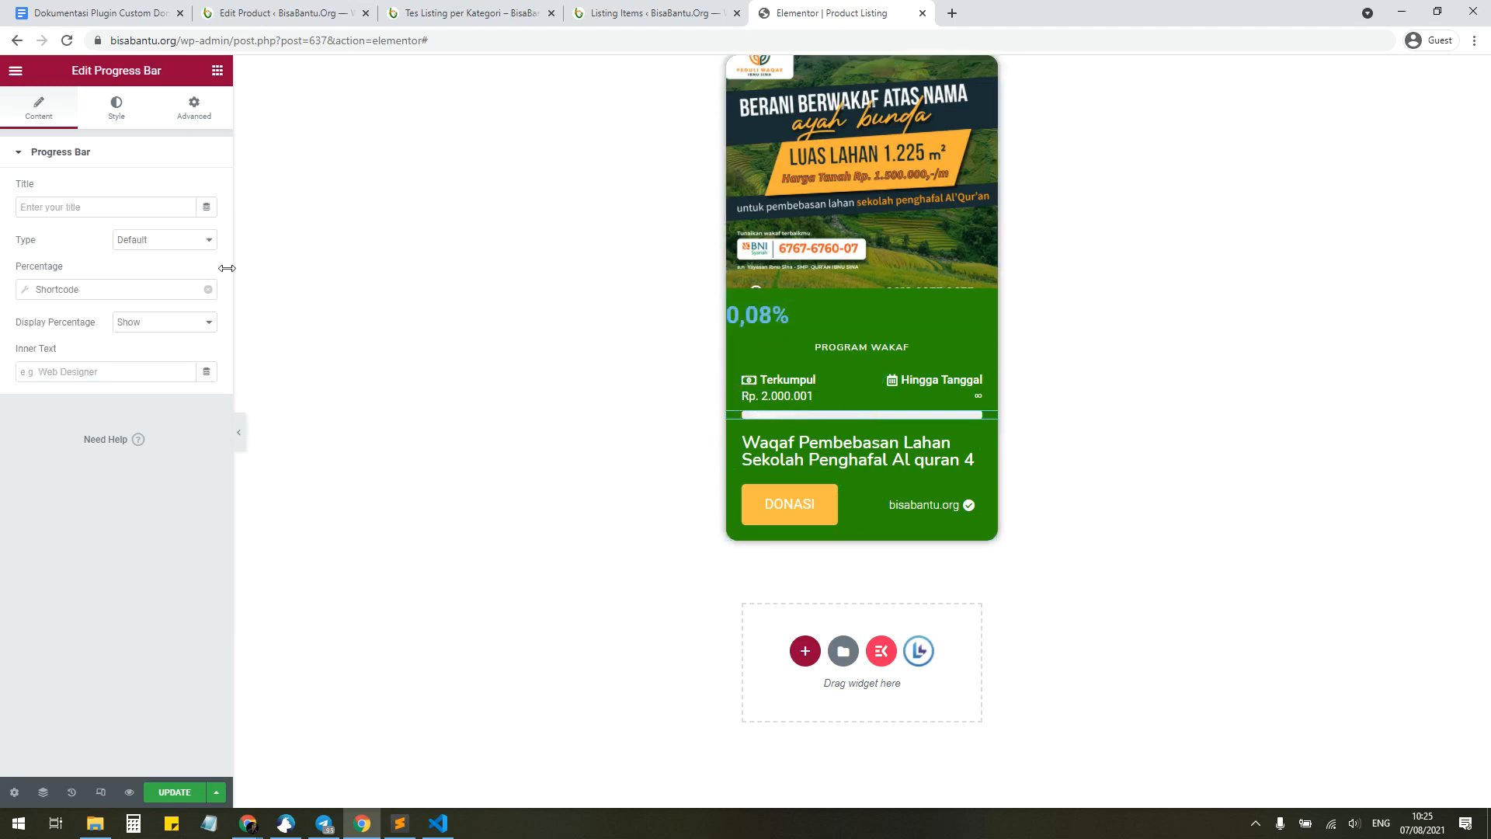
{"action": "left_click", "coordinate": [217, 70]}
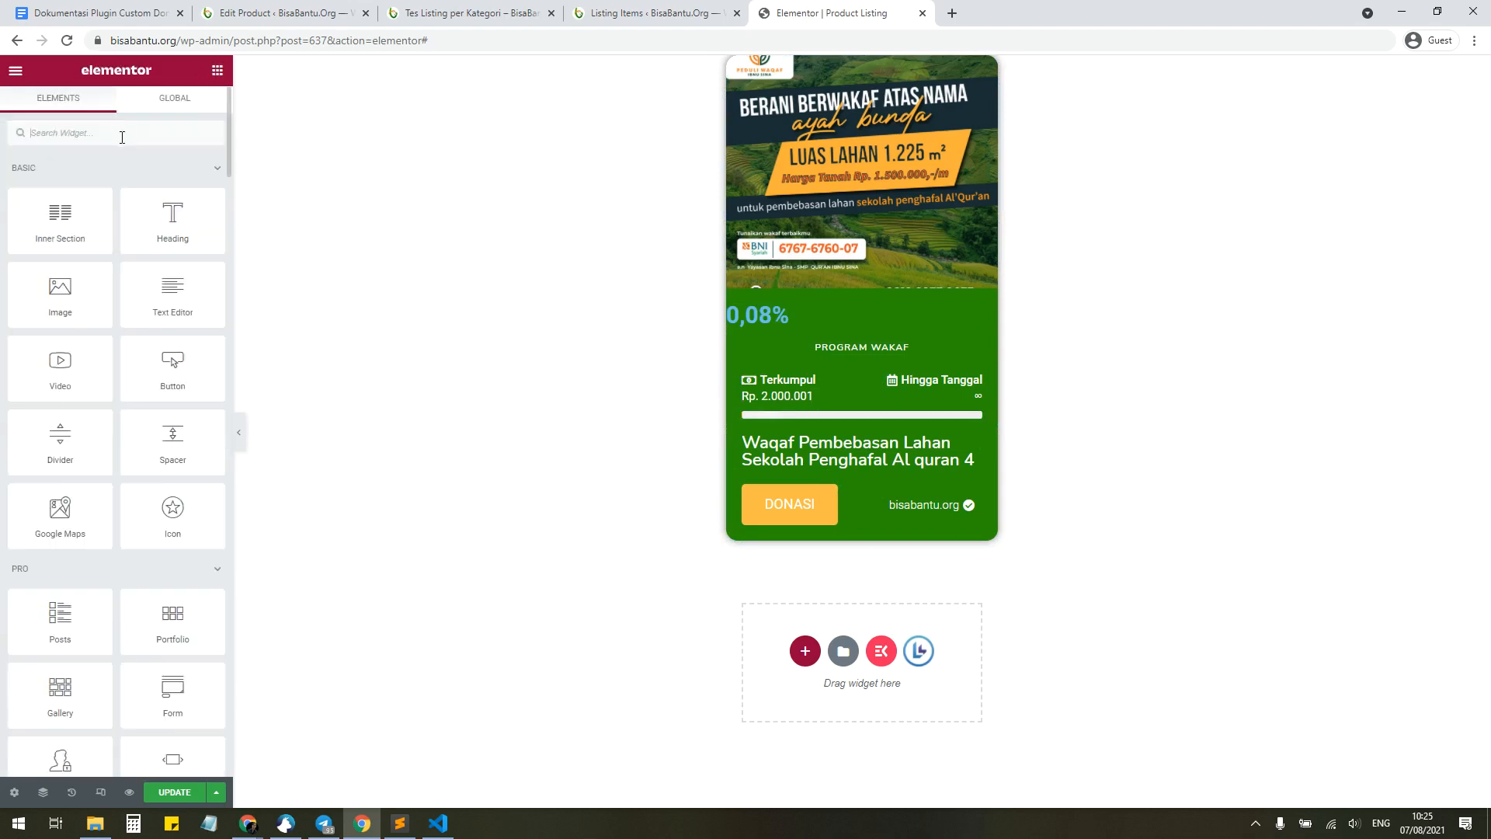
{"action": "left_click", "coordinate": [115, 137]}
{"action": "type", "text": "bar"}
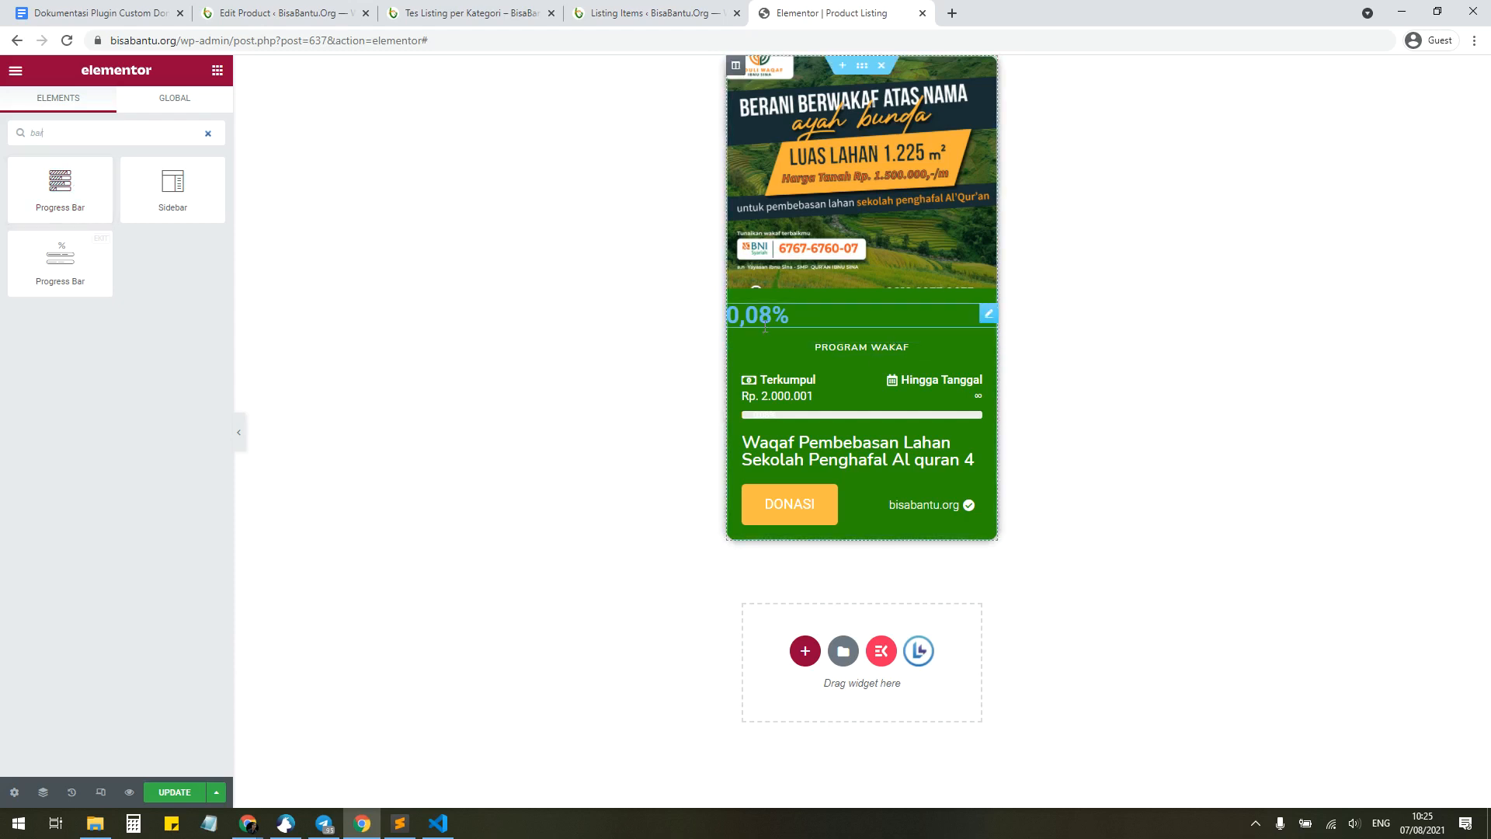
Step: Check the [donation_progress_bar] description in the documentation against the shortcode behind the card's progress bar Percentage field
{"action": "left_click", "coordinate": [100, 14]}
{"action": "mouse_move", "coordinate": [518, 641]}
{"action": "left_mouse_down"}
{"action": "mouse_move", "coordinate": [722, 652]}
{"action": "mouse_move", "coordinate": [508, 652]}
{"action": "left_mouse_up"}
{"action": "left_click", "coordinate": [716, 652]}
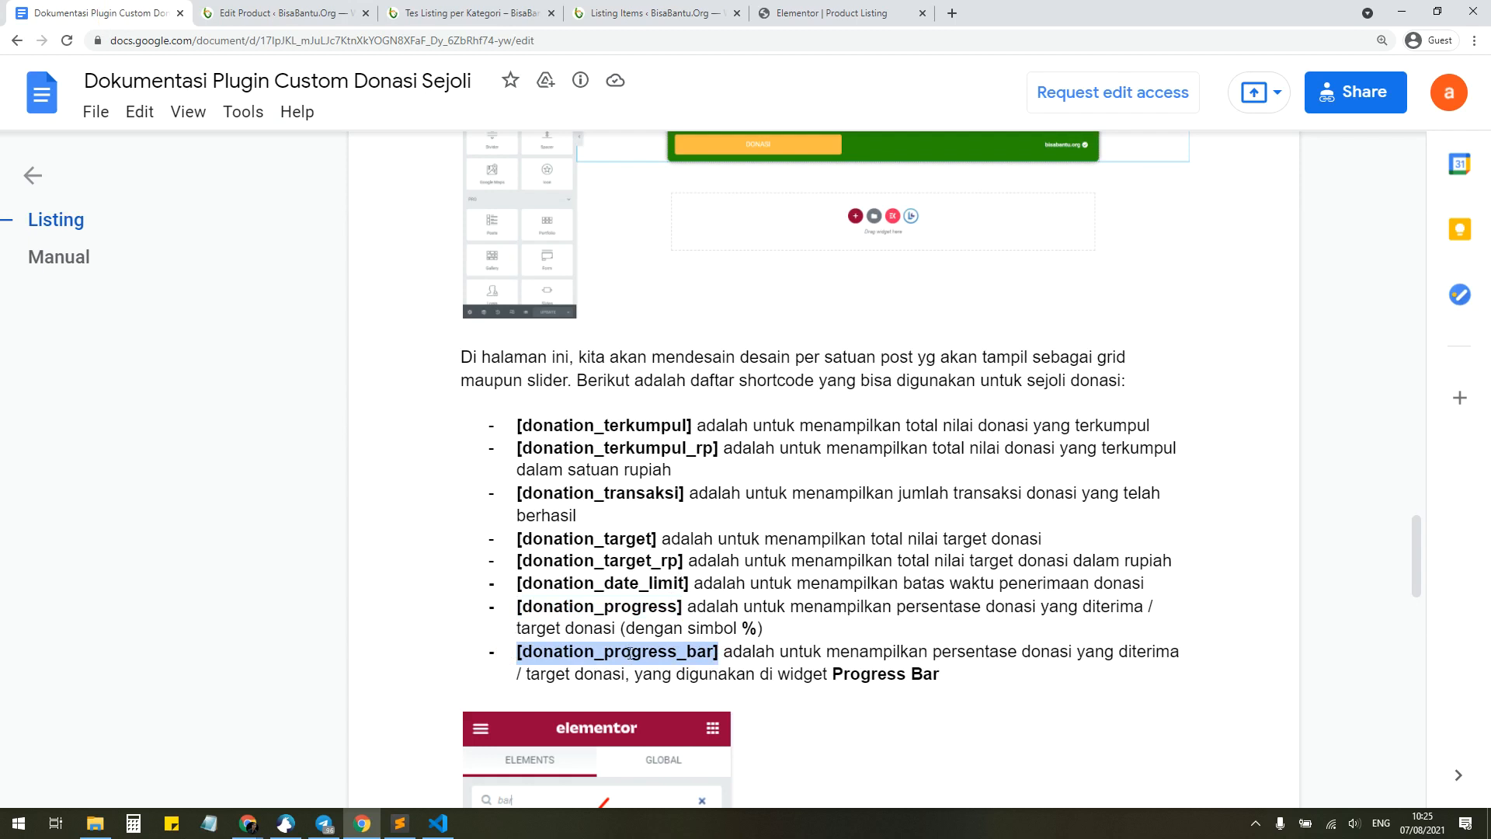
{"action": "left_click", "coordinate": [837, 17]}
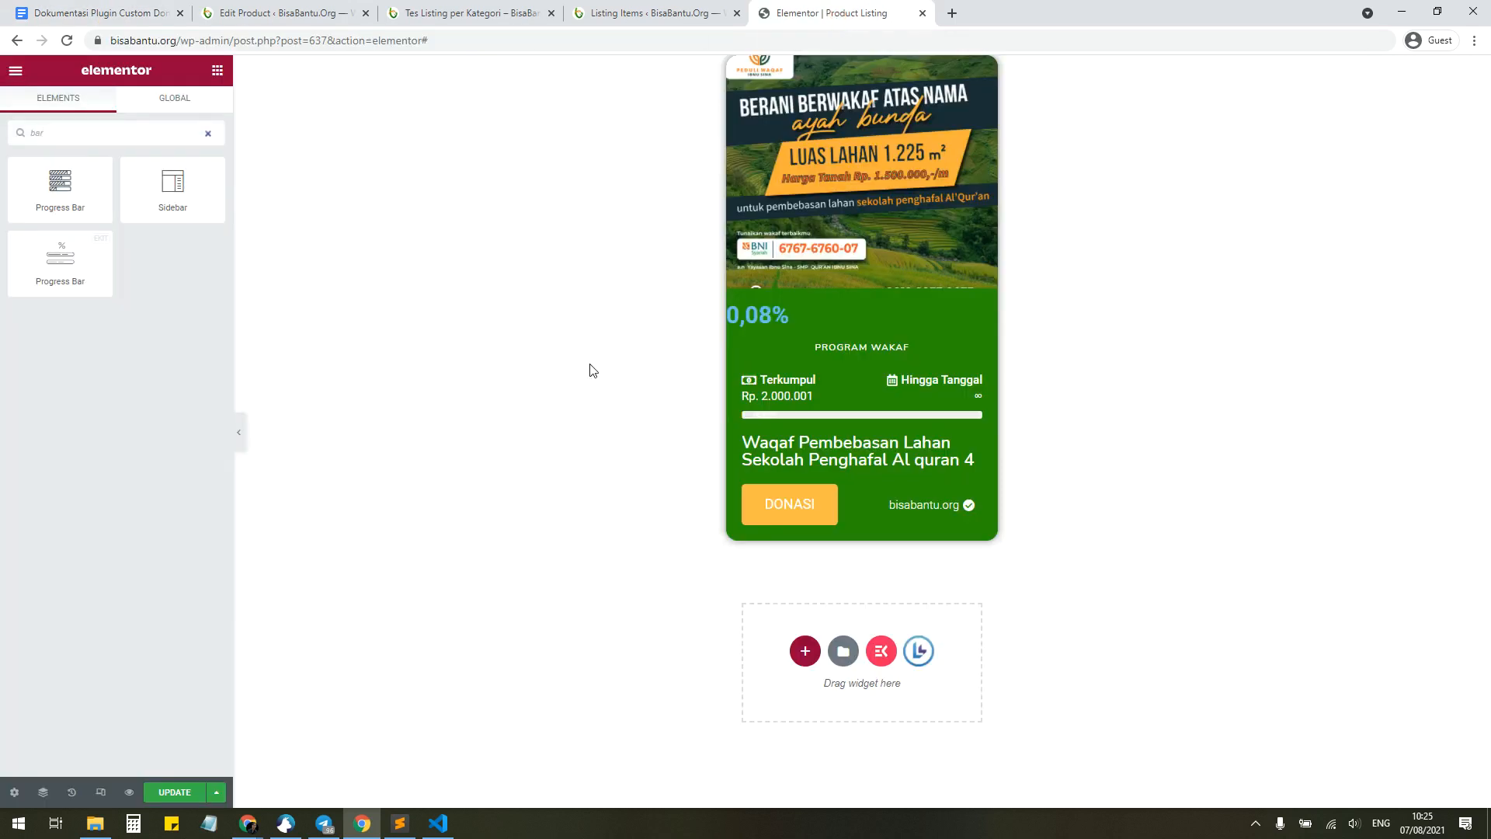
{"action": "left_click", "coordinate": [987, 422]}
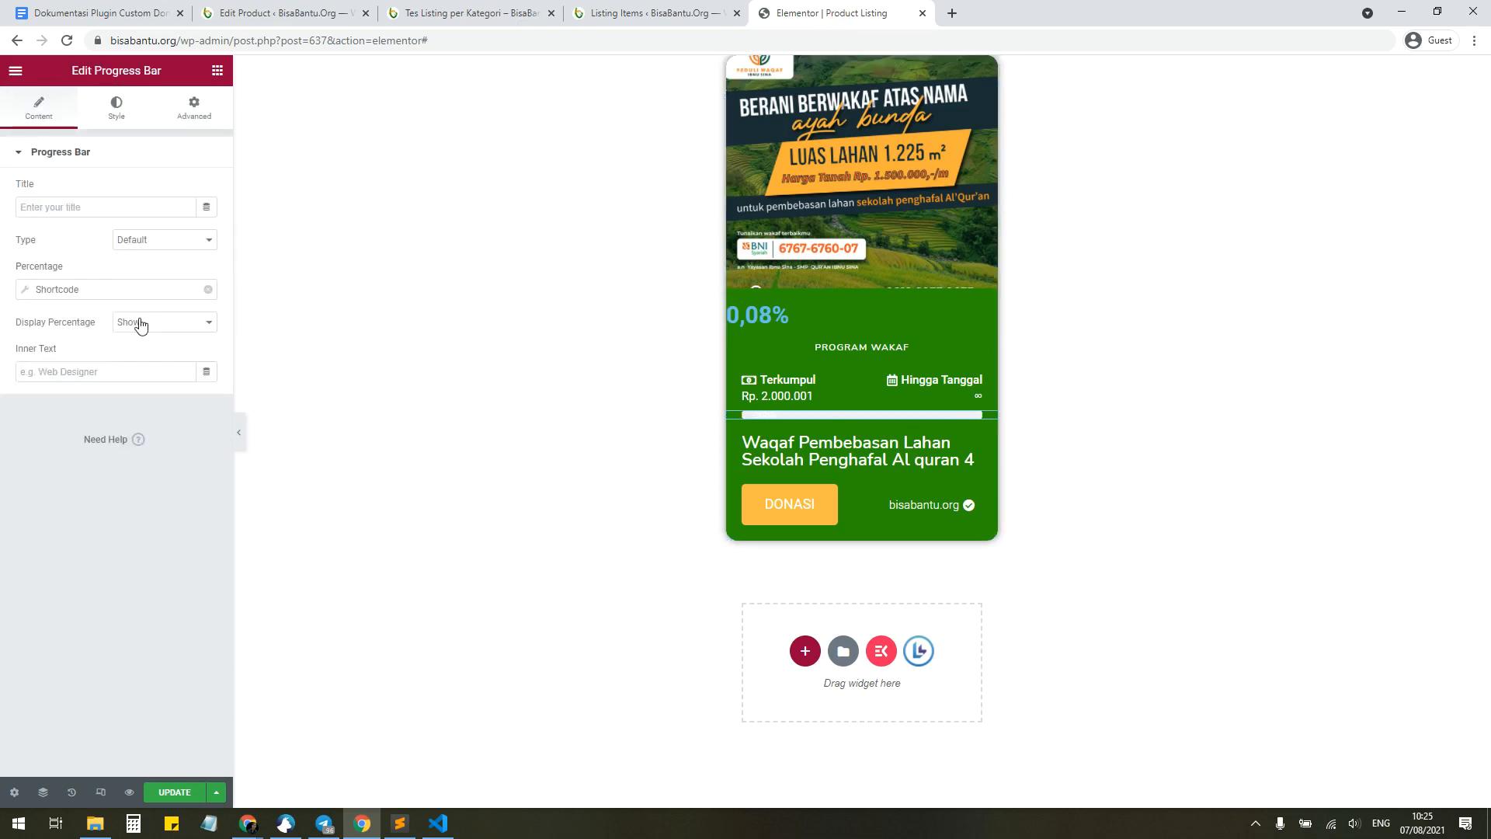
{"action": "left_click", "coordinate": [114, 205]}
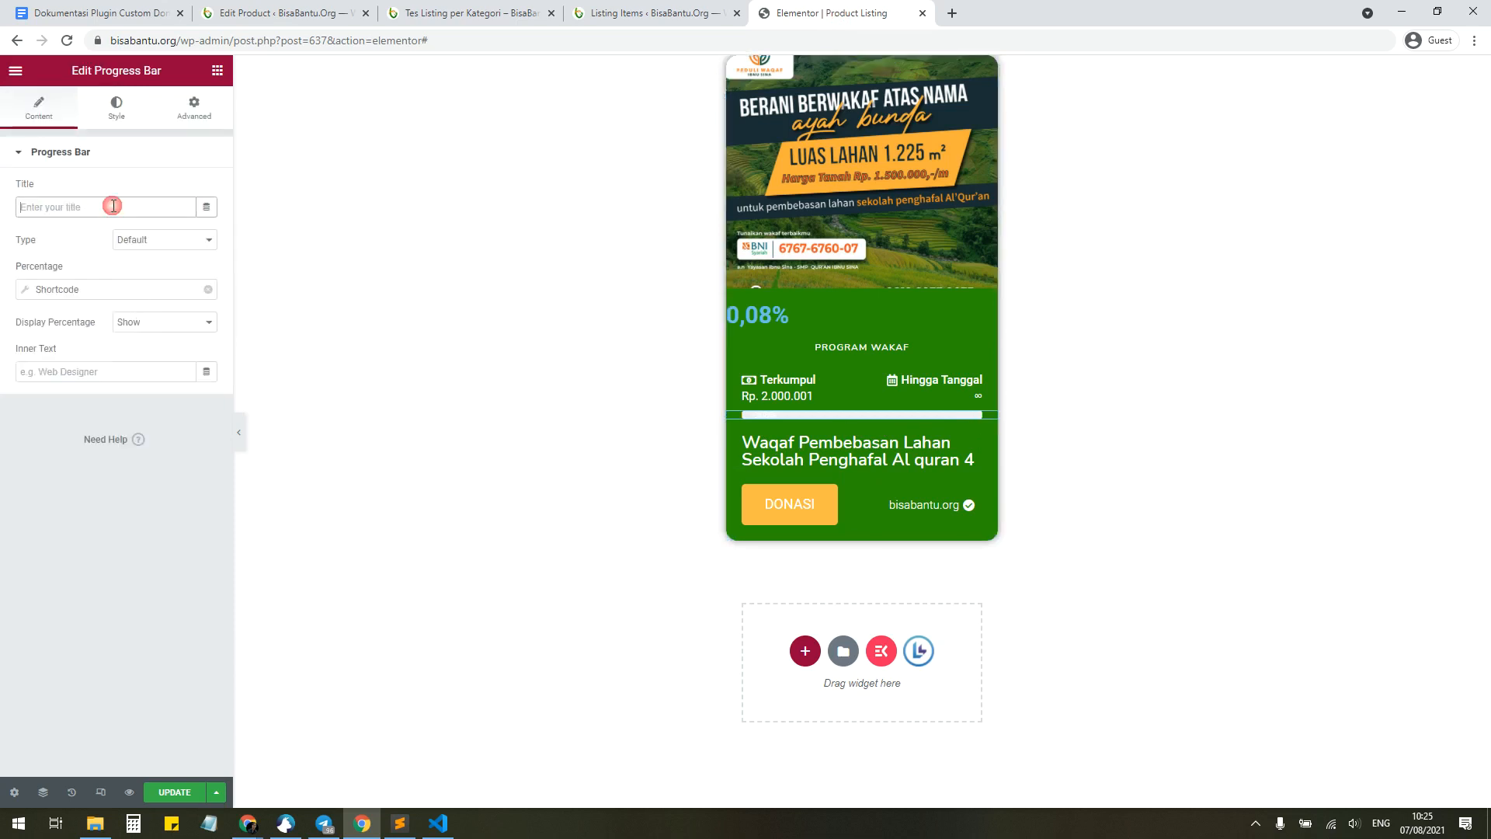
{"action": "left_click", "coordinate": [49, 370]}
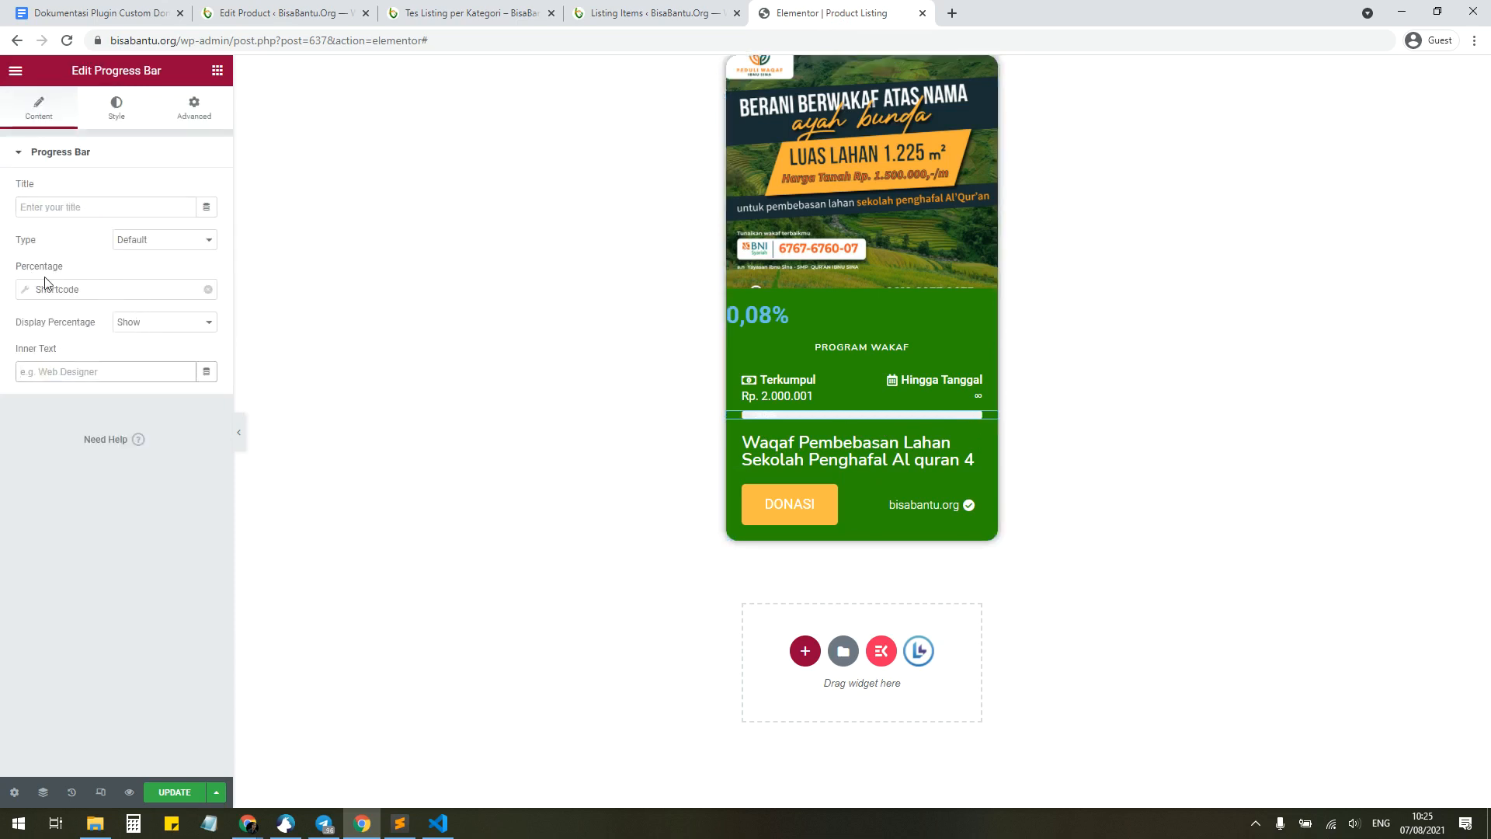
{"action": "left_click", "coordinate": [173, 290]}
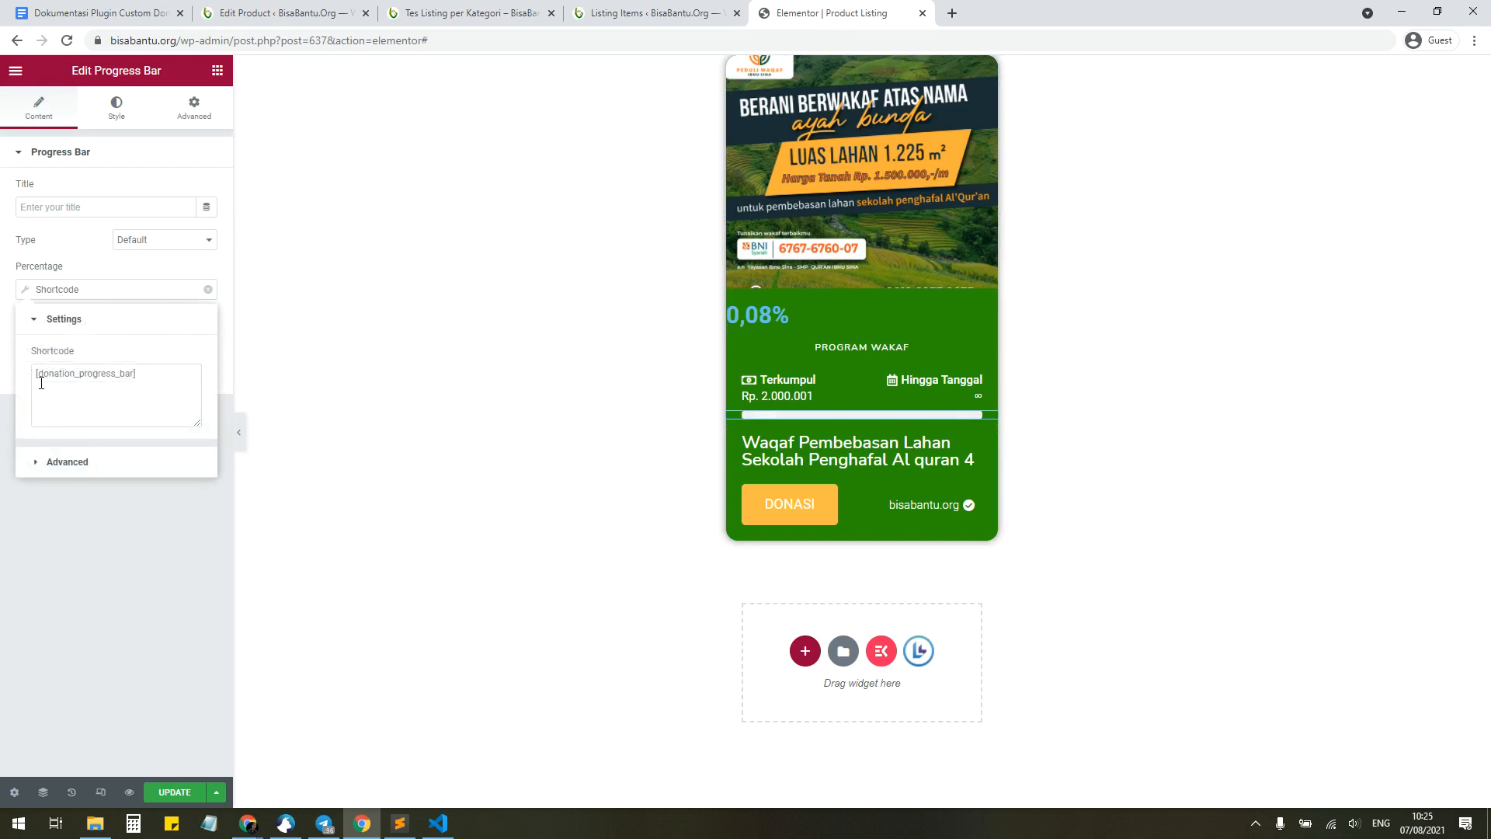
{"action": "left_click", "coordinate": [169, 627]}
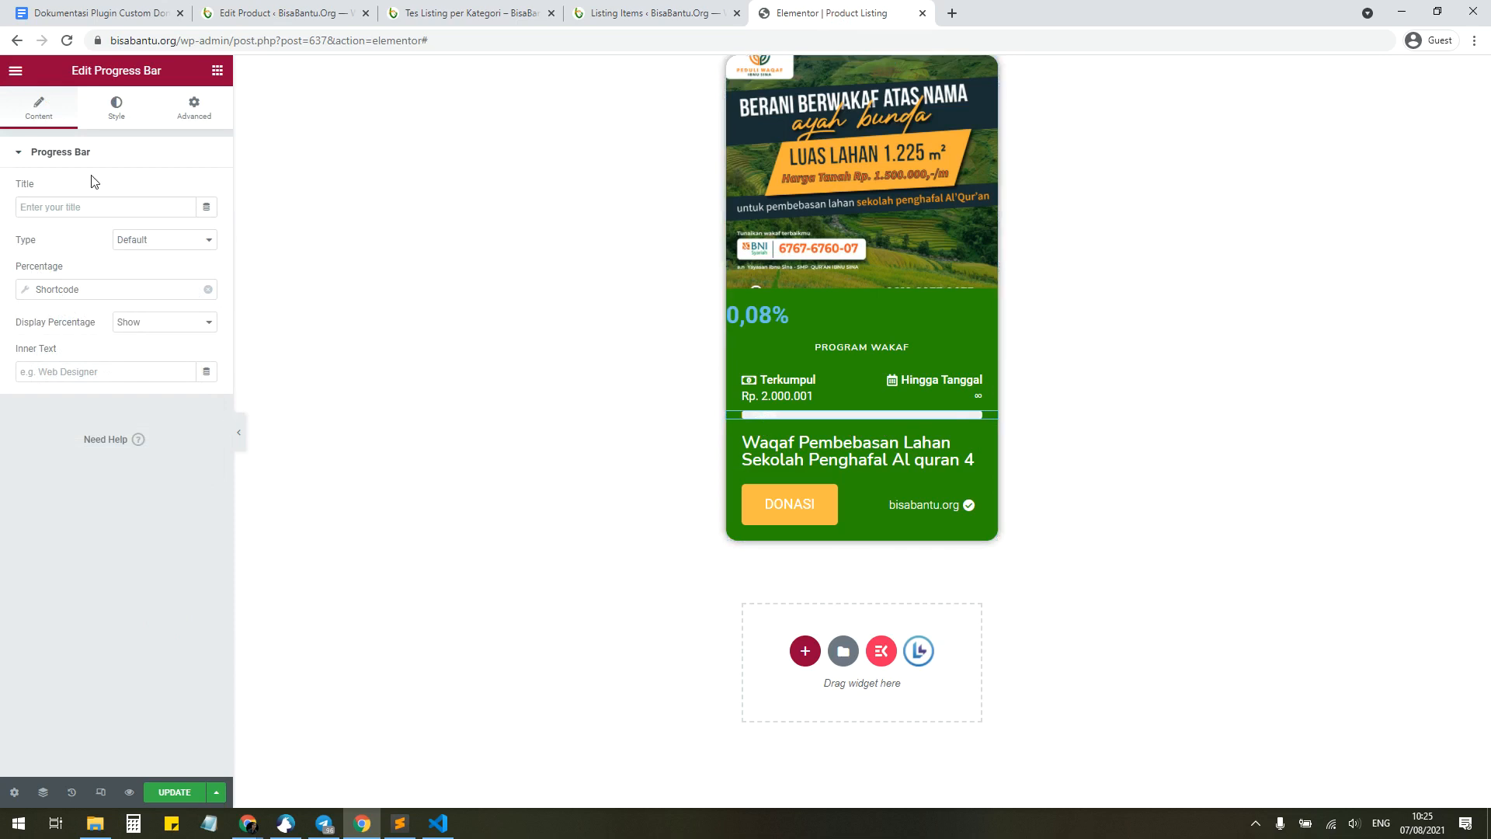
Step: Set the progress bar's inner text color to a medium gray
{"action": "left_click", "coordinate": [116, 107]}
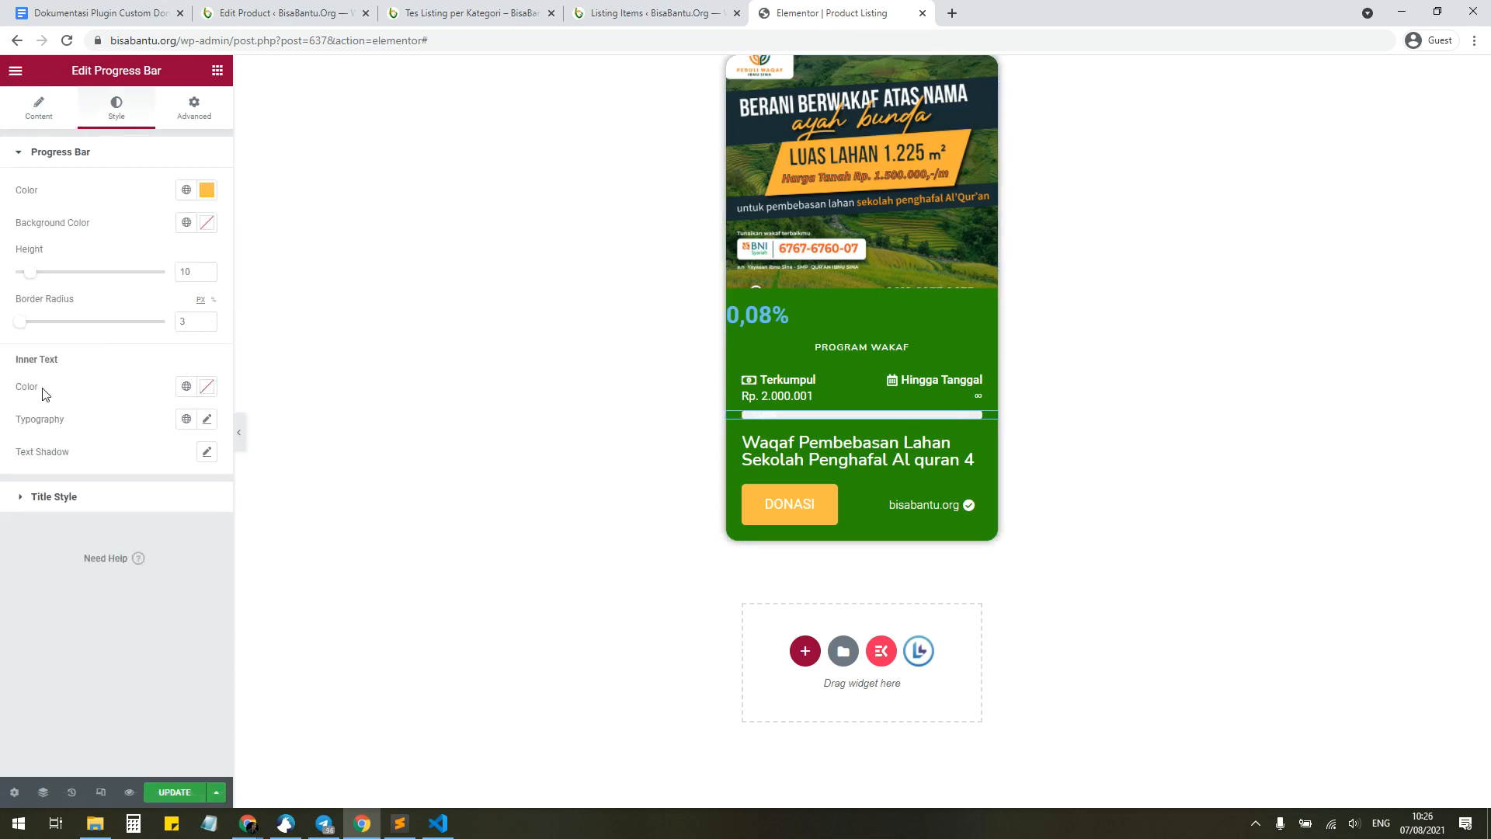
{"action": "left_click", "coordinate": [206, 388]}
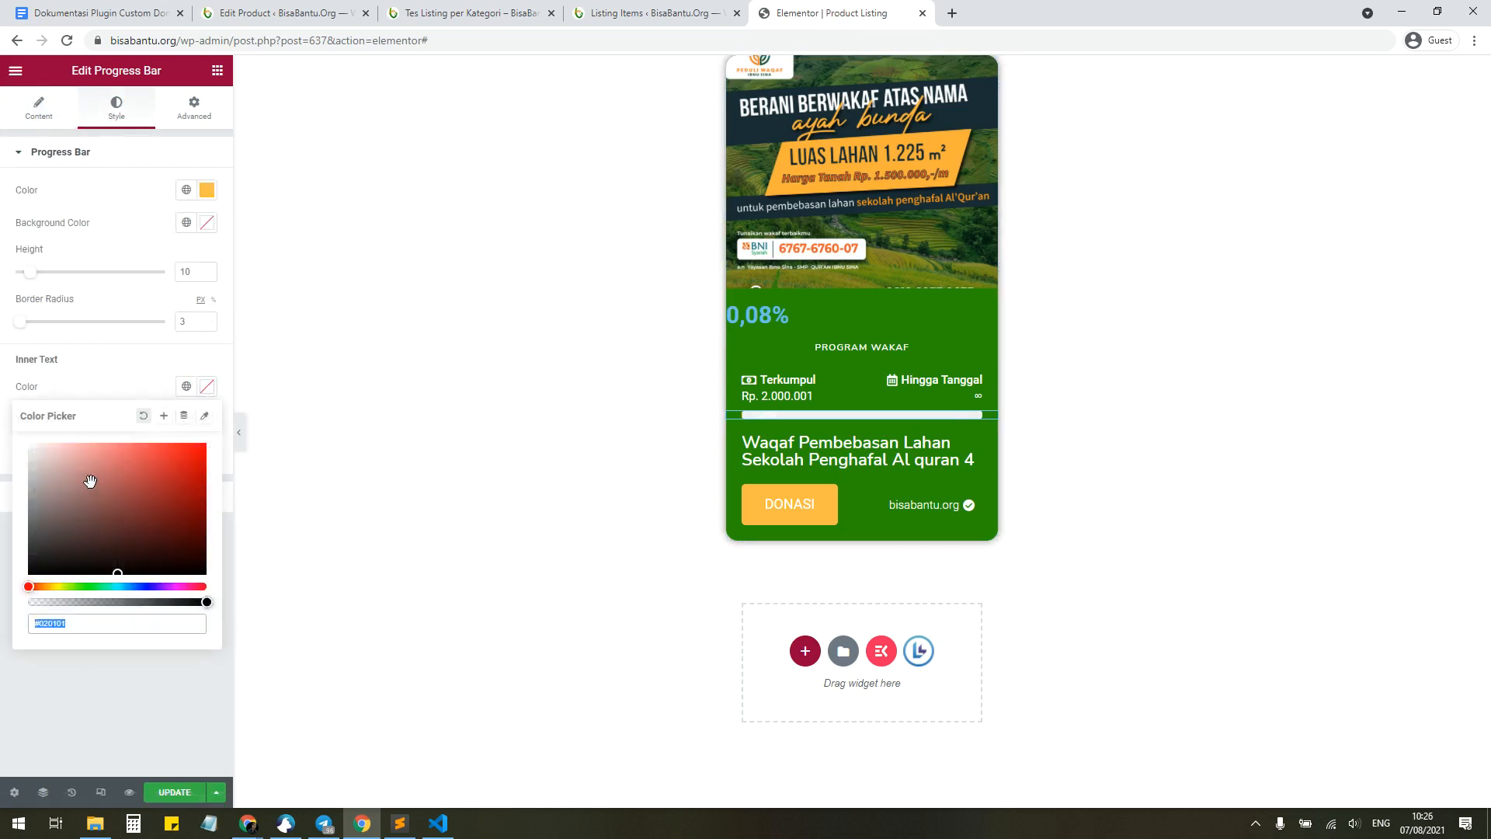
{"action": "mouse_move", "coordinate": [98, 490]}
{"action": "left_mouse_down"}
{"action": "mouse_move", "coordinate": [7, 489]}
{"action": "mouse_move", "coordinate": [5, 507]}
{"action": "left_mouse_up"}
{"action": "left_click", "coordinate": [100, 685]}
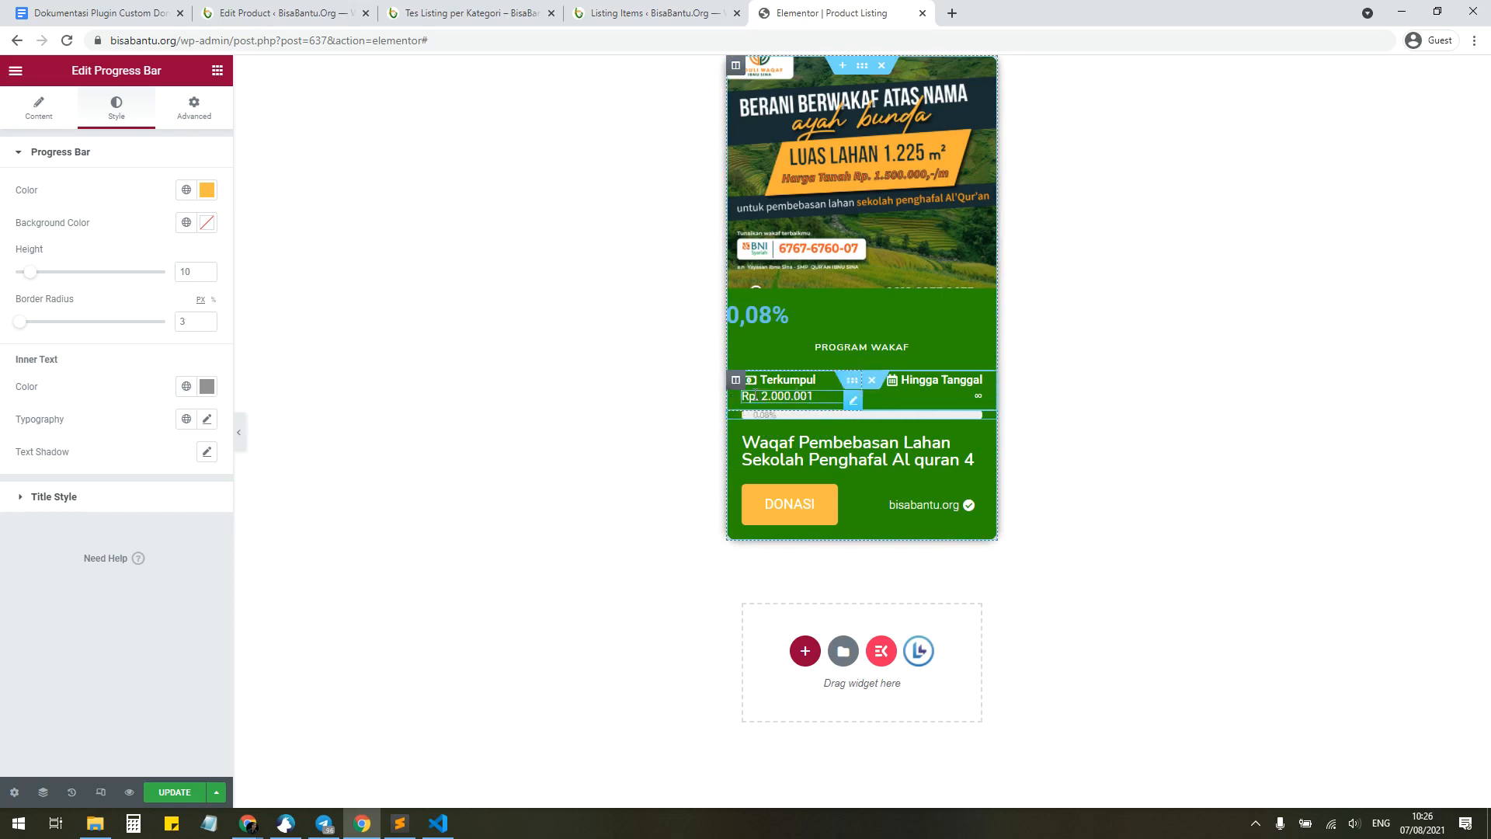
Step: Duplicate the PROGRAM WAKAF heading on the card and copy the [donation_target_rp] shortcode from the documentation
{"action": "right_click", "coordinate": [859, 345]}
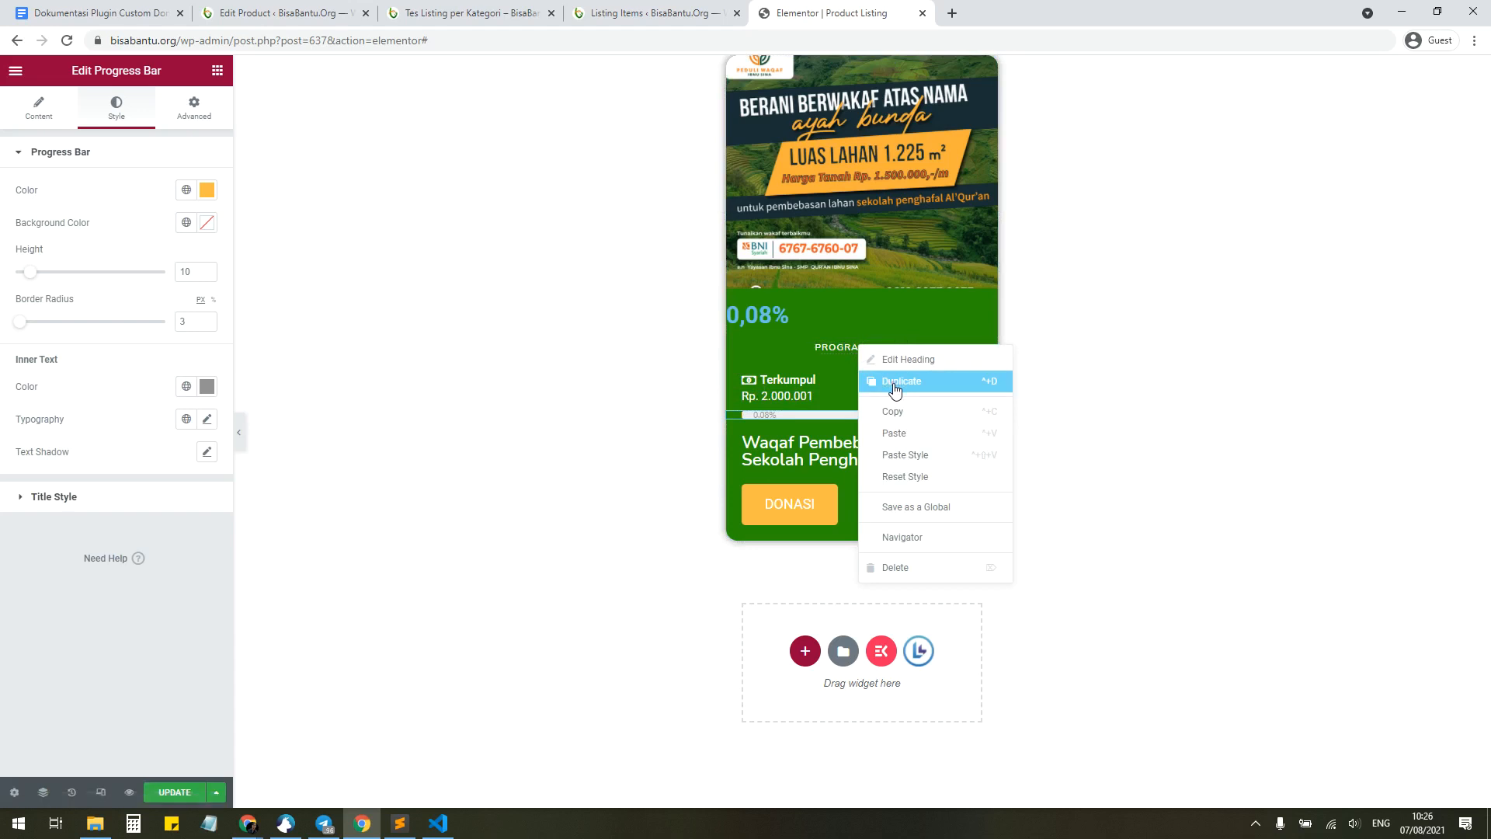
{"action": "left_click", "coordinate": [874, 379]}
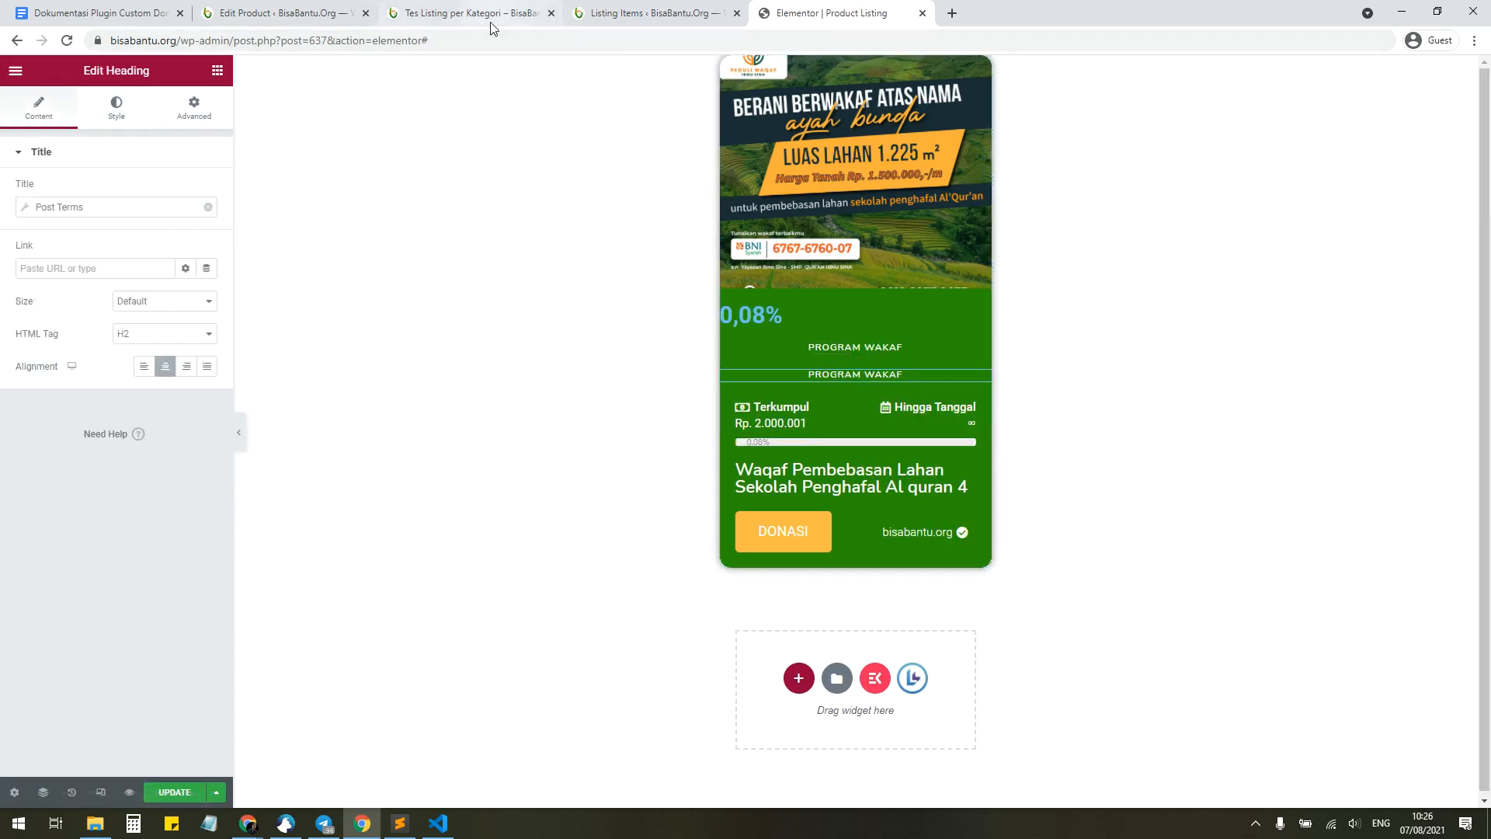
{"action": "left_click", "coordinate": [124, 17]}
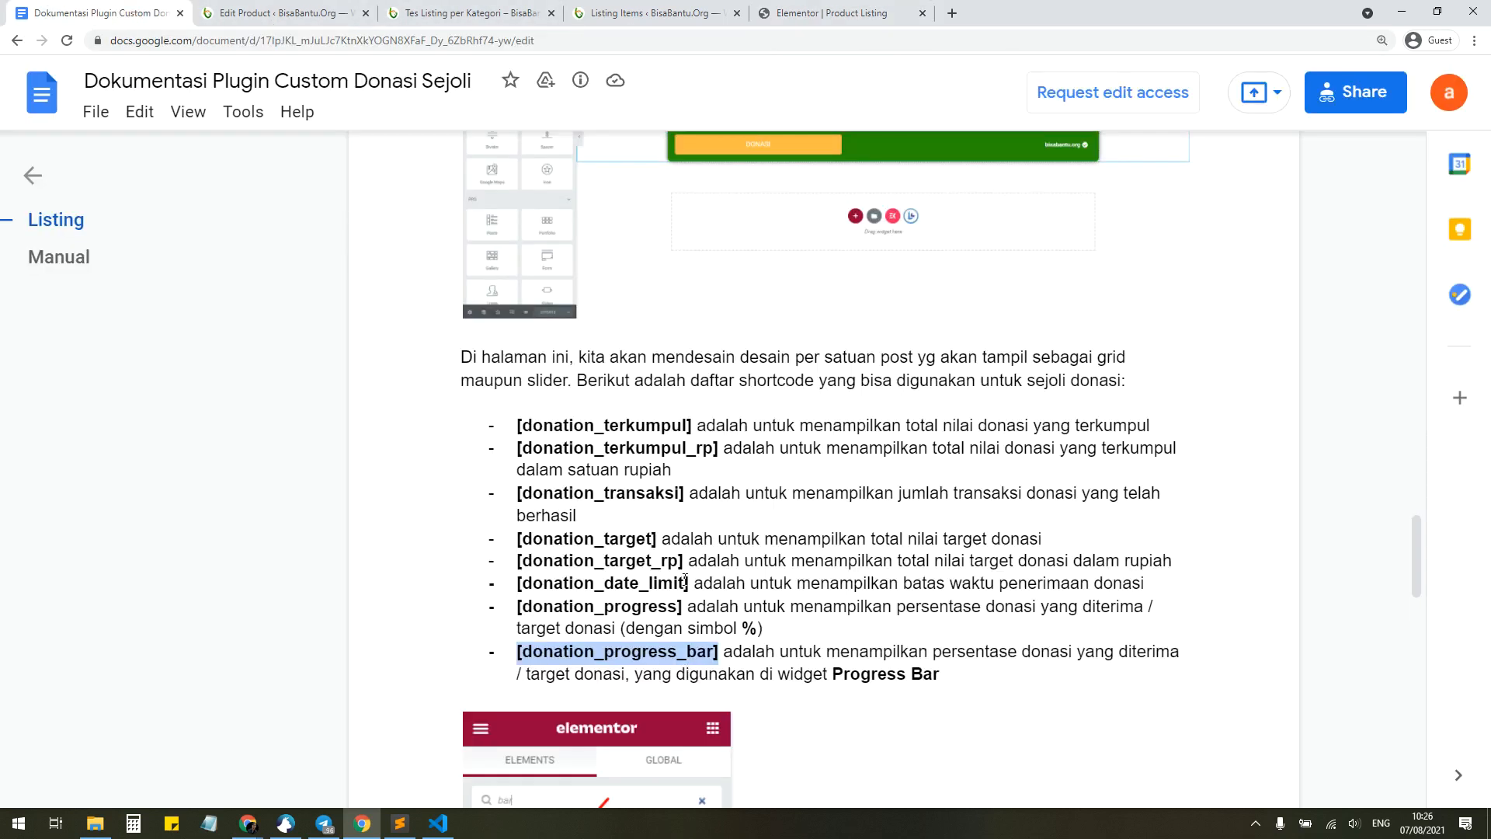
{"action": "left_click_drag", "start_coordinate": [686, 560], "coordinate": [514, 560]}
{"action": "key", "text": "ctrl+c"}
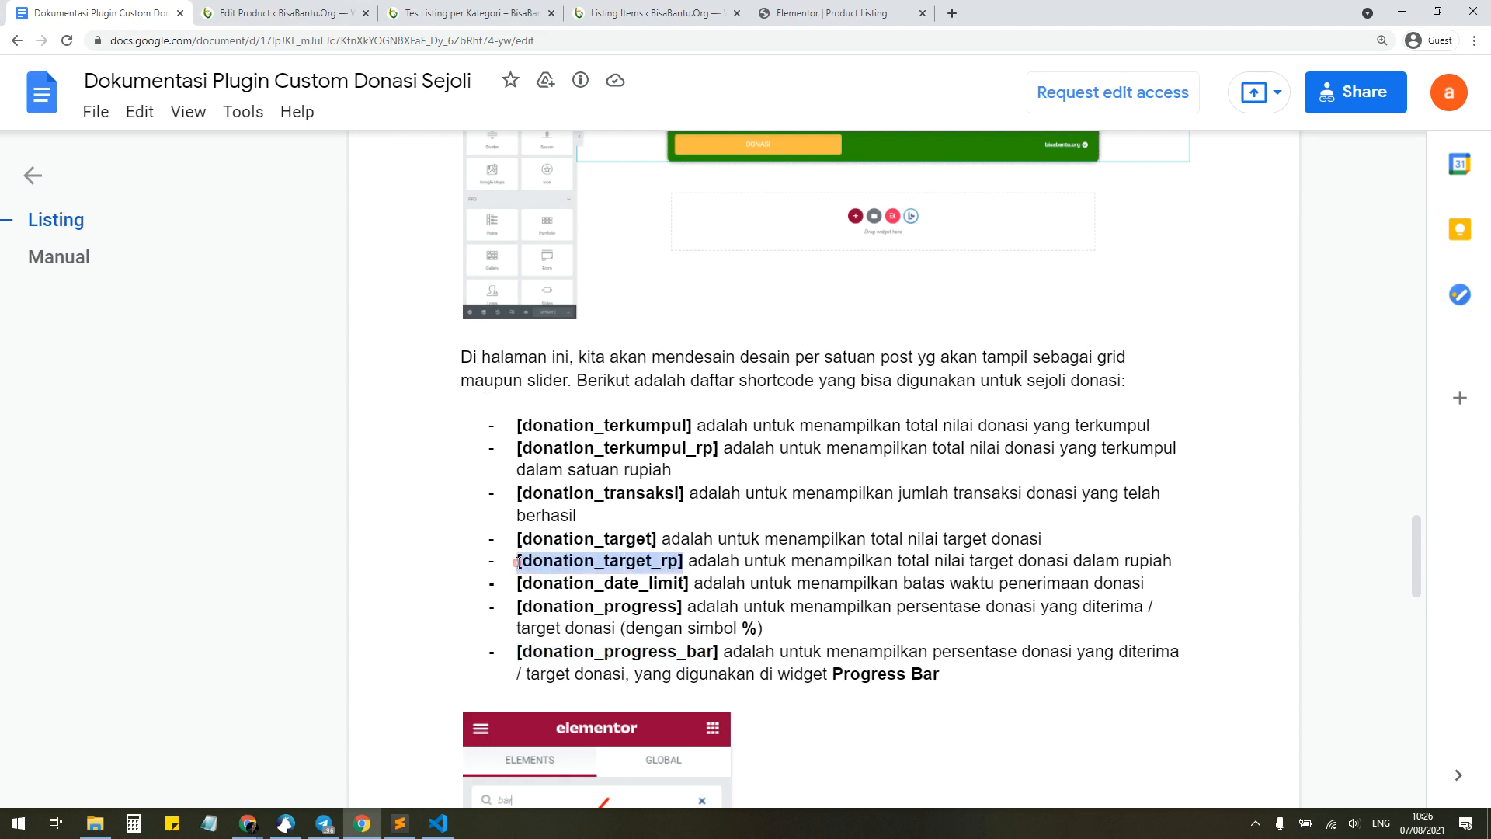
{"action": "left_click", "coordinate": [844, 13]}
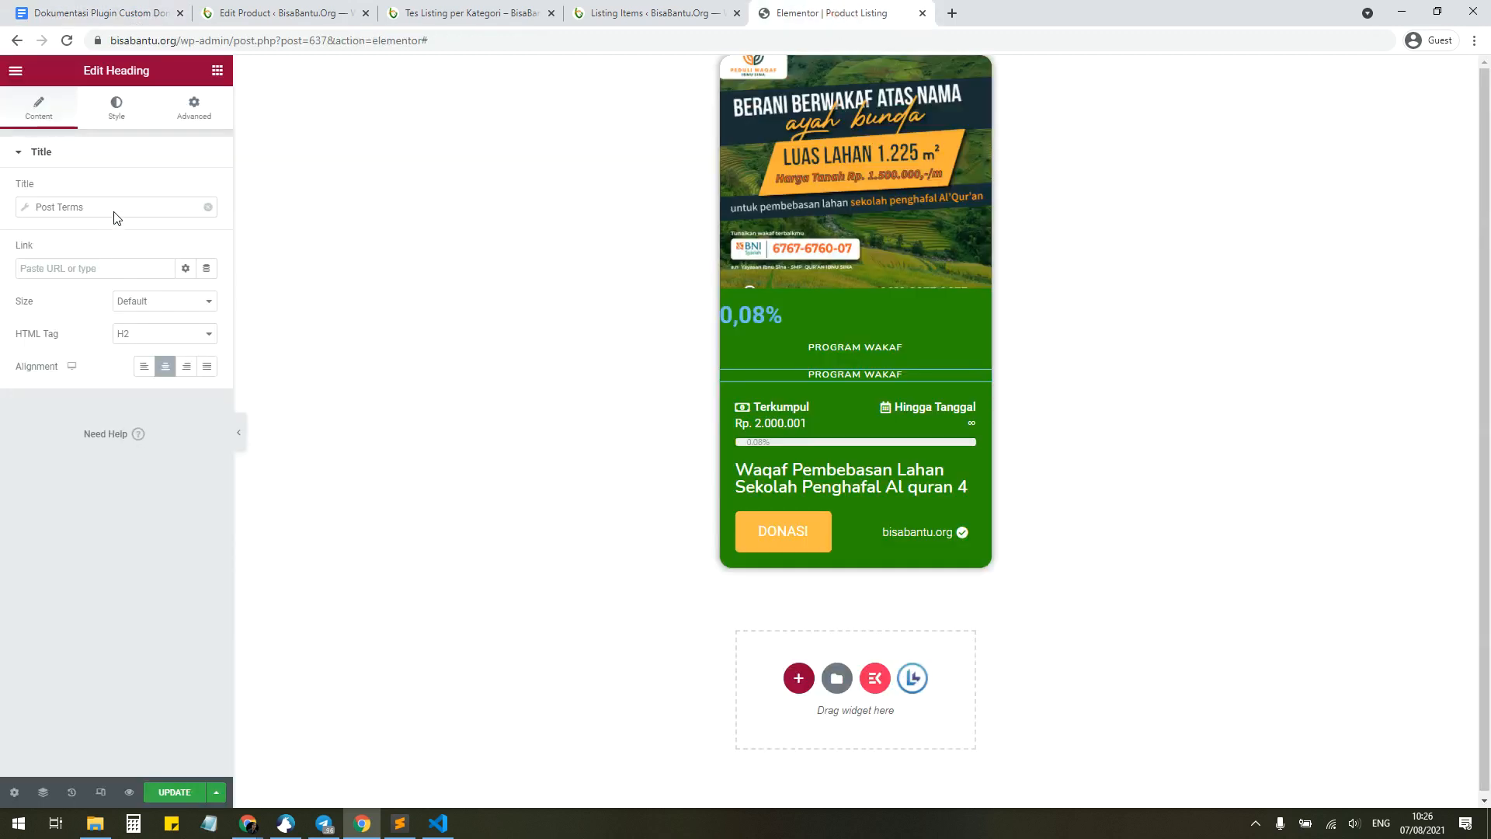
Step: Replace the duplicated heading's Post Terms title with the Shortcode dynamic tag containing [donation_target_rp]
{"action": "left_click", "coordinate": [207, 207]}
{"action": "left_click", "coordinate": [206, 207]}
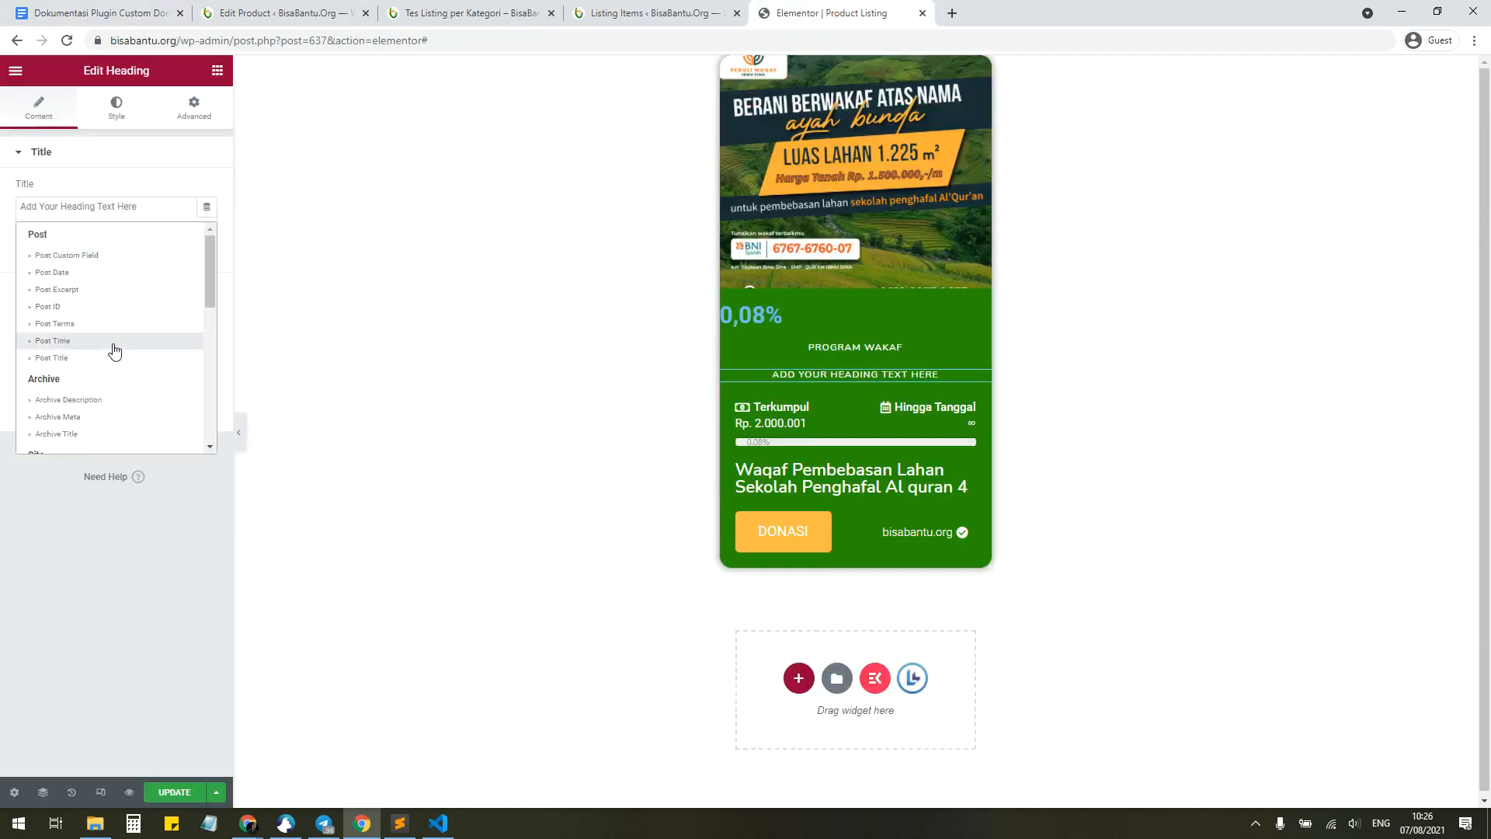
{"action": "scroll", "coordinate": [106, 415], "scroll_direction": "down", "scroll_amount": 3}
{"action": "left_click", "coordinate": [103, 414]}
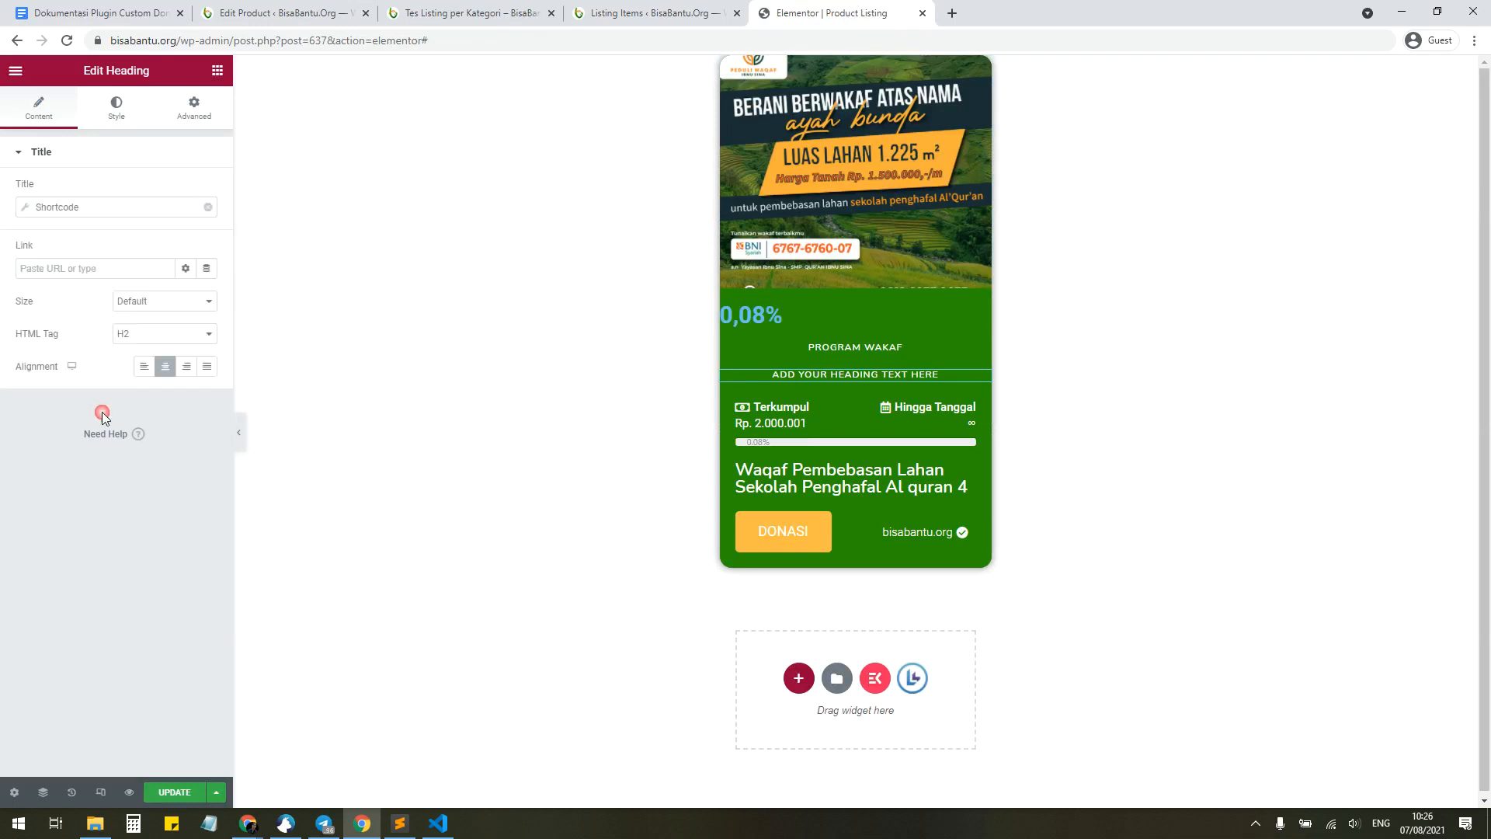
{"action": "left_click", "coordinate": [122, 206]}
{"action": "left_click", "coordinate": [82, 314]}
{"action": "key", "text": "ctrl+v"}
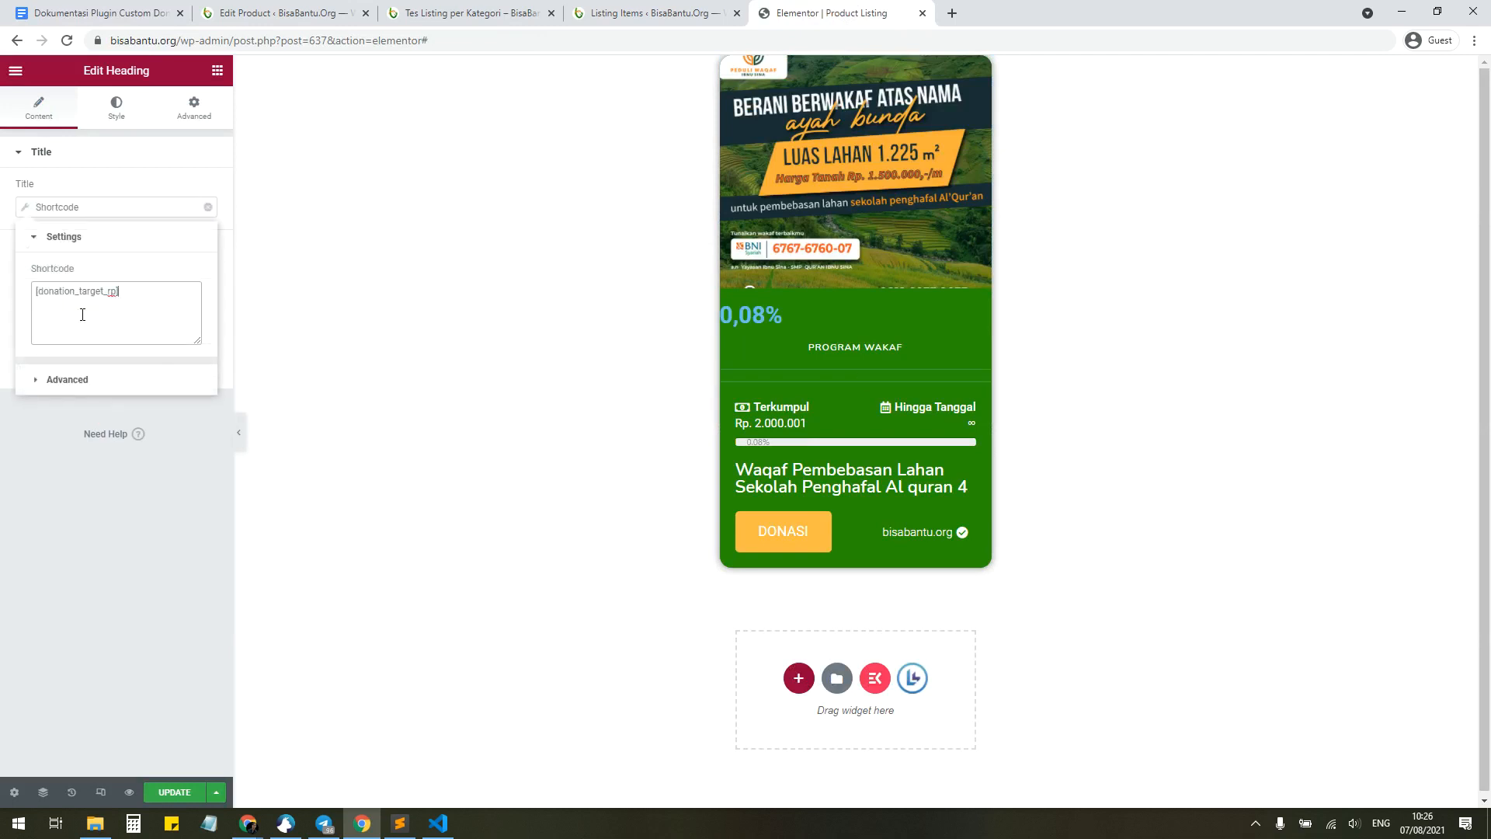
{"action": "left_click", "coordinate": [138, 541]}
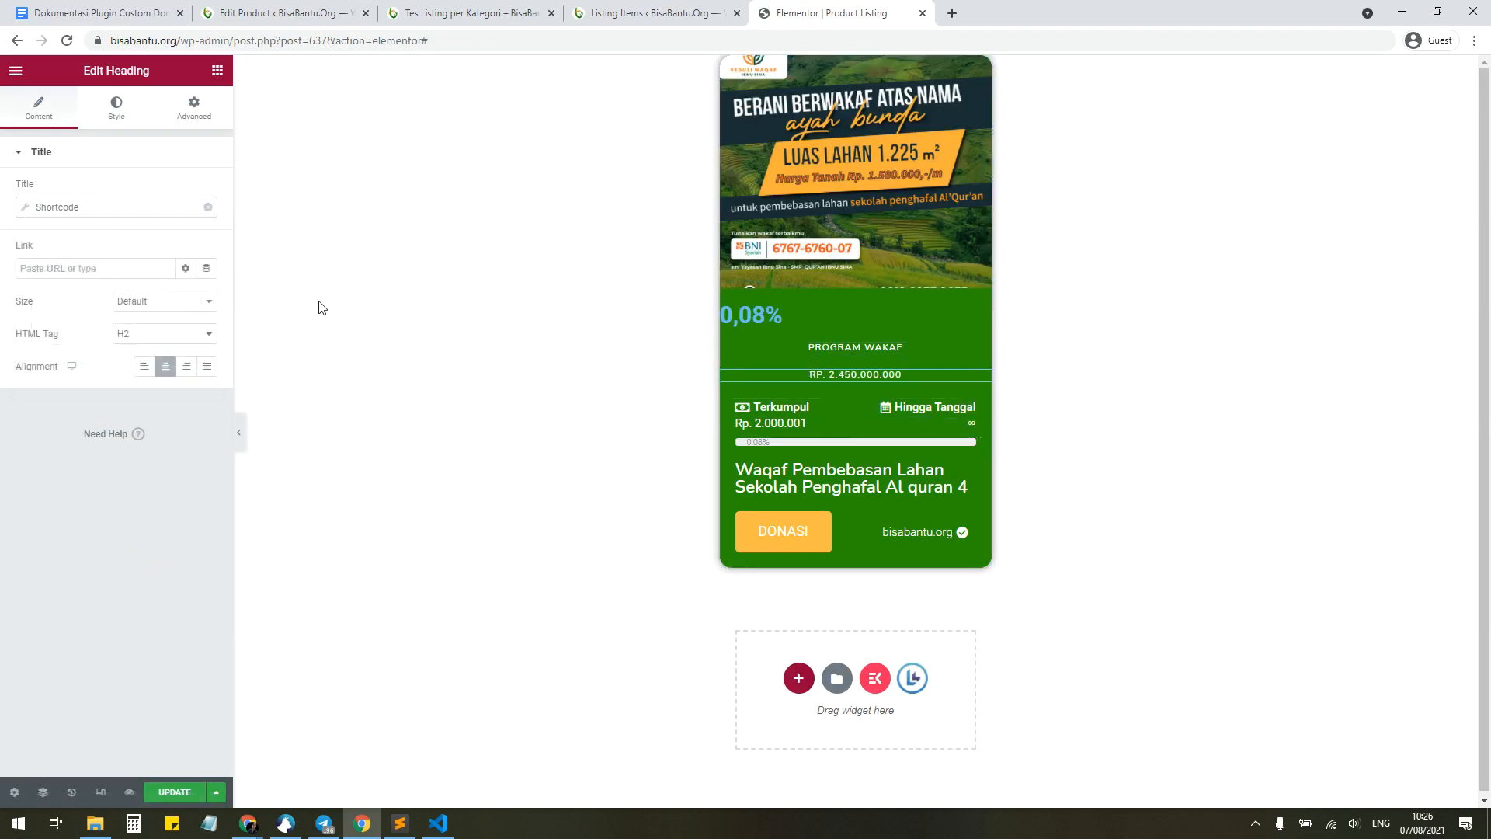
Step: Add the text "Target:" before the duplicated heading's shortcode output
{"action": "left_click", "coordinate": [84, 210]}
{"action": "left_click", "coordinate": [97, 380]}
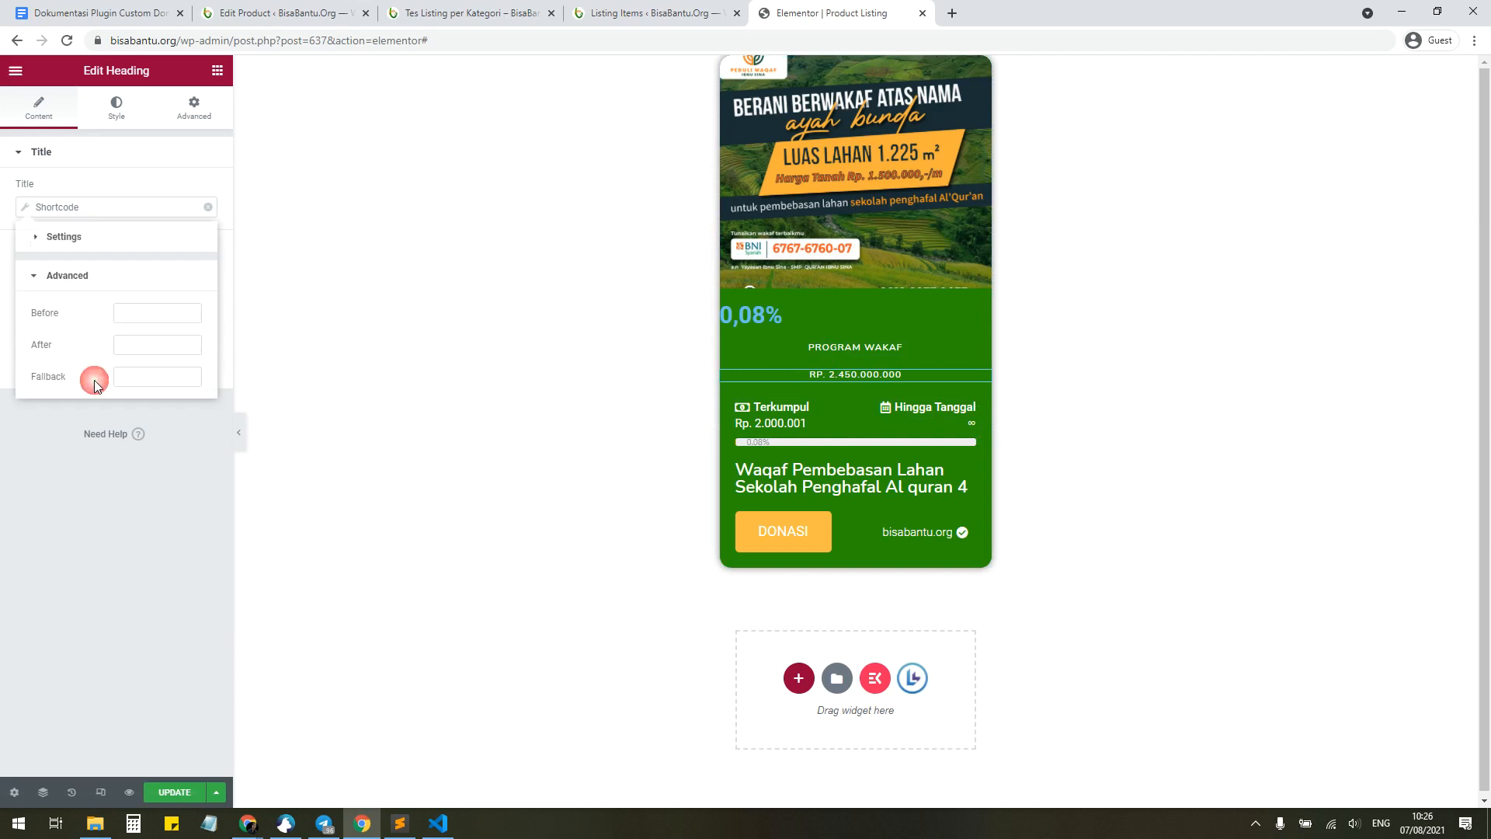
{"action": "left_click", "coordinate": [122, 311]}
{"action": "type", "text": "Target"}
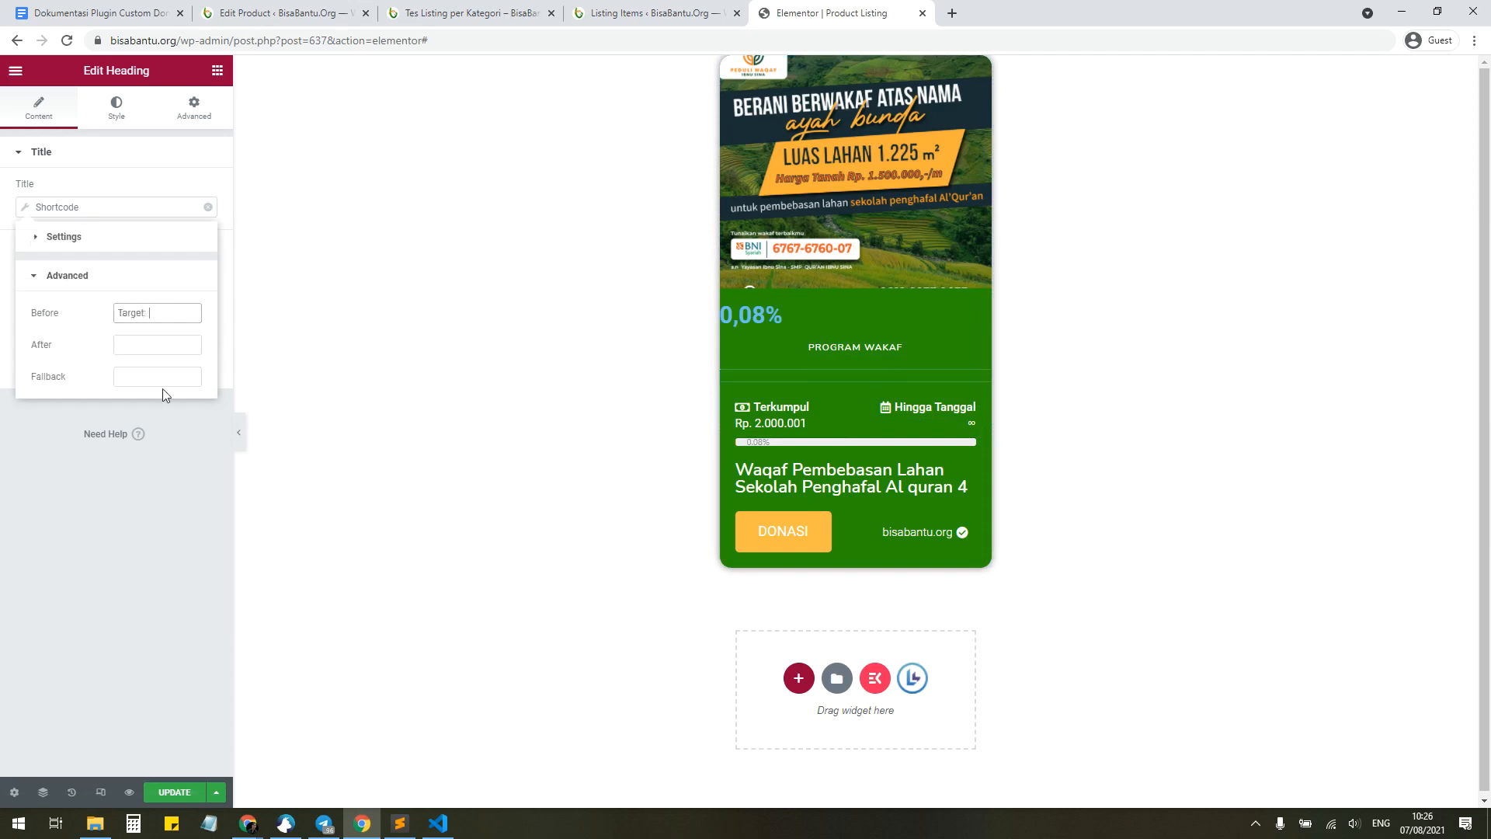
{"action": "type", "text": ":"}
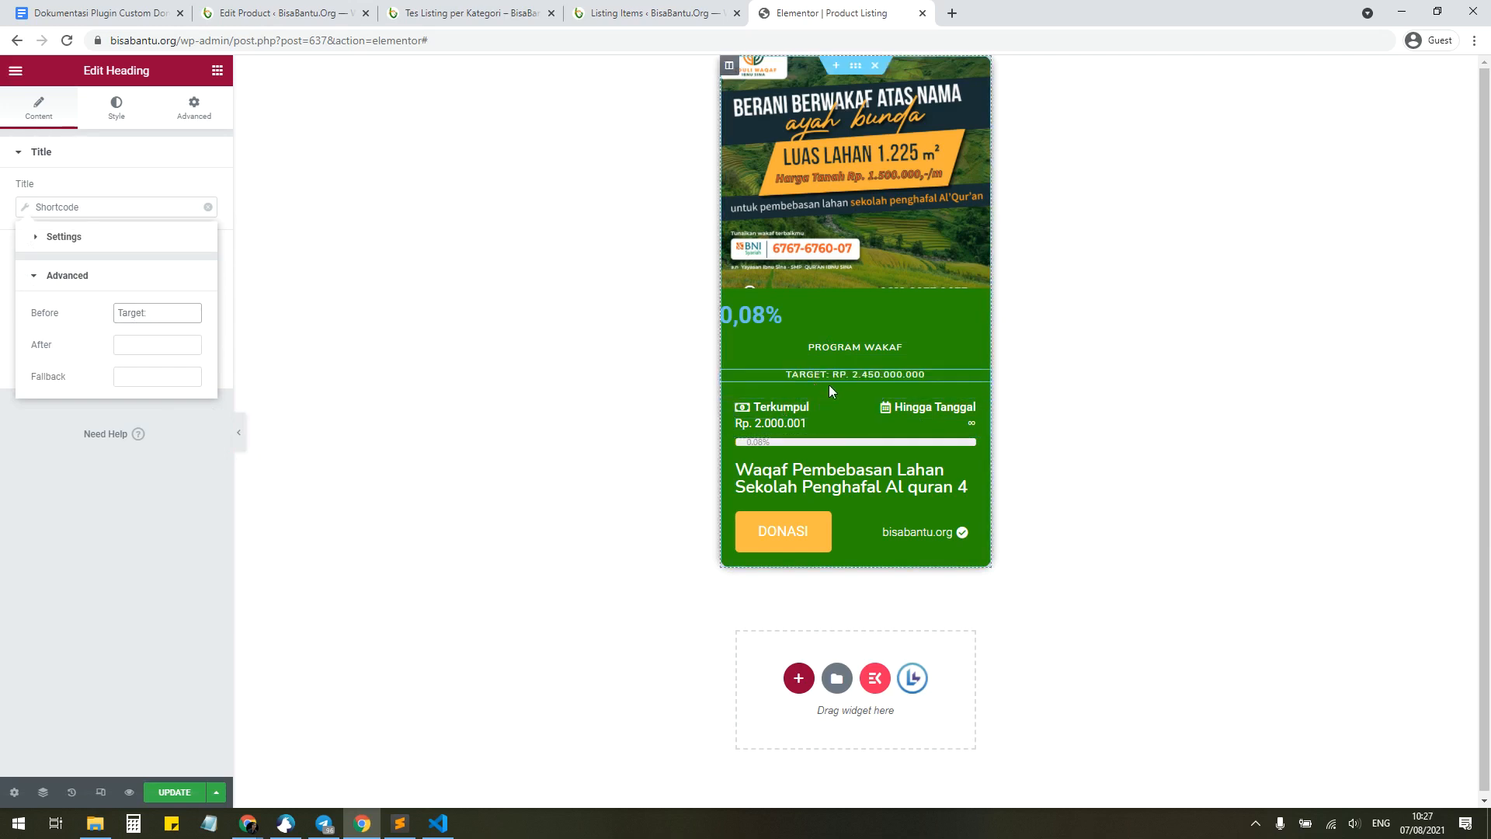
Step: Set the target heading's font family to Roboto
{"action": "left_click", "coordinate": [116, 107]}
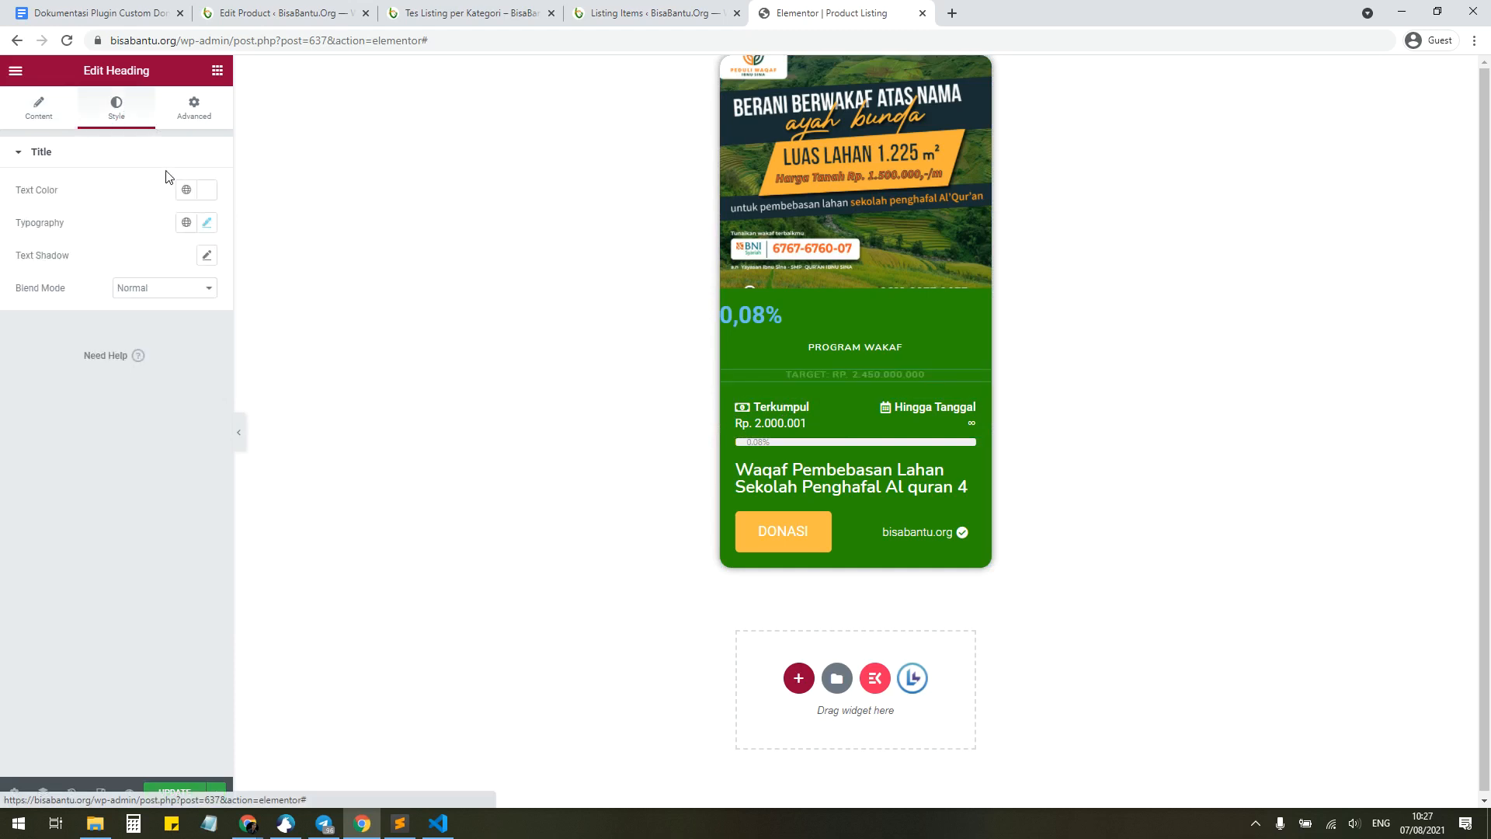
{"action": "left_click", "coordinate": [207, 223]}
{"action": "left_click", "coordinate": [176, 298]}
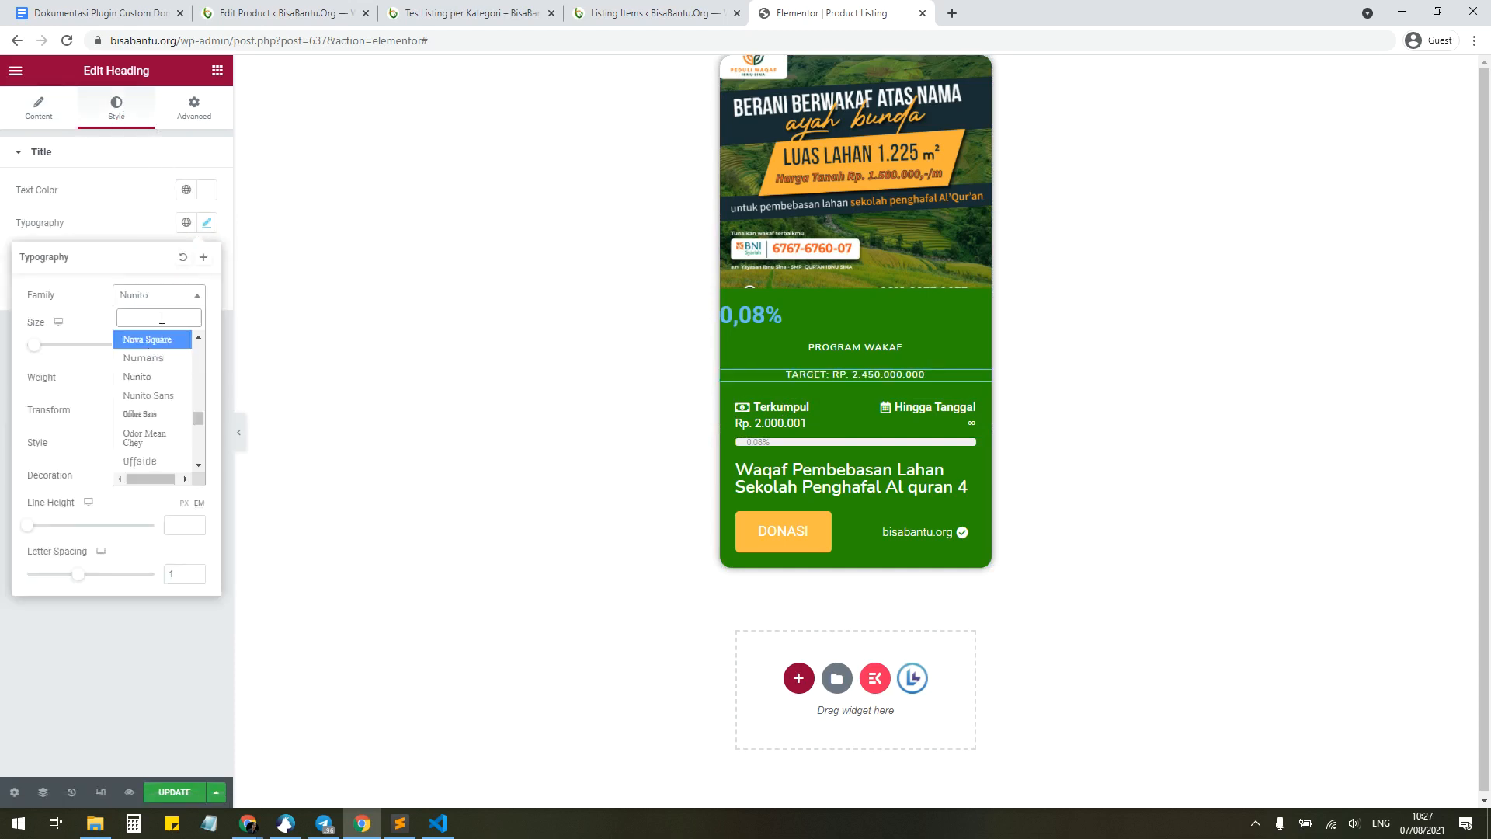
{"action": "type", "text": "rob"}
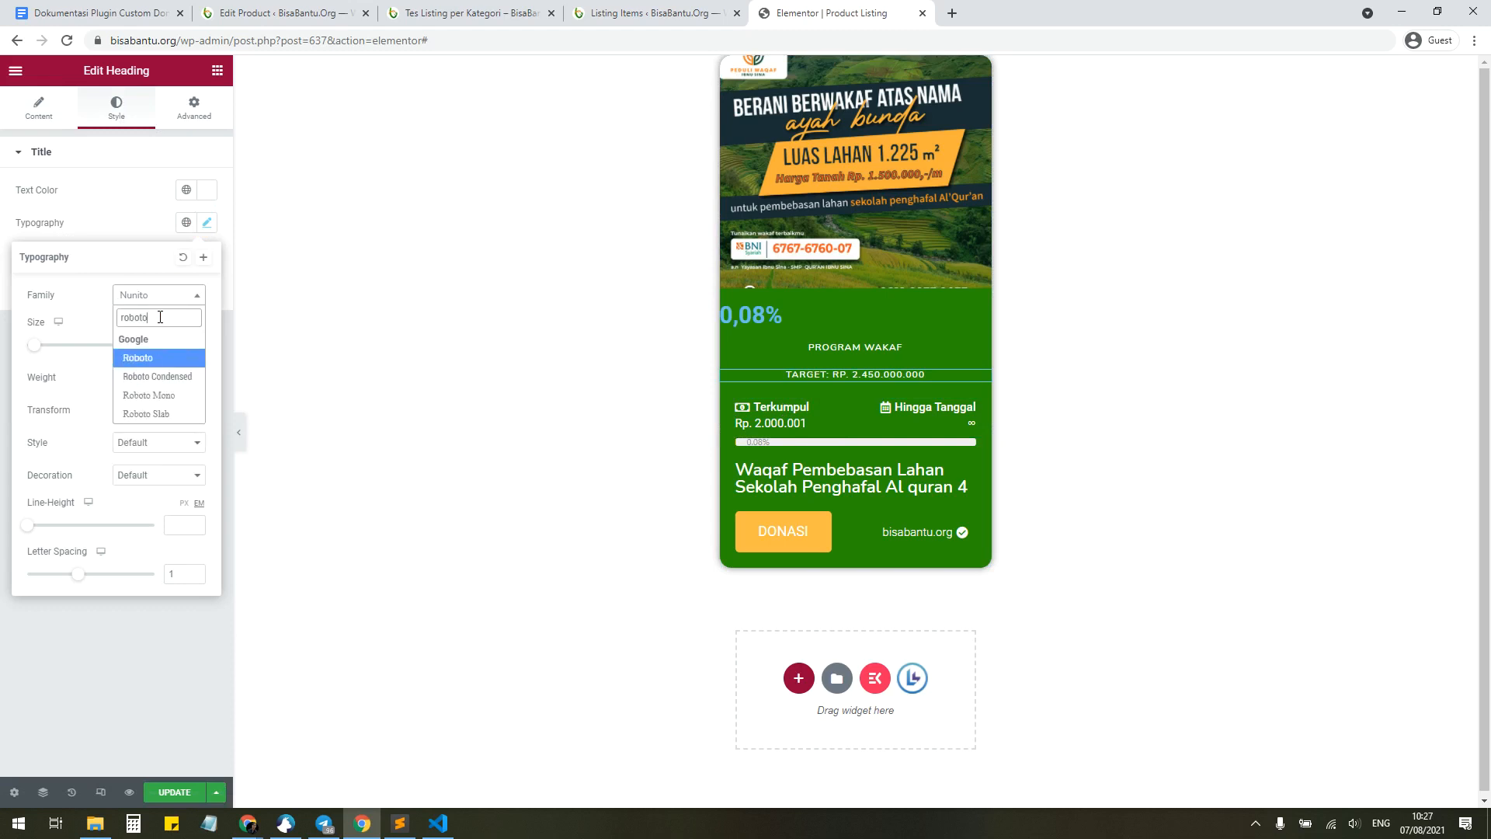
{"action": "type", "text": "oto"}
{"action": "left_click", "coordinate": [174, 359]}
{"action": "left_click", "coordinate": [135, 641]}
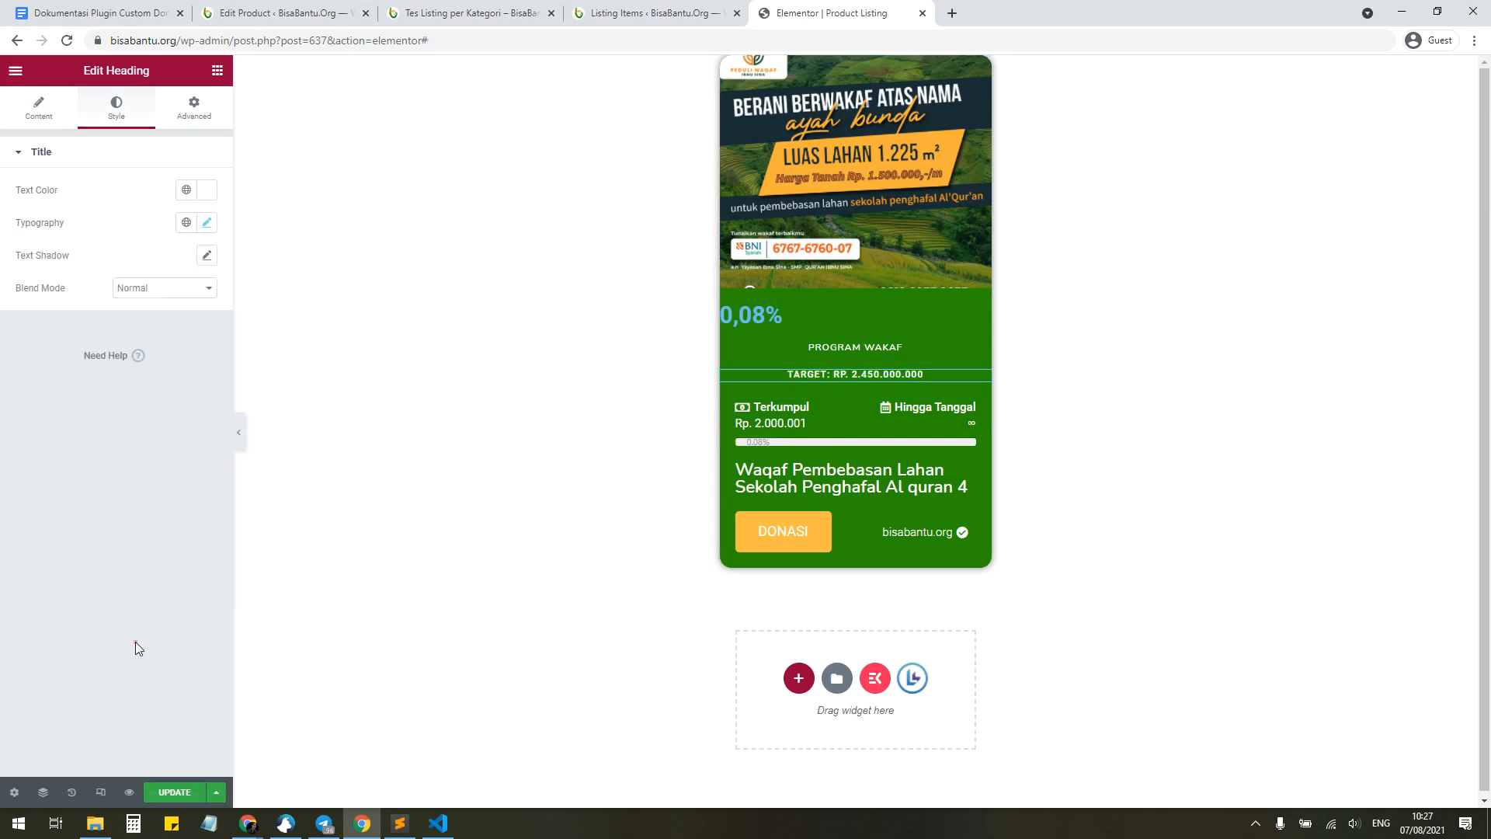
Step: Delete the blue percentage heading above PROGRAM WAKAF from the card
{"action": "right_click", "coordinate": [744, 315]}
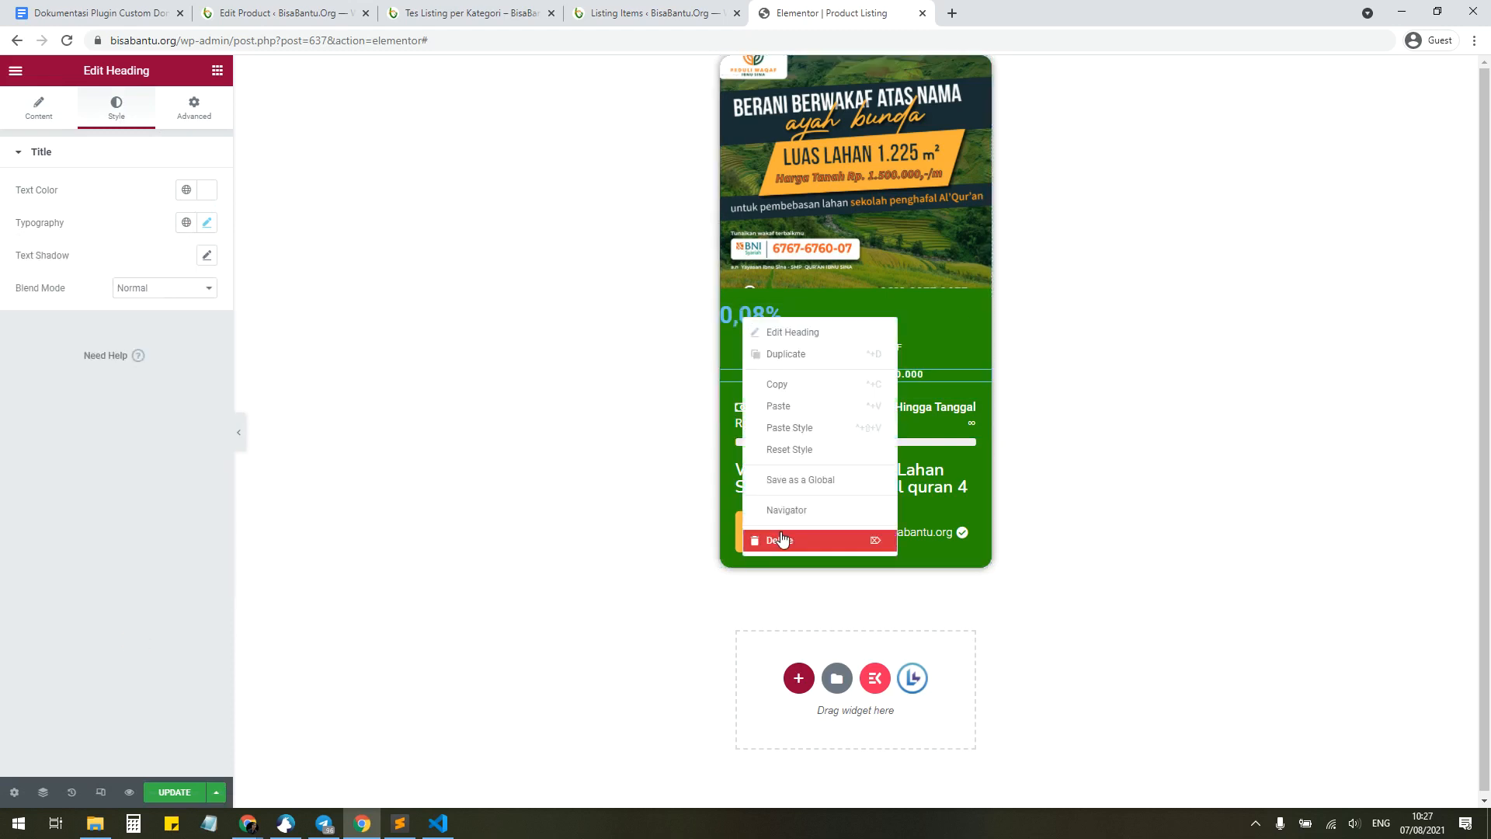
{"action": "left_click", "coordinate": [776, 536]}
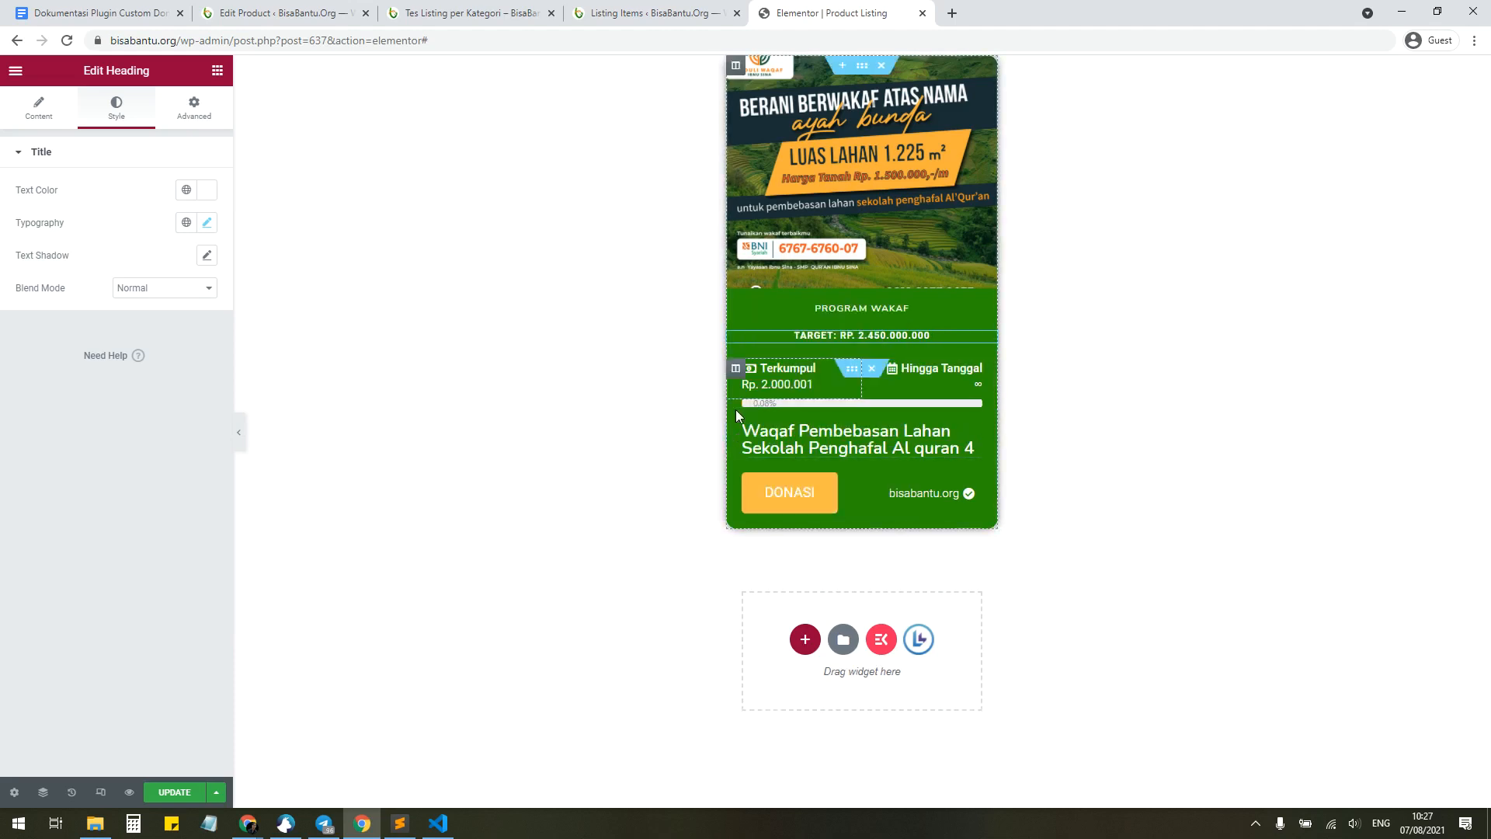
Step: Try a height of 26 on the card's progress bar and restore it to 10
{"action": "left_click", "coordinate": [827, 399]}
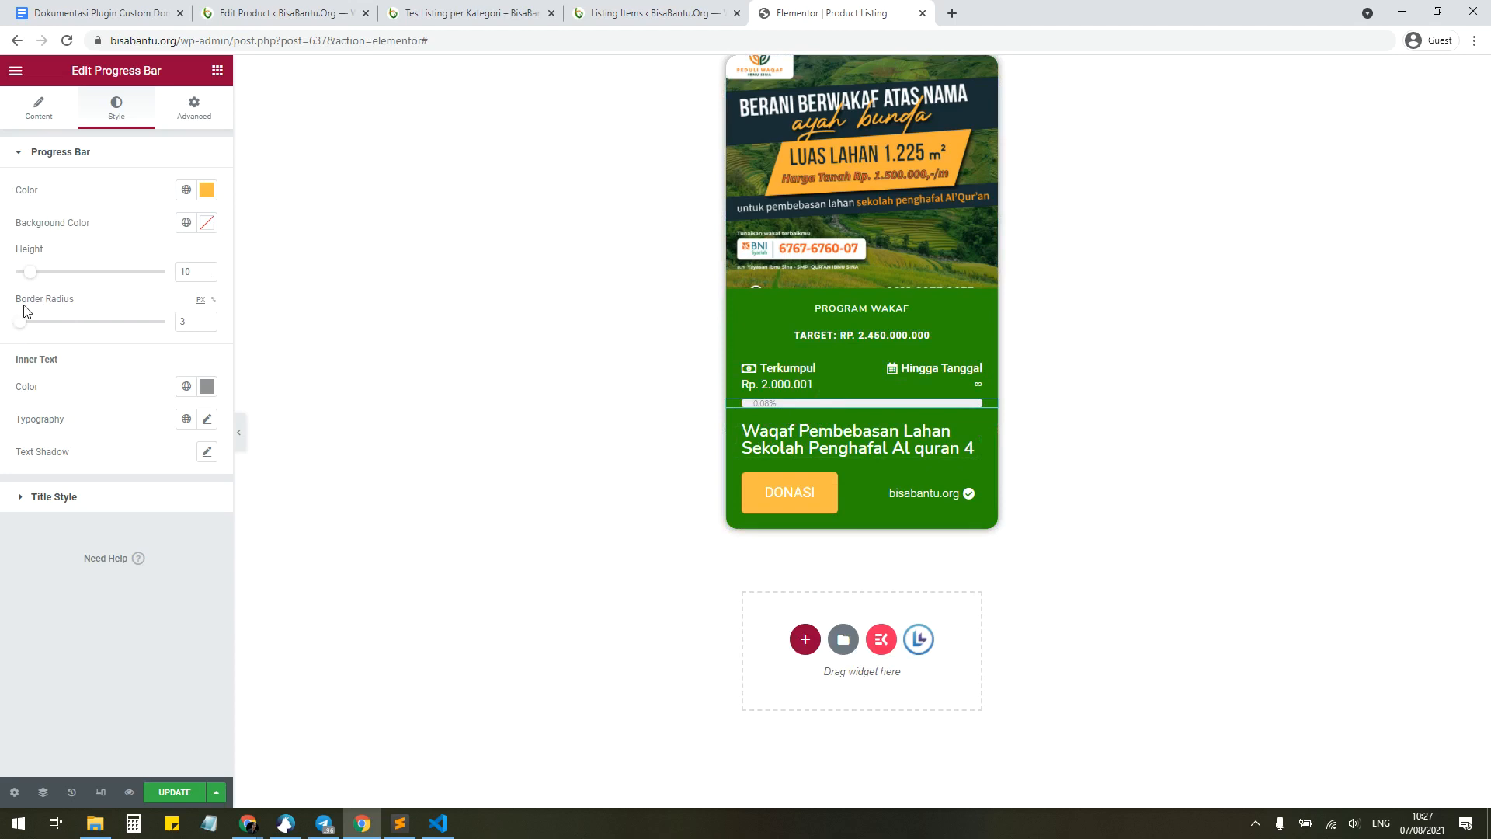
{"action": "mouse_move", "coordinate": [29, 273]}
{"action": "left_mouse_down"}
{"action": "mouse_move", "coordinate": [74, 274]}
{"action": "mouse_move", "coordinate": [33, 273]}
{"action": "mouse_move", "coordinate": [48, 273]}
{"action": "left_mouse_up"}
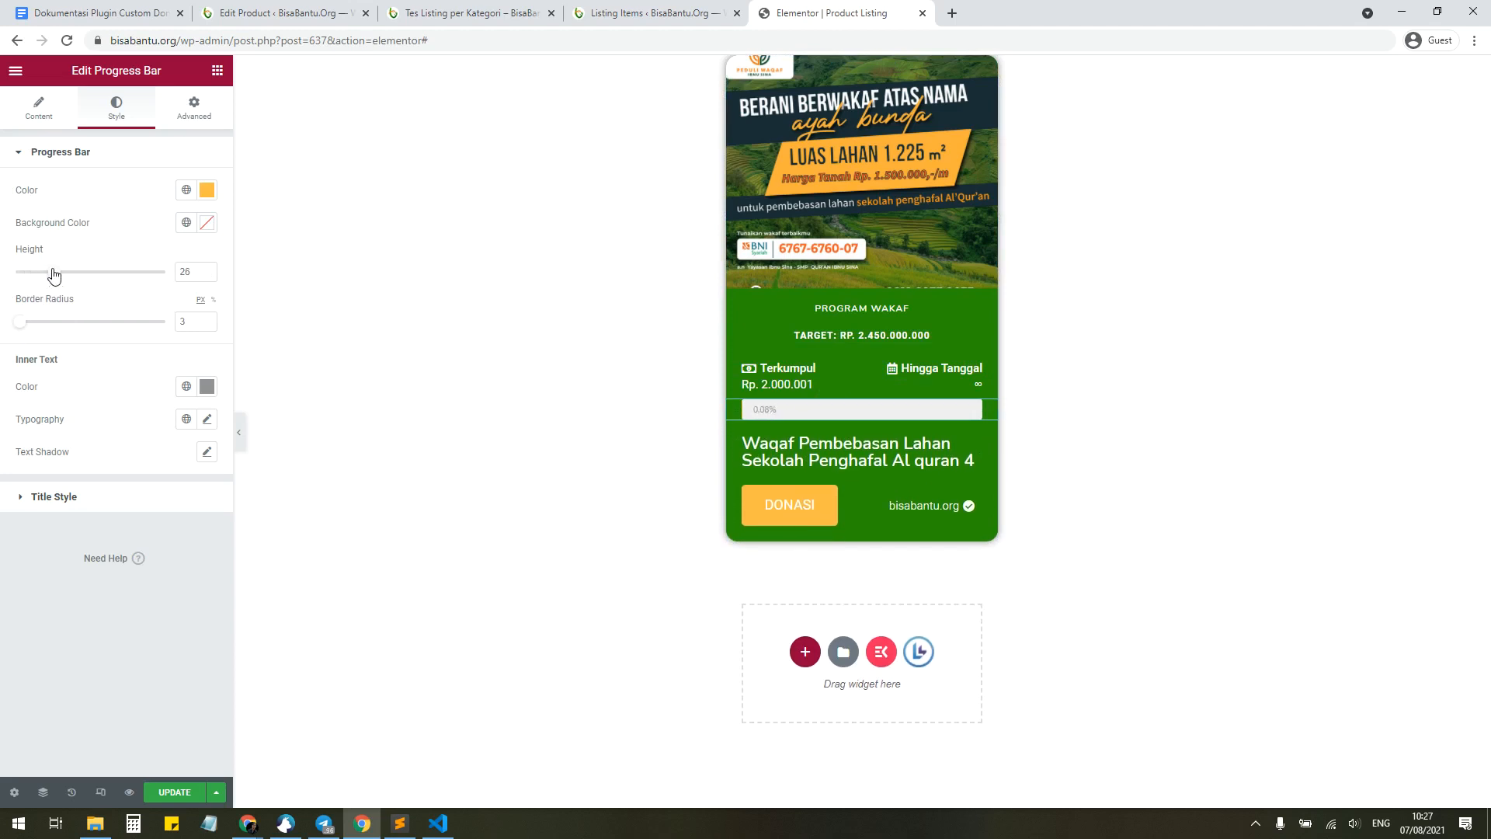
{"action": "double_click", "coordinate": [194, 267]}
{"action": "type", "text": "10"}
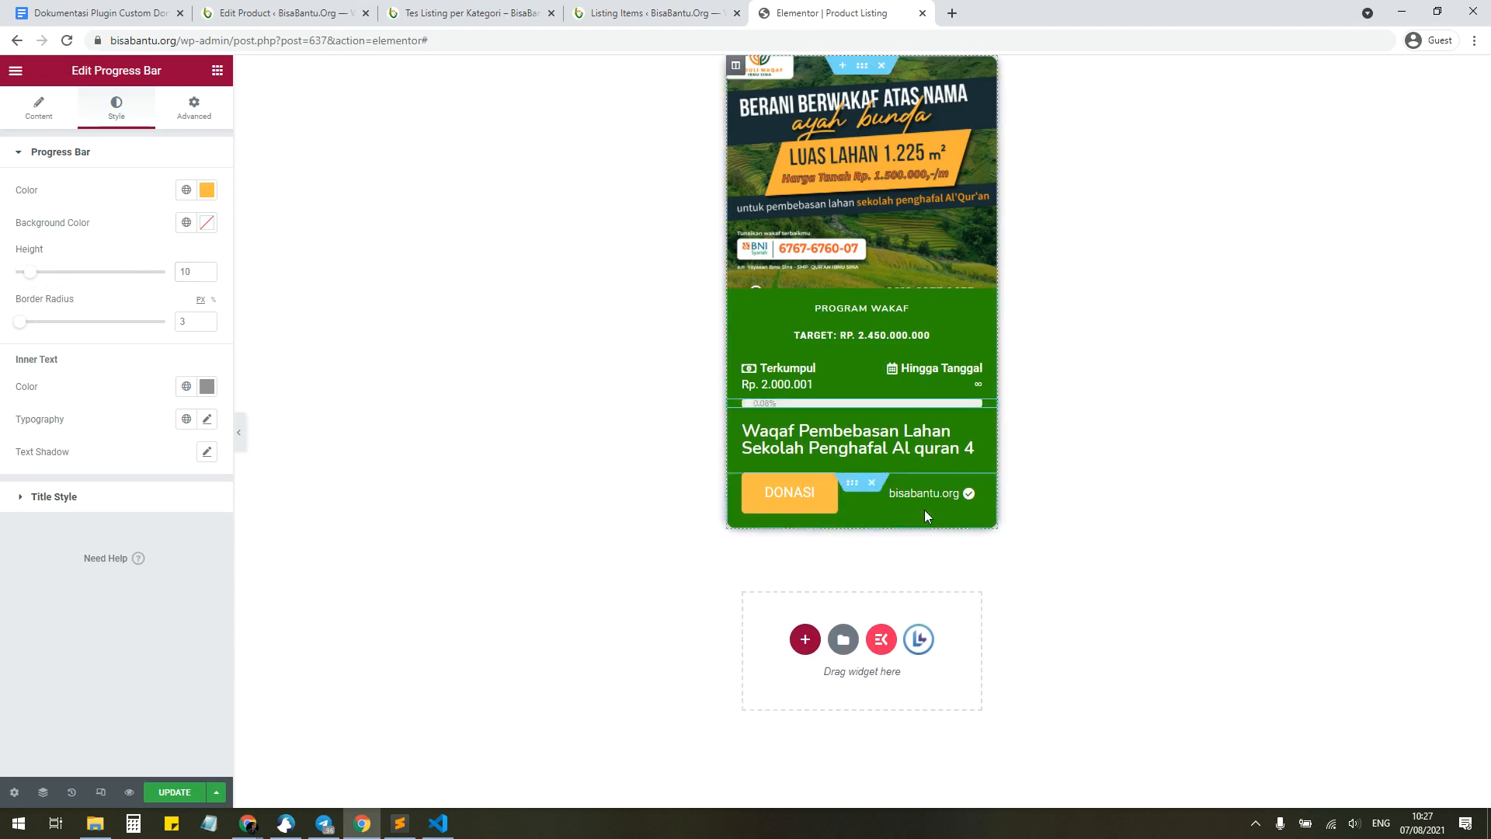
Step: Update the listing template and reload the Tes Listing per Kategori page to review its donation cards
{"action": "left_click", "coordinate": [166, 789]}
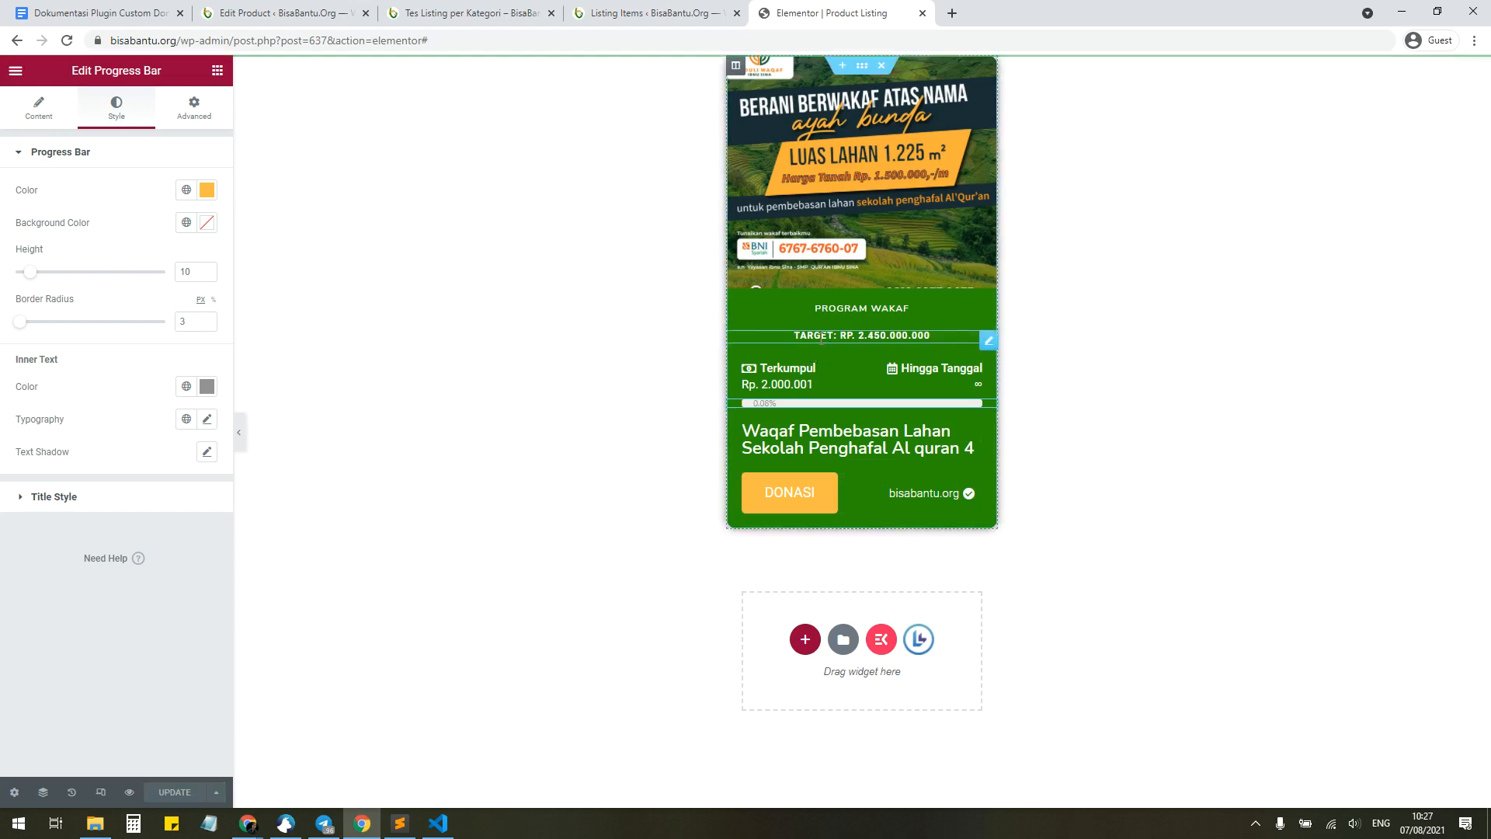
{"action": "left_click", "coordinate": [637, 10]}
{"action": "left_click", "coordinate": [470, 13]}
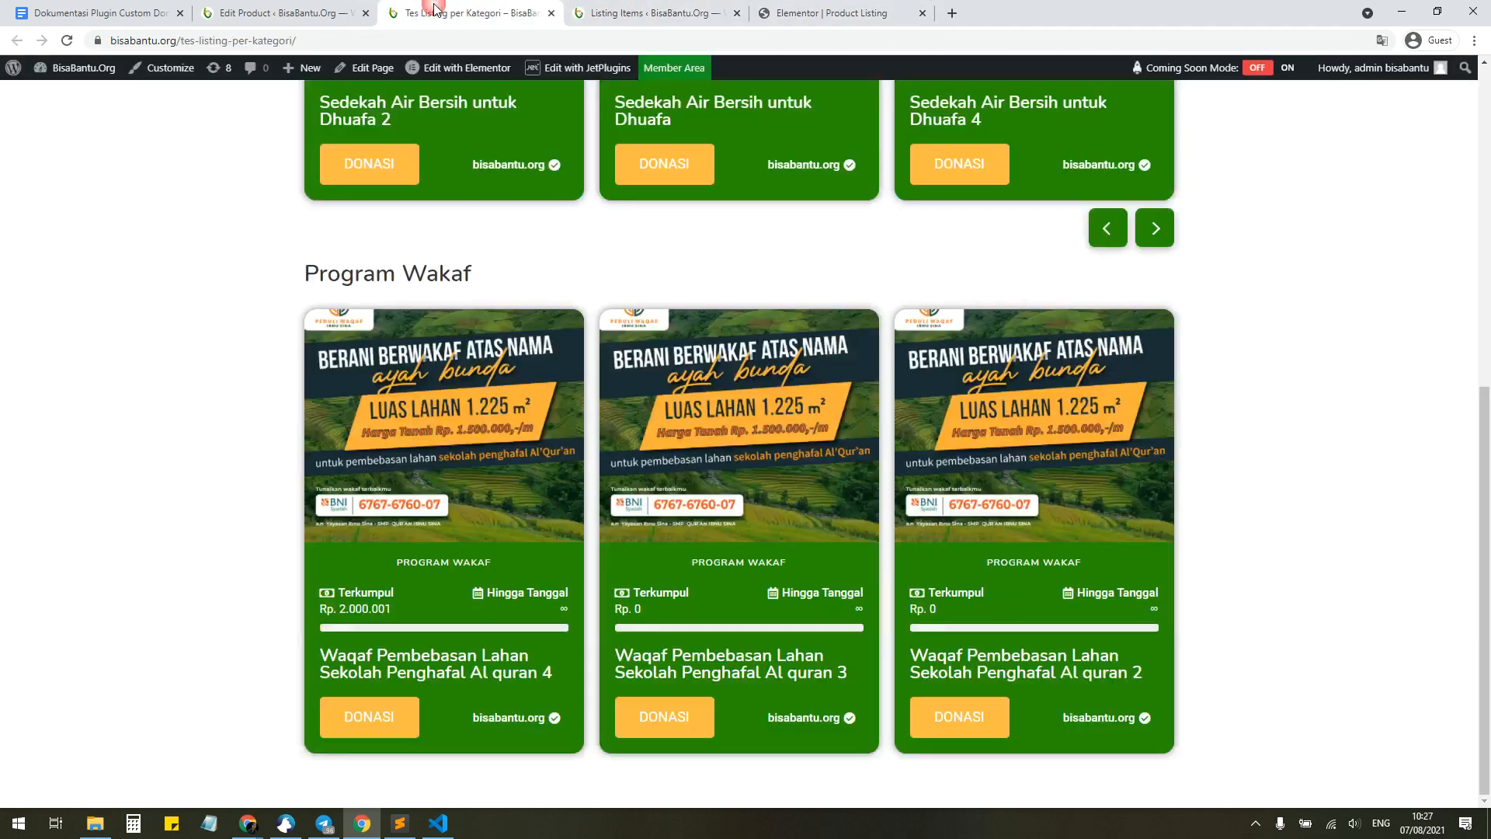
{"action": "left_click", "coordinate": [67, 41]}
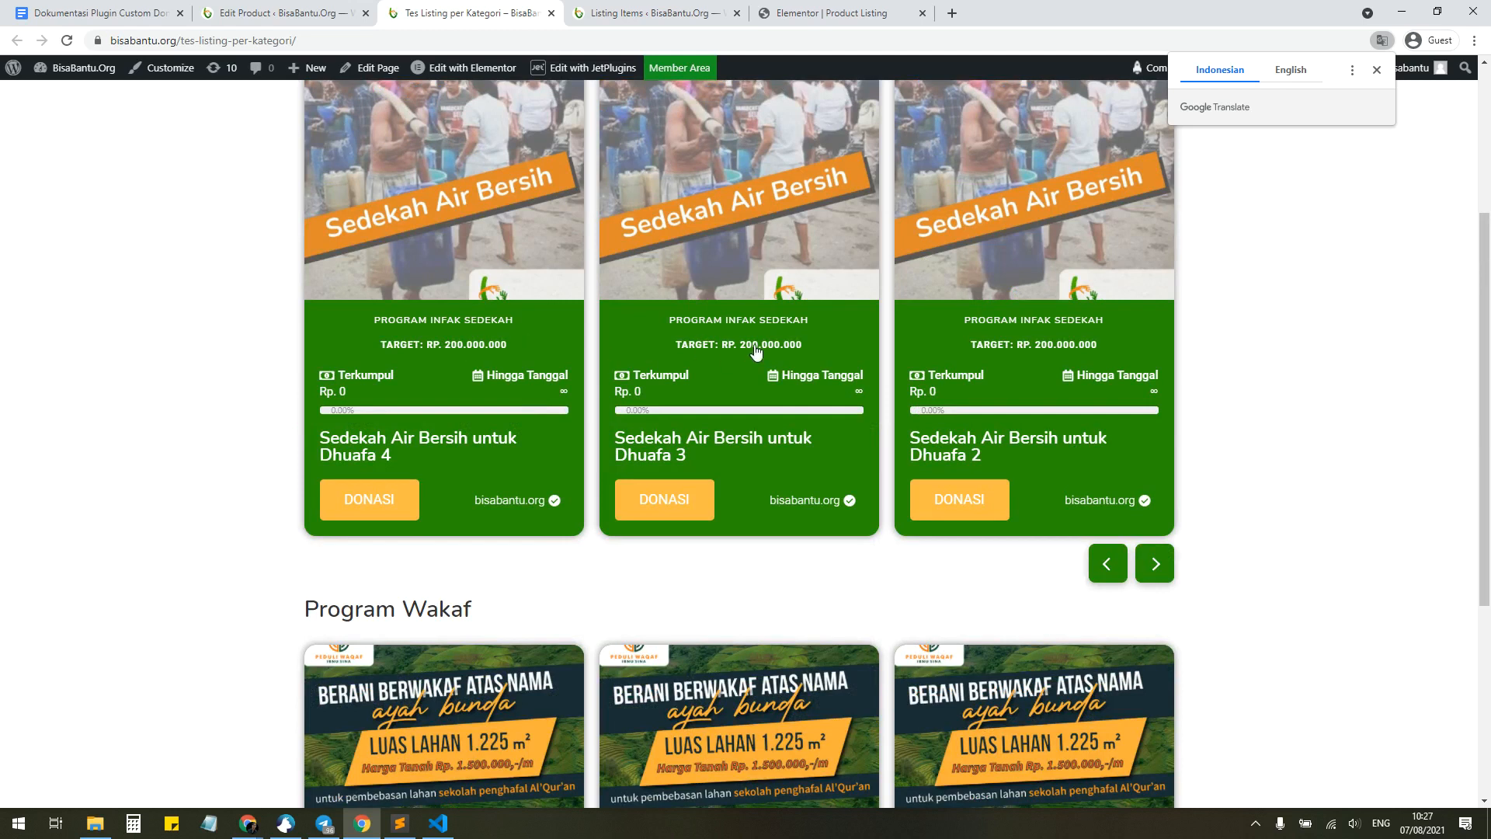
{"action": "scroll", "coordinate": [756, 352], "scroll_direction": "down", "scroll_amount": 5}
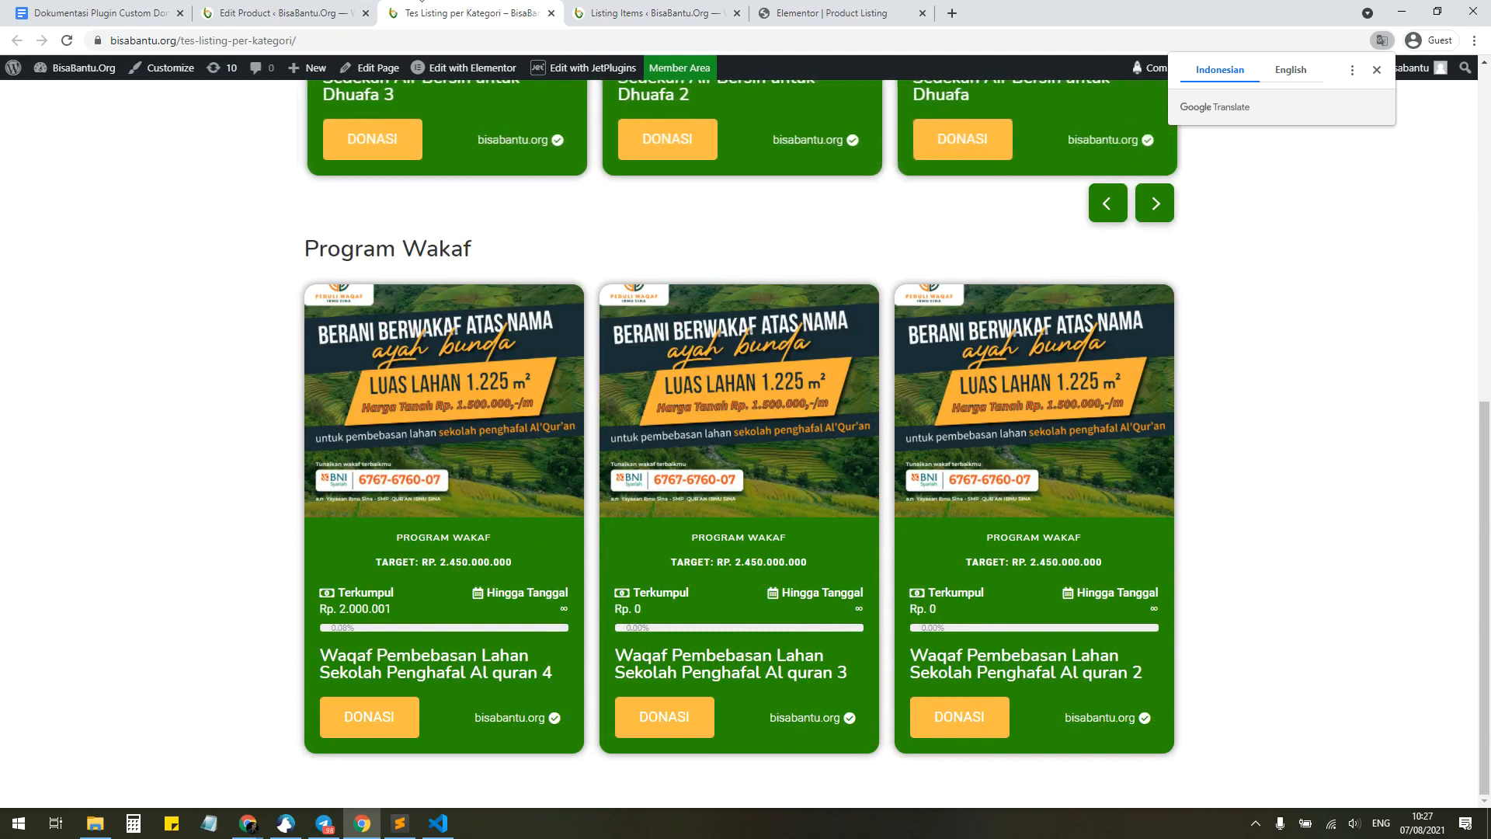
Step: Compare the product's donation target setting with the cards on the Tes Listing per Kategori page
{"action": "key", "text": "ctrl+shift+Tab"}
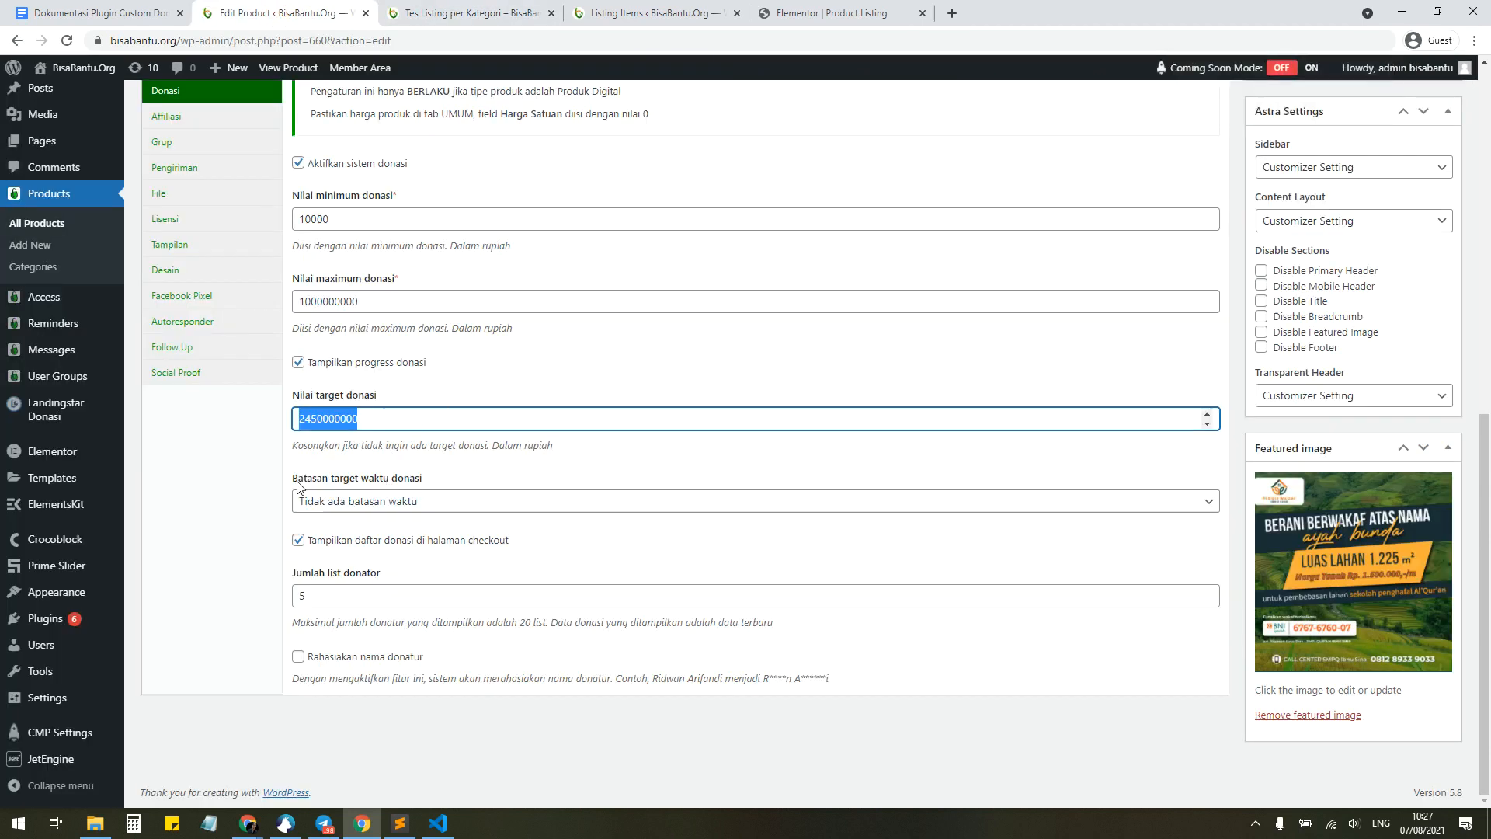
{"action": "left_click", "coordinate": [479, 13]}
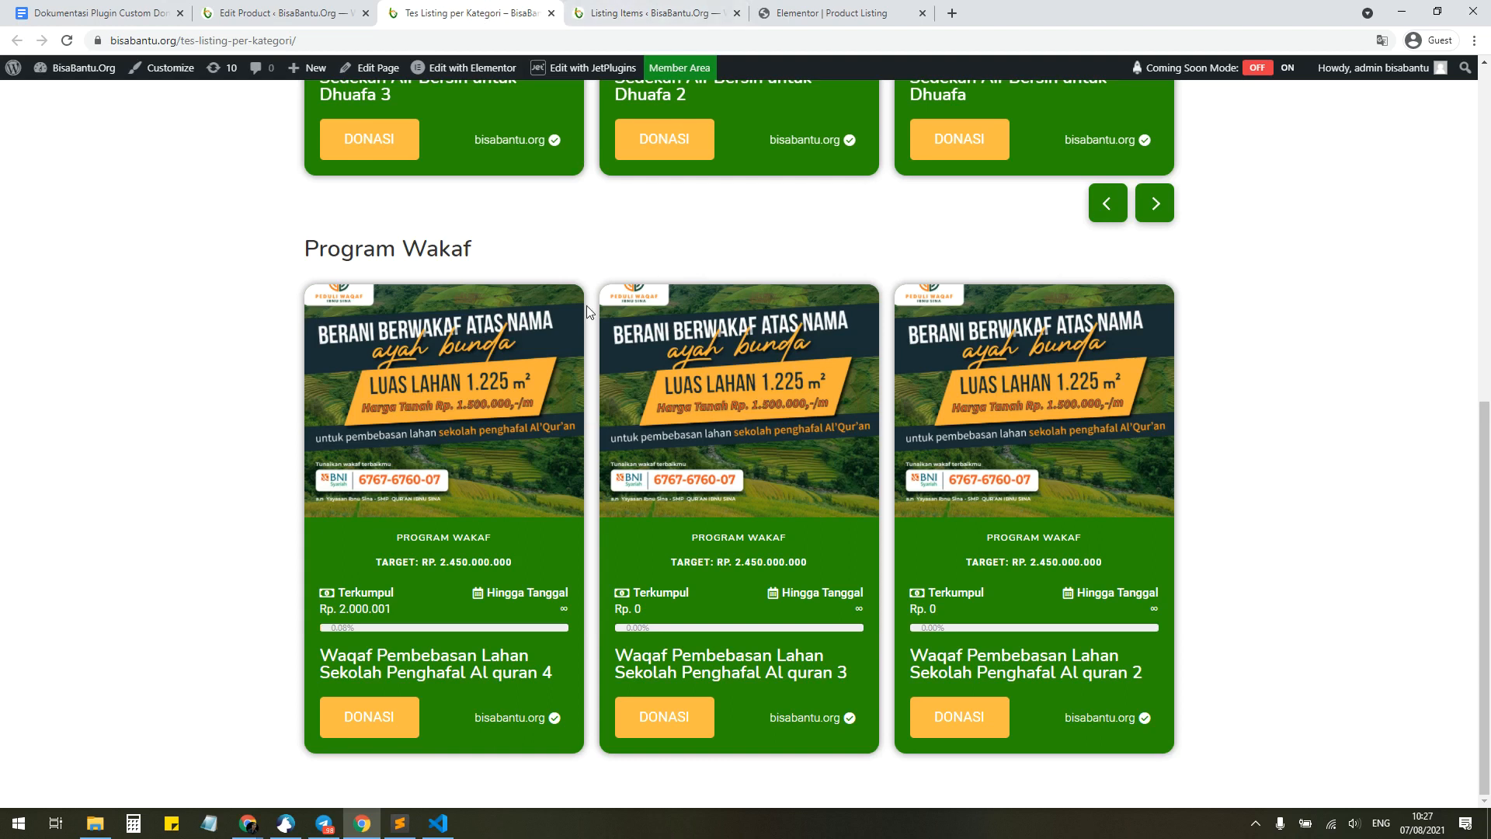
{"action": "scroll", "coordinate": [535, 229], "scroll_direction": "up", "scroll_amount": 1}
Step: Try to create a new page titled "Test Listing" in a separate browser tab and edit it with Elementor
{"action": "left_click", "coordinate": [295, 14]}
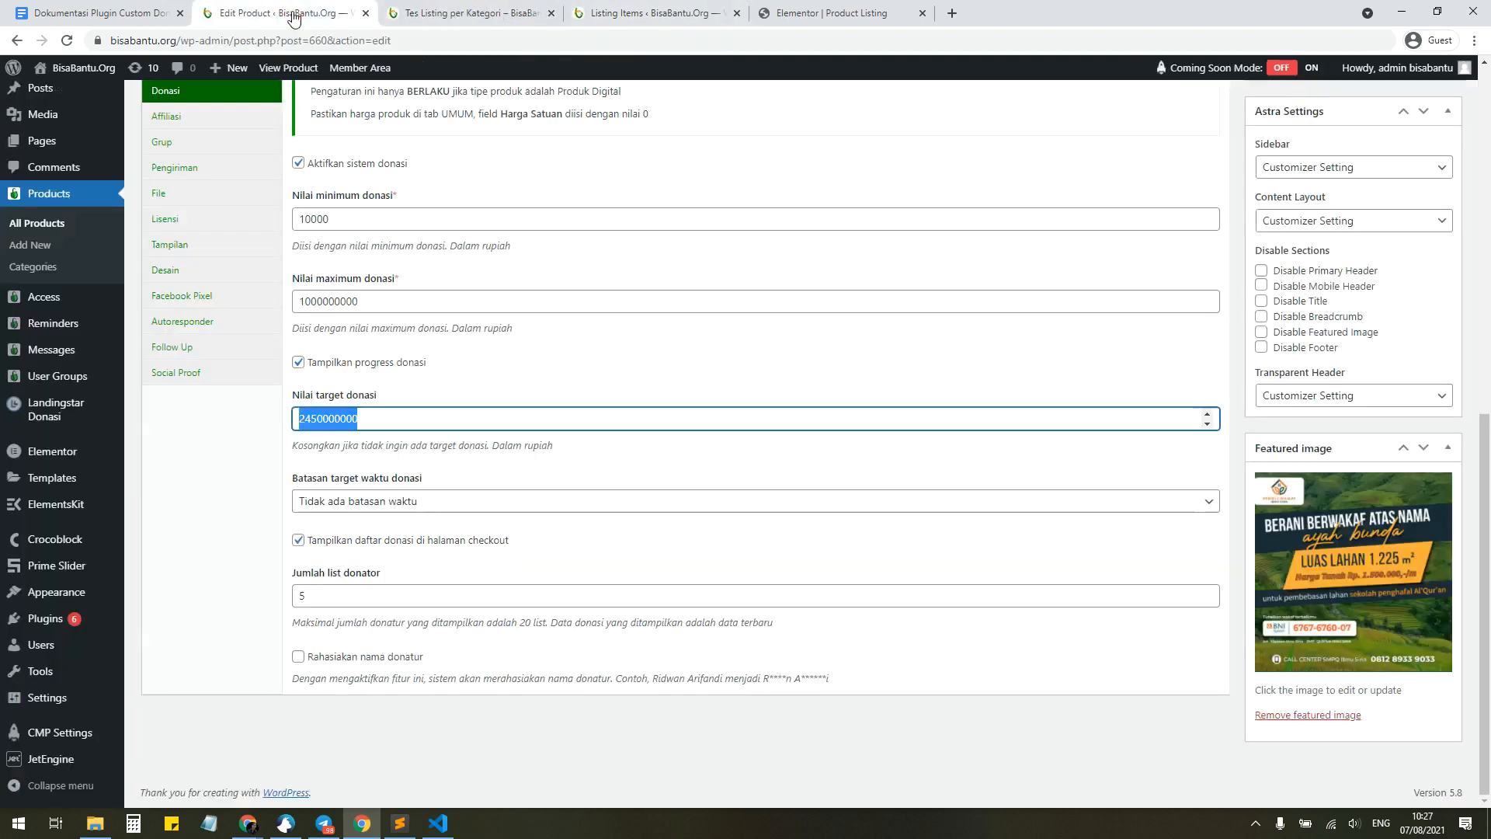
{"action": "scroll", "coordinate": [48, 327], "scroll_direction": "up", "scroll_amount": 4}
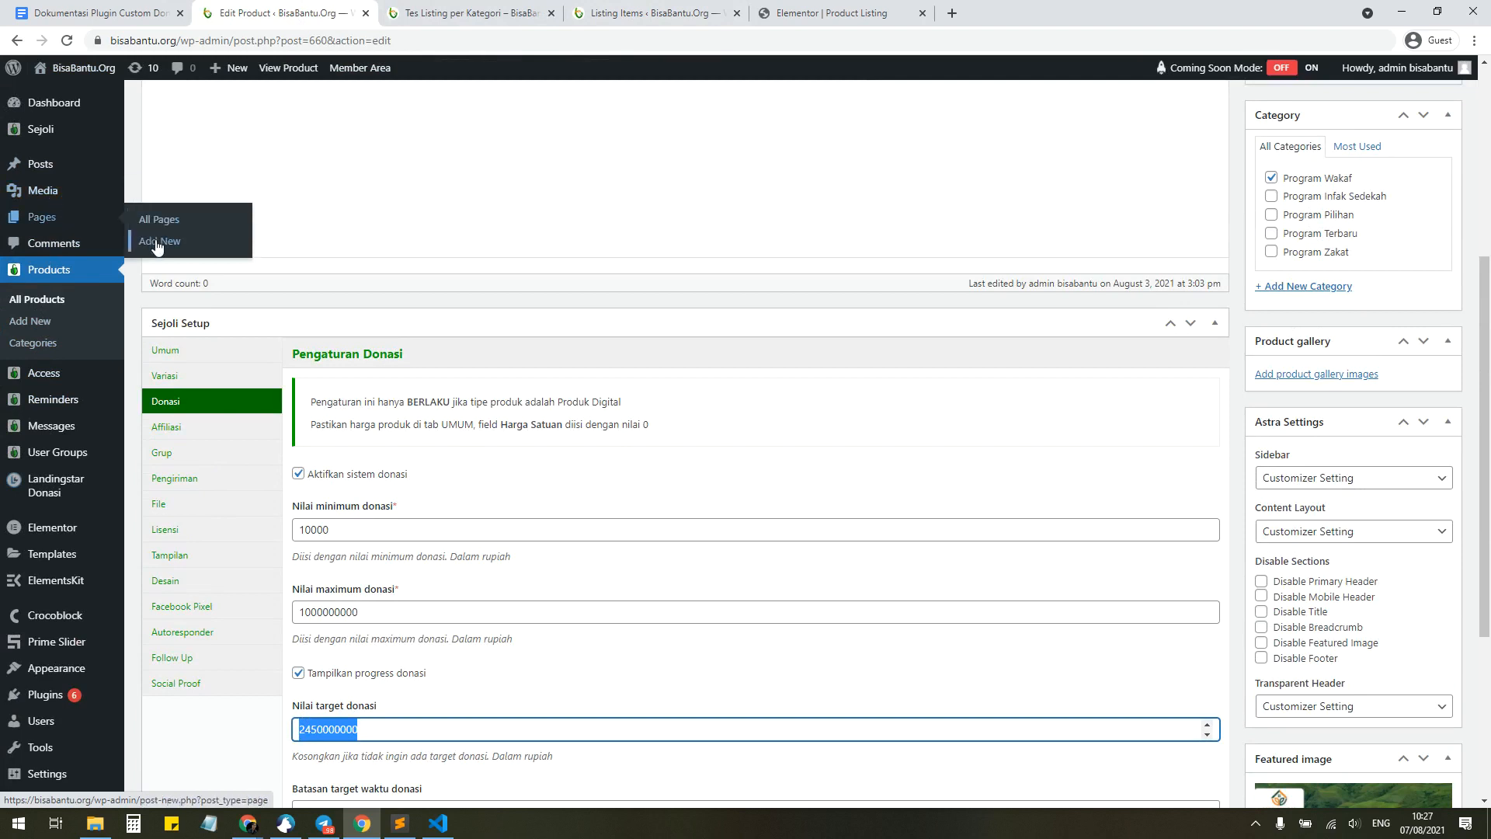
{"action": "middle_click", "coordinate": [156, 214]}
{"action": "left_click", "coordinate": [432, 13]}
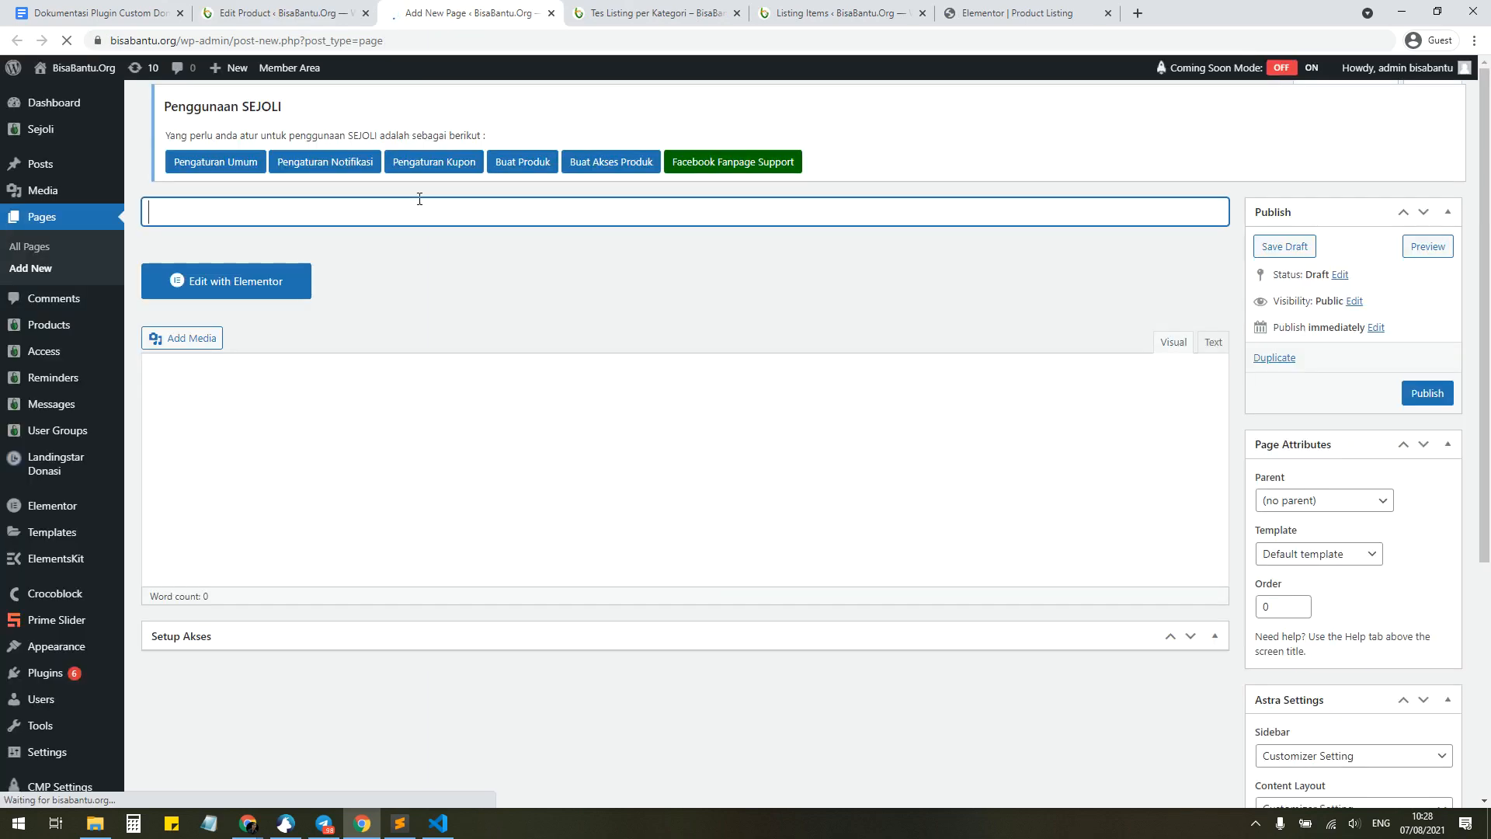
{"action": "type", "text": "Test"}
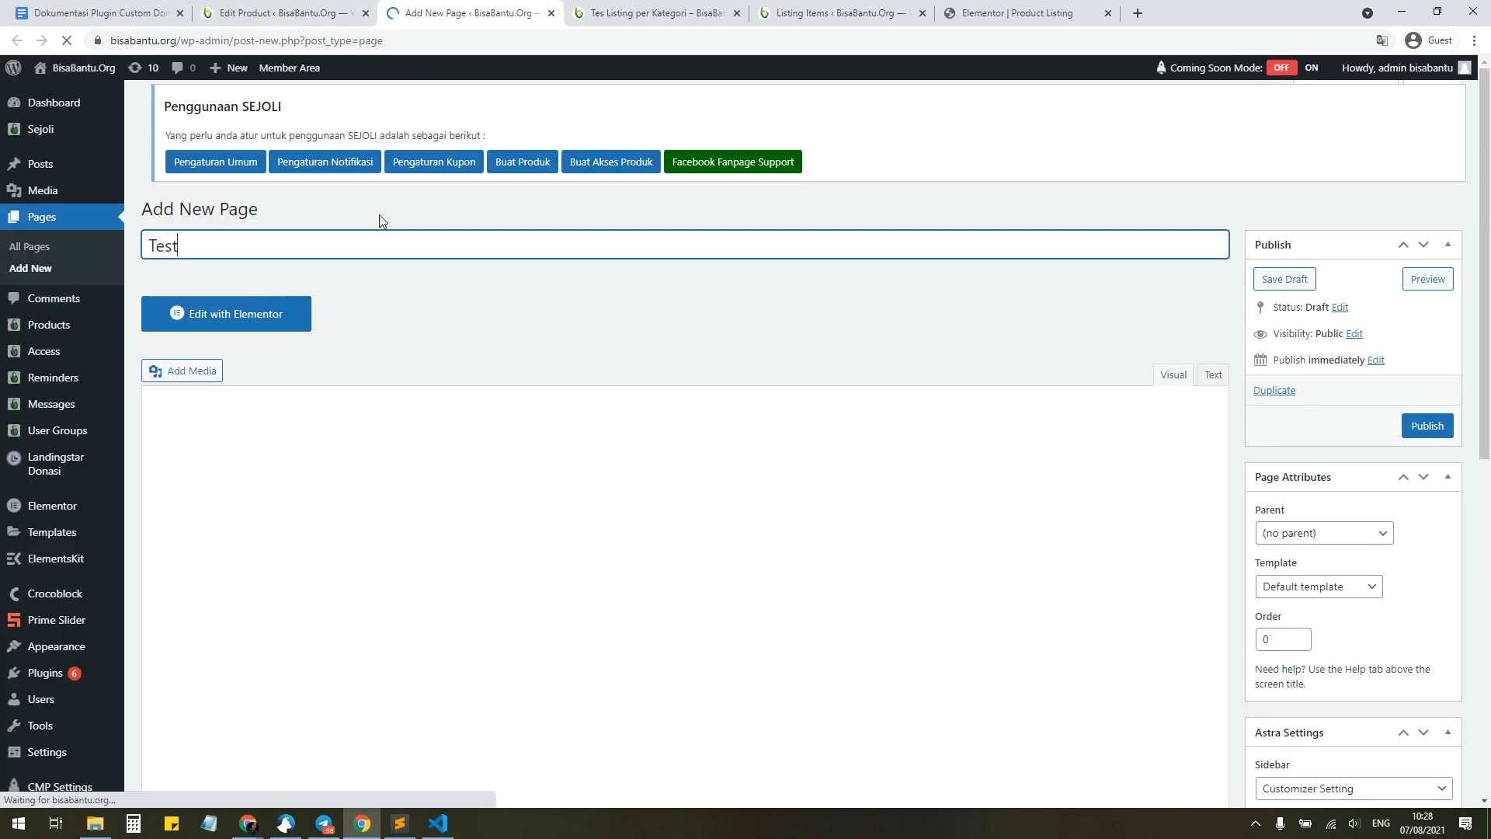
{"action": "type", "text": " Listing"}
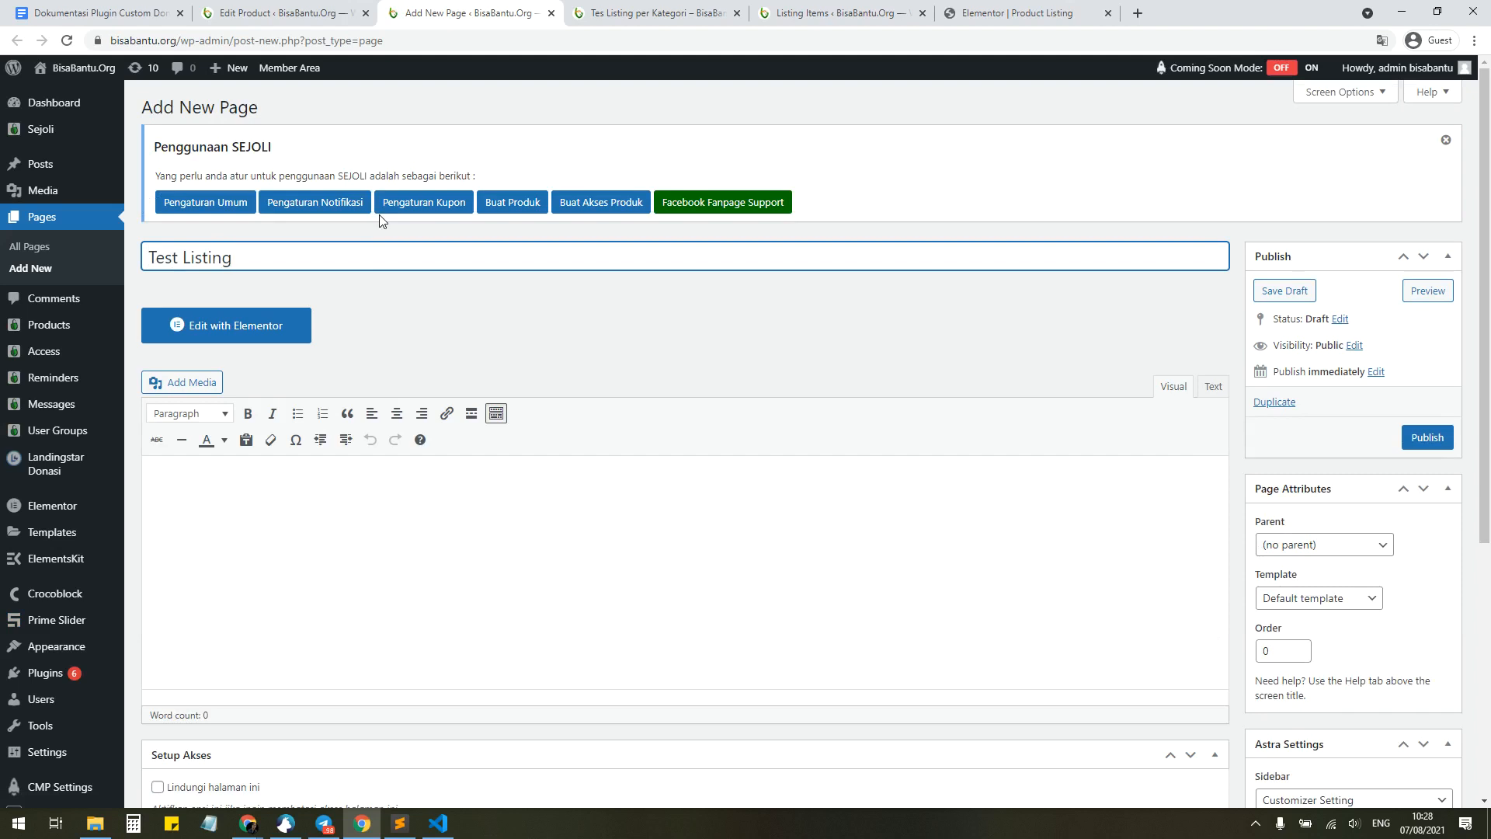
{"action": "left_click", "coordinate": [223, 326]}
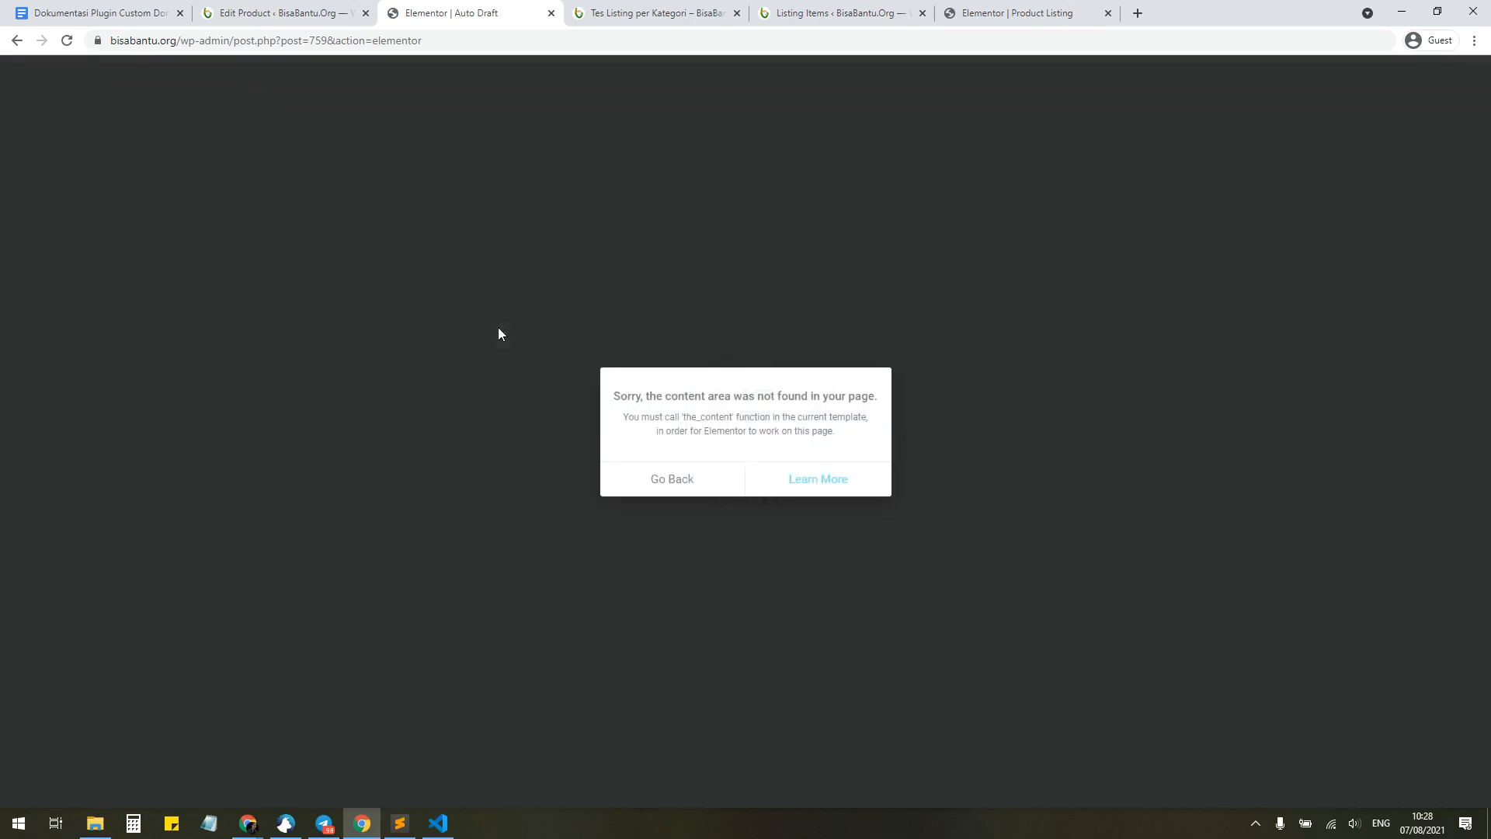
{"action": "left_click", "coordinate": [675, 474]}
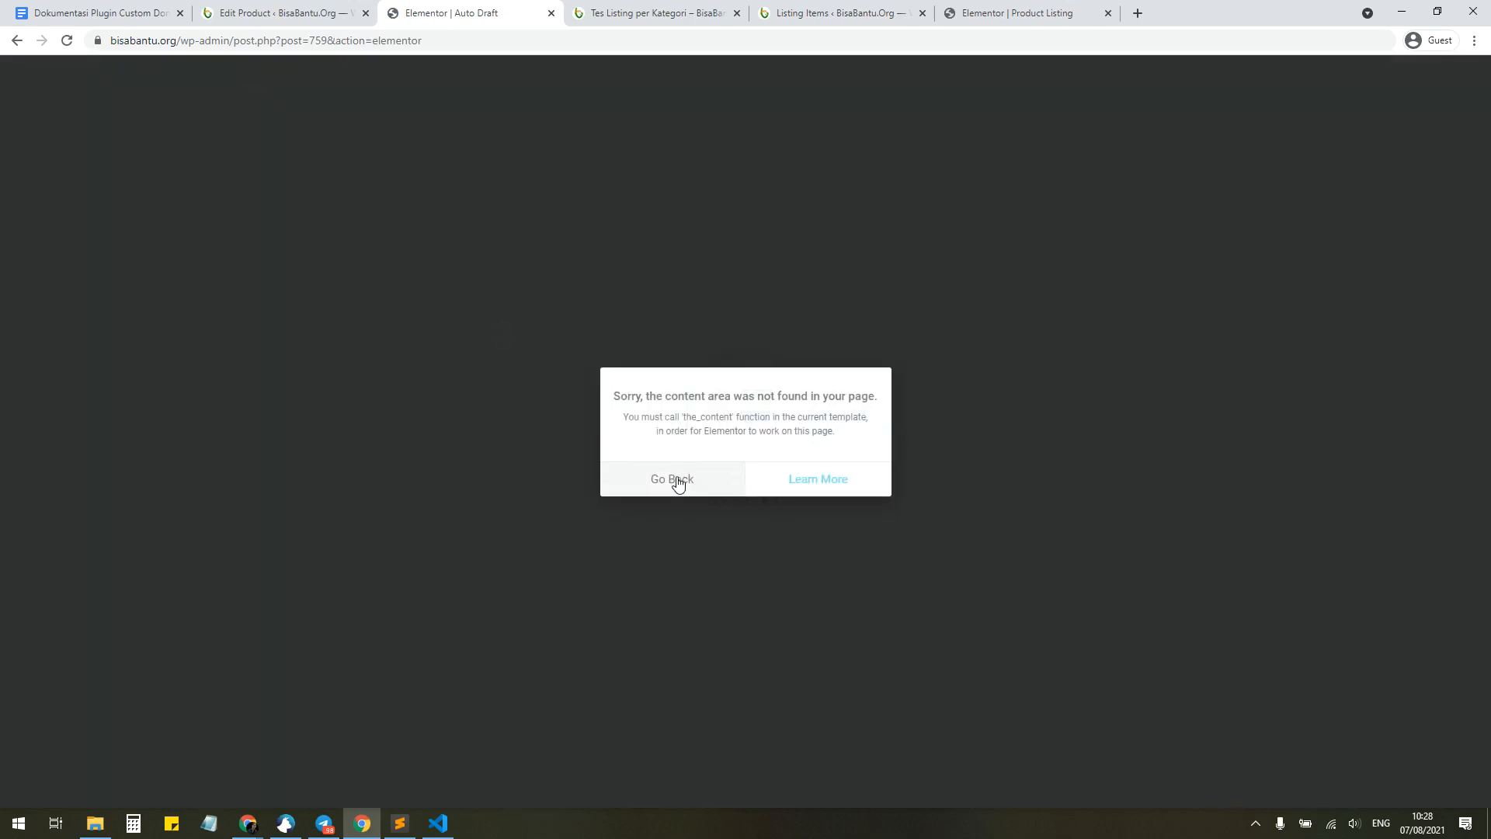
{"action": "left_click", "coordinate": [672, 482]}
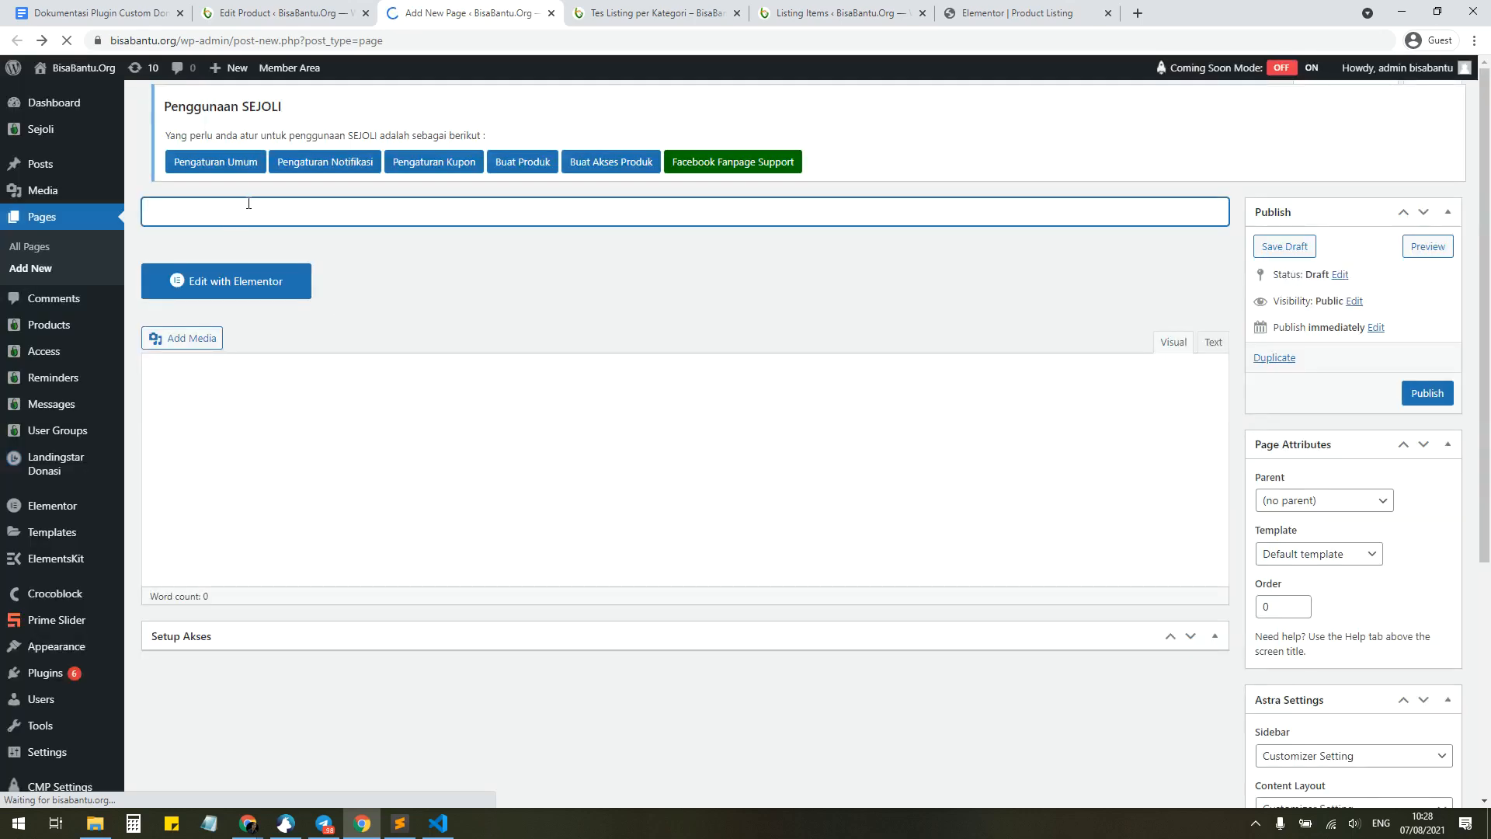
{"action": "left_click", "coordinate": [248, 204]}
{"action": "left_click", "coordinate": [257, 266]}
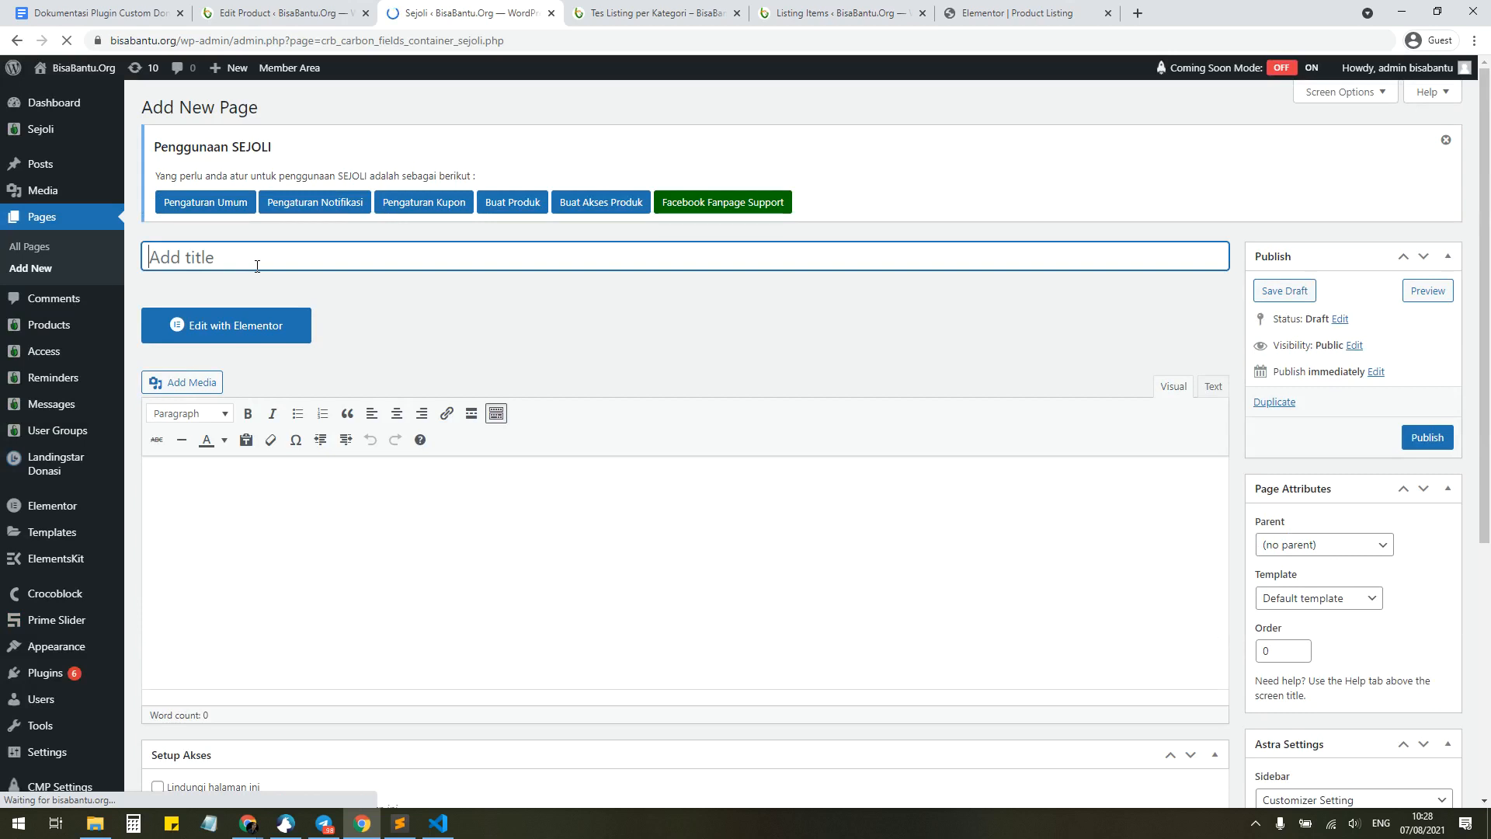
{"action": "left_click_drag", "start_coordinate": [295, 257], "coordinate": [319, 255]}
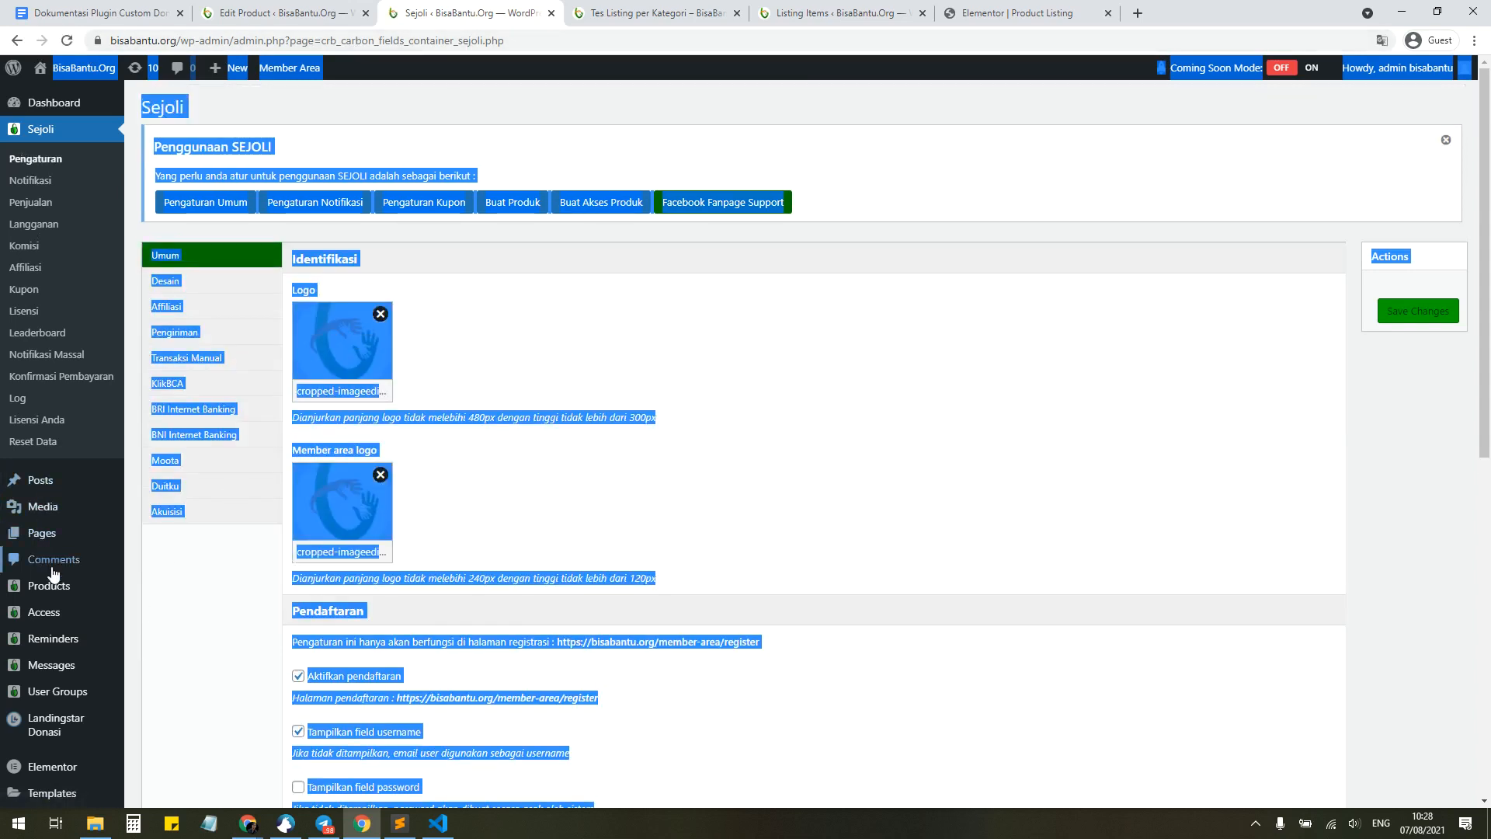
Step: Create a new page titled "Tutorial" with the Elementor Full Width template and publish it
{"action": "mouse_move", "coordinate": [54, 534]}
{"action": "left_click", "coordinate": [143, 566]}
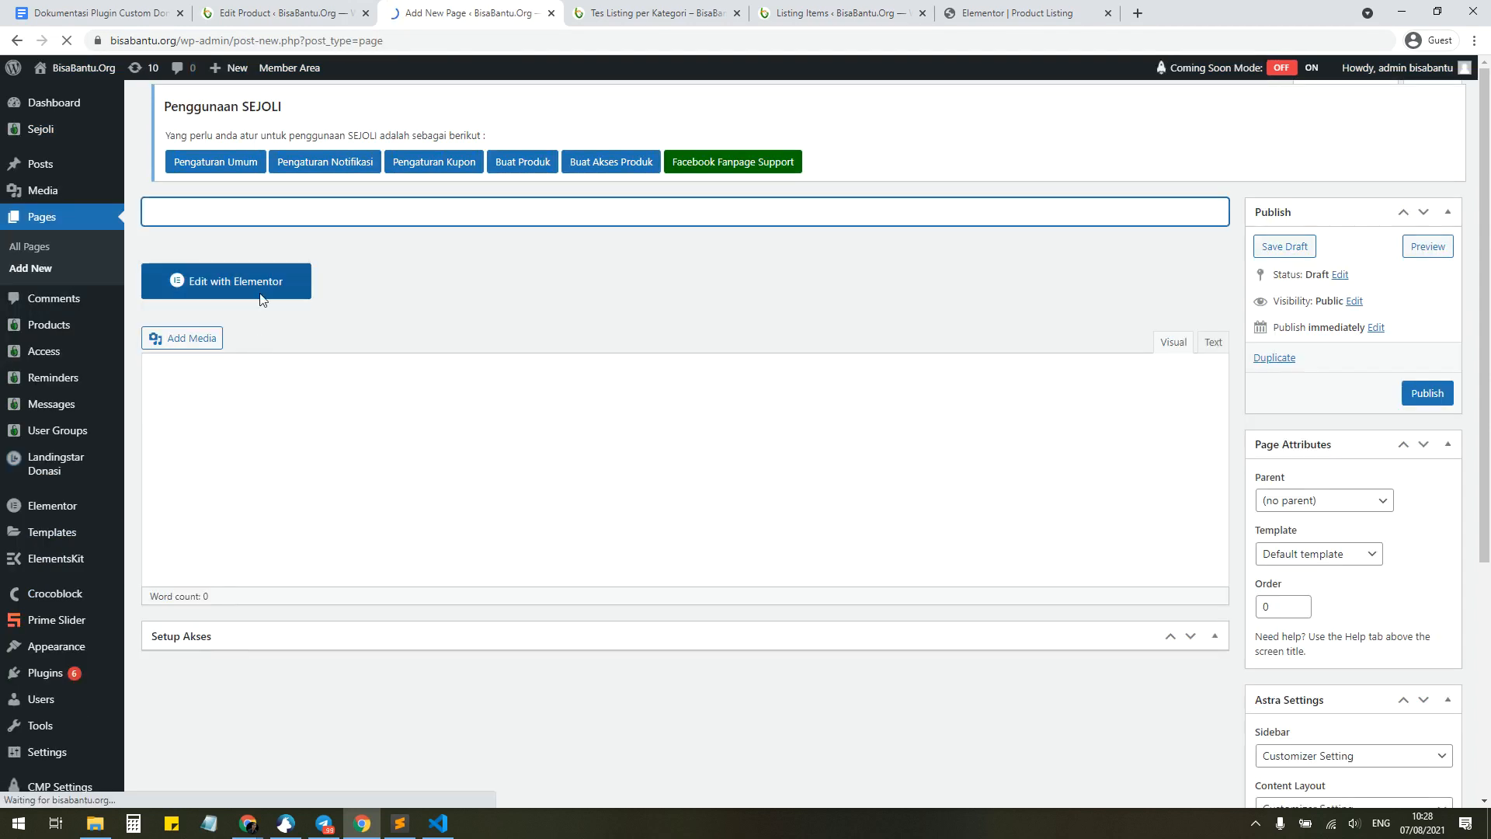
{"action": "left_click", "coordinate": [256, 245]}
{"action": "type", "text": "Tutorial"}
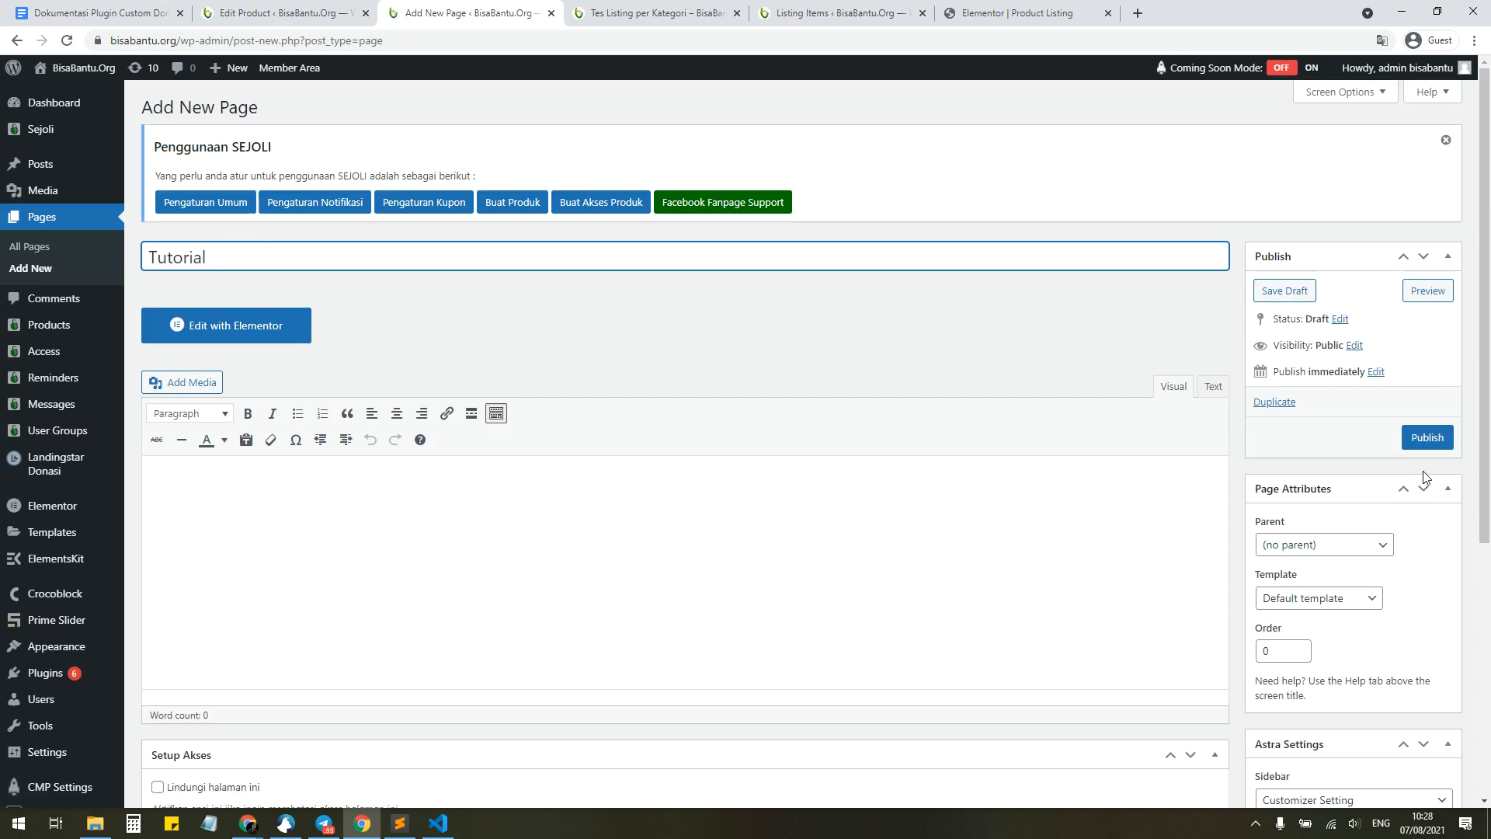
{"action": "left_click", "coordinate": [1351, 599]}
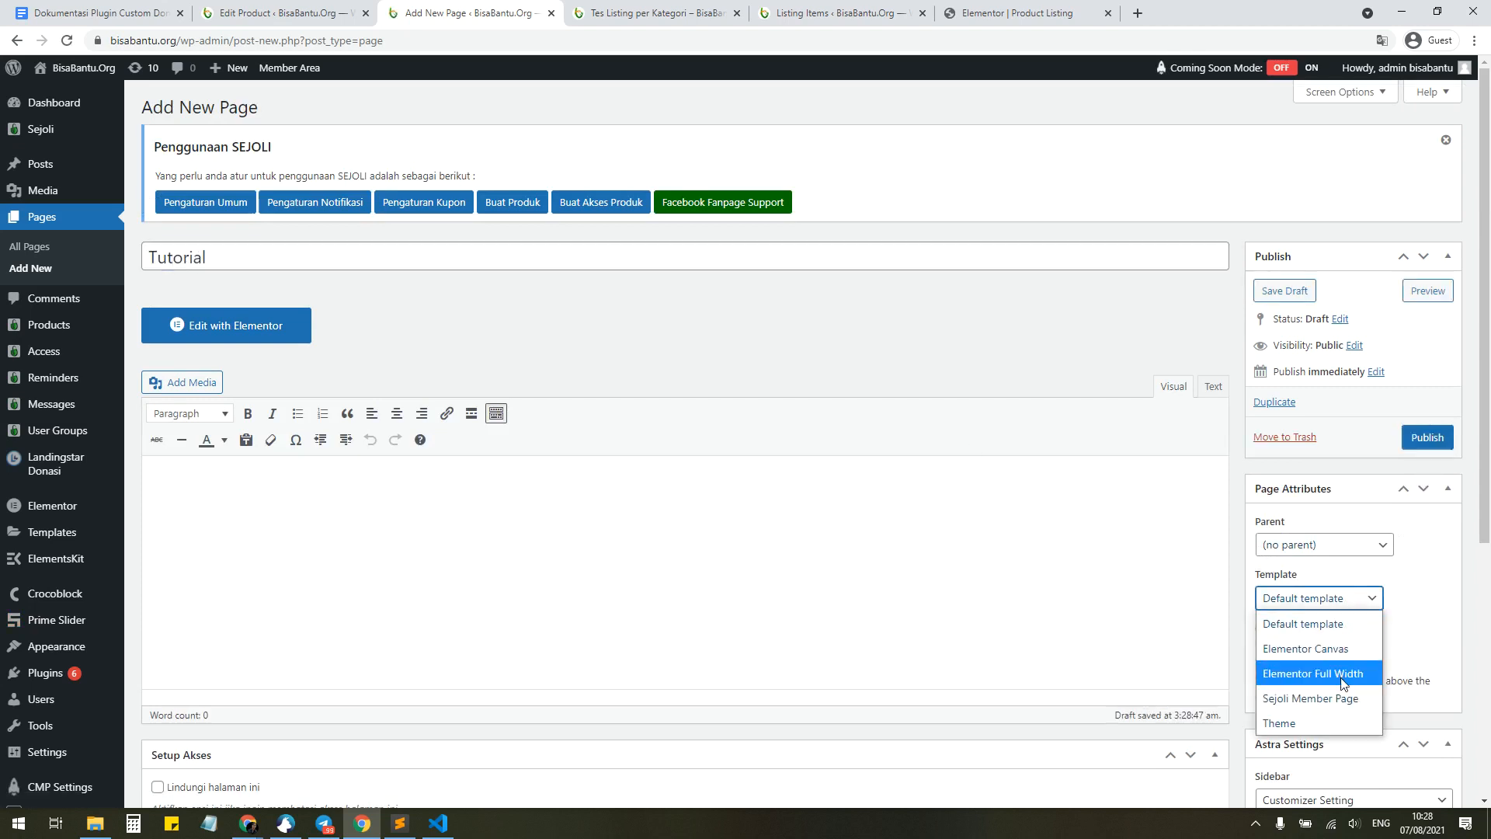
{"action": "left_click", "coordinate": [1343, 682]}
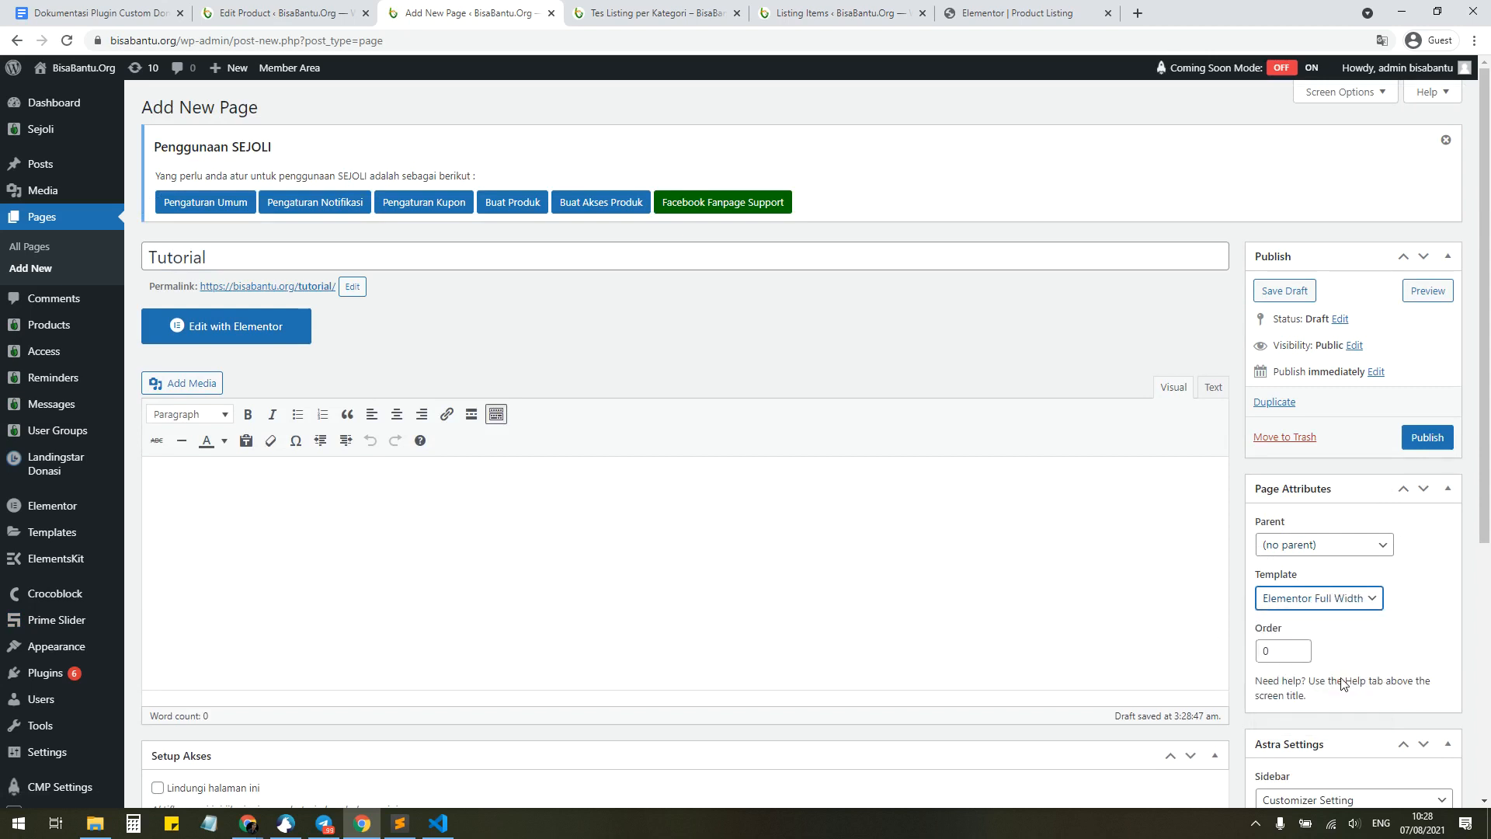
{"action": "left_click", "coordinate": [1426, 439]}
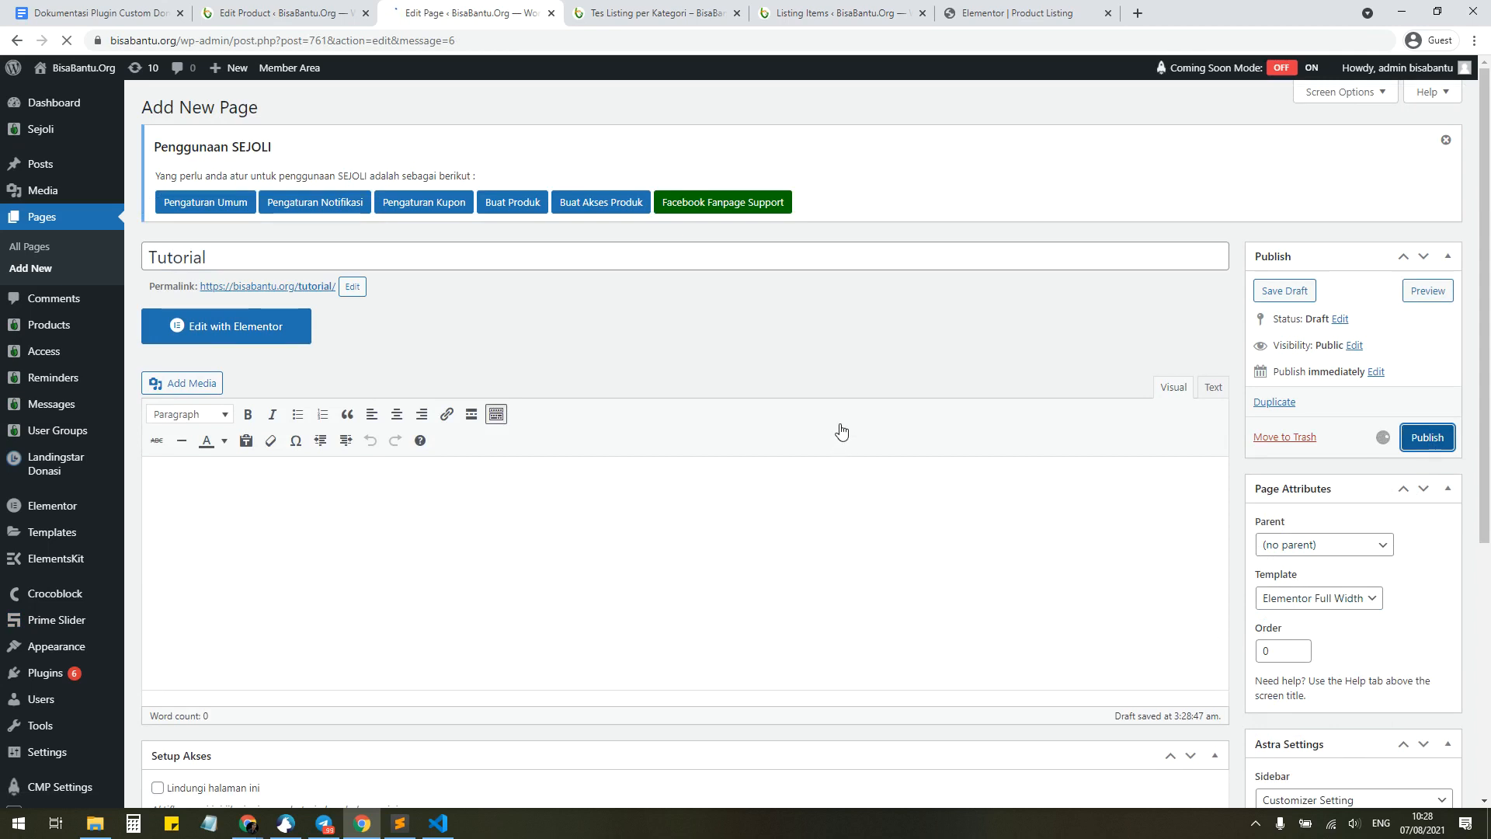
Step: Open the Tutorial page in Elementor and add a Listing Grid widget to its empty content area
{"action": "left_click", "coordinate": [256, 379]}
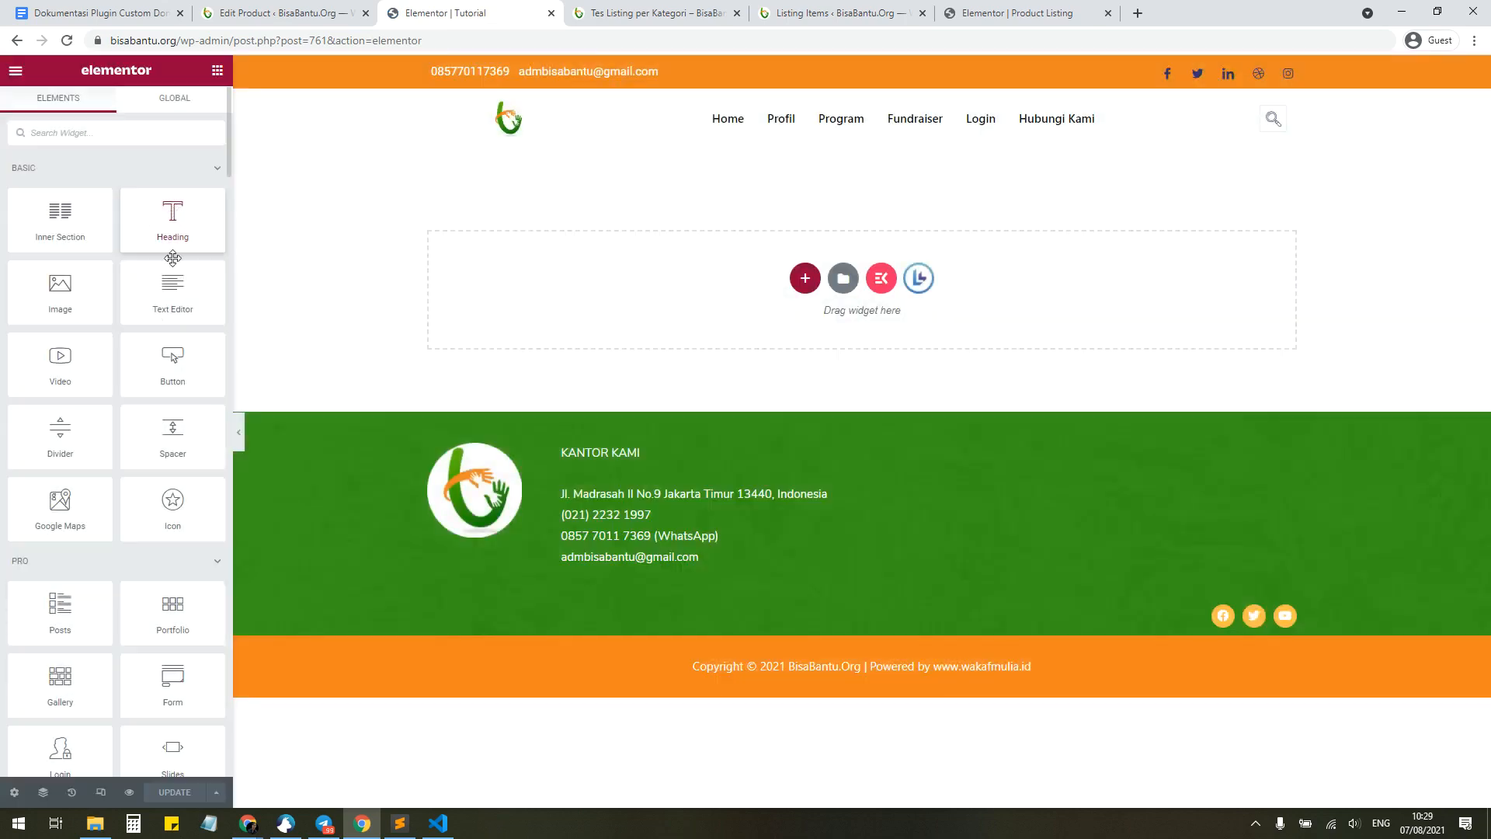
{"action": "left_click", "coordinate": [115, 133]}
{"action": "type", "text": "listing"}
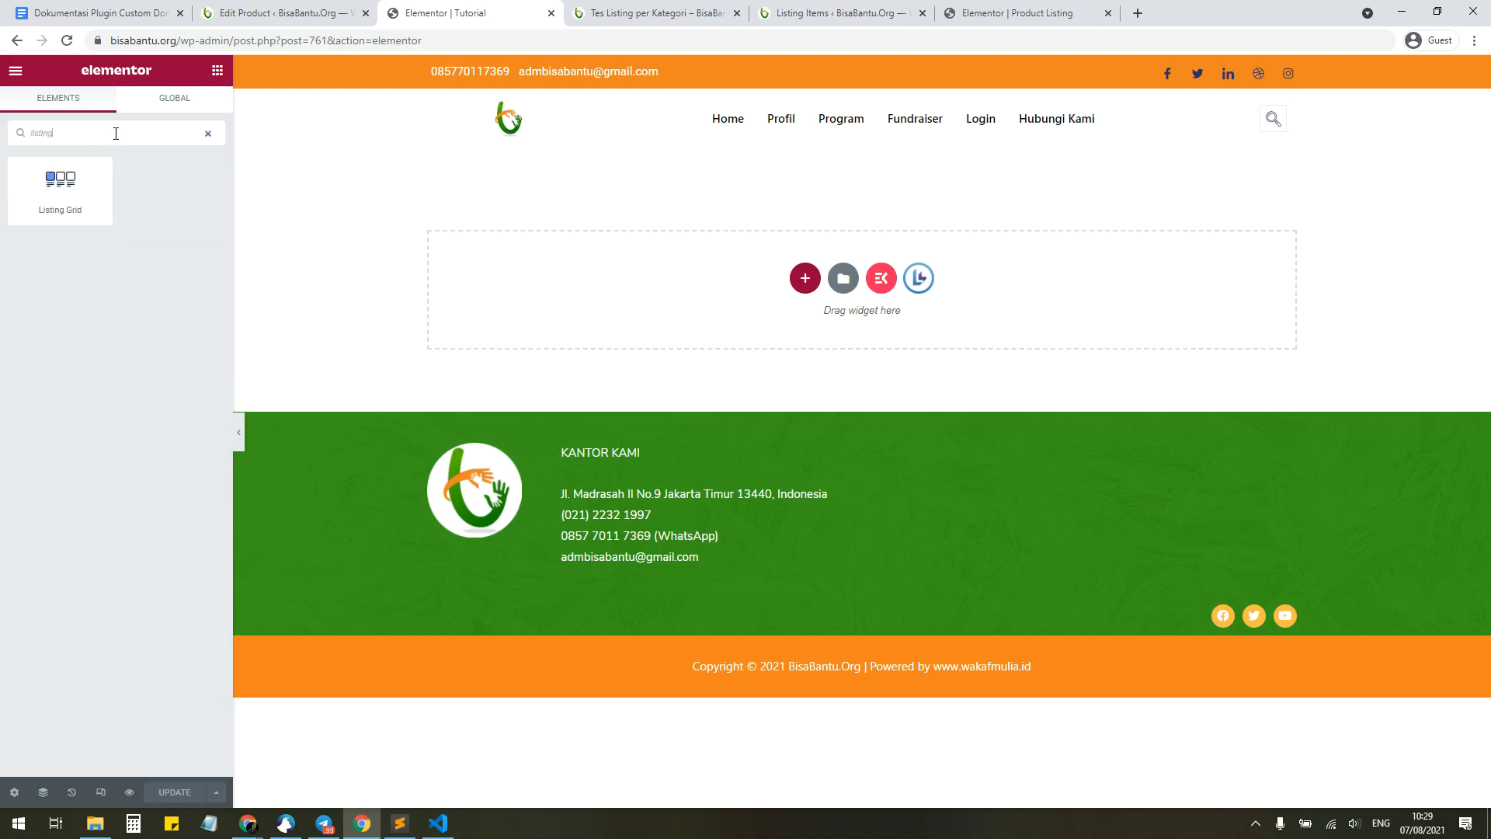
{"action": "left_click_drag", "start_coordinate": [62, 183], "coordinate": [791, 282]}
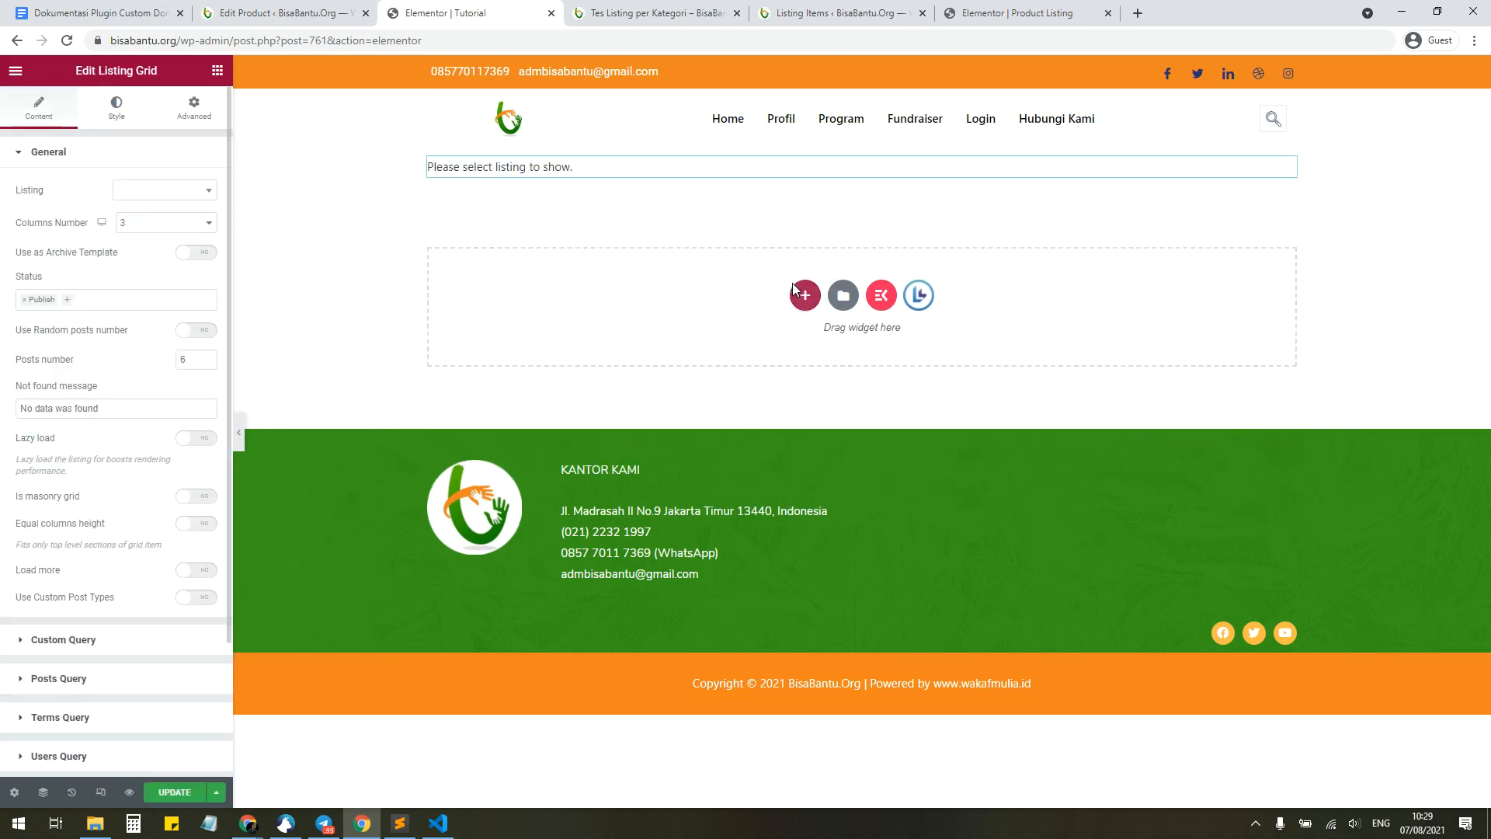
Step: Check the template's name in the JetEngine listing items and assign Product Listing as the grid's listing
{"action": "left_click", "coordinate": [664, 14]}
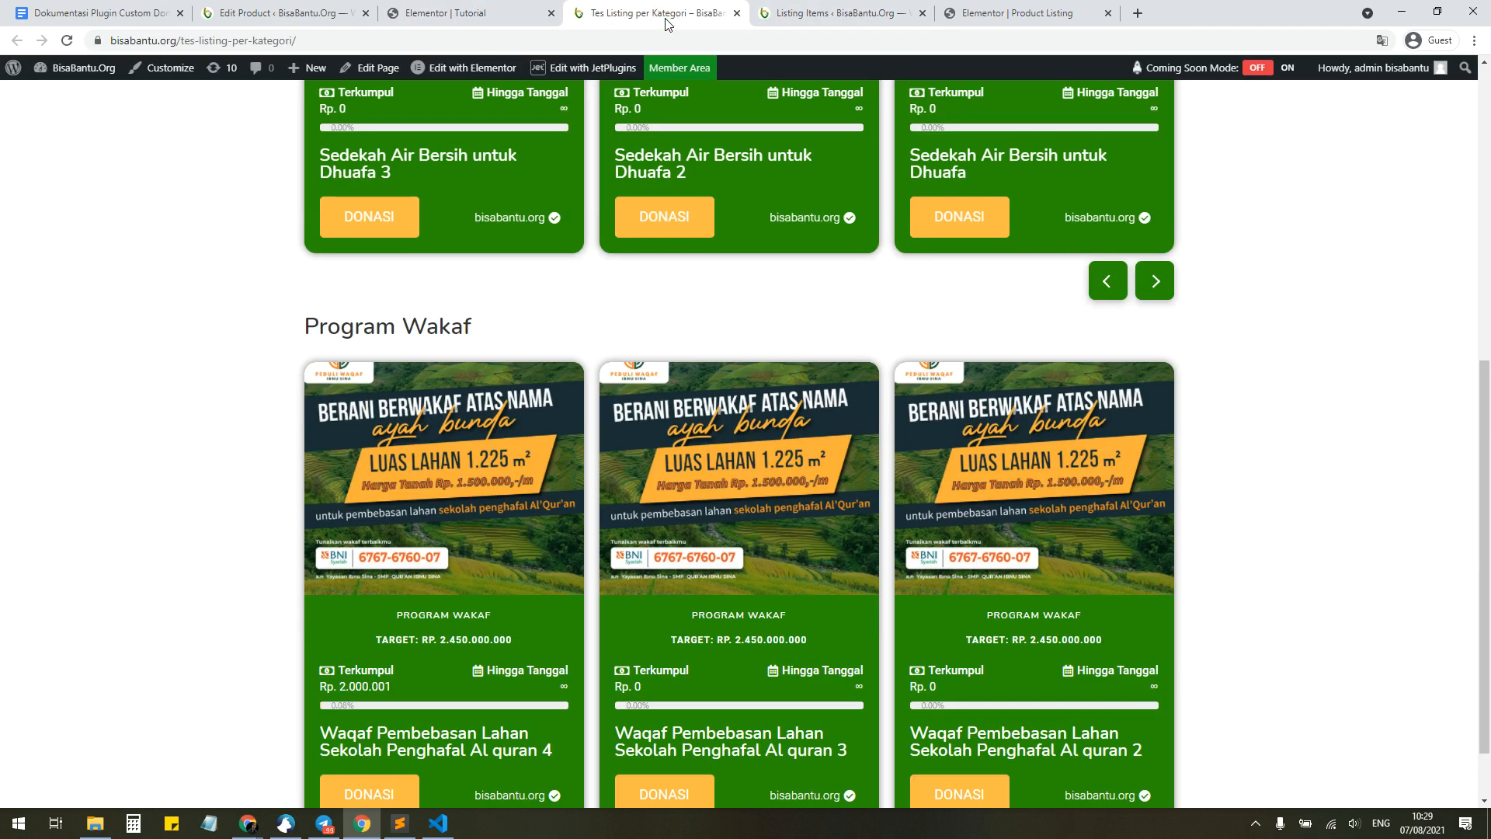
{"action": "left_click", "coordinate": [765, 15]}
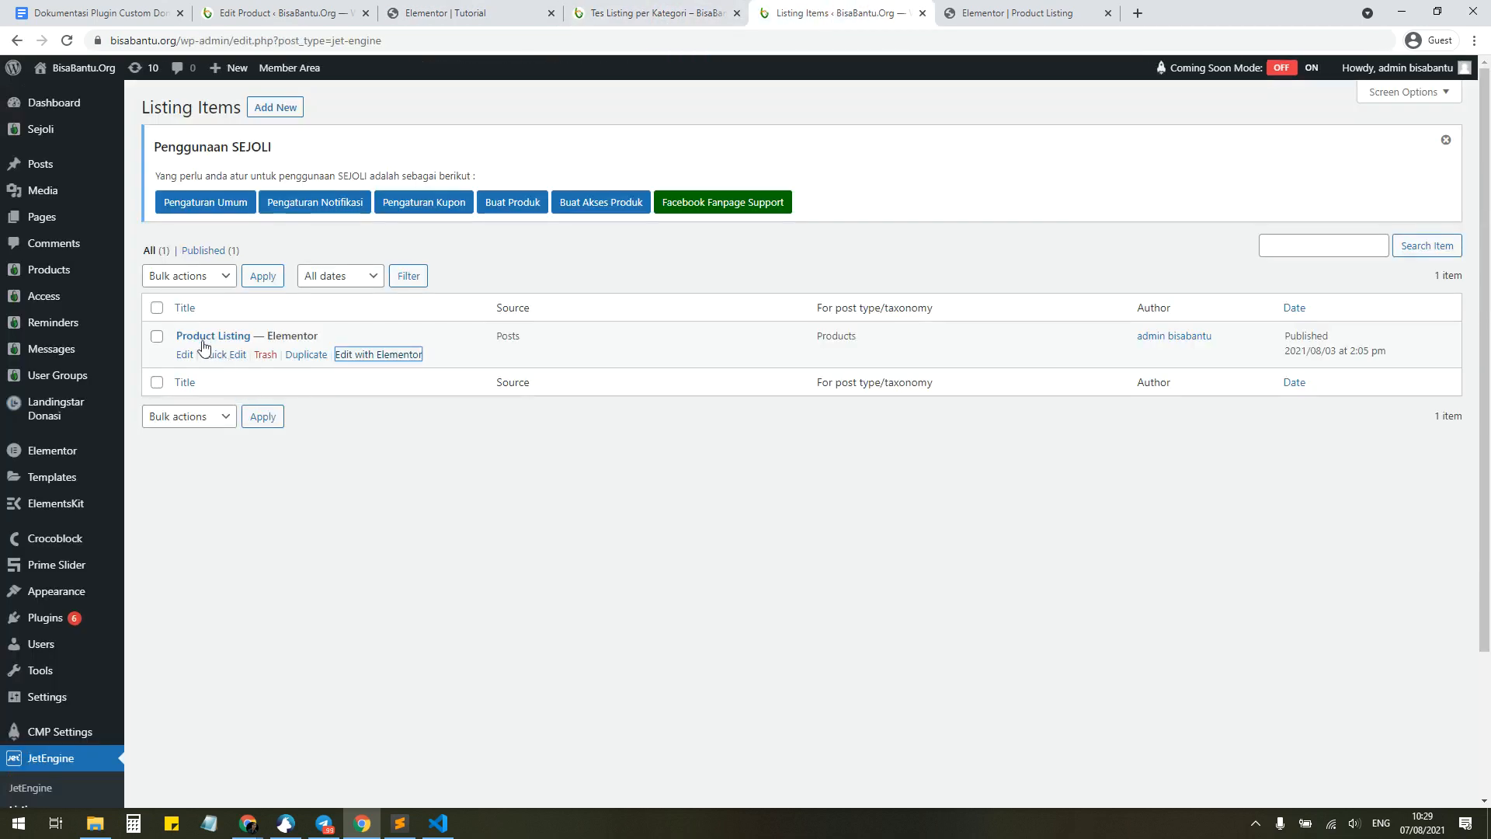
{"action": "left_click", "coordinate": [503, 15]}
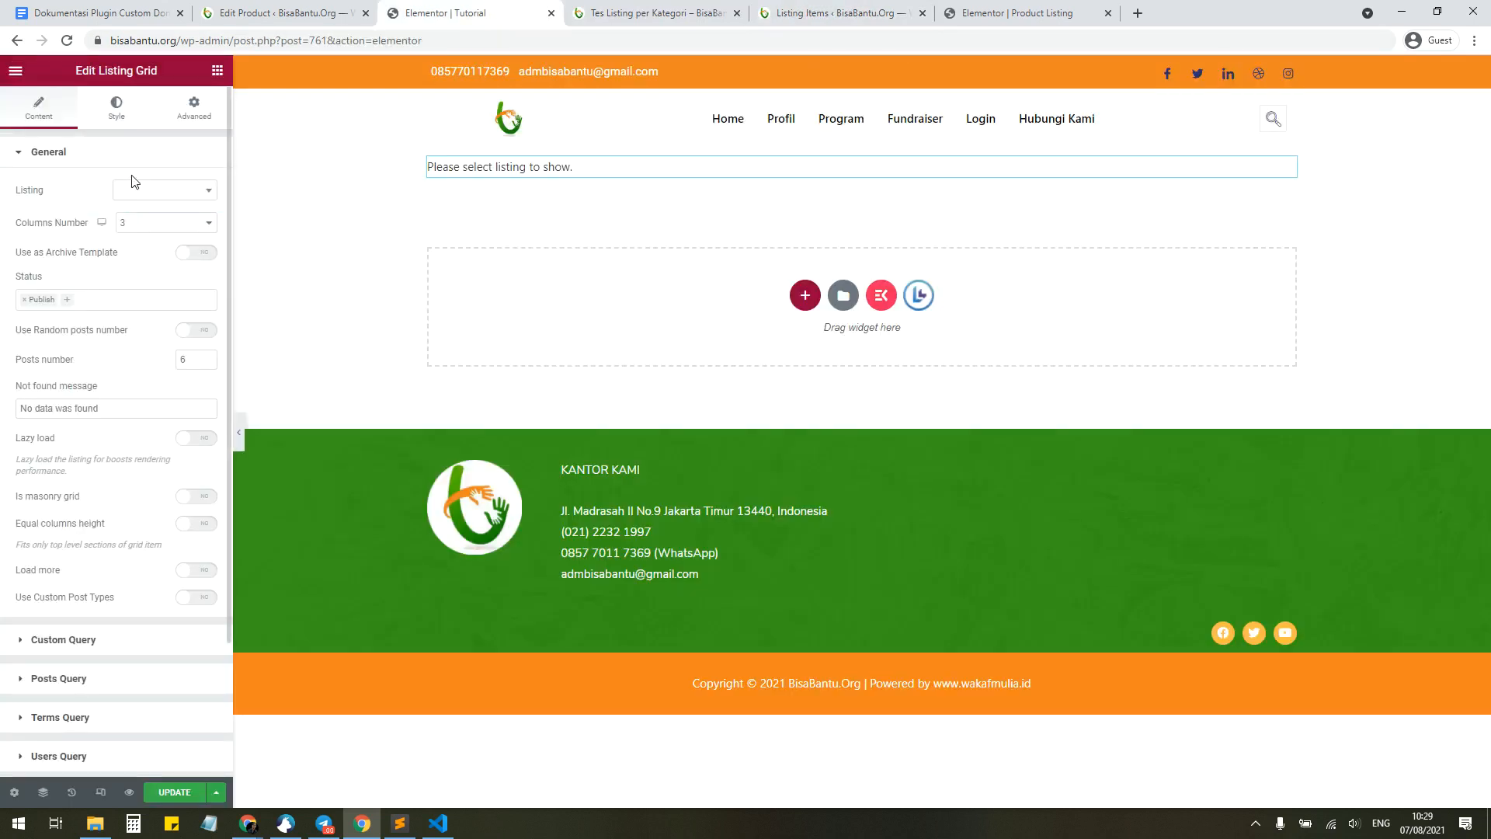
{"action": "left_click", "coordinate": [152, 190]}
{"action": "type", "text": "product"}
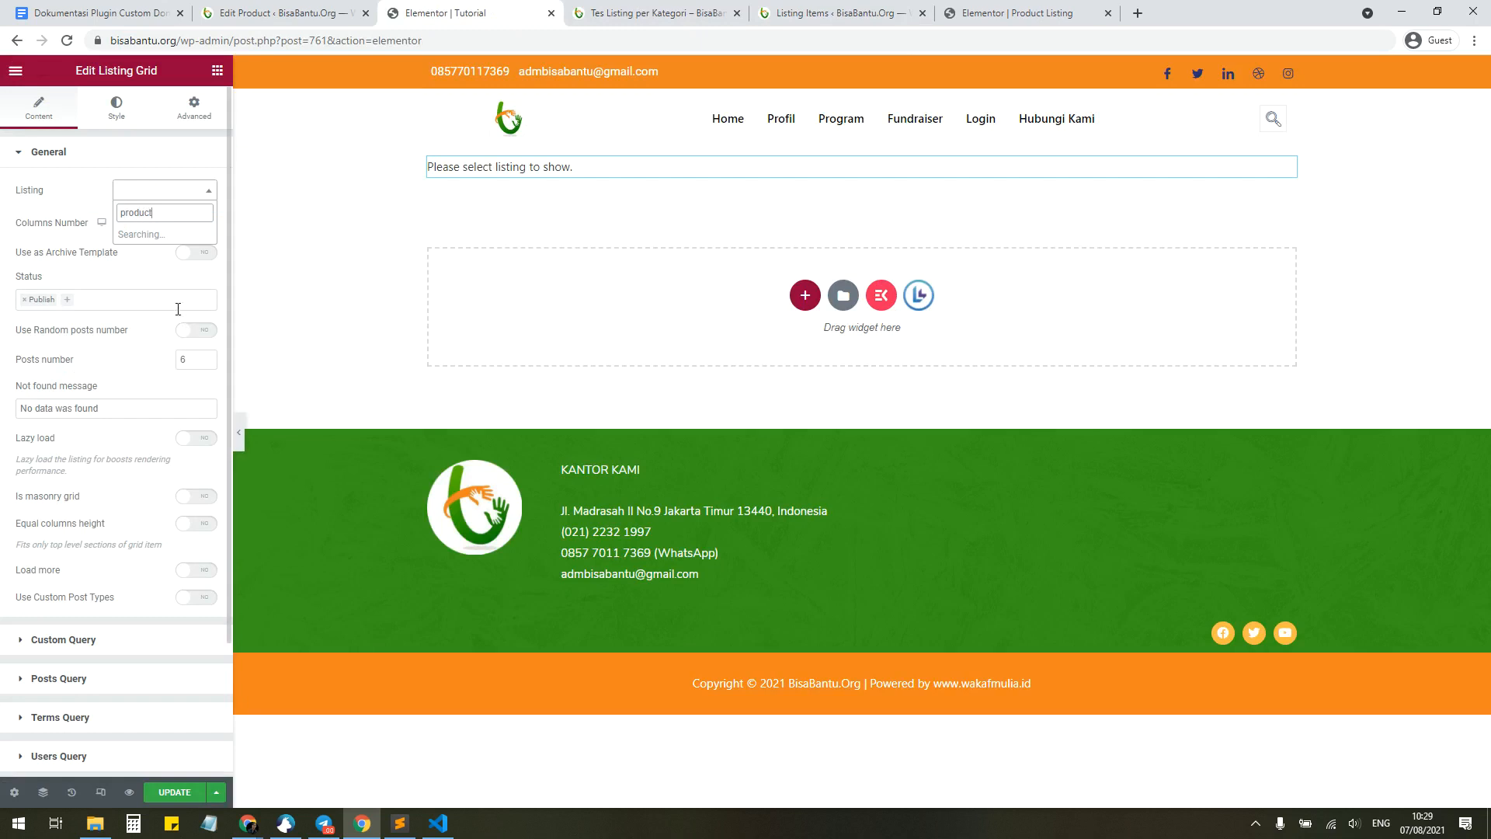
{"action": "left_click", "coordinate": [158, 235]}
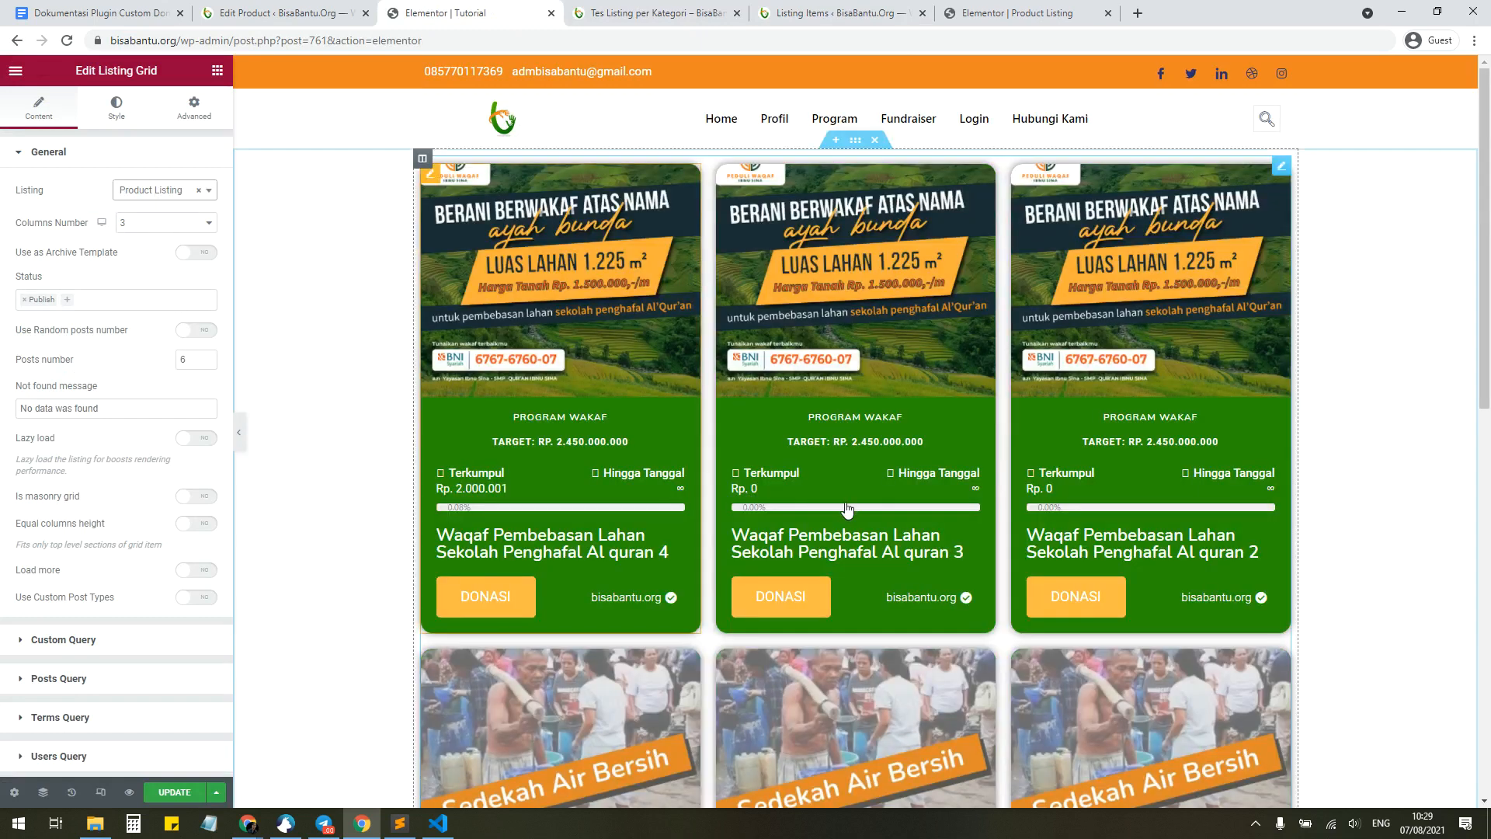
Step: Try the listing grid with 1 and 2 columns and restore it to 3 columns
{"action": "left_click", "coordinate": [136, 224]}
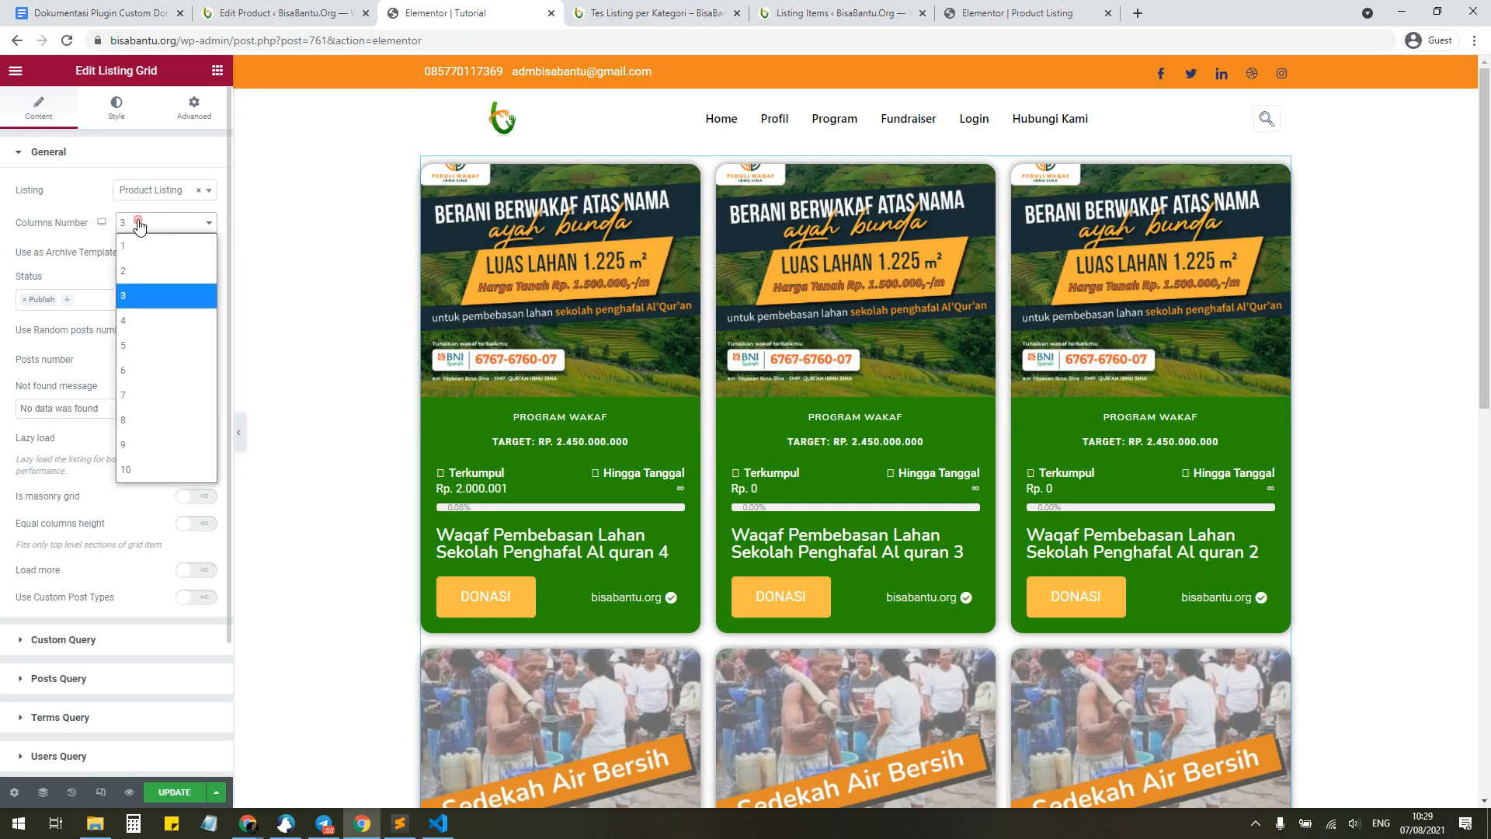
{"action": "left_click", "coordinate": [143, 250]}
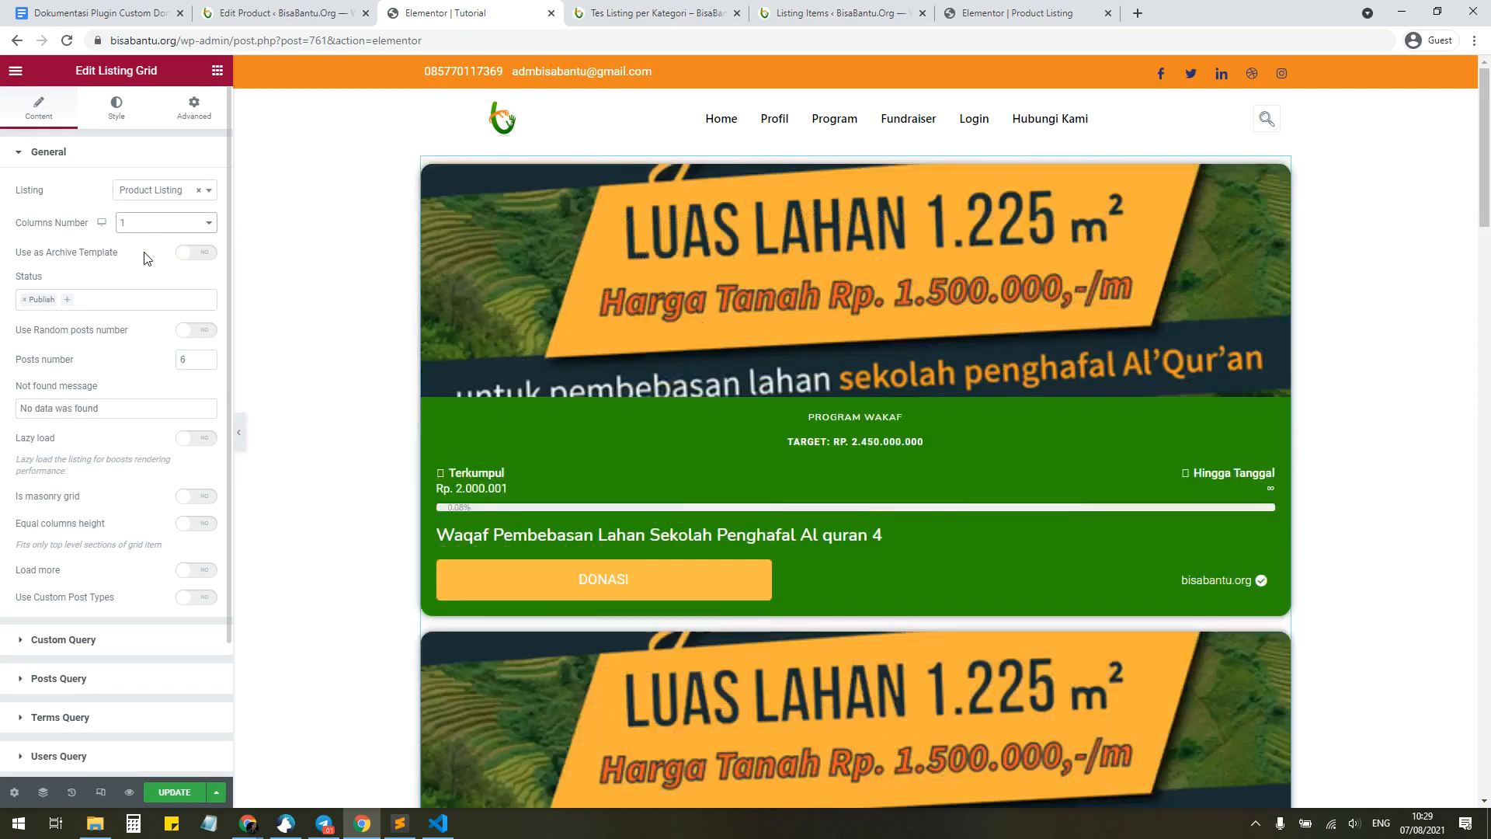
{"action": "left_click", "coordinate": [147, 226]}
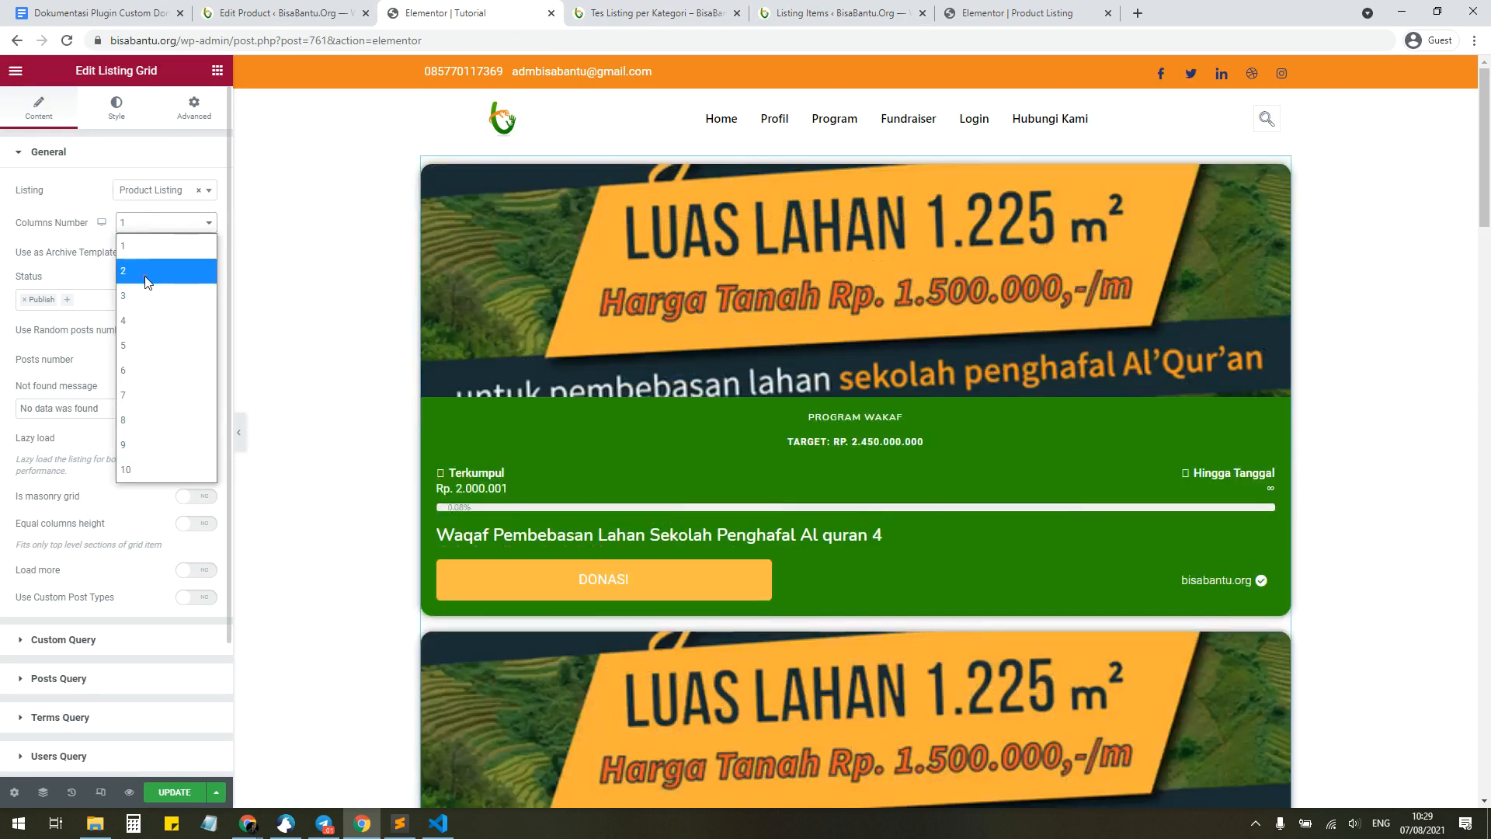
{"action": "left_click", "coordinate": [150, 246]}
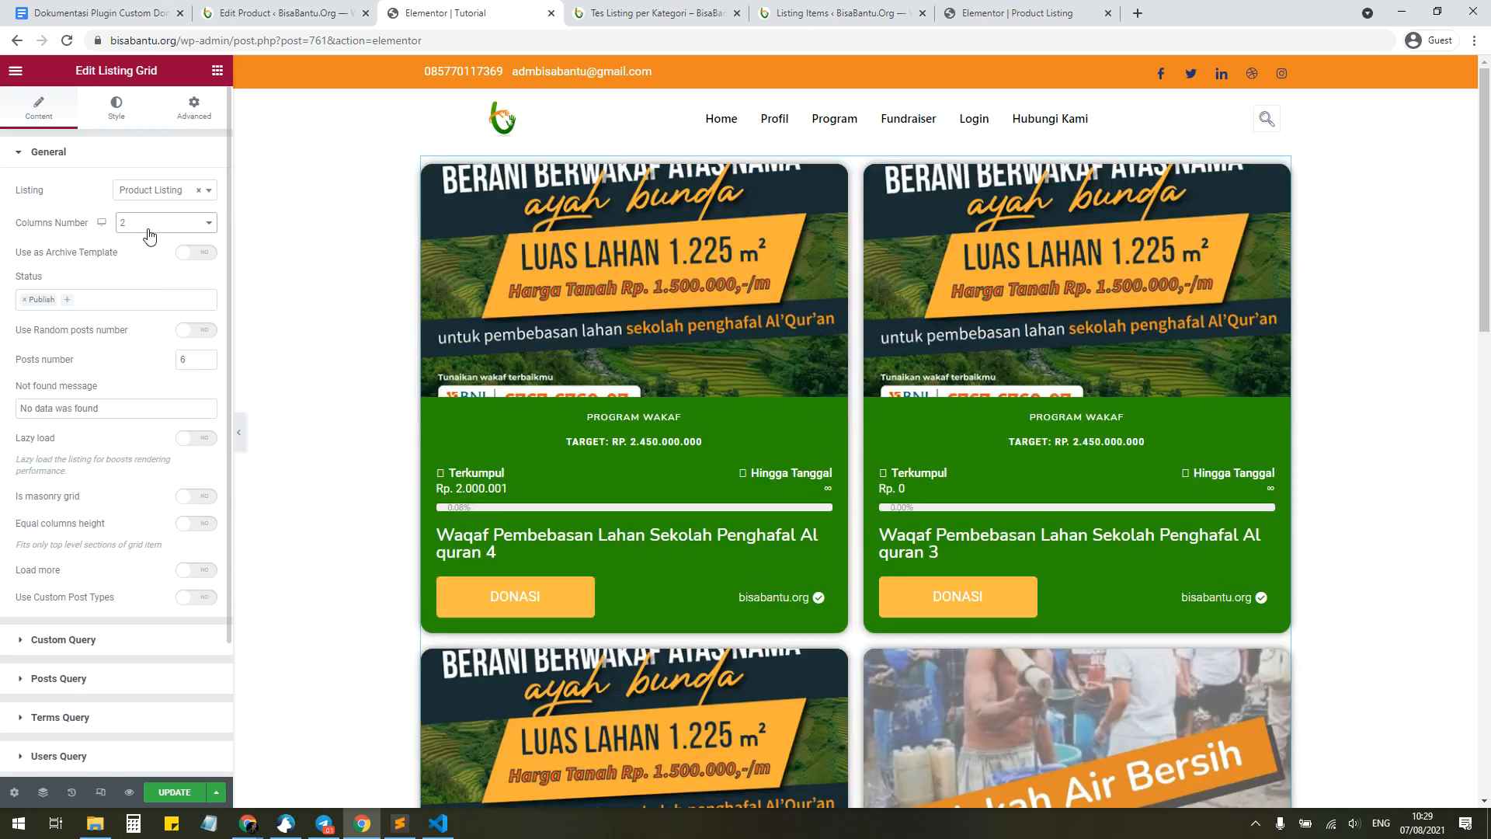
{"action": "left_click", "coordinate": [149, 227]}
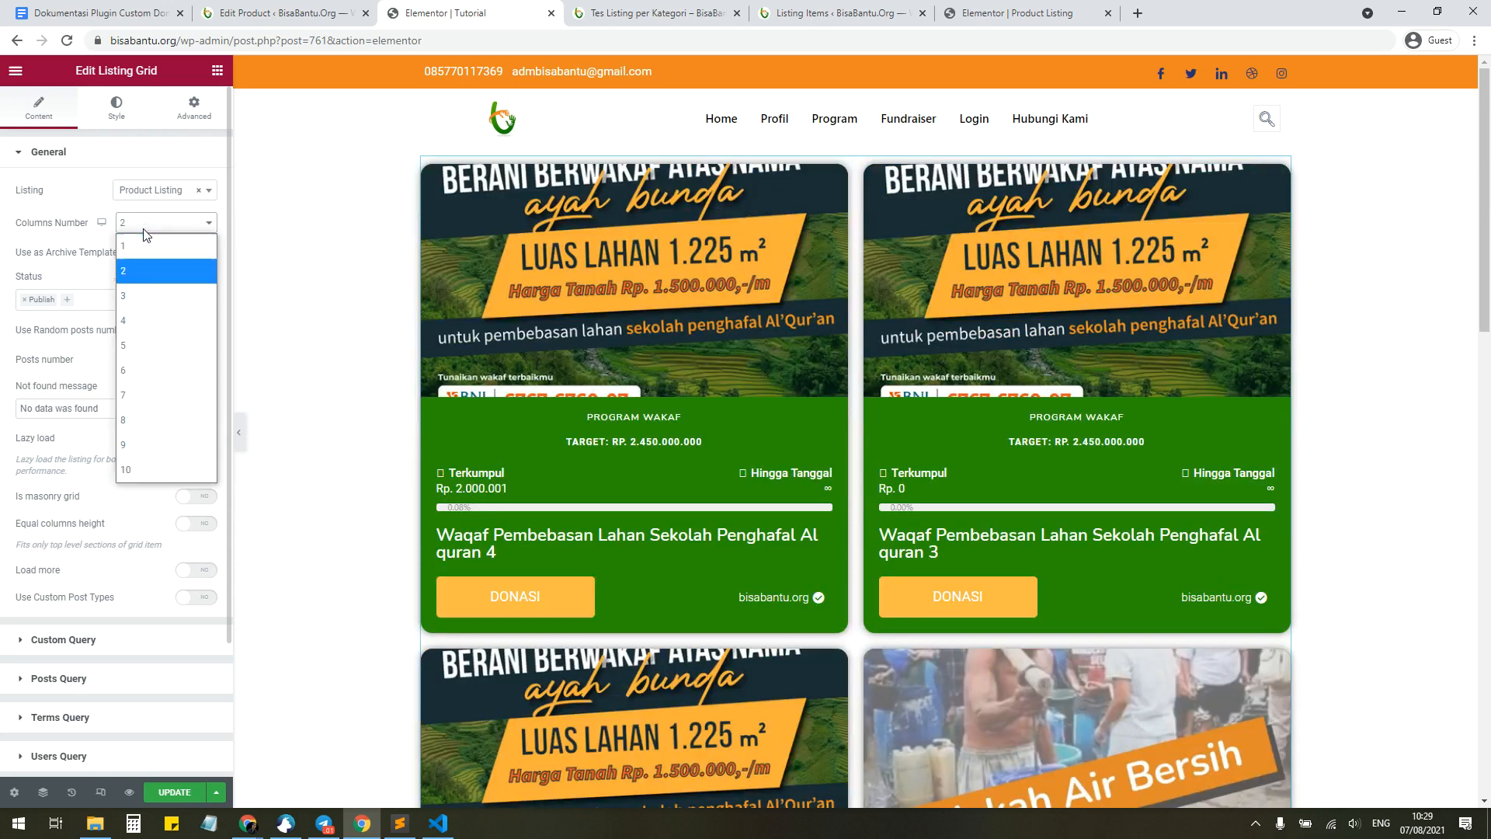
{"action": "left_click", "coordinate": [166, 300]}
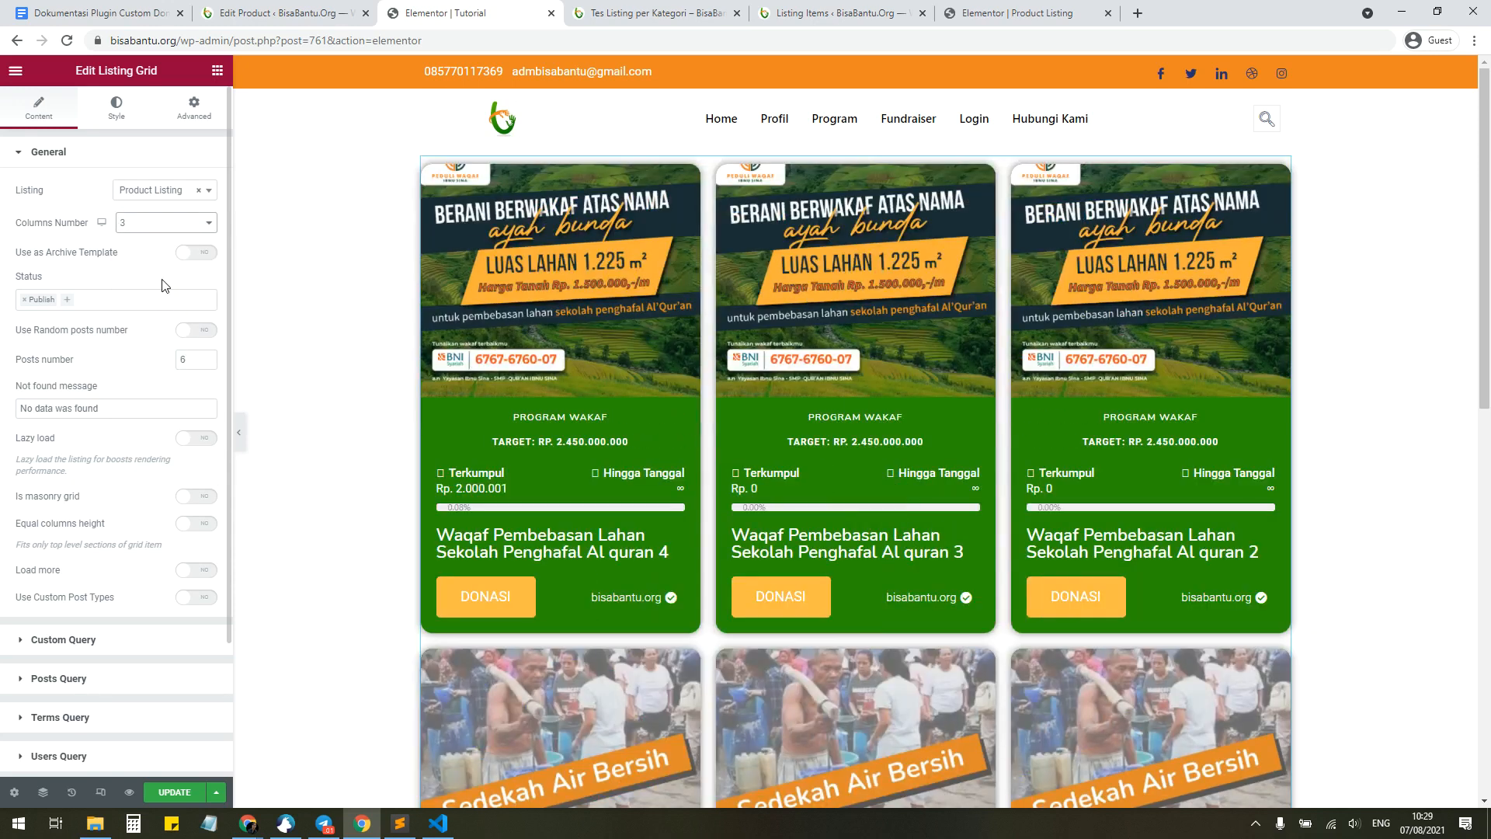
Step: Review the donation cards in both rows of the listing grid and the remaining groups of widget settings
{"action": "scroll", "coordinate": [922, 474], "scroll_direction": "down", "scroll_amount": 7}
{"action": "scroll", "coordinate": [730, 397], "scroll_direction": "down", "scroll_amount": 9}
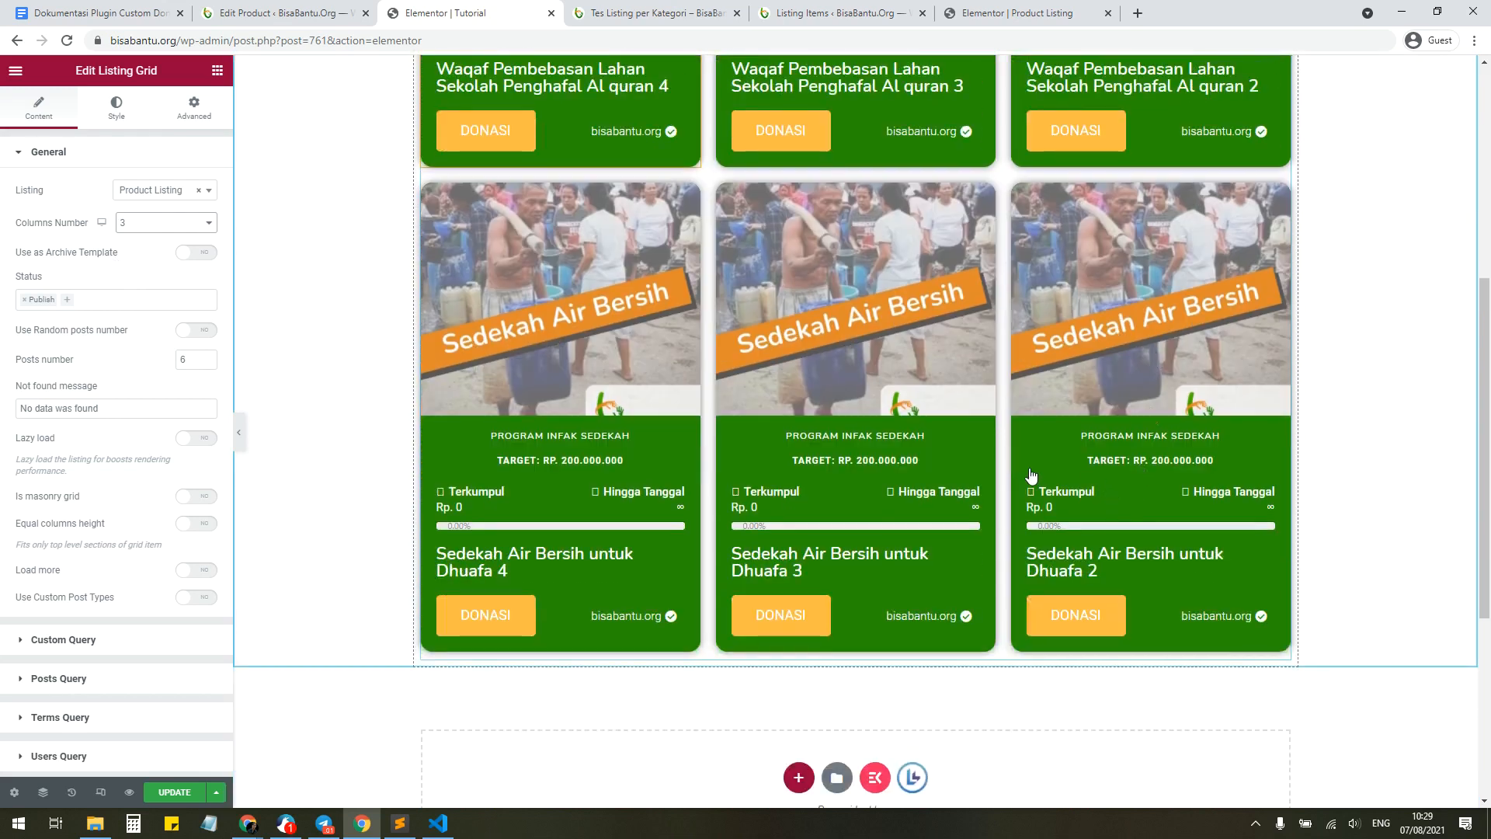
{"action": "scroll", "coordinate": [730, 397], "scroll_direction": "up", "scroll_amount": 8}
{"action": "scroll", "coordinate": [761, 334], "scroll_direction": "down", "scroll_amount": 6}
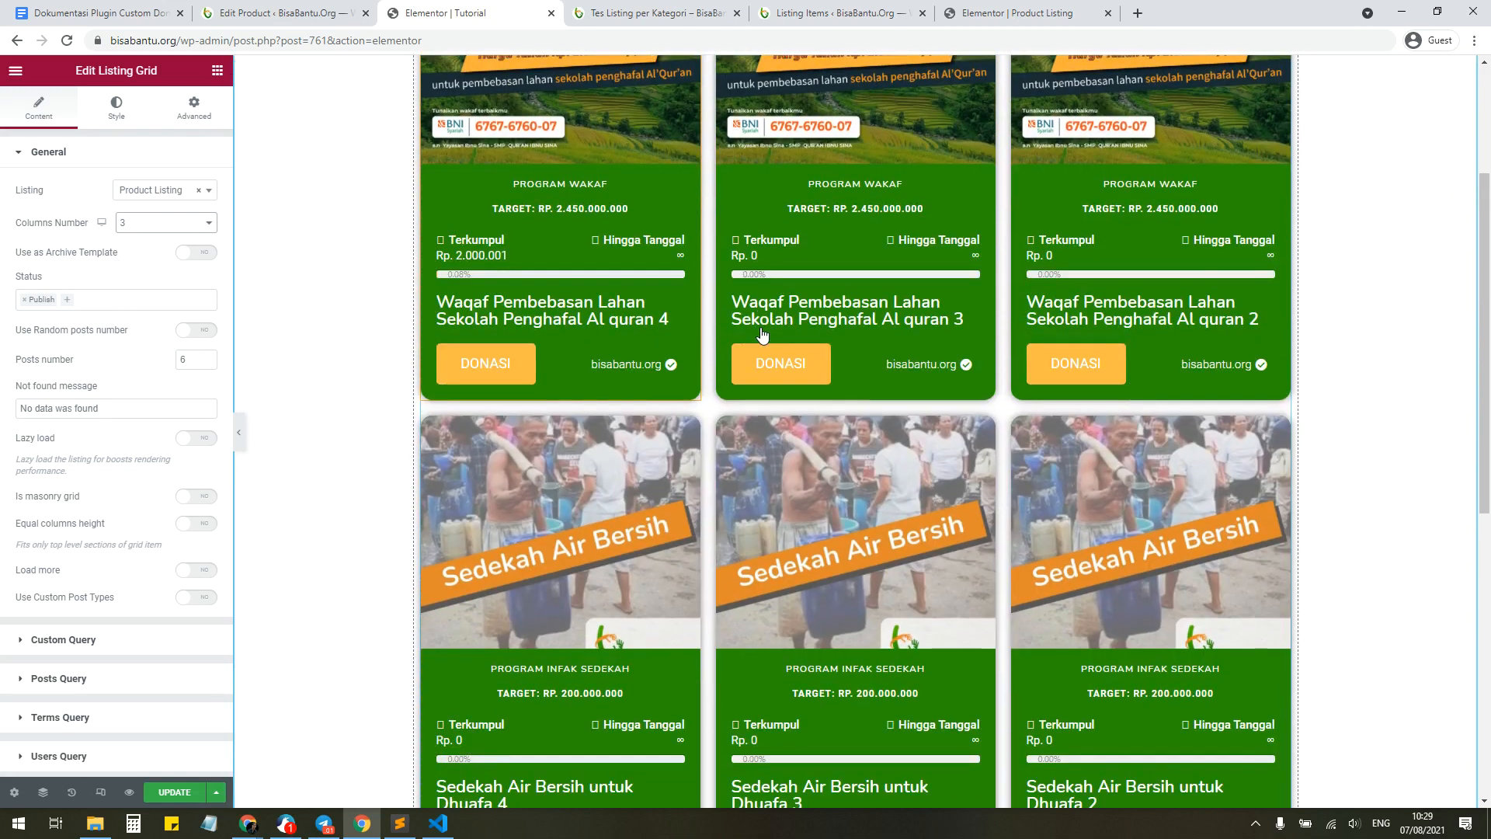
{"action": "scroll", "coordinate": [760, 336], "scroll_direction": "up", "scroll_amount": 7}
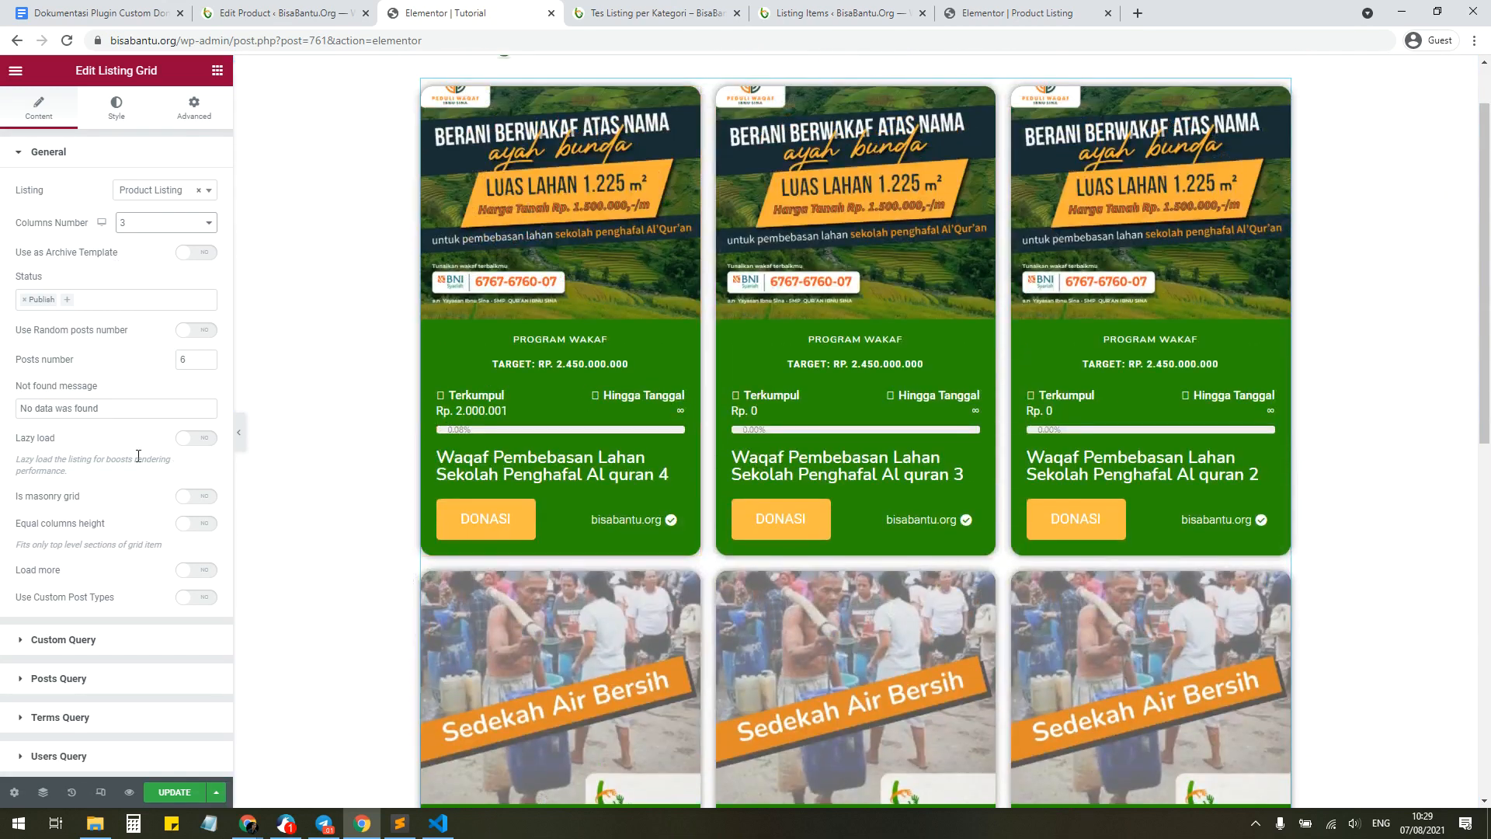
{"action": "scroll", "coordinate": [101, 629], "scroll_direction": "down", "scroll_amount": 3}
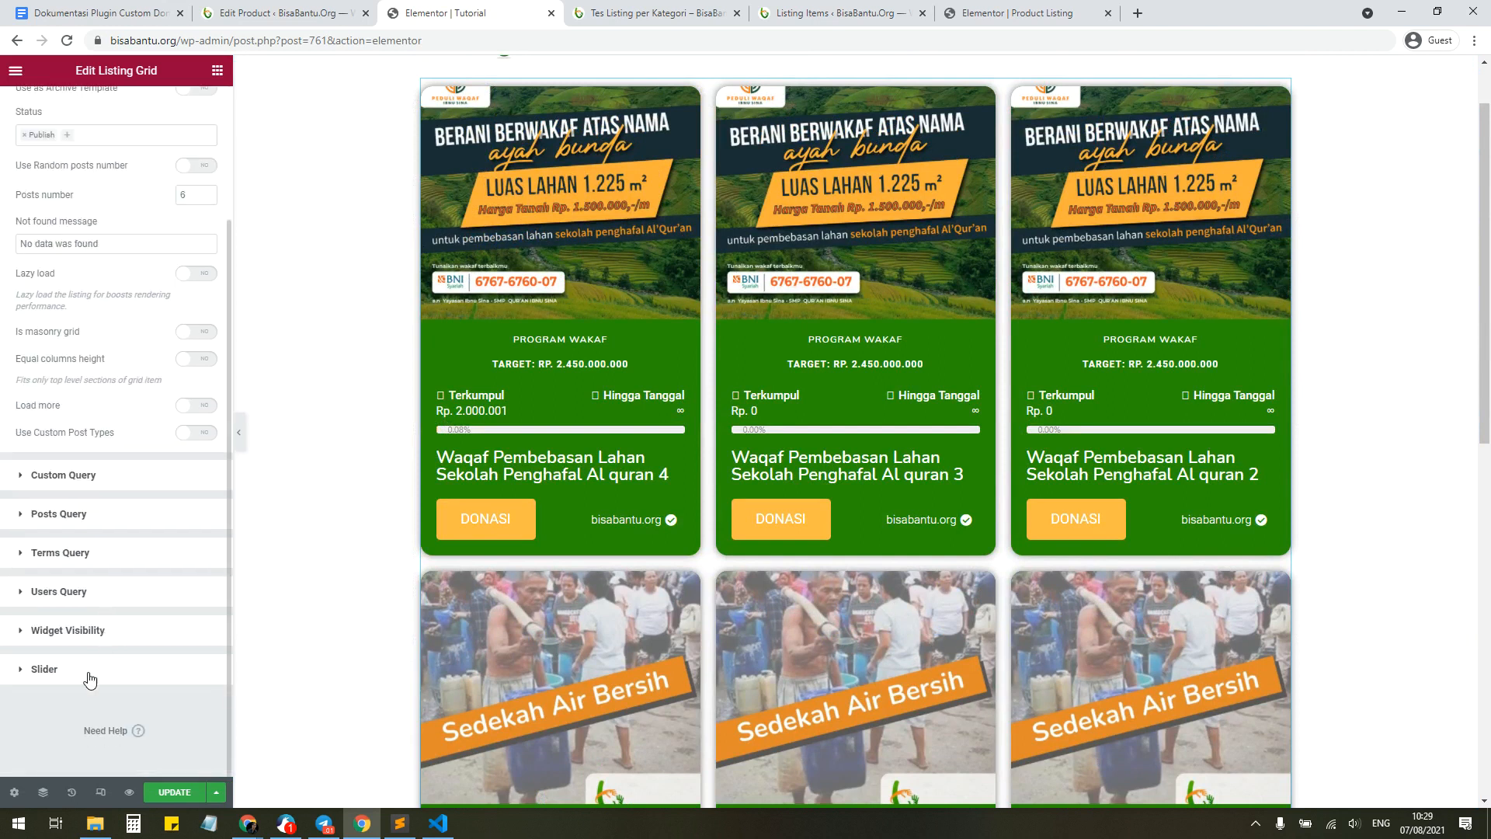
Step: Turn the listing grid into a slider and enable its dots navigation
{"action": "left_click", "coordinate": [89, 679]}
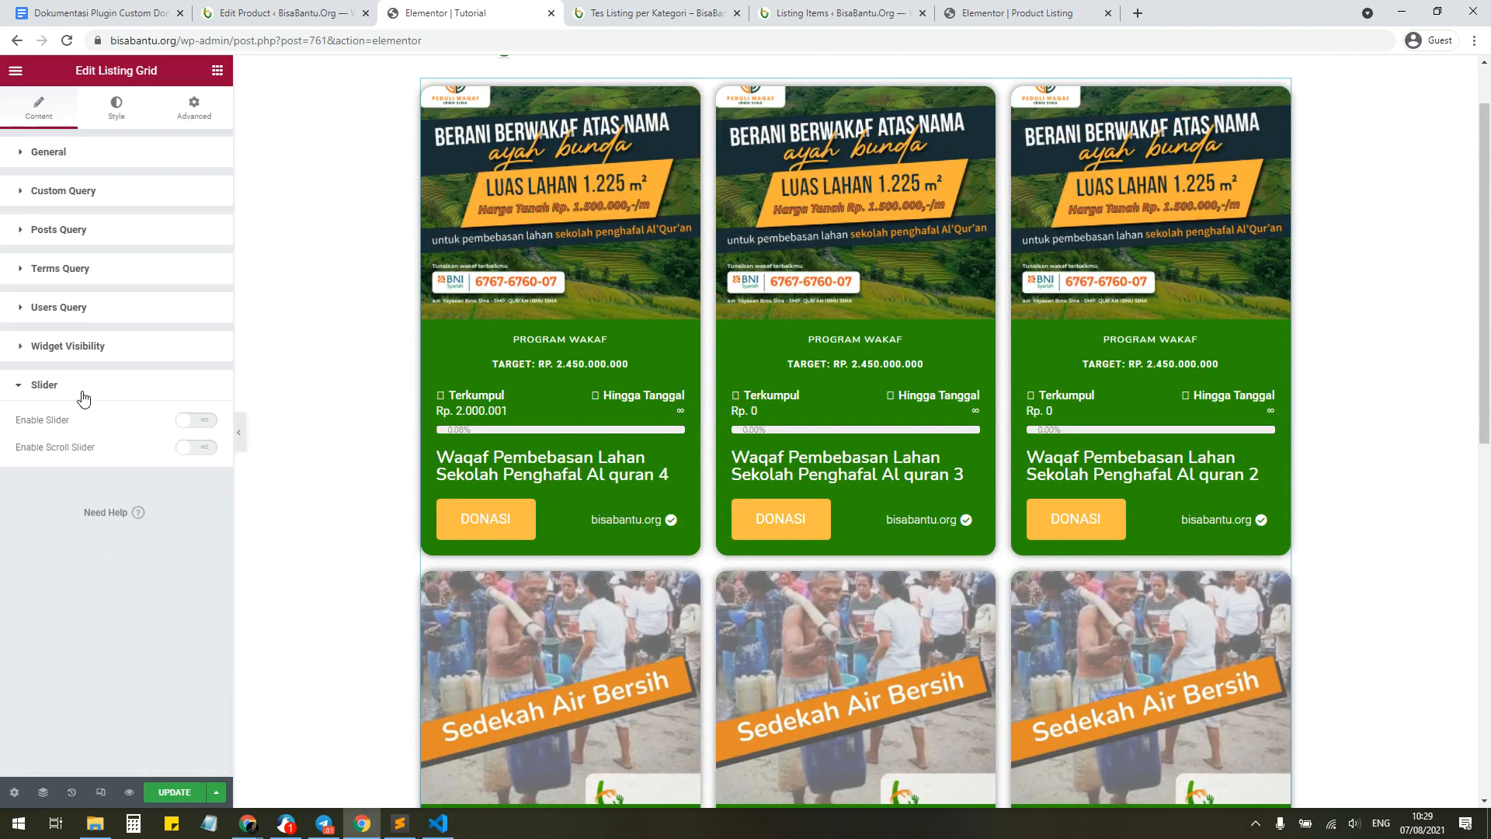
{"action": "scroll", "coordinate": [691, 432], "scroll_direction": "up", "scroll_amount": 1}
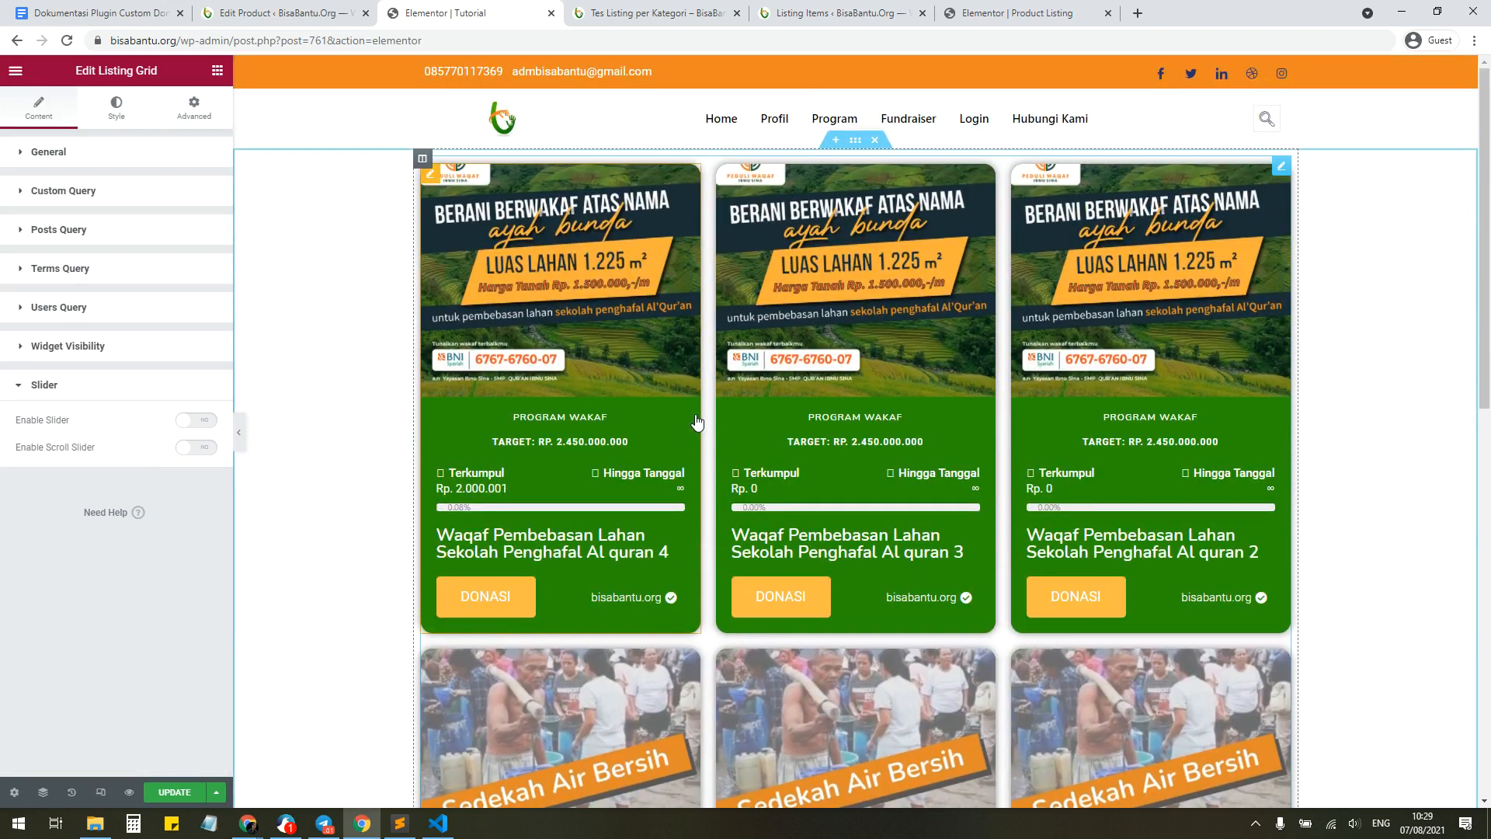
{"action": "left_click", "coordinate": [205, 423]}
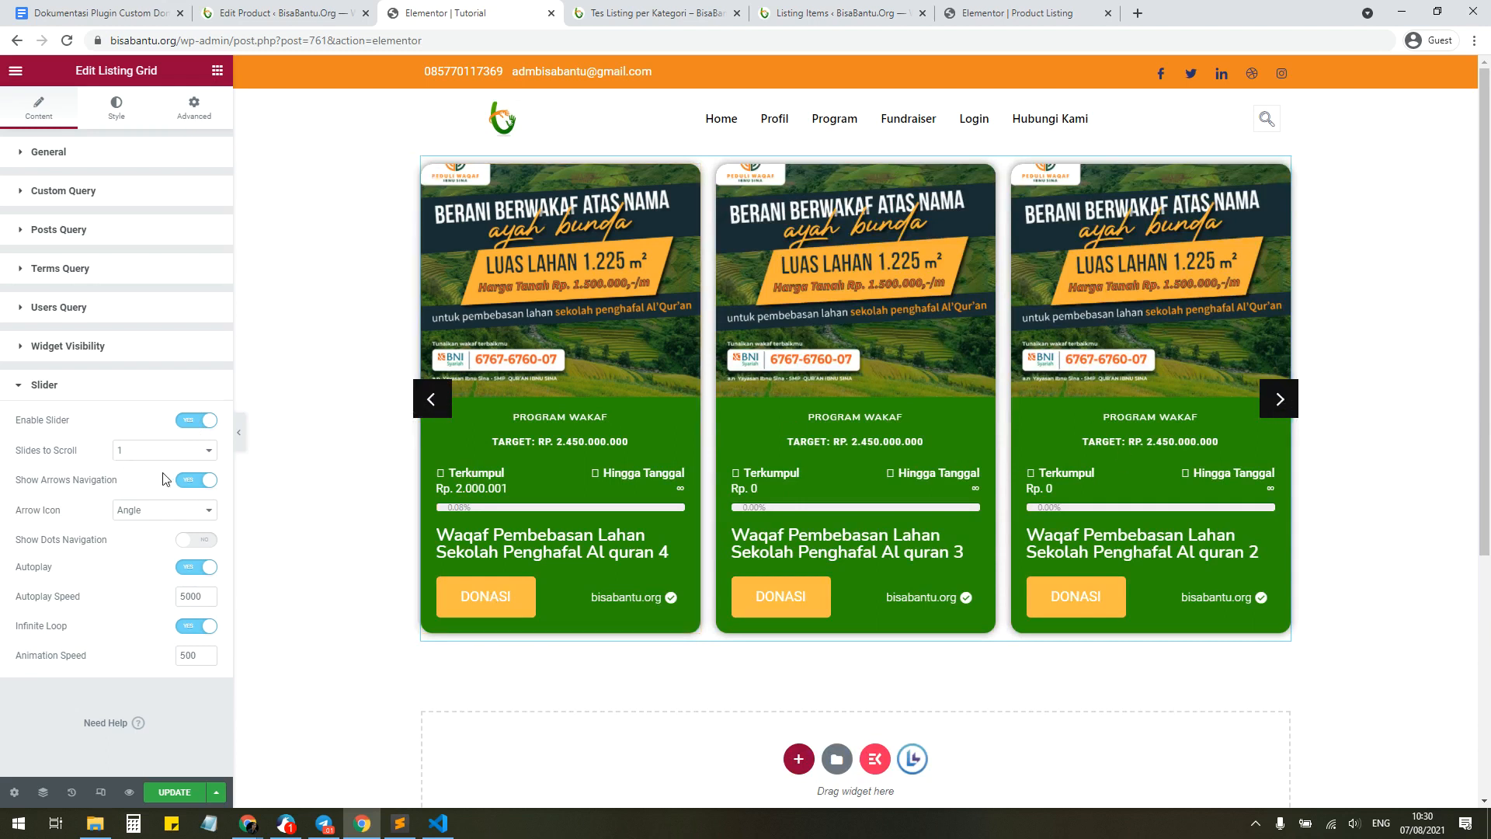
{"action": "left_click", "coordinate": [205, 541]}
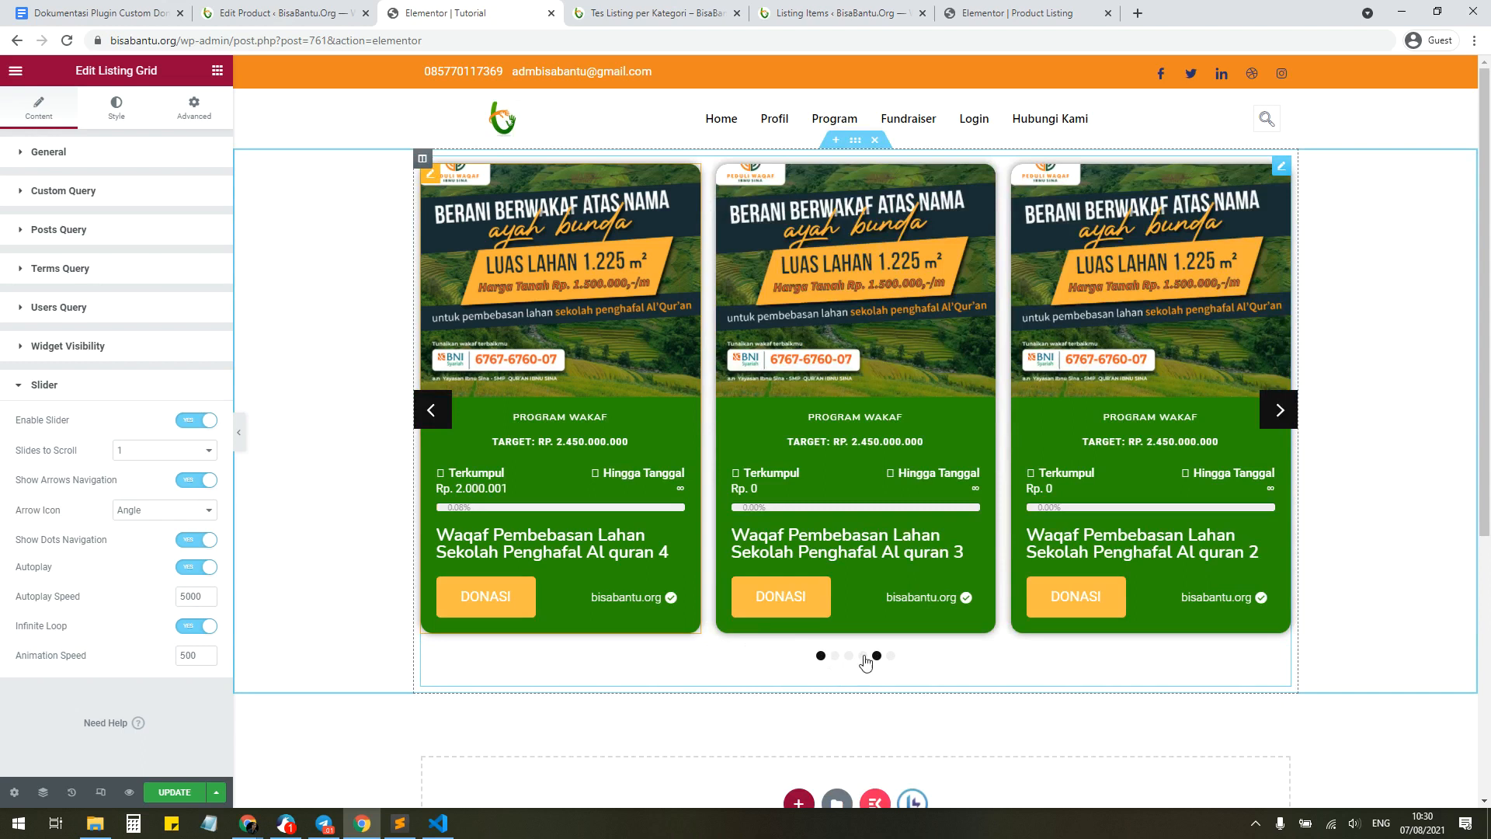
Step: Open the listing grid's slider style settings to examine the arrow size, colour and position options
{"action": "left_click", "coordinate": [114, 106]}
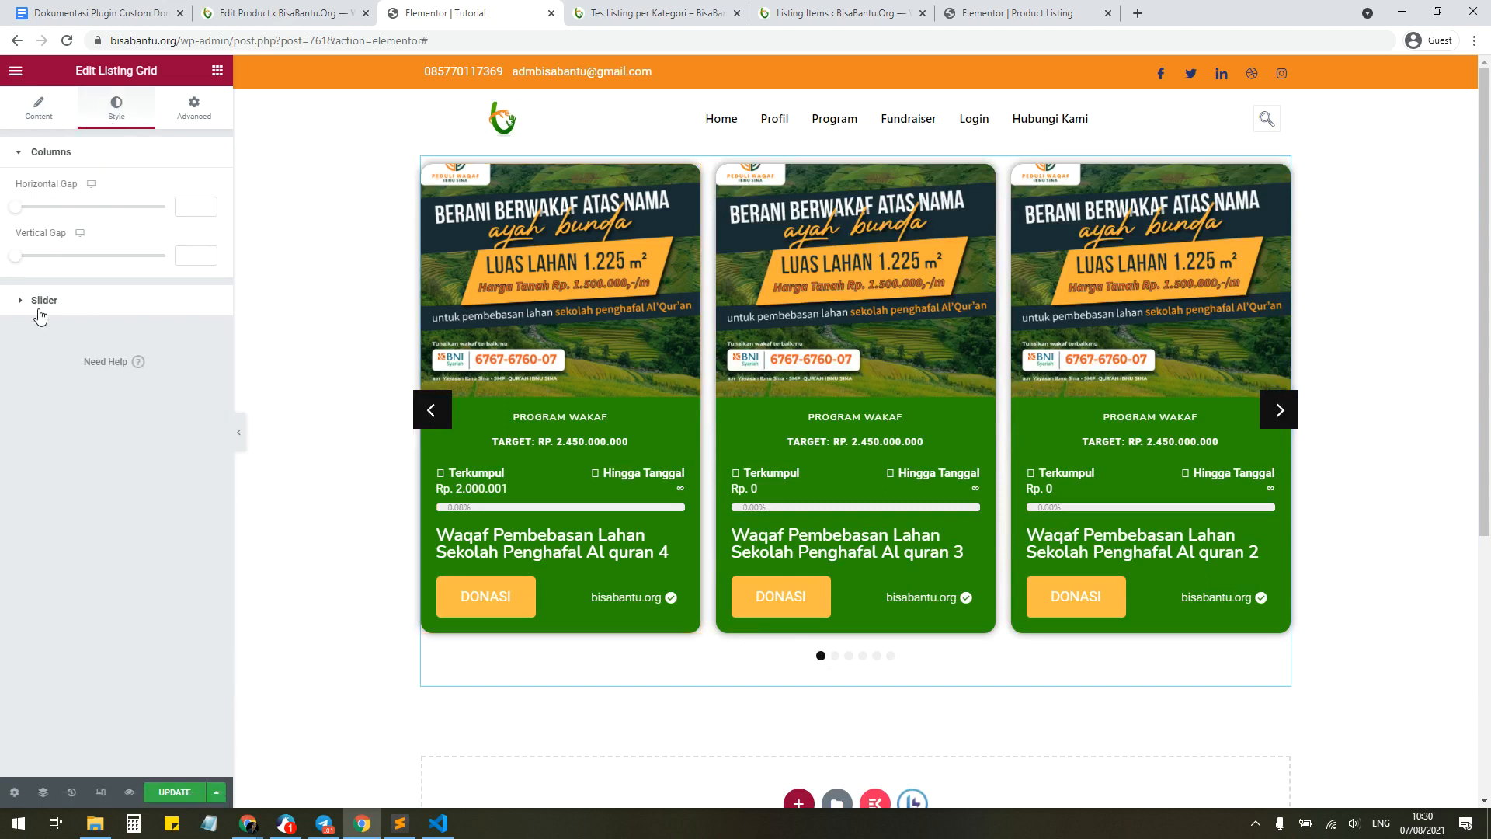
{"action": "left_click", "coordinate": [43, 301]}
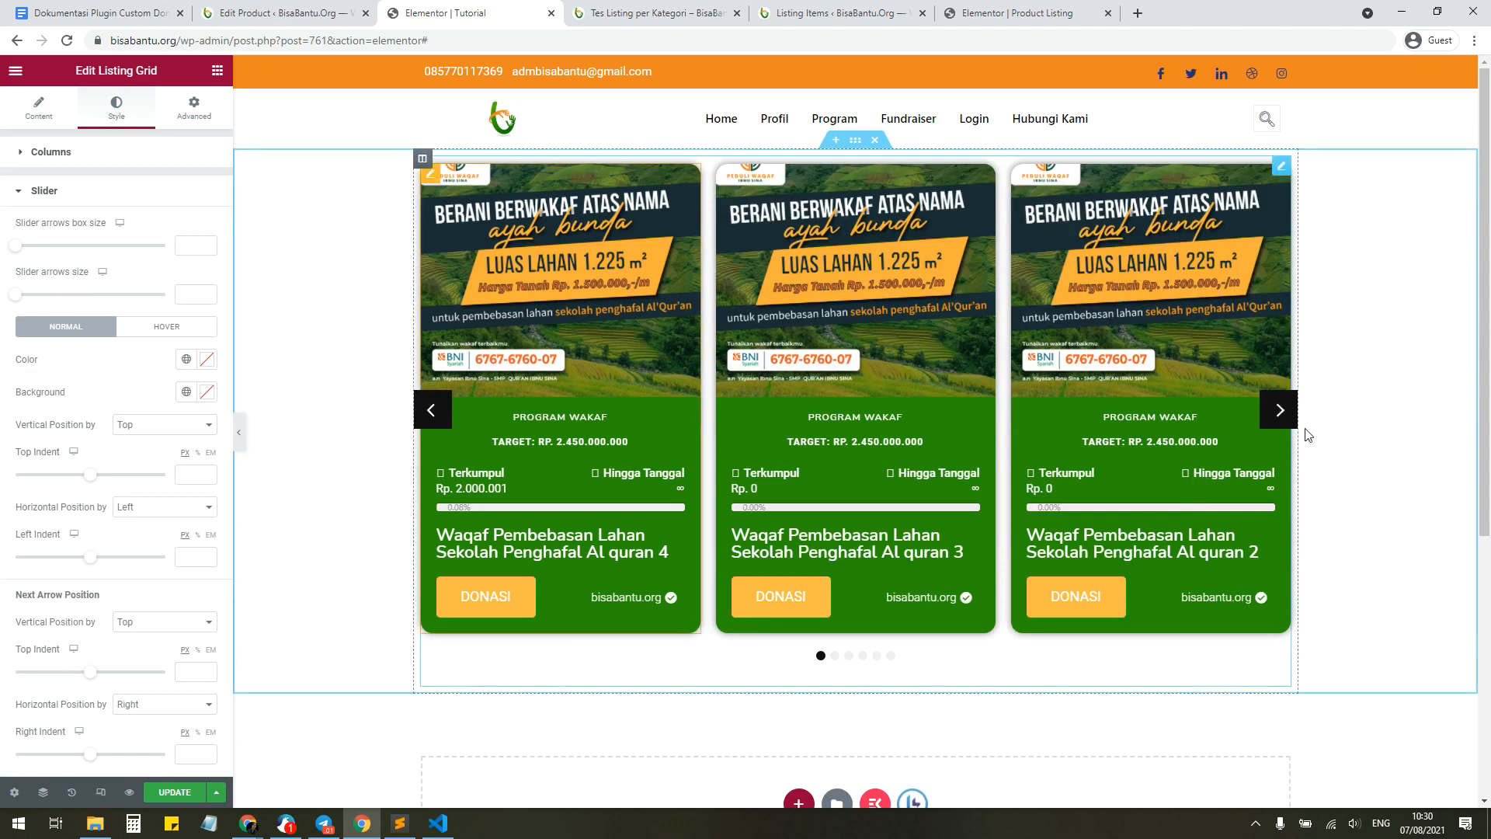
Step: Browse the product cards in the listing slider and check the Listing Grid's posts number setting
{"action": "left_click", "coordinate": [1281, 412]}
{"action": "left_click", "coordinate": [1283, 415]}
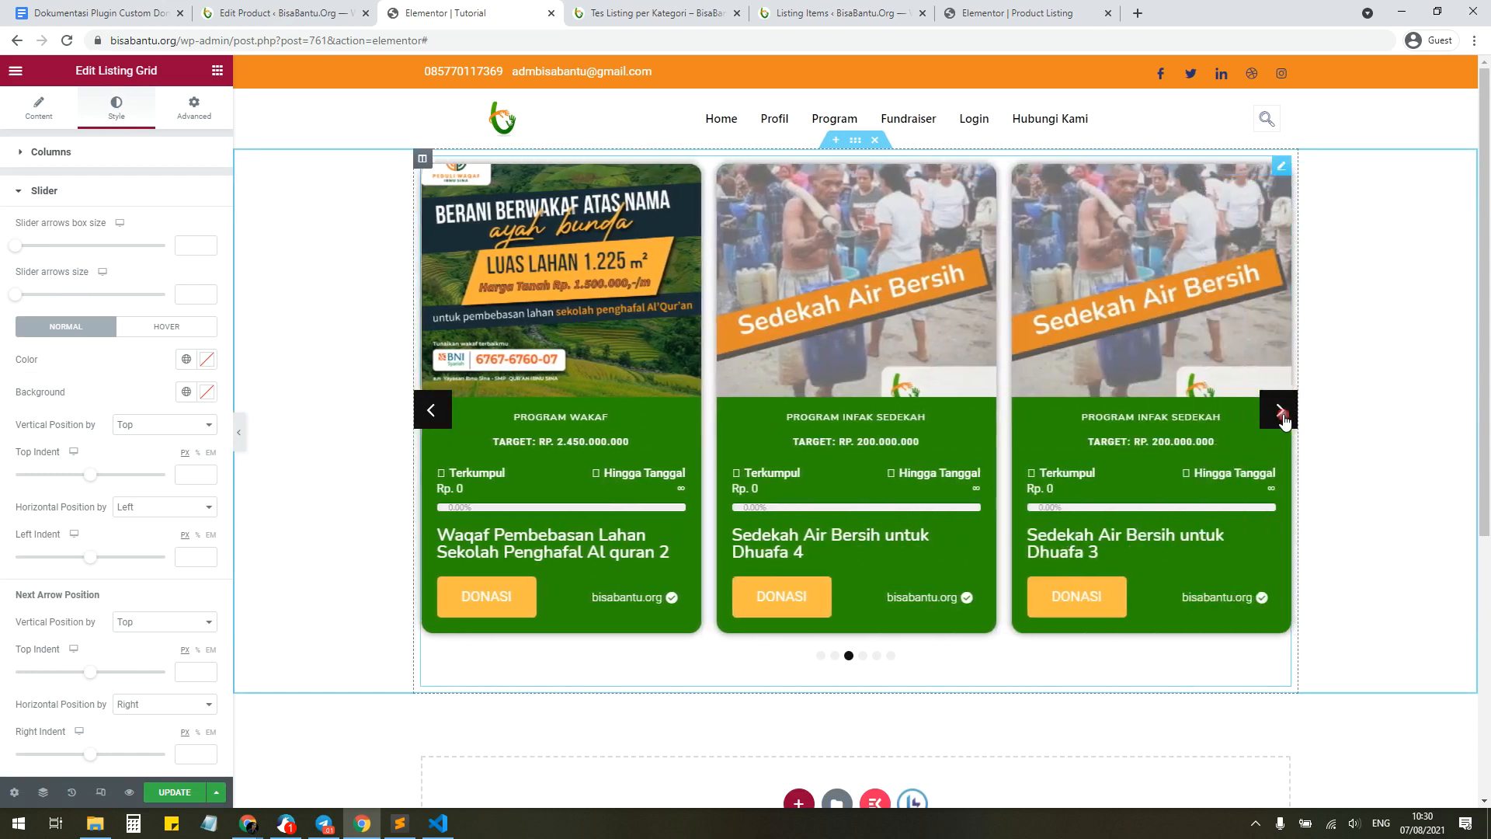
{"action": "left_click", "coordinate": [1283, 417]}
{"action": "left_click", "coordinate": [39, 107]}
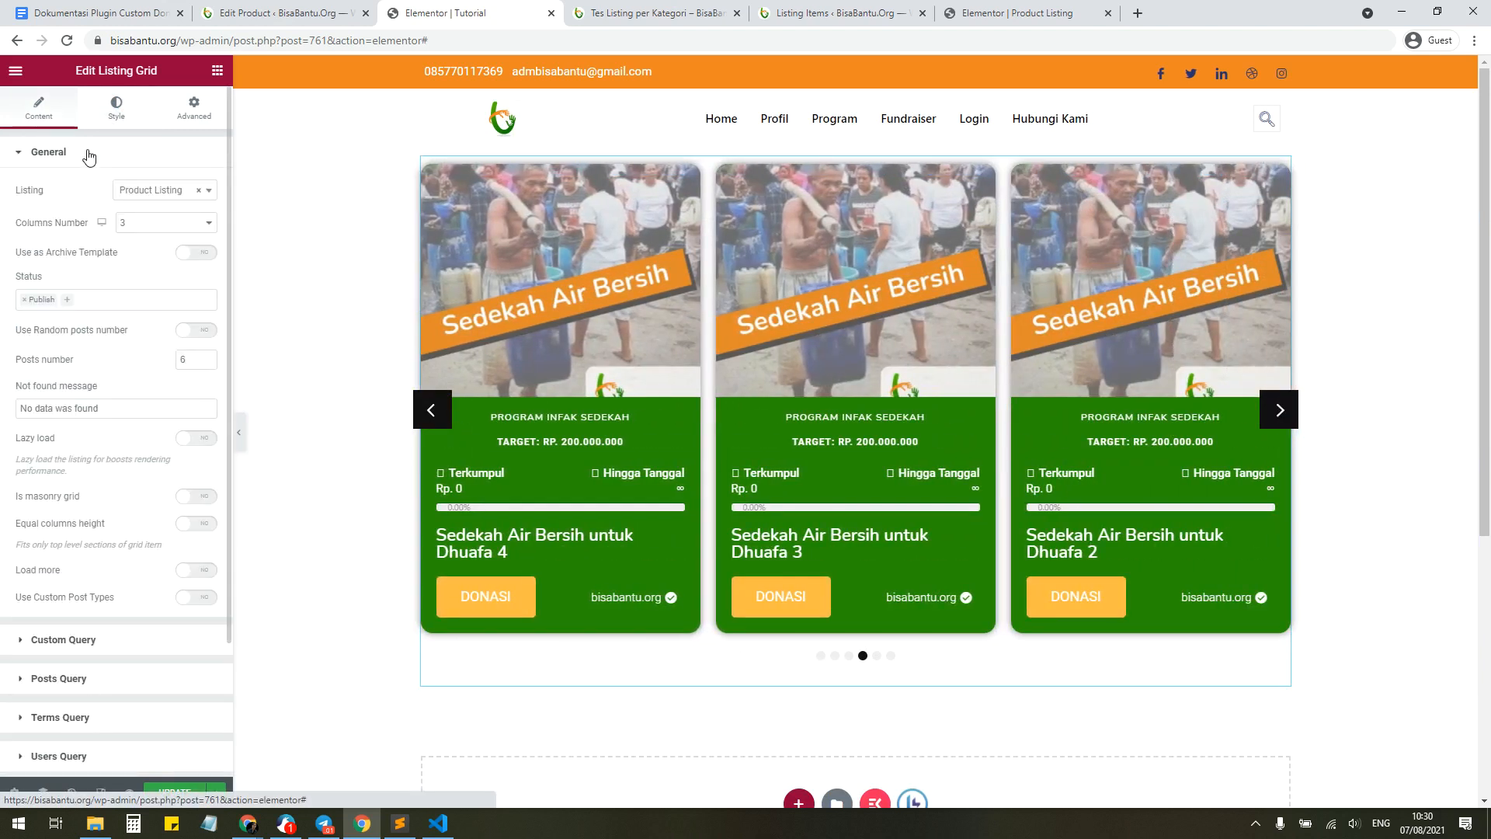
{"action": "left_click_drag", "start_coordinate": [191, 368], "coordinate": [170, 361]}
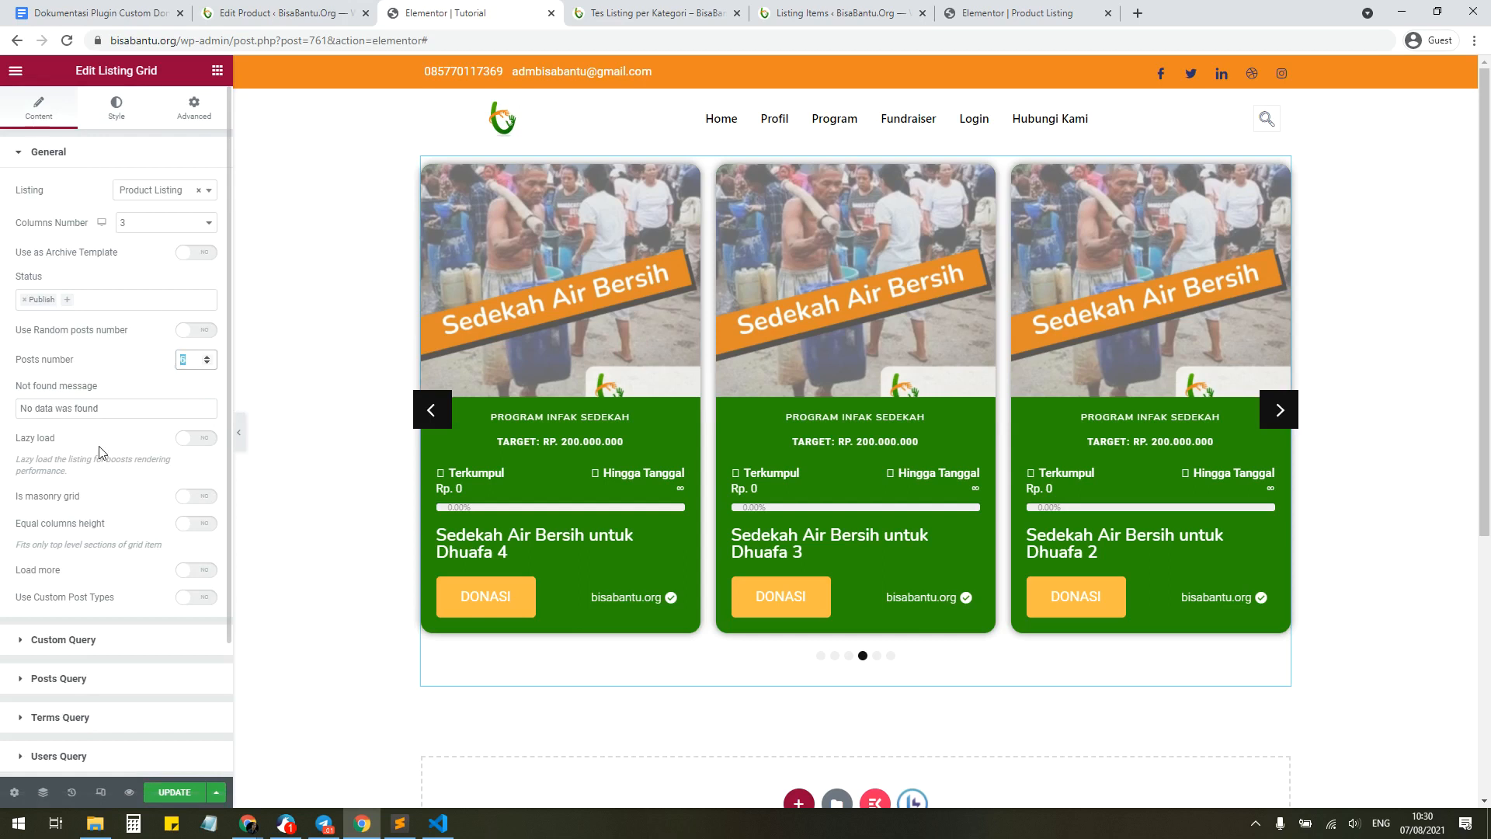
{"action": "left_click", "coordinate": [138, 372]}
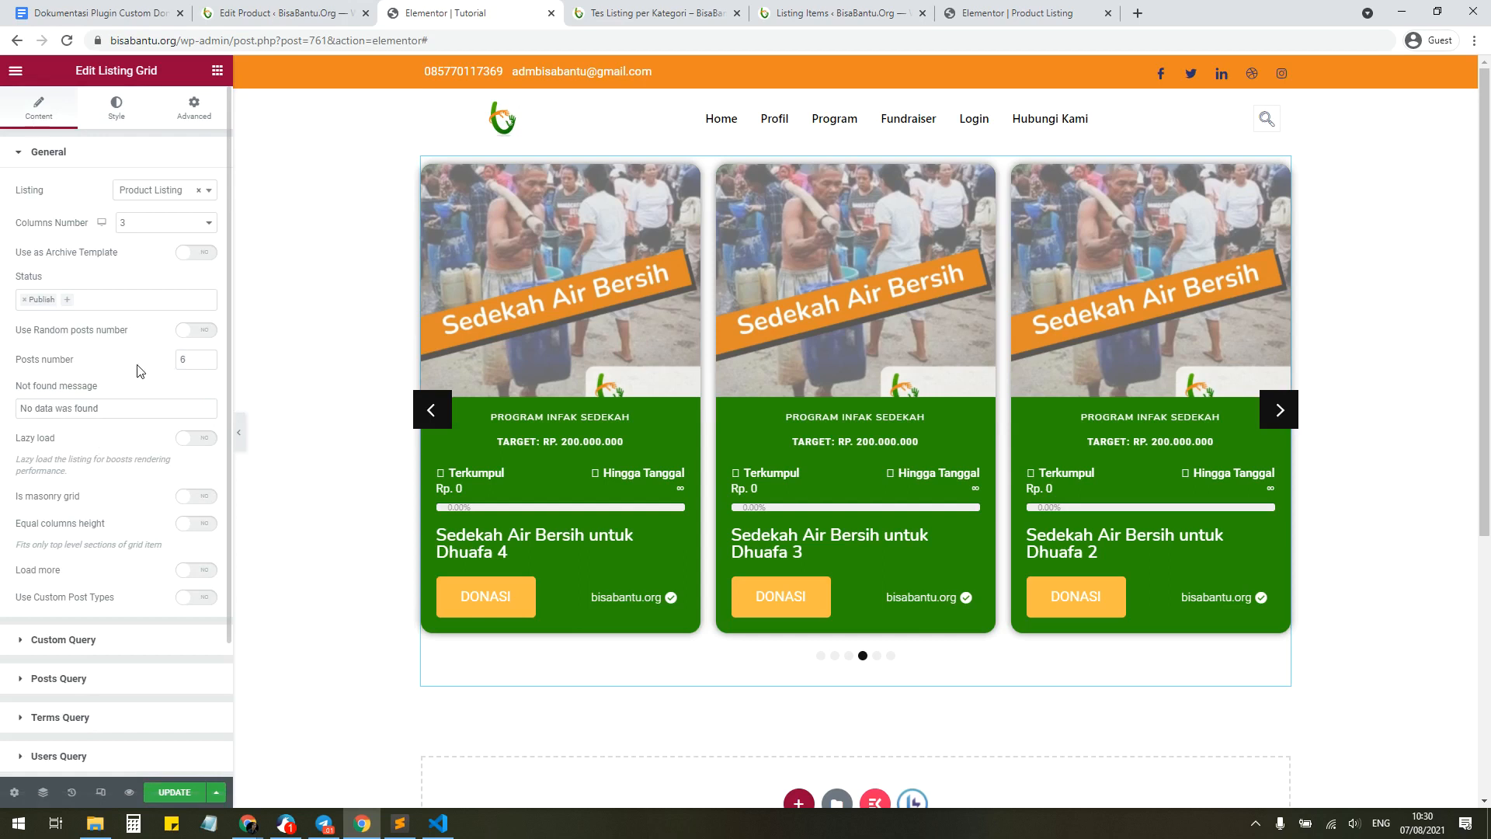
{"action": "left_click", "coordinate": [1272, 414]}
{"action": "left_click", "coordinate": [1272, 418]}
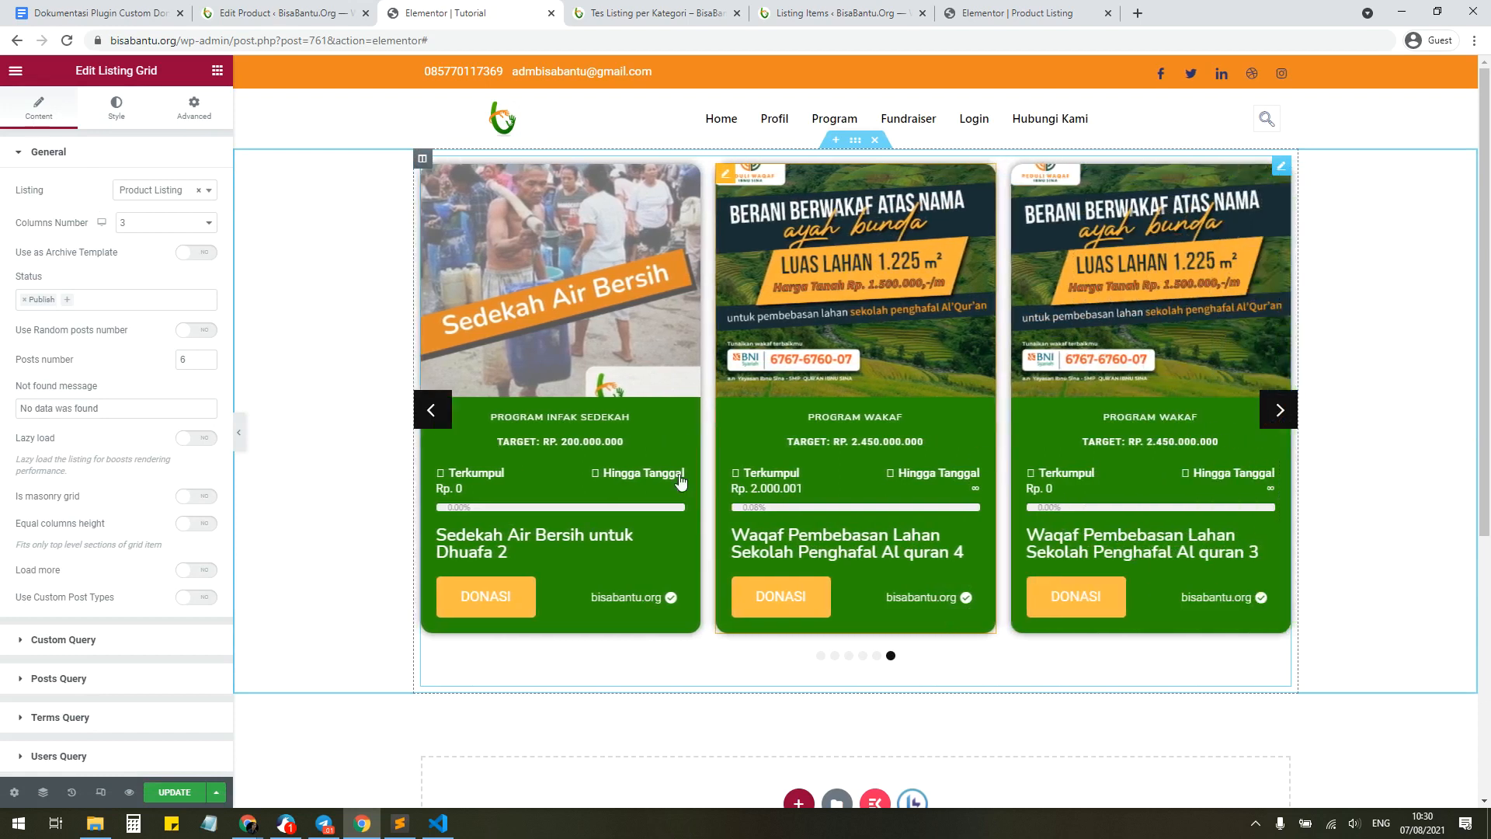
Step: Add a Tax Query item to the Listing Grid's posts query
{"action": "scroll", "coordinate": [117, 427], "scroll_direction": "down", "scroll_amount": 2}
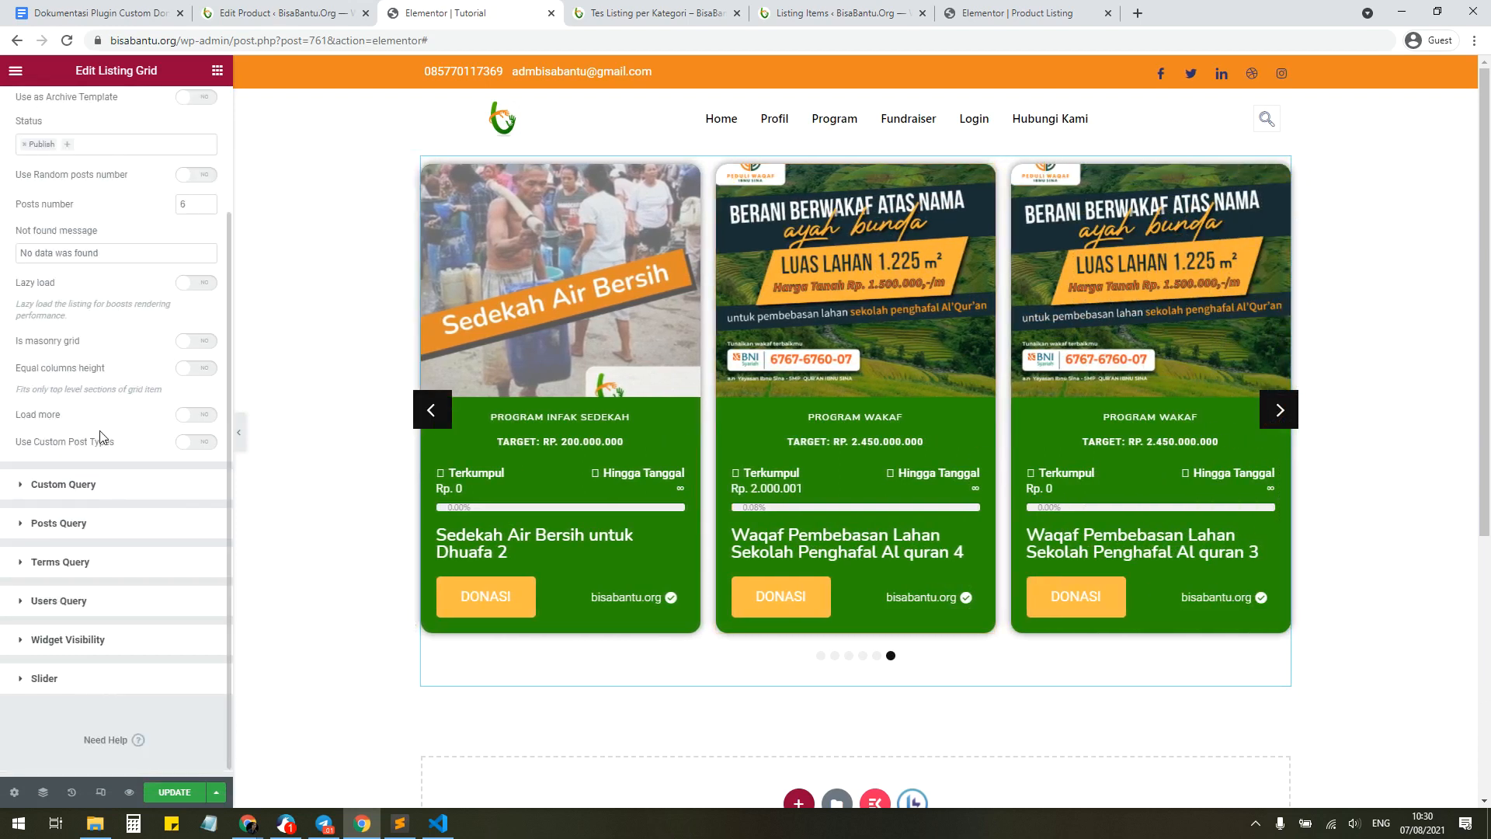
{"action": "left_click", "coordinate": [57, 524]}
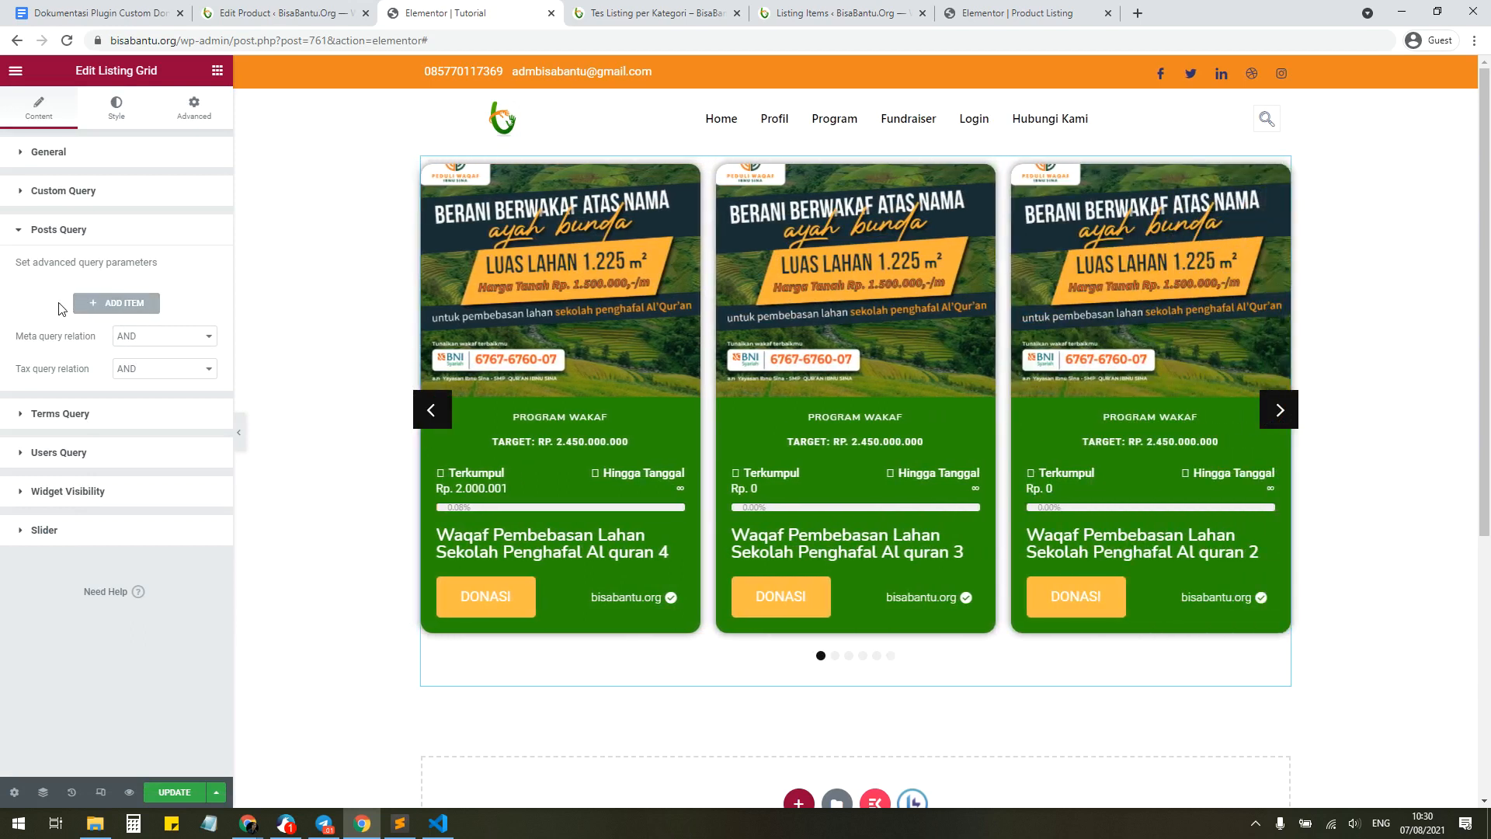
{"action": "left_click", "coordinate": [438, 419]}
{"action": "left_click", "coordinate": [437, 418]}
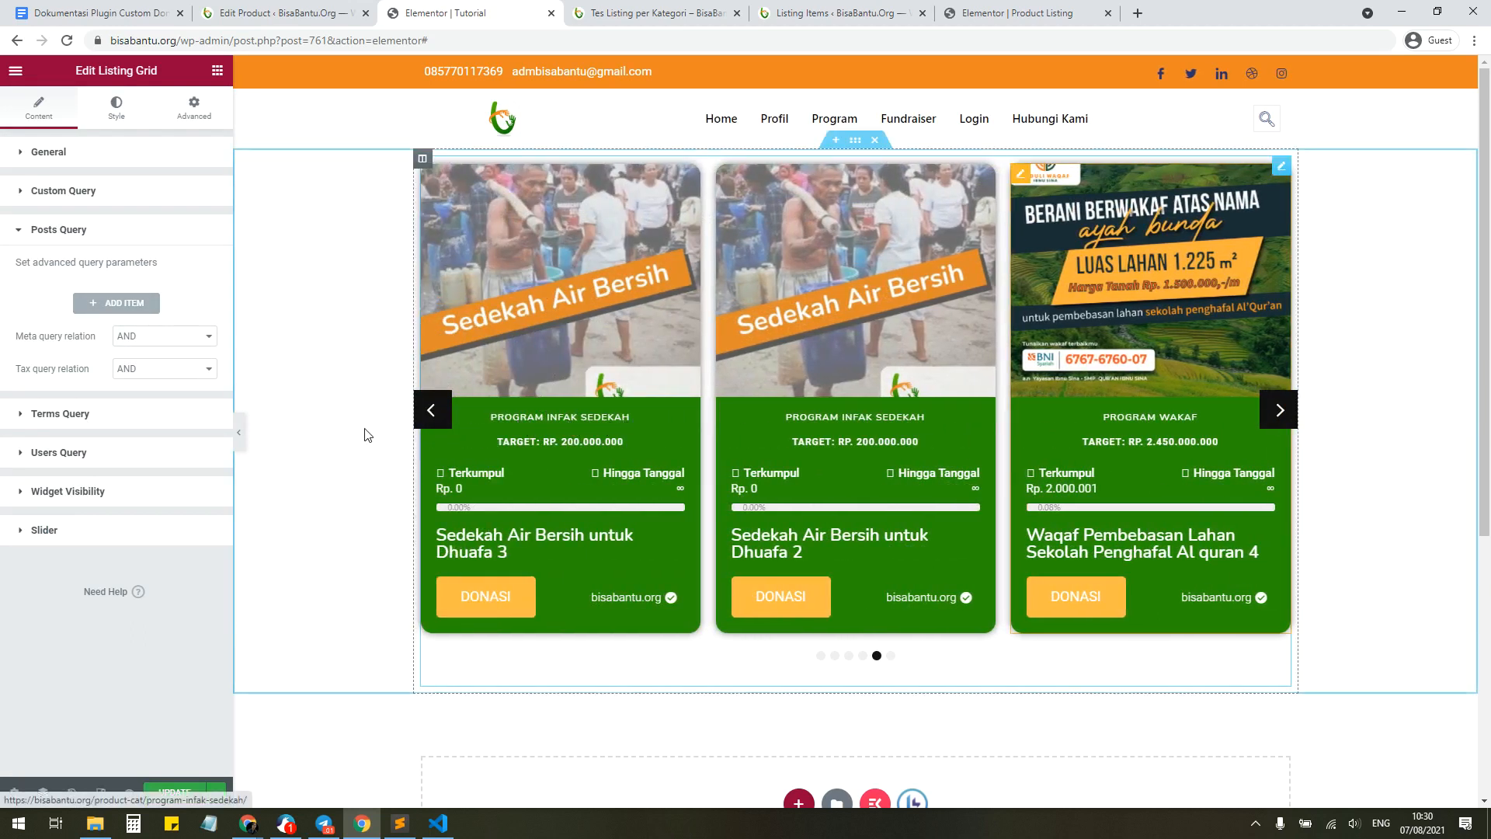
{"action": "left_click", "coordinate": [125, 303]}
{"action": "left_click", "coordinate": [154, 353]}
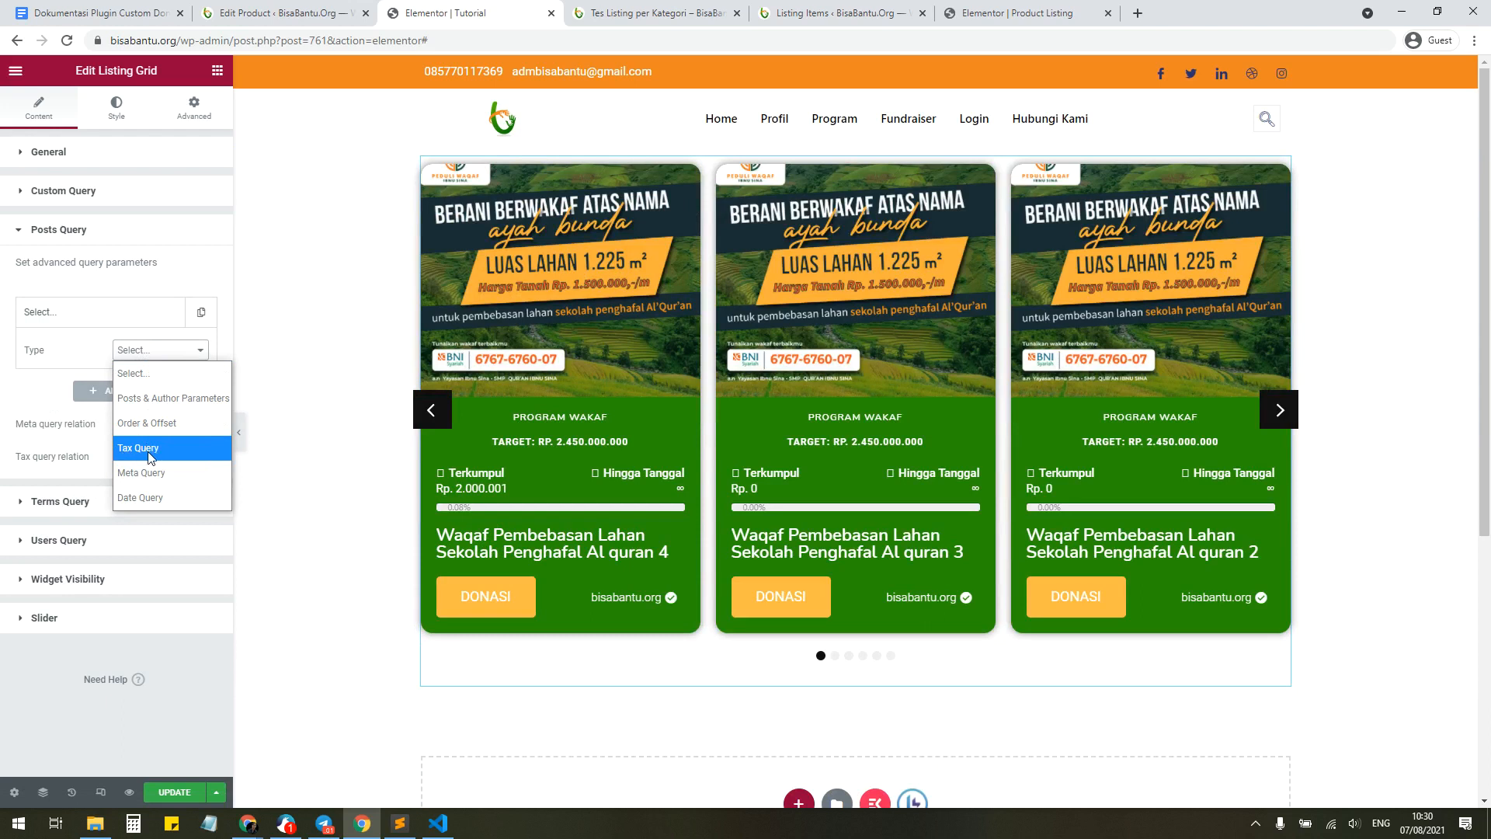
{"action": "left_click", "coordinate": [141, 457]}
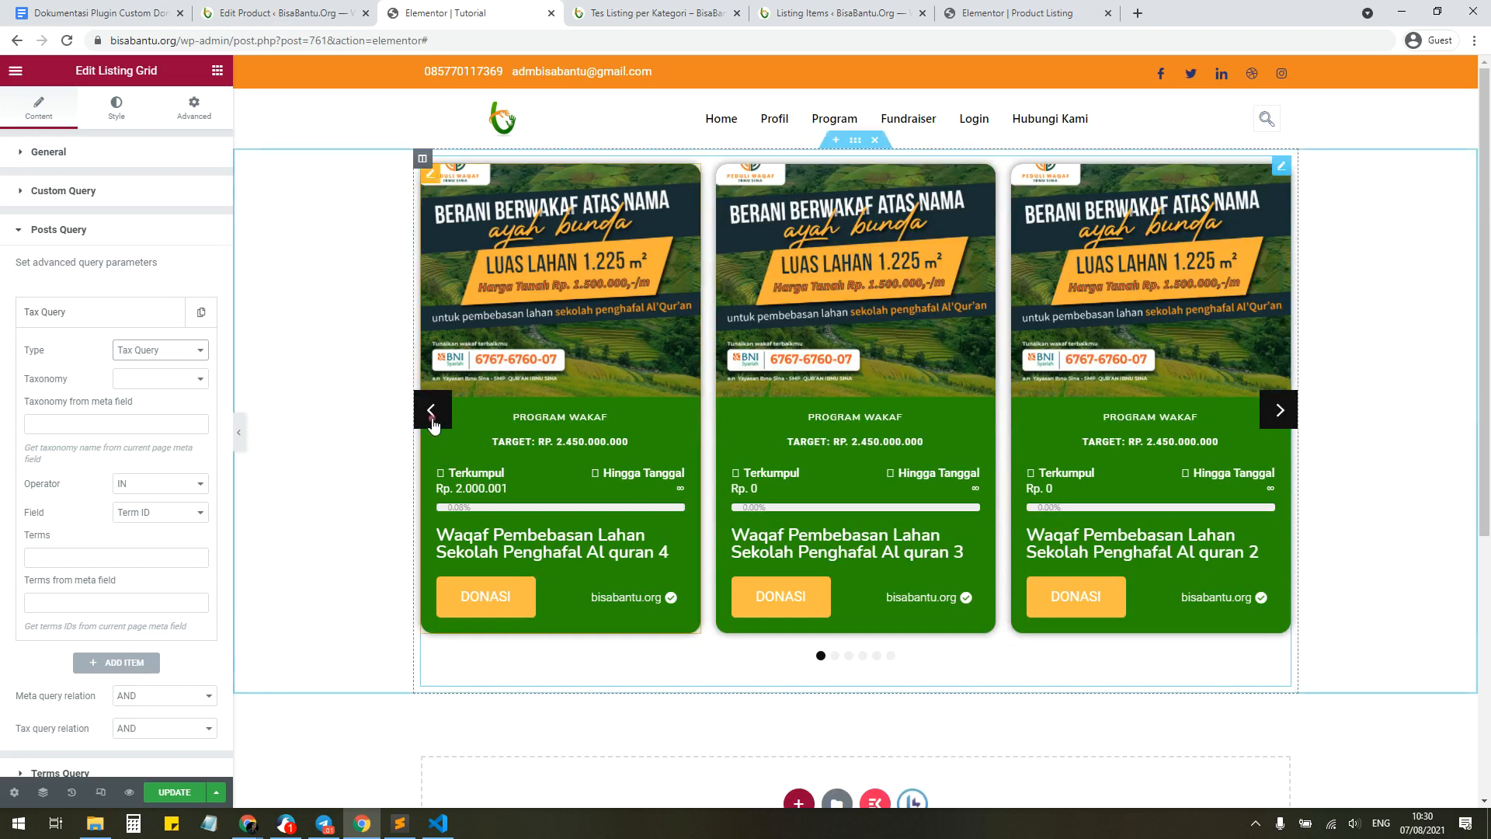
{"action": "left_click", "coordinate": [432, 411]}
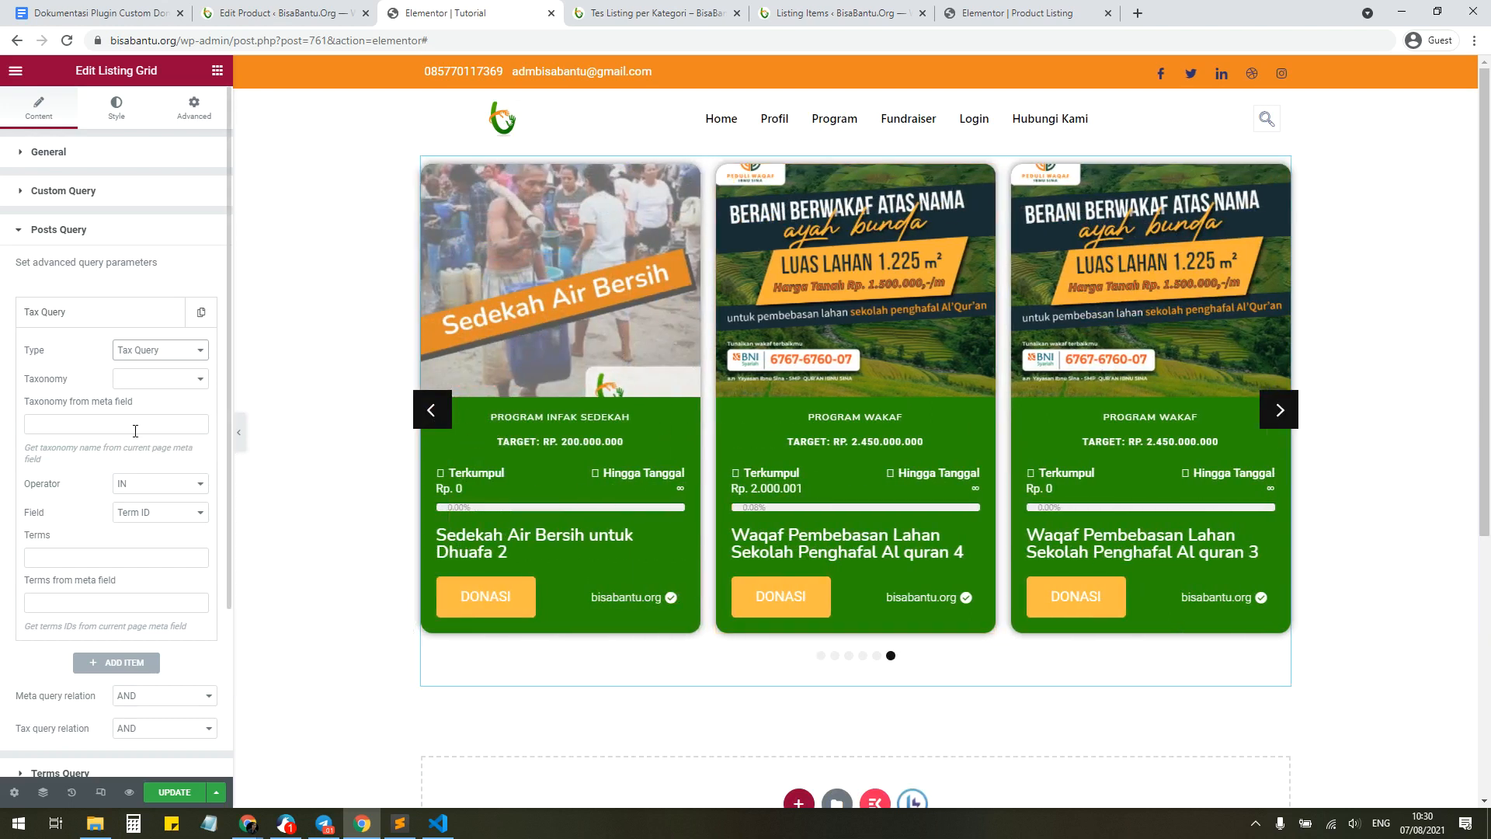
Step: Set the tax query's taxonomy to Category and match its terms by Slug
{"action": "left_click", "coordinate": [139, 379]}
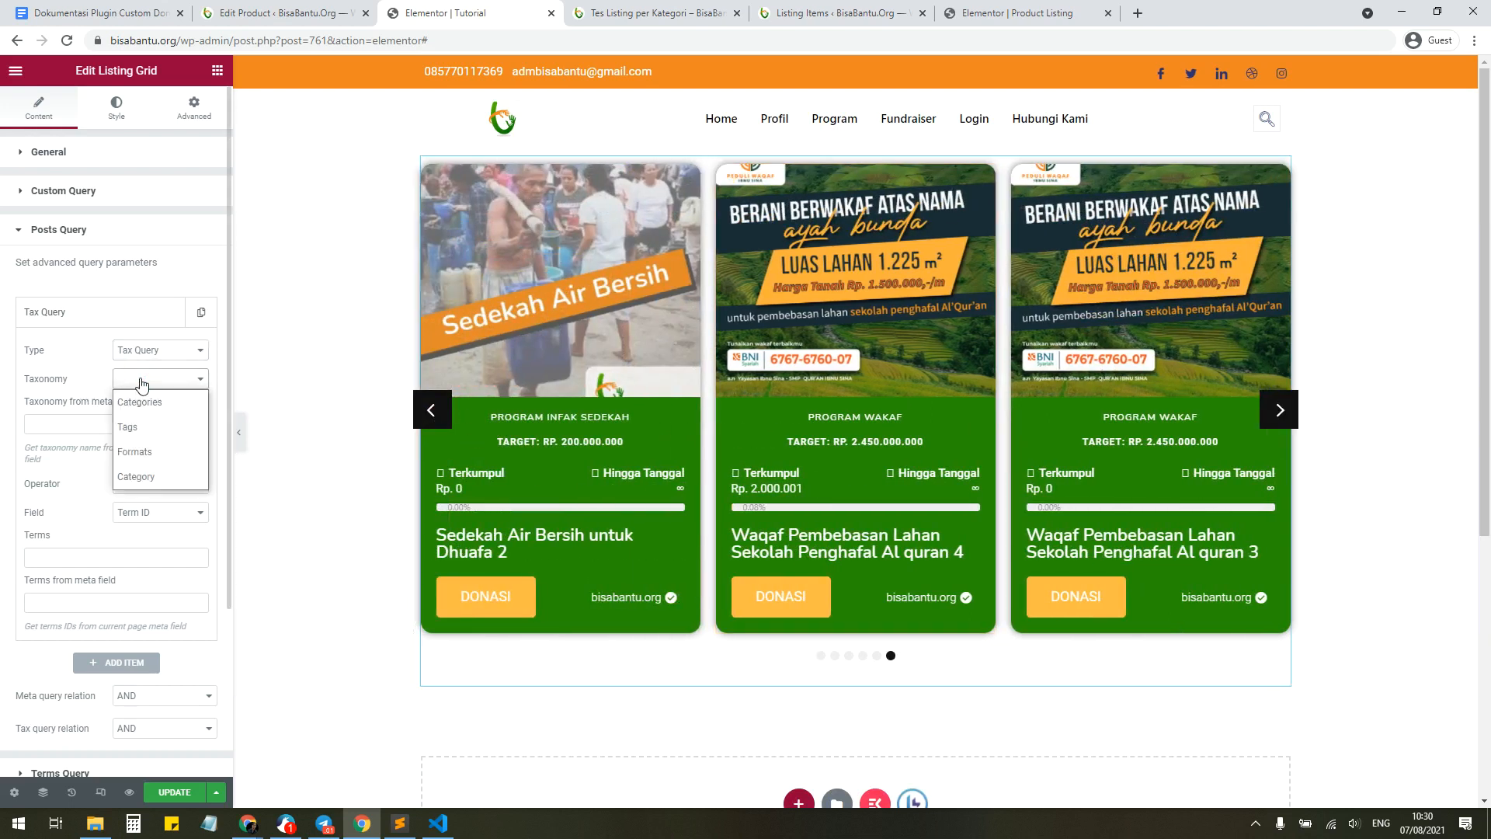
{"action": "left_click", "coordinate": [138, 472]}
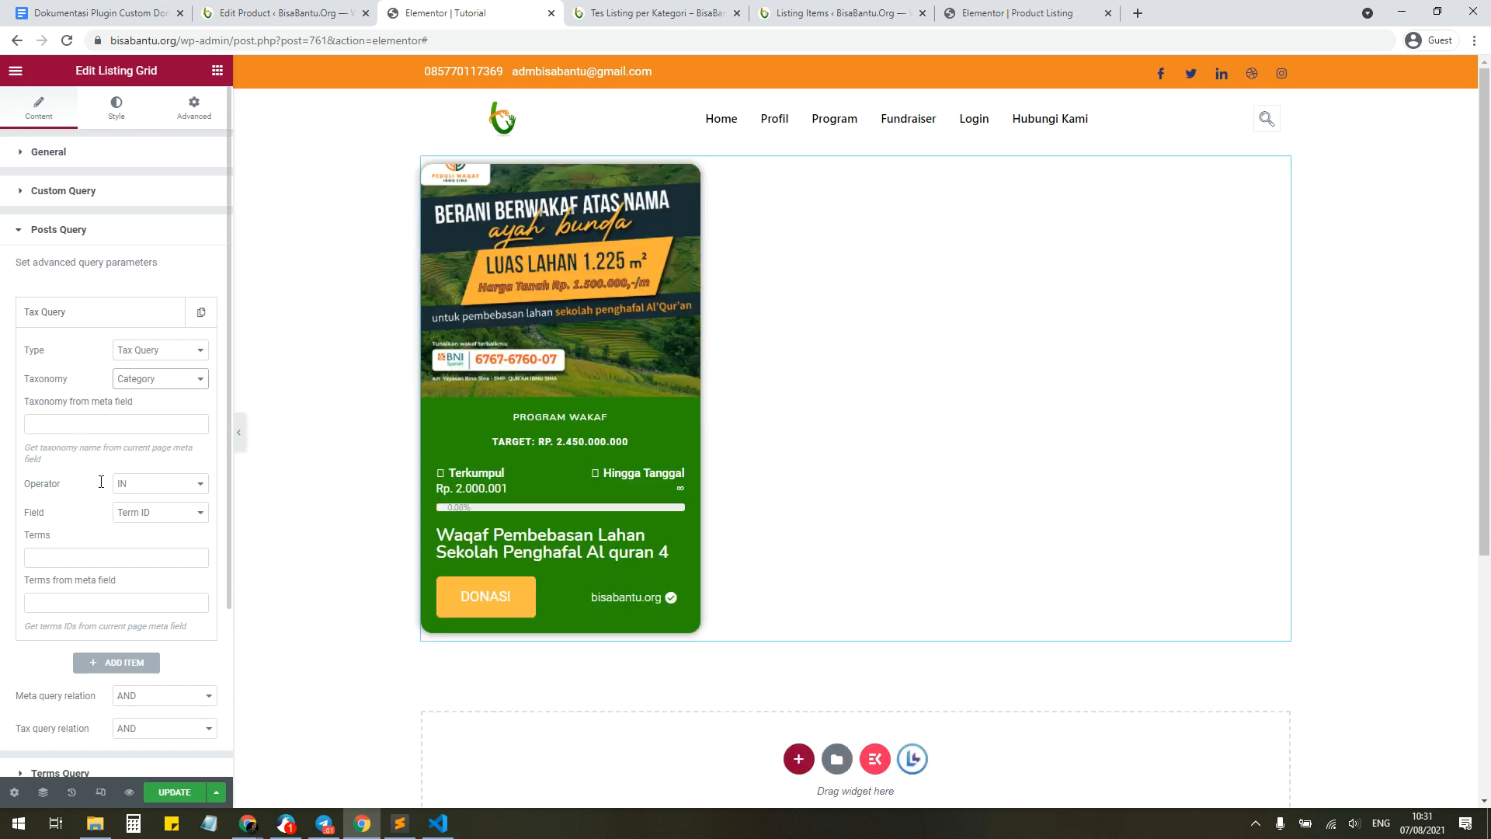
{"action": "left_click", "coordinate": [142, 514]}
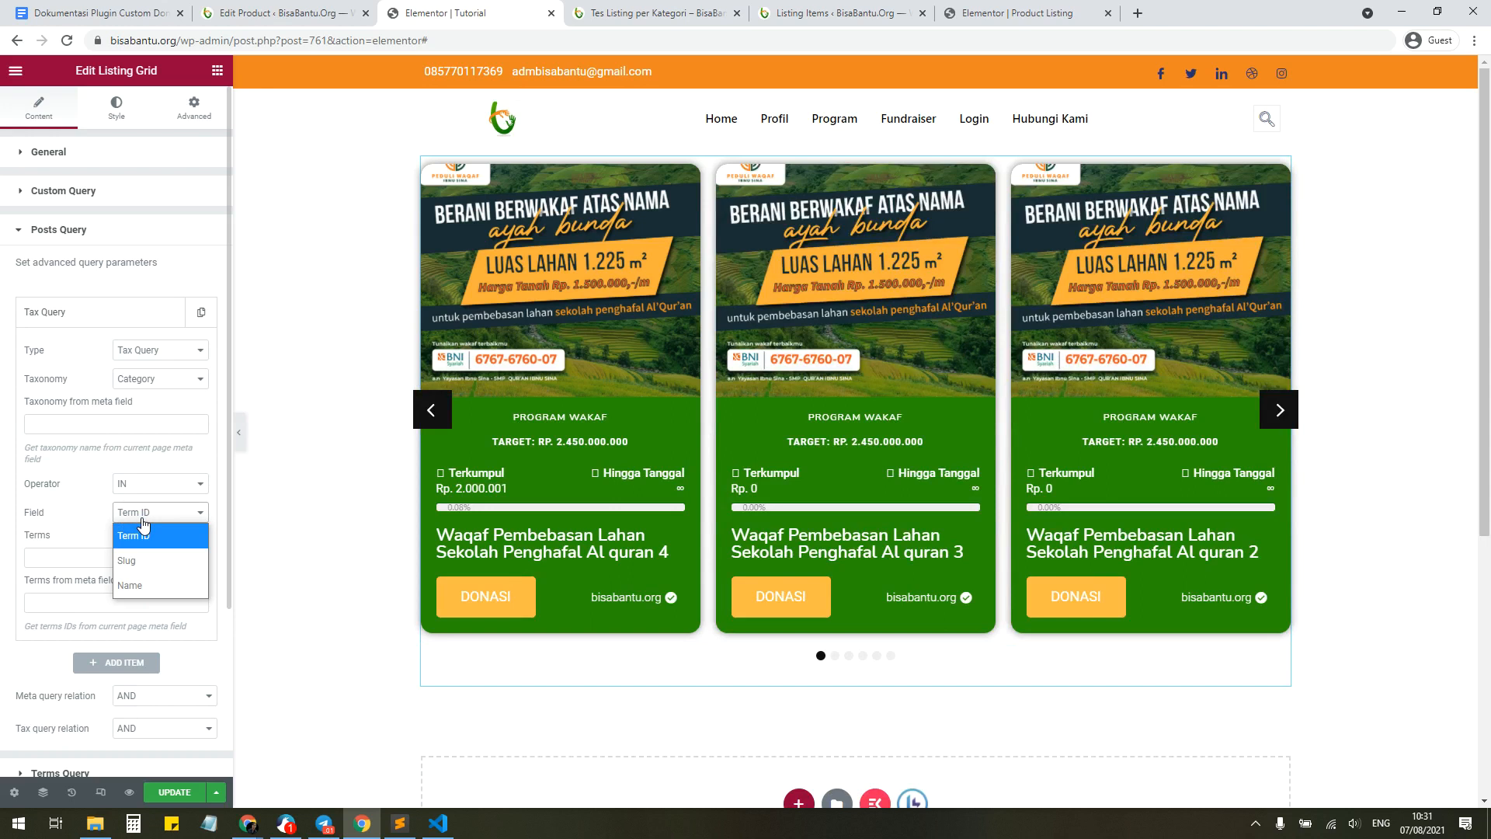
{"action": "left_click", "coordinate": [150, 560]}
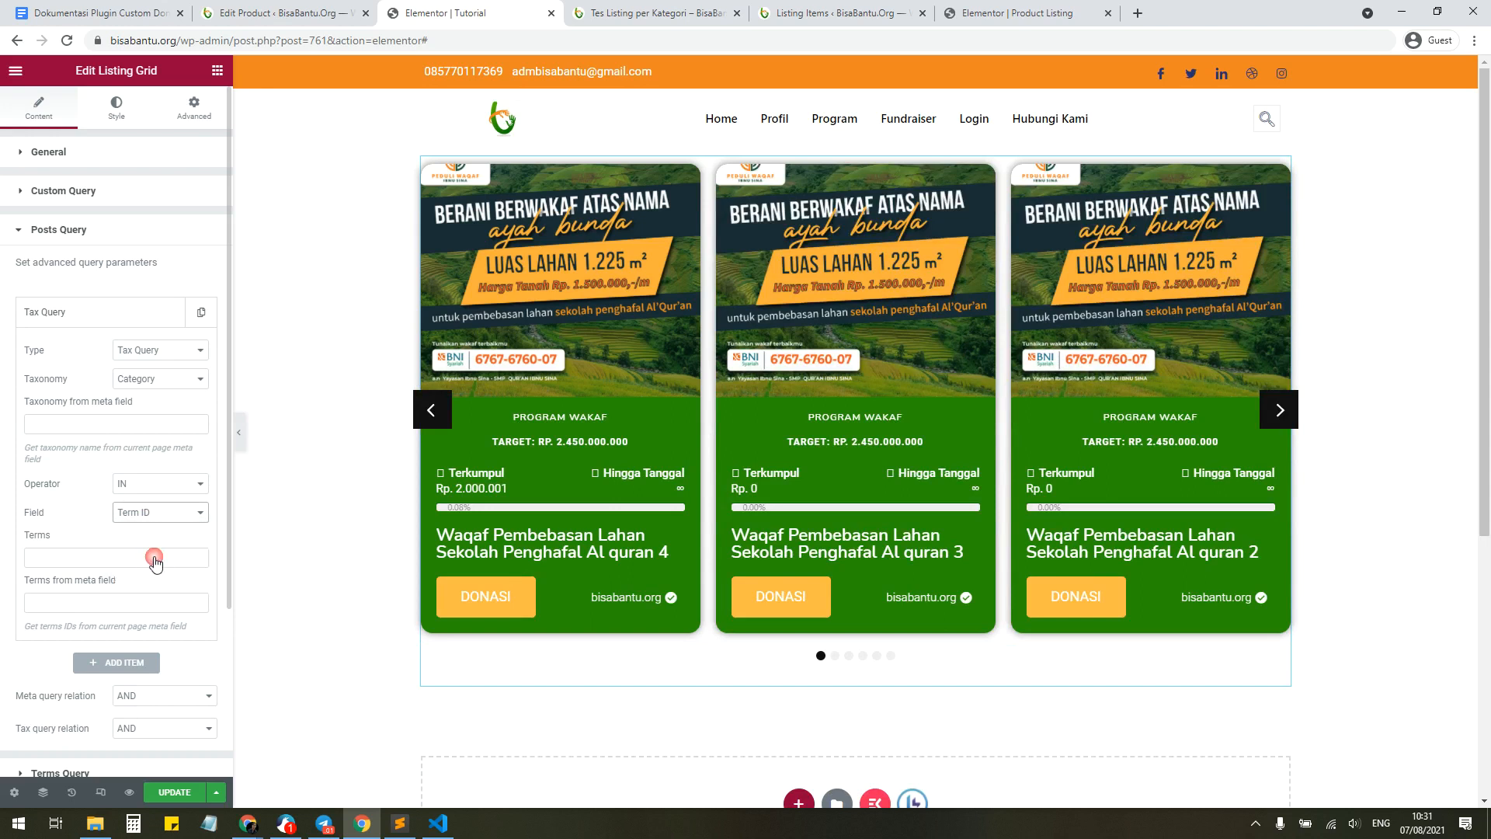
Step: Enter program-infak-sedekah as the tax query's term
{"action": "left_click", "coordinate": [132, 559]}
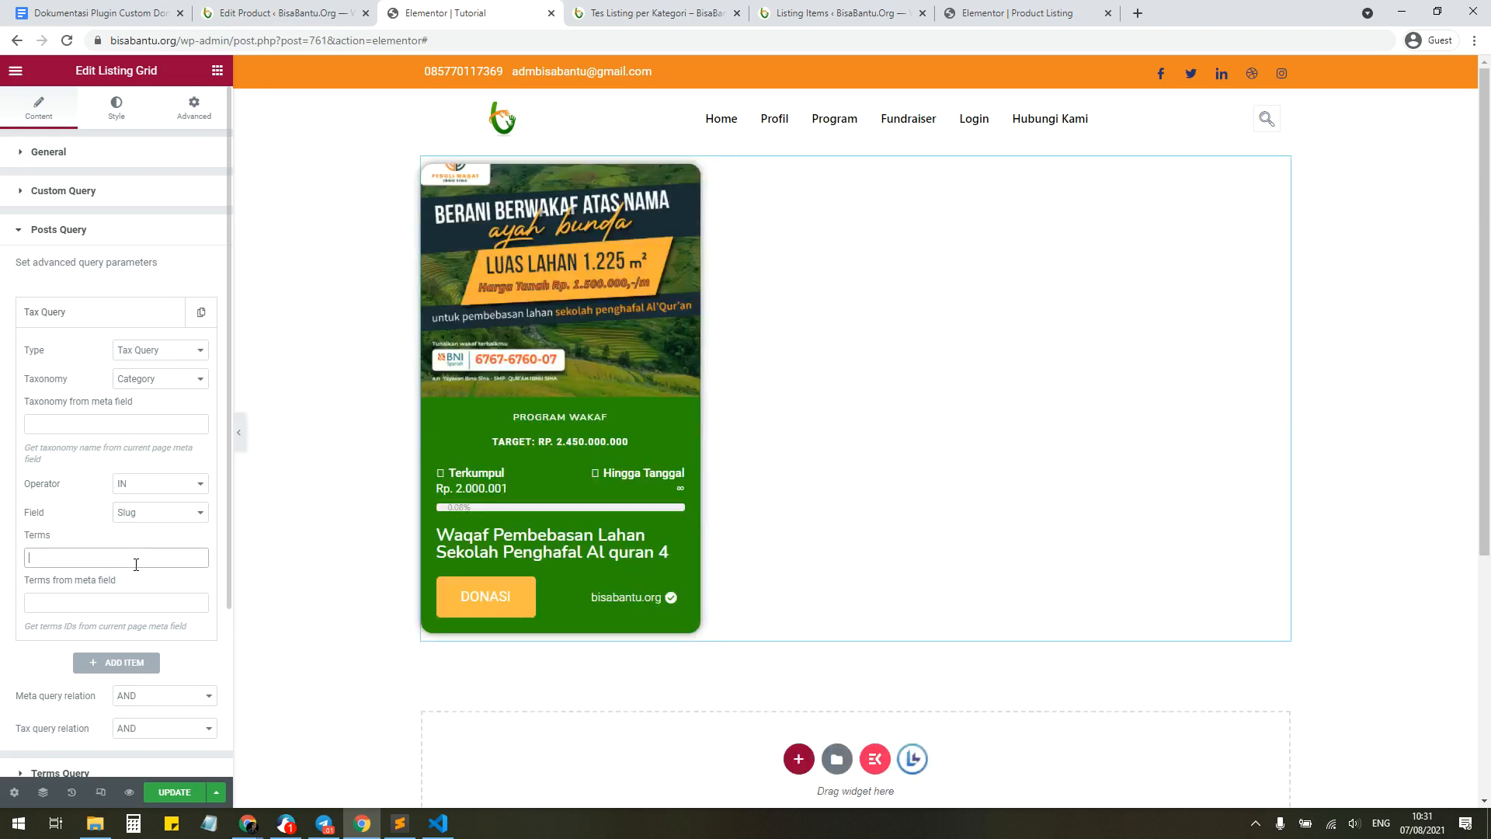
{"action": "type", "text": "program-in"}
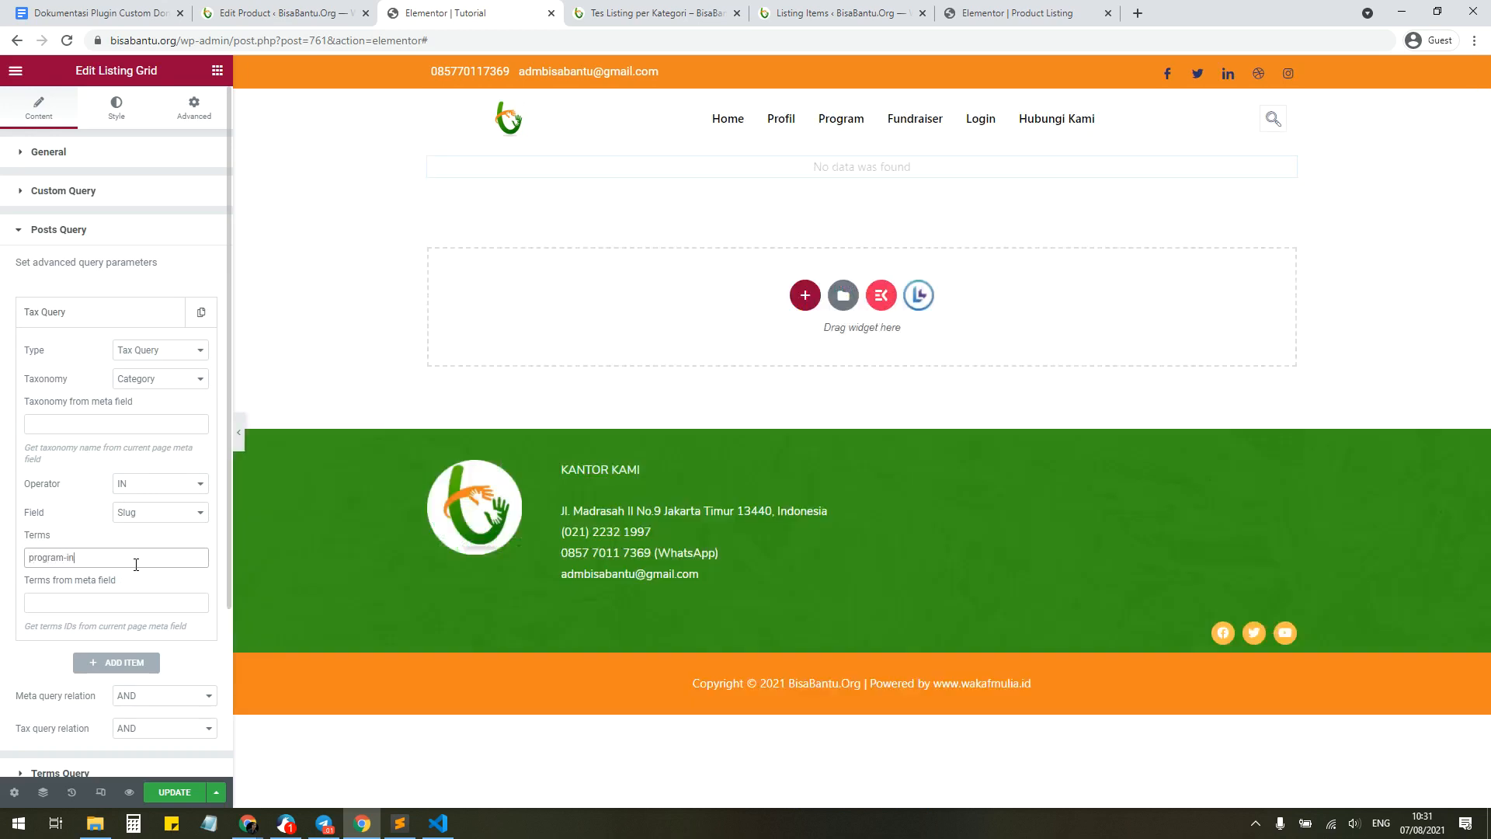
{"action": "type", "text": "faq-sedekah"}
{"action": "left_click", "coordinate": [73, 529]}
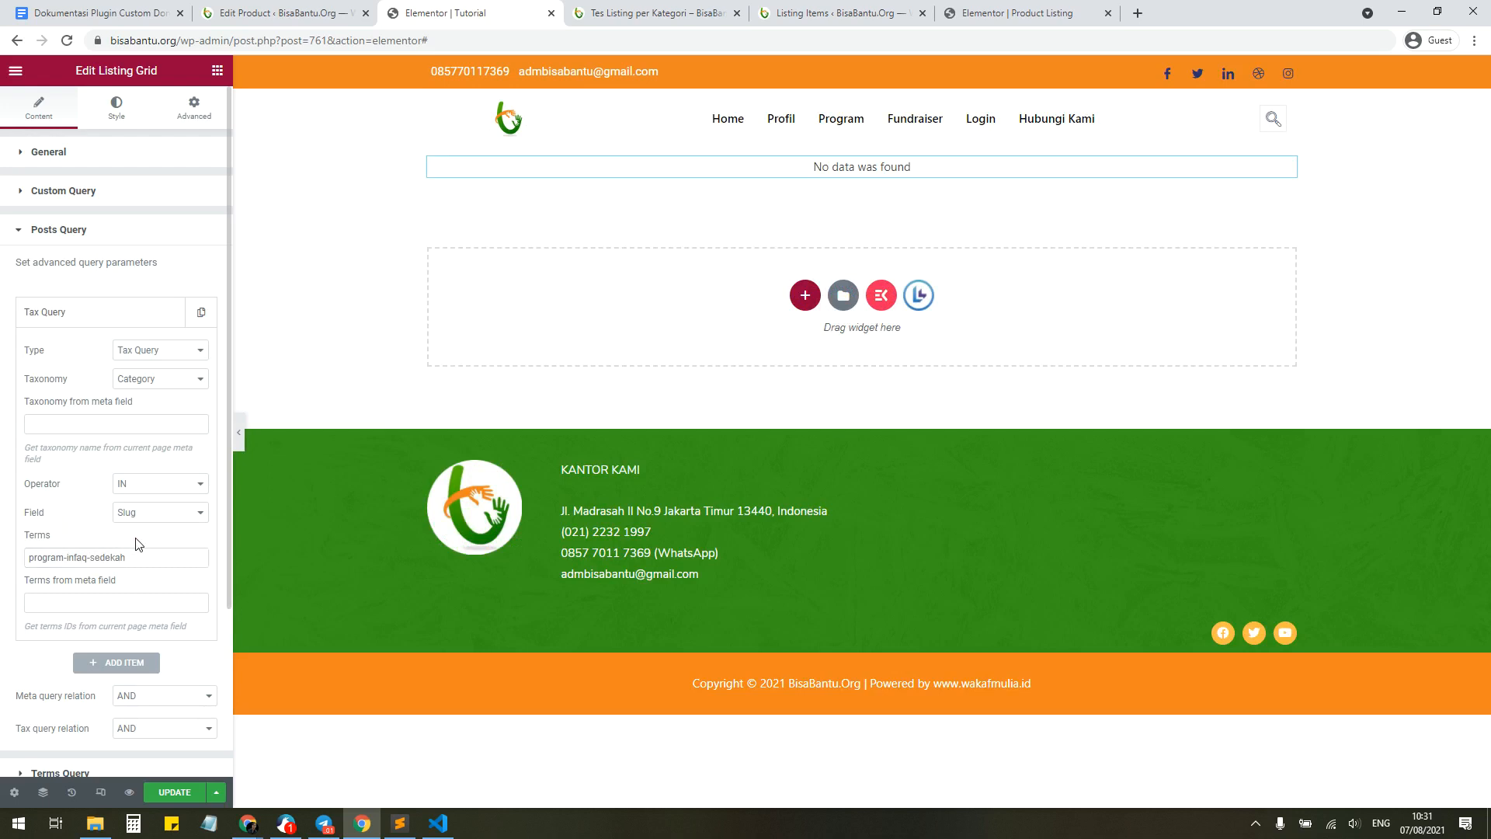
{"action": "left_click", "coordinate": [88, 557]}
{"action": "key", "text": "BackSpace"}
{"action": "type", "text": "k"}
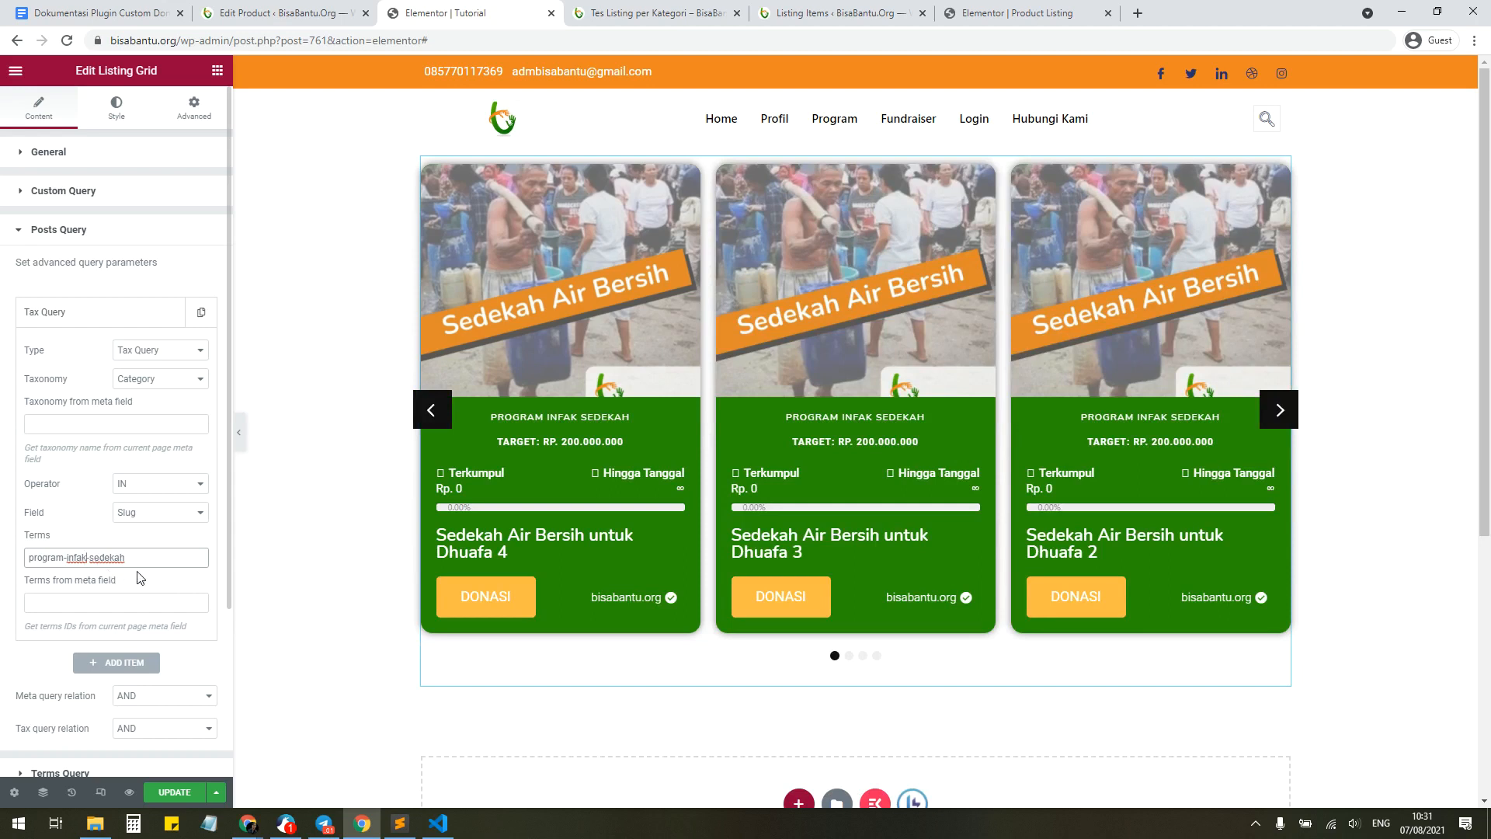
Step: Open the product categories page in a separate browser tab from the product editor
{"action": "left_click_drag", "start_coordinate": [56, 560], "coordinate": [28, 559]}
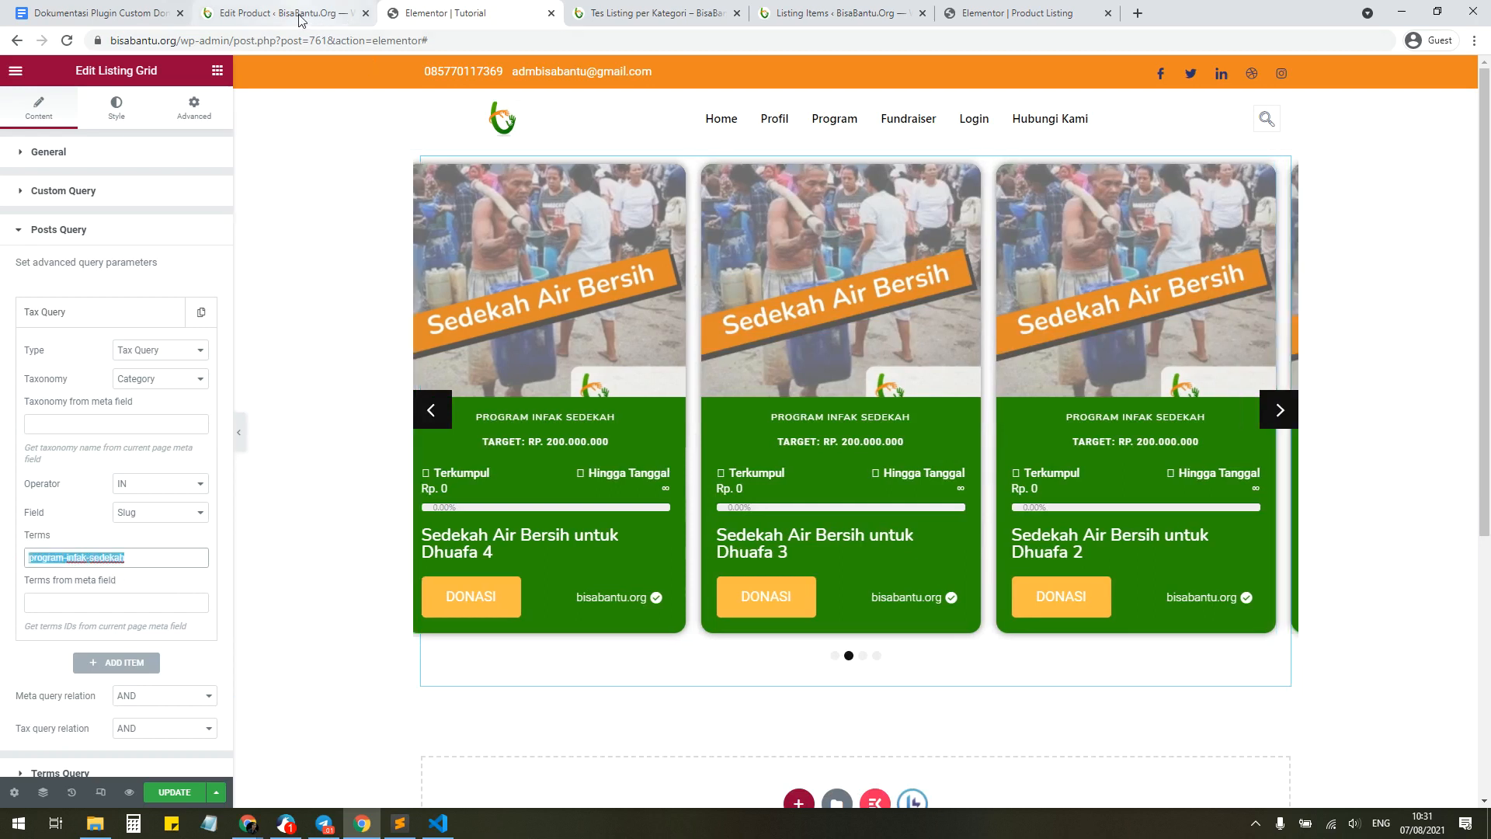
{"action": "left_click", "coordinate": [302, 18]}
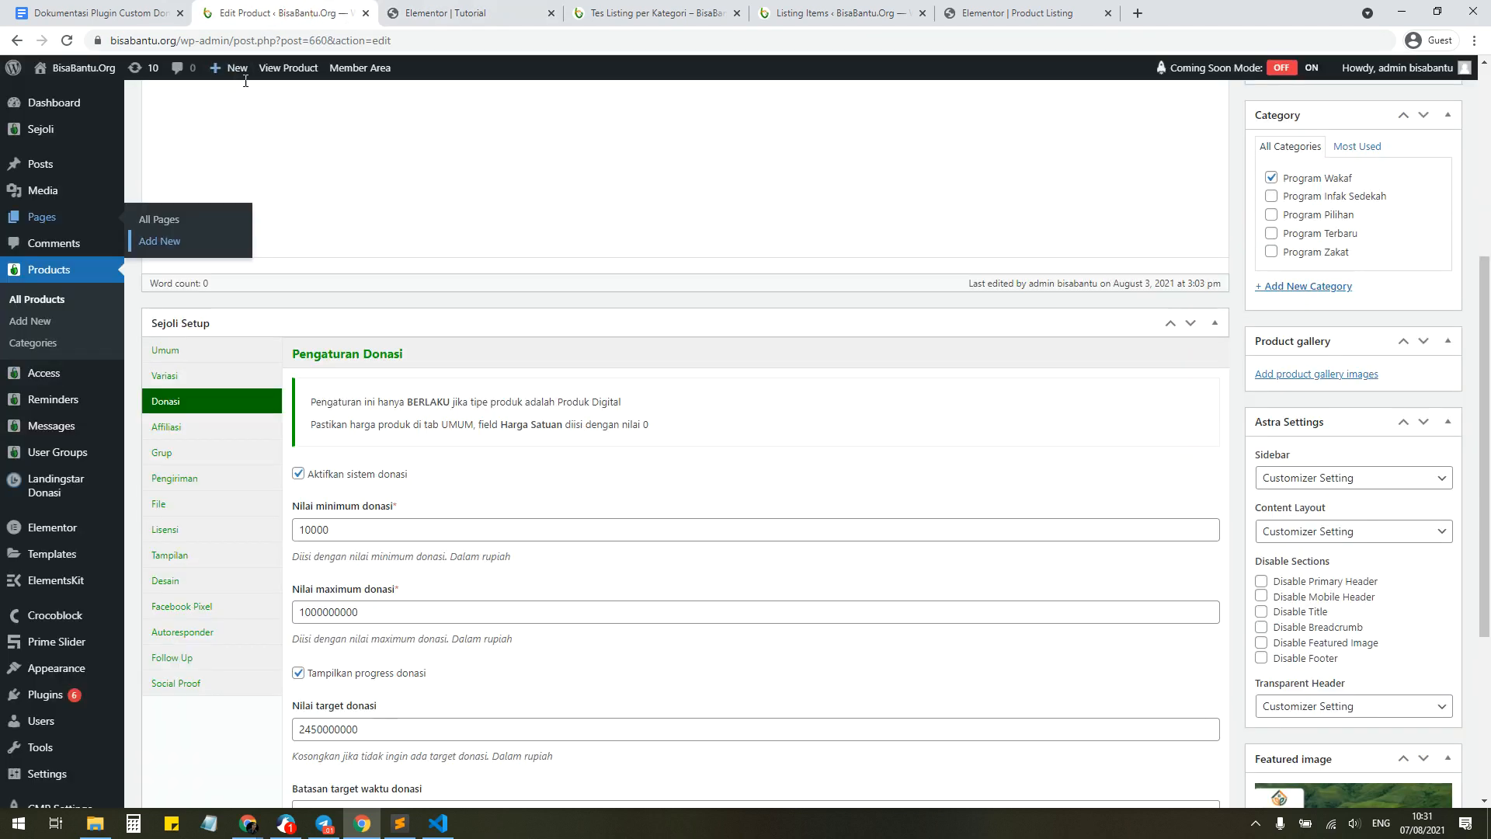
{"action": "left_click", "coordinate": [655, 12]}
{"action": "left_click", "coordinate": [348, 22]}
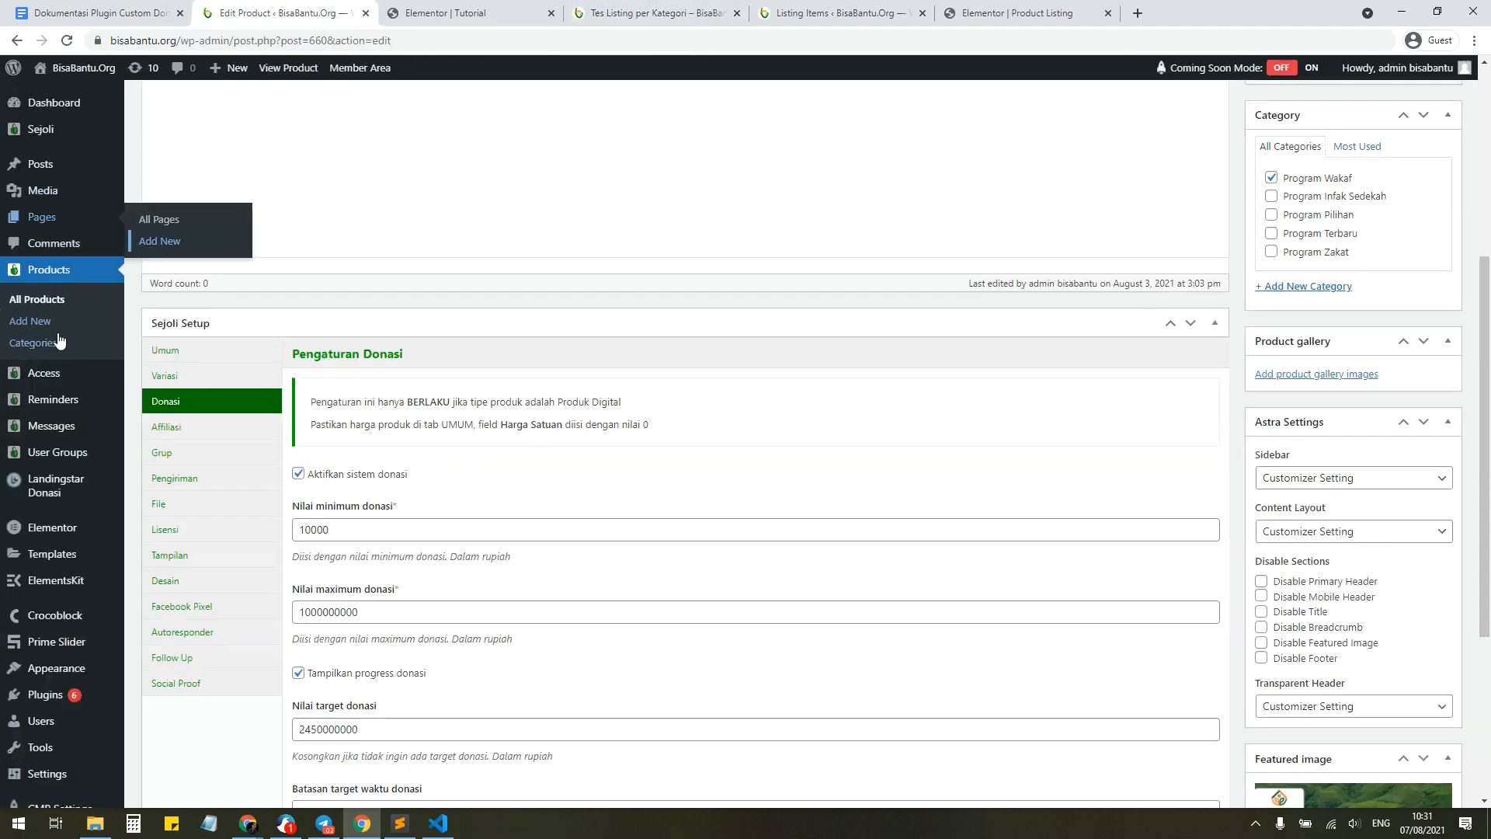
{"action": "mouse_move", "coordinate": [47, 376]}
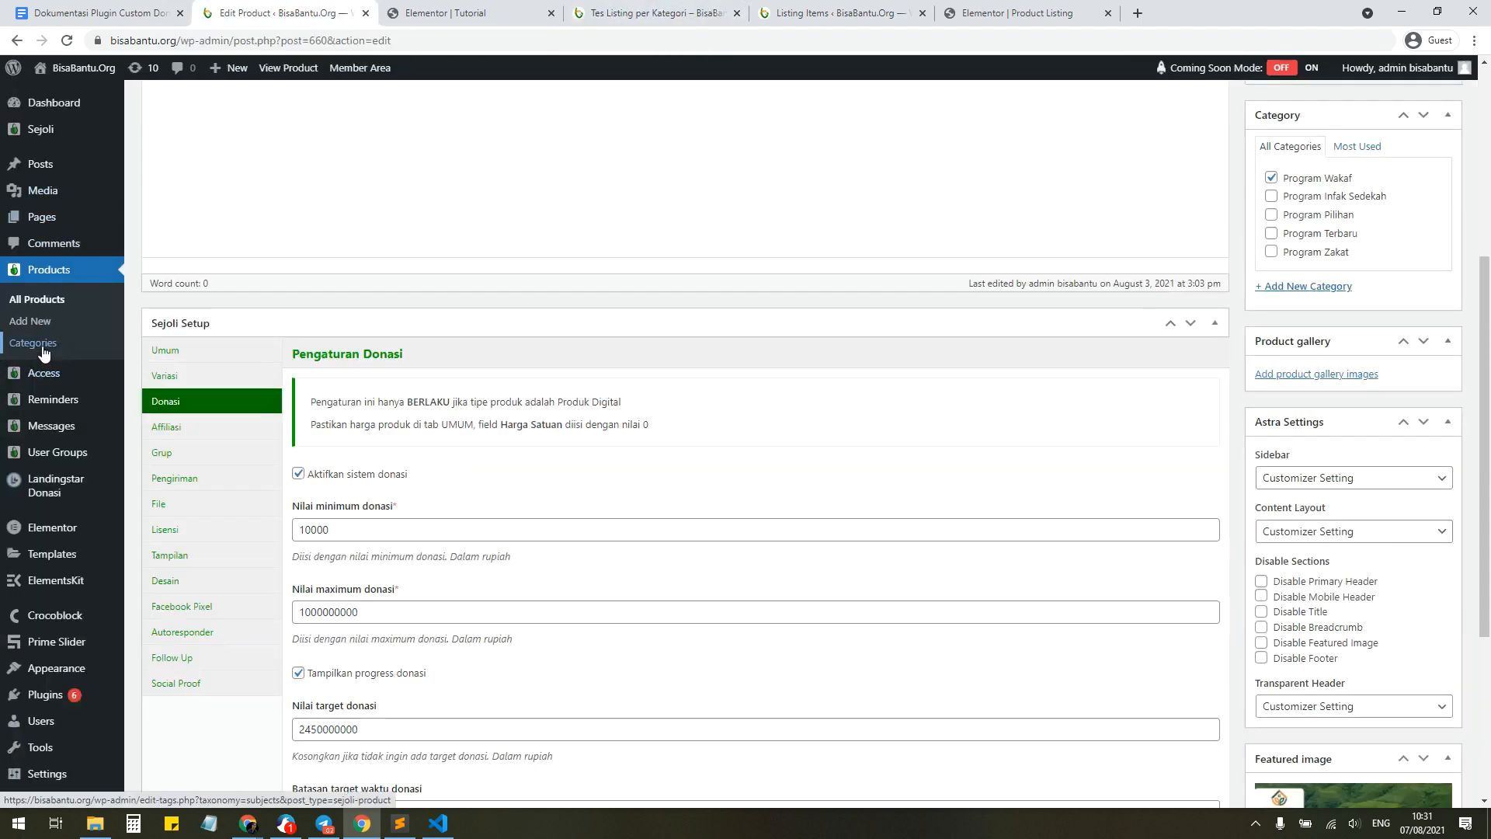
{"action": "middle_click", "coordinate": [42, 344]}
{"action": "left_click", "coordinate": [447, 16]}
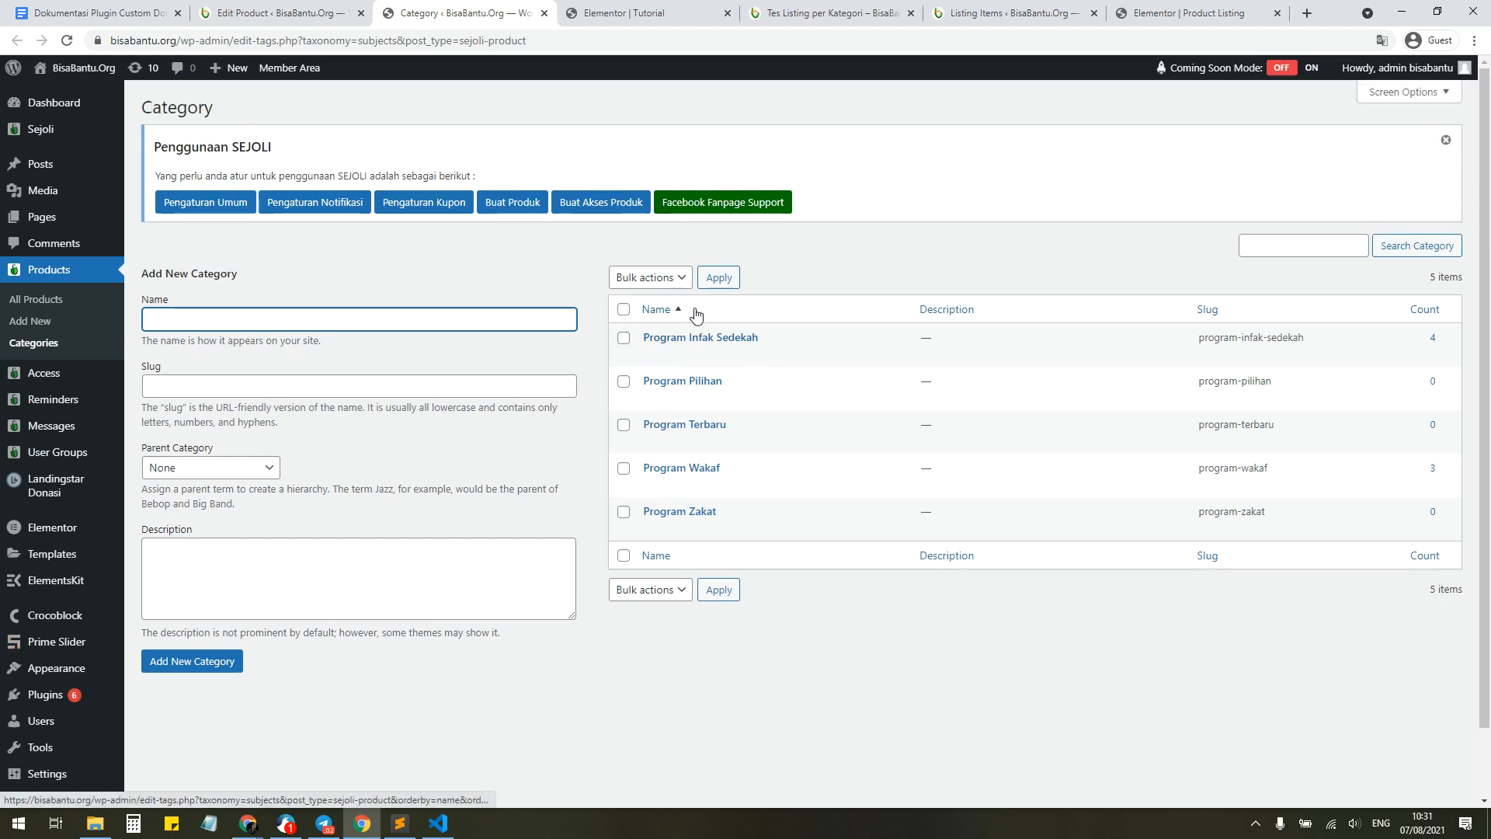
Step: Copy the slug of the Program Infak Sedekah category and paste it as the term of the Listing Grid's tax query
{"action": "left_click", "coordinate": [694, 357]}
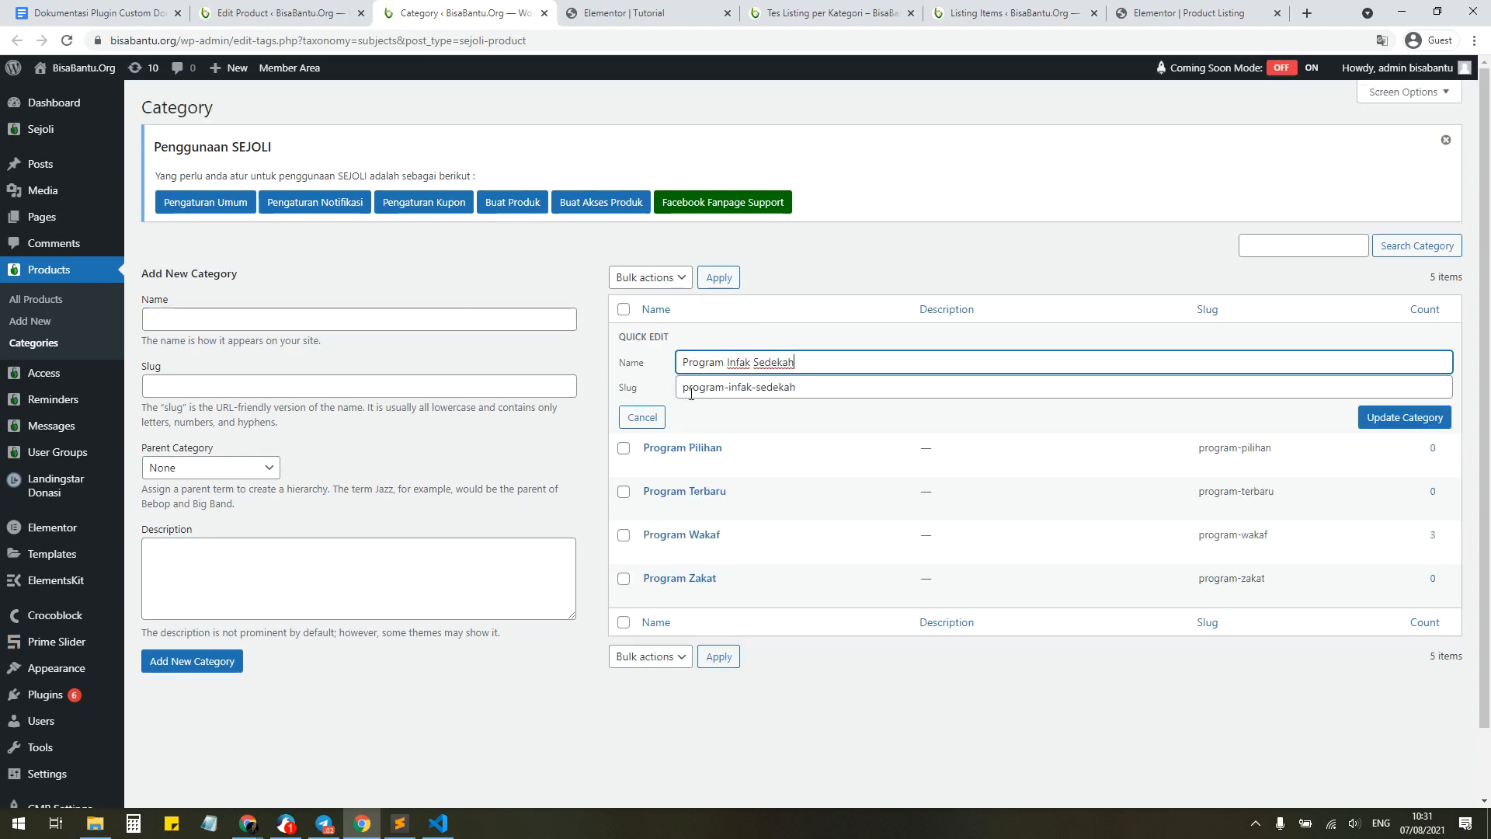
{"action": "left_click_drag", "start_coordinate": [796, 388], "coordinate": [679, 388]}
{"action": "key", "text": "ctrl+c"}
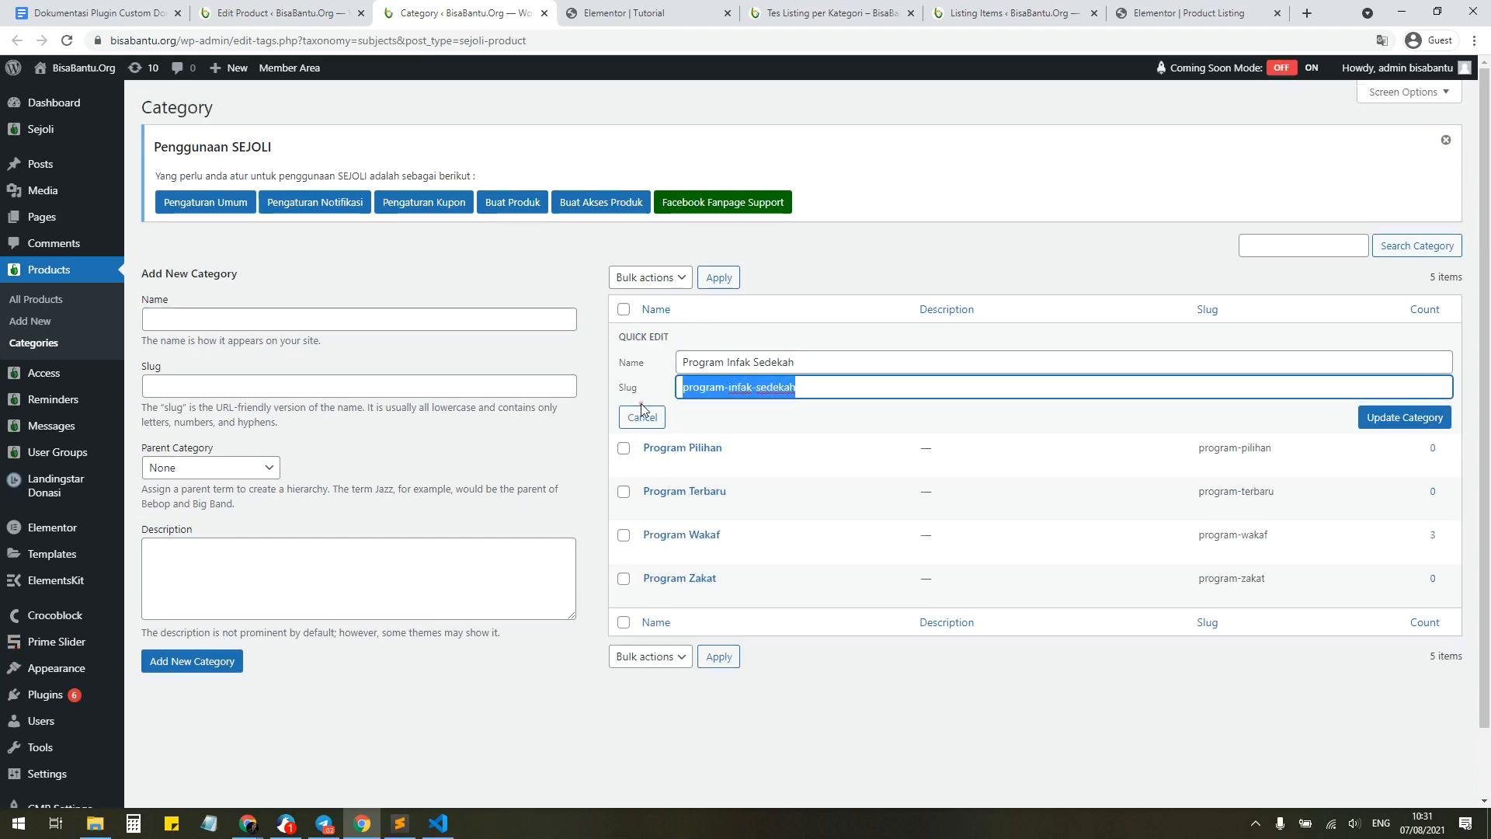
{"action": "left_click", "coordinate": [646, 13]}
{"action": "key", "text": "ctrl+v"}
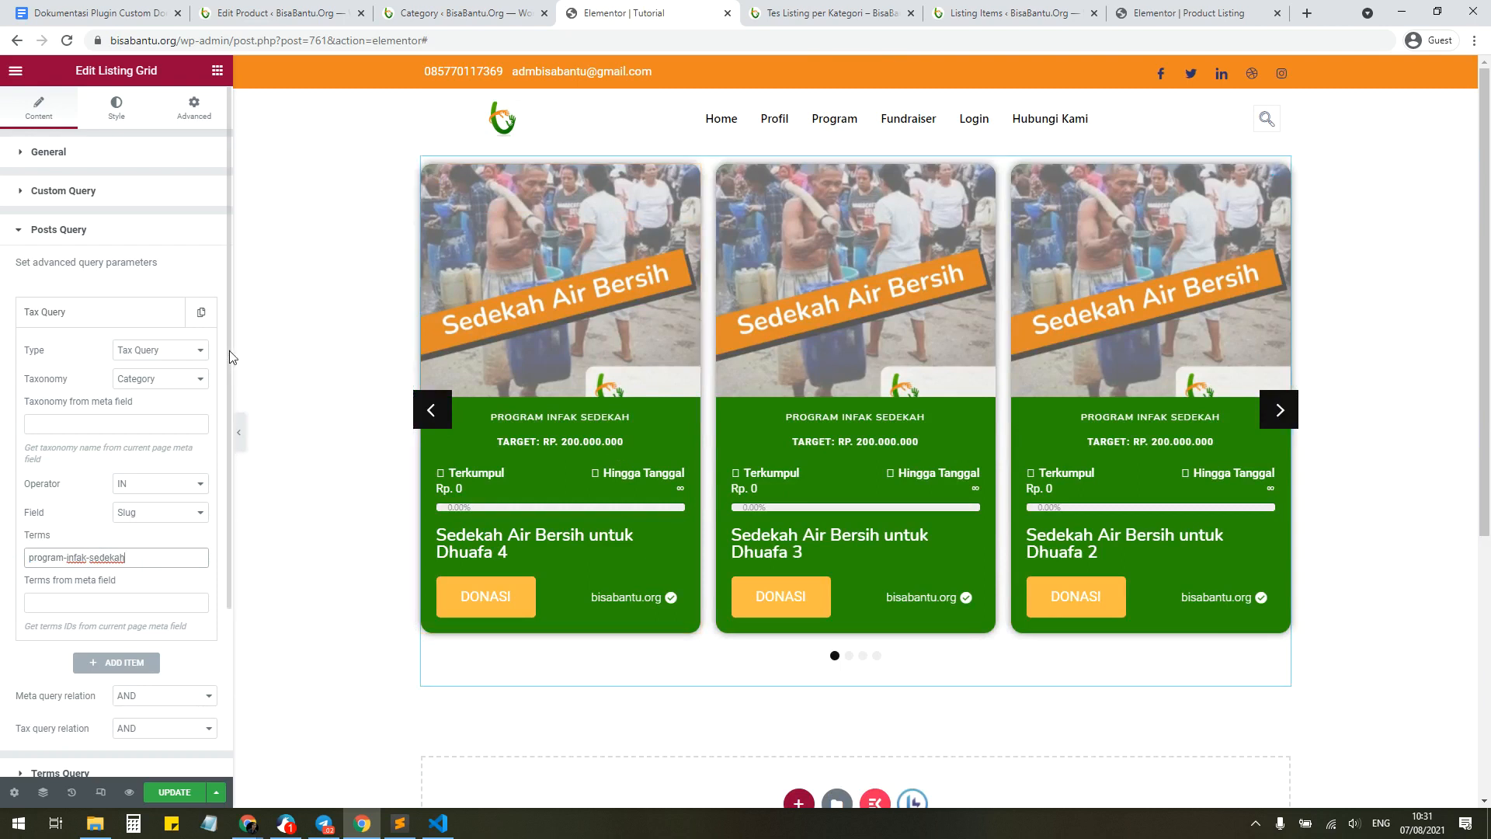
Step: Disable the Listing Grid's slider and check the resulting card layout
{"action": "scroll", "coordinate": [93, 427], "scroll_direction": "down", "scroll_amount": 3}
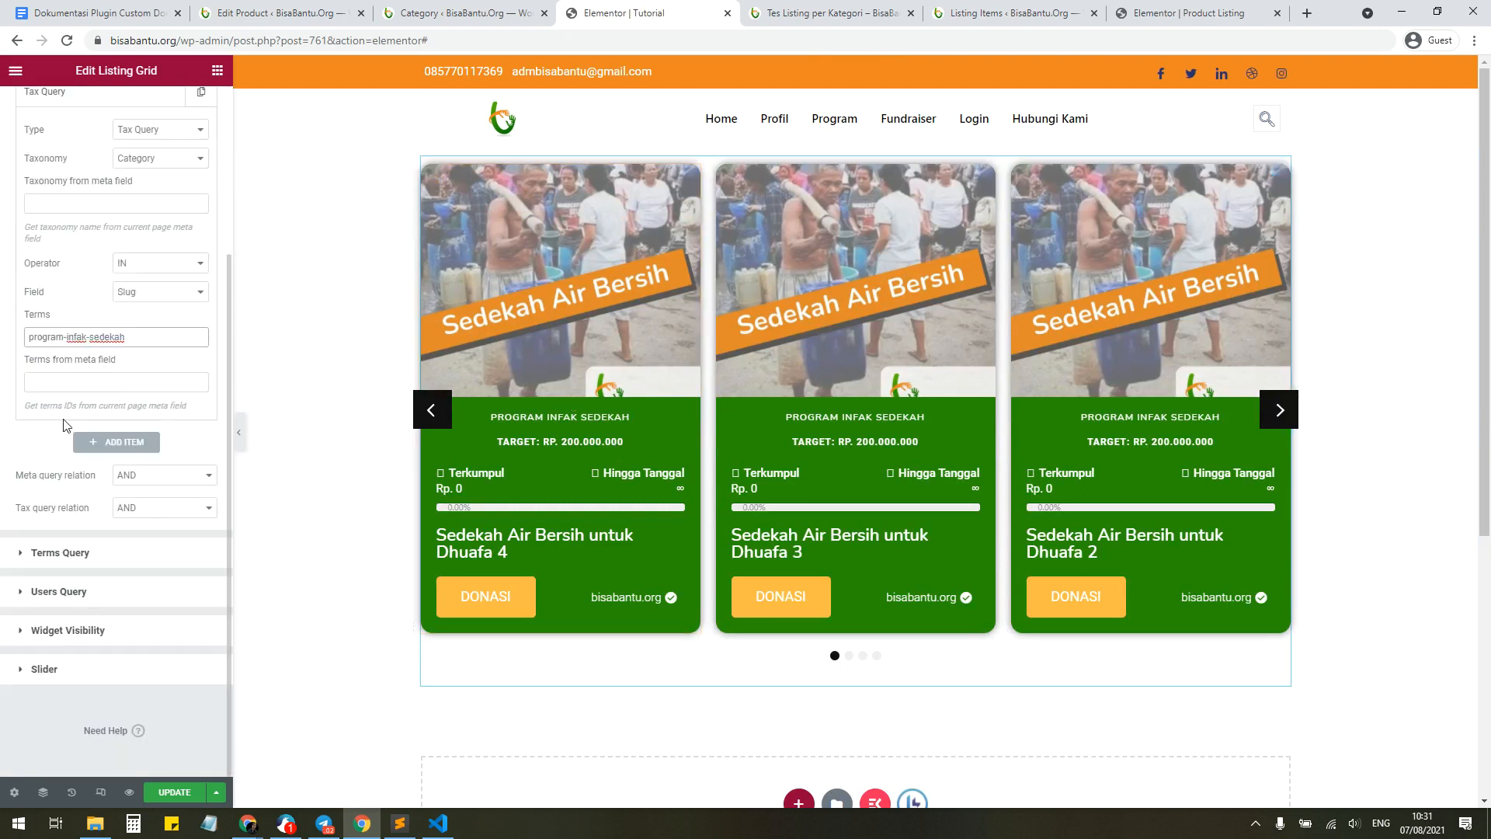
{"action": "left_click", "coordinate": [76, 669]}
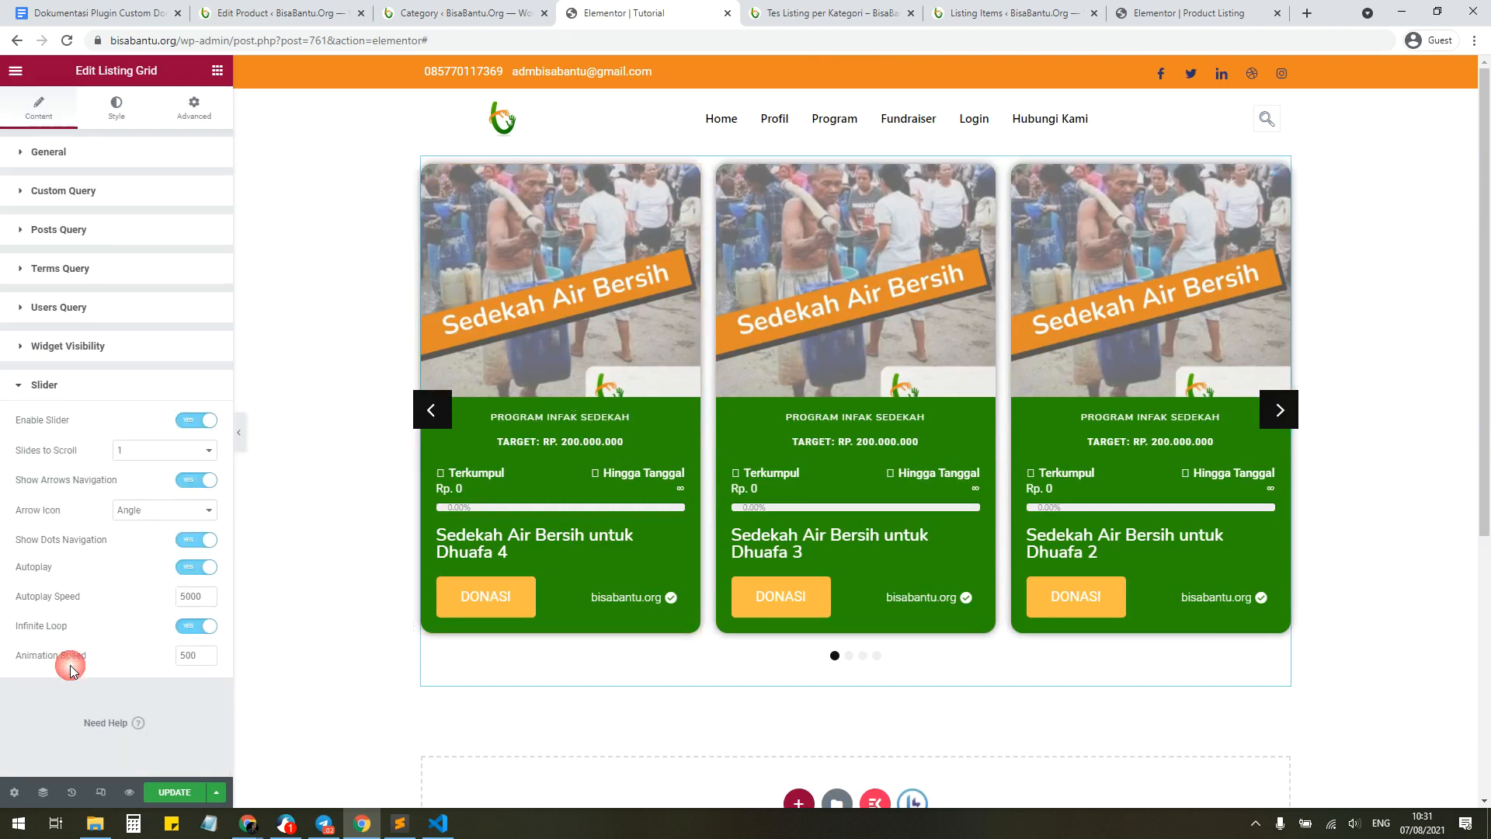
{"action": "left_click", "coordinate": [196, 425]}
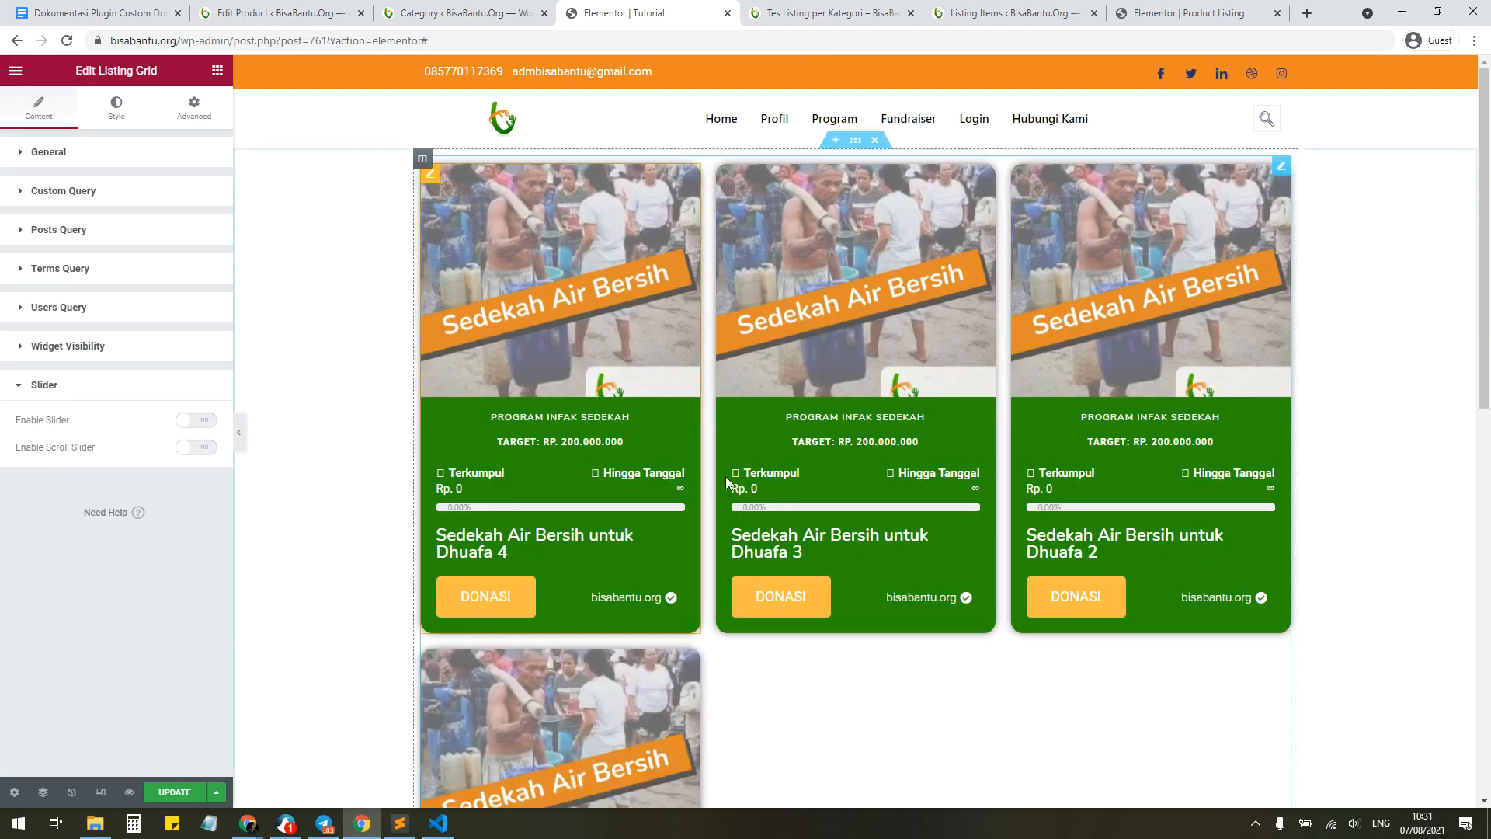
{"action": "scroll", "coordinate": [814, 448], "scroll_direction": "down", "scroll_amount": 5}
{"action": "scroll", "coordinate": [814, 447], "scroll_direction": "down", "scroll_amount": 1}
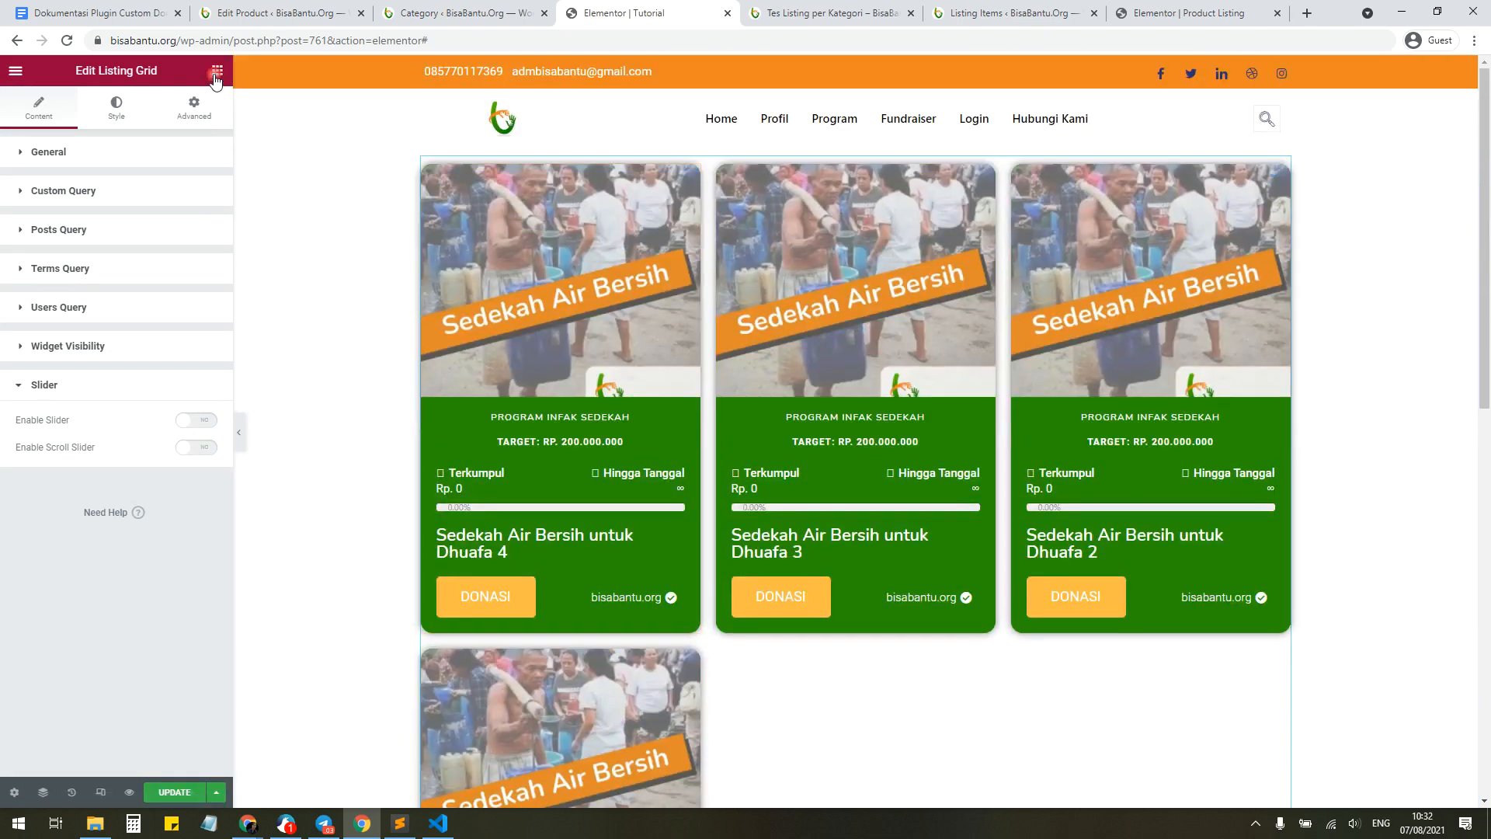
Step: Add a heading above the listing grid with the title "Donasi Program Infak Sedekah"
{"action": "left_click", "coordinate": [218, 70]}
{"action": "left_click_drag", "start_coordinate": [173, 214], "coordinate": [517, 182]}
{"action": "triple_click", "coordinate": [111, 231]}
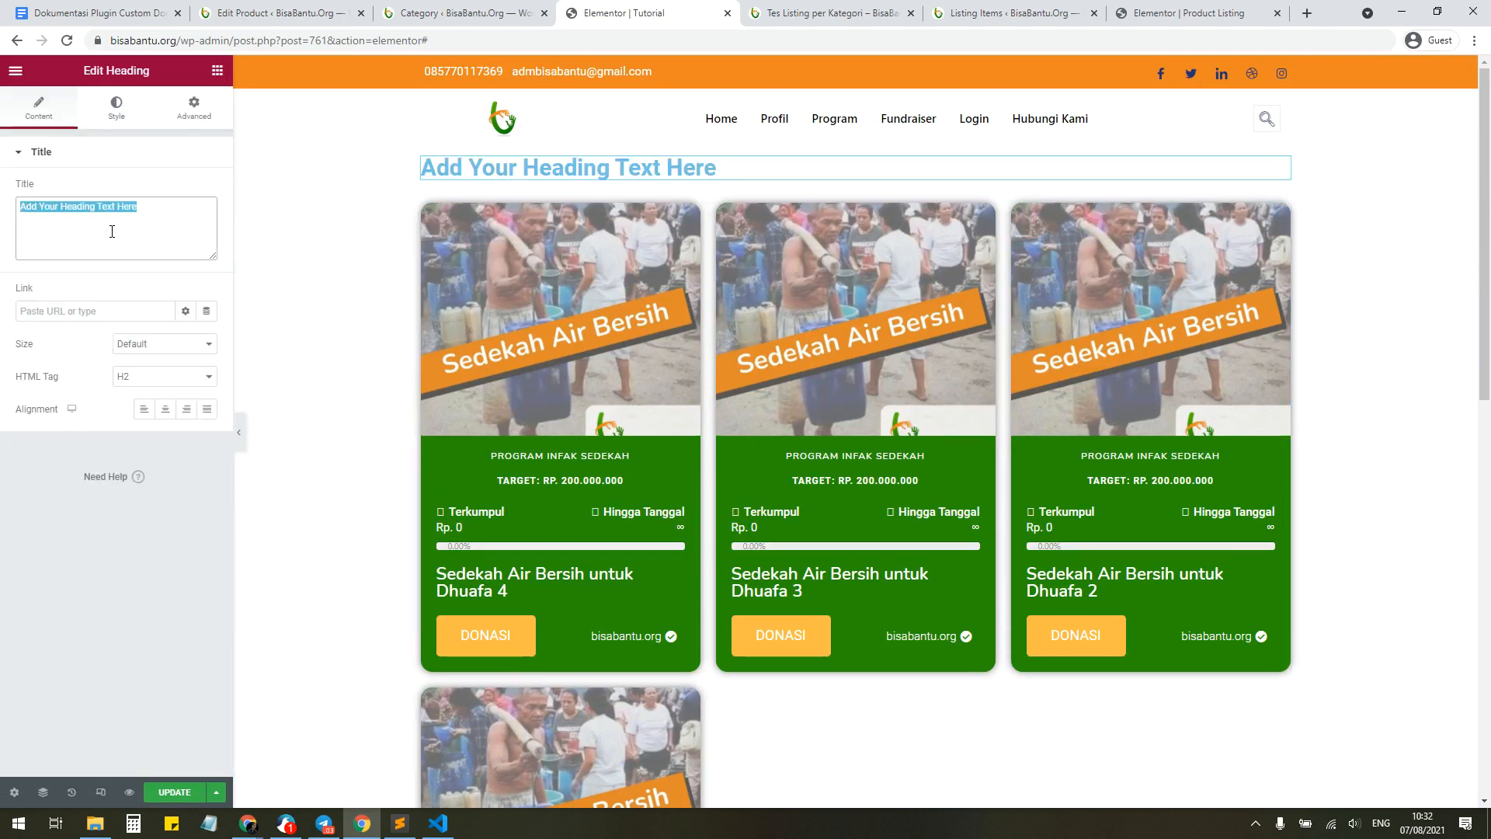
{"action": "type", "text": "Donasi"}
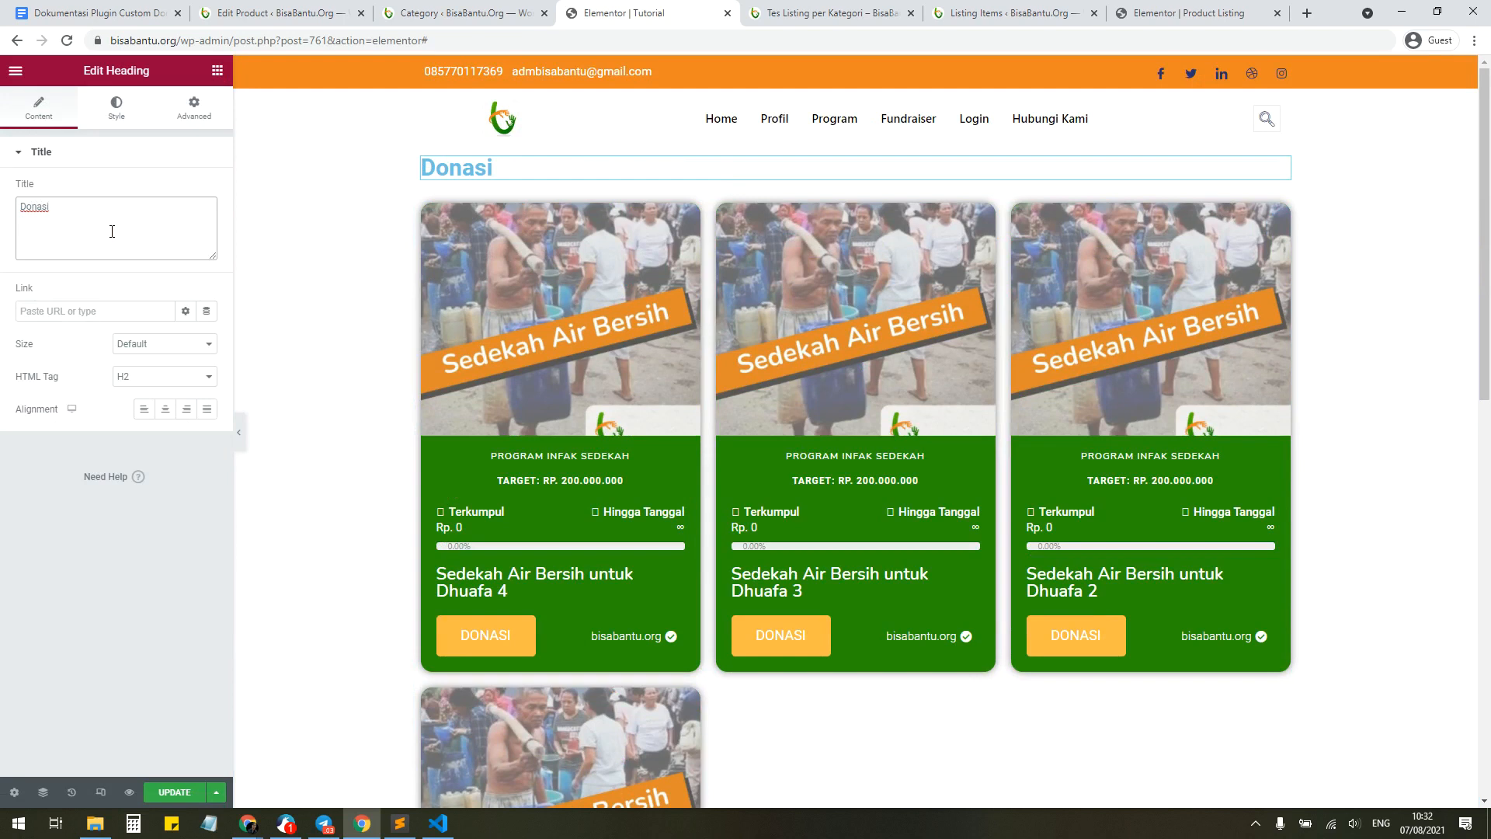
{"action": "type", "text": " Program INfak"}
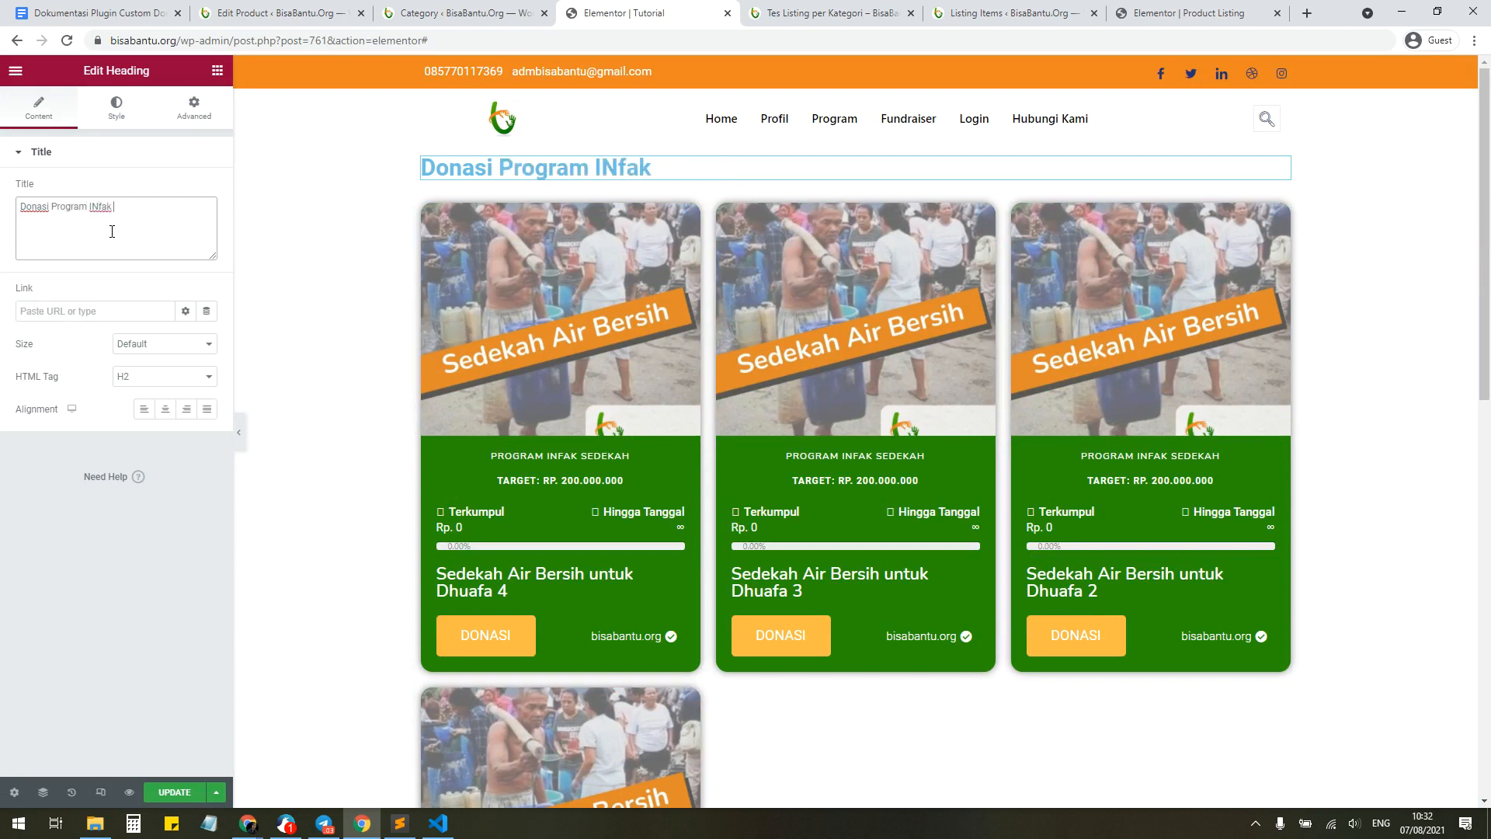
{"action": "key", "text": "ctrl+BackSpace"}
{"action": "type", "text": "Infak Sedekah"}
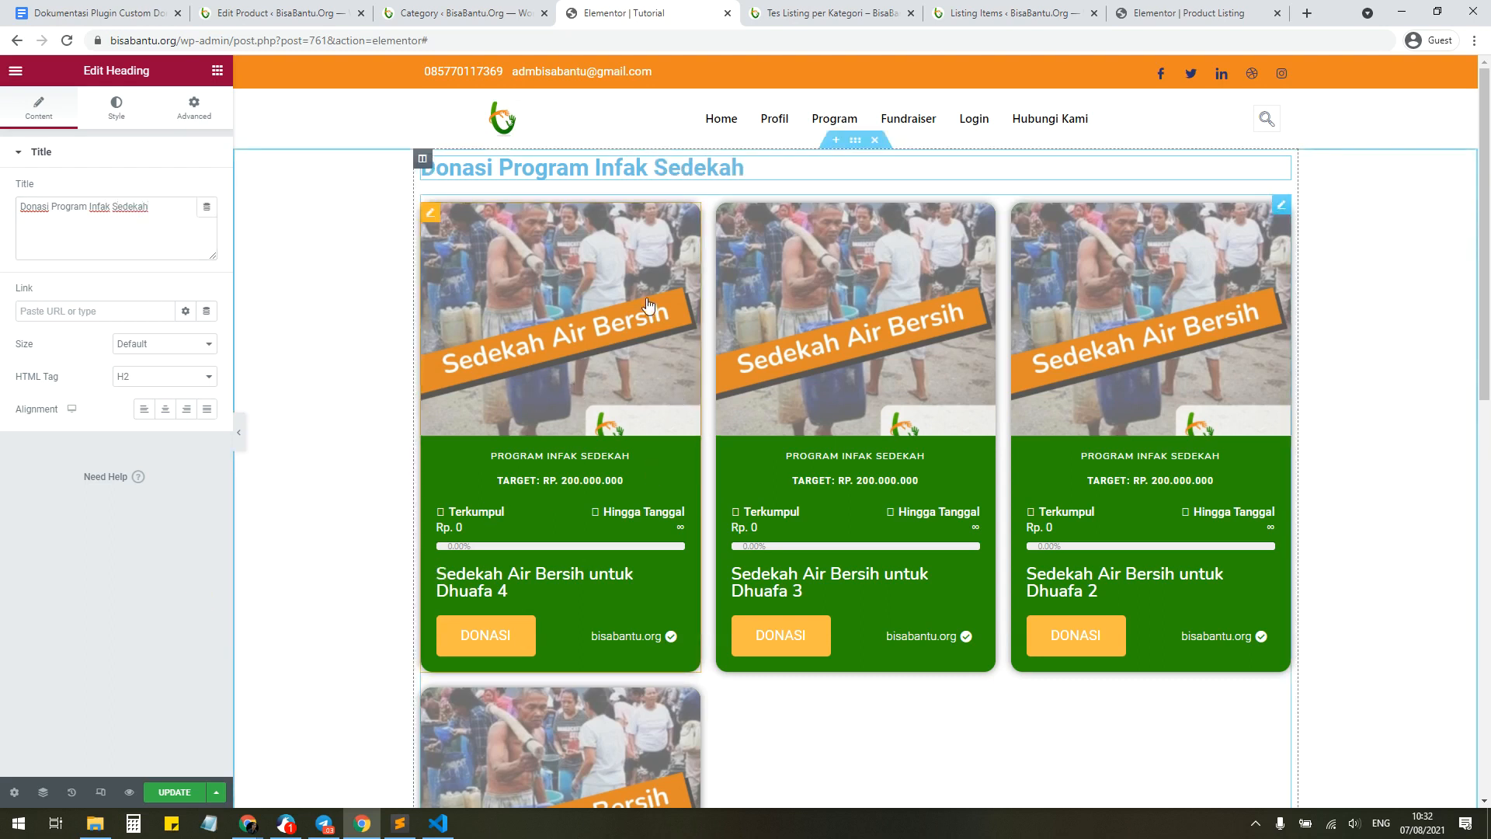
Step: Update the page with the titled donation grid and close its Elementor editor tab
{"action": "left_click", "coordinate": [175, 792]}
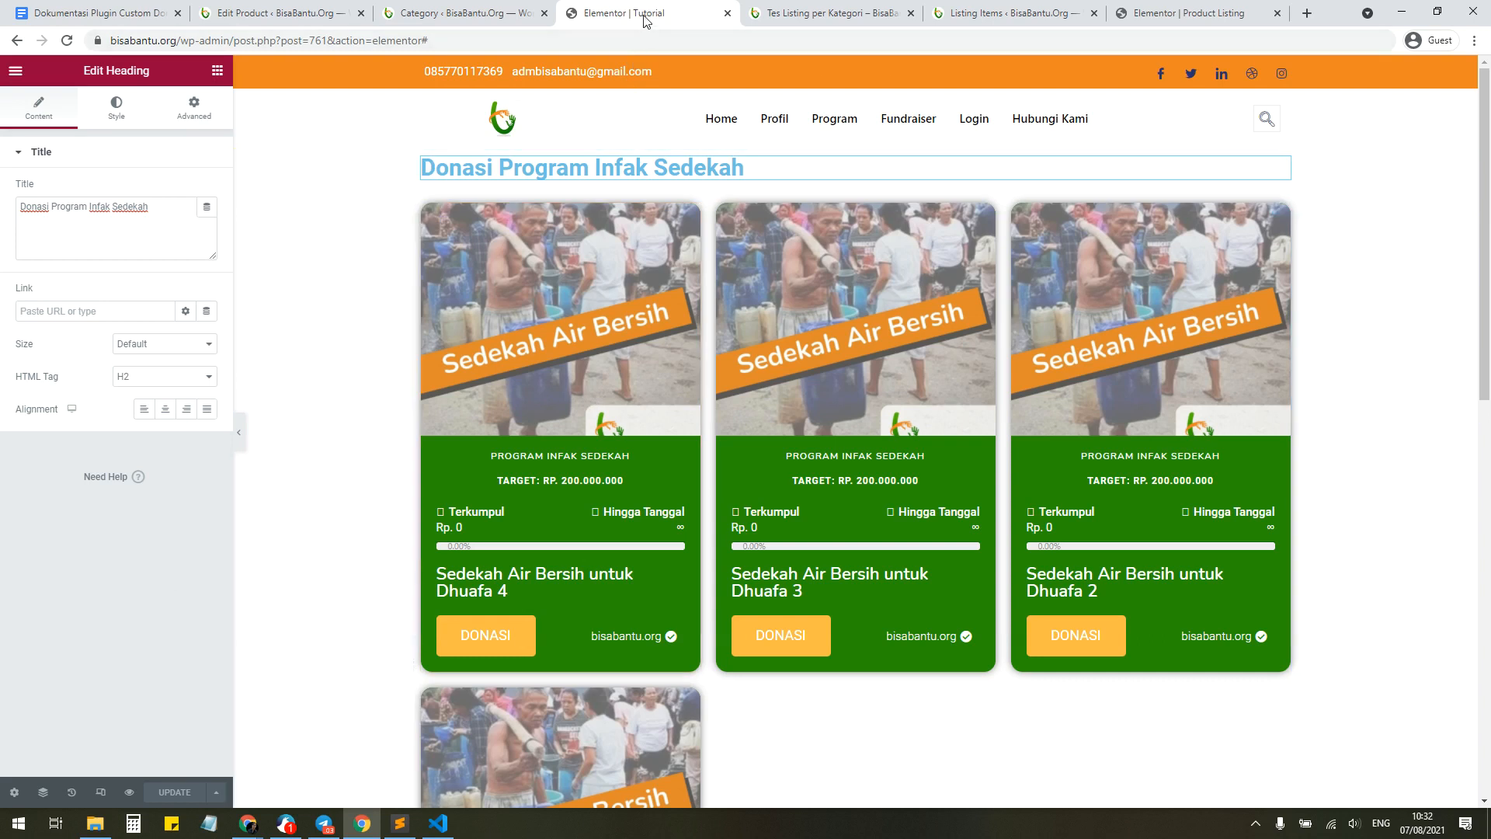
{"action": "scroll", "coordinate": [564, 578], "scroll_direction": "down", "scroll_amount": 4}
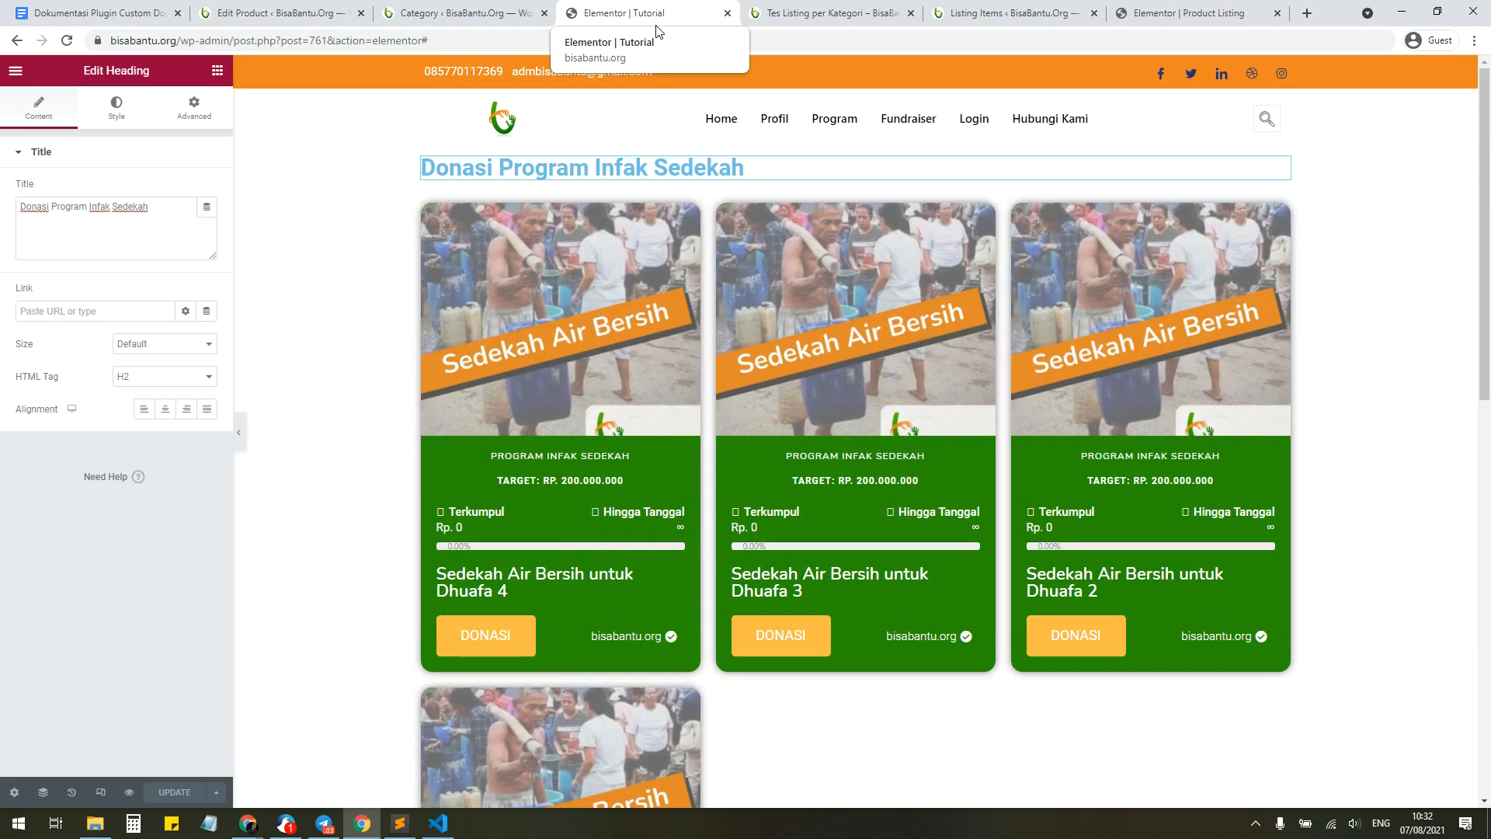
{"action": "middle_click", "coordinate": [587, 15]}
Step: Open the form for adding a new WordPress page in a separate browser tab beside the product categories page
{"action": "left_click", "coordinate": [466, 13]}
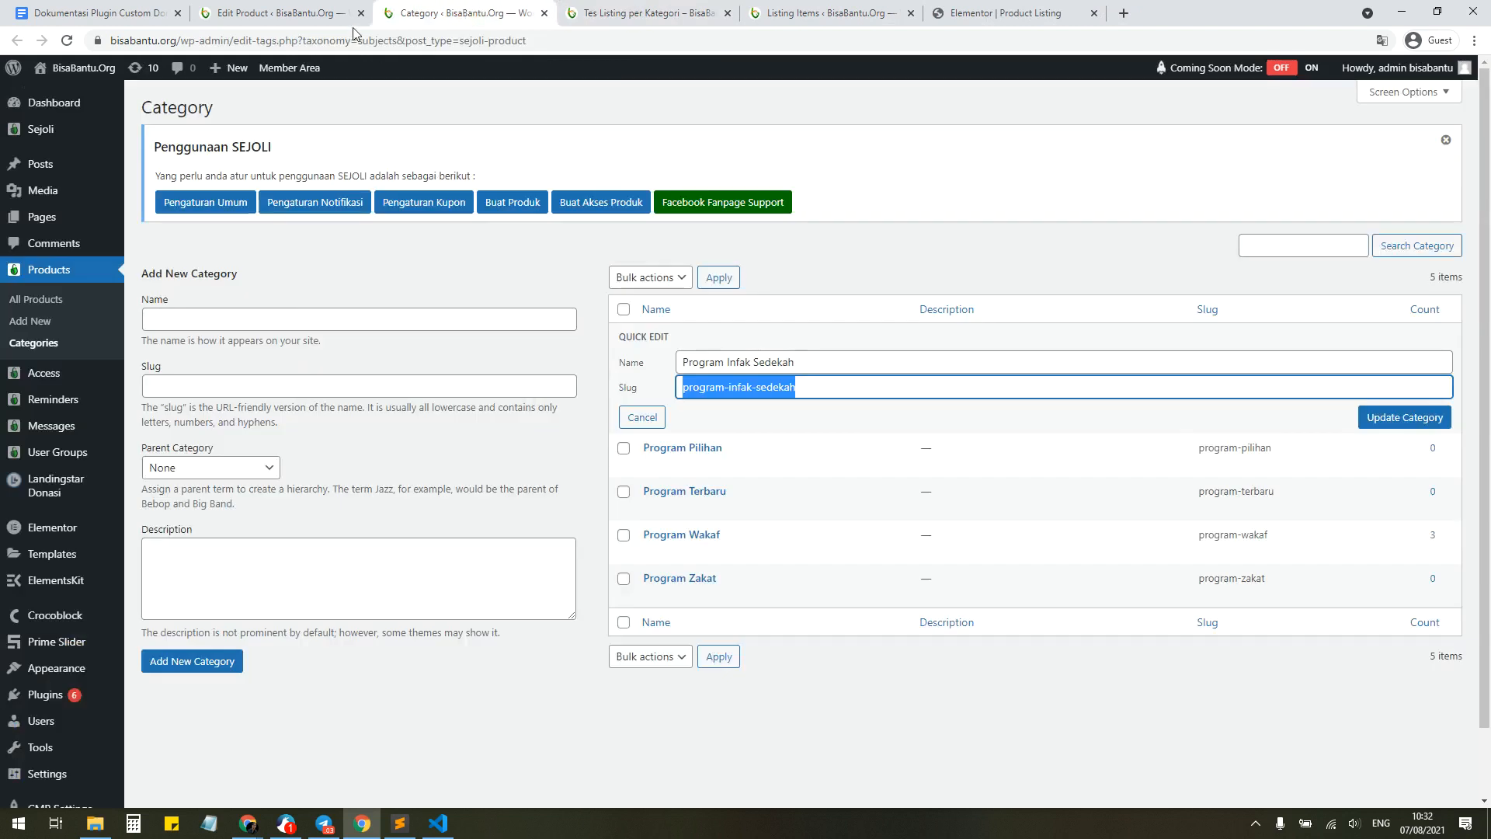
{"action": "middle_click", "coordinate": [30, 321]}
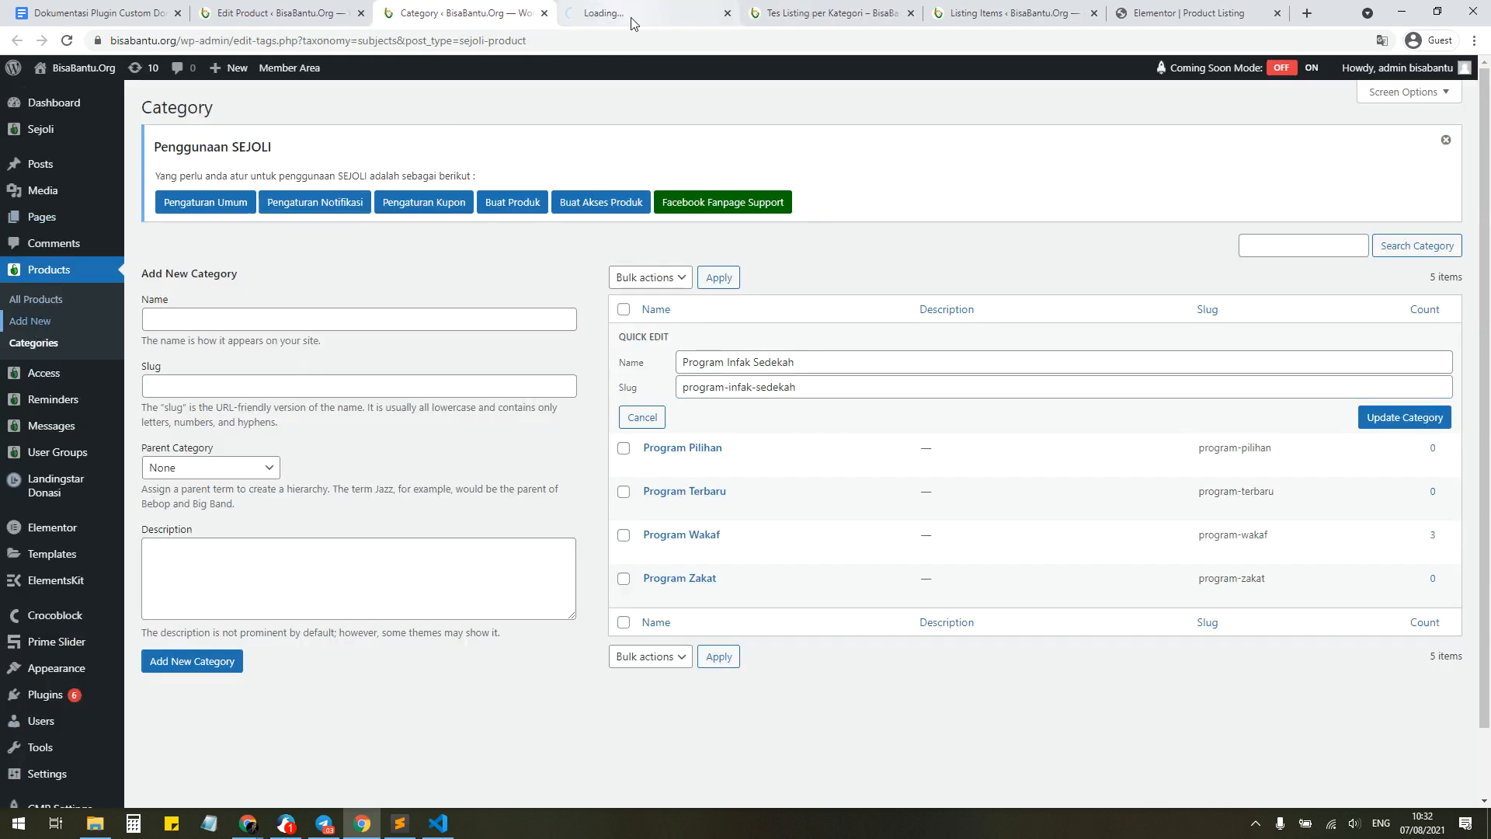
{"action": "left_click", "coordinate": [631, 18]}
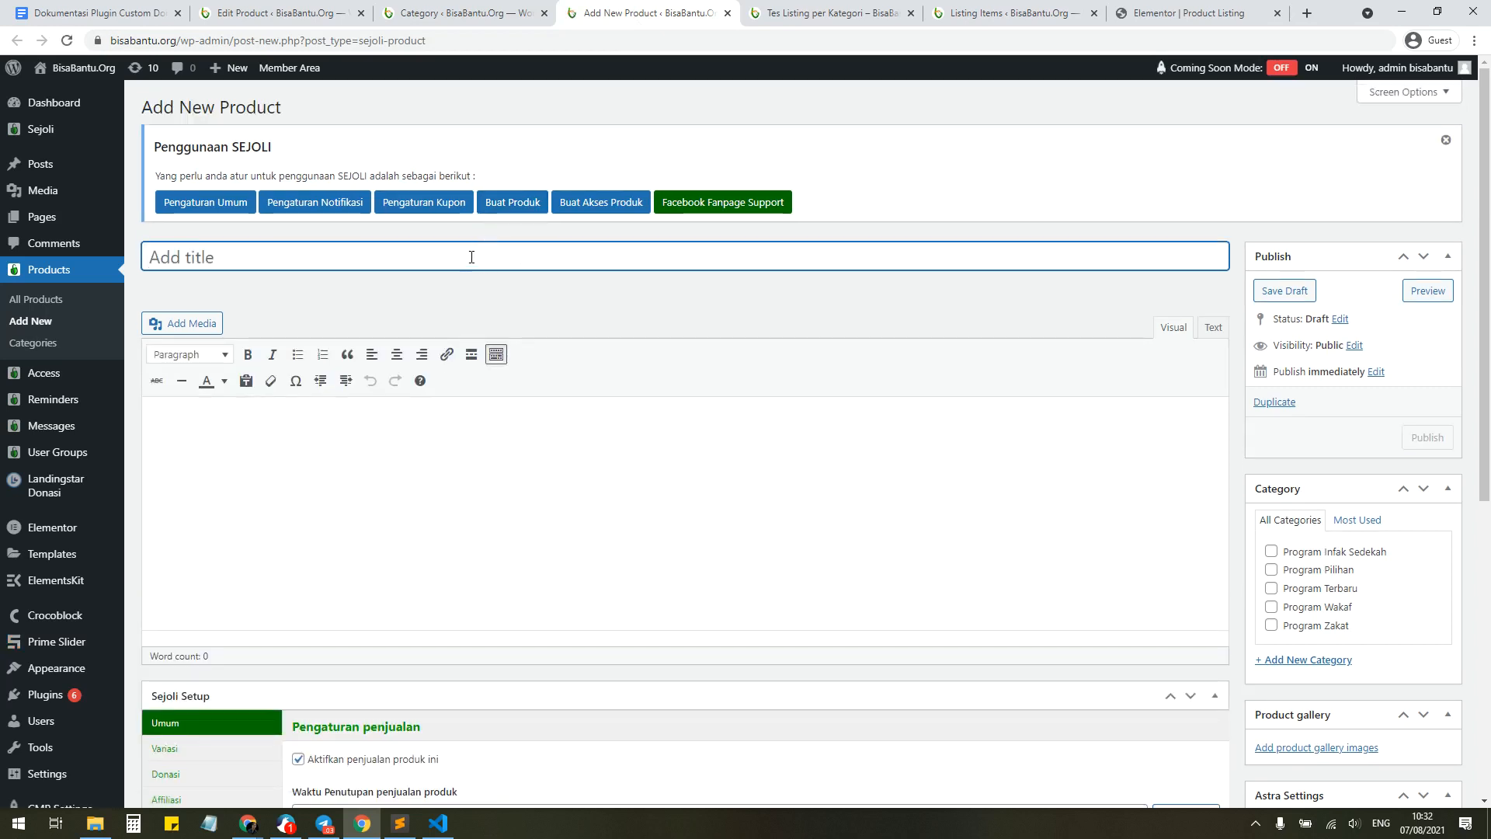
{"action": "mouse_move", "coordinate": [47, 221]}
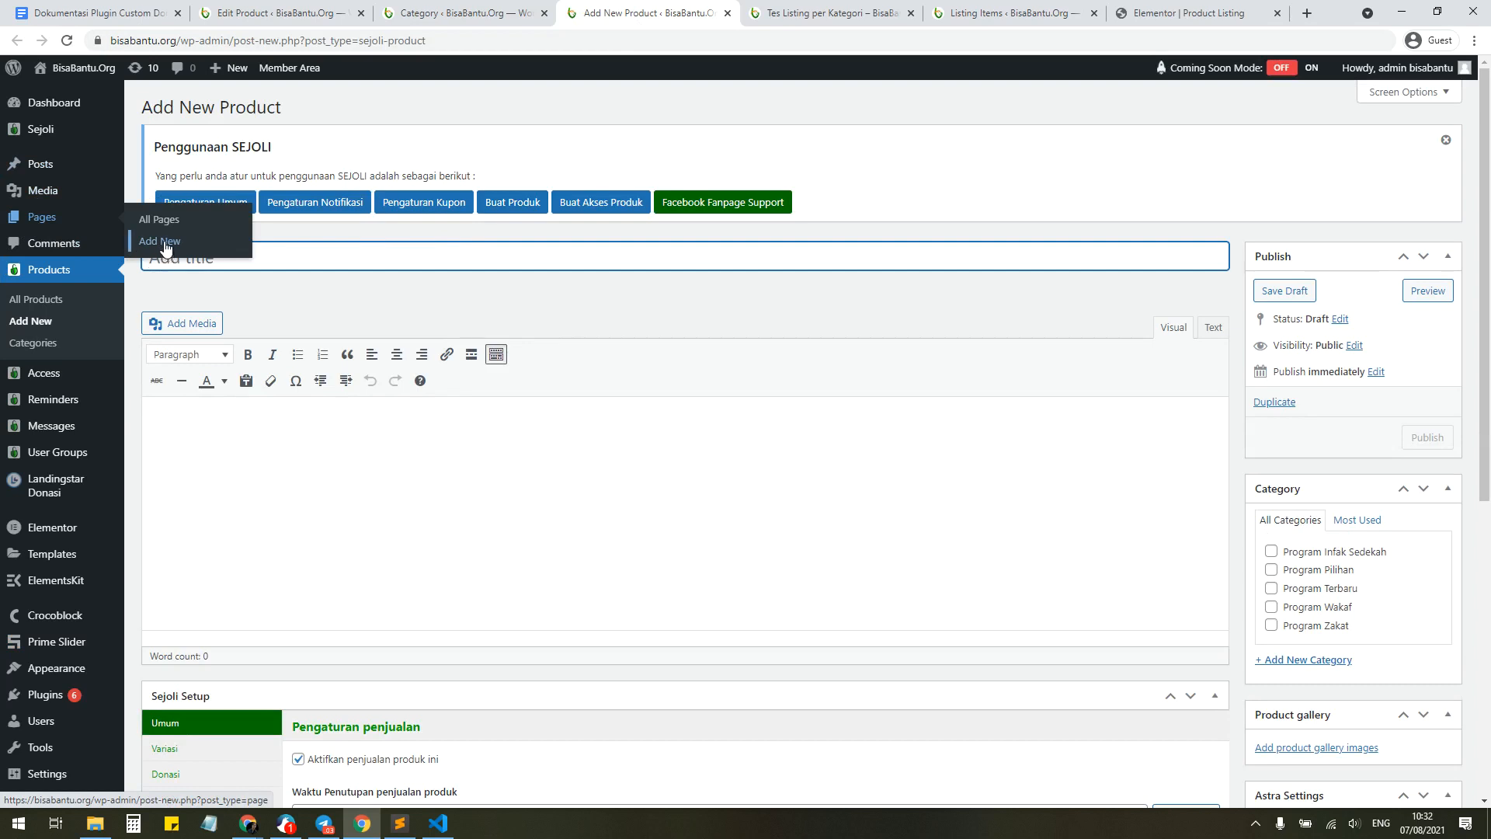
{"action": "left_click", "coordinate": [172, 242]}
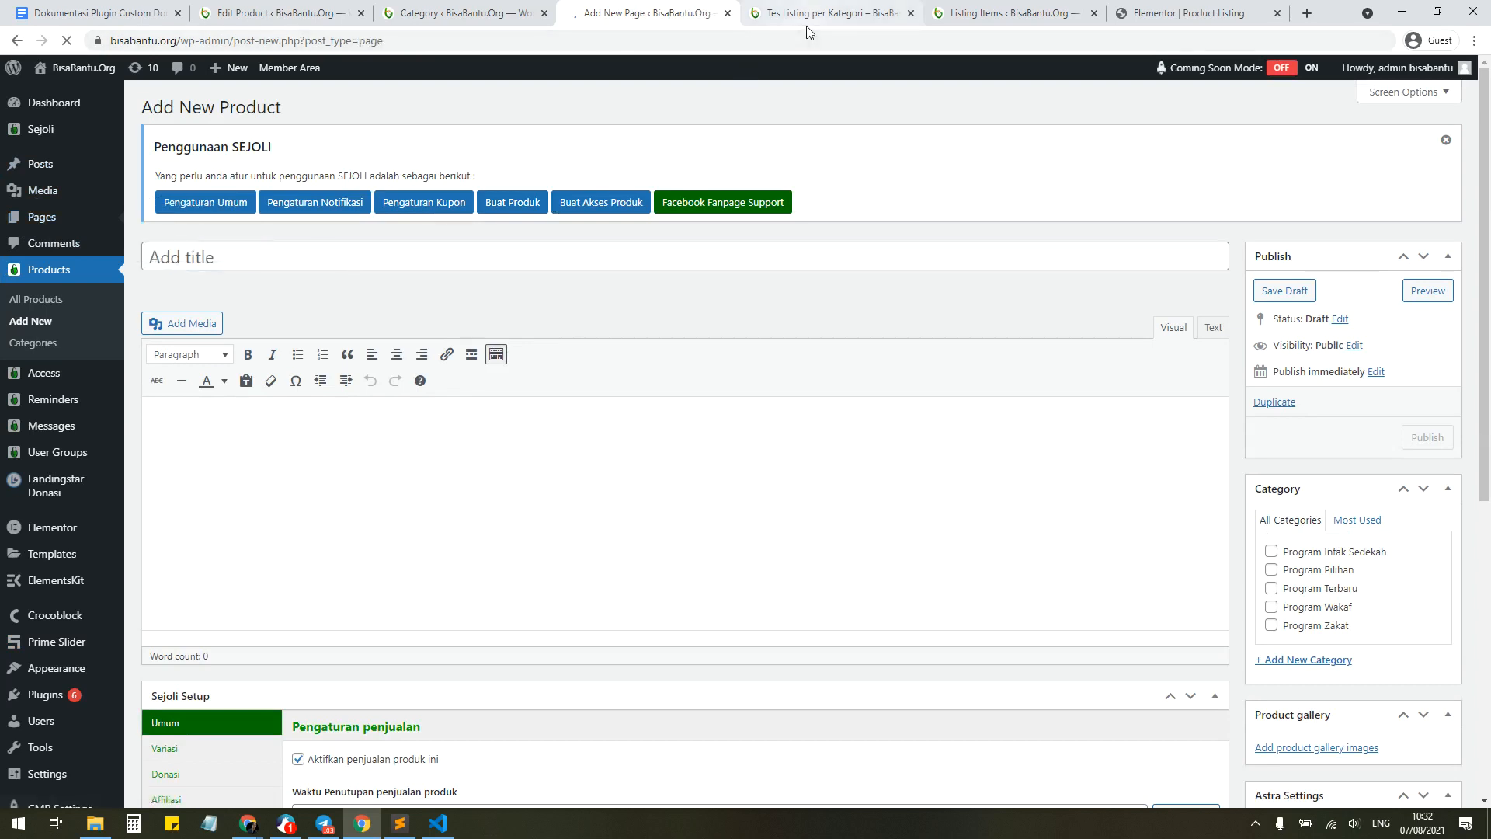
Step: Close the browser tabs of the Product Listing editor, the Listing Items list and the Tes Listing per Kategori page
{"action": "left_click", "coordinate": [1212, 20]}
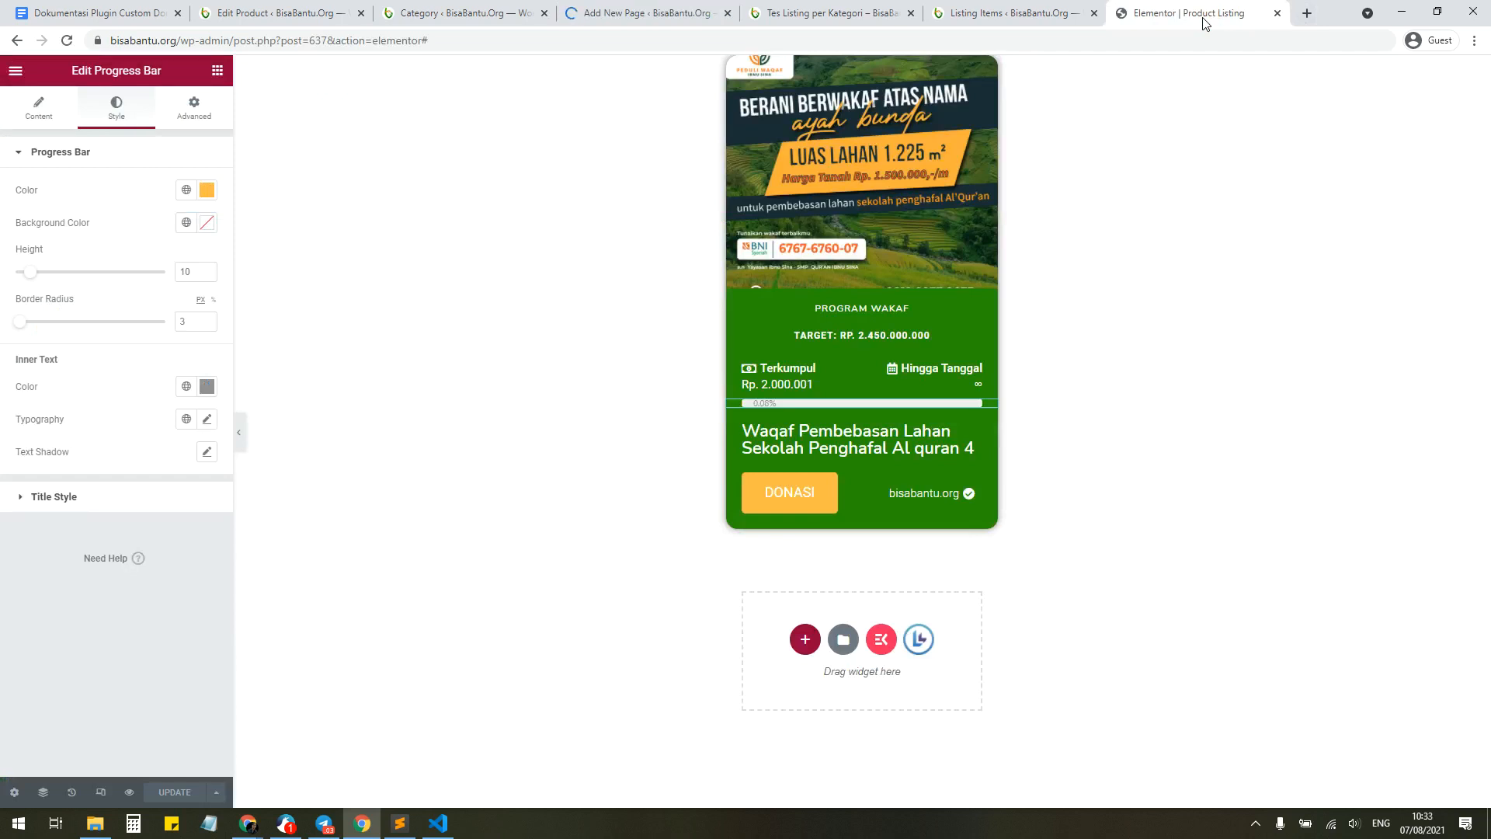
{"action": "middle_click", "coordinate": [1205, 24]}
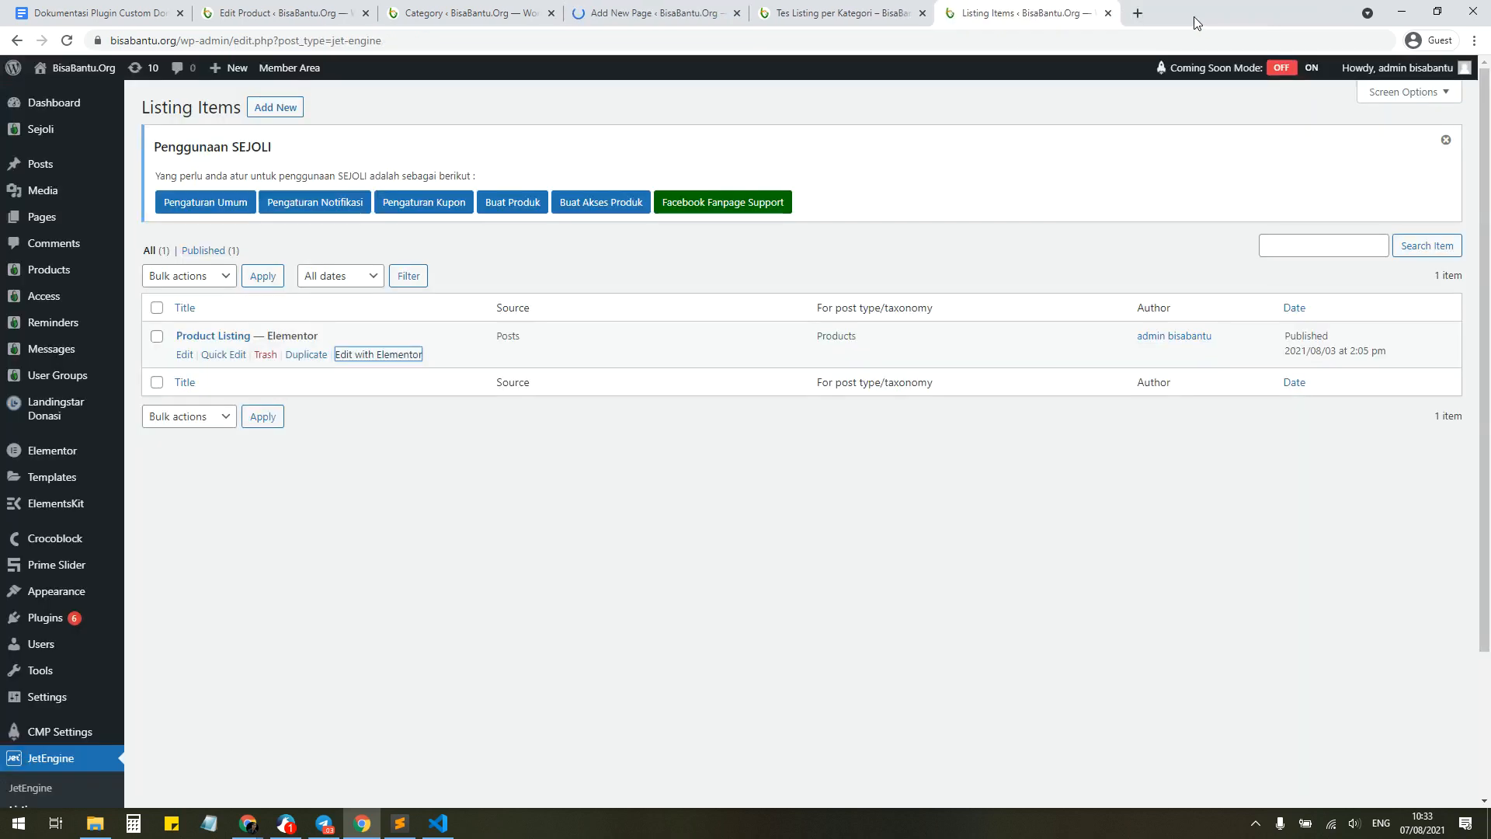
{"action": "middle_click", "coordinate": [1035, 16]}
{"action": "middle_click", "coordinate": [838, 20]}
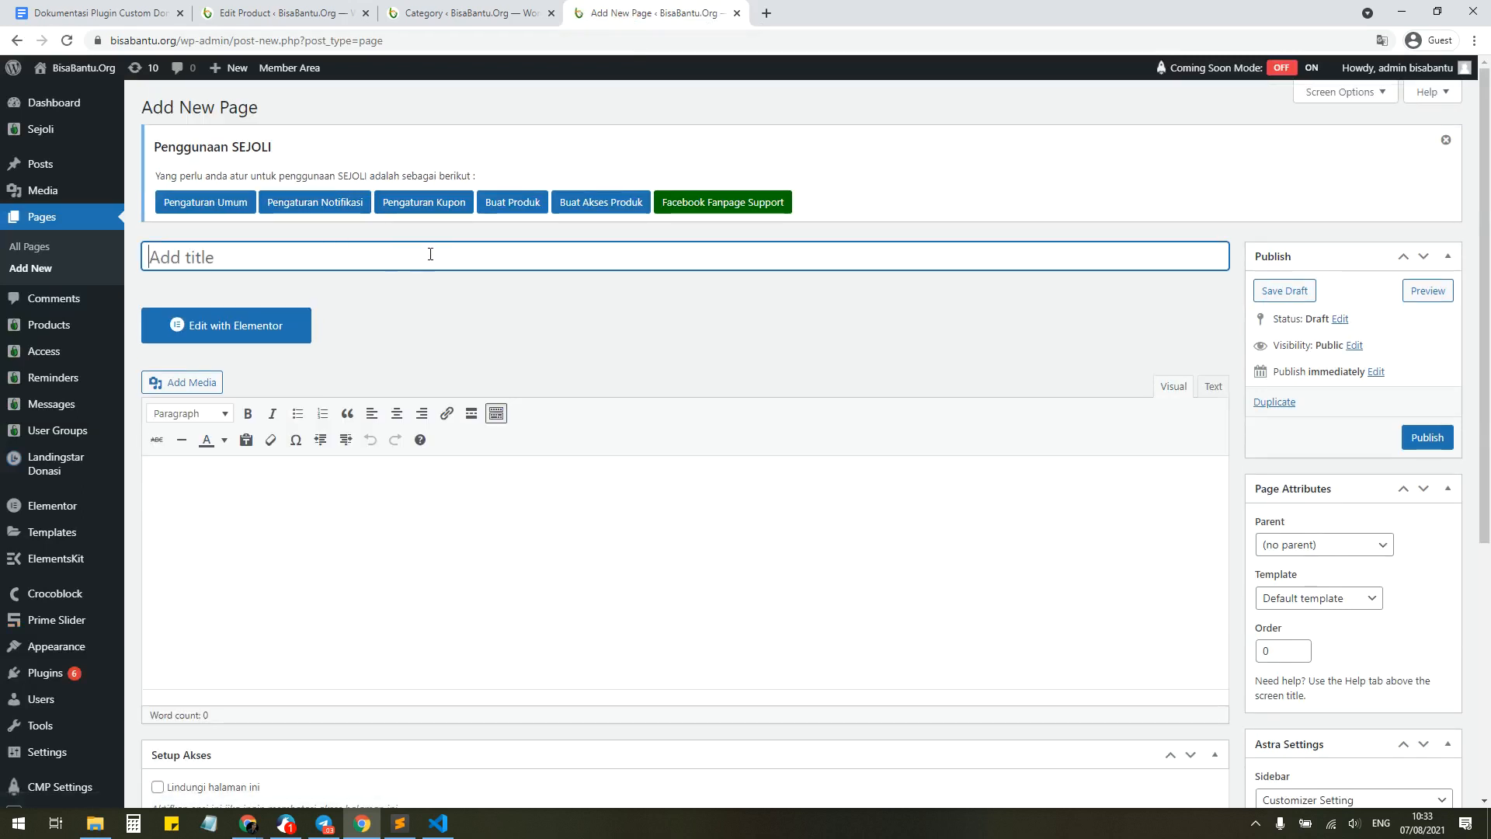
Step: Title the new page "Tes Manual" and open it in the Elementor editor
{"action": "type", "text": "Tes M"}
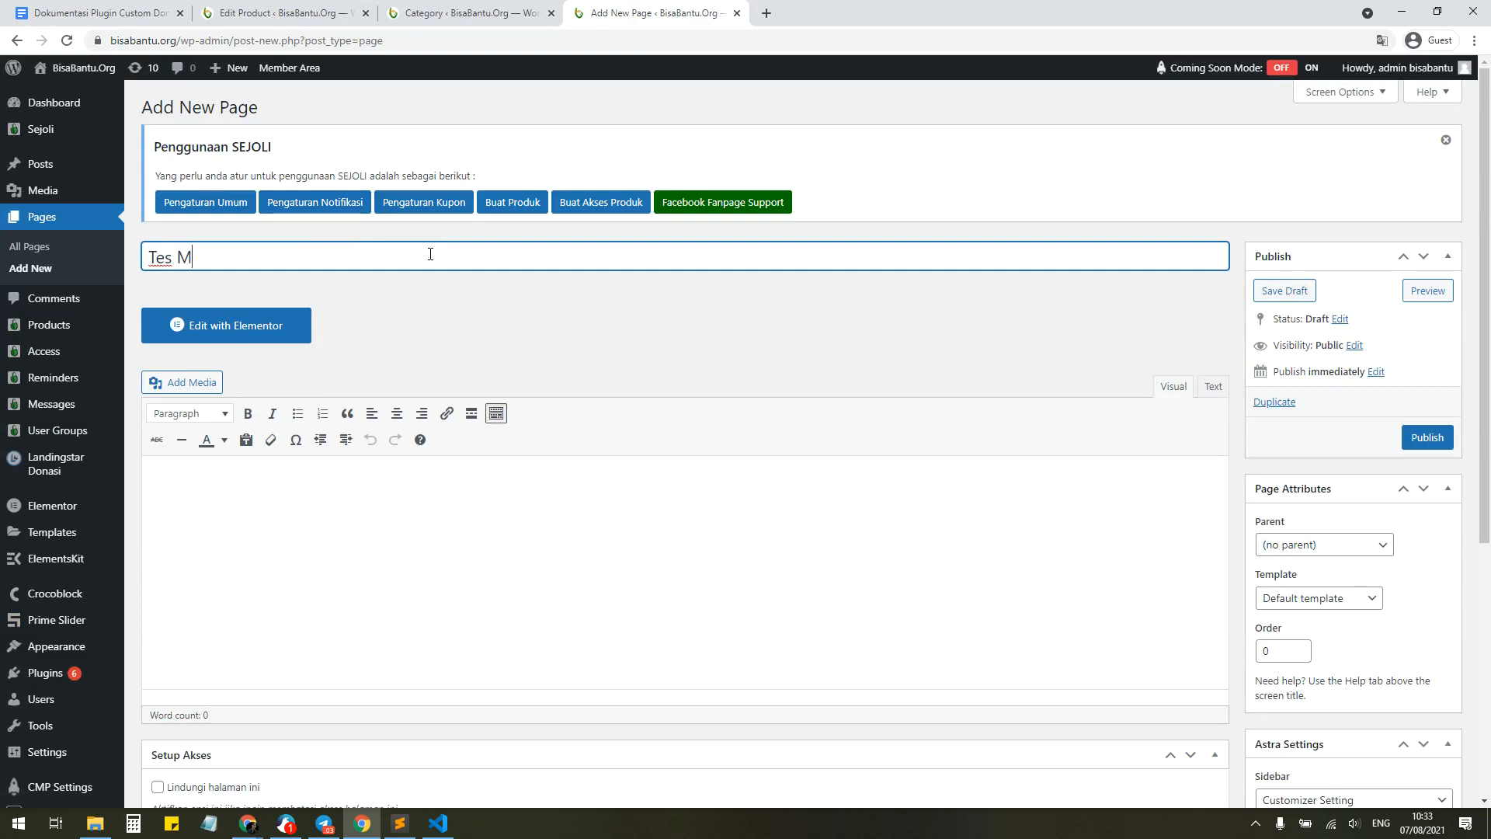
{"action": "type", "text": "inima"}
{"action": "key", "text": "ctrl+BackSpace"}
{"action": "type", "text": "Manual"}
{"action": "left_click", "coordinate": [286, 338]}
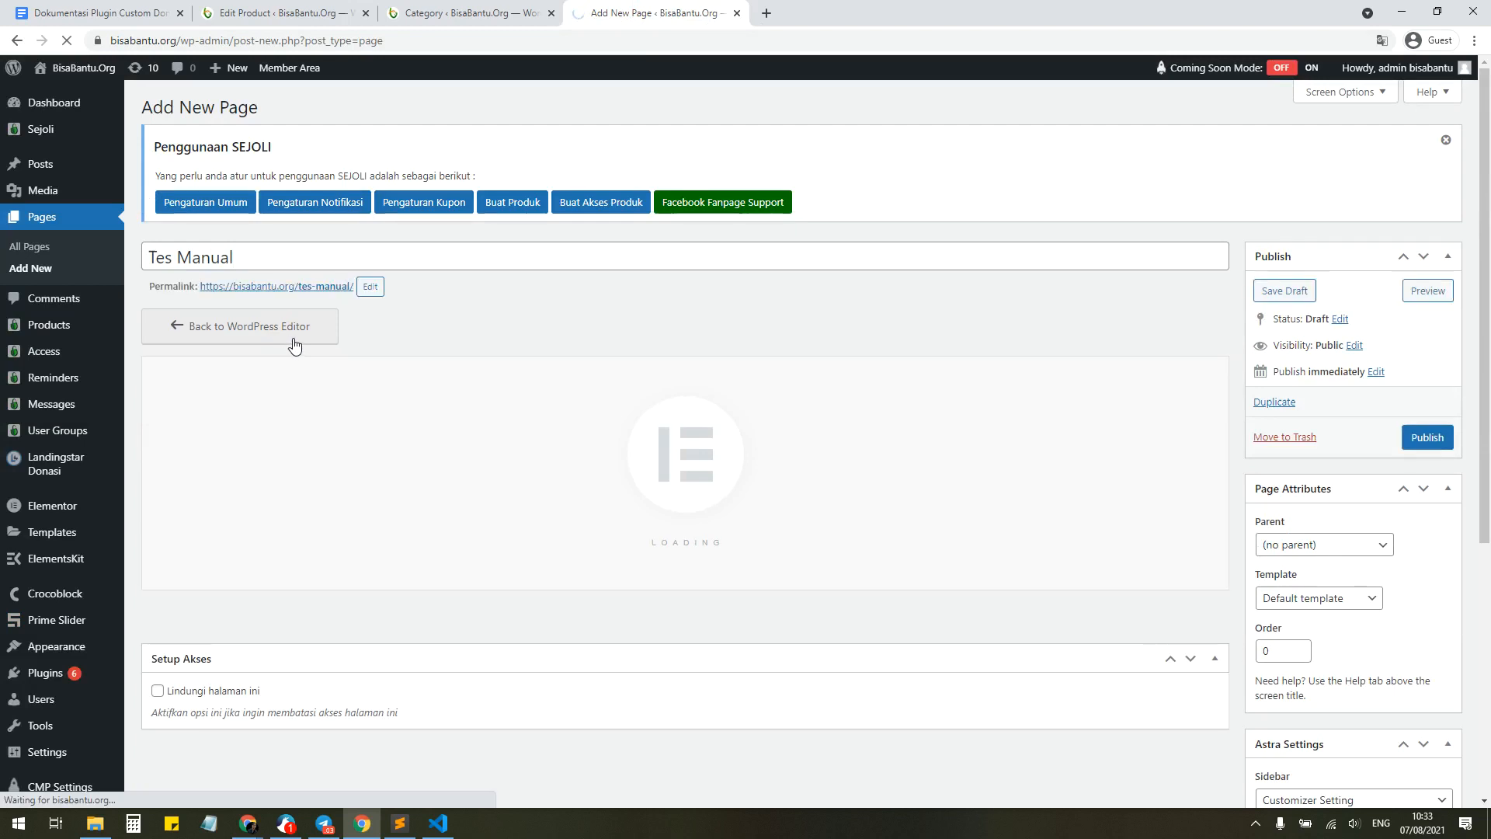
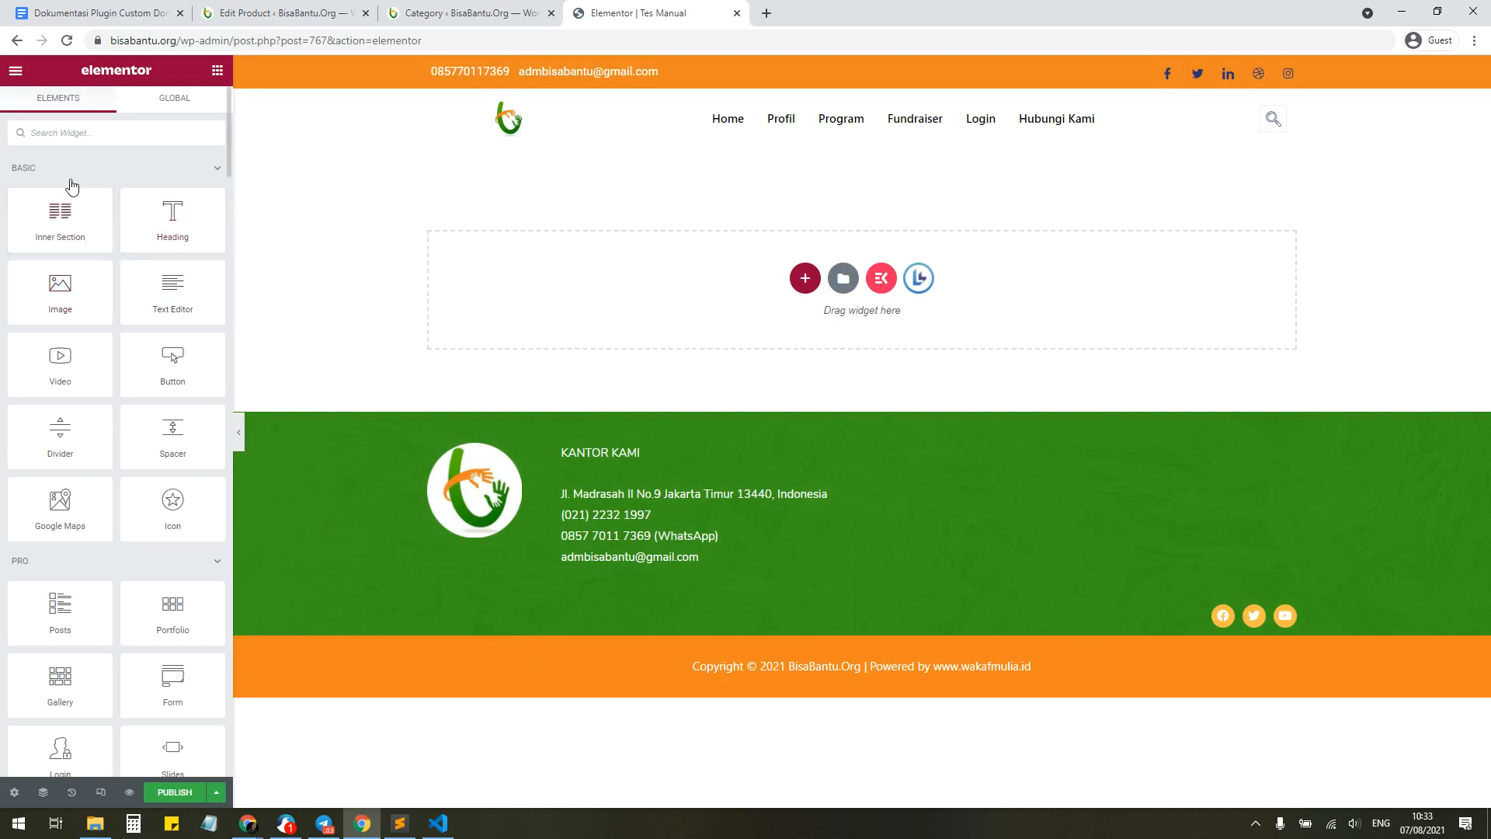
Step: Find the Slides widget and add it to the empty section of the page
{"action": "left_click", "coordinate": [84, 140]}
{"action": "type", "text": "slide"}
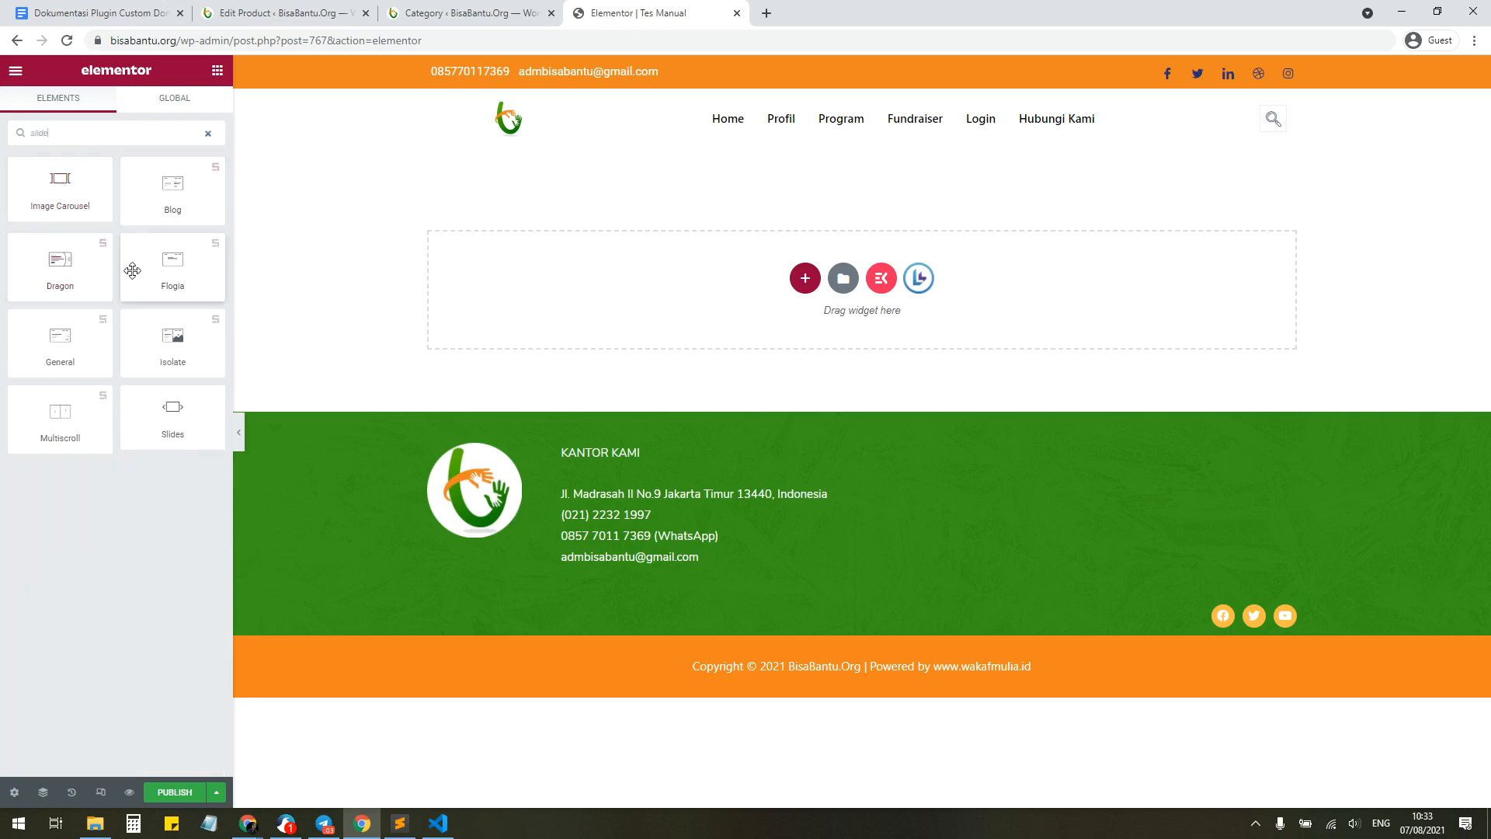
{"action": "left_click_drag", "start_coordinate": [172, 415], "coordinate": [815, 275]}
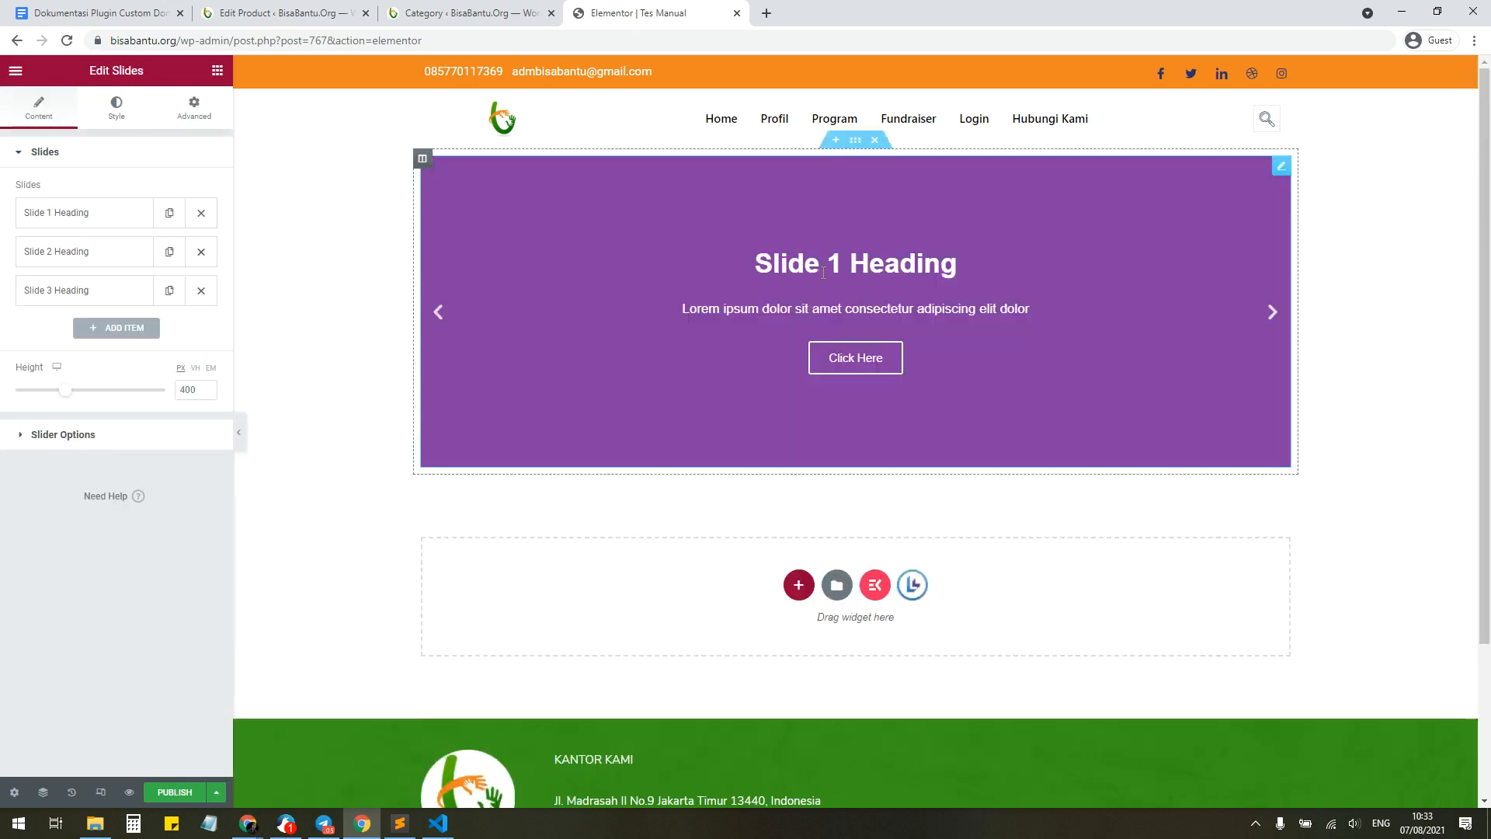
Step: Set the padding of the column holding the slides to 0 on all sides
{"action": "left_click", "coordinate": [423, 159]}
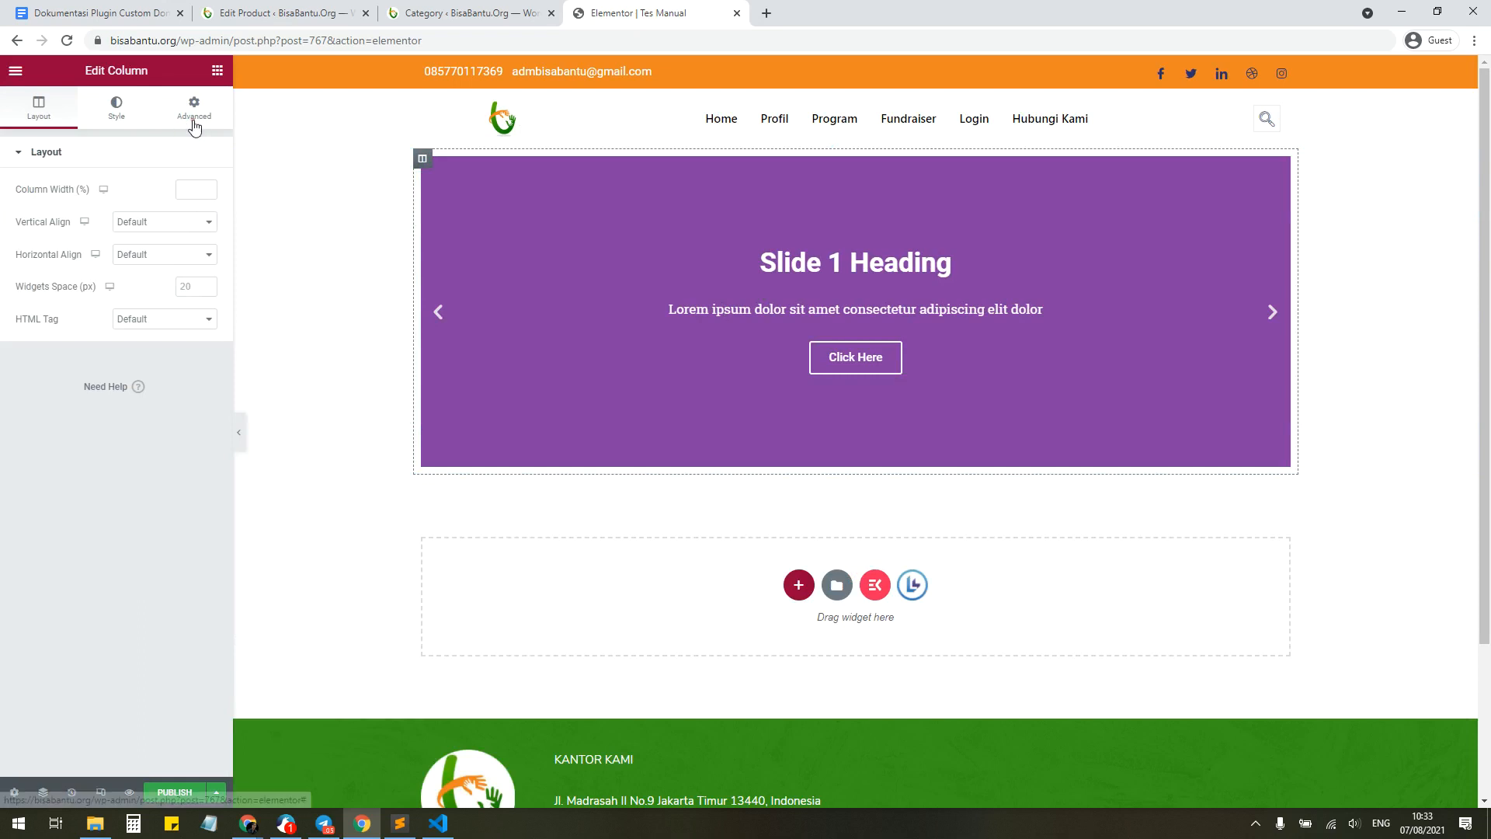
{"action": "left_click", "coordinate": [194, 113]}
{"action": "left_click", "coordinate": [34, 266]}
{"action": "type", "text": "0"}
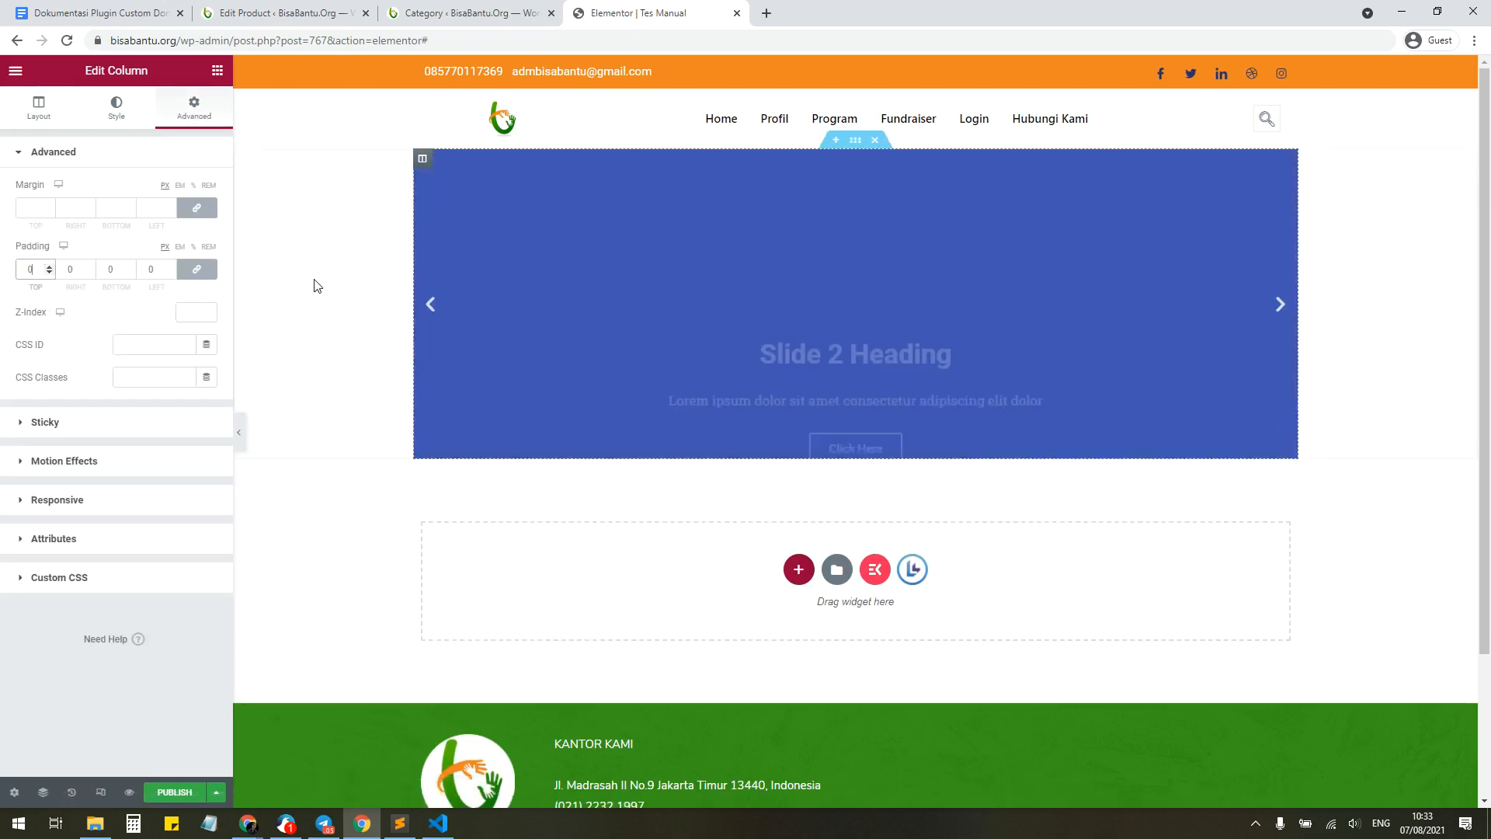
{"action": "left_click", "coordinate": [19, 124]}
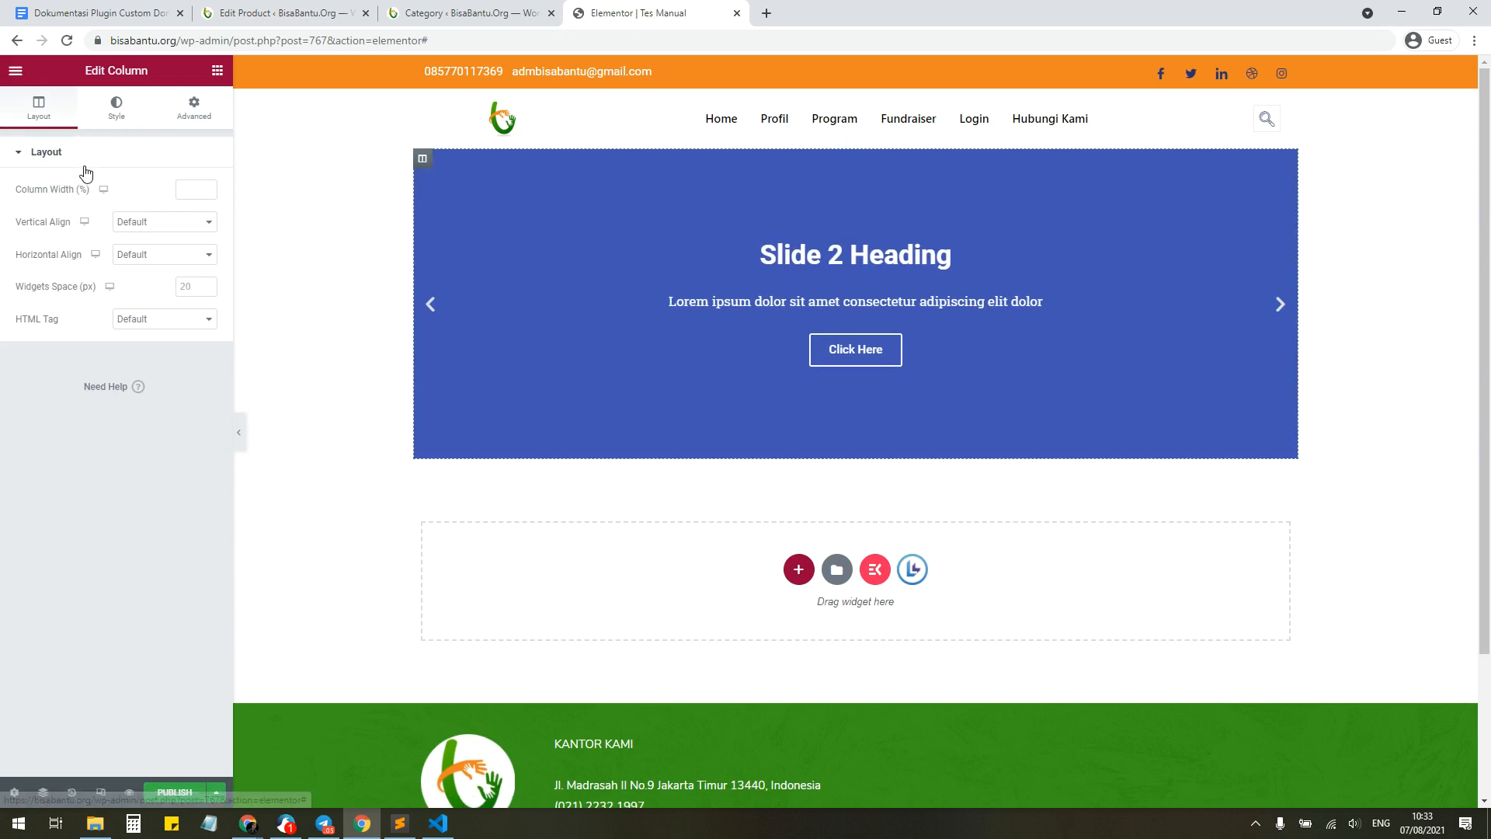
Step: Copy the title of the product "Waqaf Pembebasan Lahan Sekolah Penghafal Al quran 4" and paste it as the first slide's heading
{"action": "left_click", "coordinate": [808, 346]}
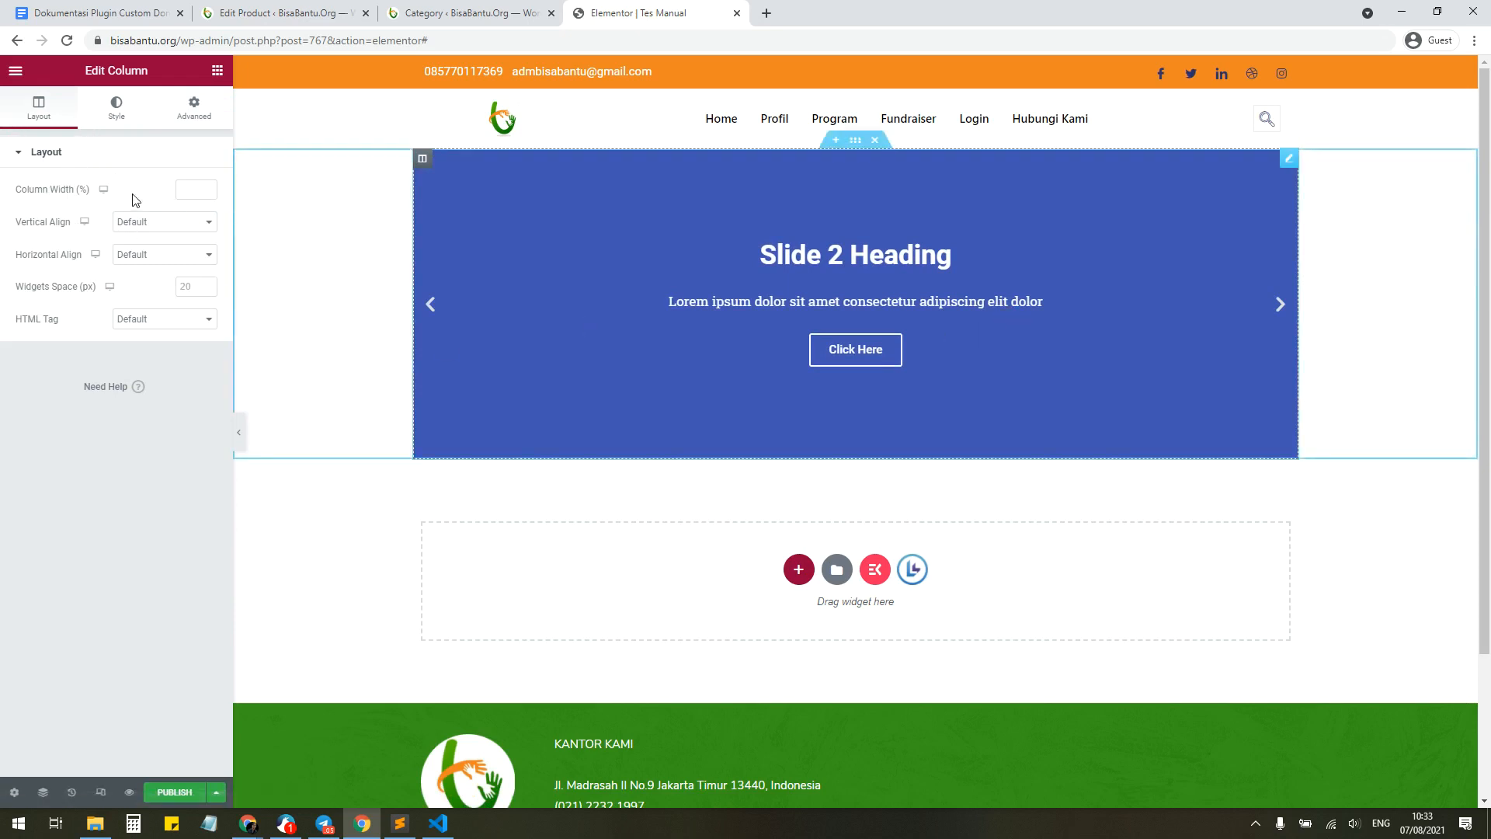
{"action": "left_click", "coordinate": [86, 210]}
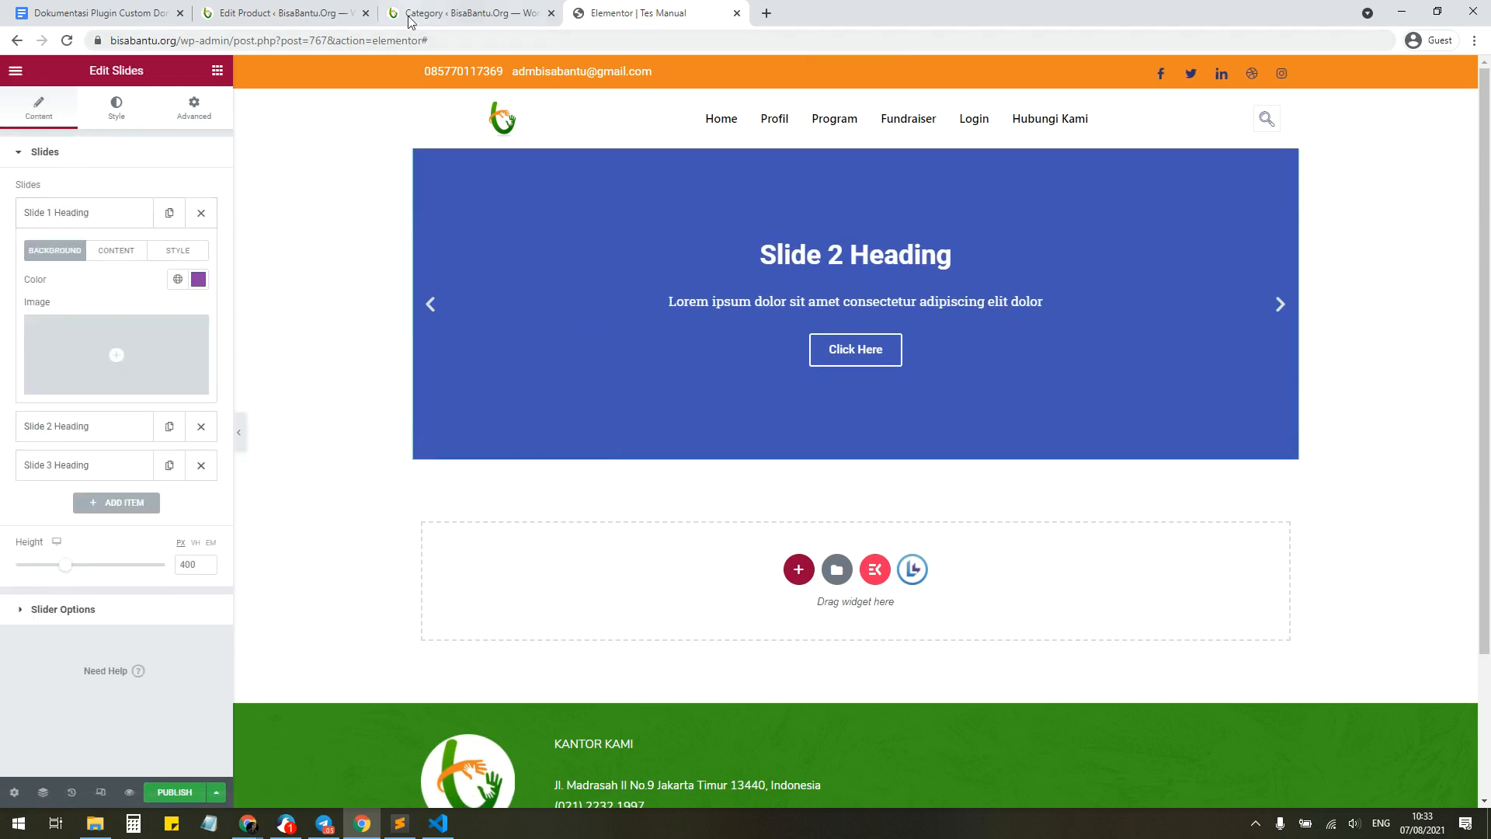
{"action": "left_click", "coordinate": [465, 13]}
{"action": "left_click", "coordinate": [330, 12]}
{"action": "scroll", "coordinate": [376, 215], "scroll_direction": "up", "scroll_amount": 5}
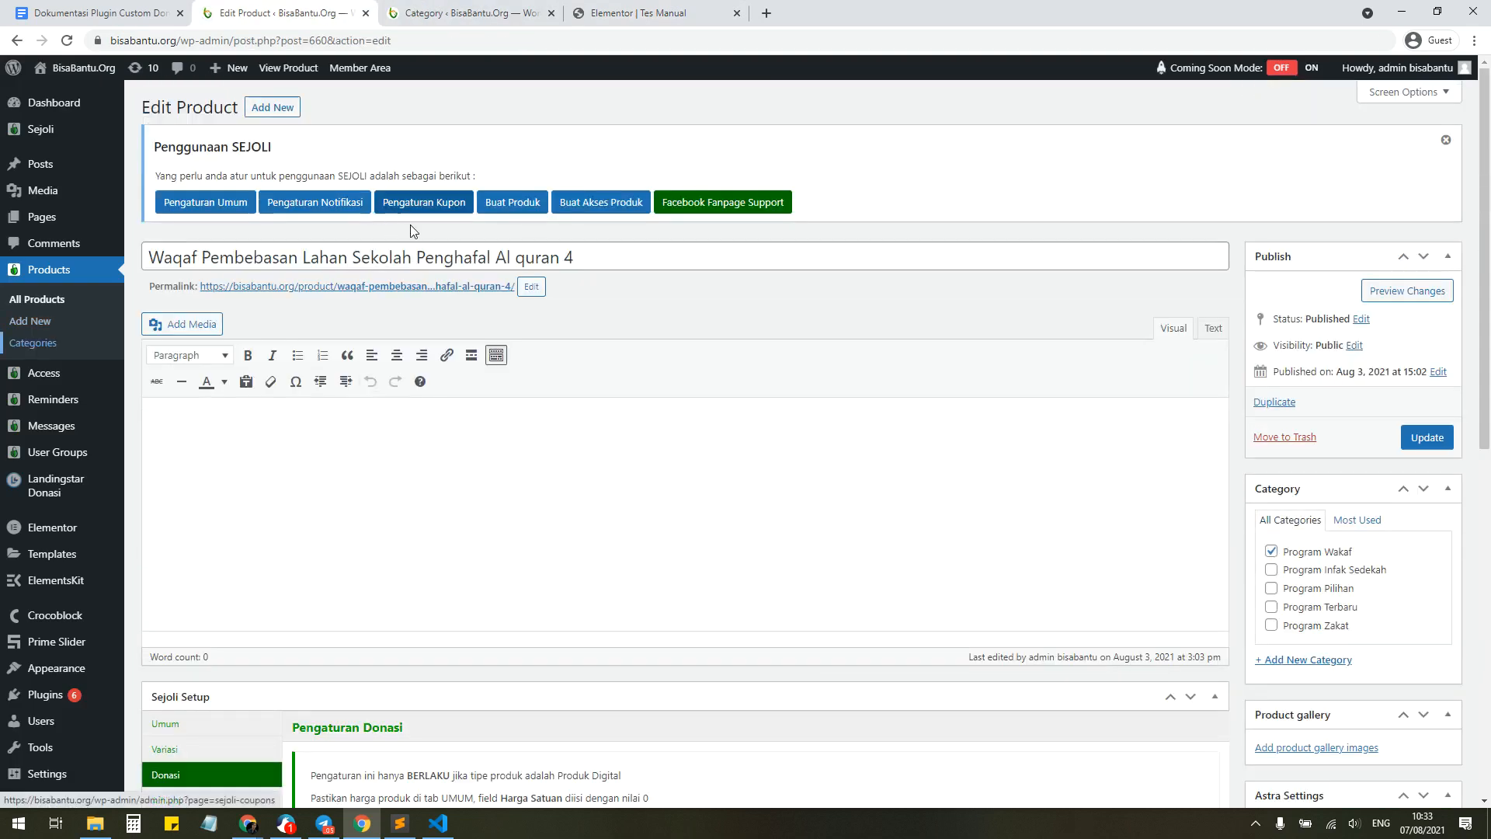
{"action": "left_click_drag", "start_coordinate": [615, 256], "coordinate": [128, 250]}
{"action": "key", "text": "ctrl+c"}
{"action": "key", "text": "ctrl+Tab"}
{"action": "key", "text": "ctrl+Tab"}
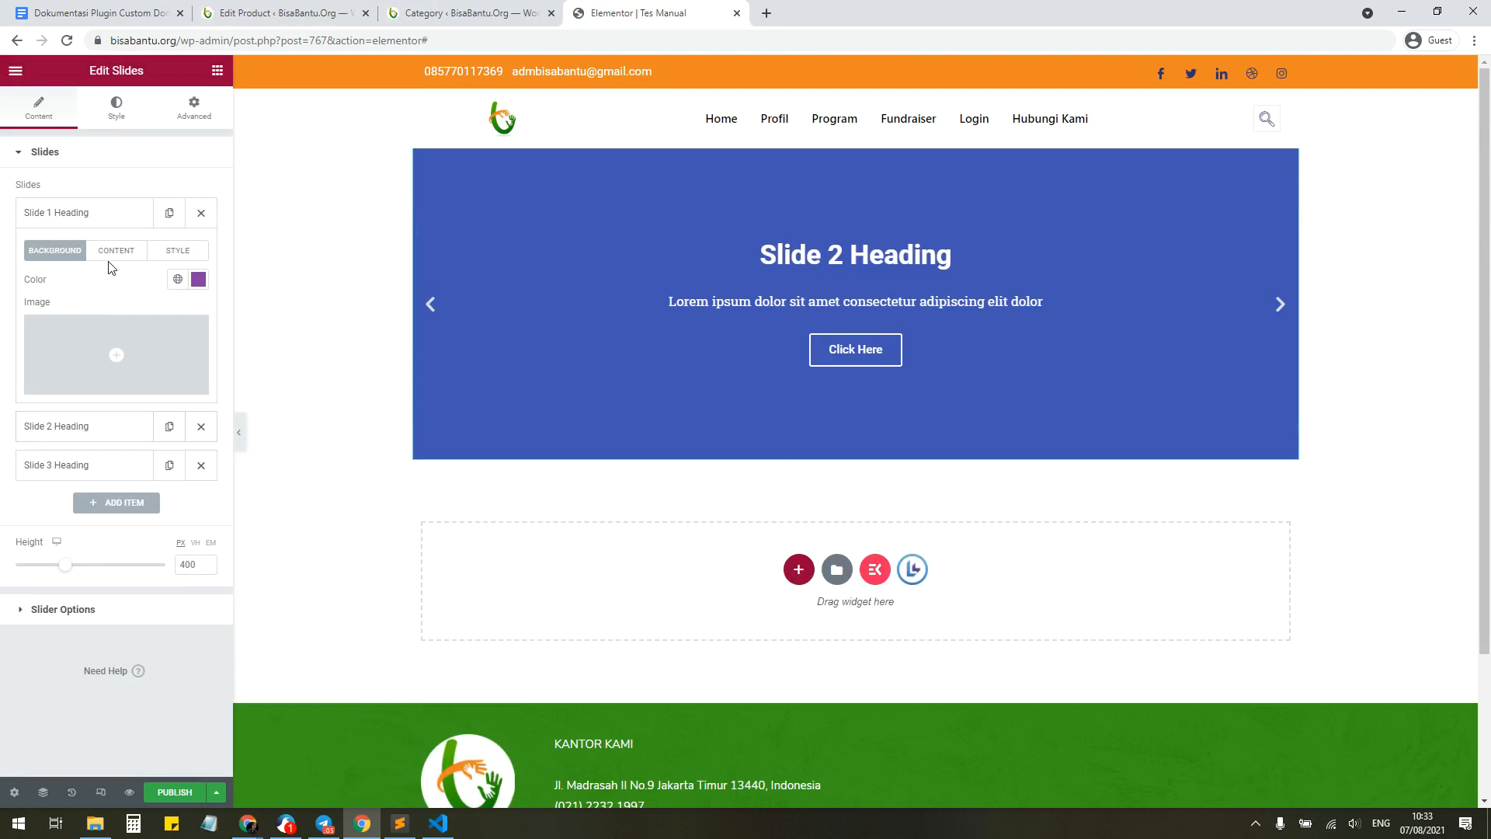
{"action": "left_click", "coordinate": [113, 259]}
{"action": "triple_click", "coordinate": [112, 301]}
{"action": "key", "text": "ctrl+v"}
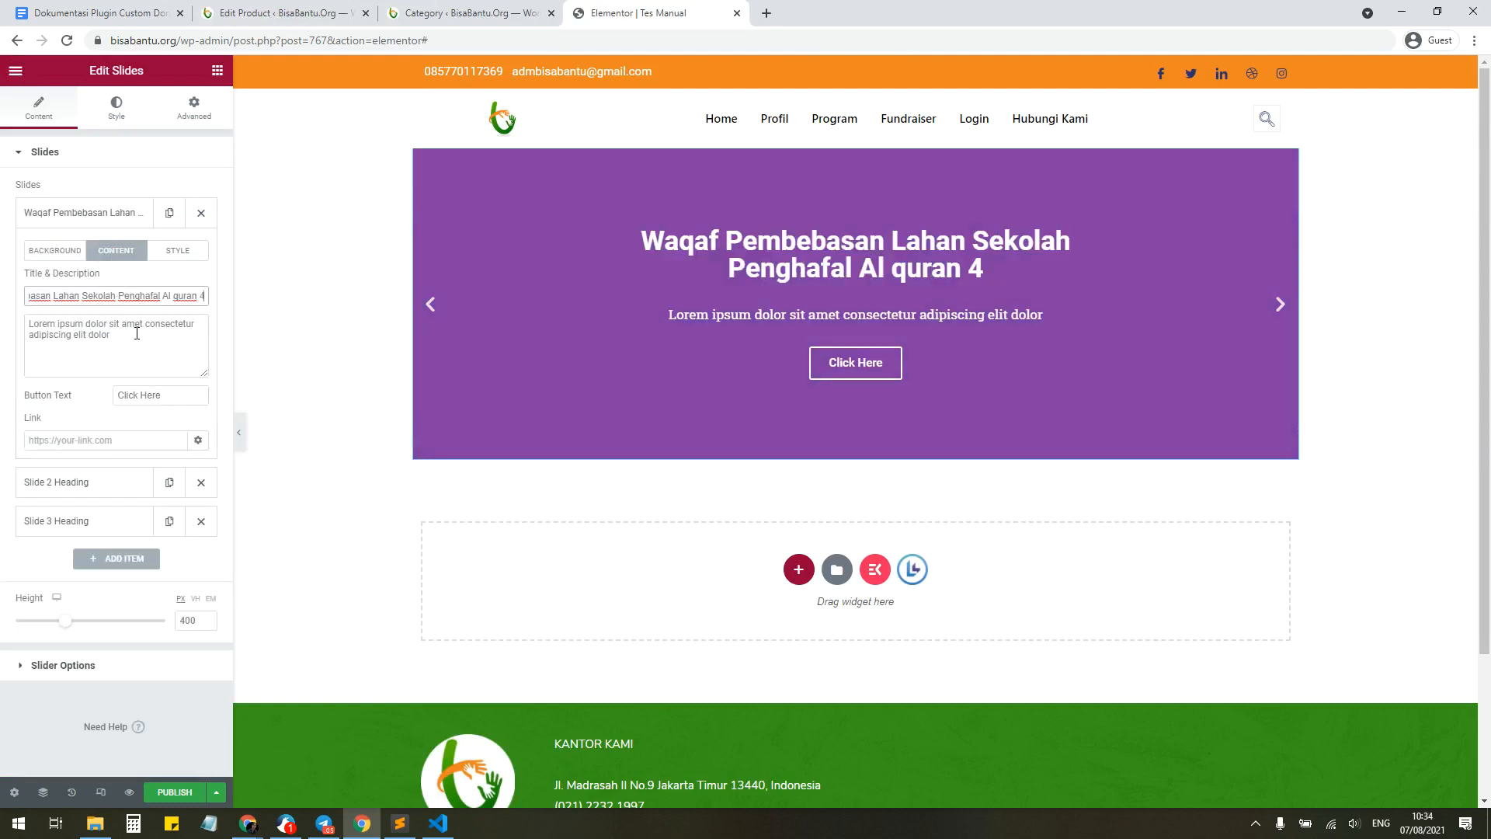
{"action": "left_click", "coordinate": [124, 340]}
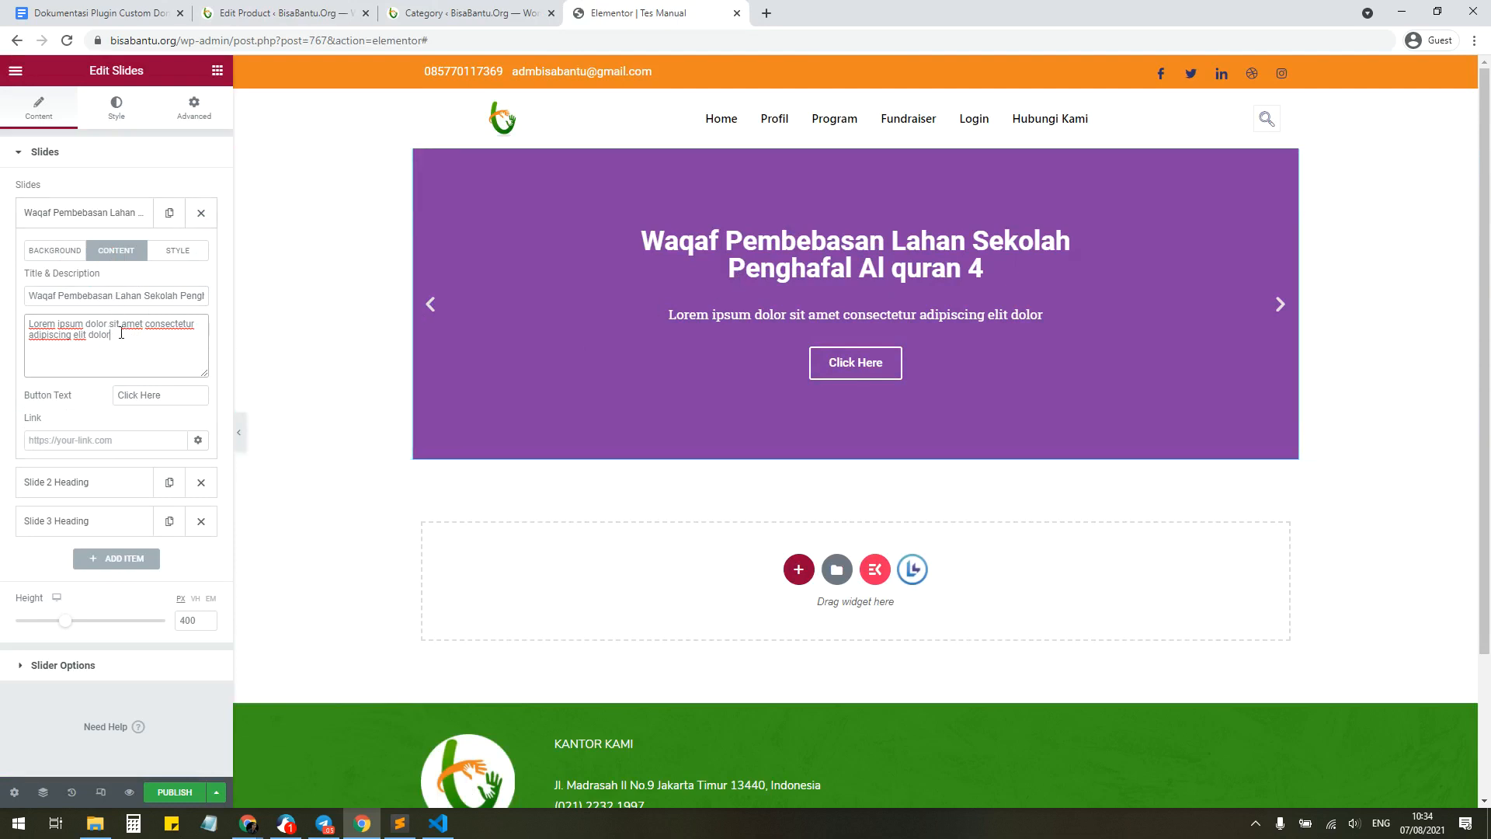
{"action": "triple_click", "coordinate": [122, 333]}
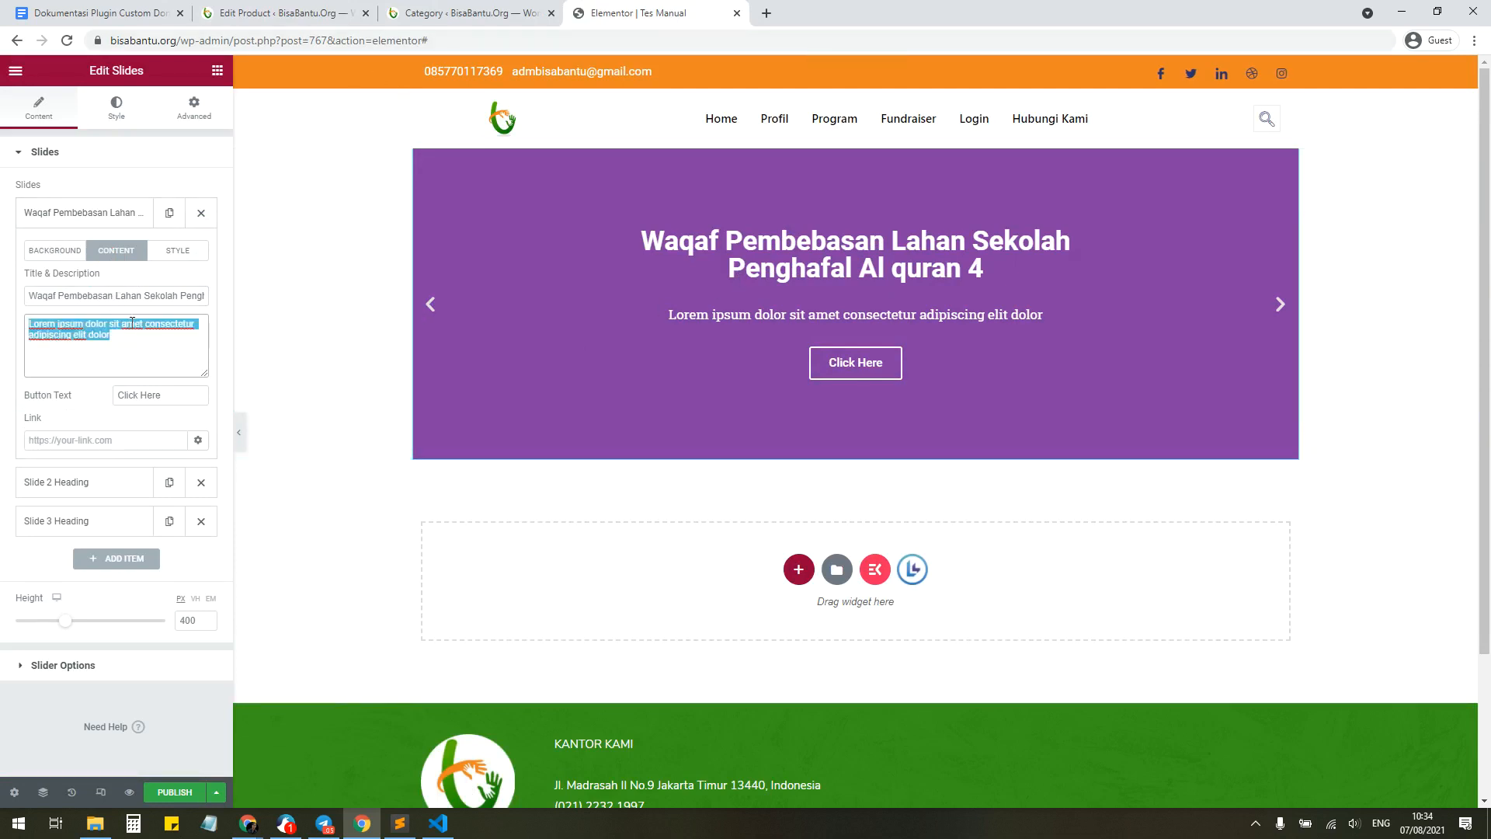
{"action": "left_click", "coordinate": [113, 337]}
{"action": "triple_click", "coordinate": [114, 337]}
{"action": "left_click_drag", "start_coordinate": [114, 342], "coordinate": [26, 326]}
{"action": "left_click", "coordinate": [27, 327]}
{"action": "triple_click", "coordinate": [127, 332]}
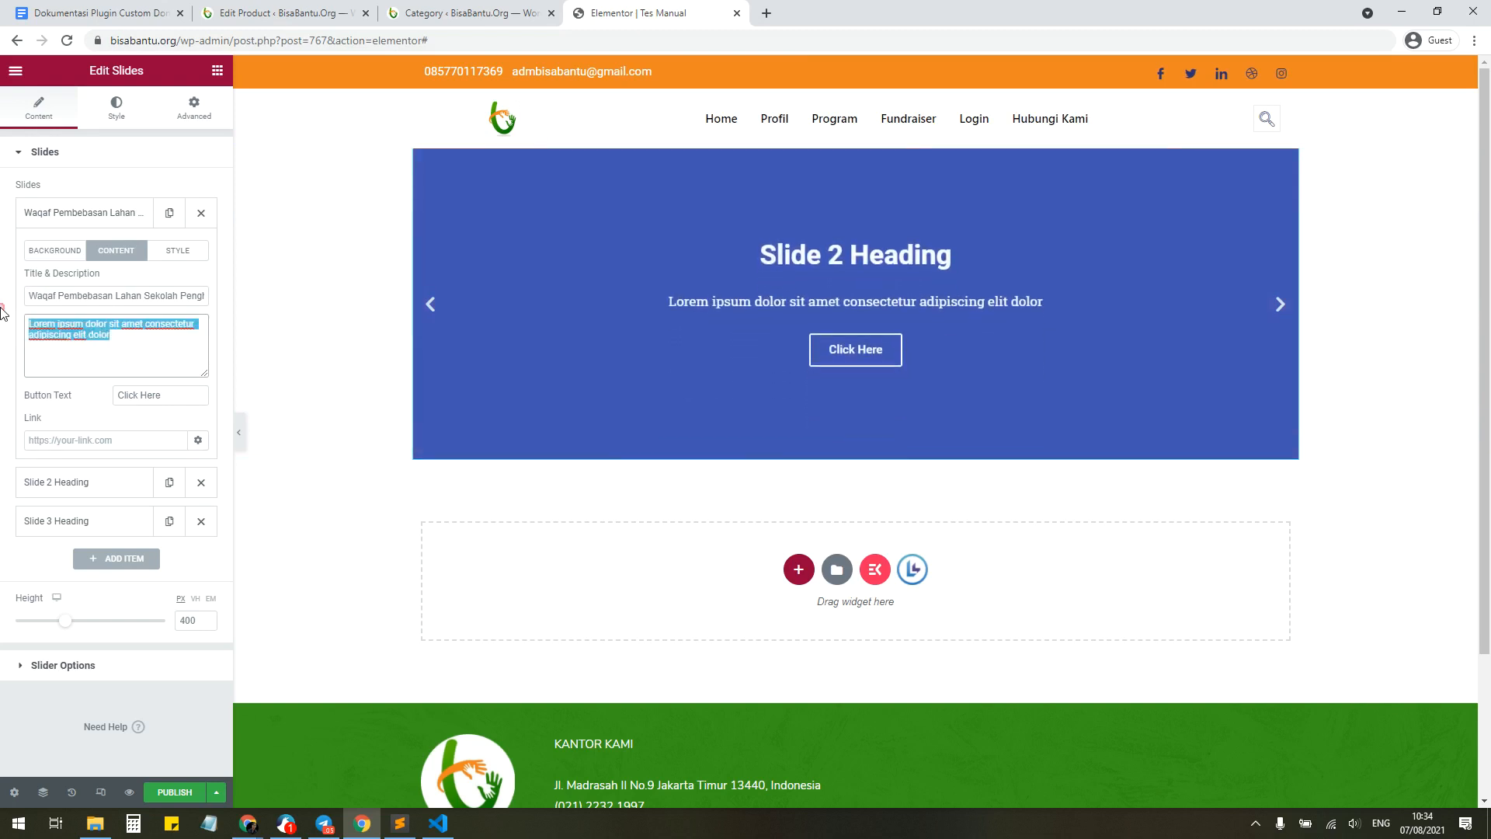
Step: Set the first slide's button text to "DONASI SEKARANG"
{"action": "left_click_drag", "start_coordinate": [165, 395], "coordinate": [44, 399]}
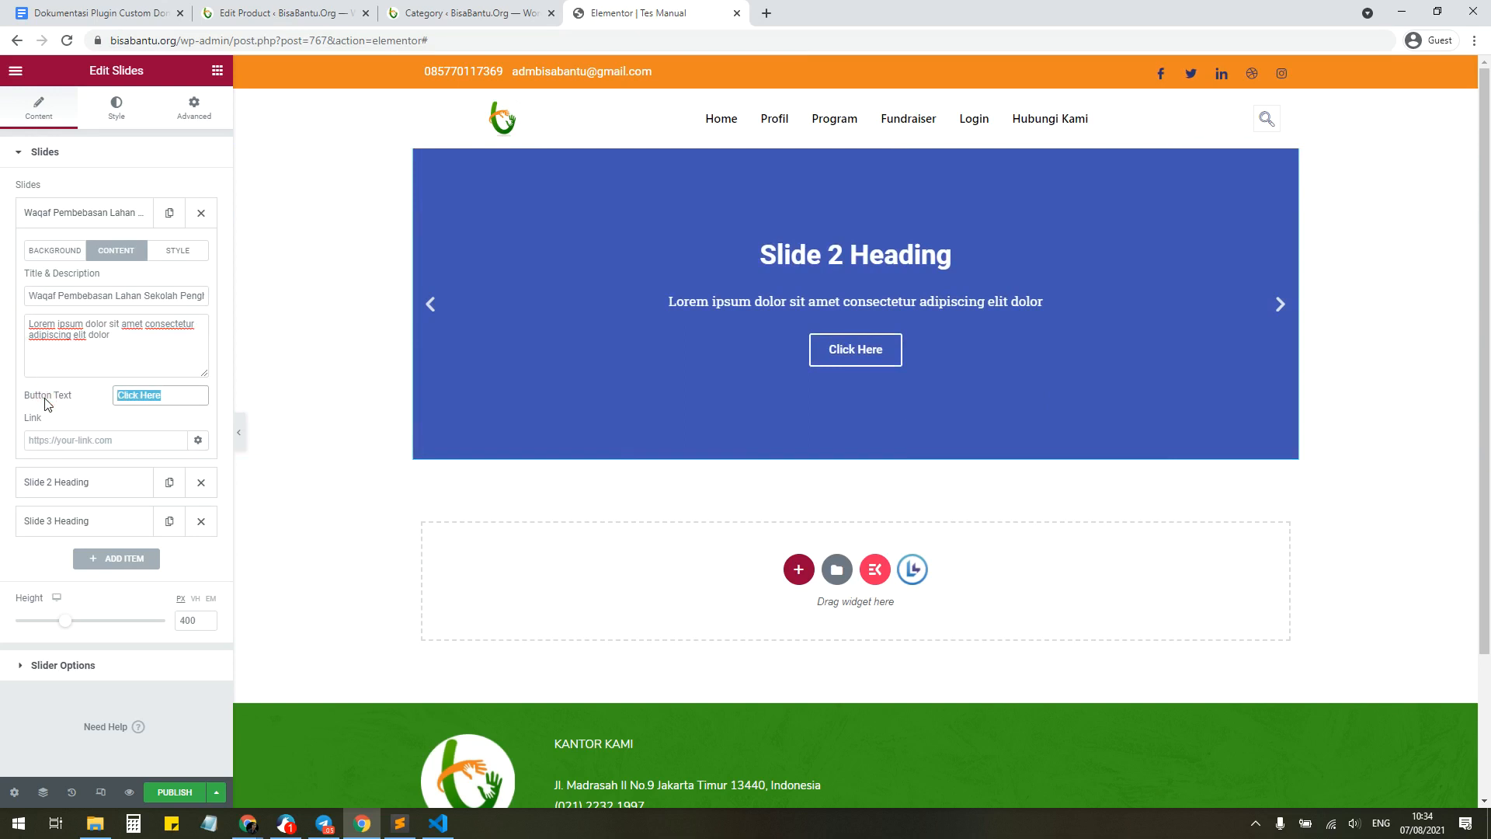
{"action": "type", "text": "DONASI"}
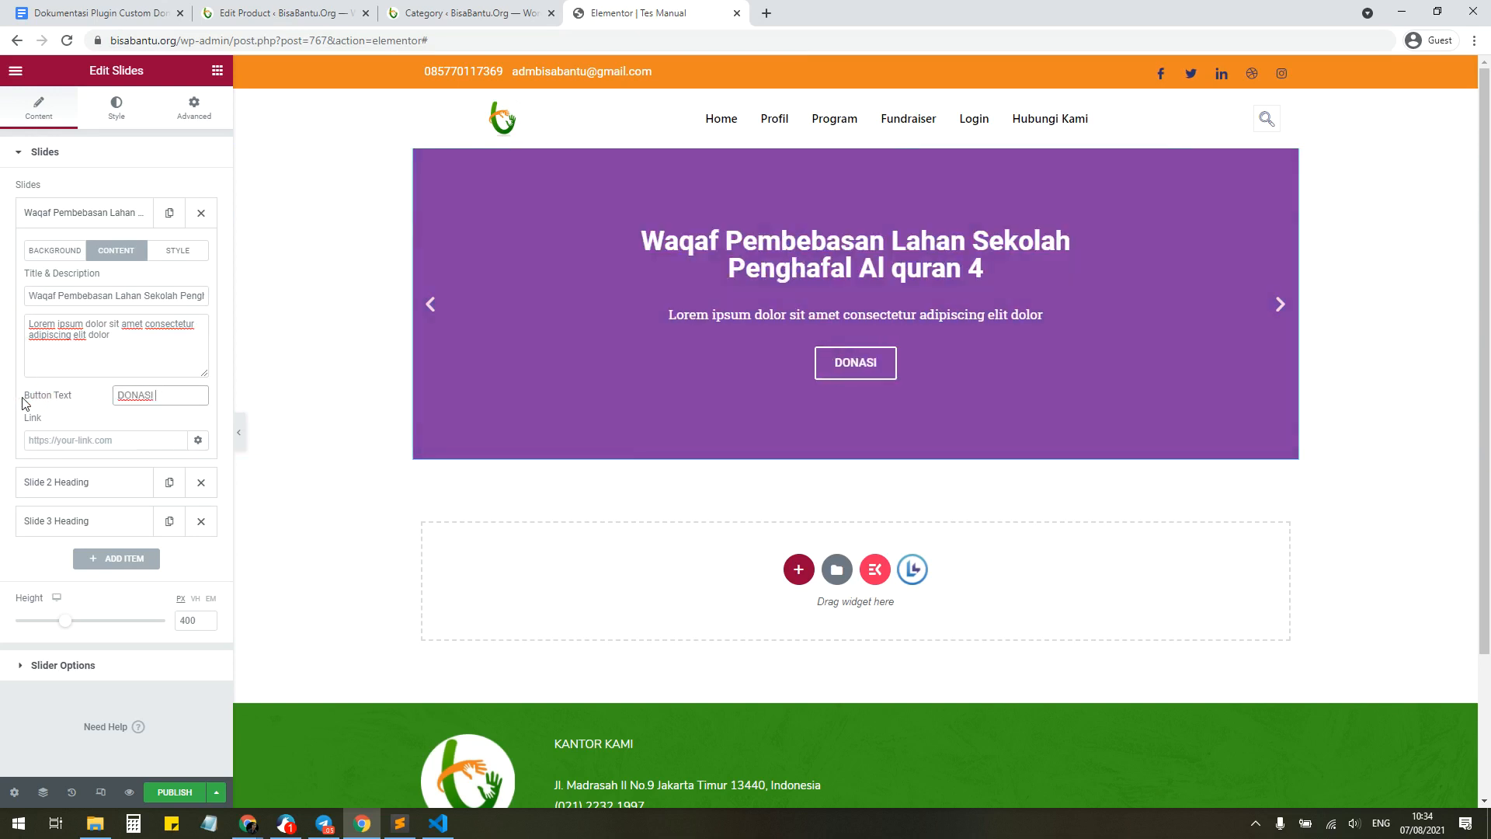
{"action": "type", "text": " SEKARANG"}
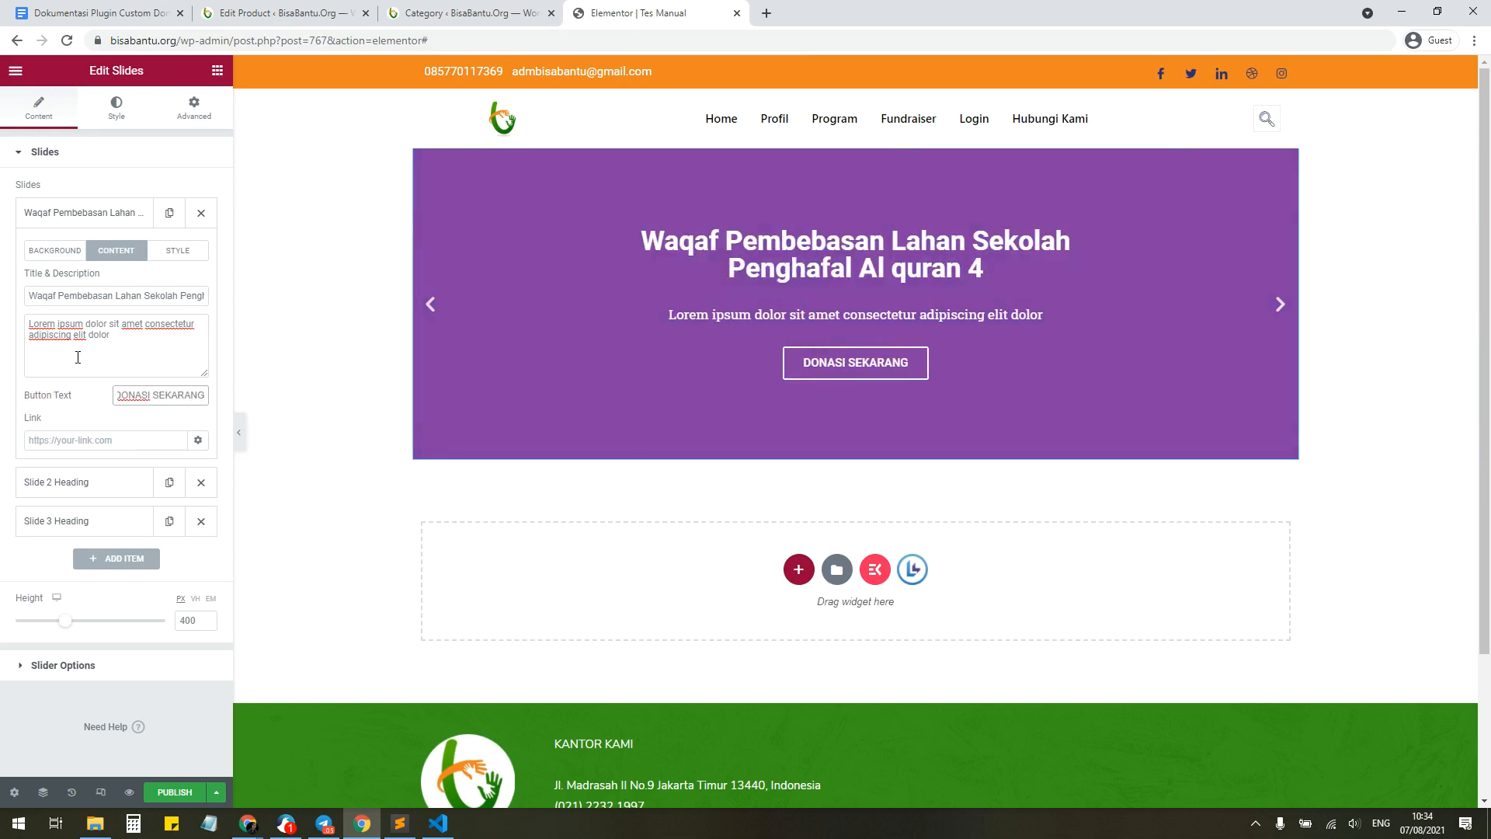
Step: Copy the product's permalink from its edit page and paste it as the first slide's link
{"action": "left_click", "coordinate": [437, 13]}
{"action": "left_click", "coordinate": [317, 14]}
{"action": "right_click", "coordinate": [463, 286]}
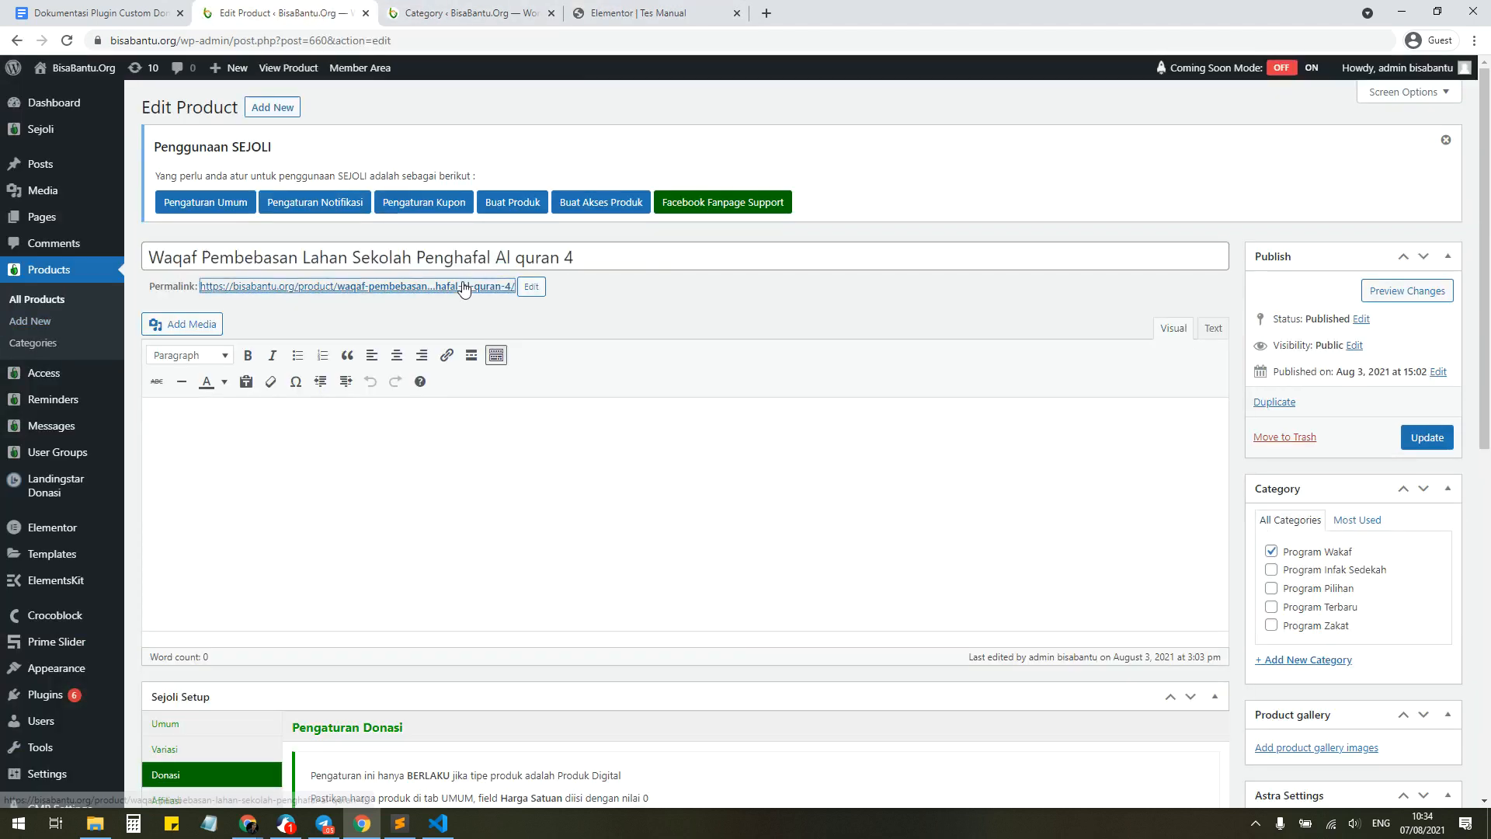
{"action": "left_click", "coordinate": [509, 378]}
{"action": "left_click", "coordinate": [466, 14]}
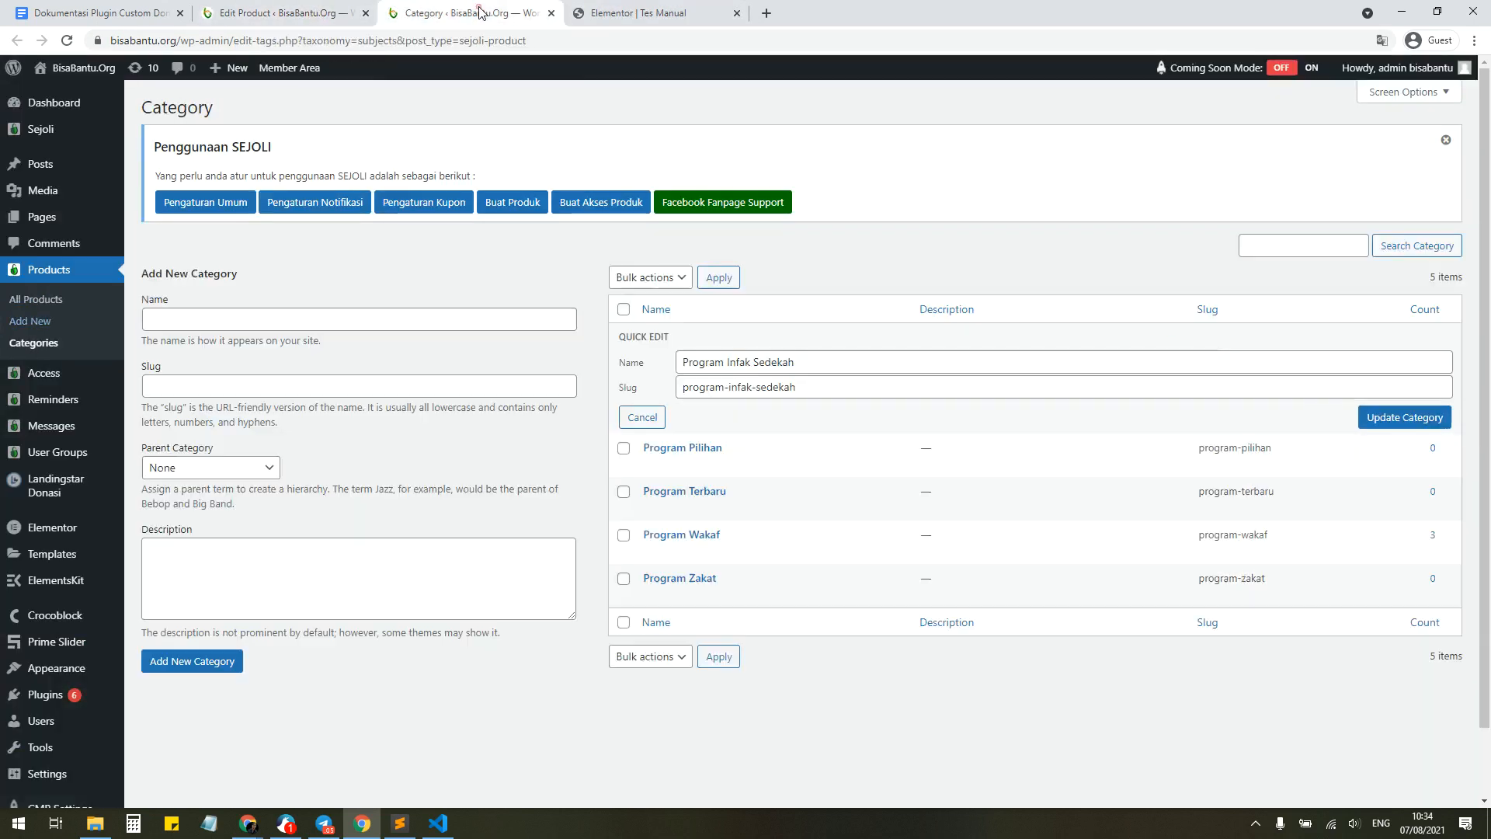
{"action": "left_click", "coordinate": [637, 13]}
{"action": "left_click", "coordinate": [115, 440]}
{"action": "key", "text": "ctrl+v"}
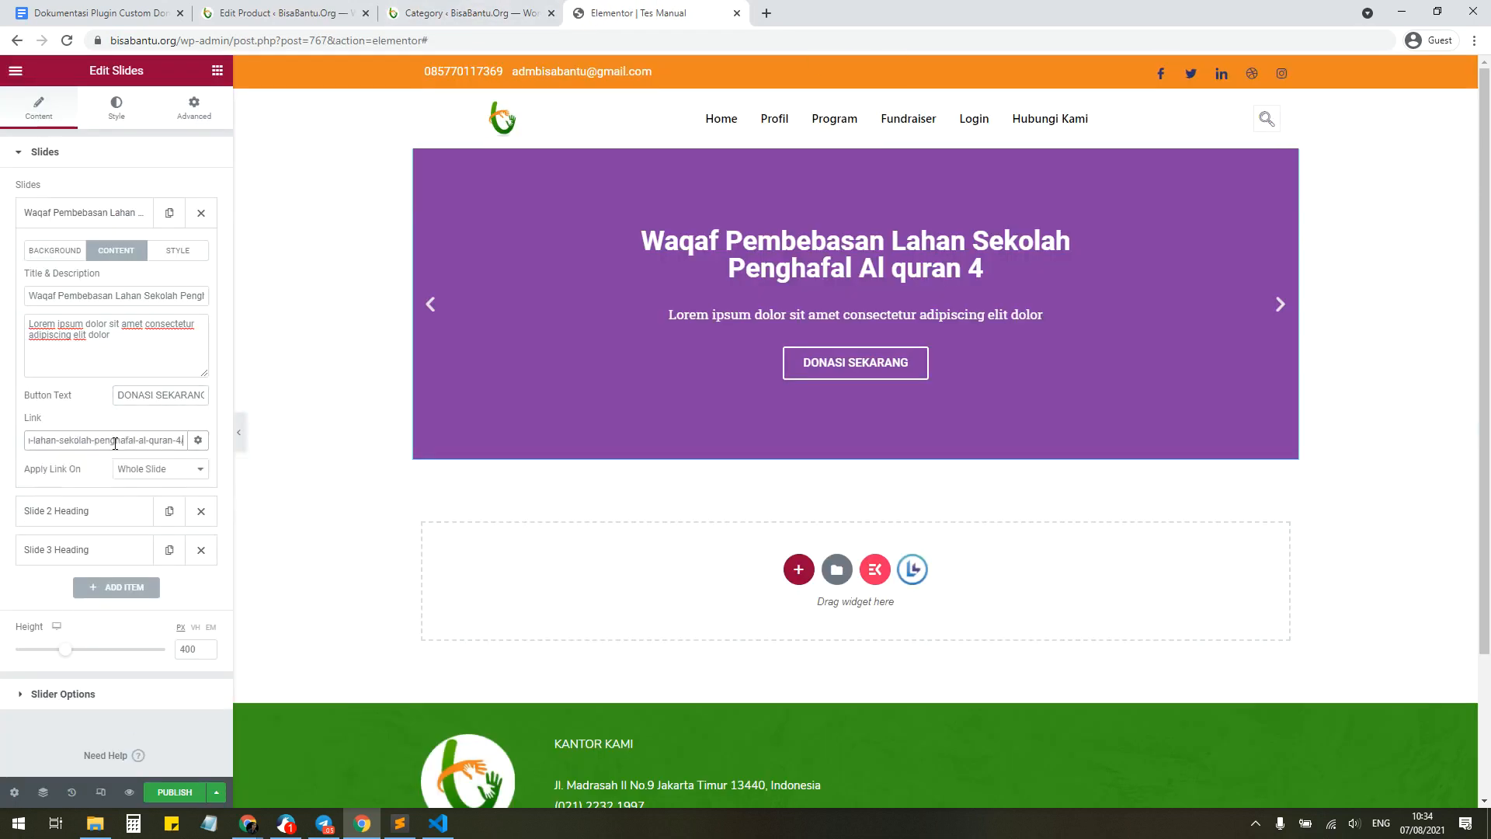
Step: Look up the list of manual-mode donation shortcodes in the plugin documentation
{"action": "left_click_drag", "start_coordinate": [121, 350], "coordinate": [5, 309]}
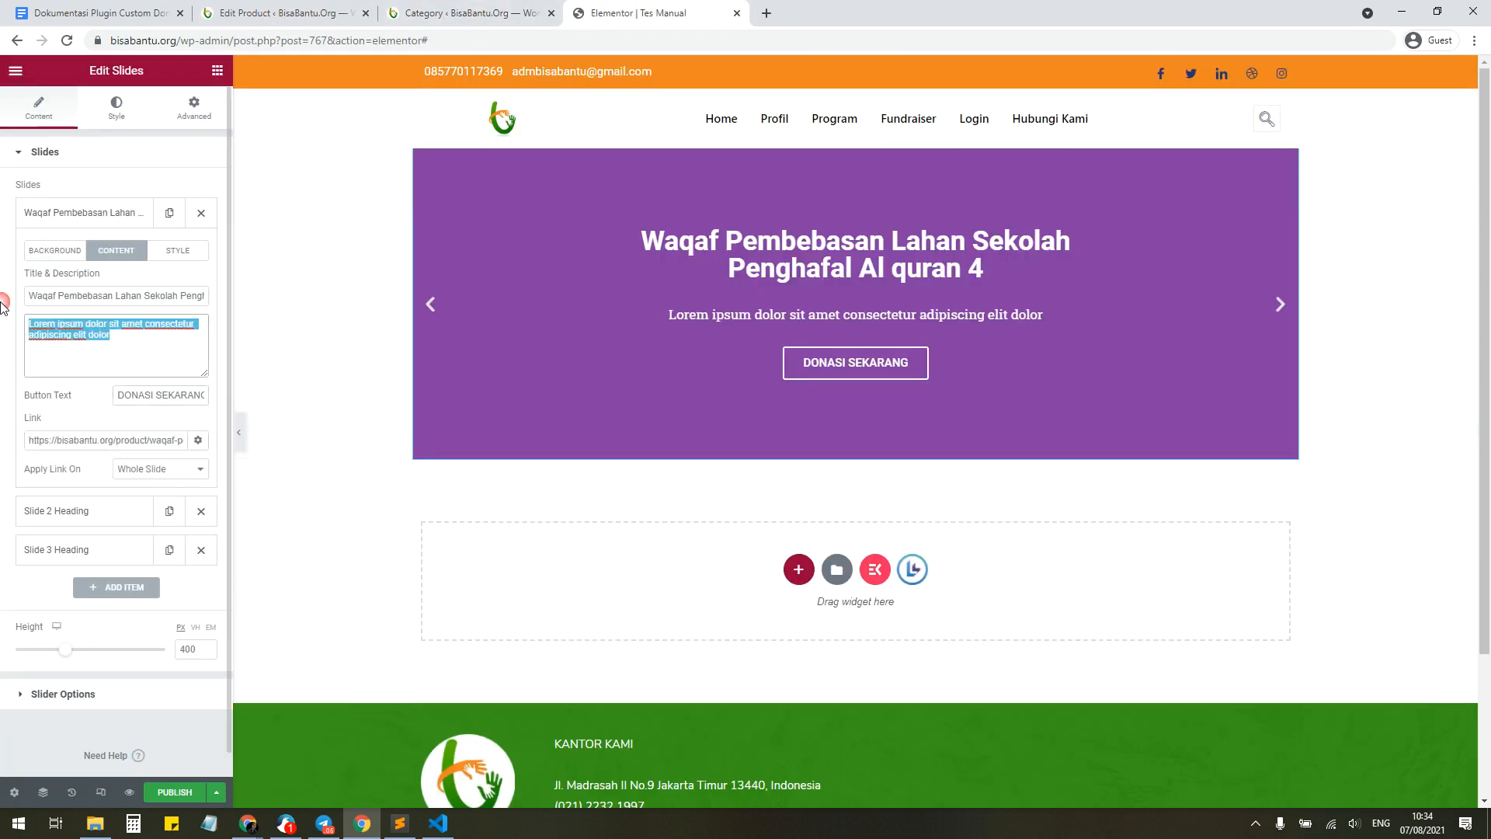
{"action": "left_click", "coordinate": [314, 14]}
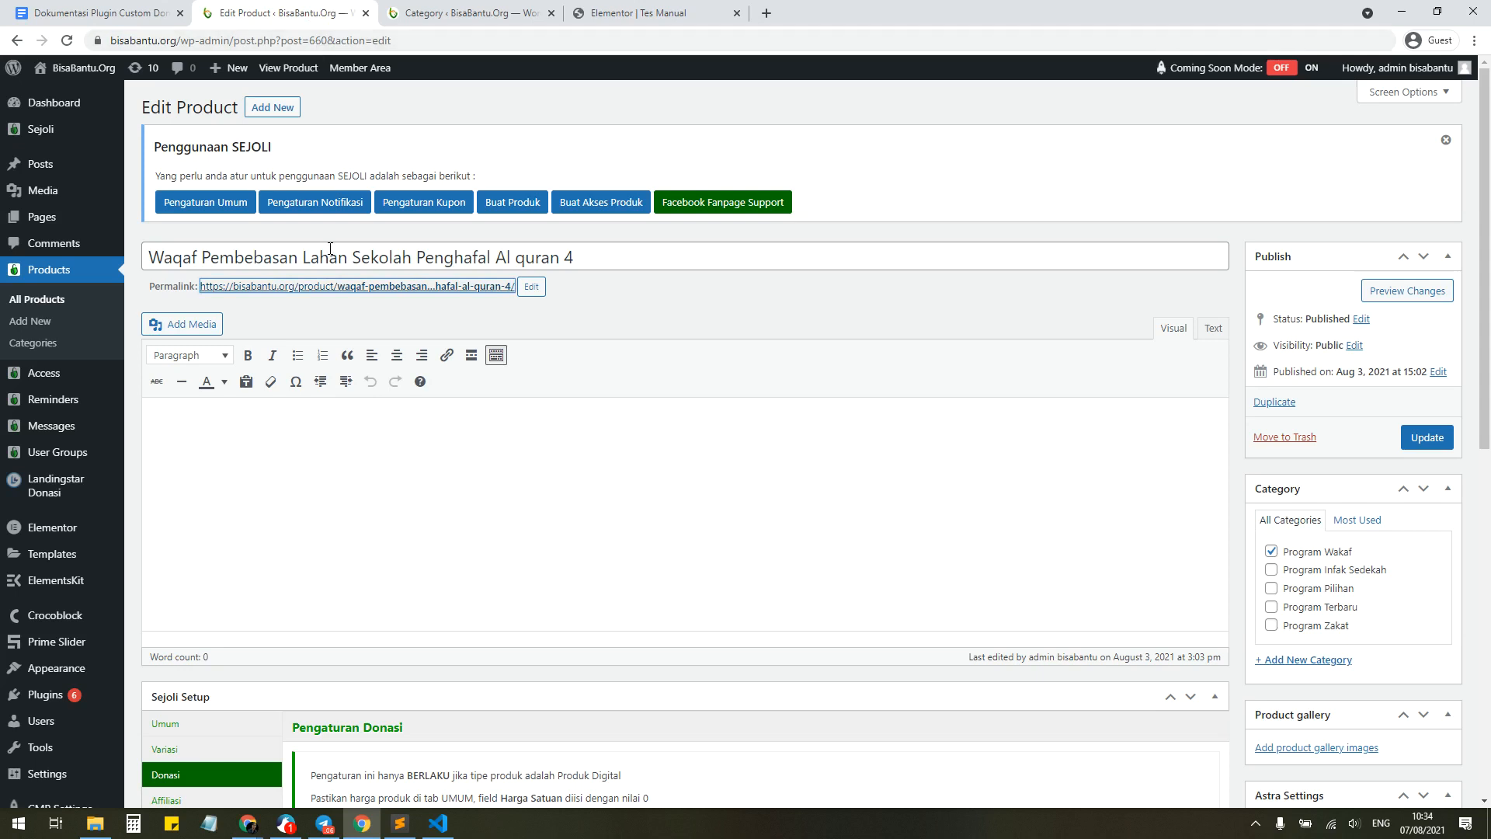
{"action": "scroll", "coordinate": [403, 679], "scroll_direction": "down", "scroll_amount": 1}
{"action": "scroll", "coordinate": [423, 566], "scroll_direction": "up", "scroll_amount": 1}
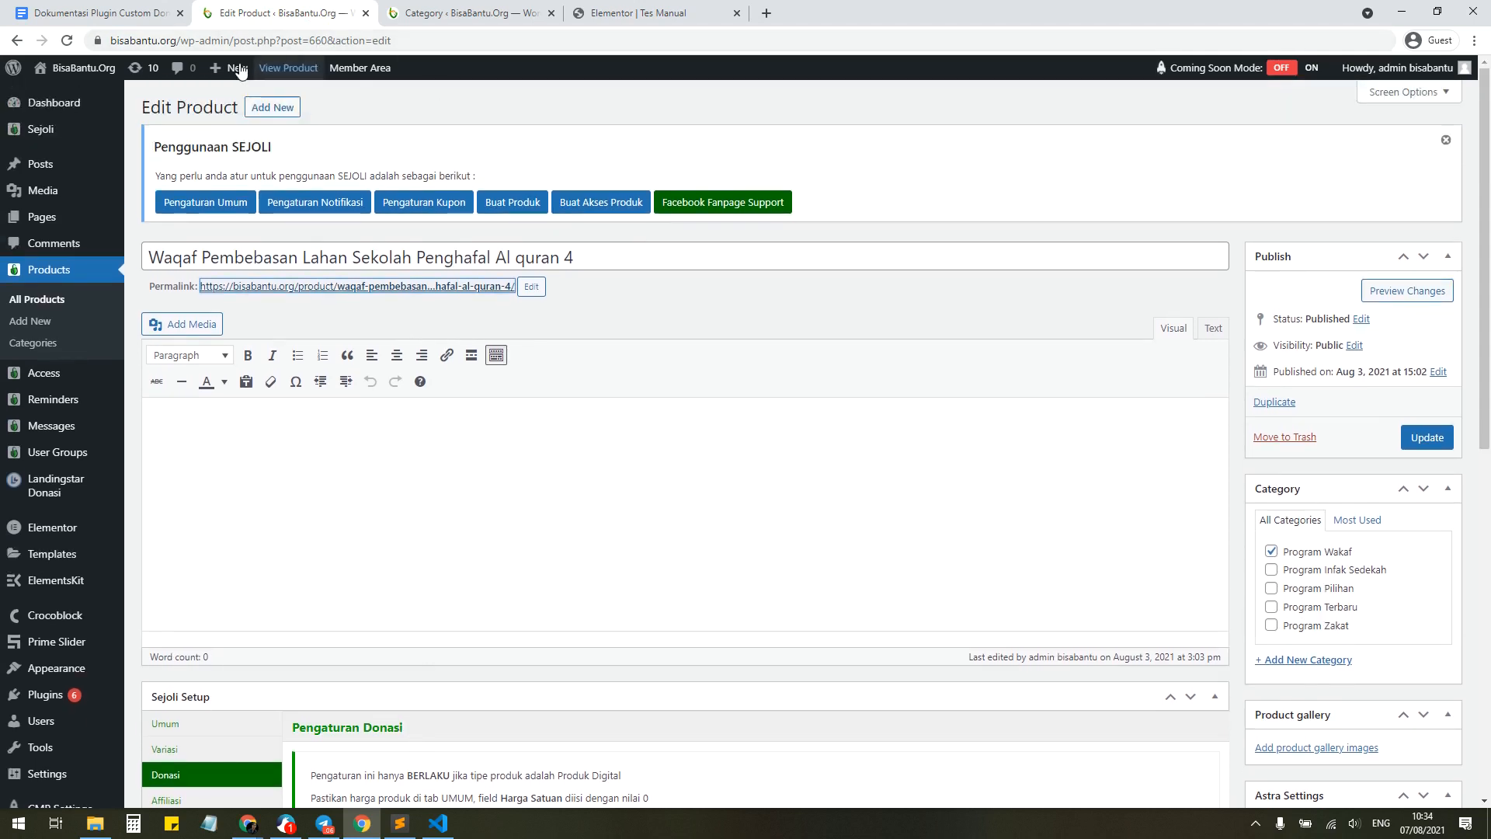
{"action": "left_click", "coordinate": [85, 13]}
{"action": "scroll", "coordinate": [657, 414], "scroll_direction": "down", "scroll_amount": 6}
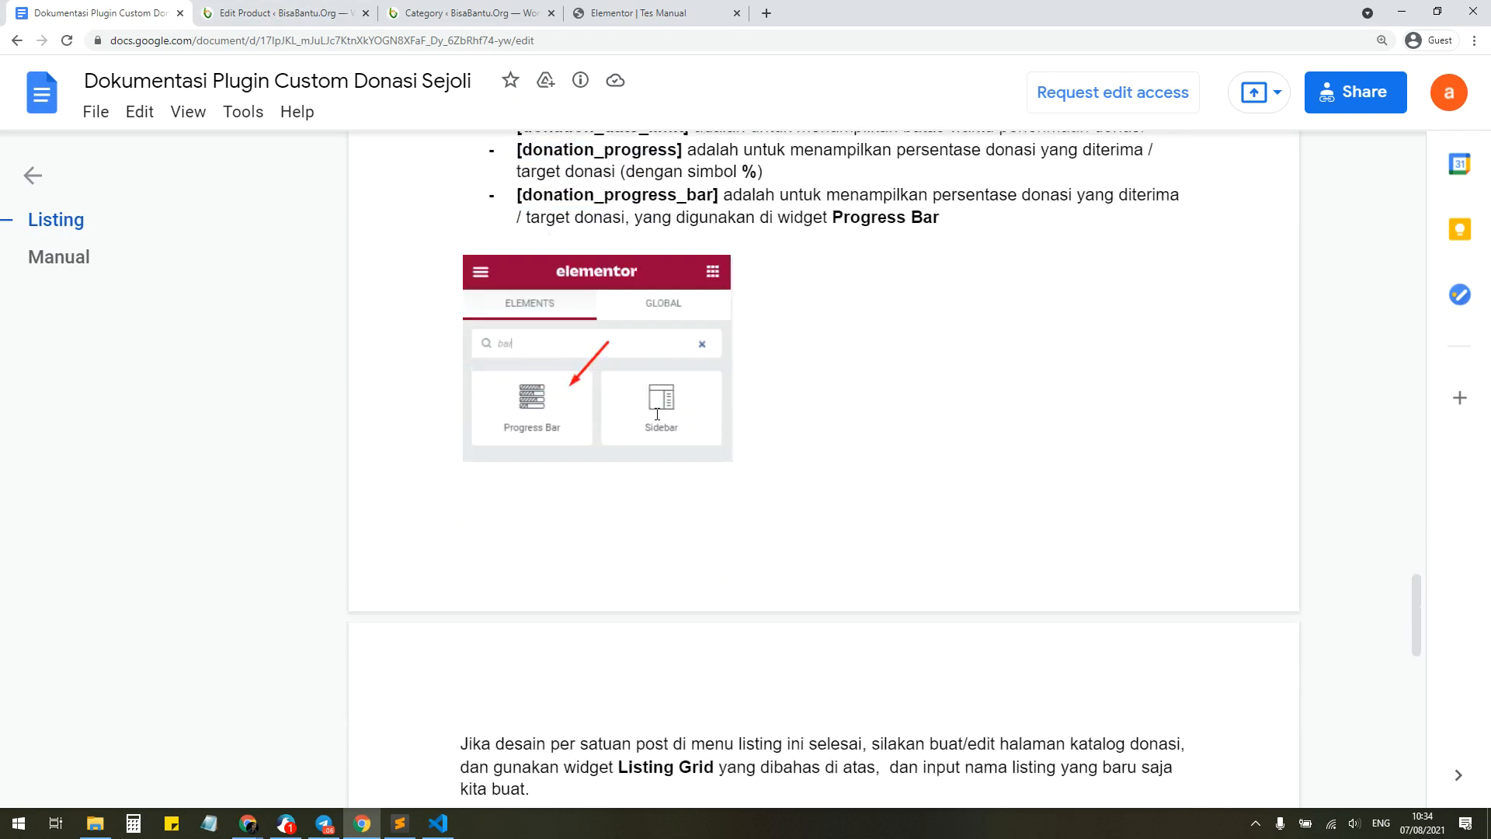
{"action": "scroll", "coordinate": [657, 415], "scroll_direction": "down", "scroll_amount": 10}
{"action": "scroll", "coordinate": [647, 359], "scroll_direction": "up", "scroll_amount": 2}
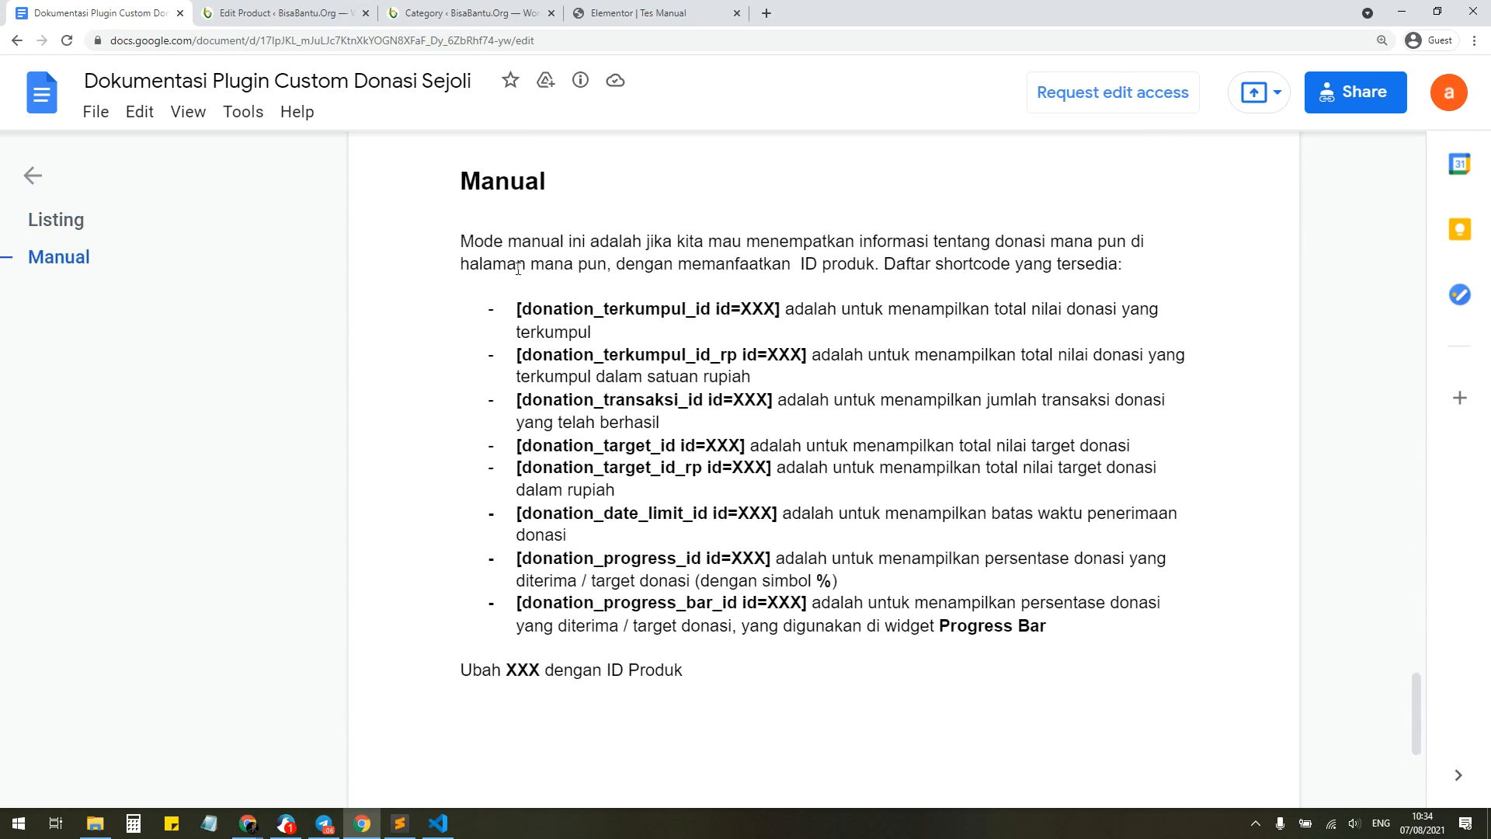
Step: Replace the first slide's description with the documented shortcode [donation_terkumpul_id id=660], taking the product ID from its edit page address
{"action": "left_click", "coordinate": [289, 13]}
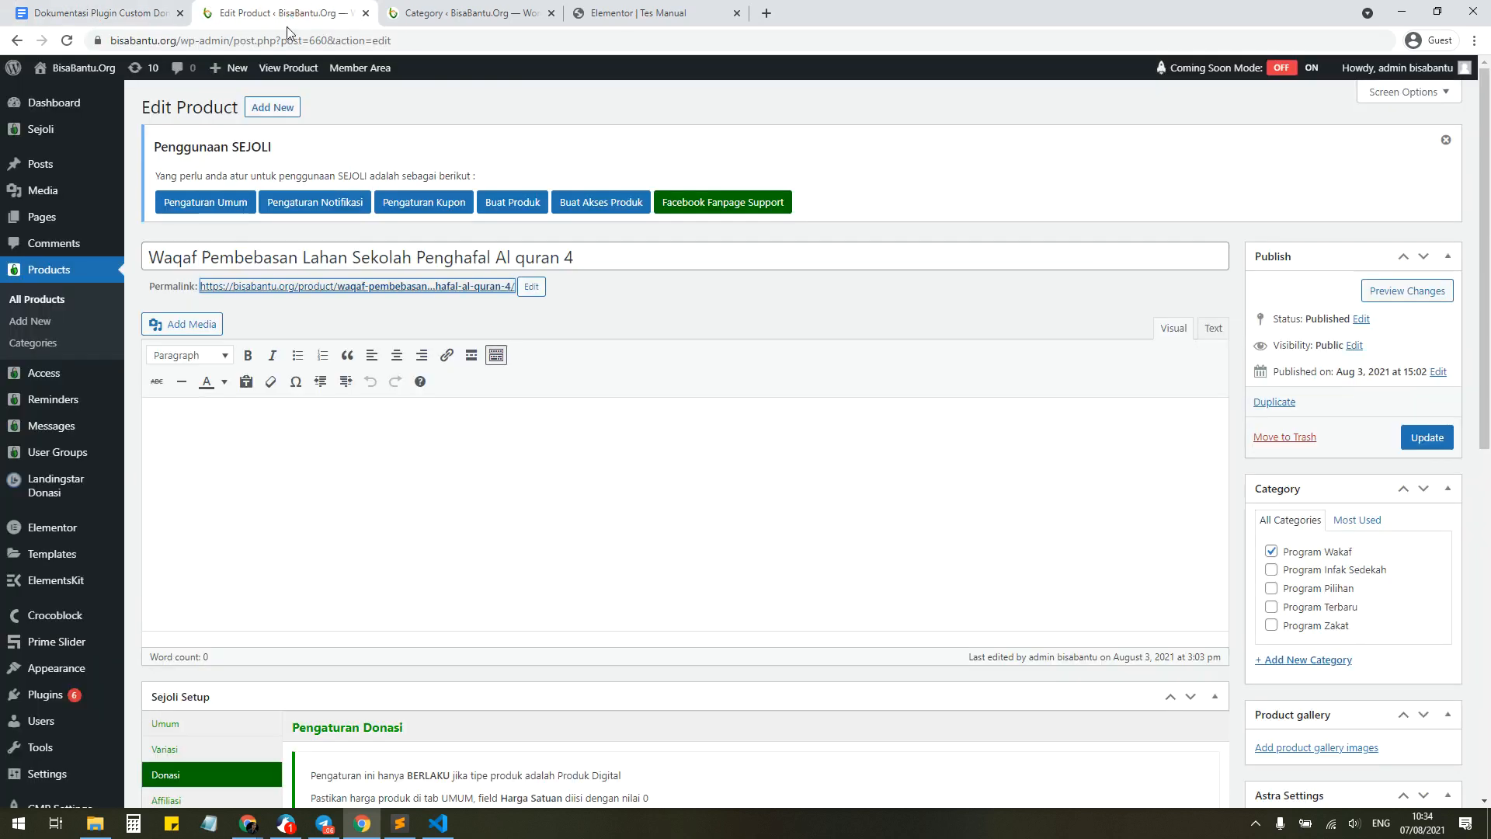
{"action": "double_click", "coordinate": [317, 41]}
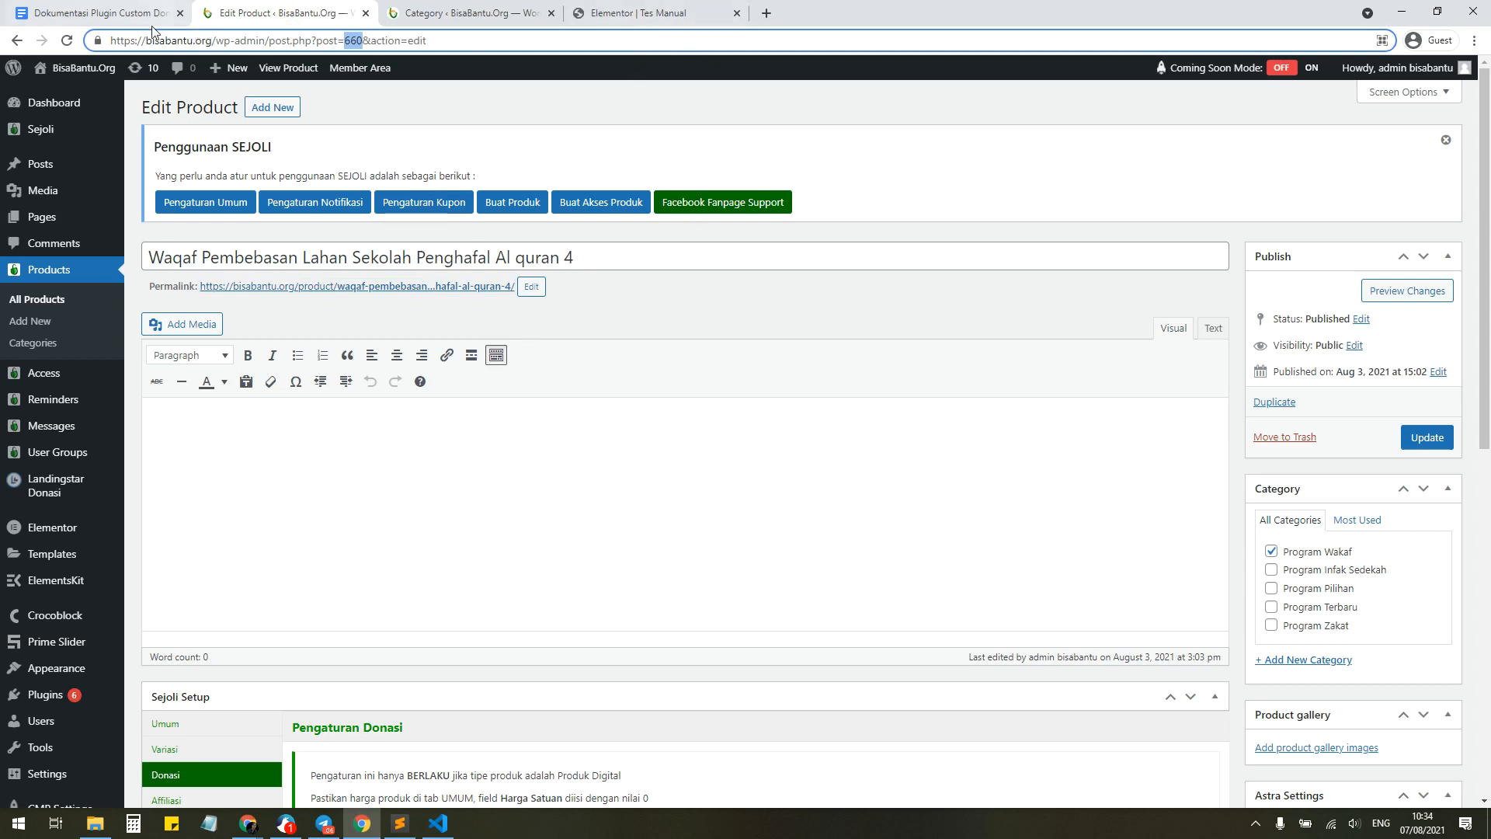
{"action": "left_click", "coordinate": [109, 14]}
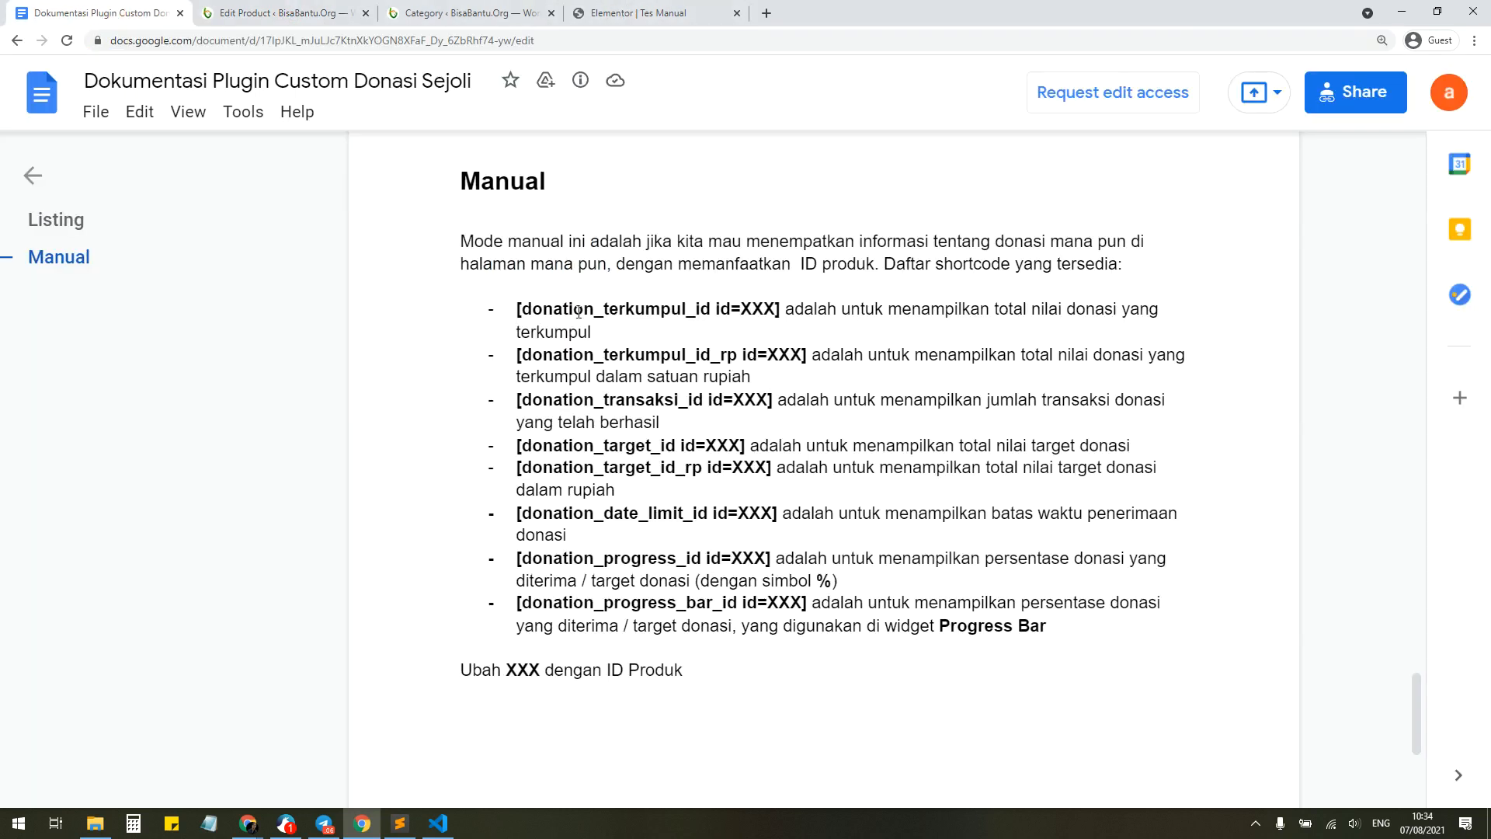
{"action": "left_click_drag", "start_coordinate": [517, 309], "coordinate": [784, 309]}
{"action": "left_click", "coordinate": [637, 13]}
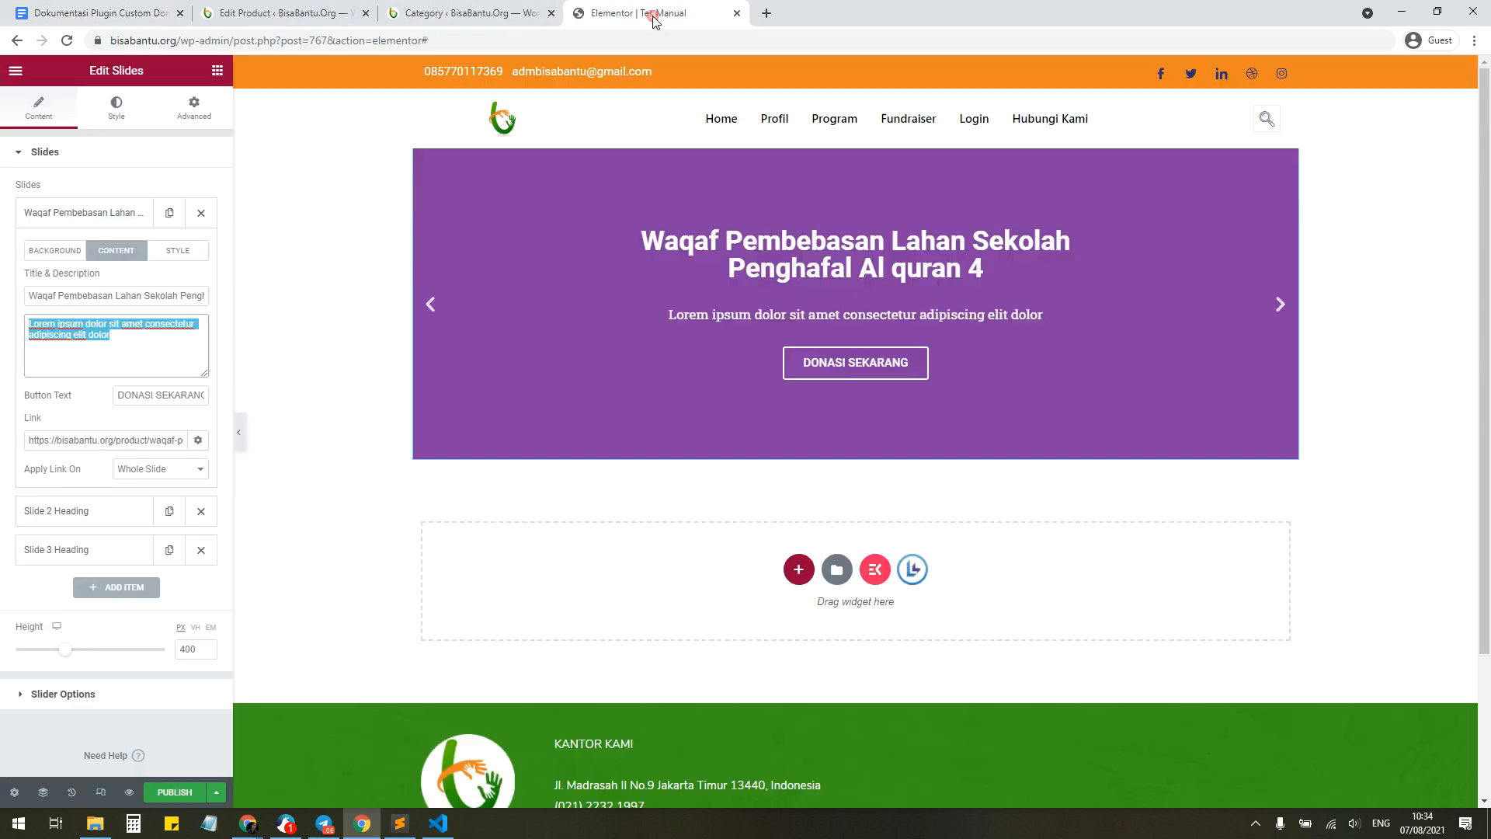
{"action": "left_click", "coordinate": [134, 338]}
{"action": "key", "text": "ctrl+a"}
{"action": "key", "text": "ctrl+v"}
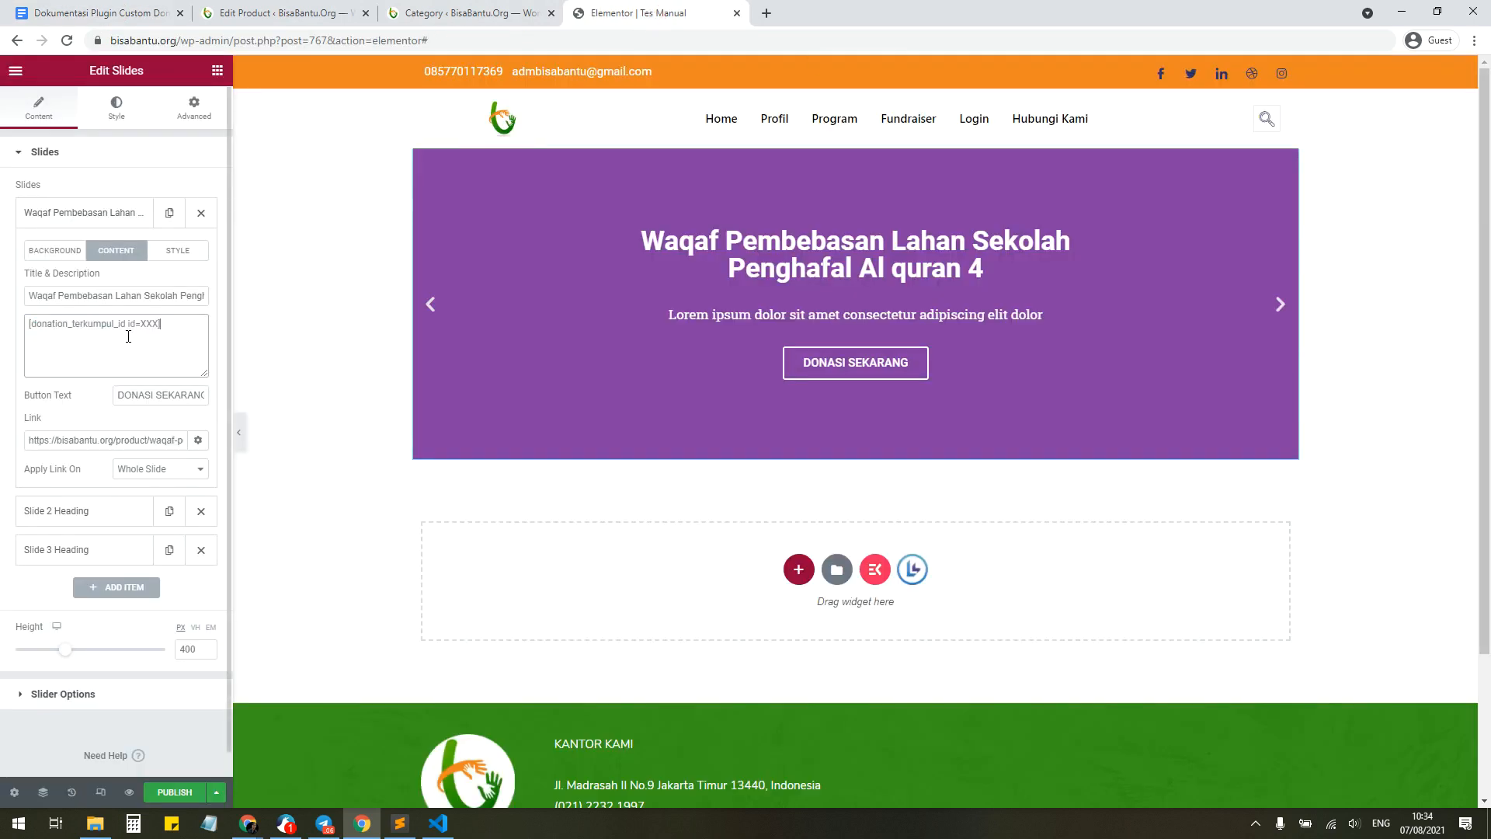
{"action": "double_click", "coordinate": [150, 324]}
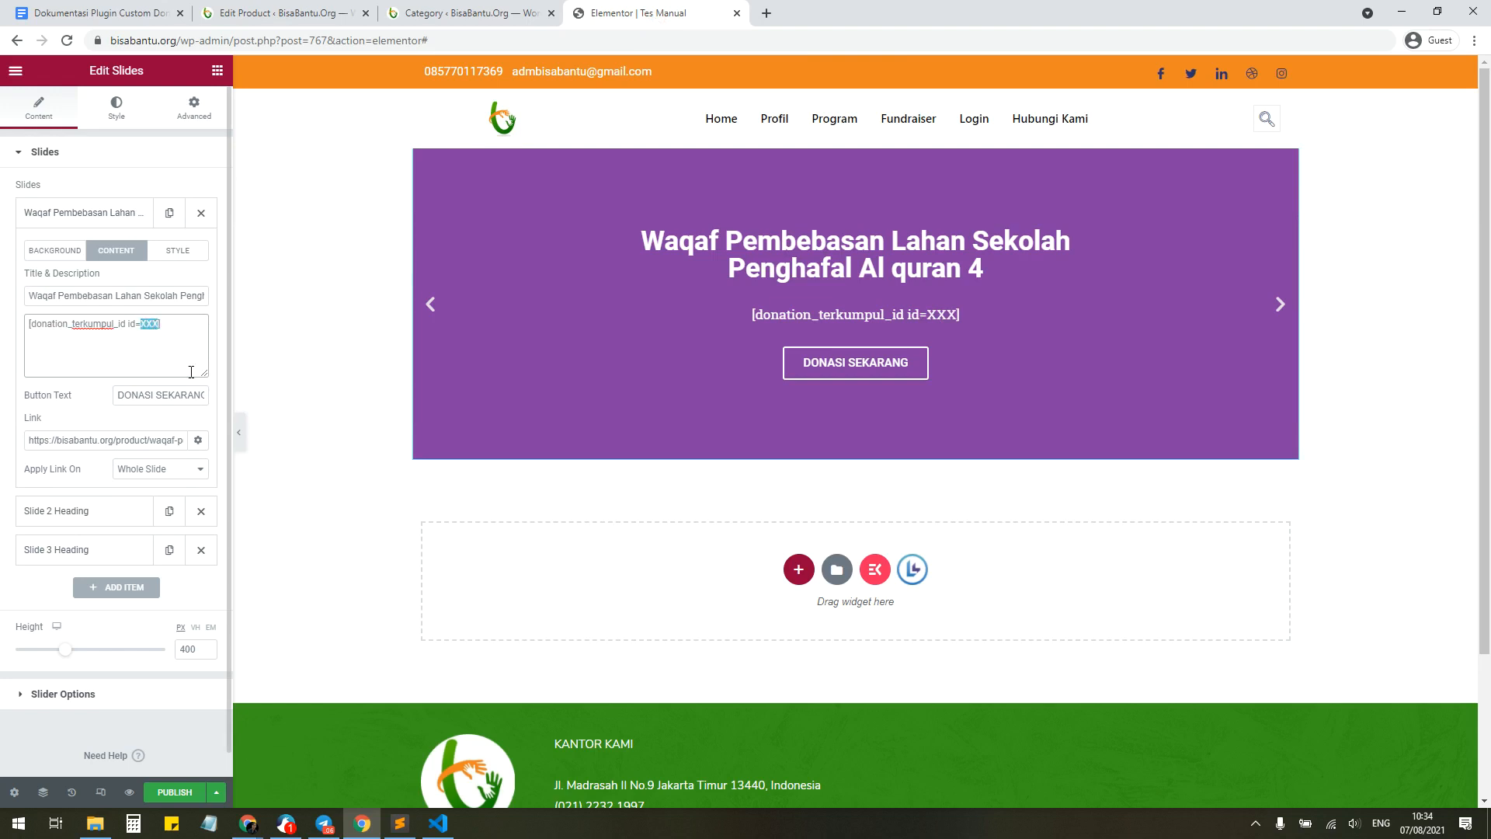
{"action": "type", "text": "660"}
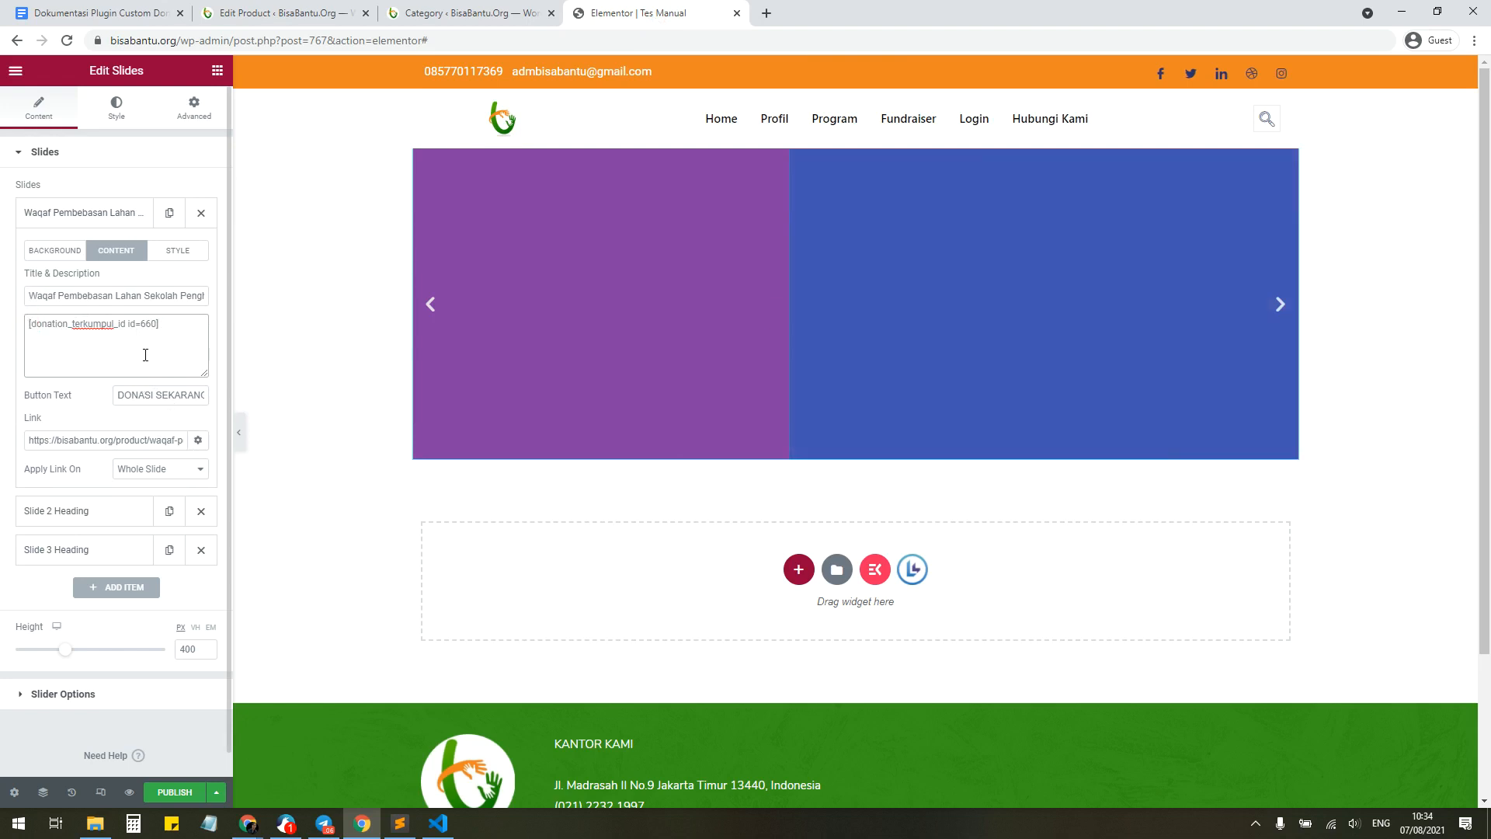
Step: Change the first slide's description to "Terkumpul [donation_terkumpul_id_rp id=660]<br>", followed by a new line
{"action": "type", "text": "Donasi Ter"}
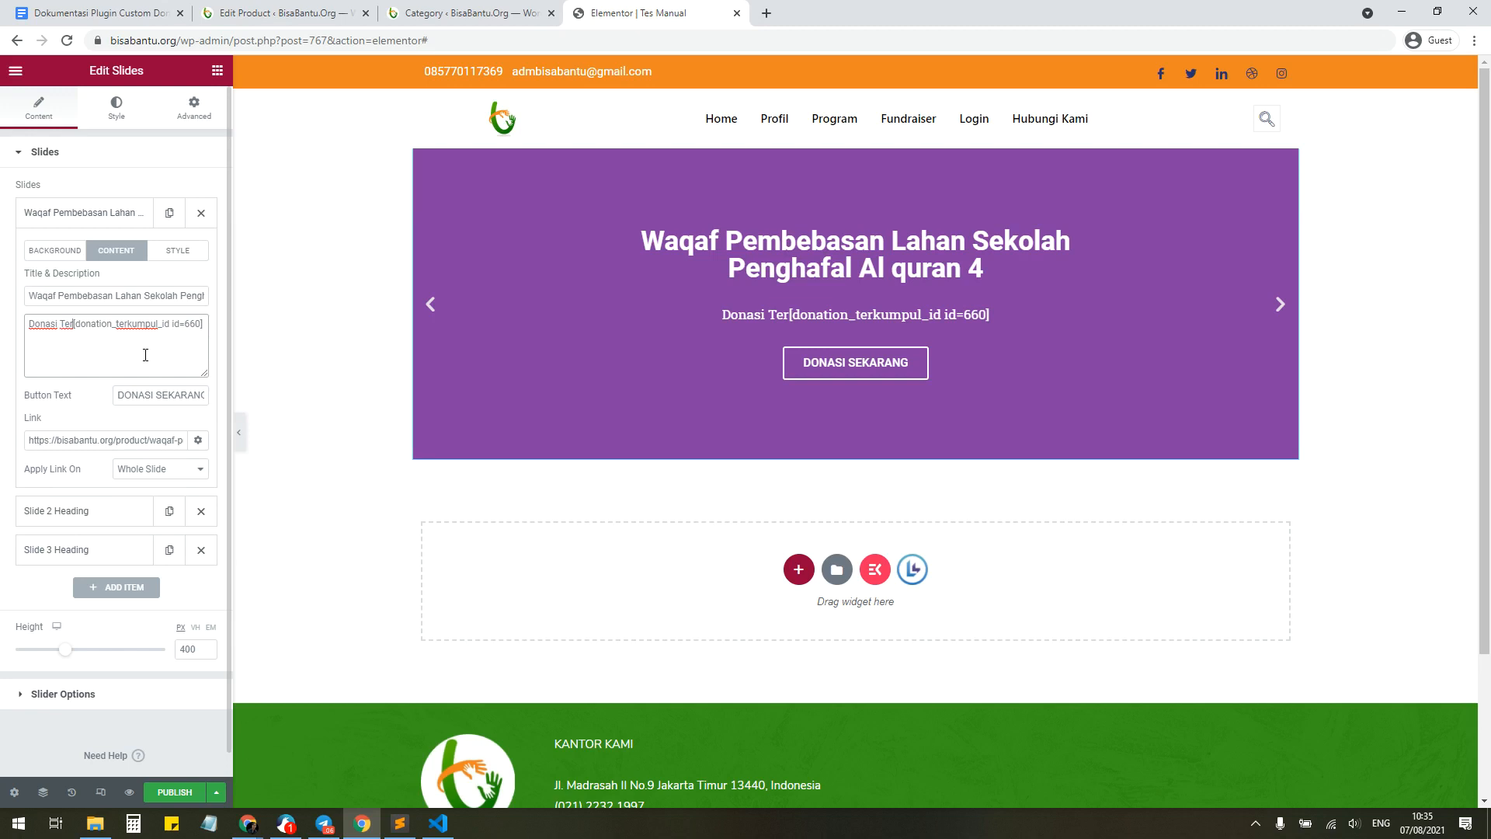
{"action": "key", "text": "ctrl+a"}
{"action": "key", "text": "Left"}
{"action": "key", "text": "ctrl+shift+Right"}
{"action": "key", "text": "ctrl+shift+Right"}
{"action": "type", "text": "Terkumpul"}
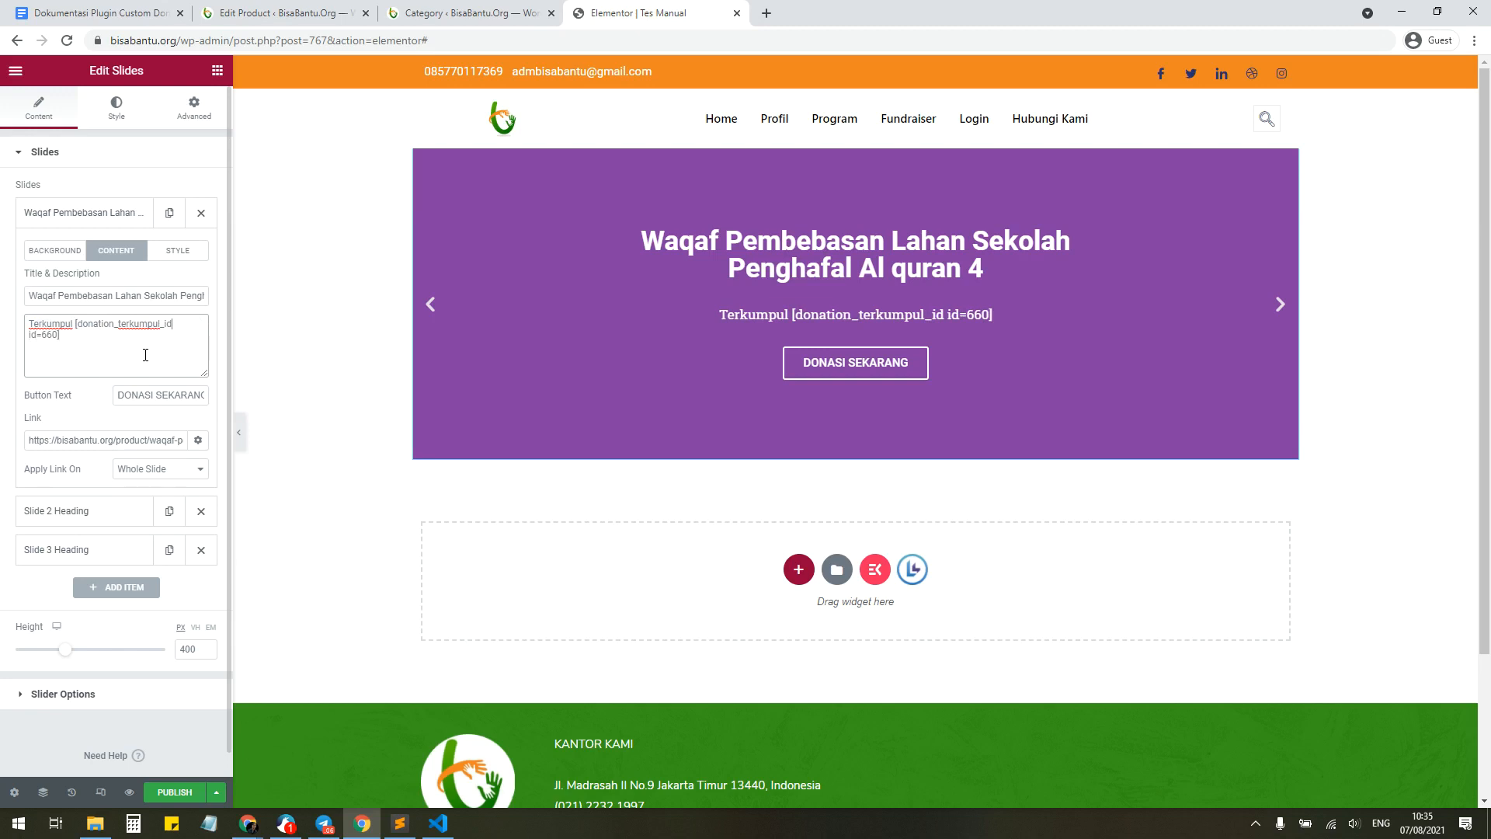
{"action": "type", "text": " rp"}
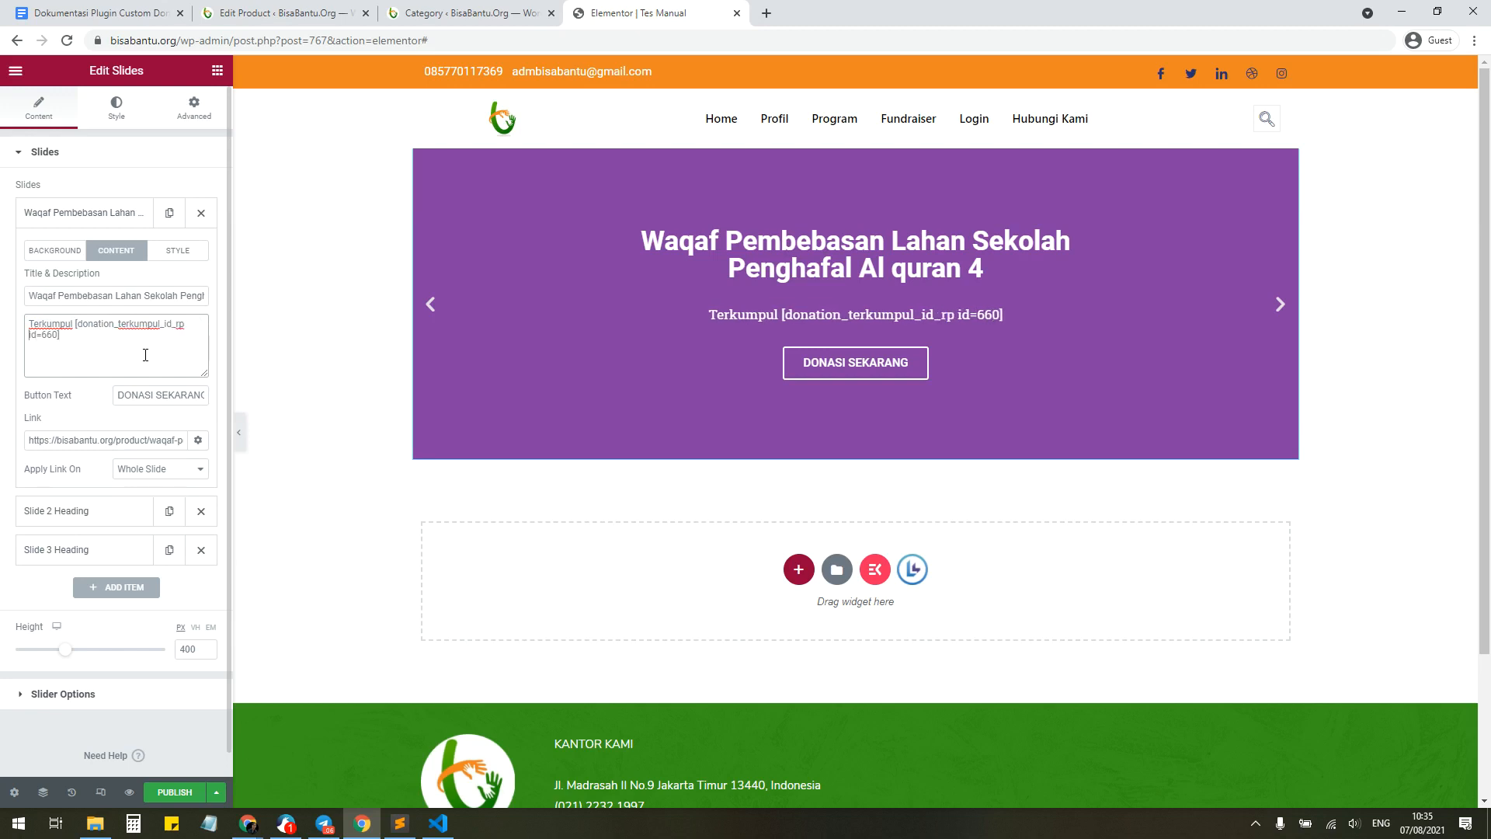
{"action": "type", "text": "<br>"}
Step: Add the line "Dari [donation_target_id_rp id=660]" to the slide description, copying the rupiah target shortcode from the documentation
{"action": "left_click", "coordinate": [93, 13]}
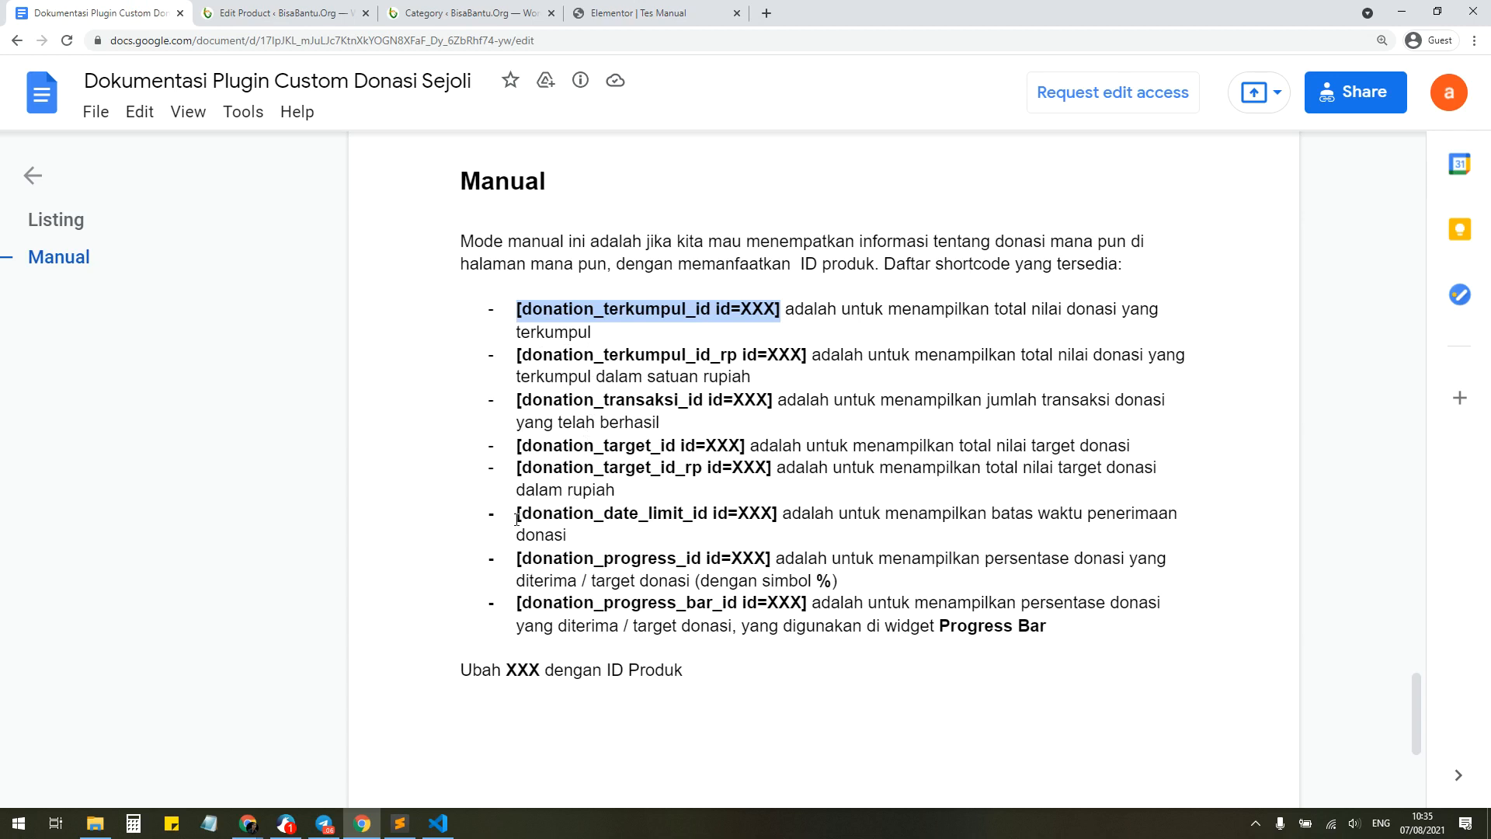
{"action": "left_click_drag", "start_coordinate": [516, 519], "coordinate": [778, 515]}
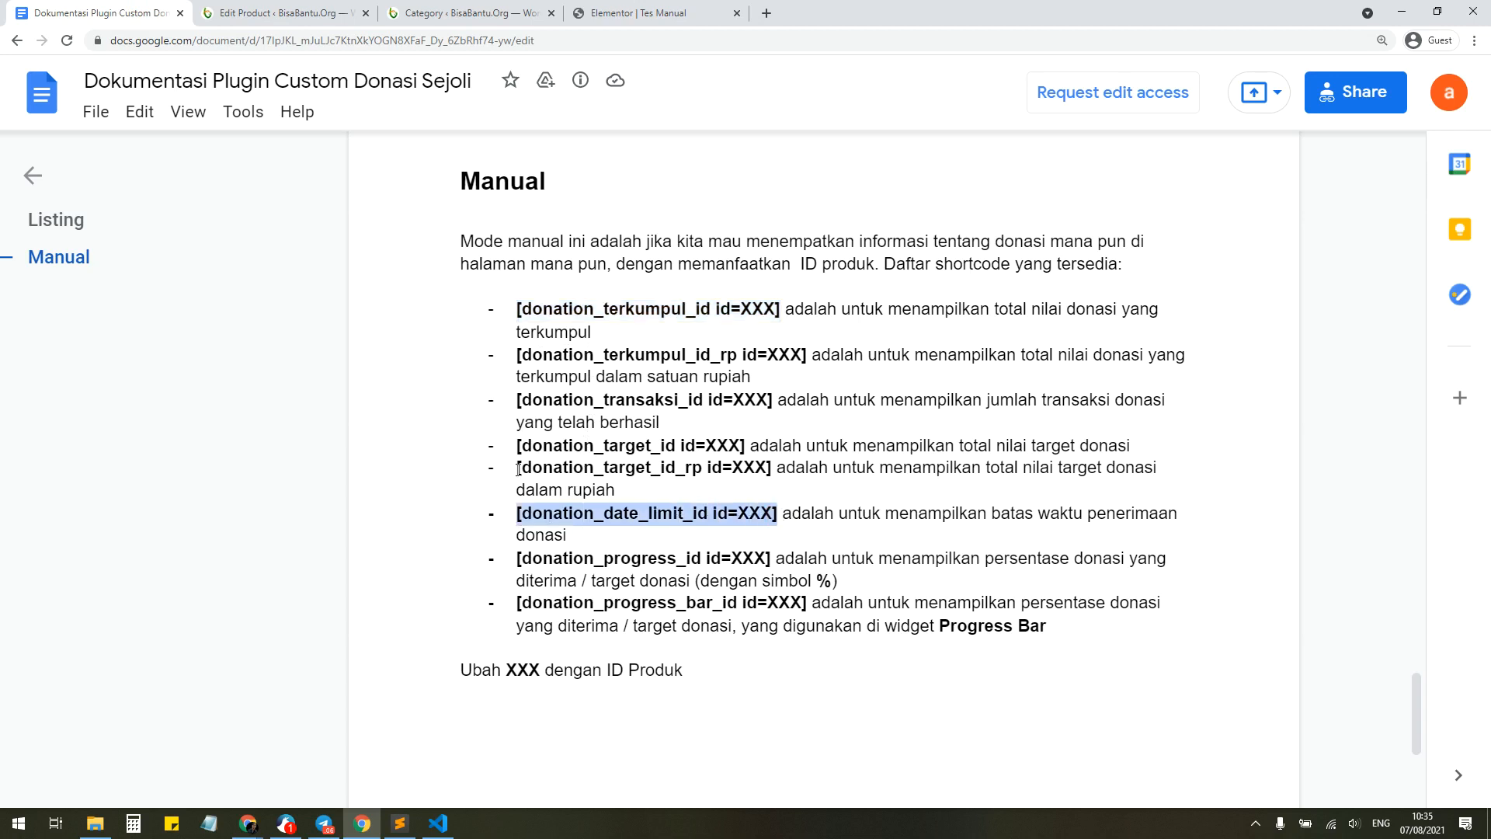
{"action": "left_click_drag", "start_coordinate": [518, 470], "coordinate": [781, 471]}
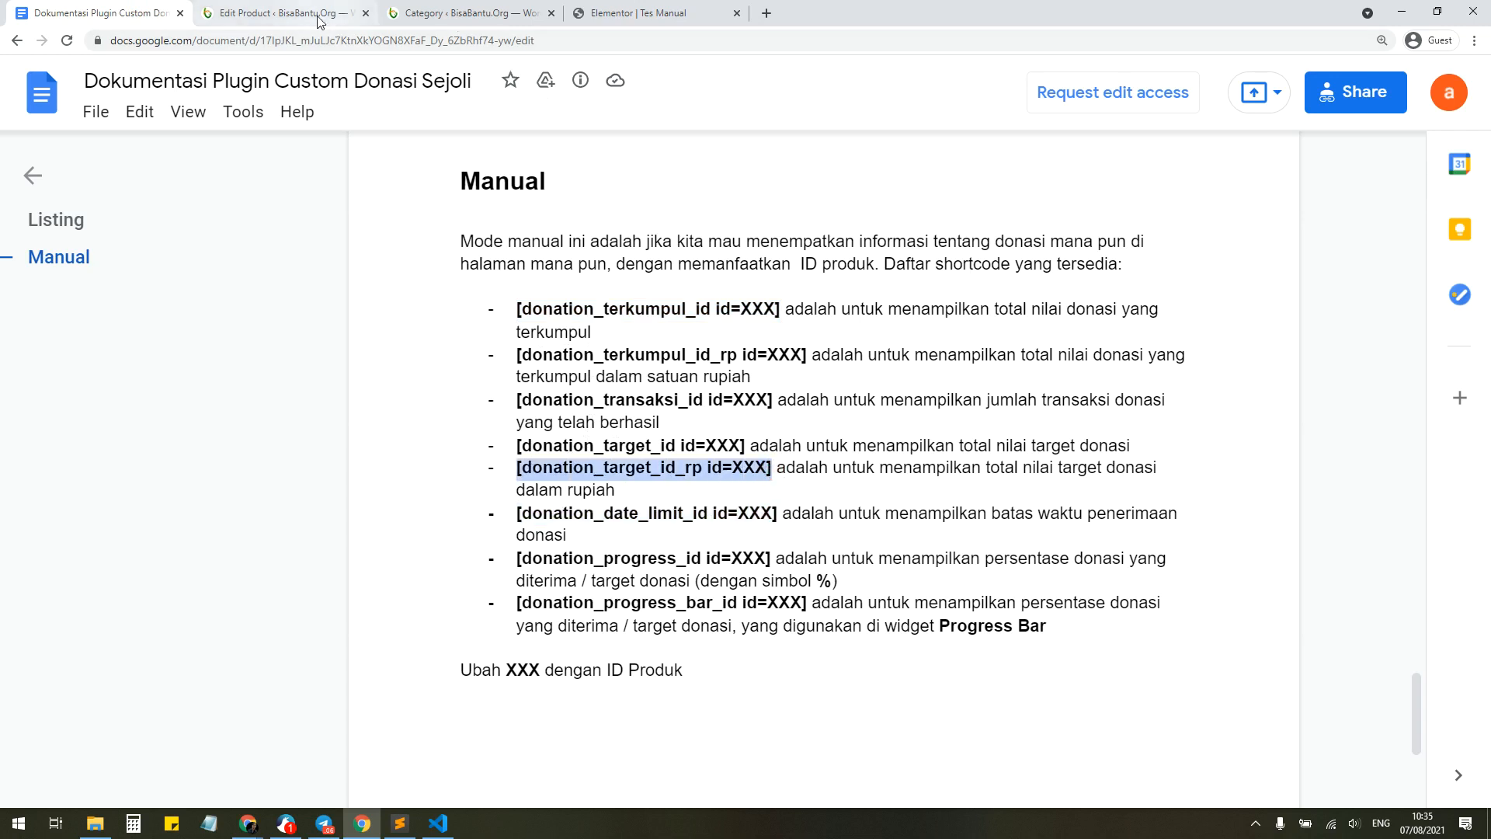
{"action": "left_click", "coordinate": [578, 14]}
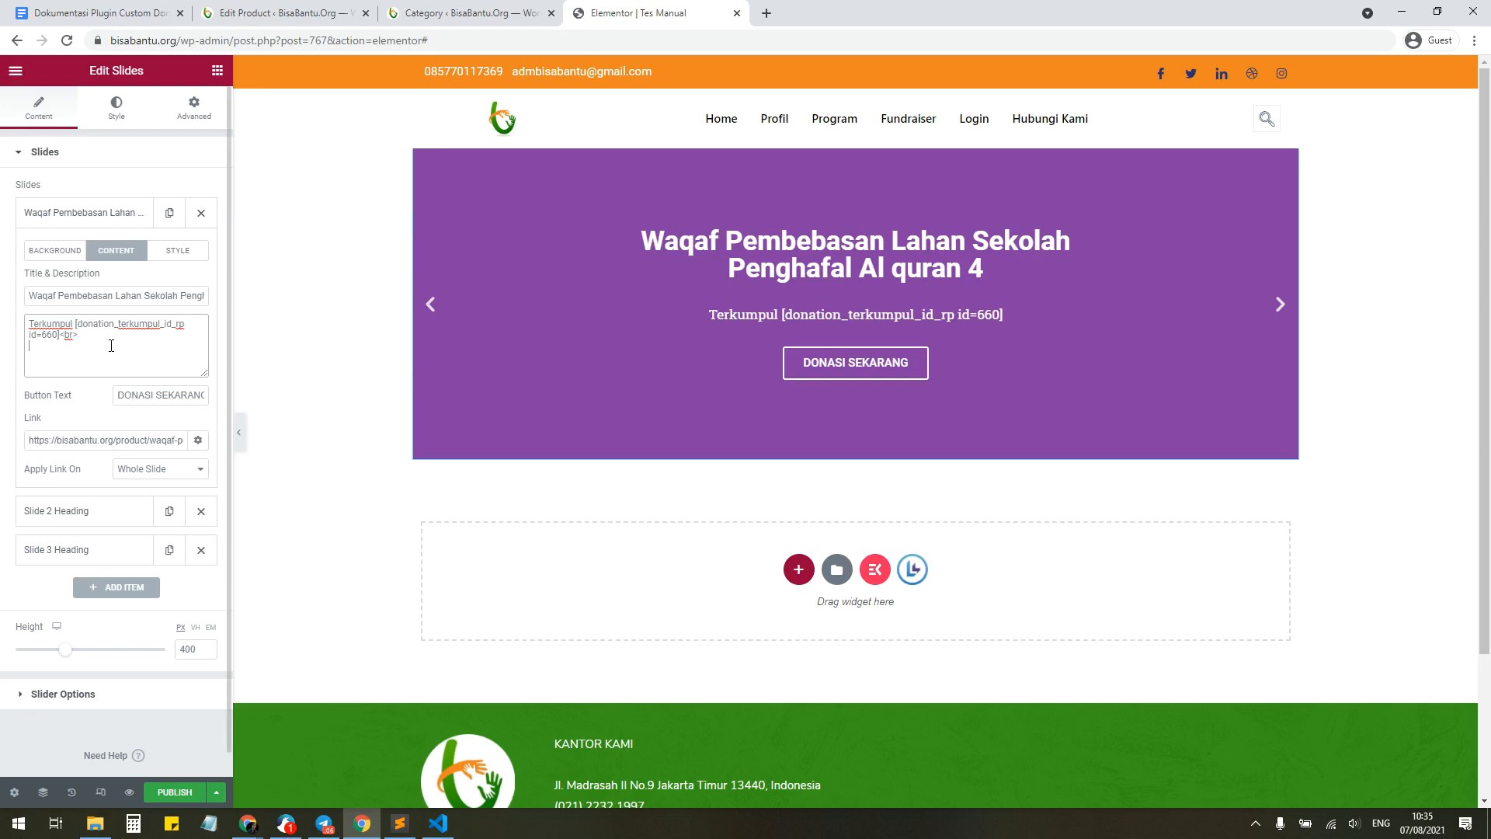
{"action": "type", "text": "Dari"}
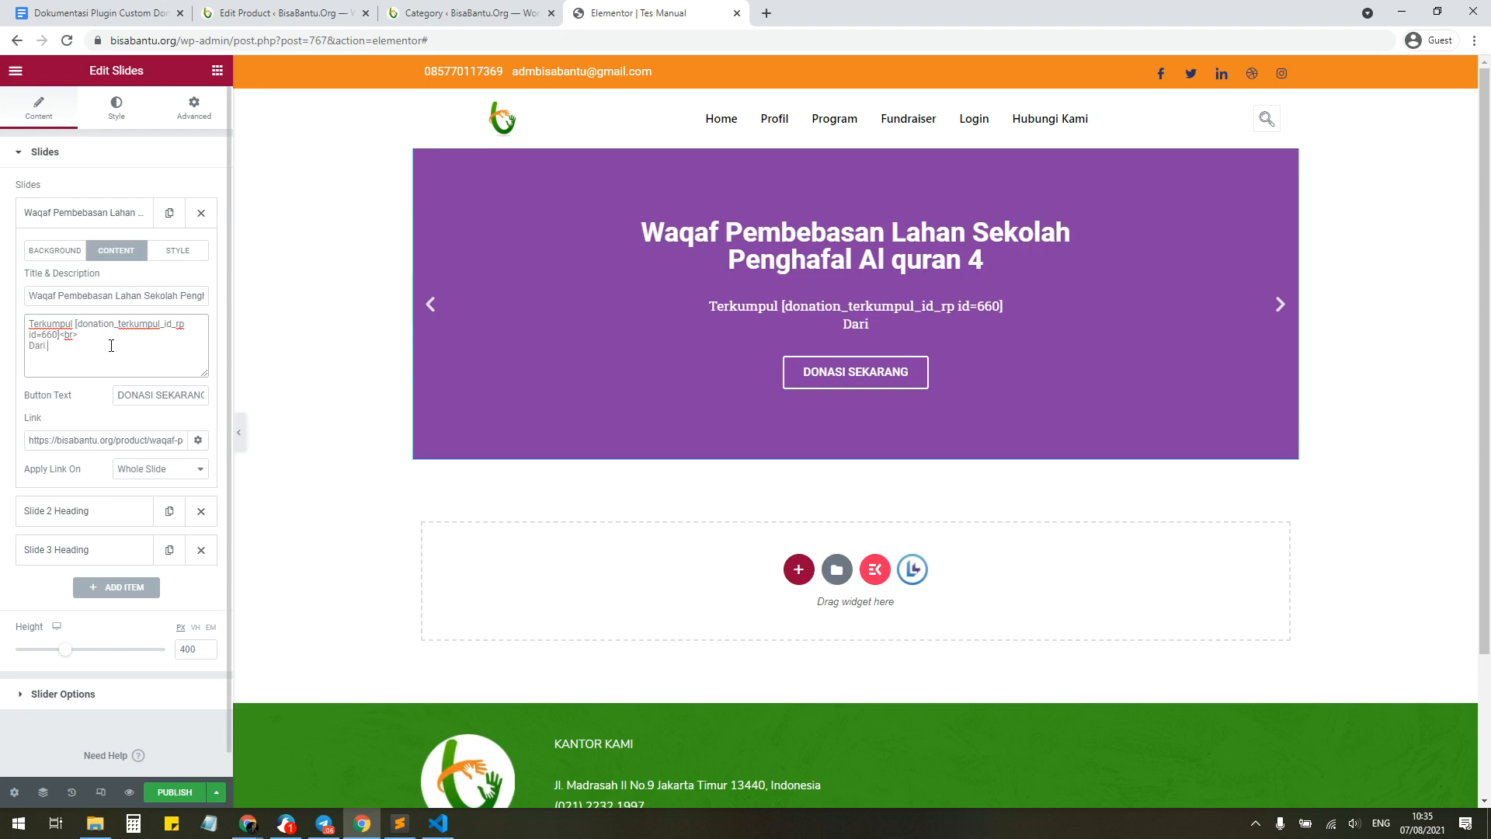
{"action": "key", "text": "ctrl+v"}
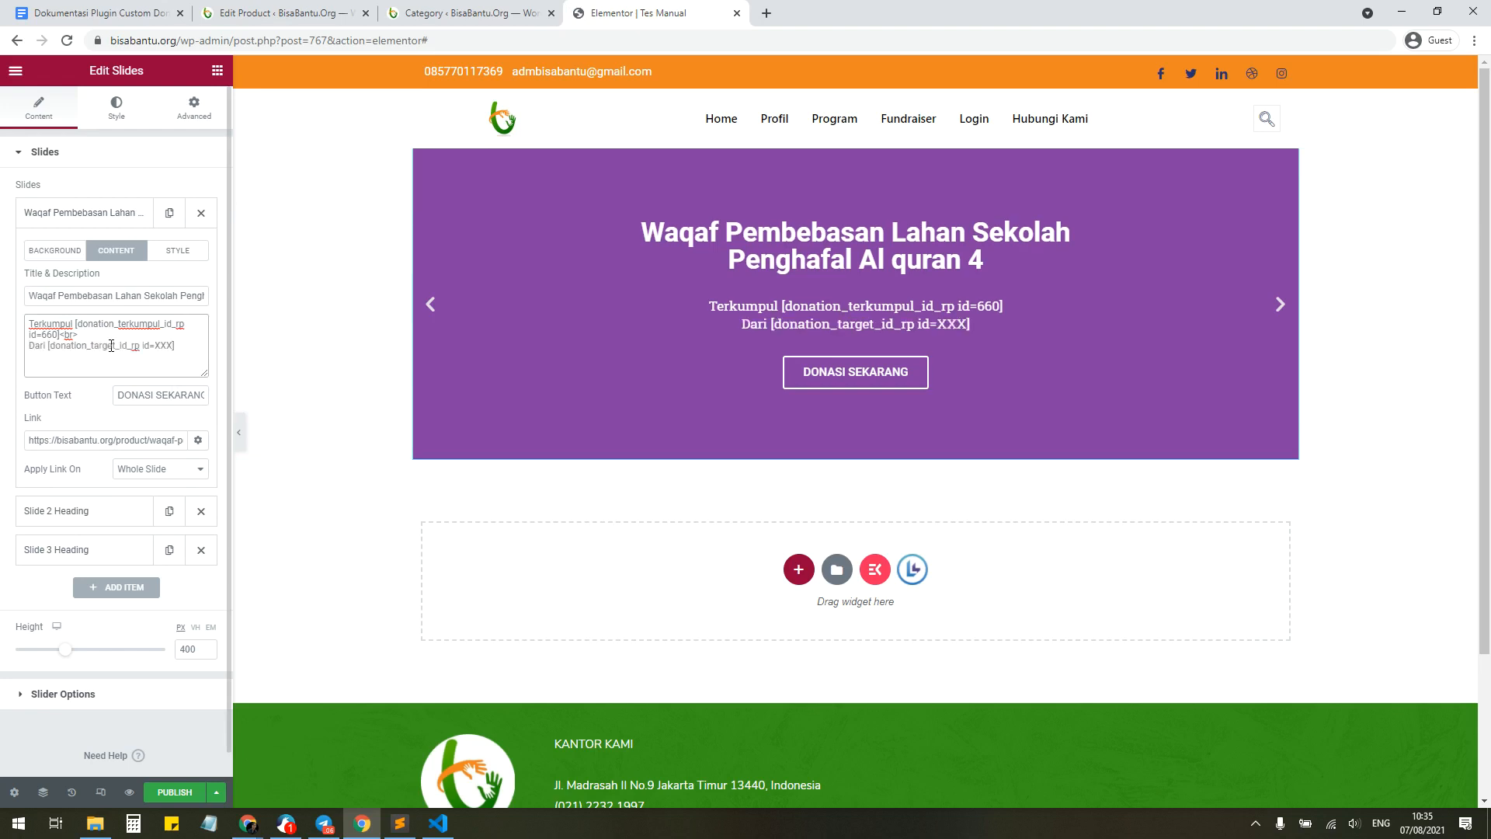
{"action": "type", "text": "660]"}
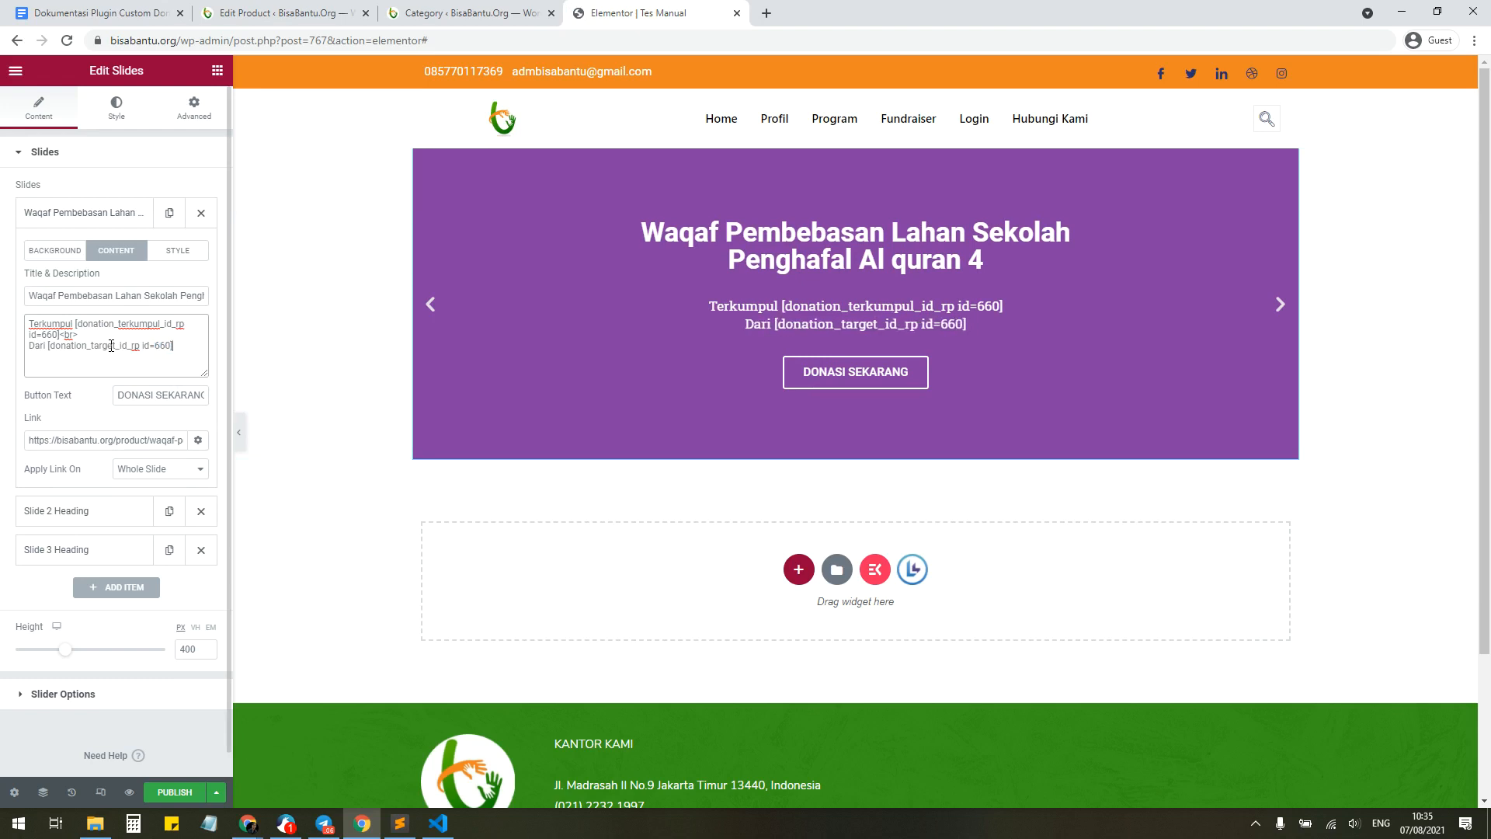
Step: Append "Hingga [donation_date_limit_id id=660]" to the slide description, copying the date limit shortcode from the documentation
{"action": "type", "text": " Hingga"}
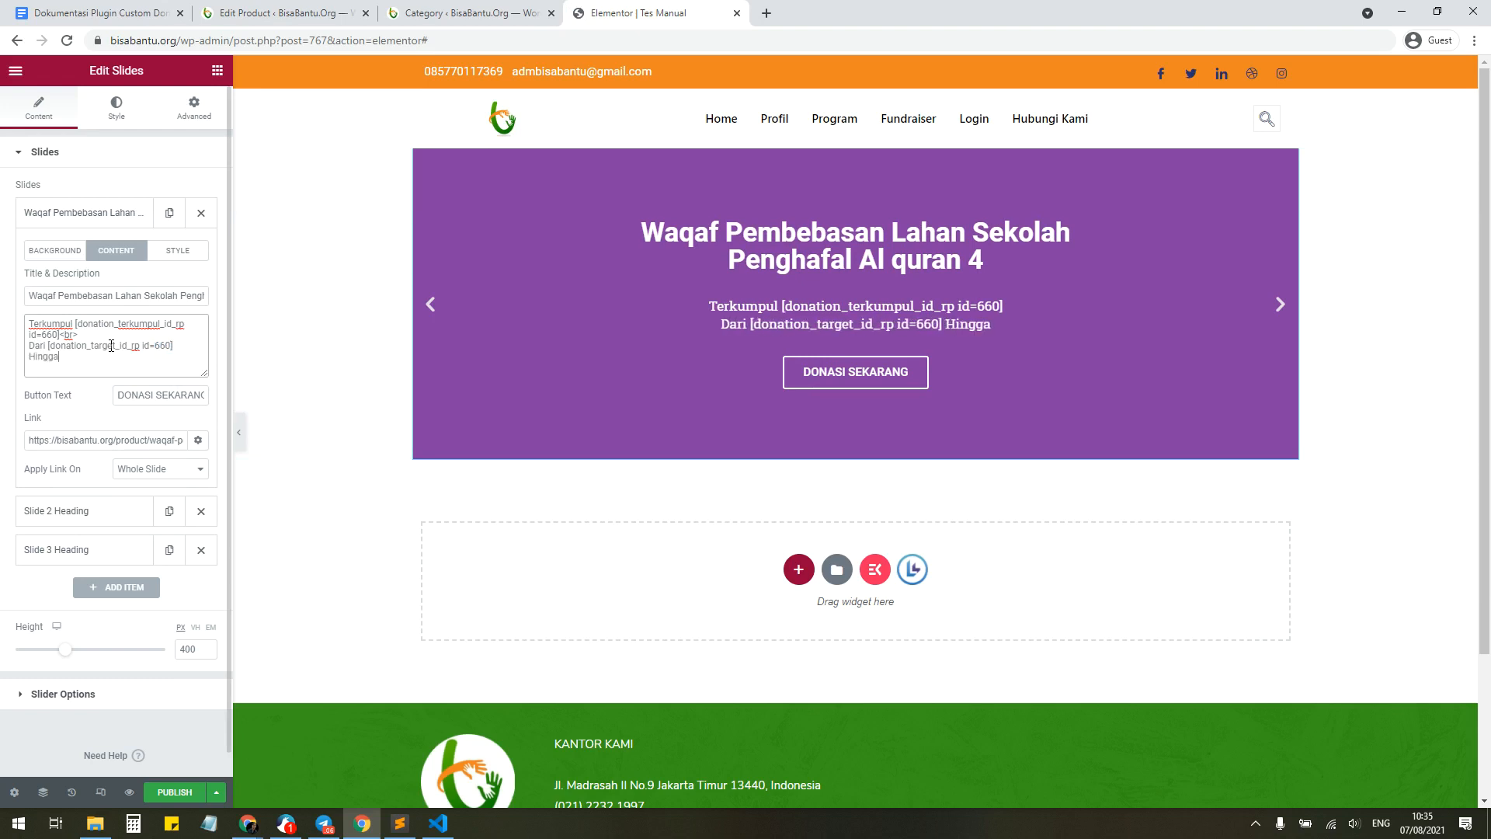
{"action": "left_click", "coordinate": [94, 11]}
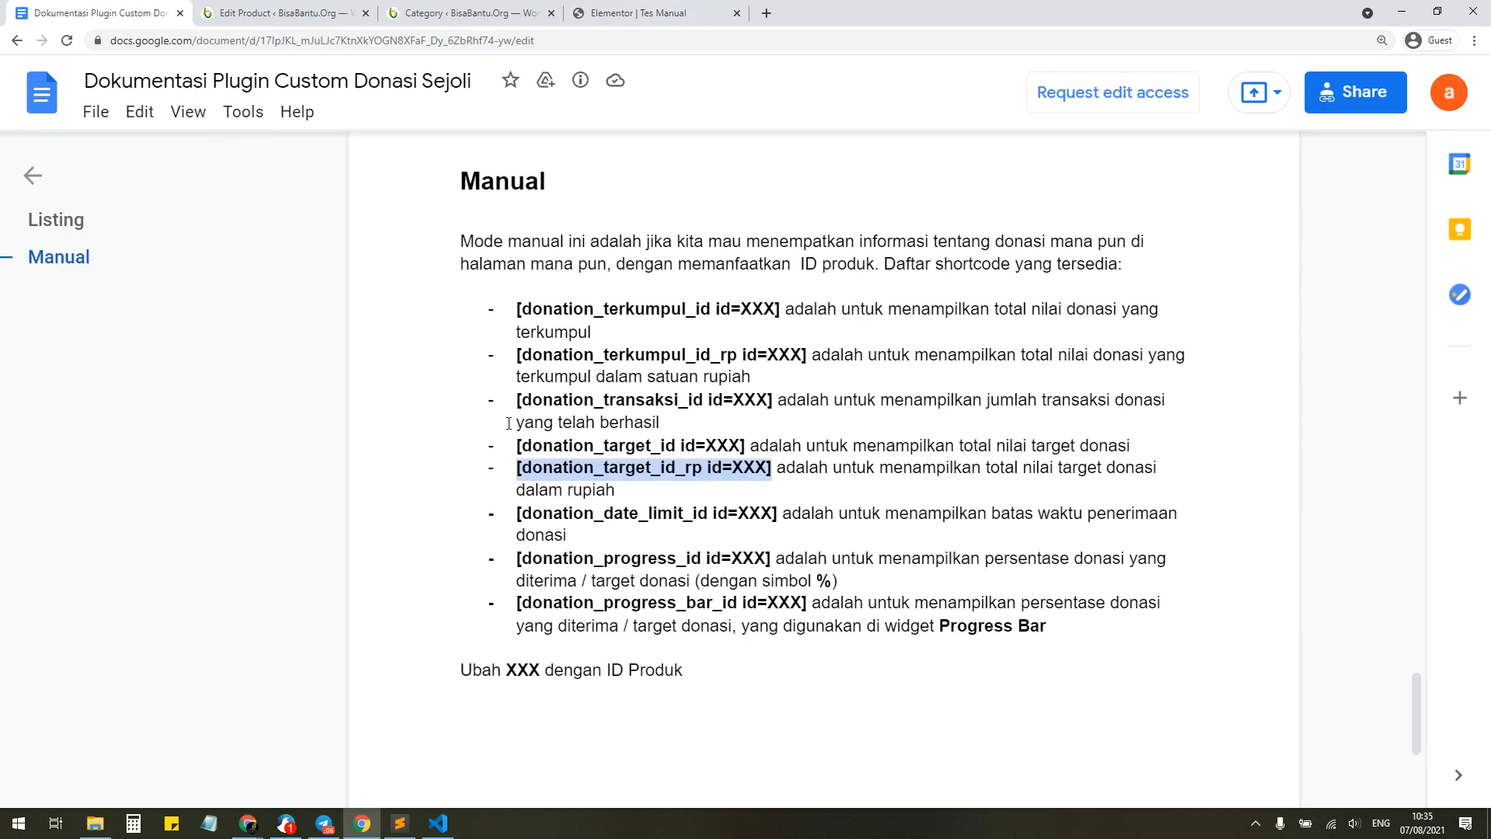
{"action": "left_click_drag", "start_coordinate": [516, 513], "coordinate": [777, 514]}
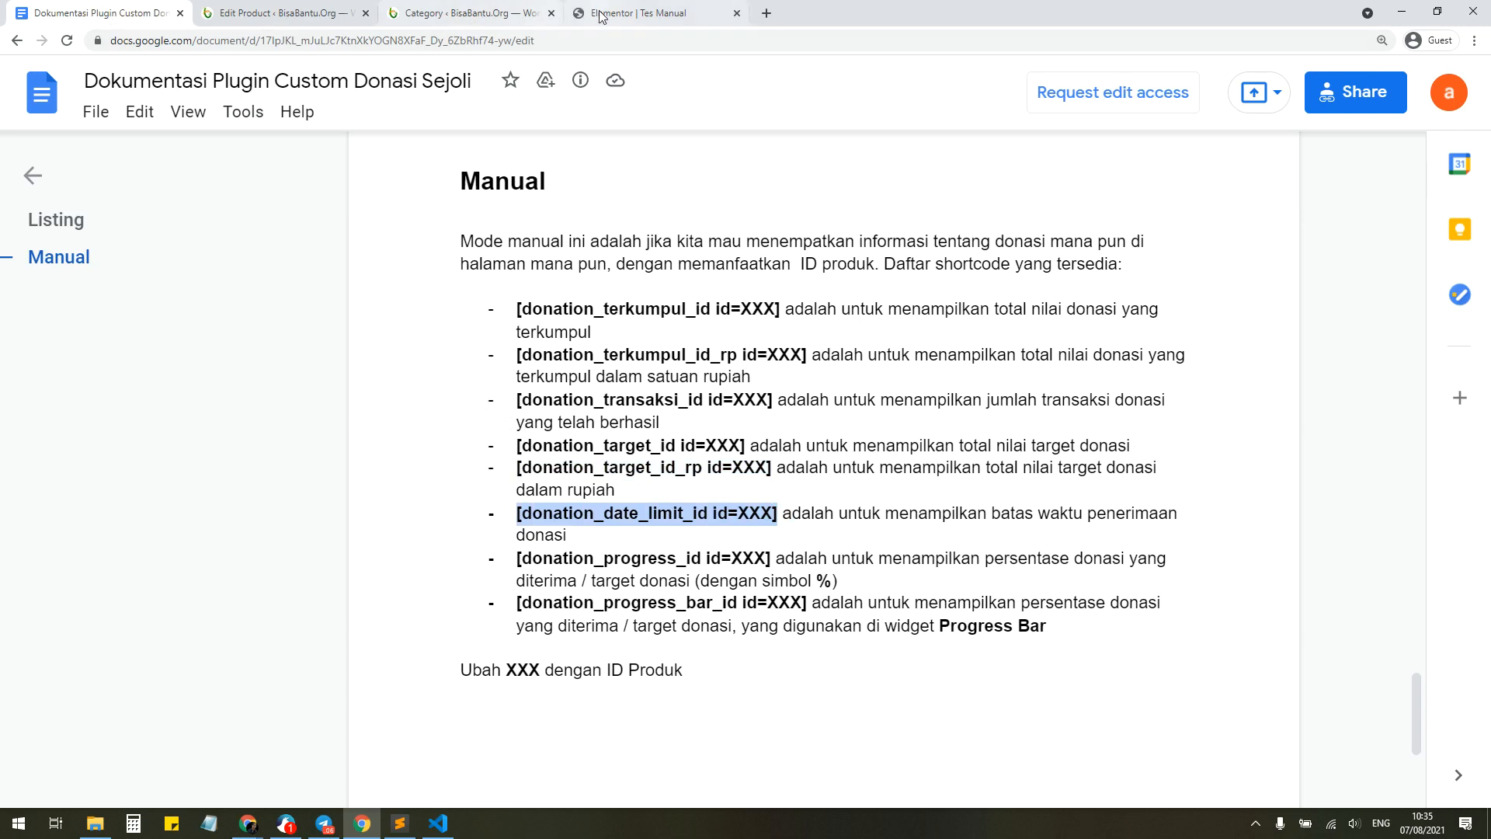
{"action": "left_click", "coordinate": [636, 13]}
{"action": "key", "text": "ctrl+v"}
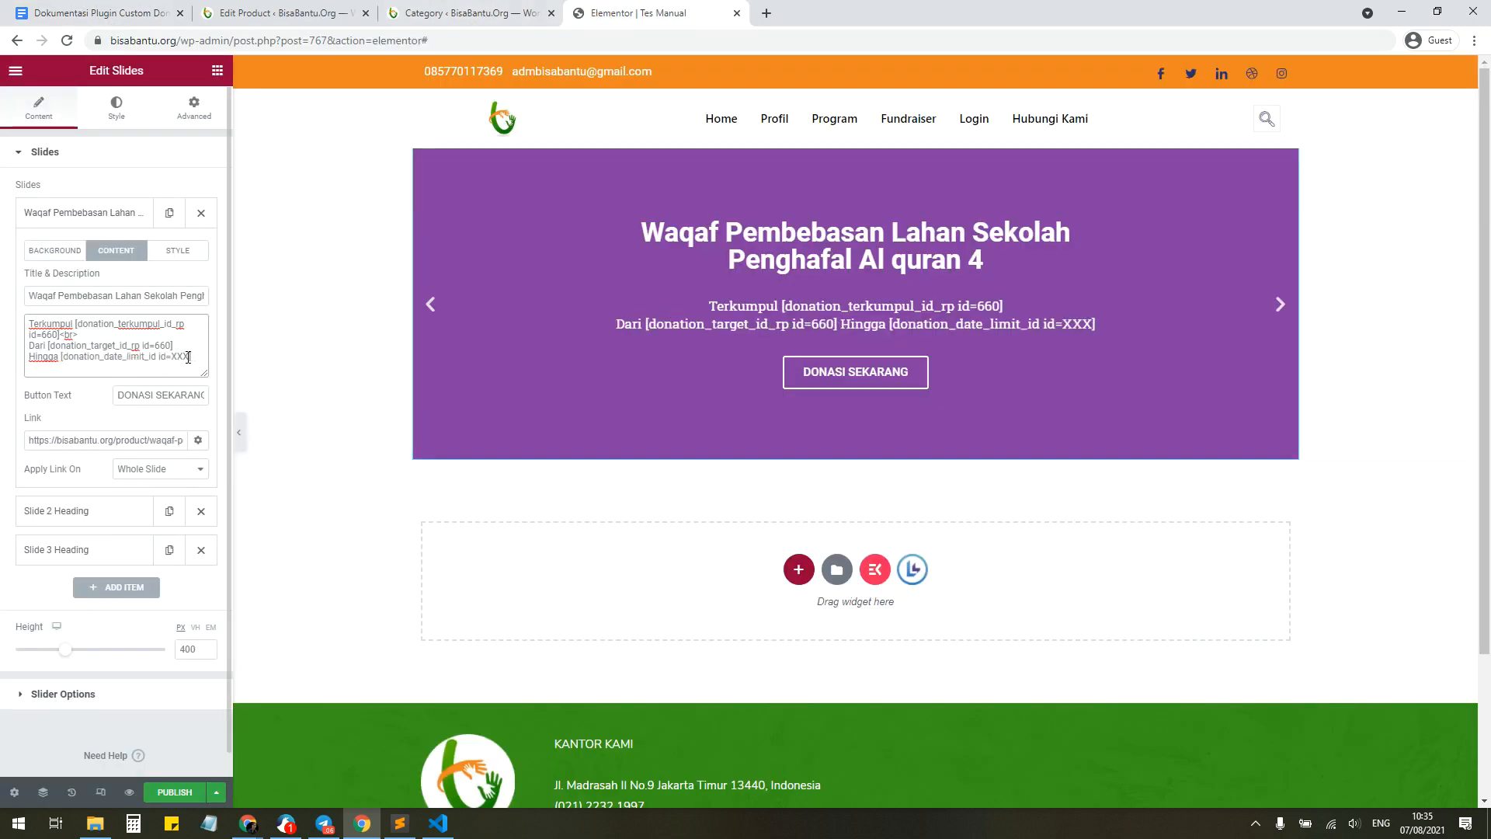
{"action": "double_click", "coordinate": [188, 358]}
{"action": "type", "text": "660"}
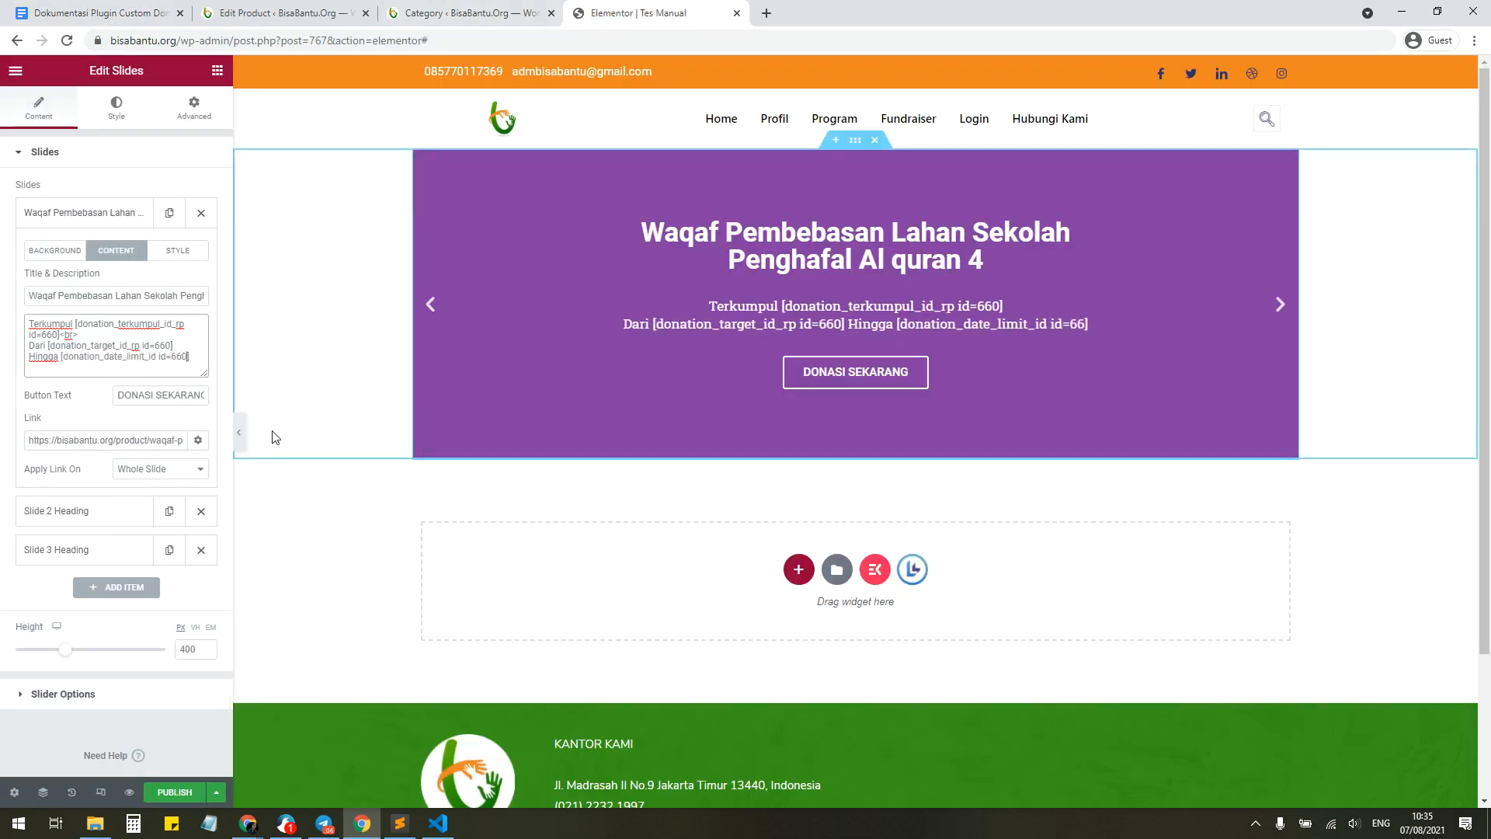
Step: Insert a <br> line break before "Hingga" in the slide description and publish the page
{"action": "left_click", "coordinate": [131, 14]}
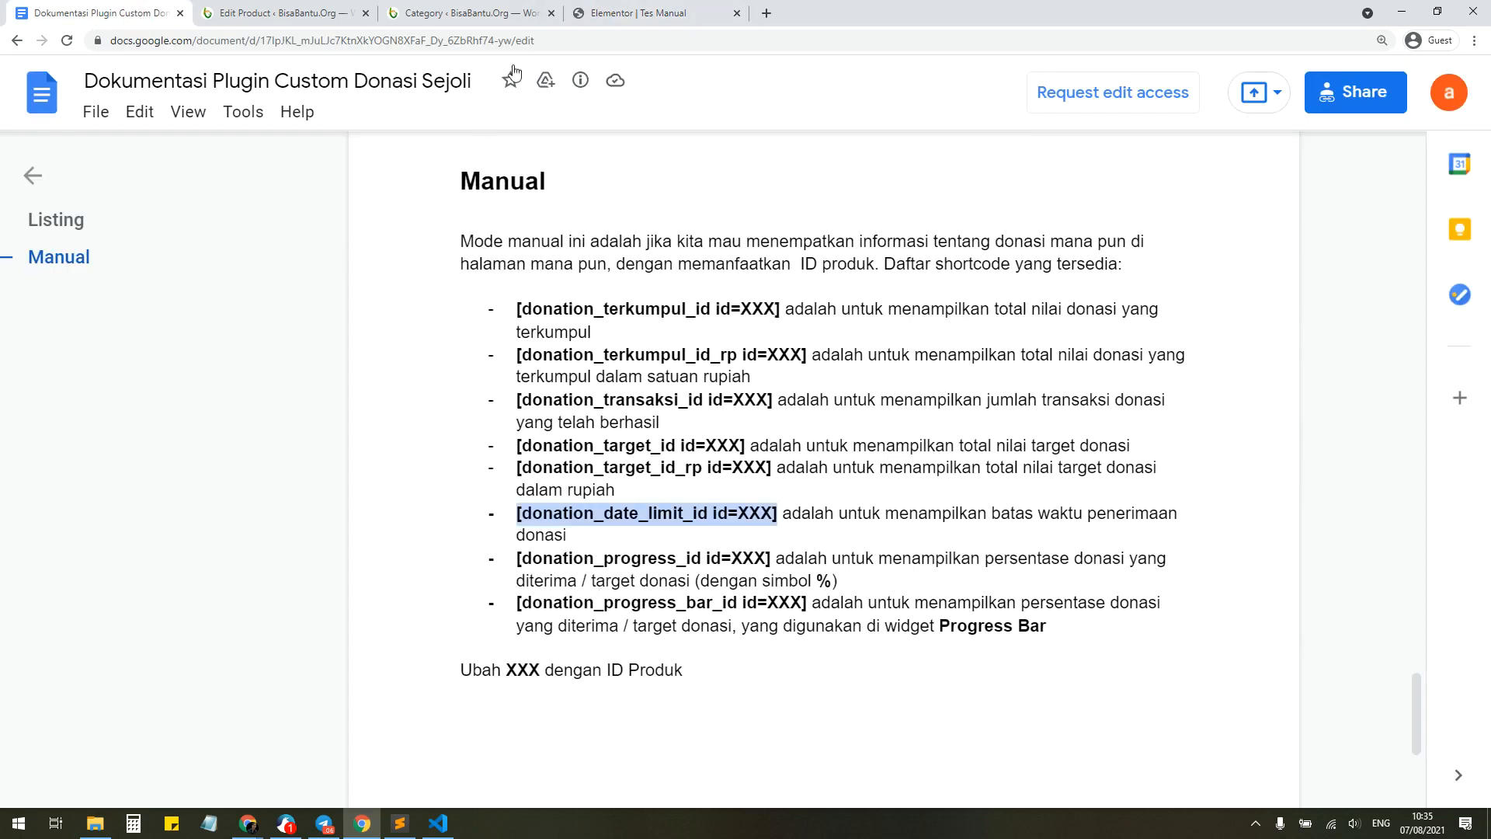
{"action": "left_click", "coordinate": [637, 13]}
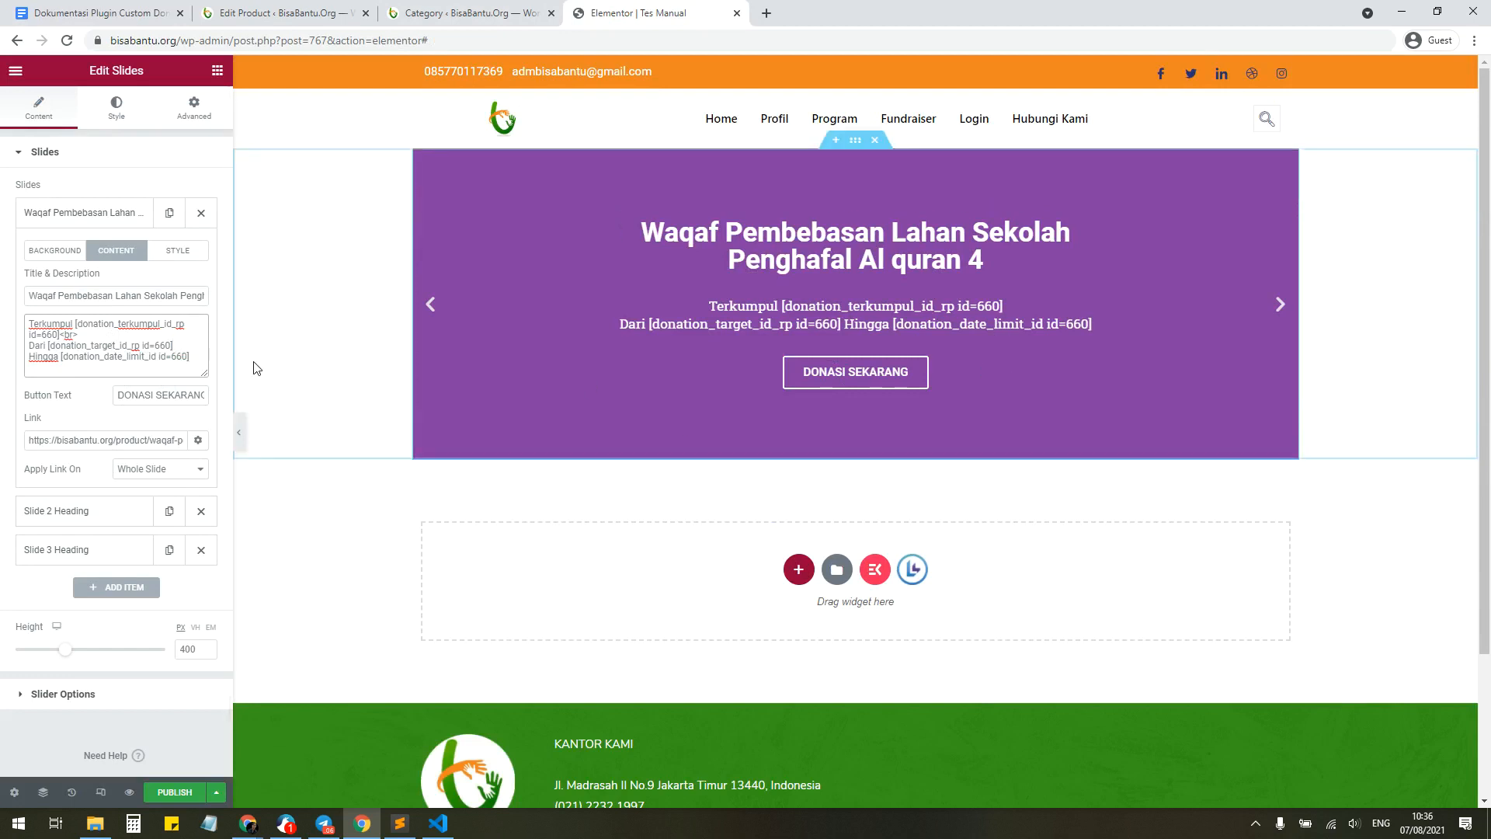
{"action": "type", "text": "<br>"}
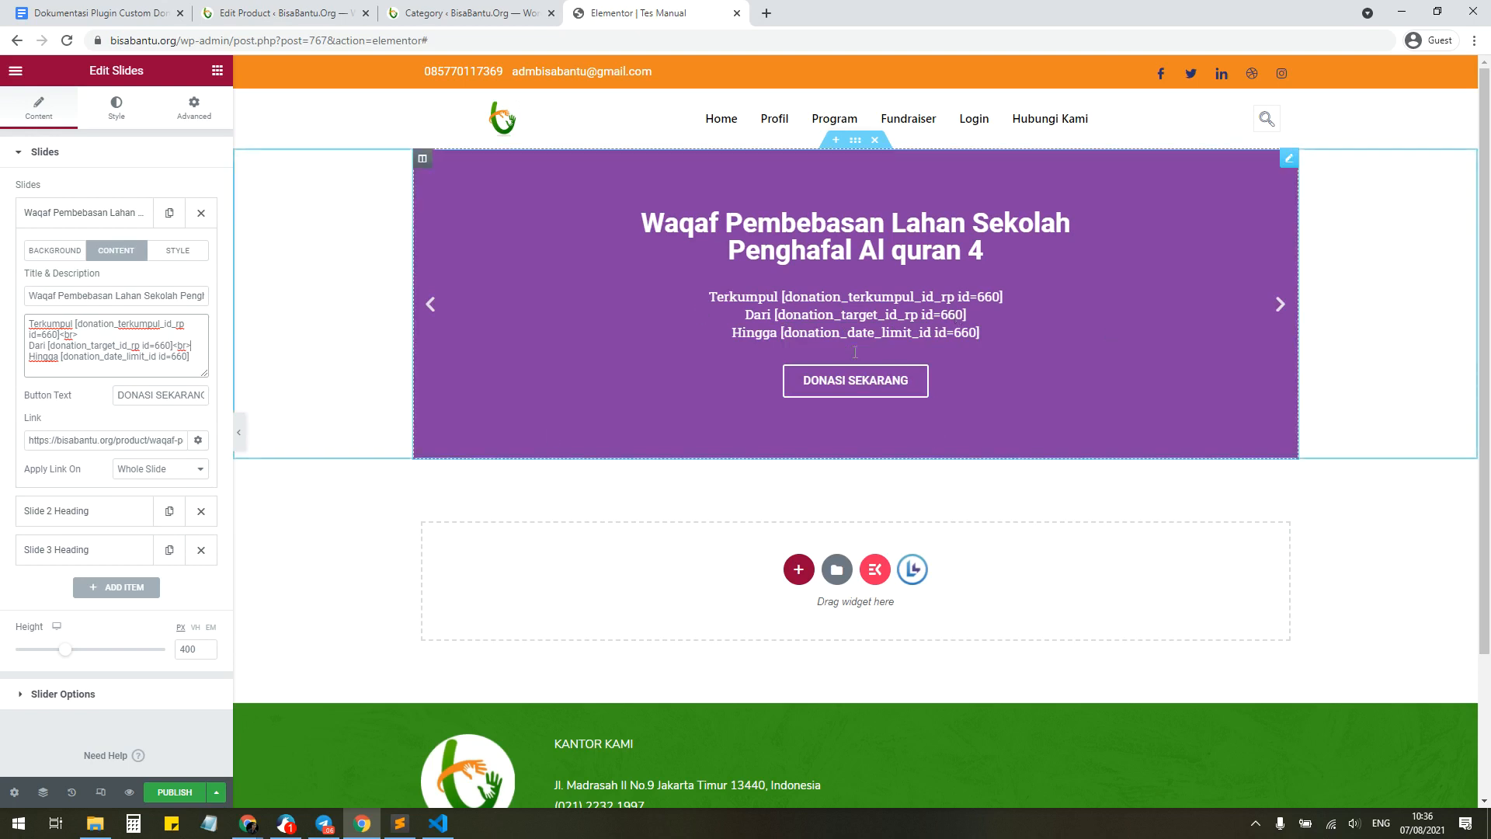
{"action": "left_click", "coordinate": [177, 794]}
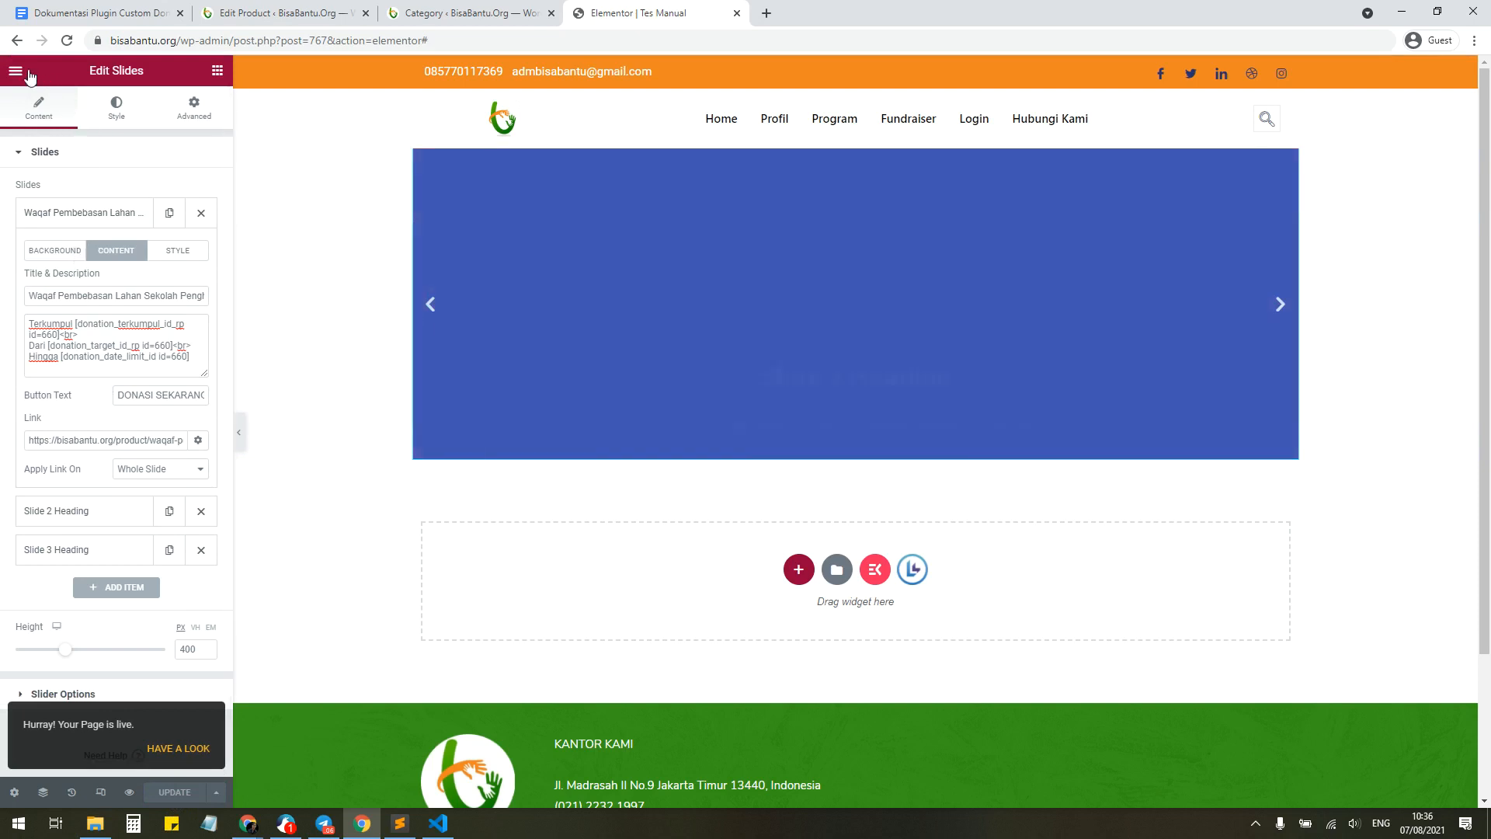
Step: Set the first slide's background image to Screenshot_178 from the media library, after checking the product's featured image
{"action": "left_click", "coordinate": [180, 251]}
{"action": "left_click", "coordinate": [66, 251]}
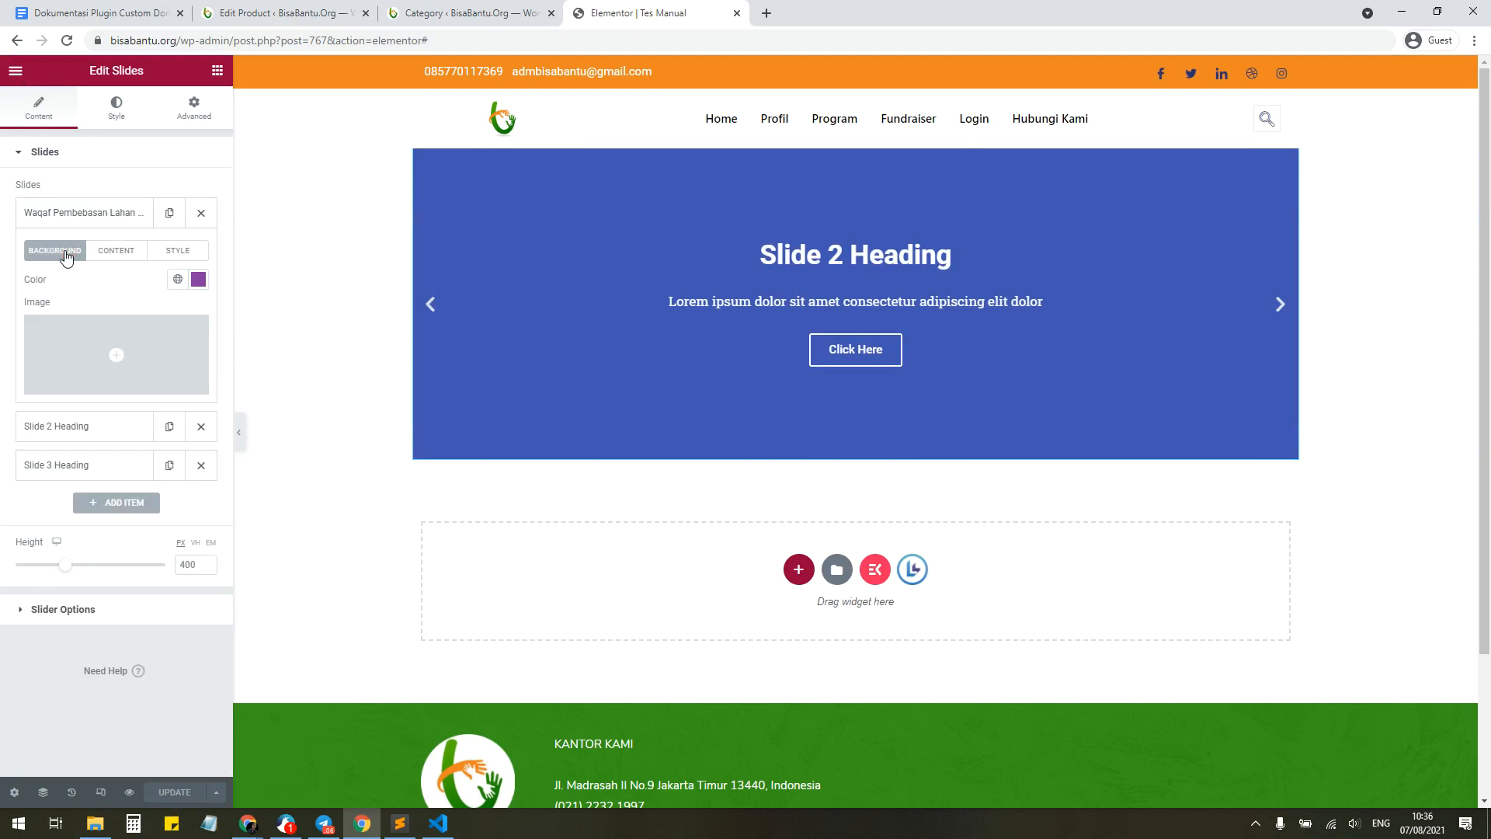
{"action": "left_click", "coordinate": [124, 354]}
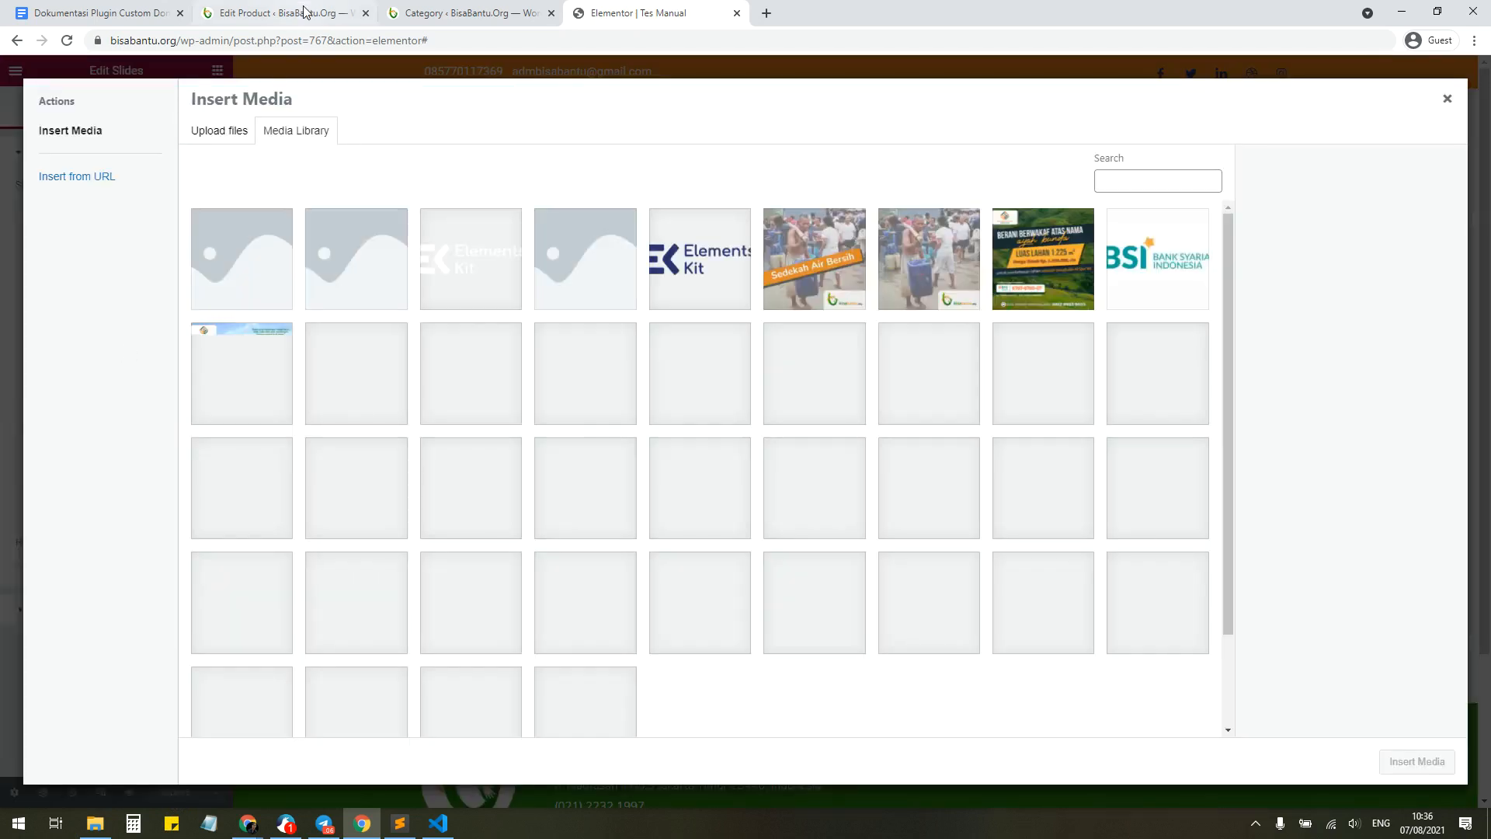
{"action": "left_click", "coordinate": [288, 13]}
{"action": "scroll", "coordinate": [1333, 581], "scroll_direction": "down", "scroll_amount": 6}
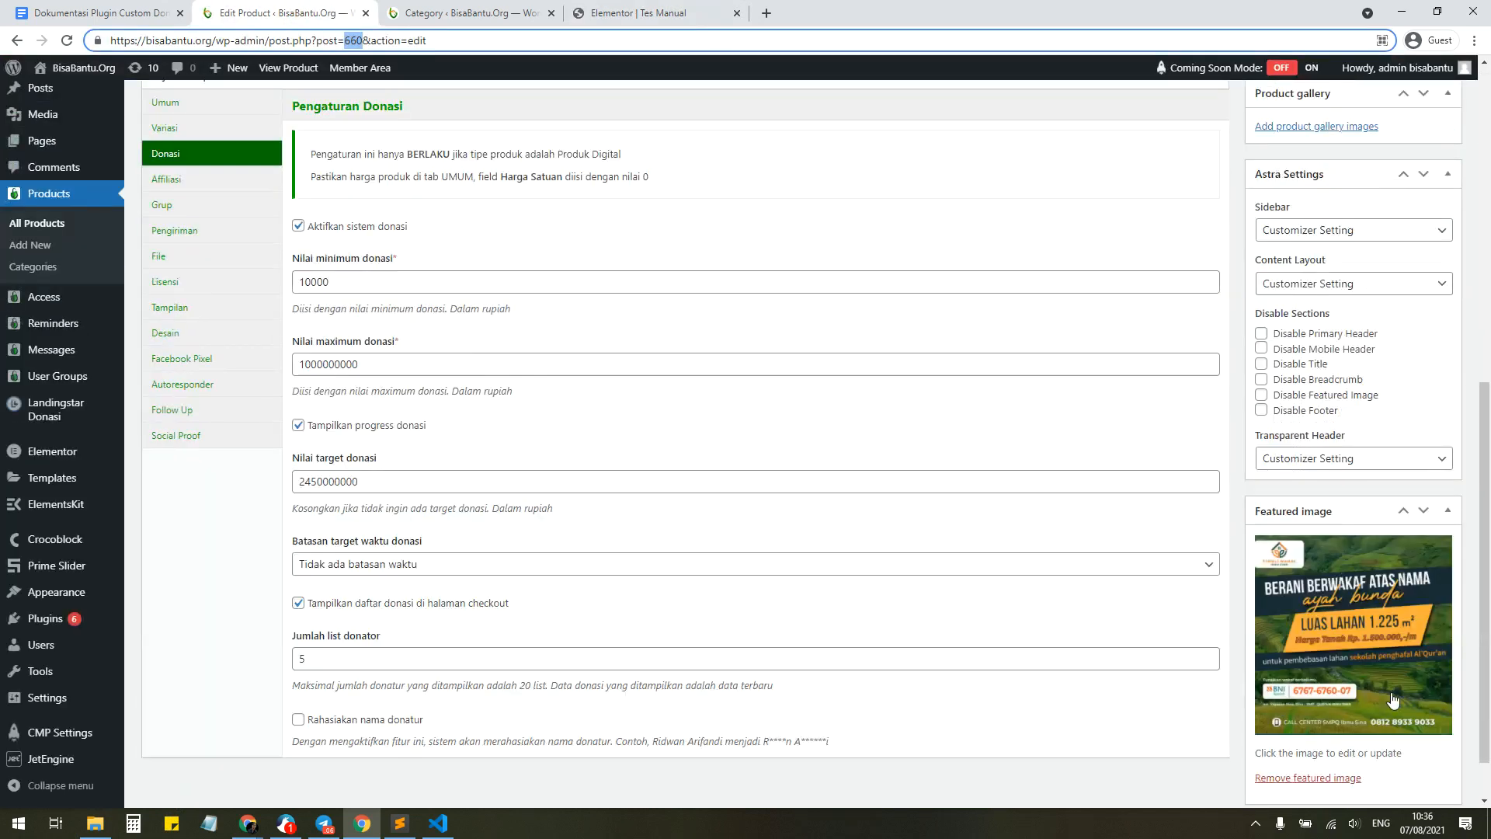
{"action": "left_click", "coordinate": [450, 14]}
{"action": "left_click", "coordinate": [610, 13]}
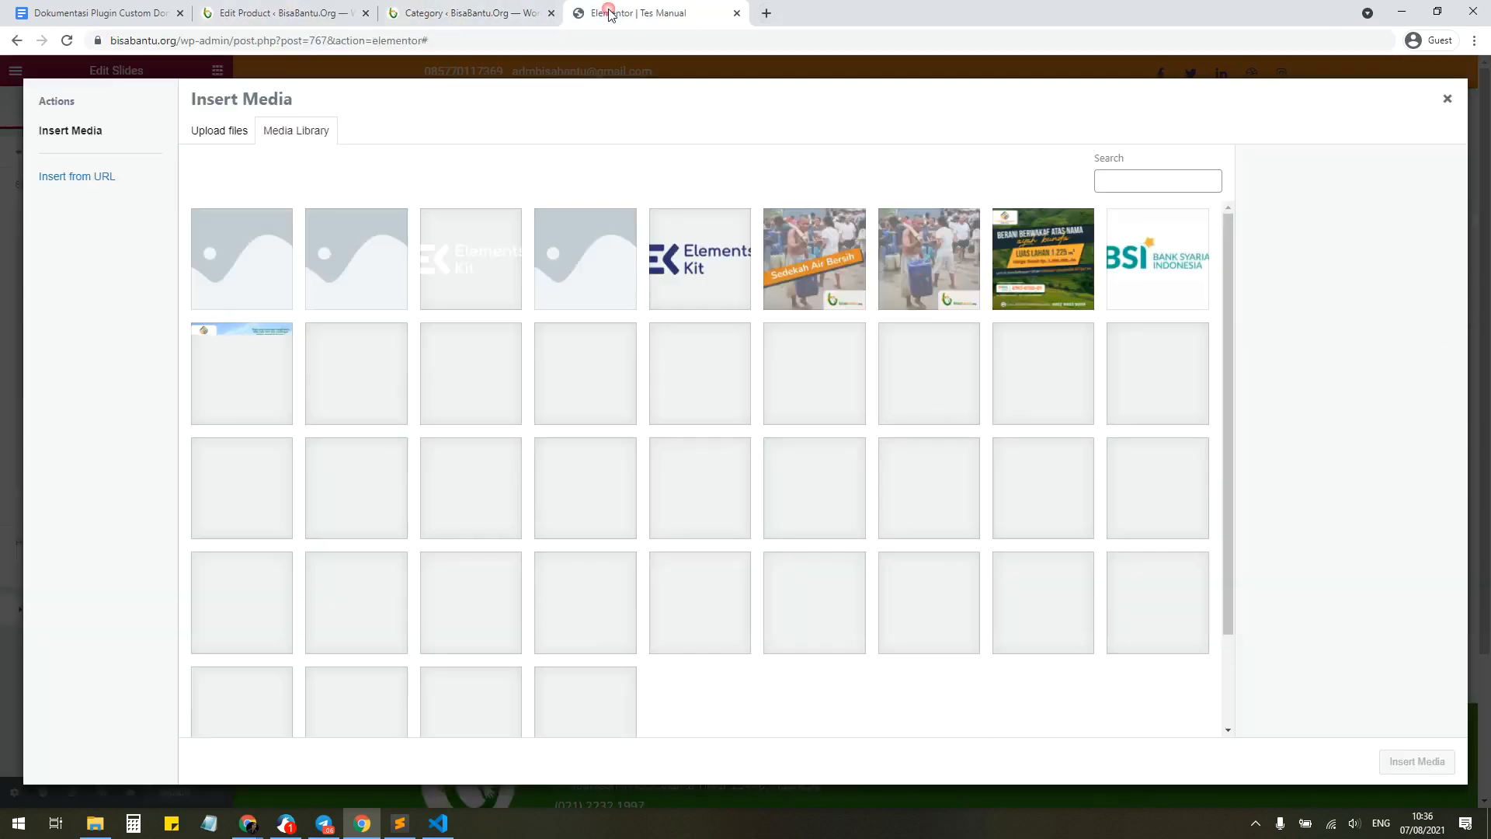
{"action": "left_click", "coordinate": [1025, 245]}
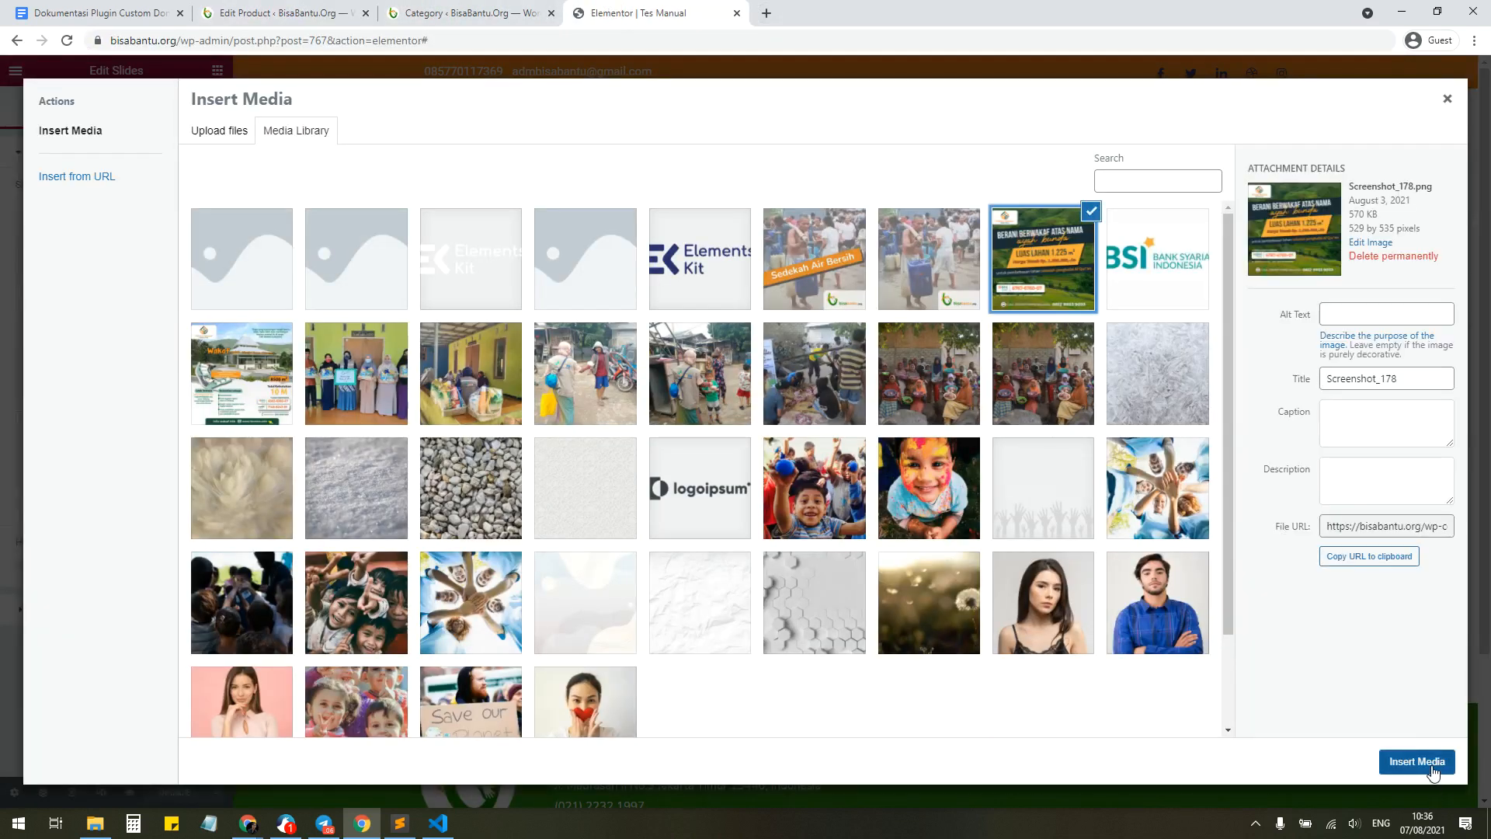
{"action": "left_click", "coordinate": [1433, 771]}
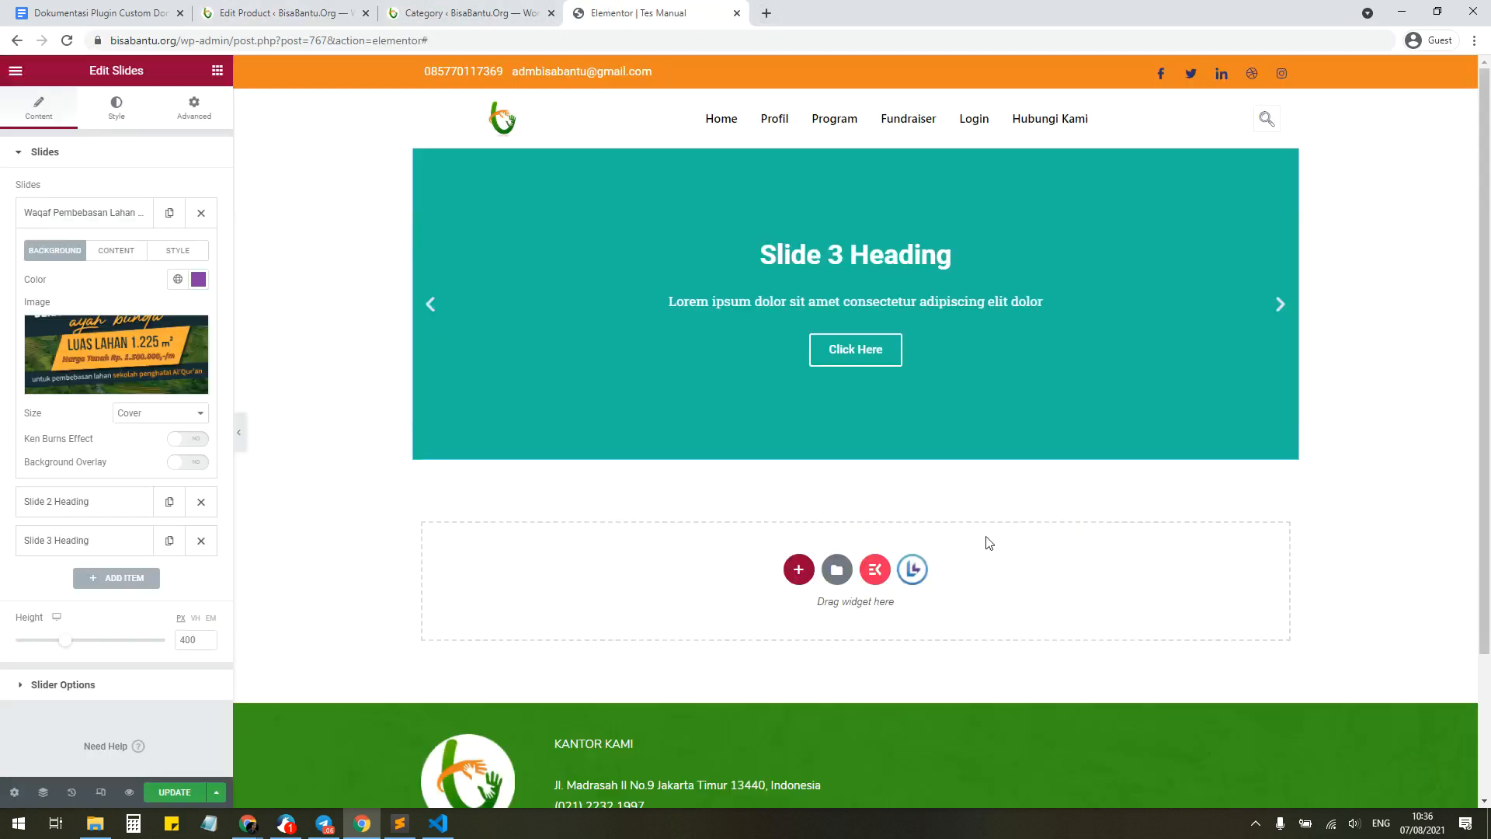
Step: Enable the first slide's background overlay with a semi-transparent near-black color and update the page
{"action": "left_click", "coordinate": [1282, 310]}
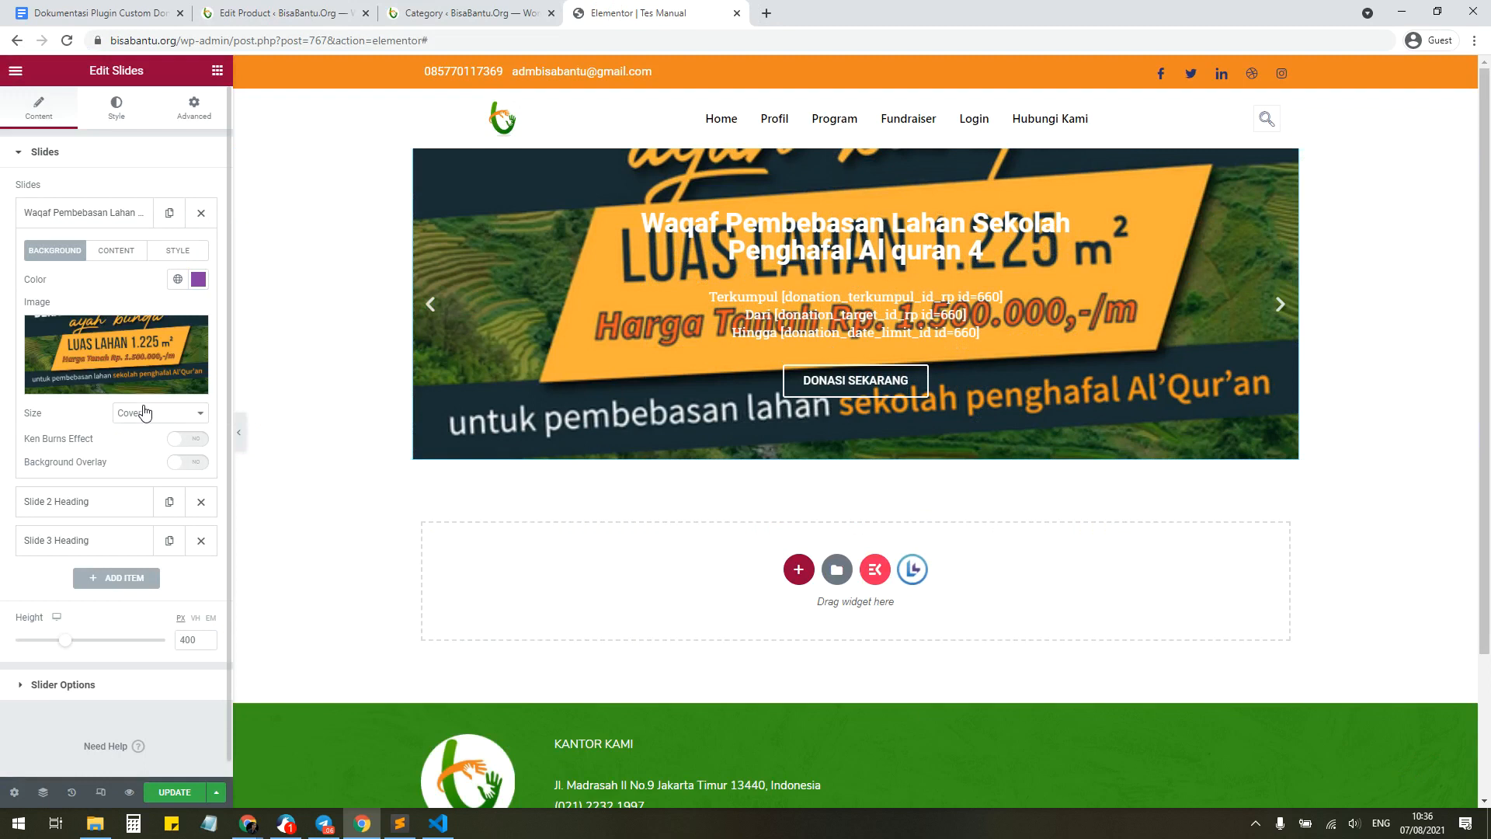
{"action": "left_click", "coordinate": [186, 462]}
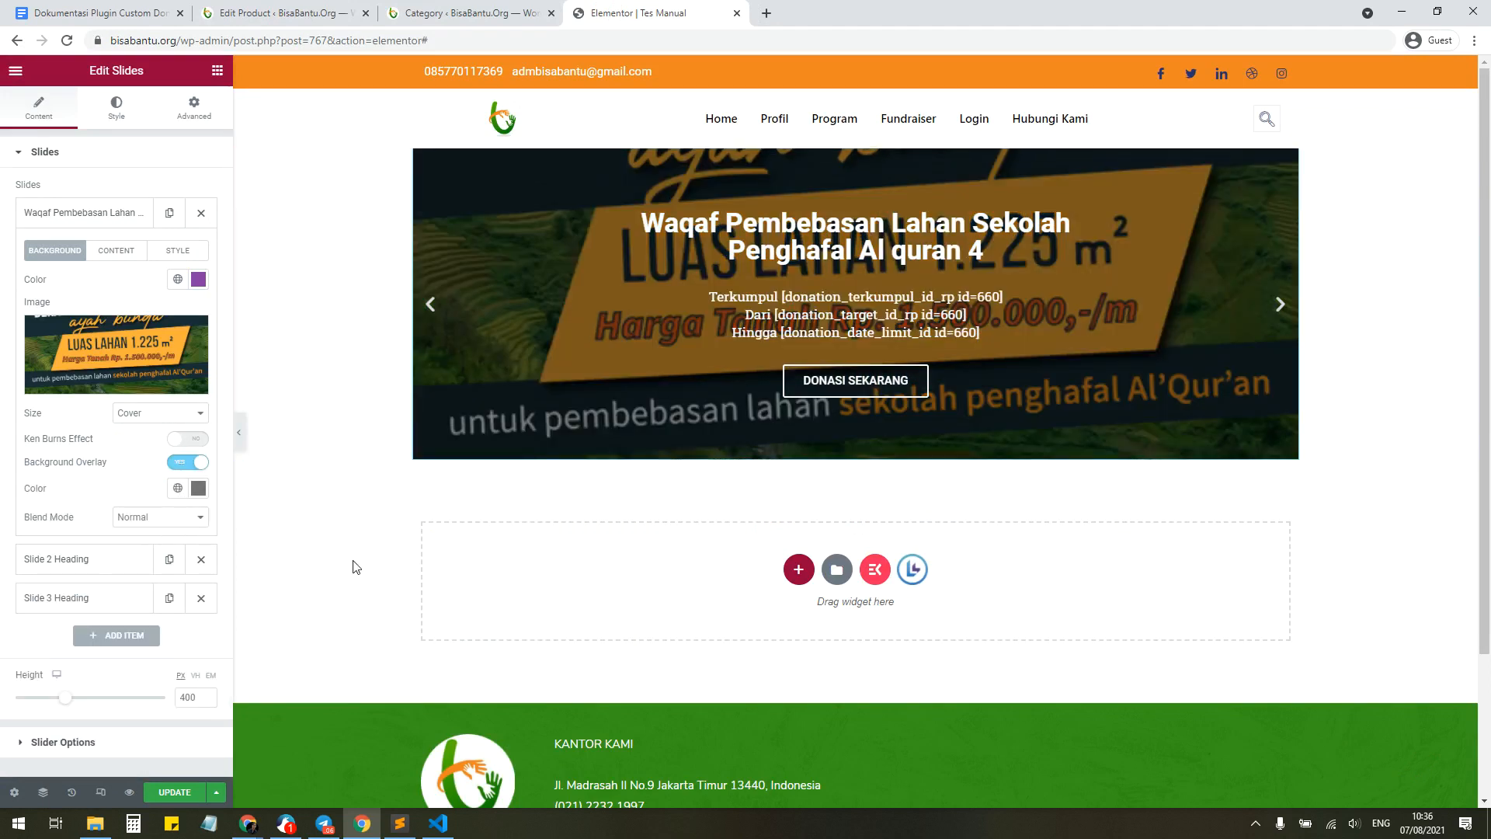
{"action": "left_click", "coordinate": [198, 491]}
{"action": "left_click_drag", "start_coordinate": [136, 602], "coordinate": [117, 675]}
{"action": "left_click_drag", "start_coordinate": [209, 704], "coordinate": [268, 703]}
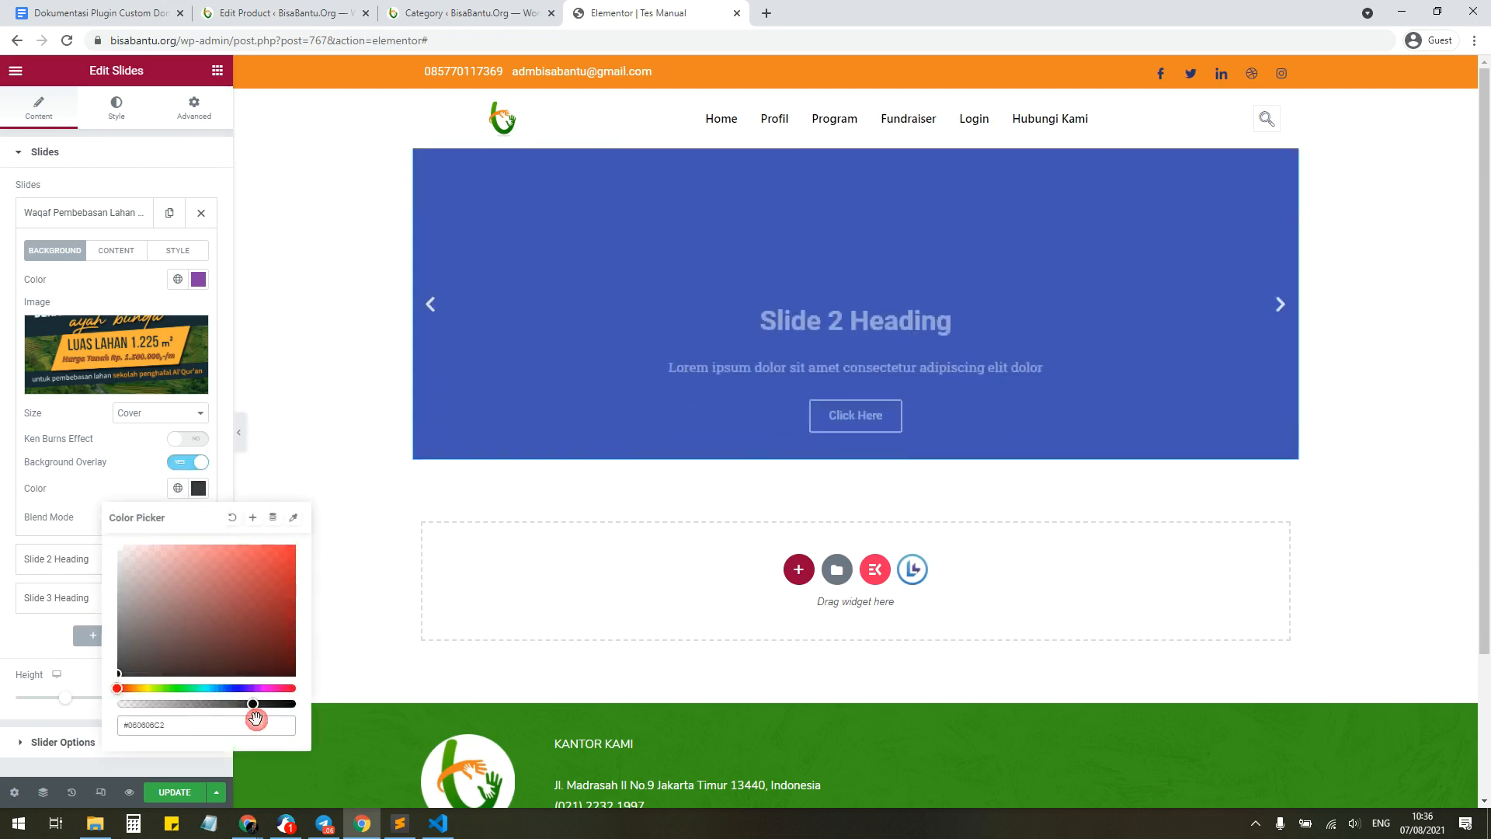
{"action": "left_click", "coordinate": [176, 792]}
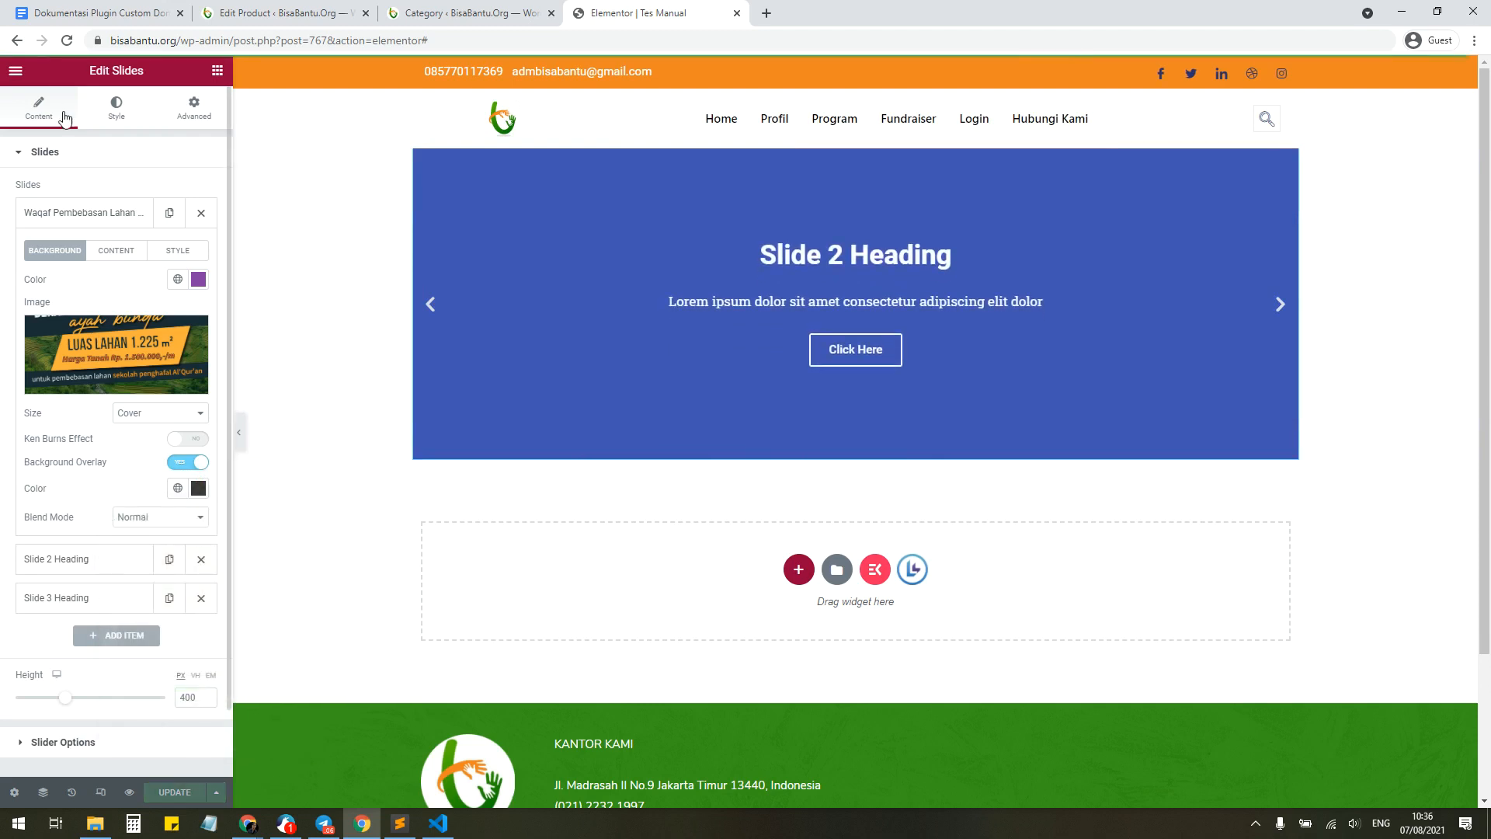
Step: View the live Tes Manual page to check how the slider and its donation shortcodes render
{"action": "left_click", "coordinate": [22, 79]}
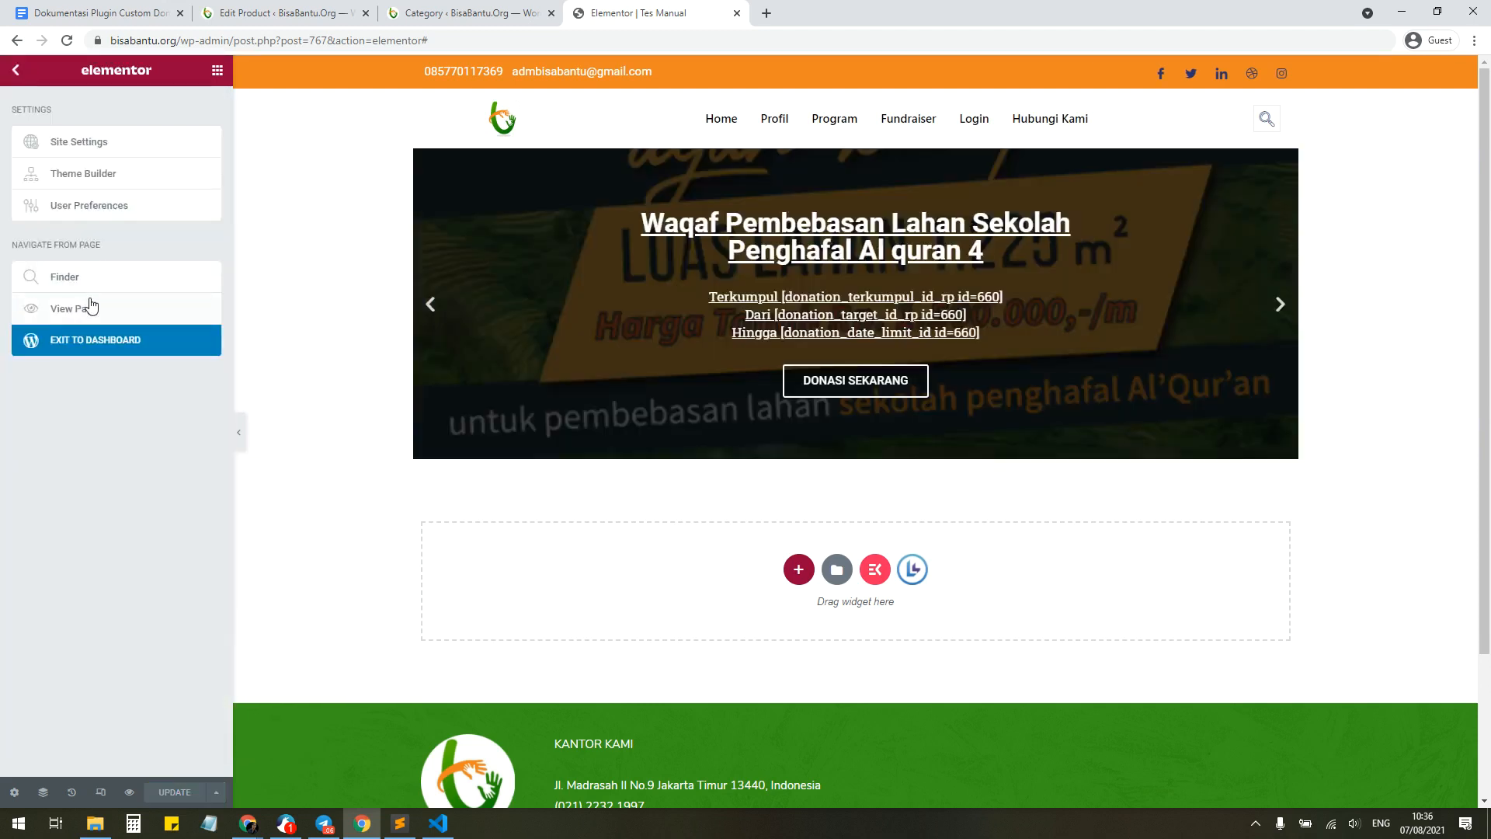
{"action": "left_click", "coordinate": [92, 307]}
{"action": "left_click", "coordinate": [810, 9]}
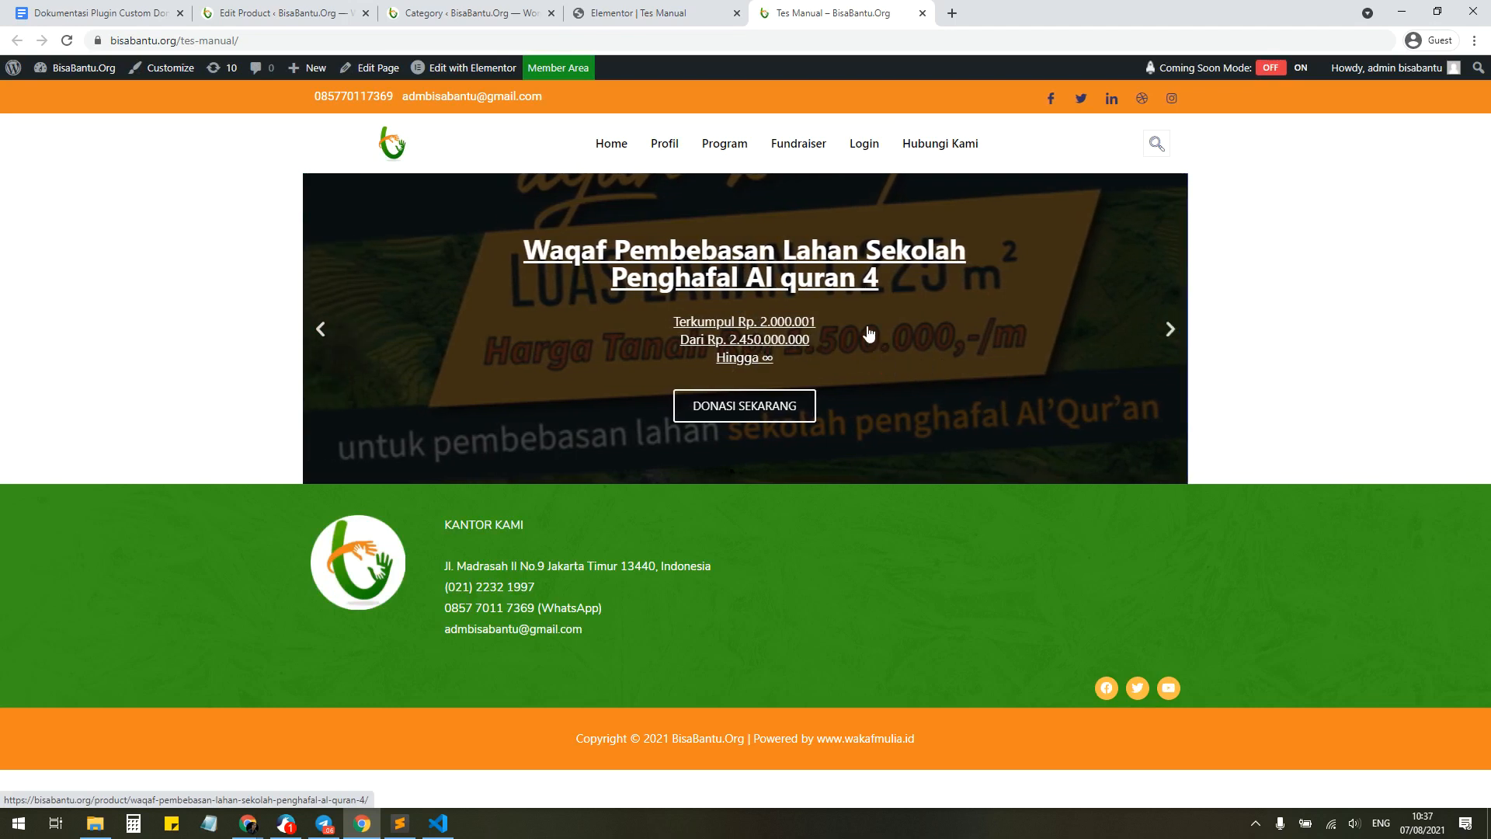
Step: Try removing the product link from the first slide's content in the Elementor editor, and undo the removal
{"action": "left_click", "coordinate": [652, 13]}
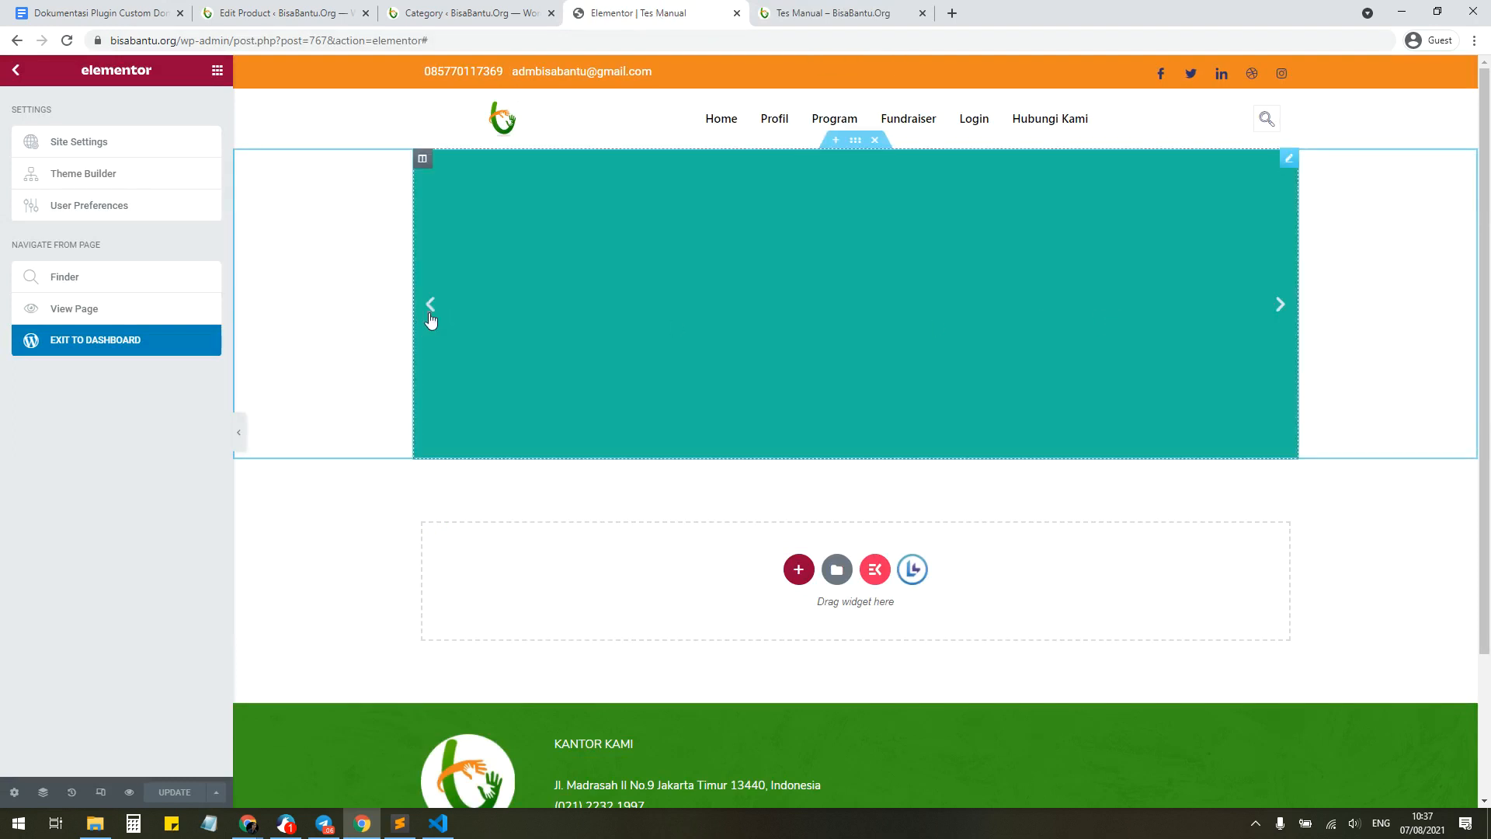
{"action": "left_click", "coordinate": [430, 304]}
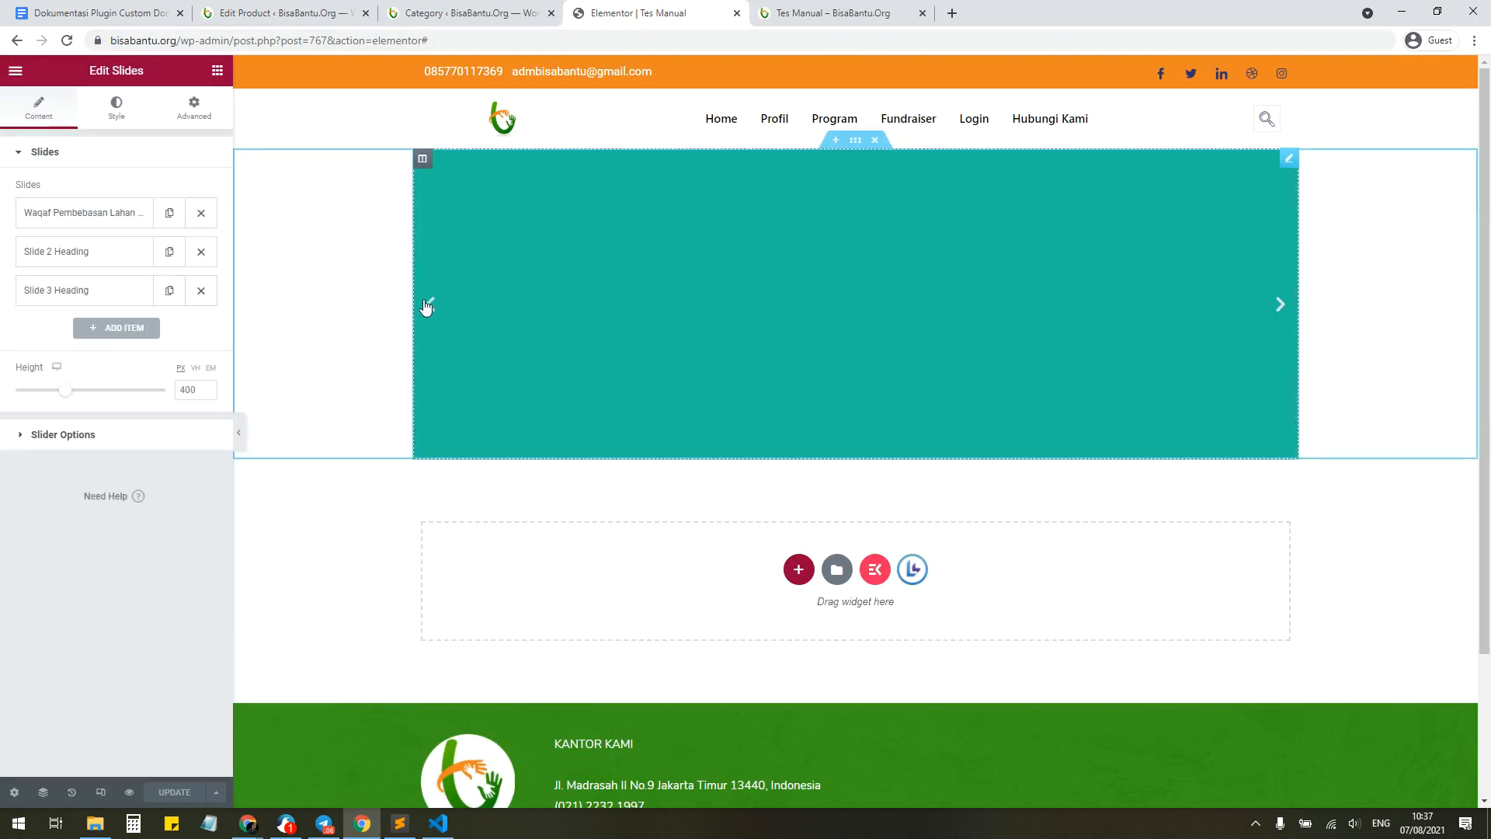
{"action": "left_click", "coordinate": [118, 216]}
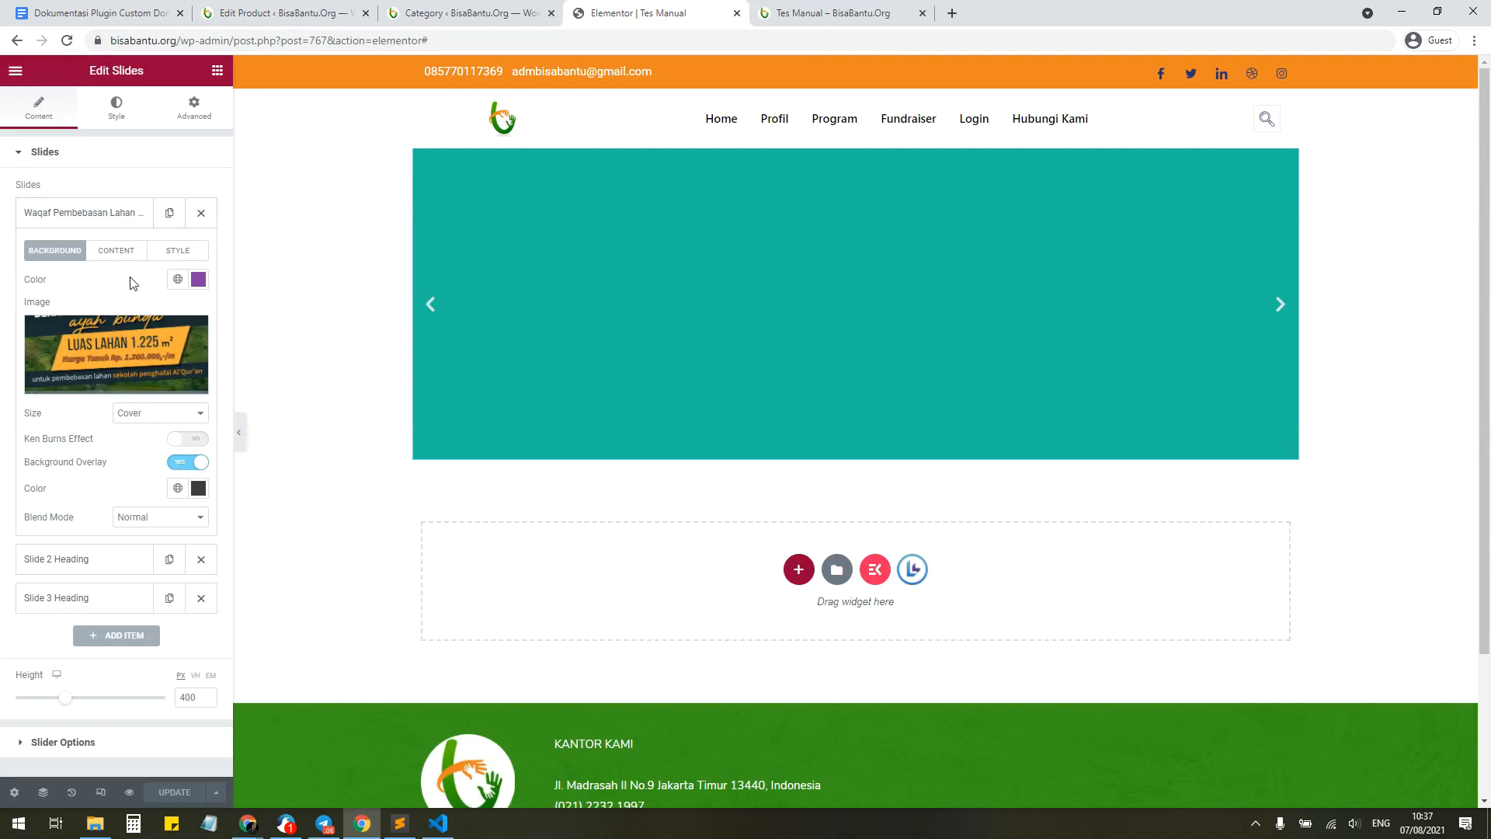
{"action": "left_click", "coordinate": [115, 252]}
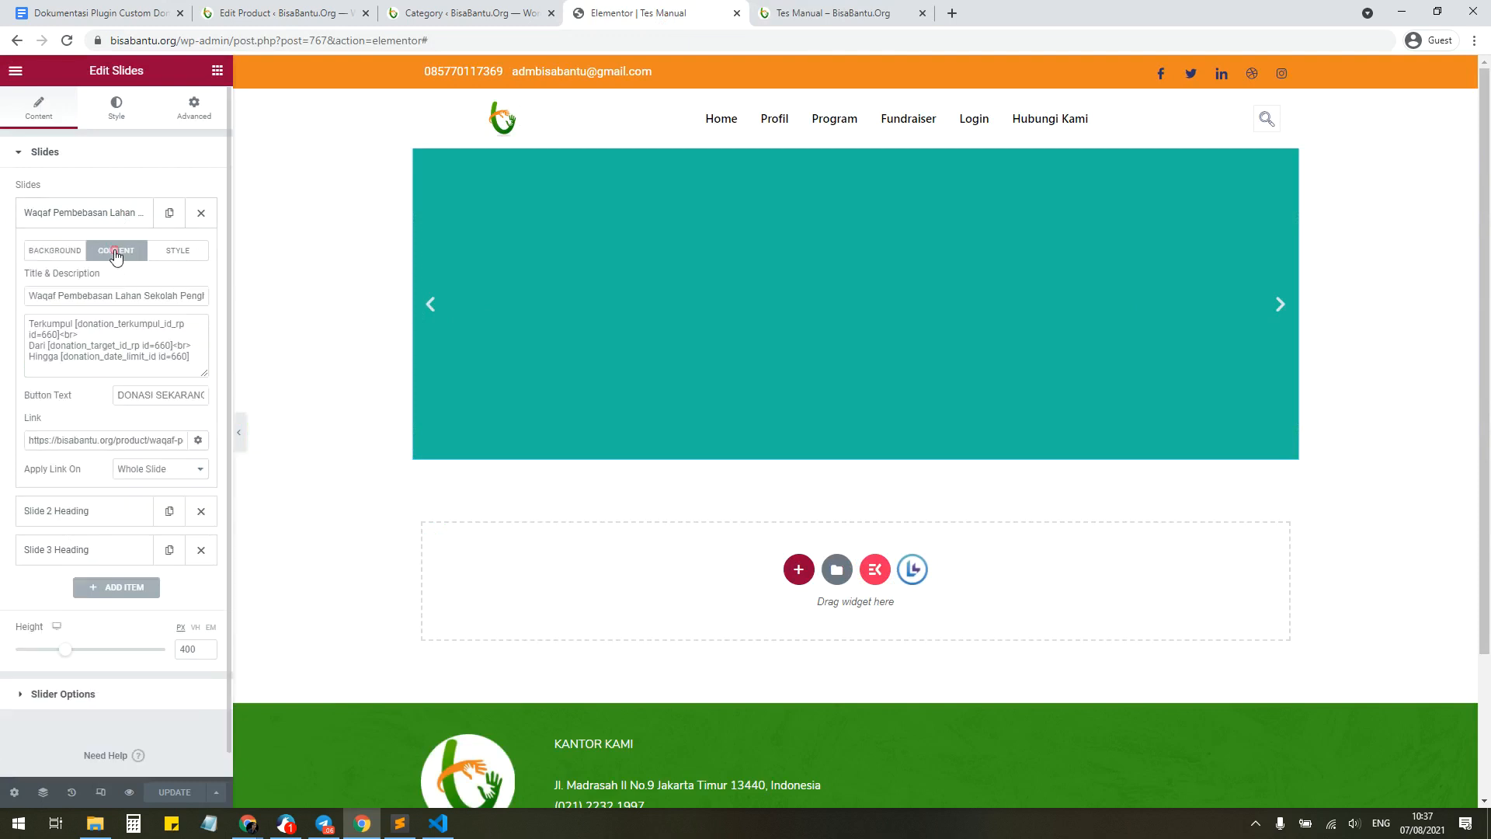
{"action": "triple_click", "coordinate": [129, 440]}
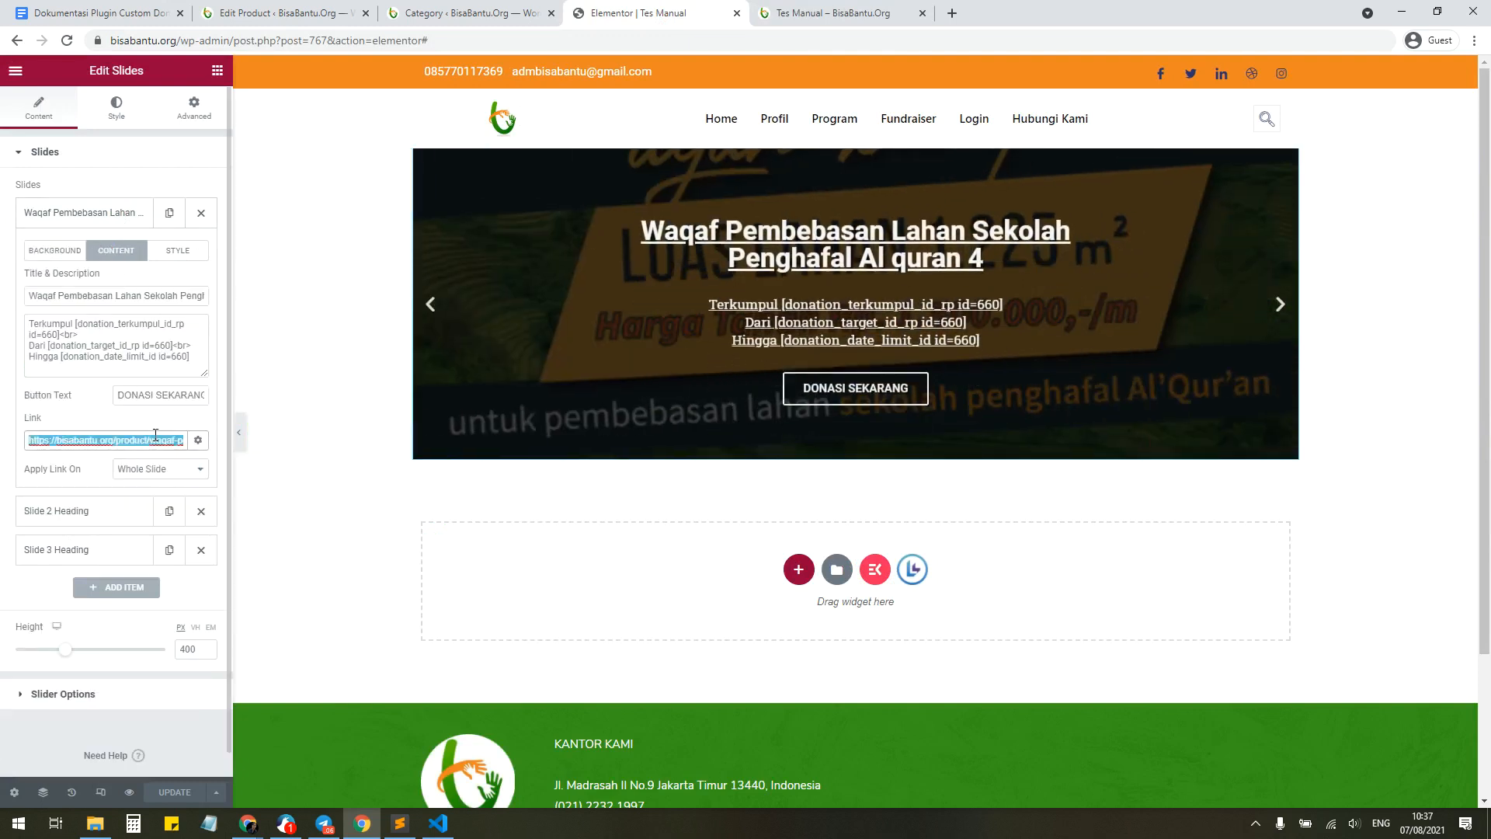
{"action": "key", "text": "BackSpace"}
{"action": "key", "text": "ctrl+z"}
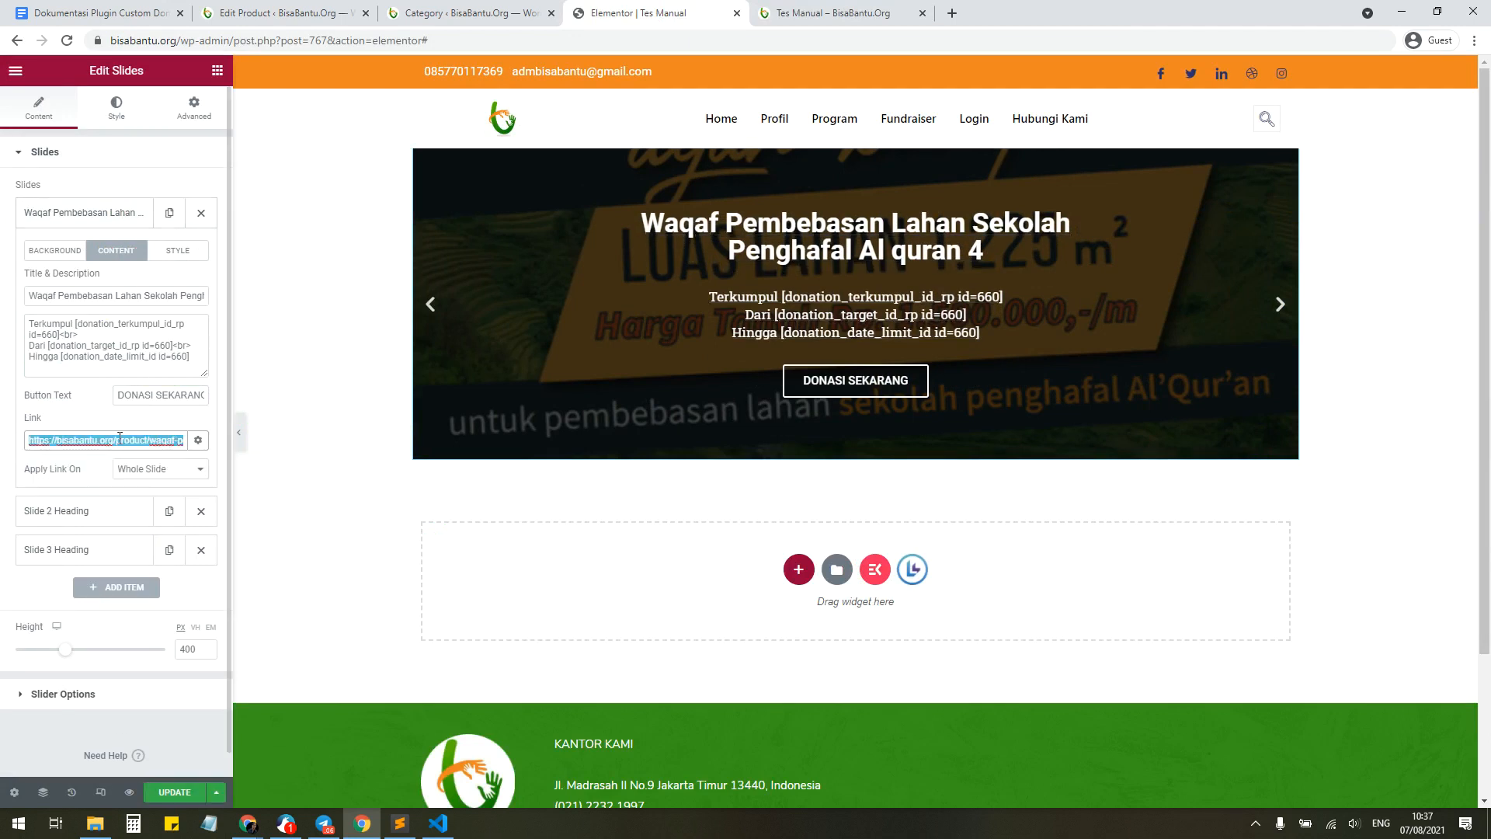
{"action": "left_click", "coordinate": [165, 423]}
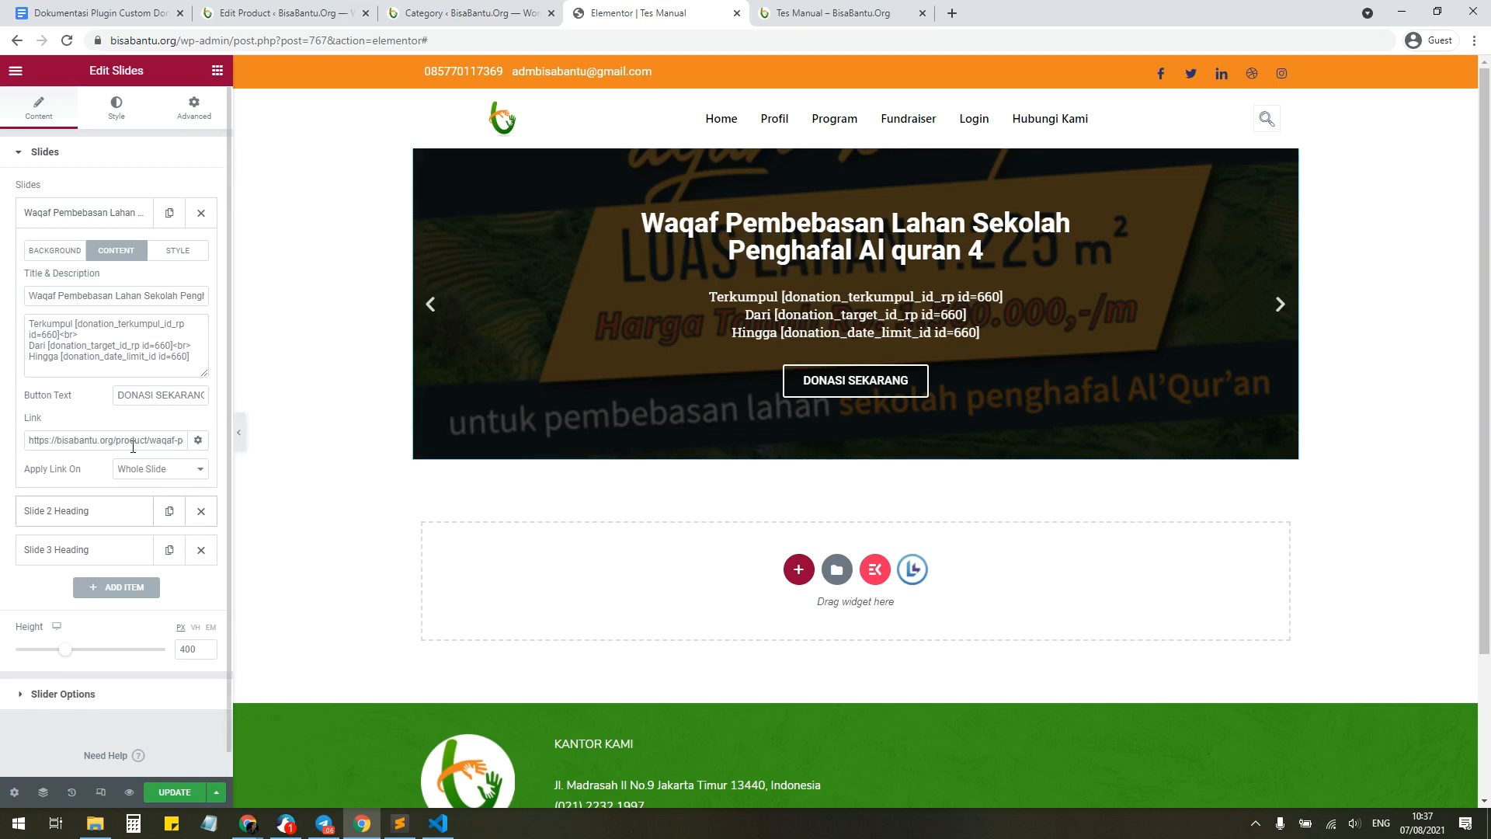
Step: Enable custom styling for the first slide and turn on its text shadow with the default settings
{"action": "left_click", "coordinate": [428, 304]}
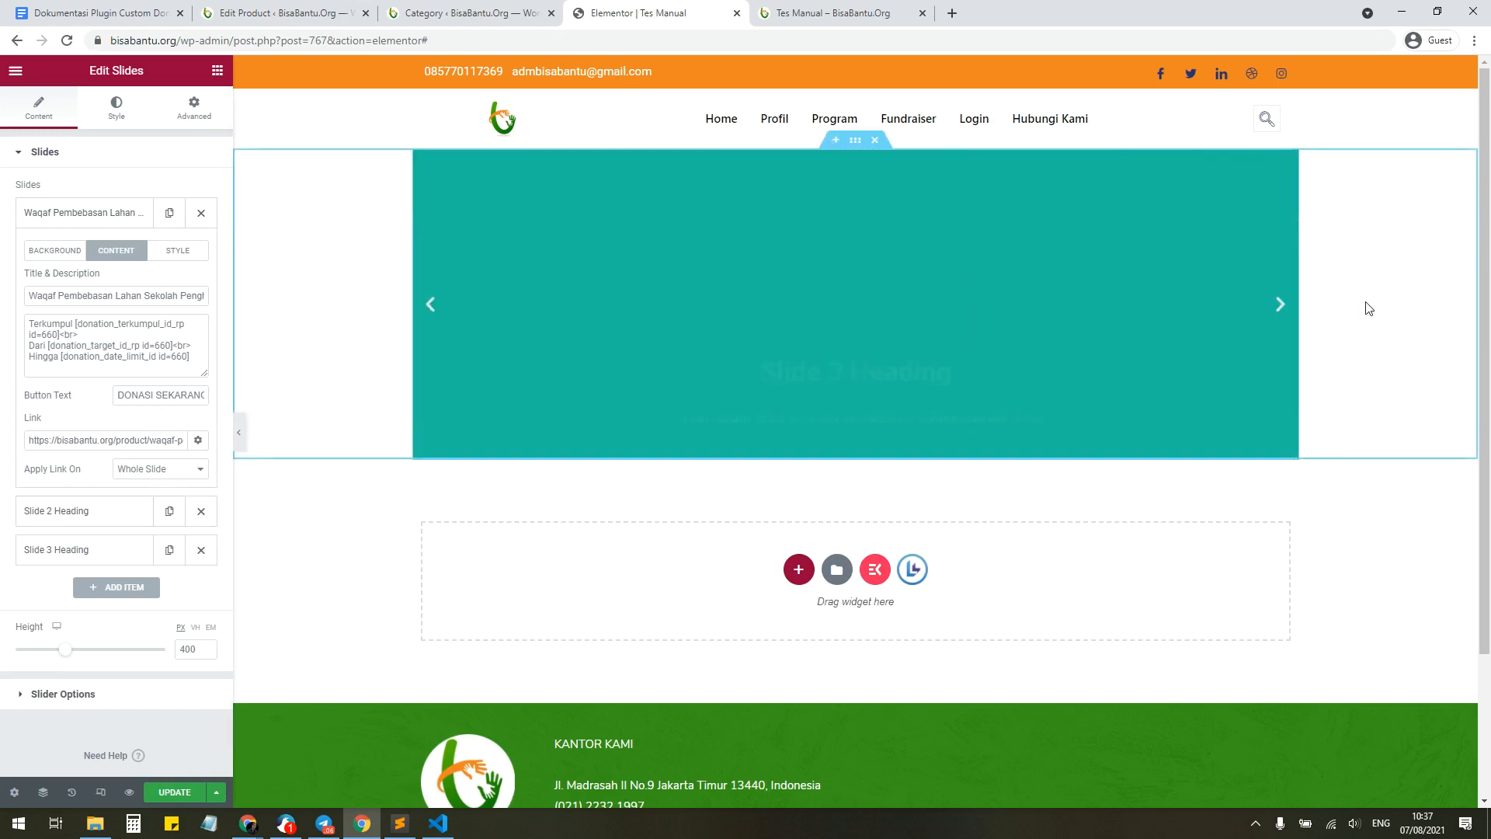
{"action": "left_click", "coordinate": [1283, 314]}
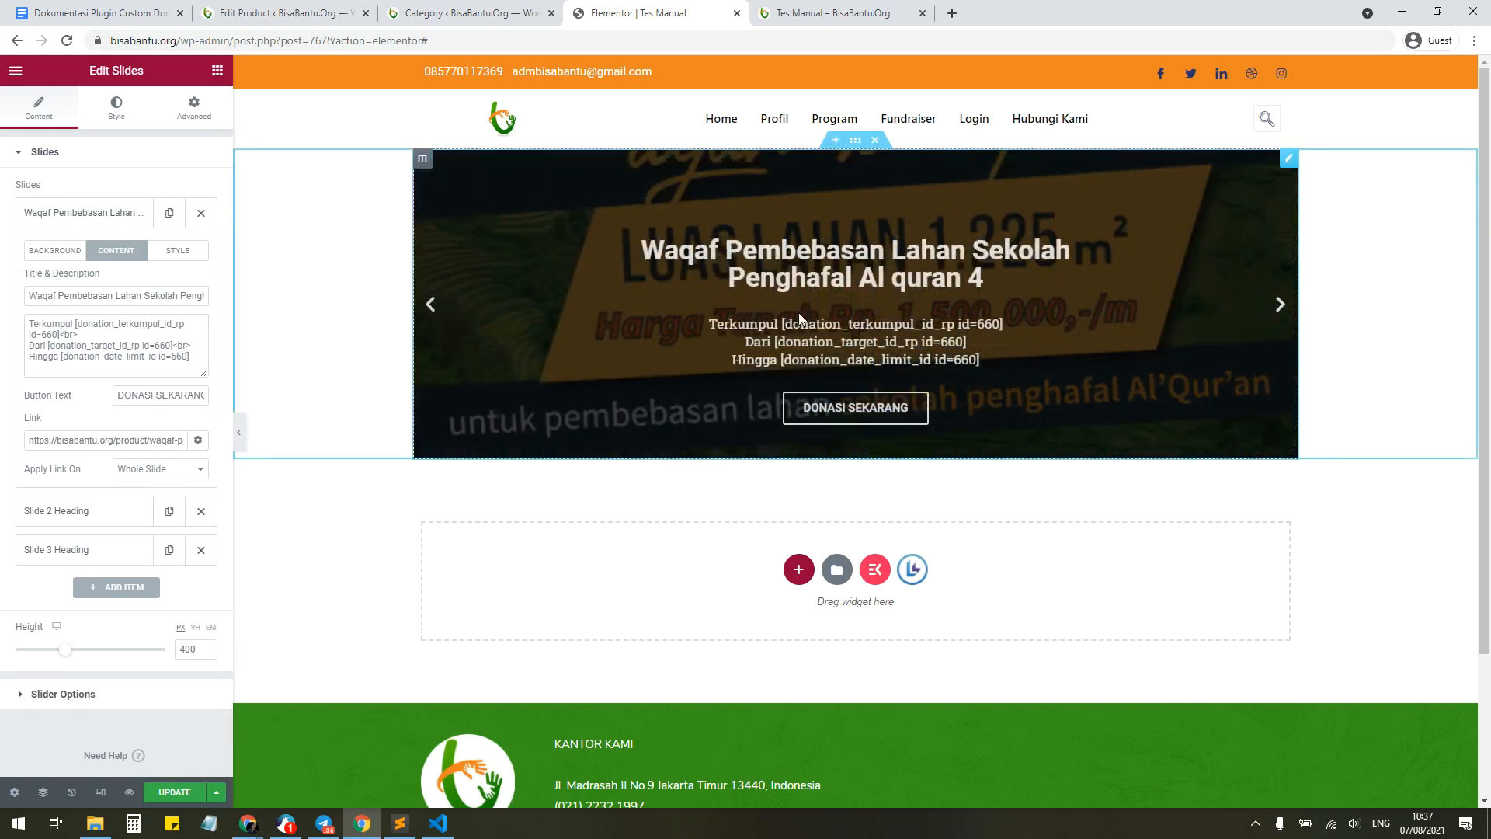
{"action": "left_click", "coordinate": [176, 249]}
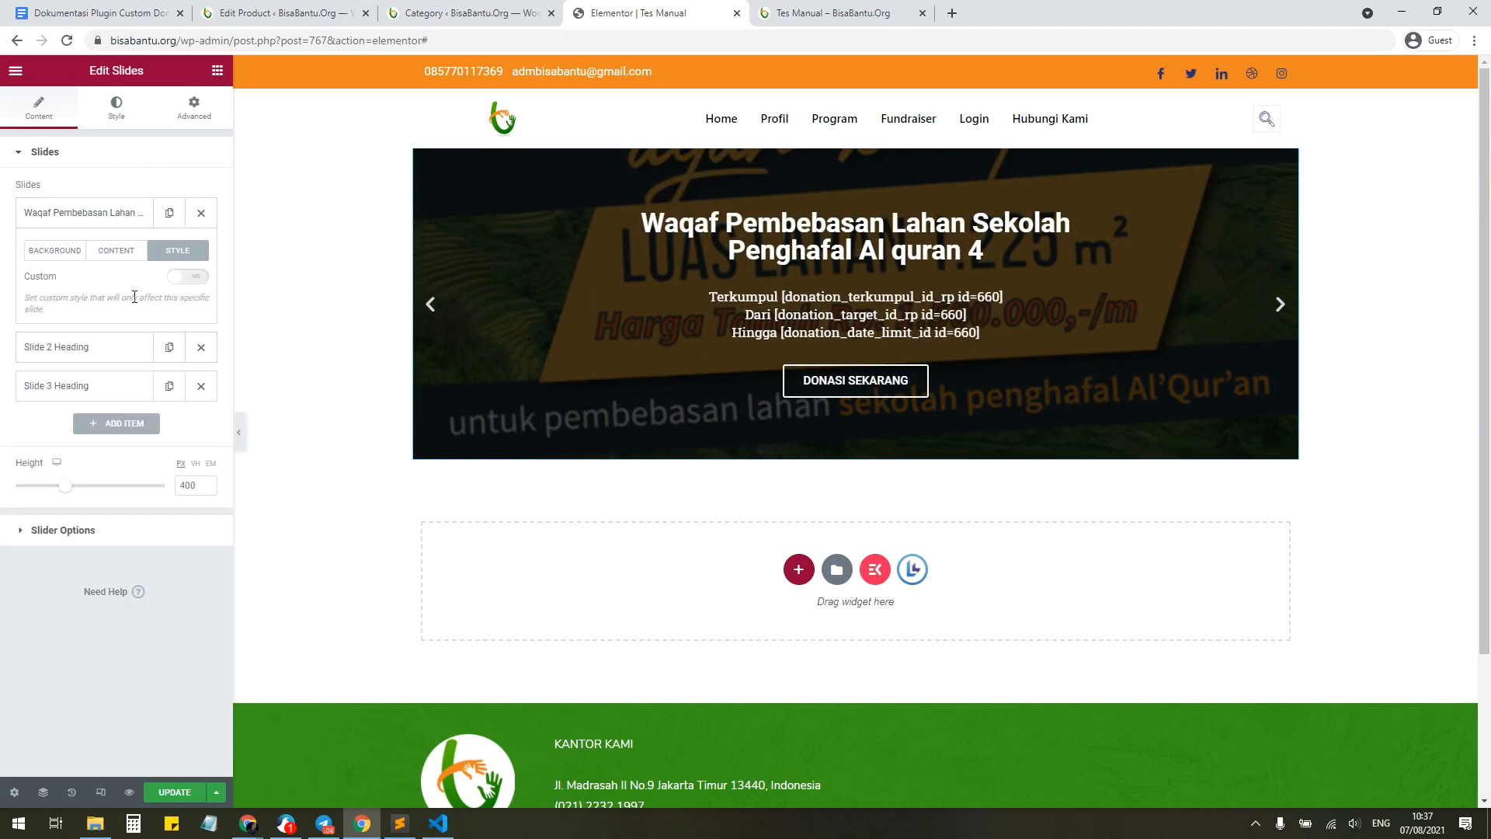
{"action": "left_click", "coordinate": [186, 278]}
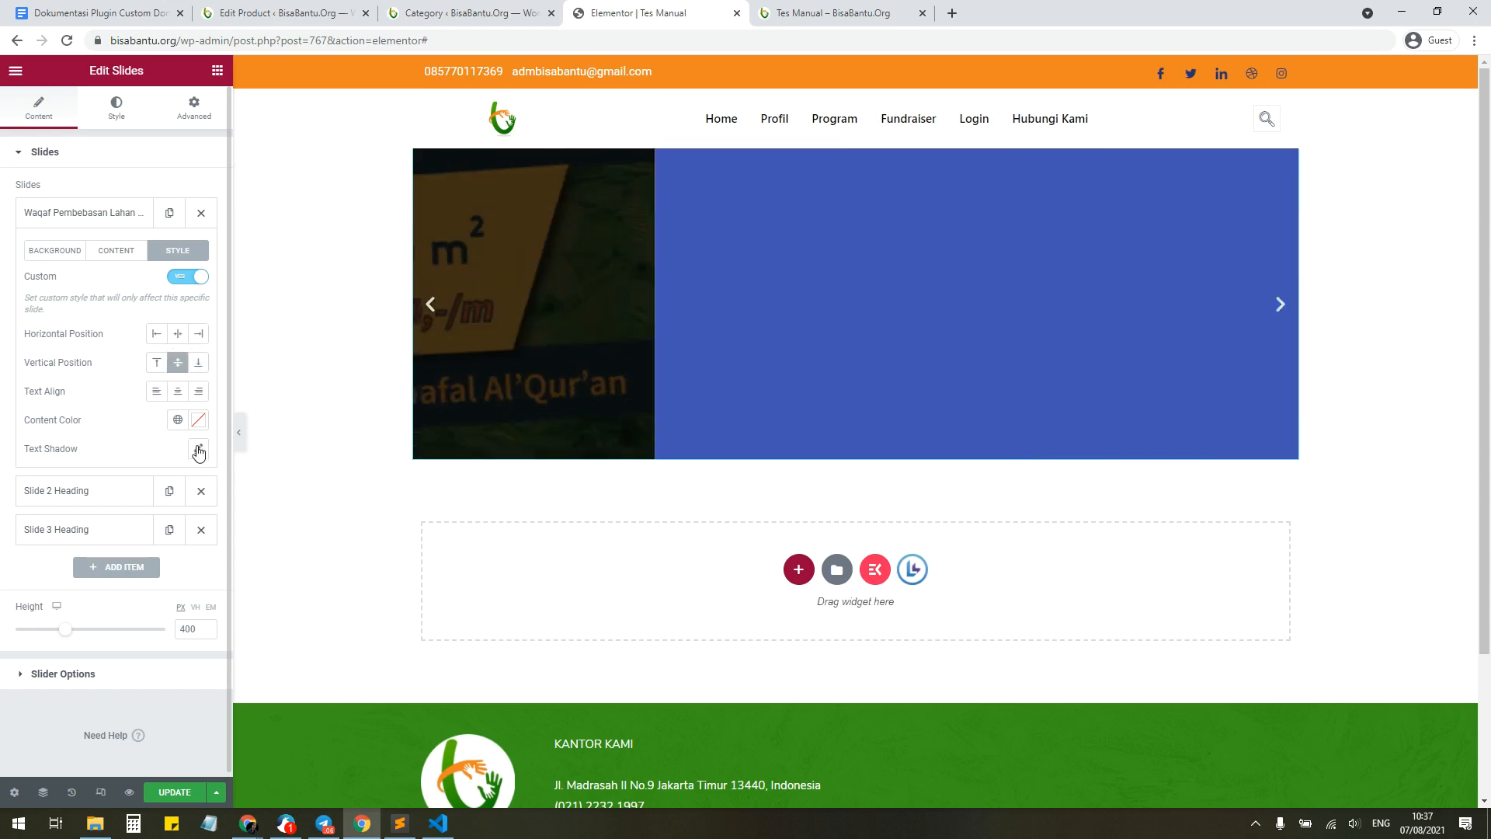
{"action": "left_click", "coordinate": [199, 448]}
{"action": "left_click", "coordinate": [167, 444]}
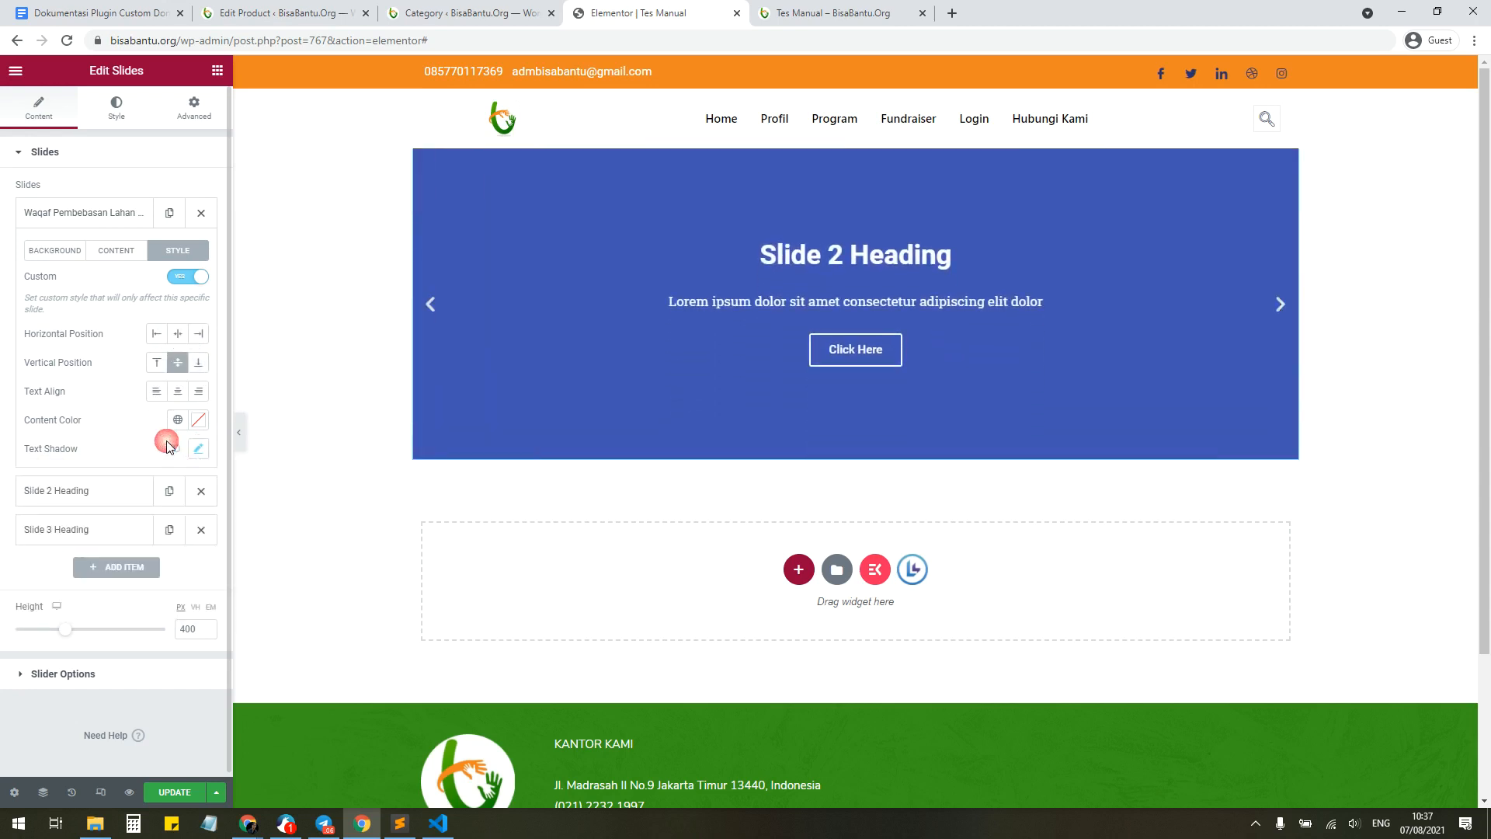
Step: Update the page and reload the live Tes Manual page to check the slide's text
{"action": "left_click", "coordinate": [163, 788]}
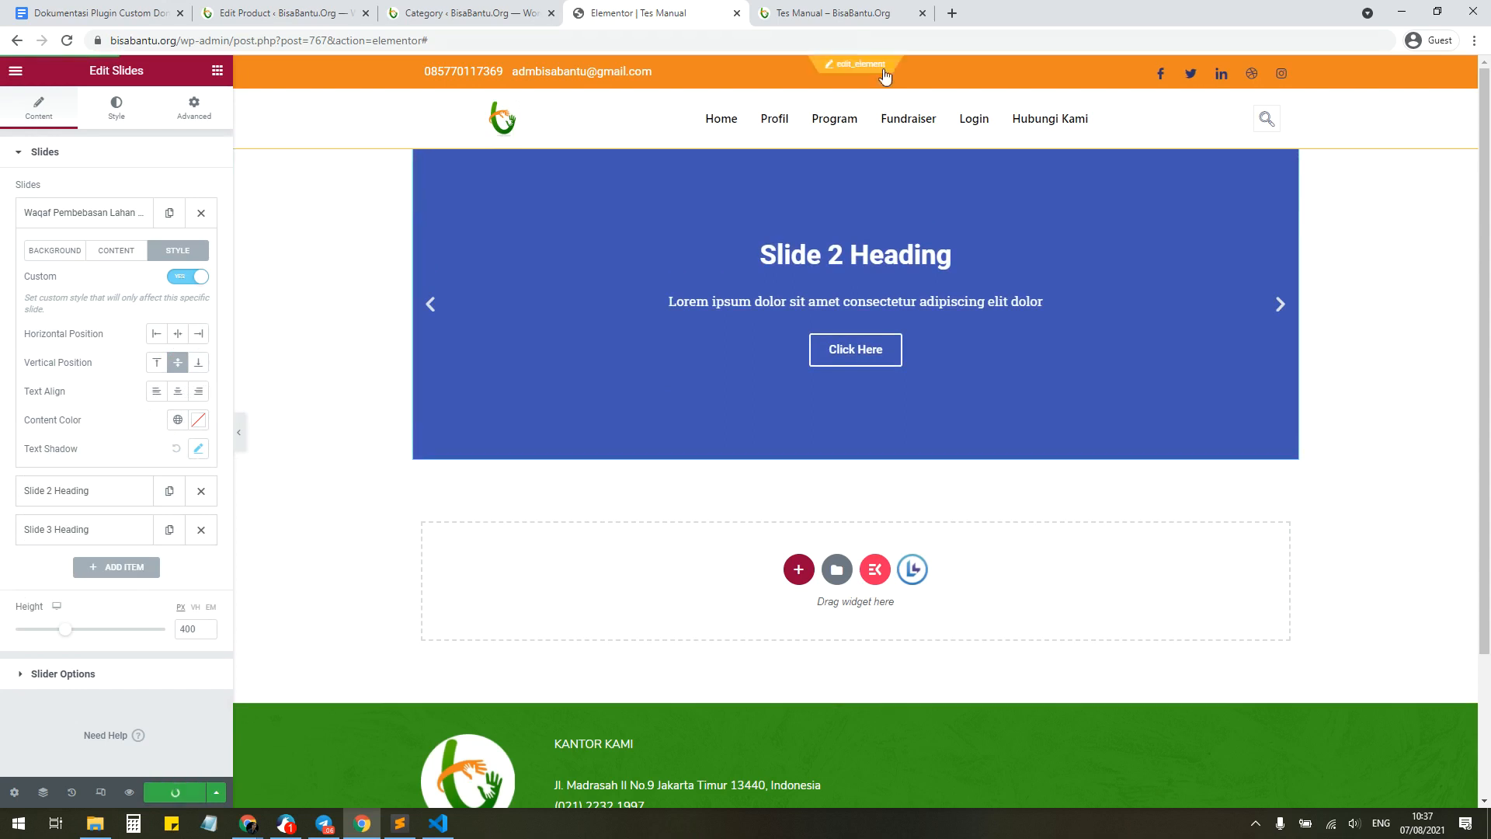
{"action": "left_click", "coordinate": [850, 19]}
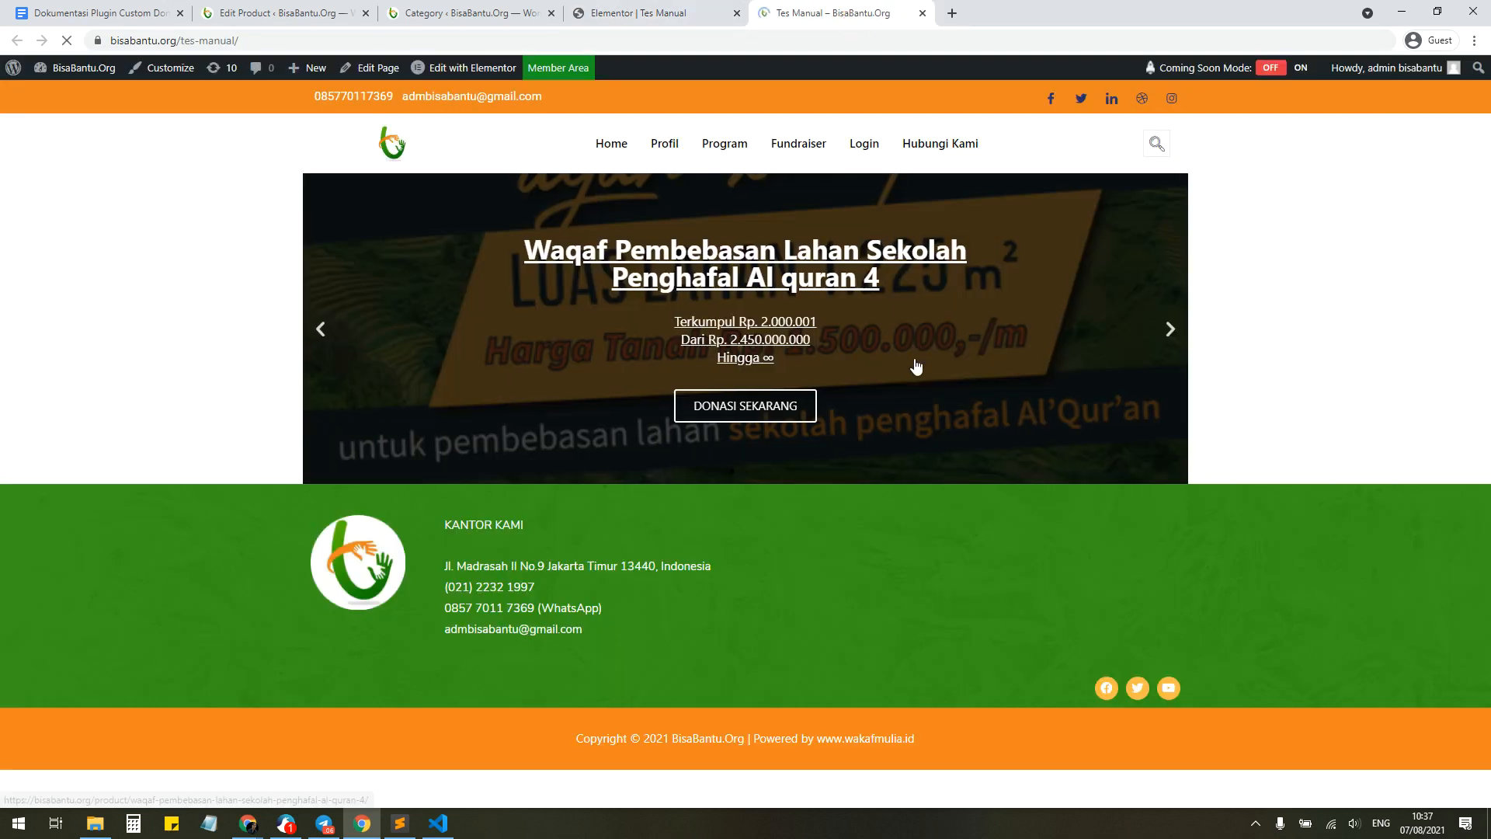
{"action": "key", "text": "F5"}
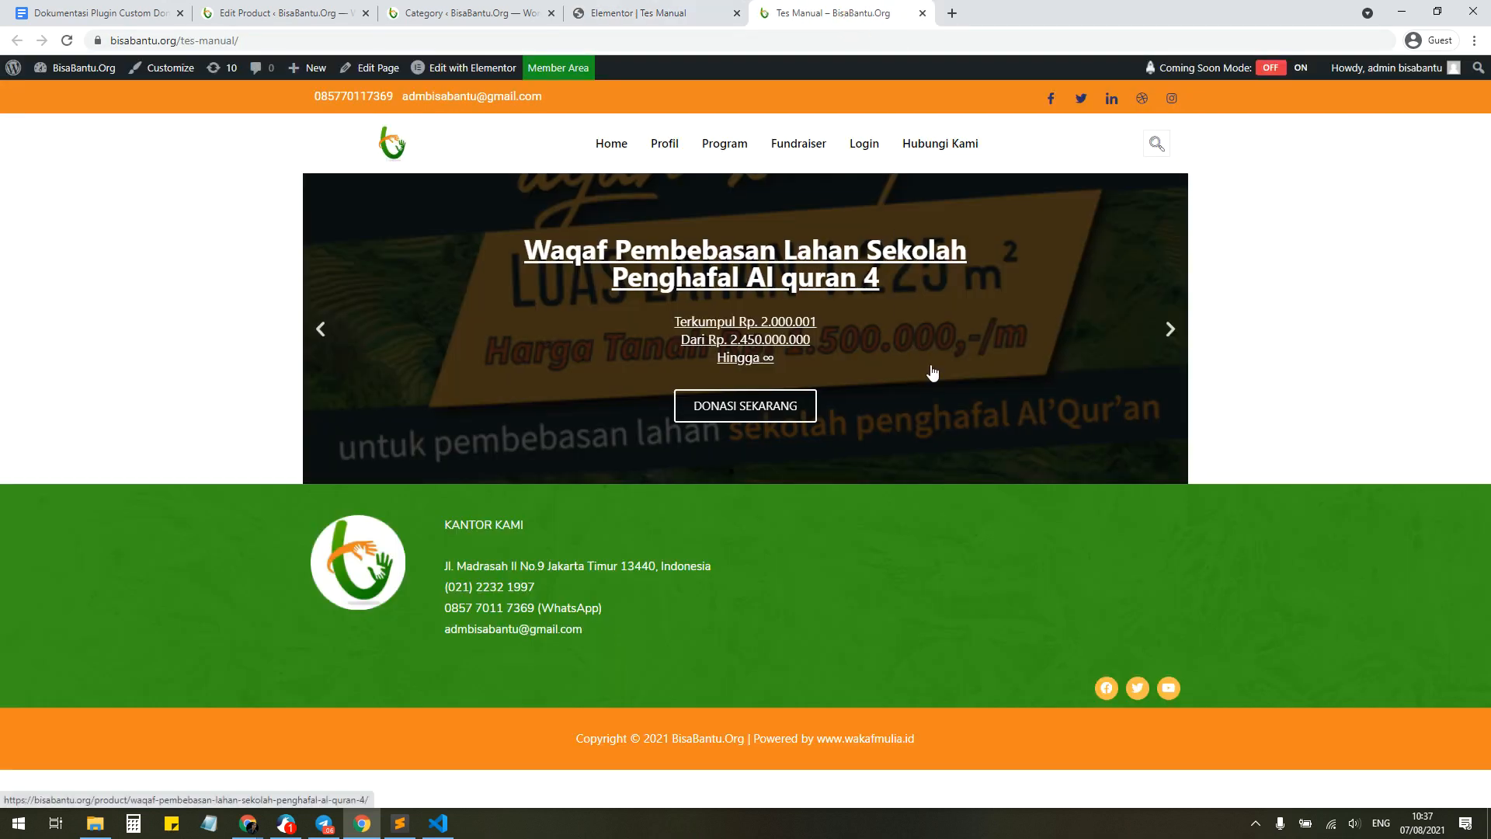
Step: Add the custom CSS rule "selector a{ text-decoration: none; }" to the Slides widget and update the page
{"action": "left_click", "coordinate": [637, 13]}
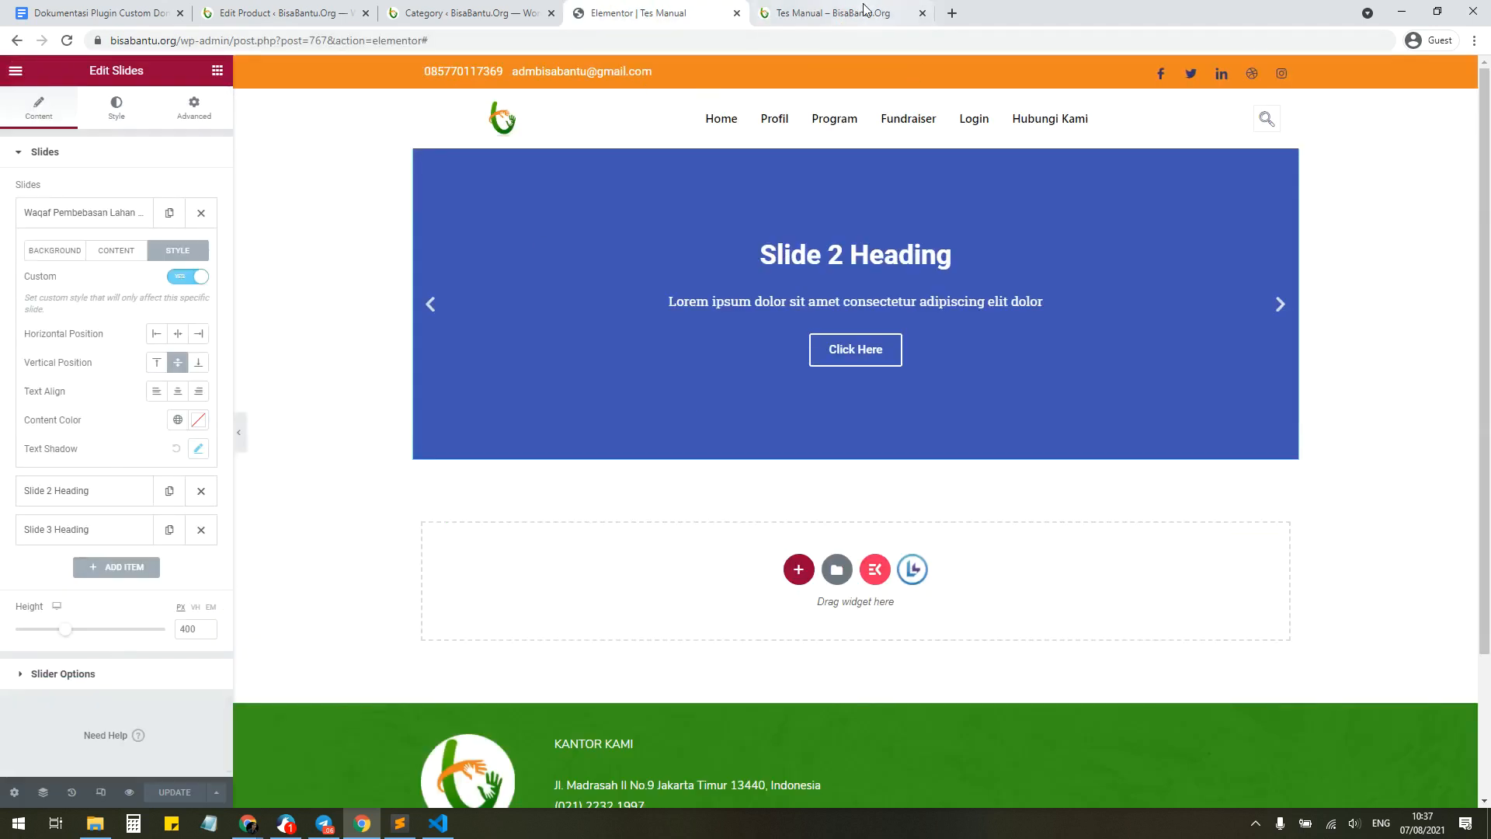
{"action": "left_click", "coordinate": [192, 109]}
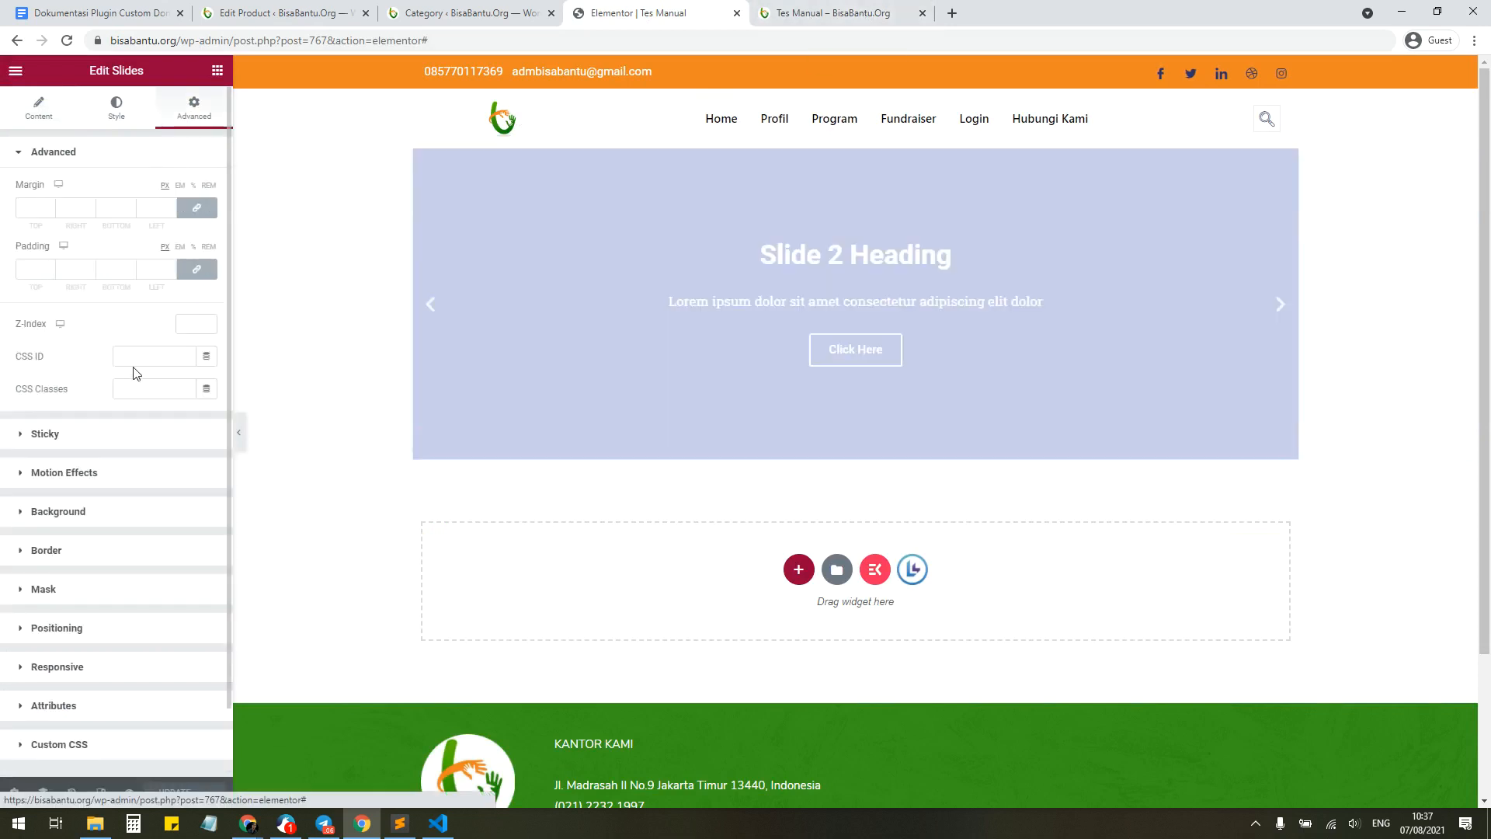
{"action": "left_click", "coordinate": [81, 736]}
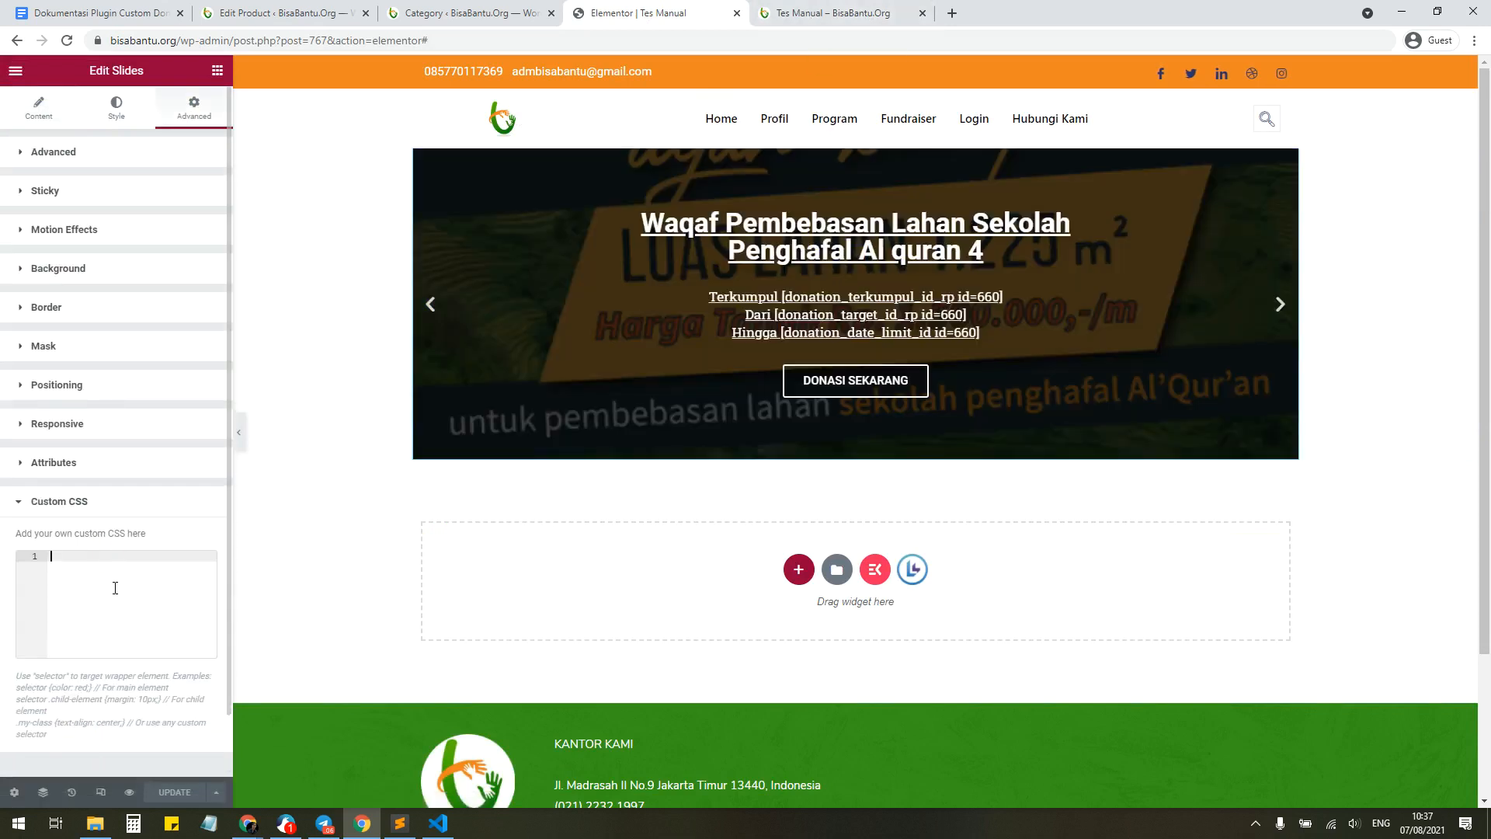
{"action": "type", "text": "selec"}
{"action": "key", "text": "Return"}
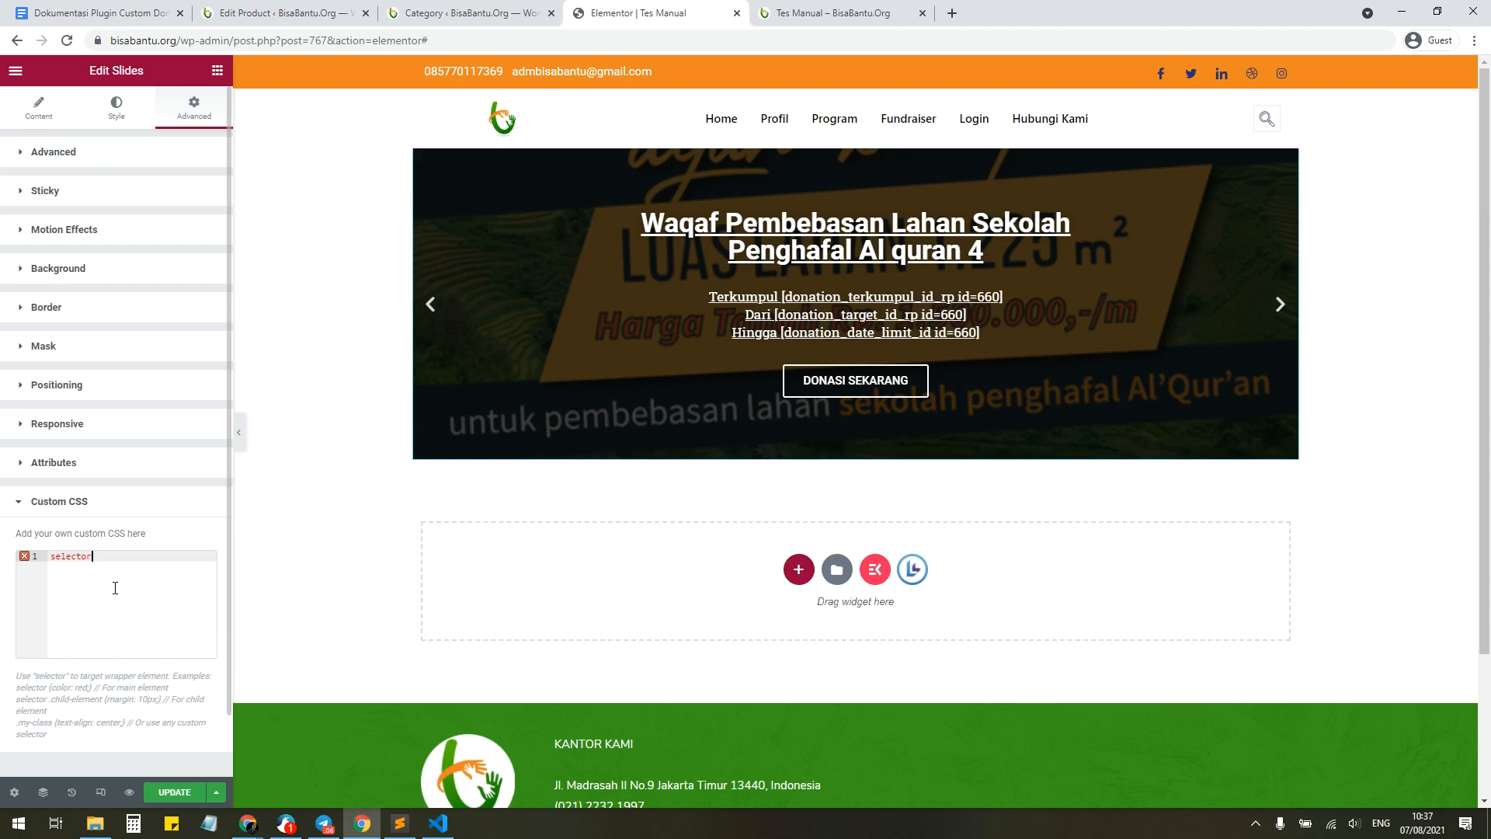
{"action": "type", "text": "a{"}
{"action": "key", "text": "Return"}
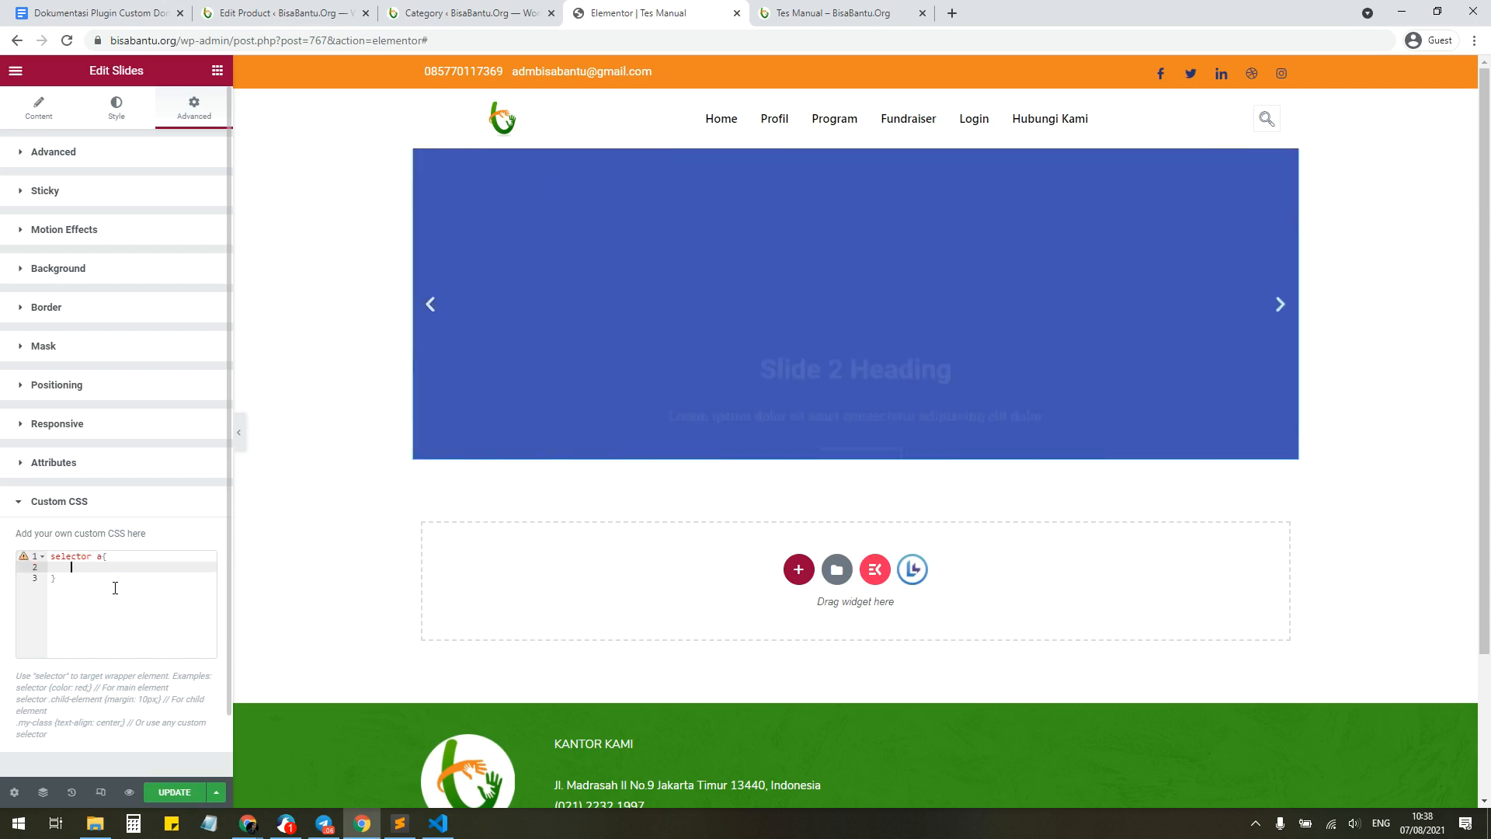
{"action": "type", "text": "text-"}
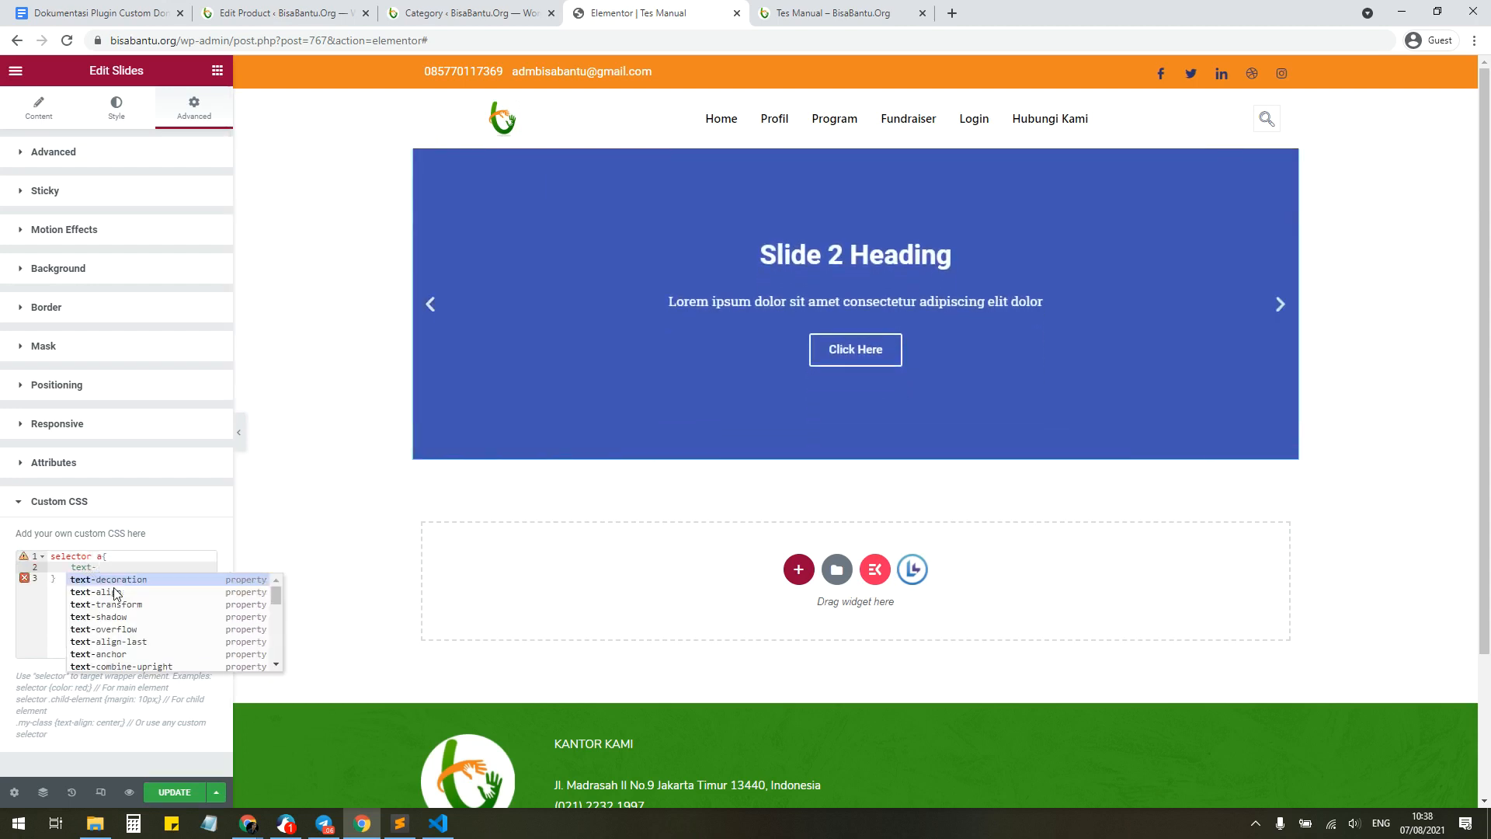
{"action": "key", "text": "Return"}
{"action": "type", "text": "none"}
{"action": "key", "text": "Return"}
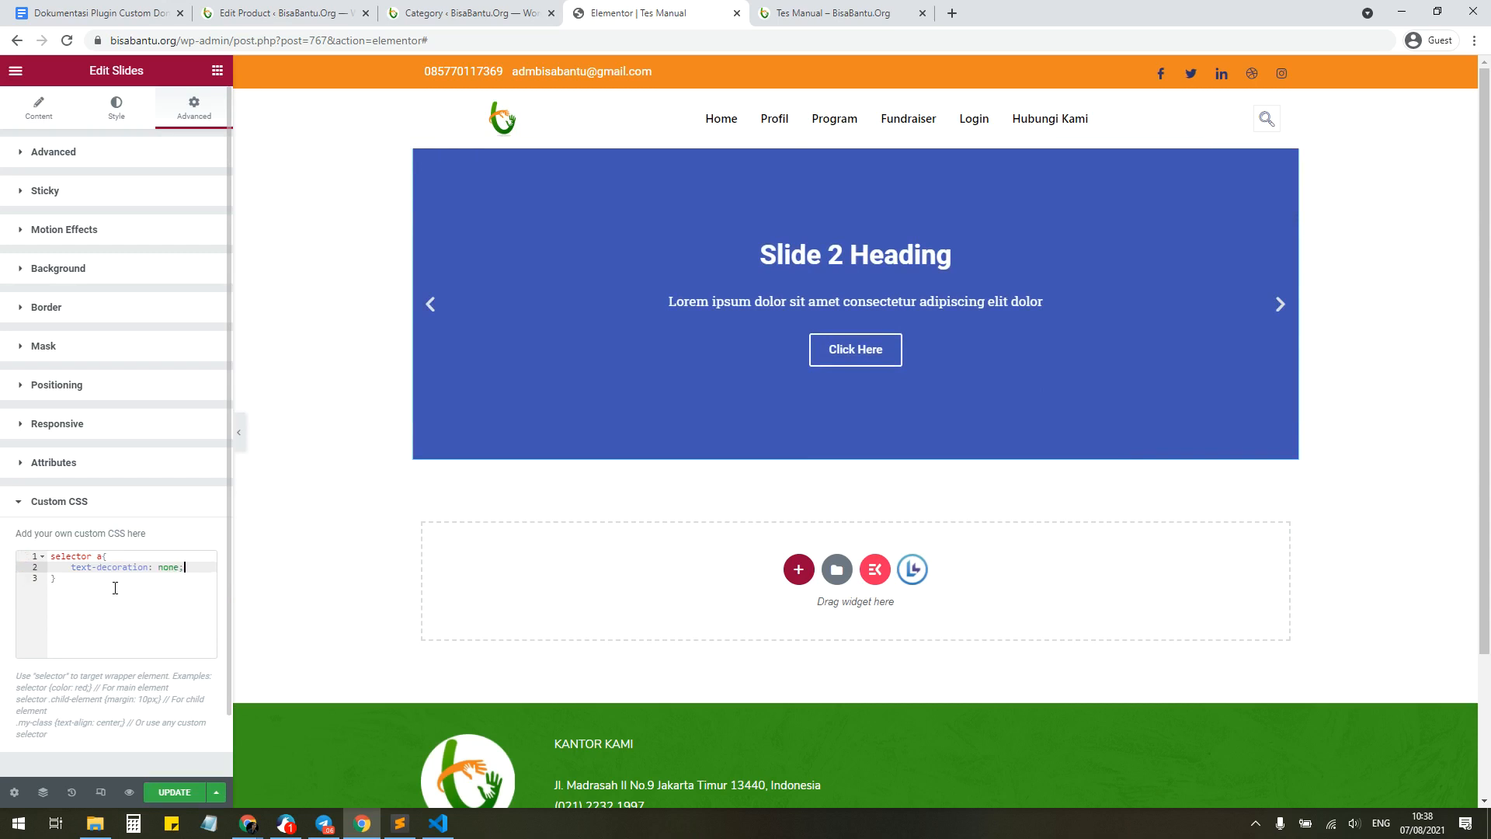
{"action": "left_click", "coordinate": [159, 789]}
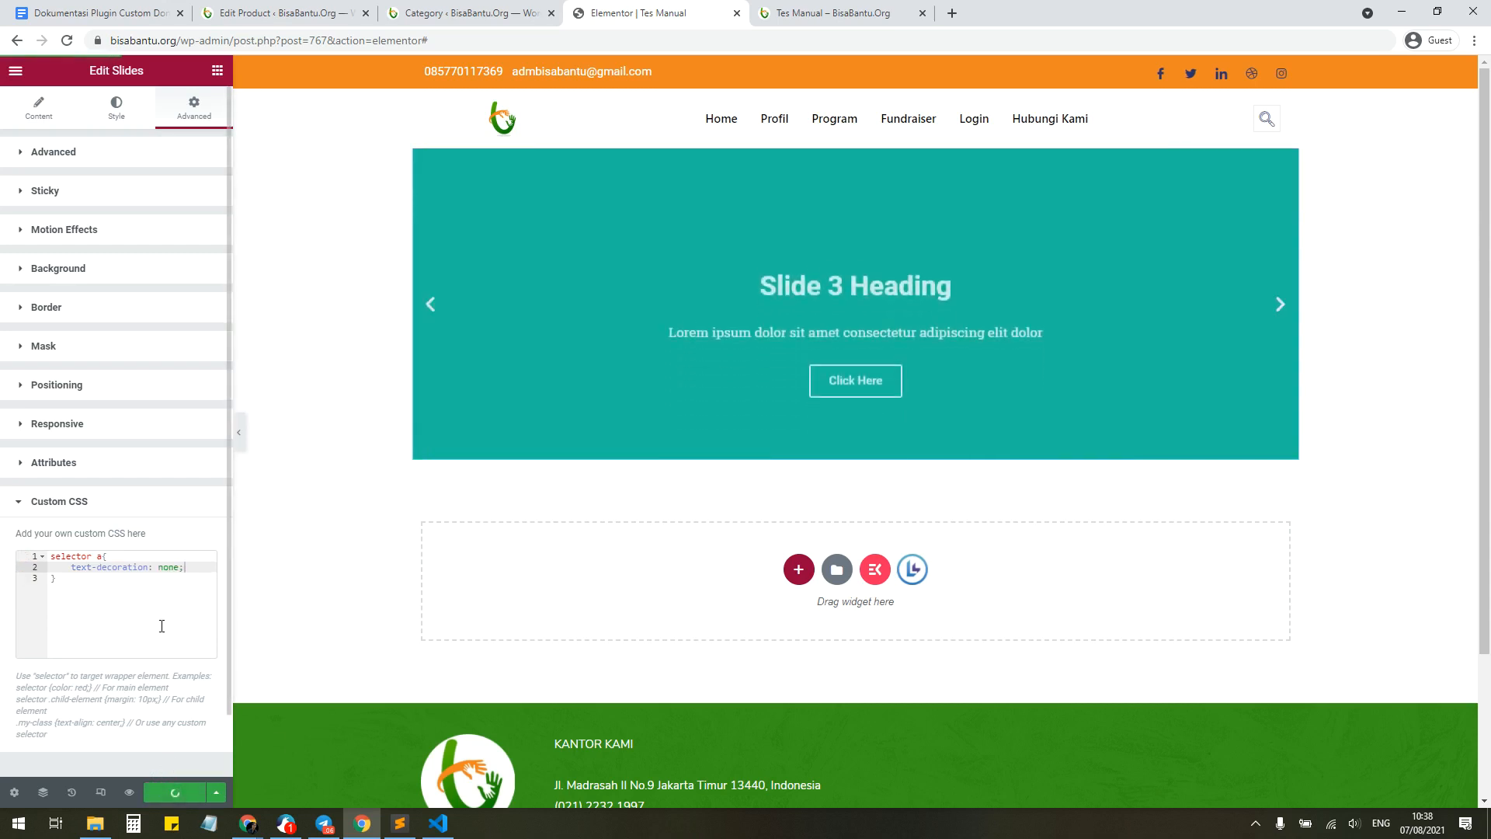
Step: Reload the live Tes Manual page to check the slide's links, and return to the Elementor editor
{"action": "left_click", "coordinate": [831, 14]}
{"action": "key", "text": "F5"}
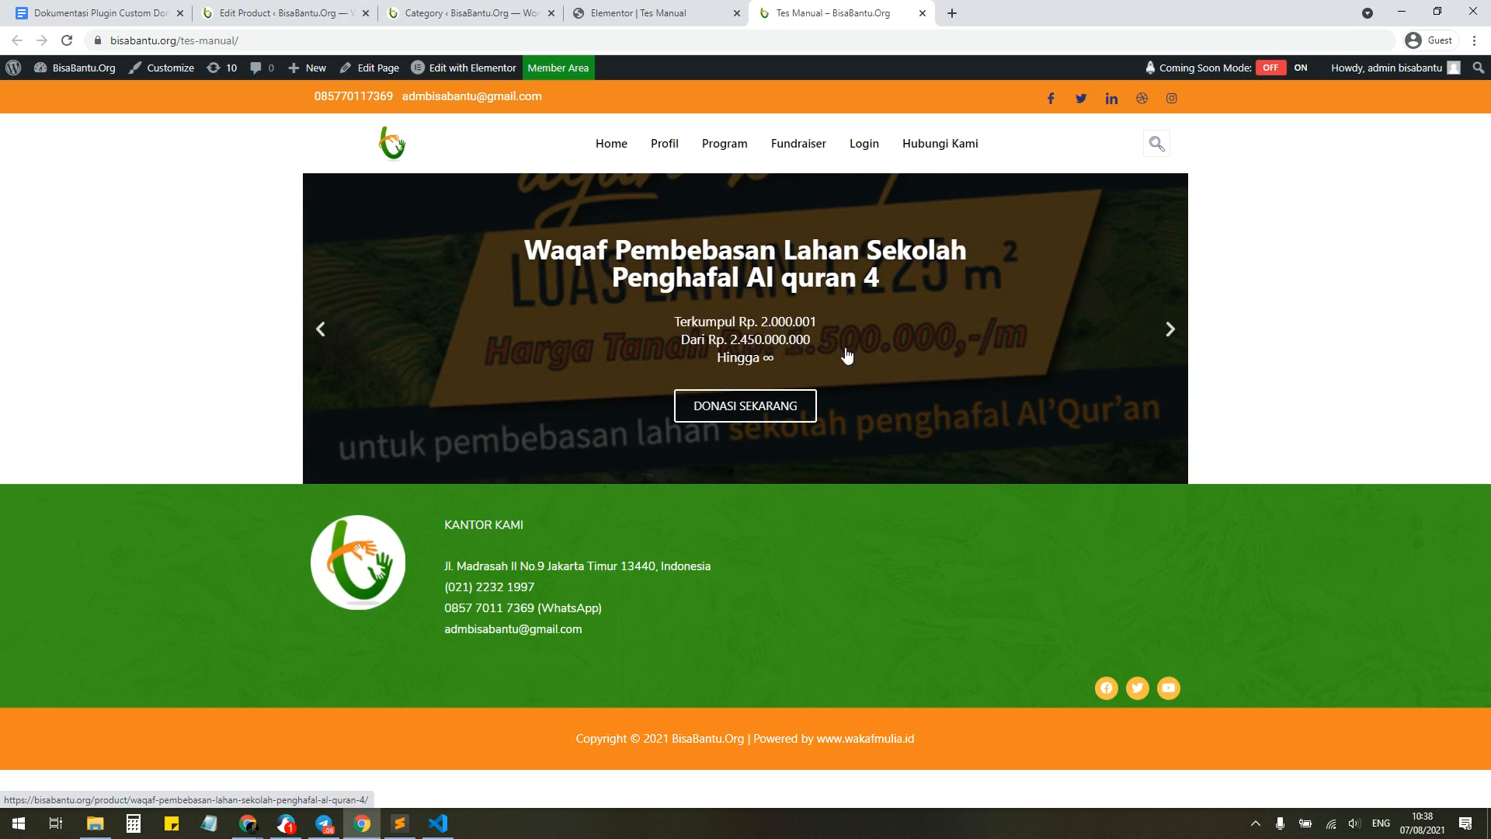
{"action": "left_click", "coordinate": [645, 13]}
Step: Add a two-equal-column section below the slider and place an Image widget in its first column
{"action": "left_click", "coordinate": [793, 571]}
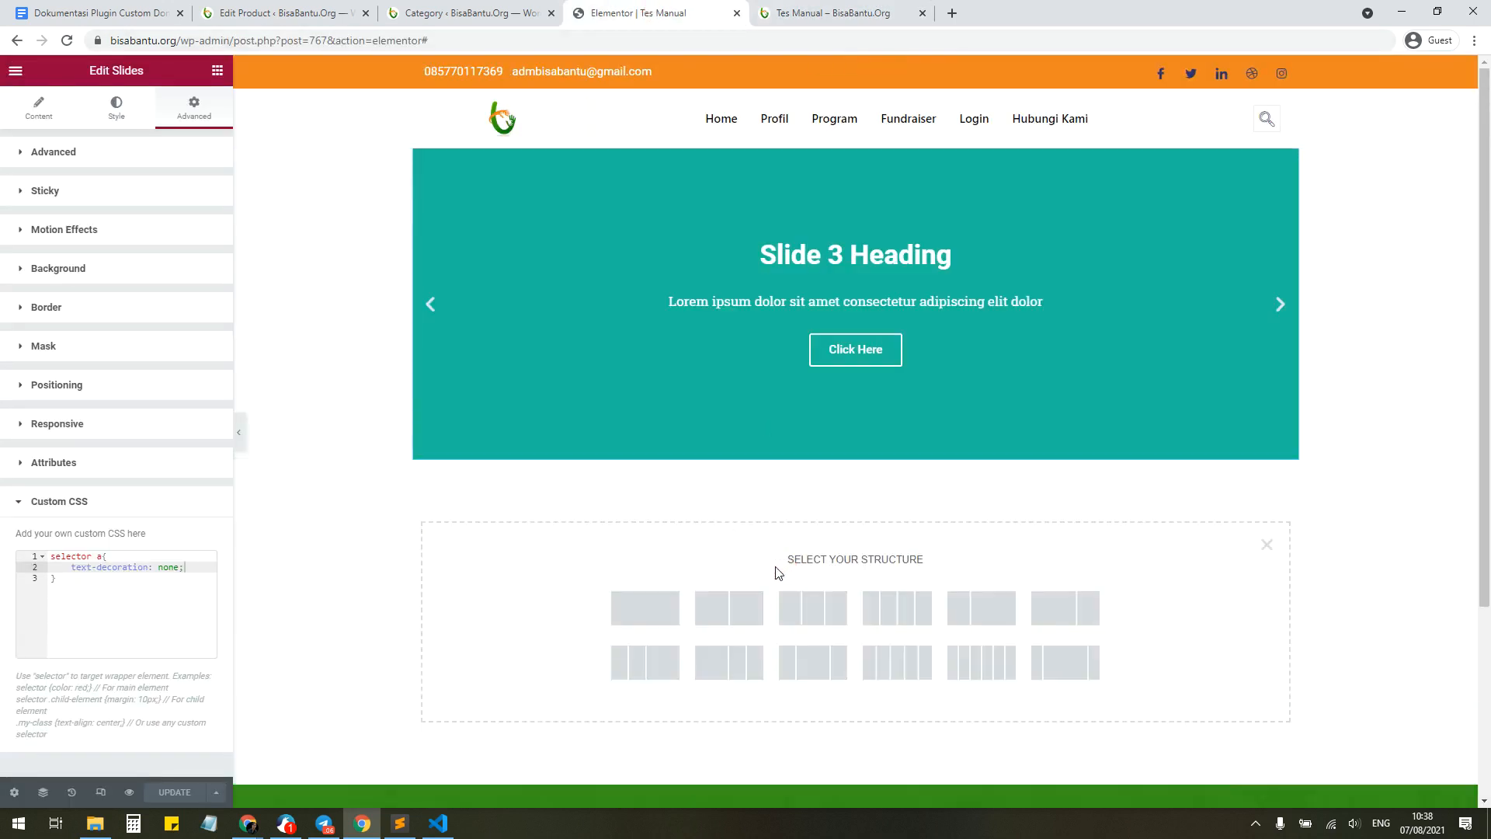
{"action": "left_click", "coordinate": [755, 621]}
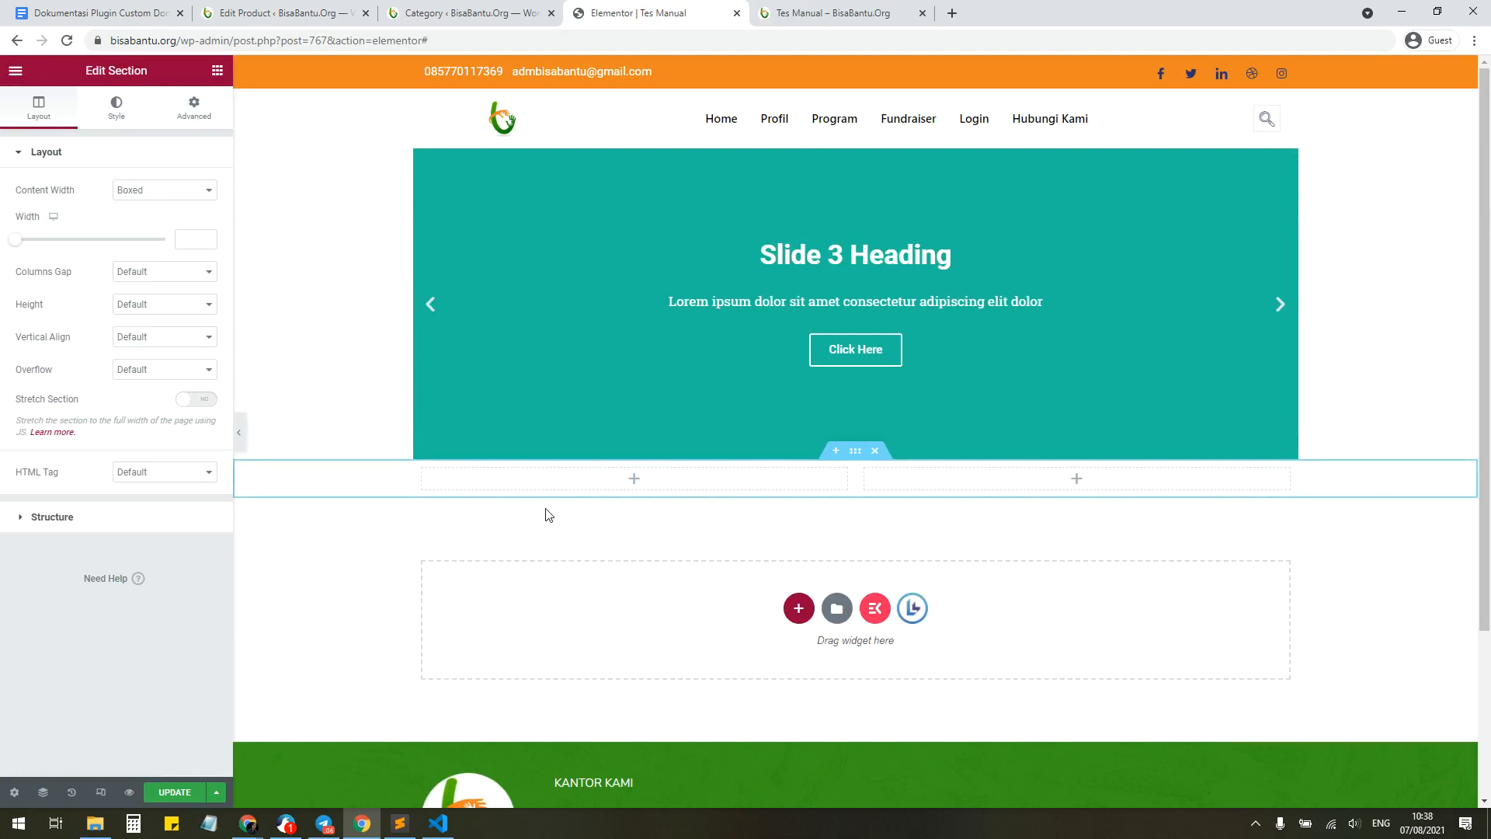
{"action": "left_click", "coordinate": [215, 70]}
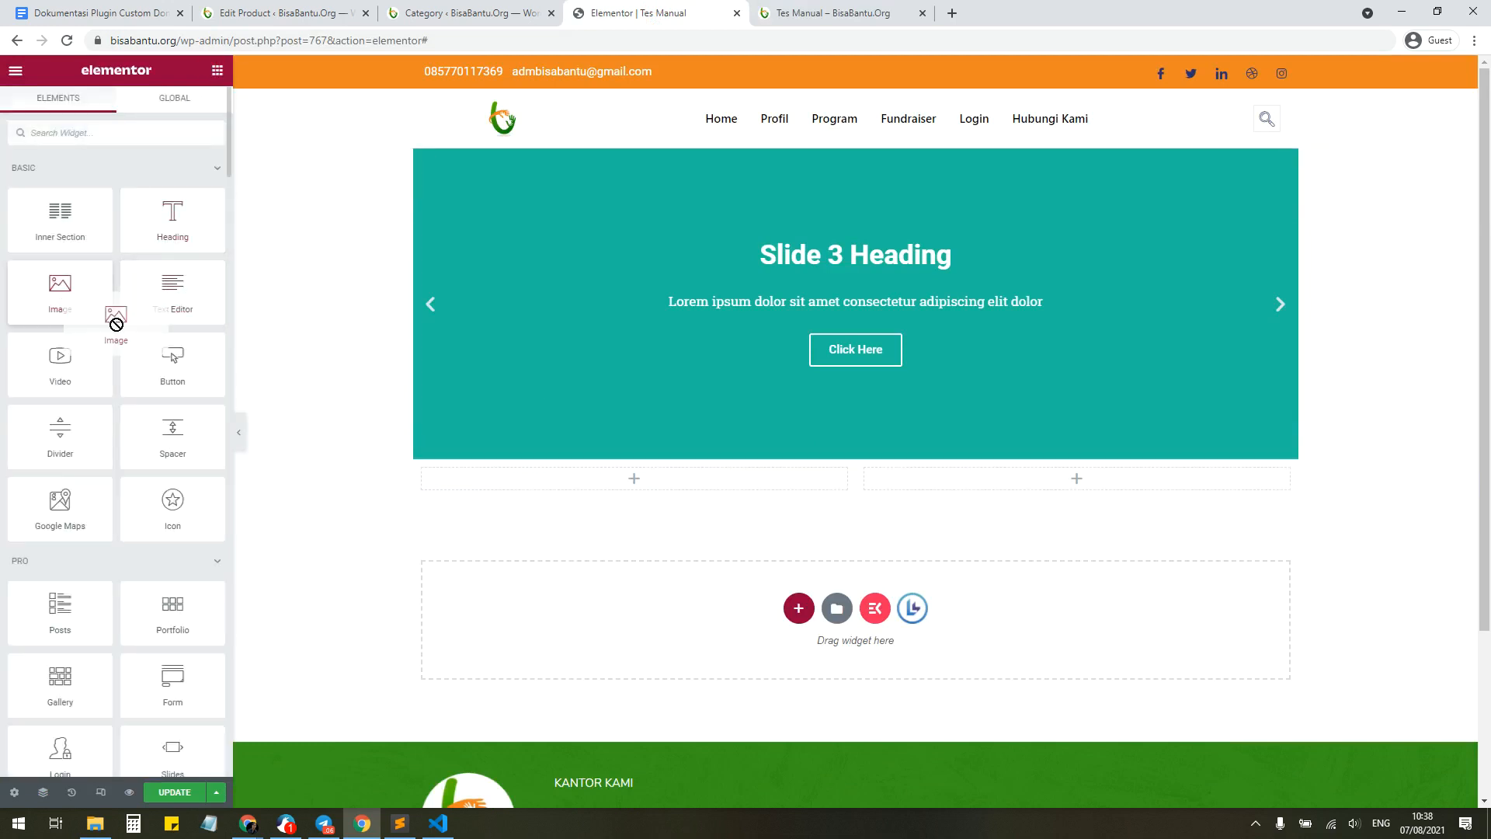
{"action": "left_click_drag", "start_coordinate": [115, 316], "coordinate": [692, 499]}
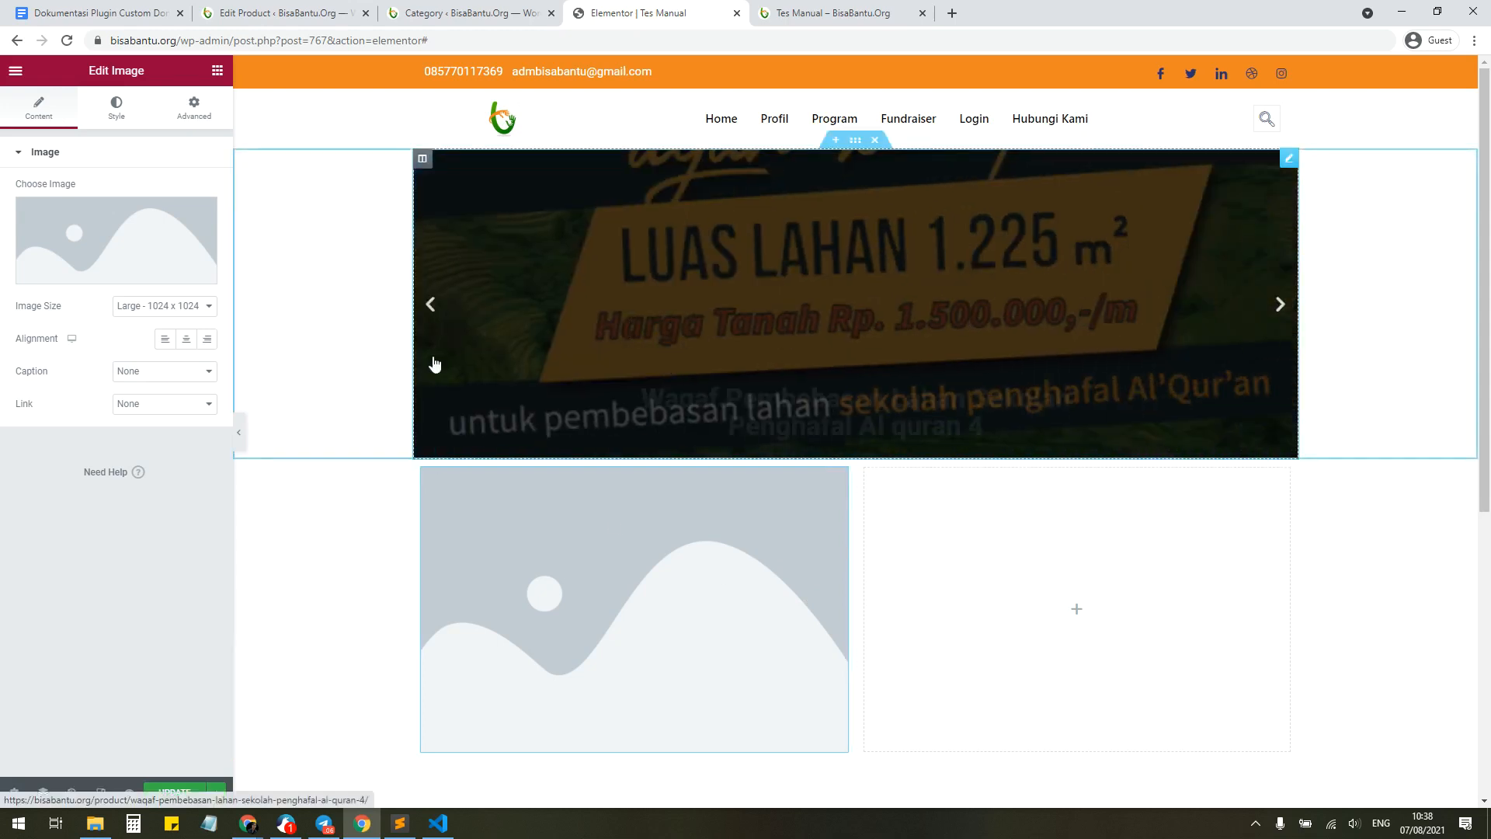
Step: Set the Image widget's picture to the "Berani Berwakaf Atas Nama Ayah Bunda" poster from the media library
{"action": "left_click", "coordinate": [217, 71]}
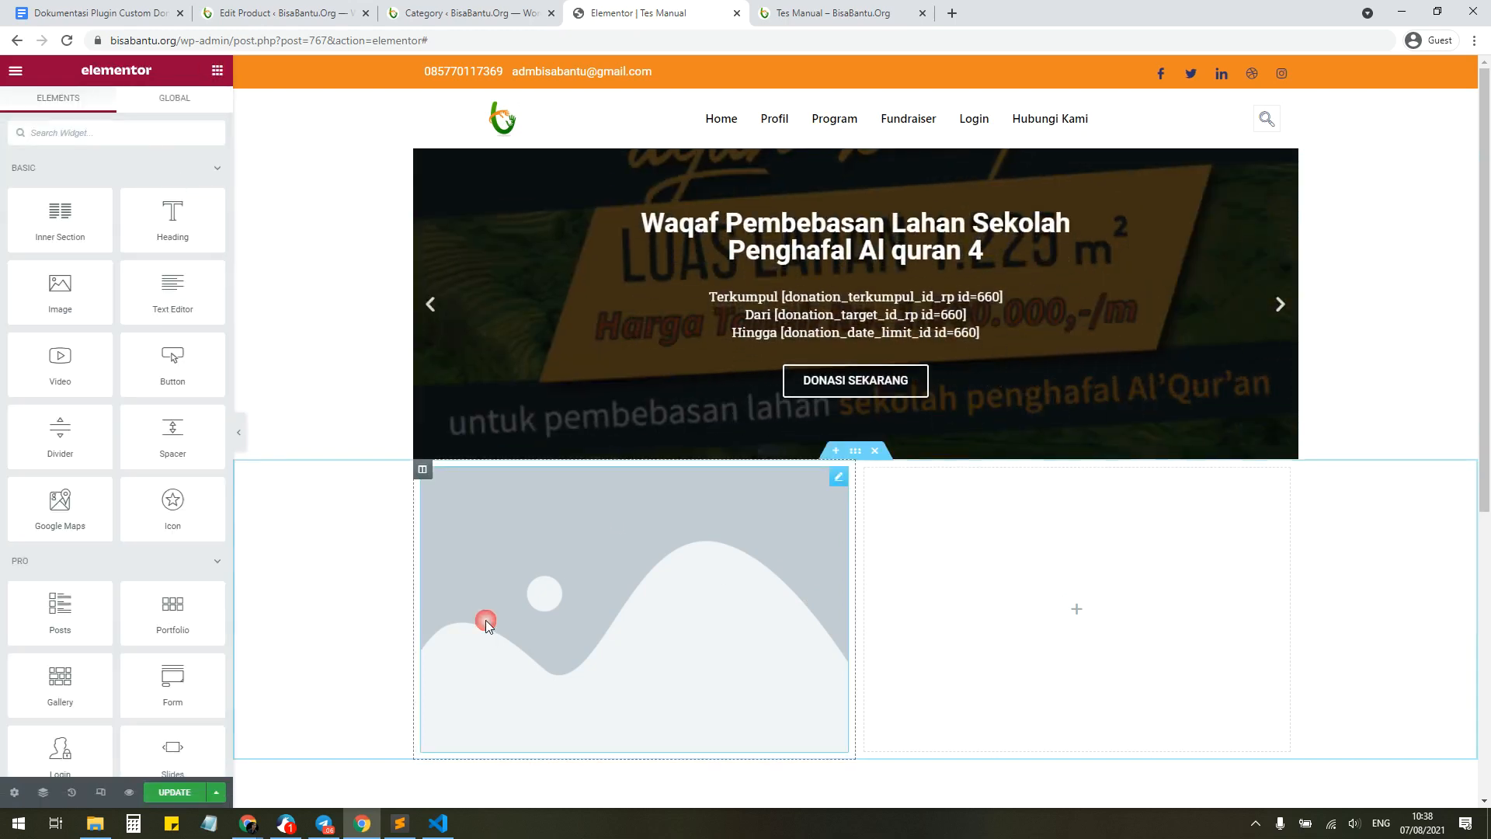
{"action": "left_click", "coordinate": [506, 604]}
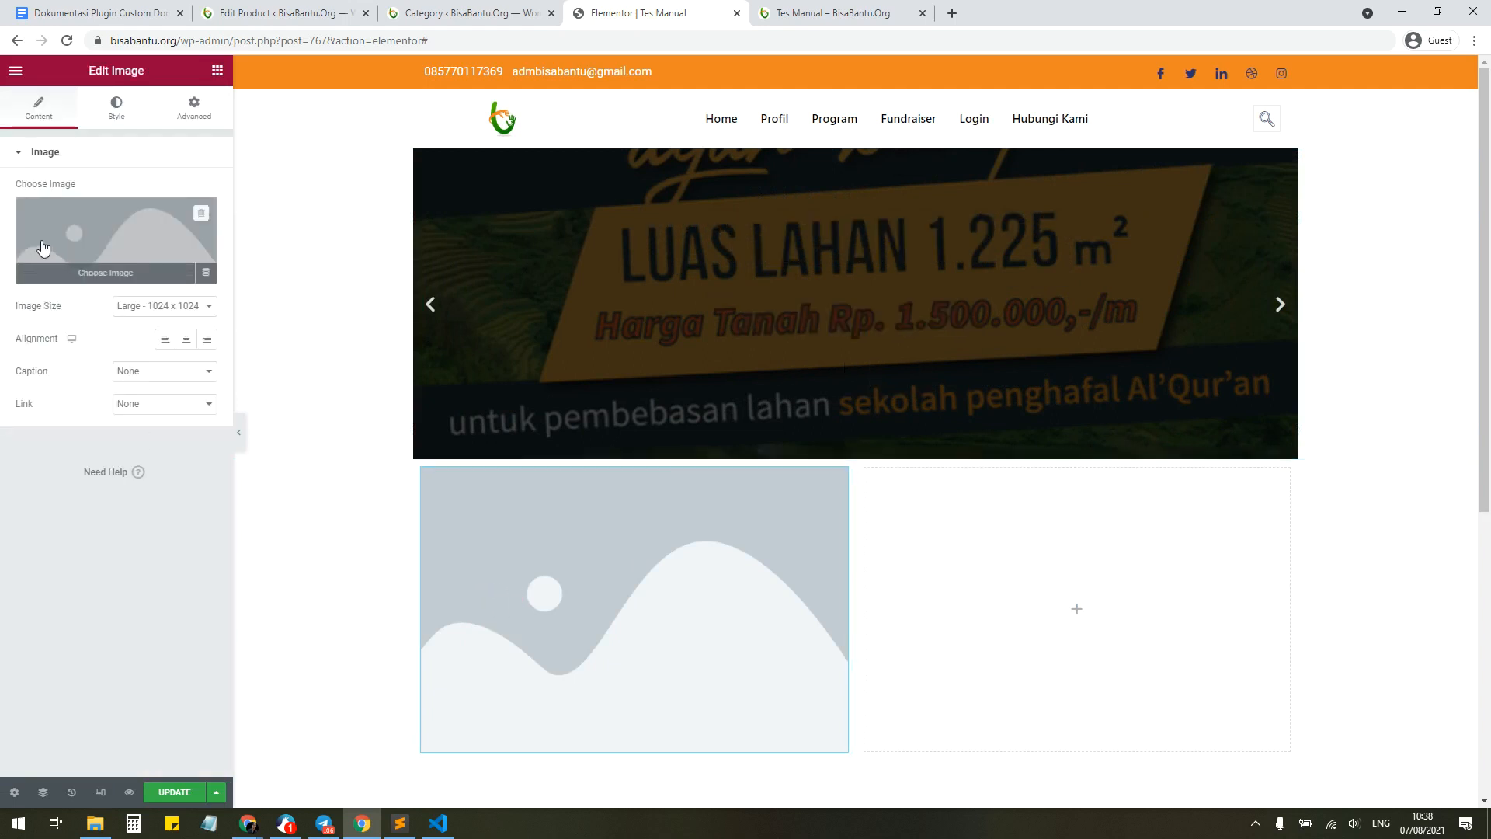
{"action": "left_click", "coordinate": [117, 240]}
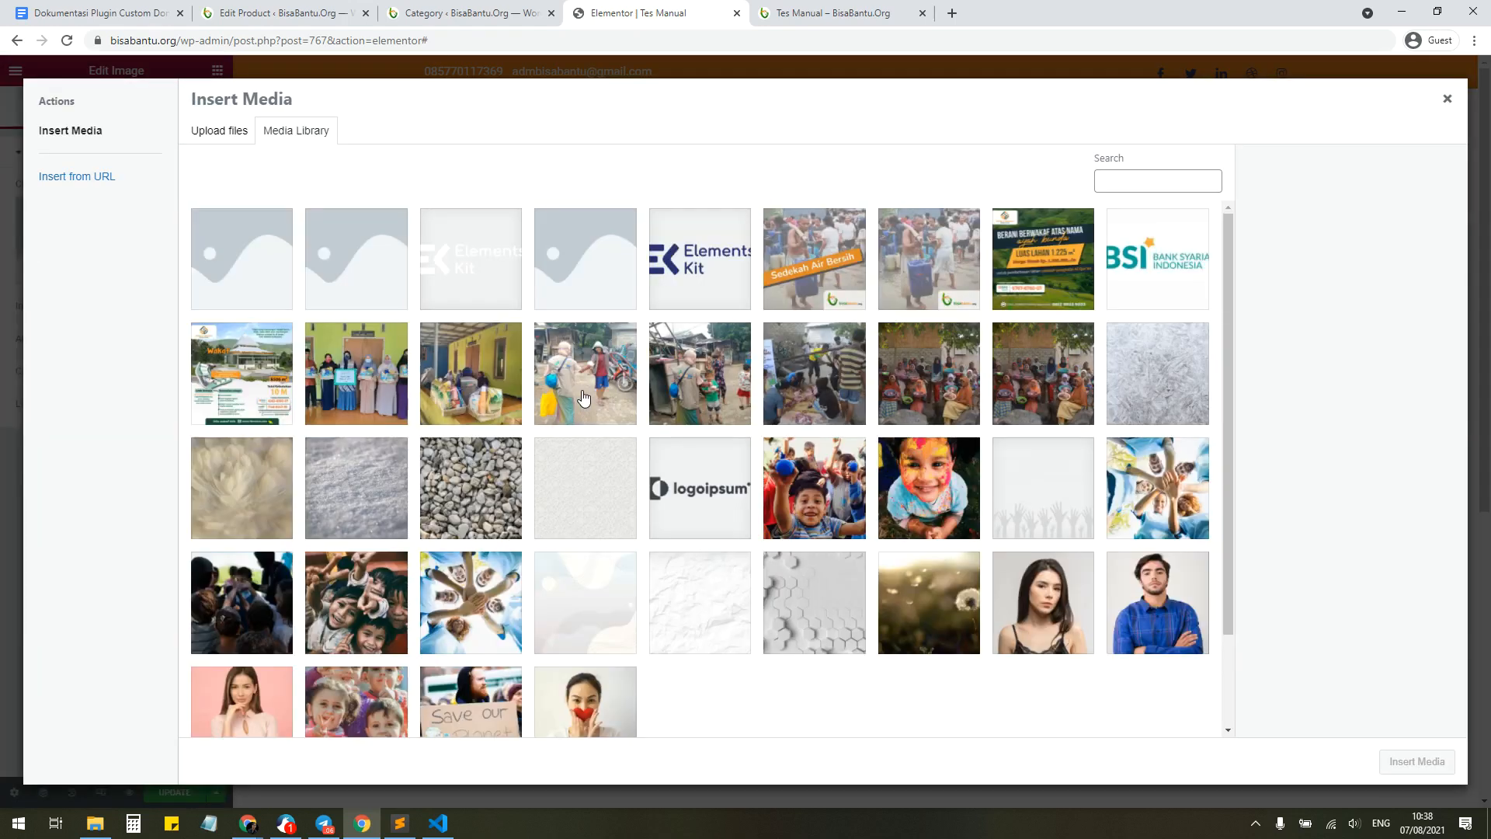
{"action": "left_click", "coordinate": [1039, 275]}
{"action": "left_click", "coordinate": [1417, 761]}
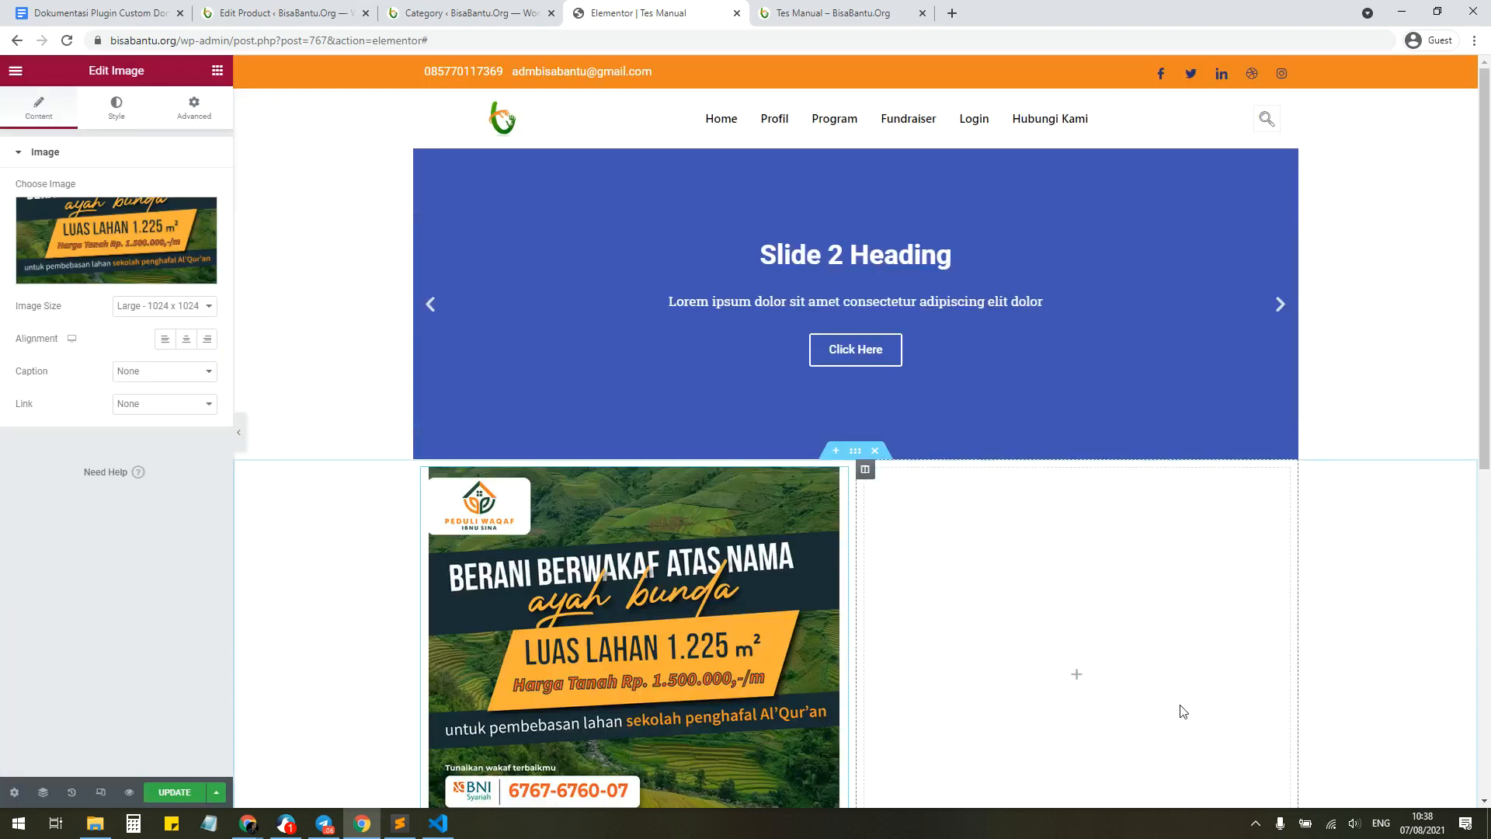
{"action": "scroll", "coordinate": [683, 573], "scroll_direction": "down", "scroll_amount": 4}
{"action": "scroll", "coordinate": [854, 591], "scroll_direction": "up", "scroll_amount": 2}
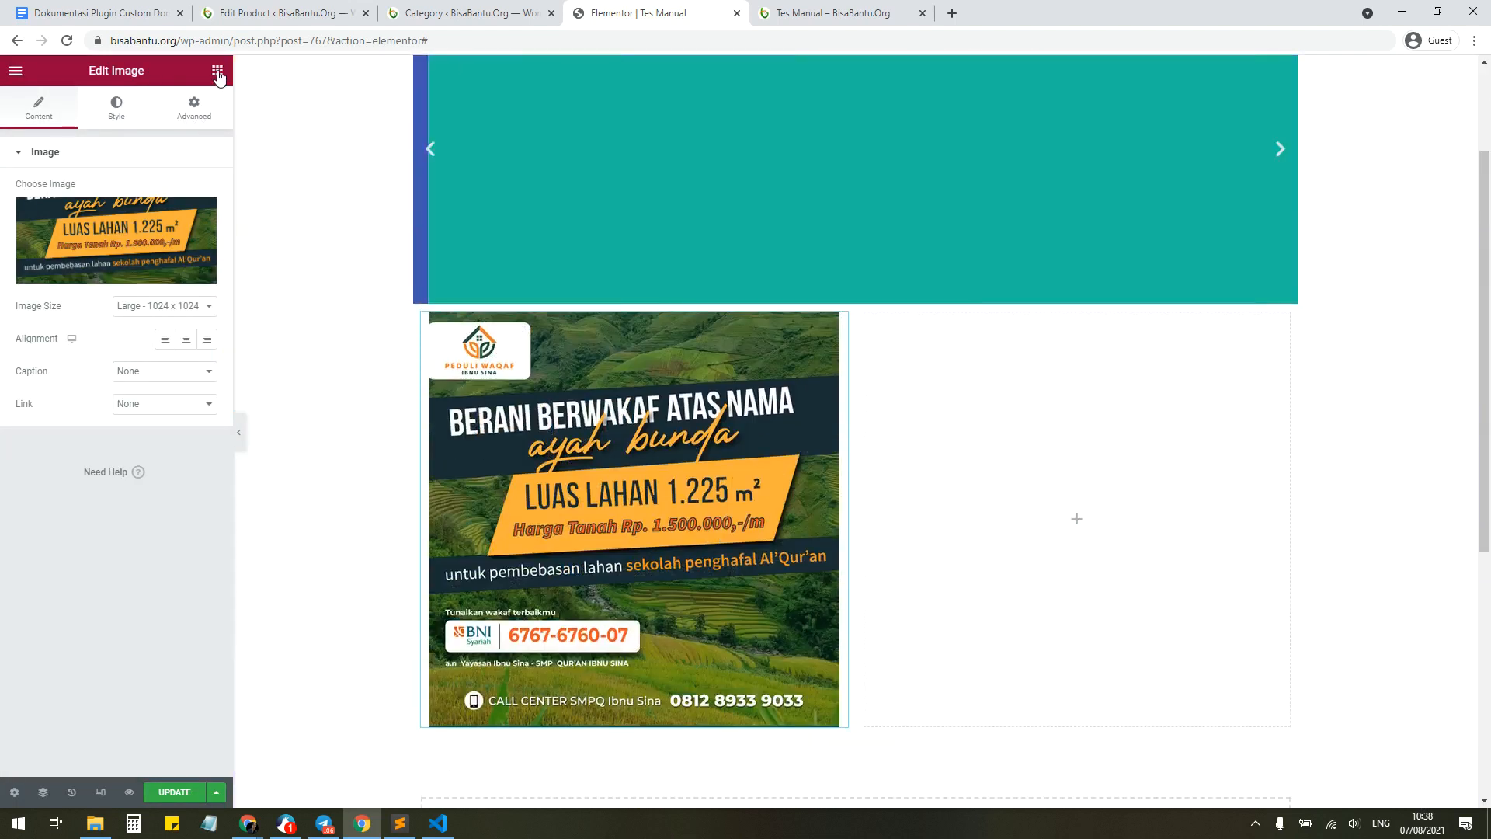
Step: Add a Heading widget to the empty second column and copy the product's title from its Edit Product page
{"action": "left_click", "coordinate": [217, 70]}
{"action": "left_click_drag", "start_coordinate": [169, 208], "coordinate": [1075, 500]}
{"action": "left_click", "coordinate": [341, 12]}
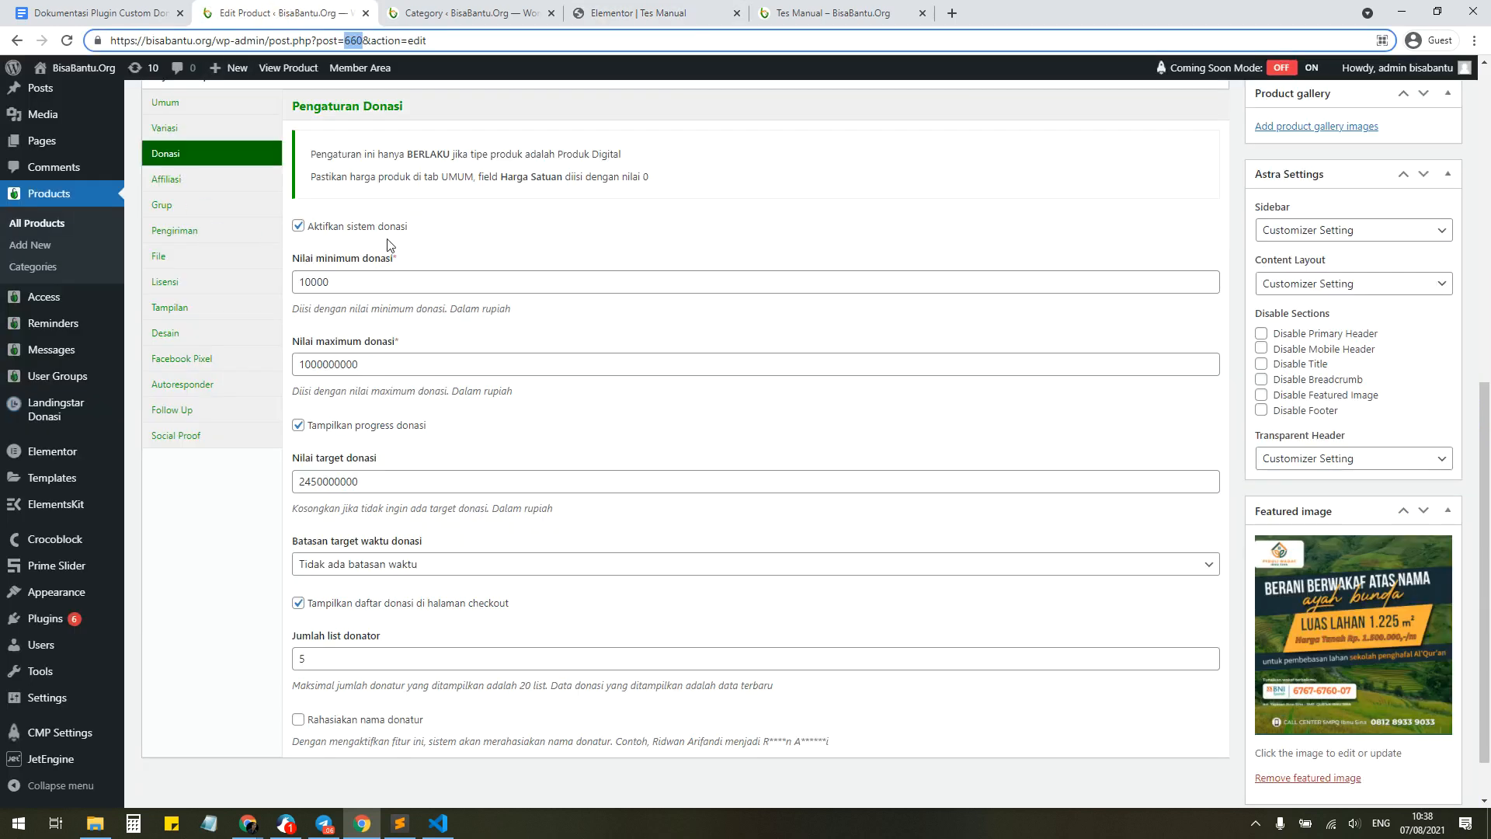
{"action": "scroll", "coordinate": [283, 224], "scroll_direction": "up", "scroll_amount": 5}
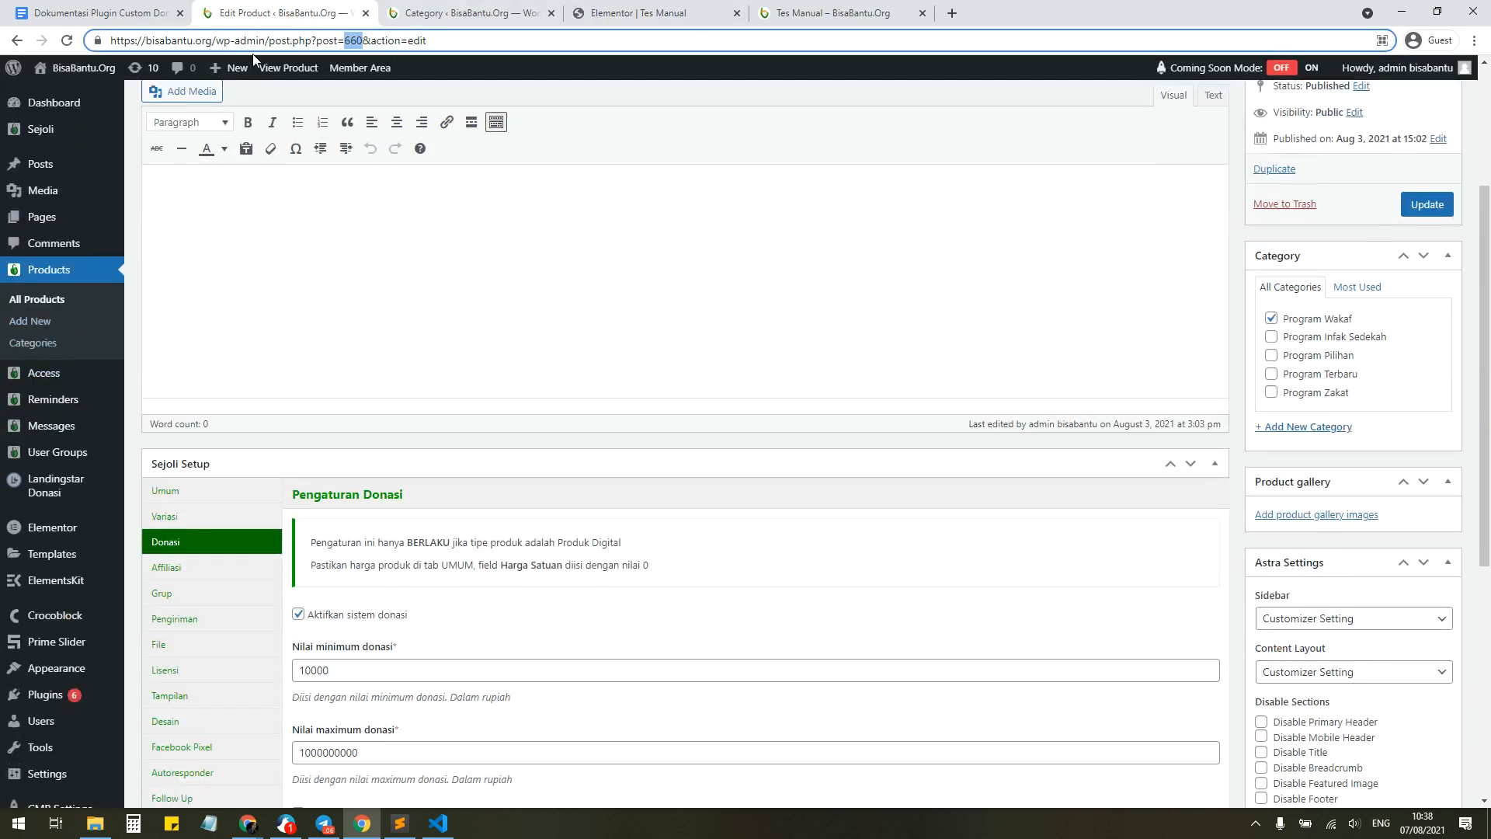
{"action": "scroll", "coordinate": [362, 222], "scroll_direction": "up", "scroll_amount": 3}
{"action": "triple_click", "coordinate": [497, 256]}
{"action": "key", "text": "ctrl+c"}
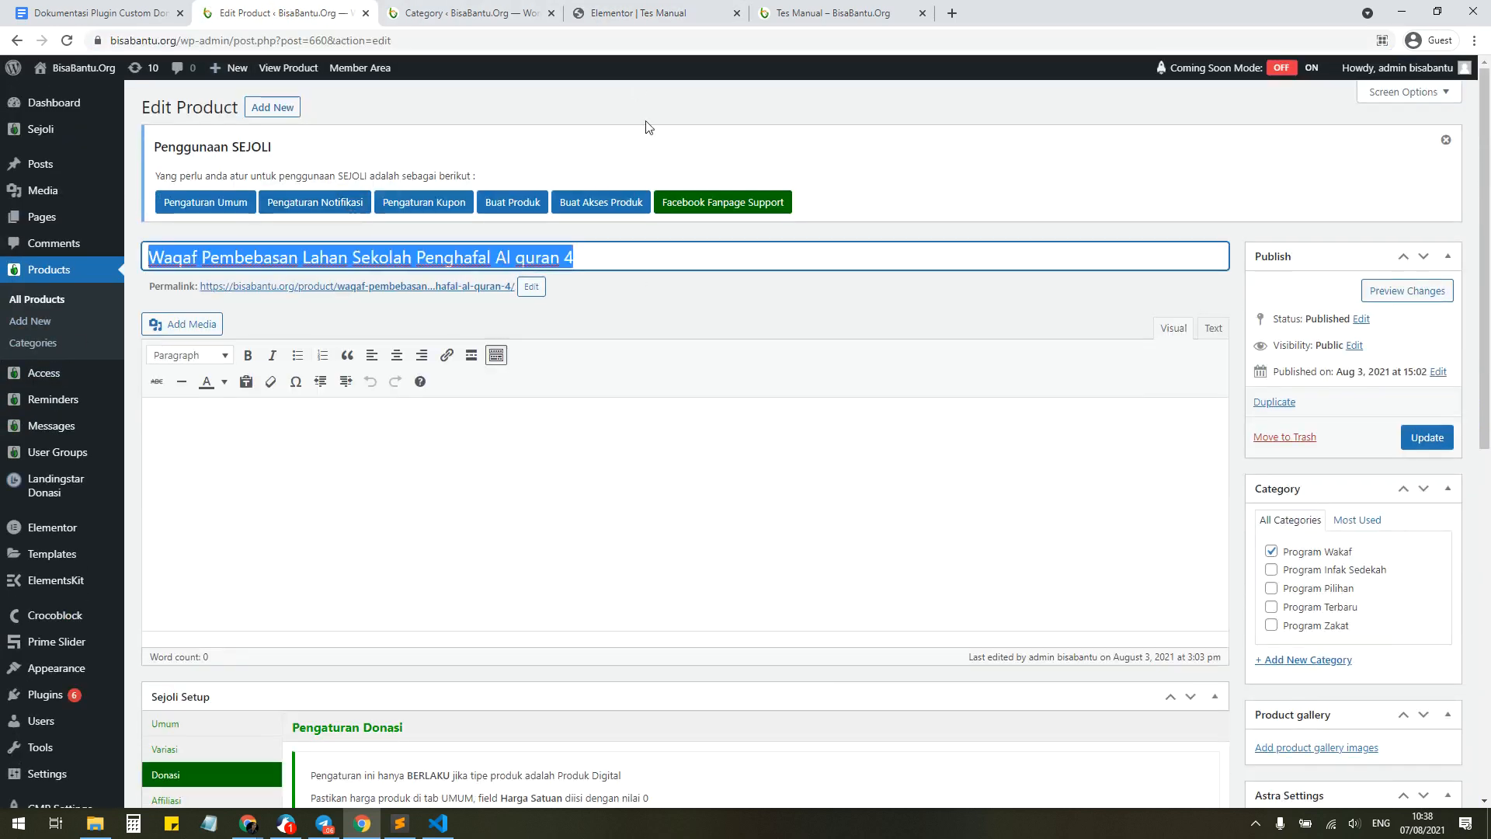
Step: Set the heading's title to the copied text "Waqaf Pembebasan Lahan Sekolah Penghafal Al quran 4" in the Elementor editor
{"action": "left_click", "coordinate": [622, 12]}
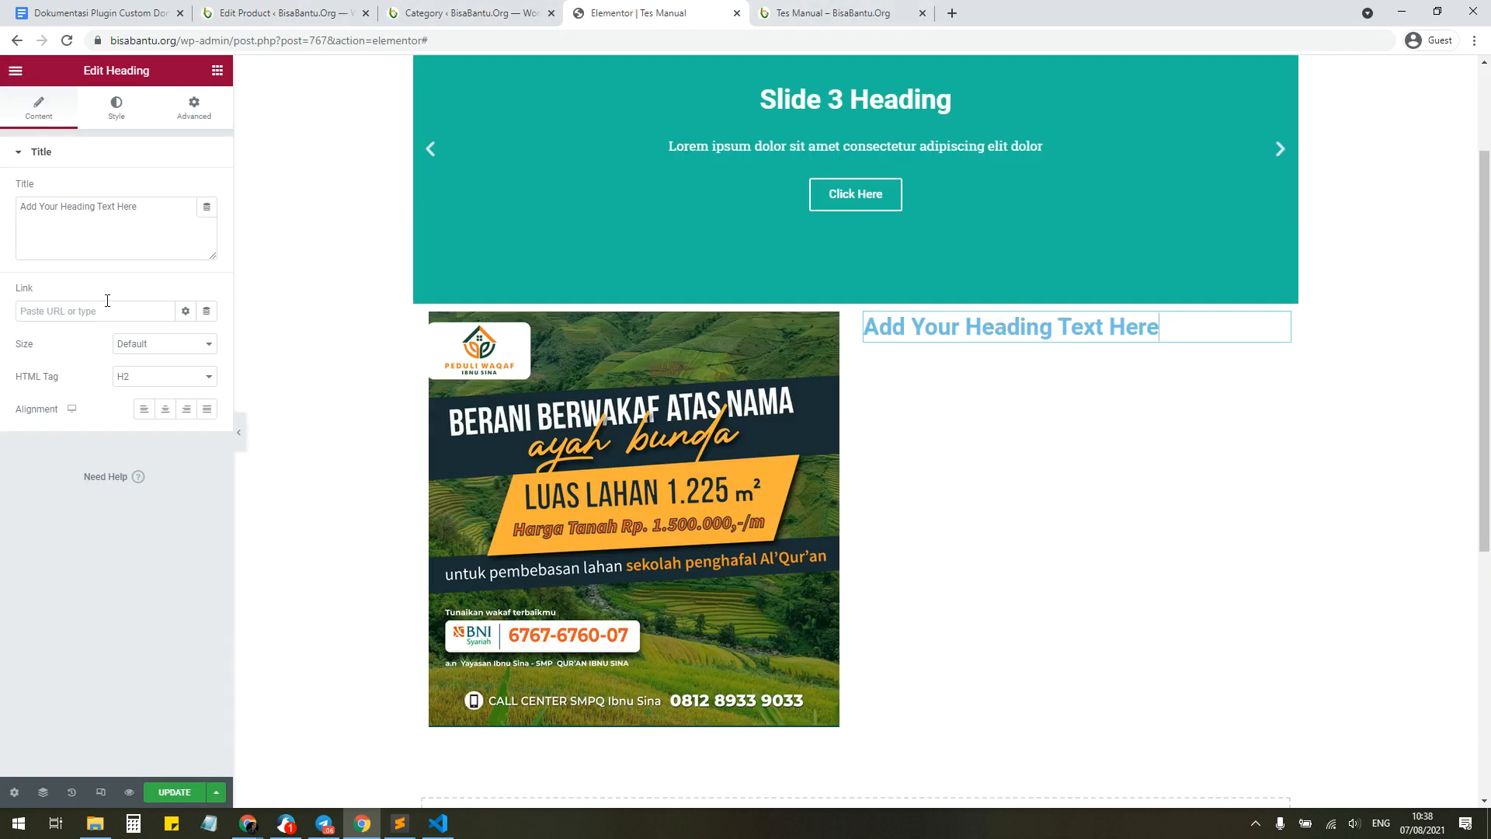
{"action": "left_click", "coordinate": [117, 225]}
{"action": "key", "text": "ctrl+v"}
{"action": "right_click", "coordinate": [924, 331]}
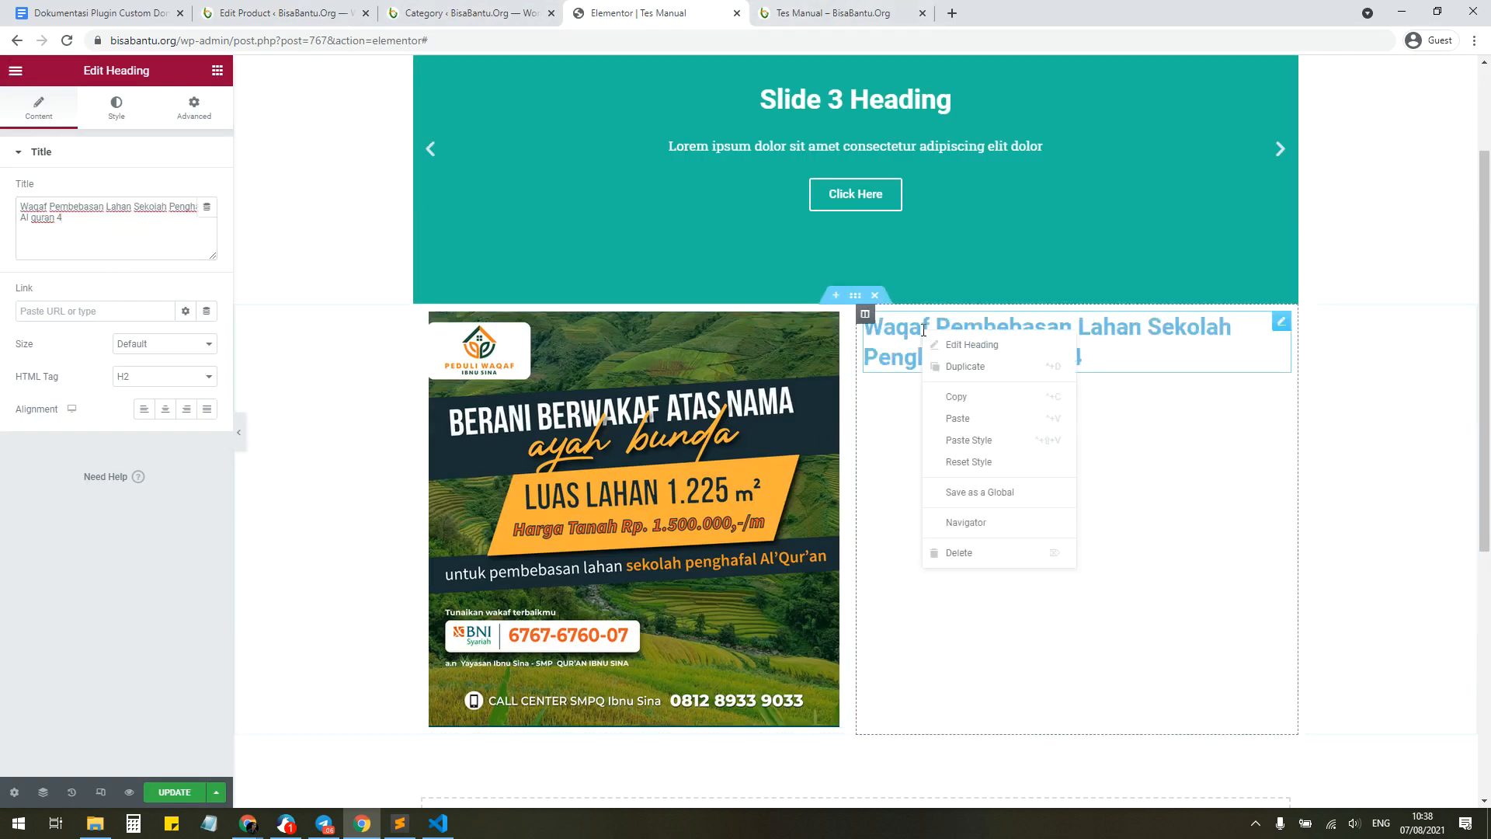
{"action": "left_click", "coordinate": [865, 416]}
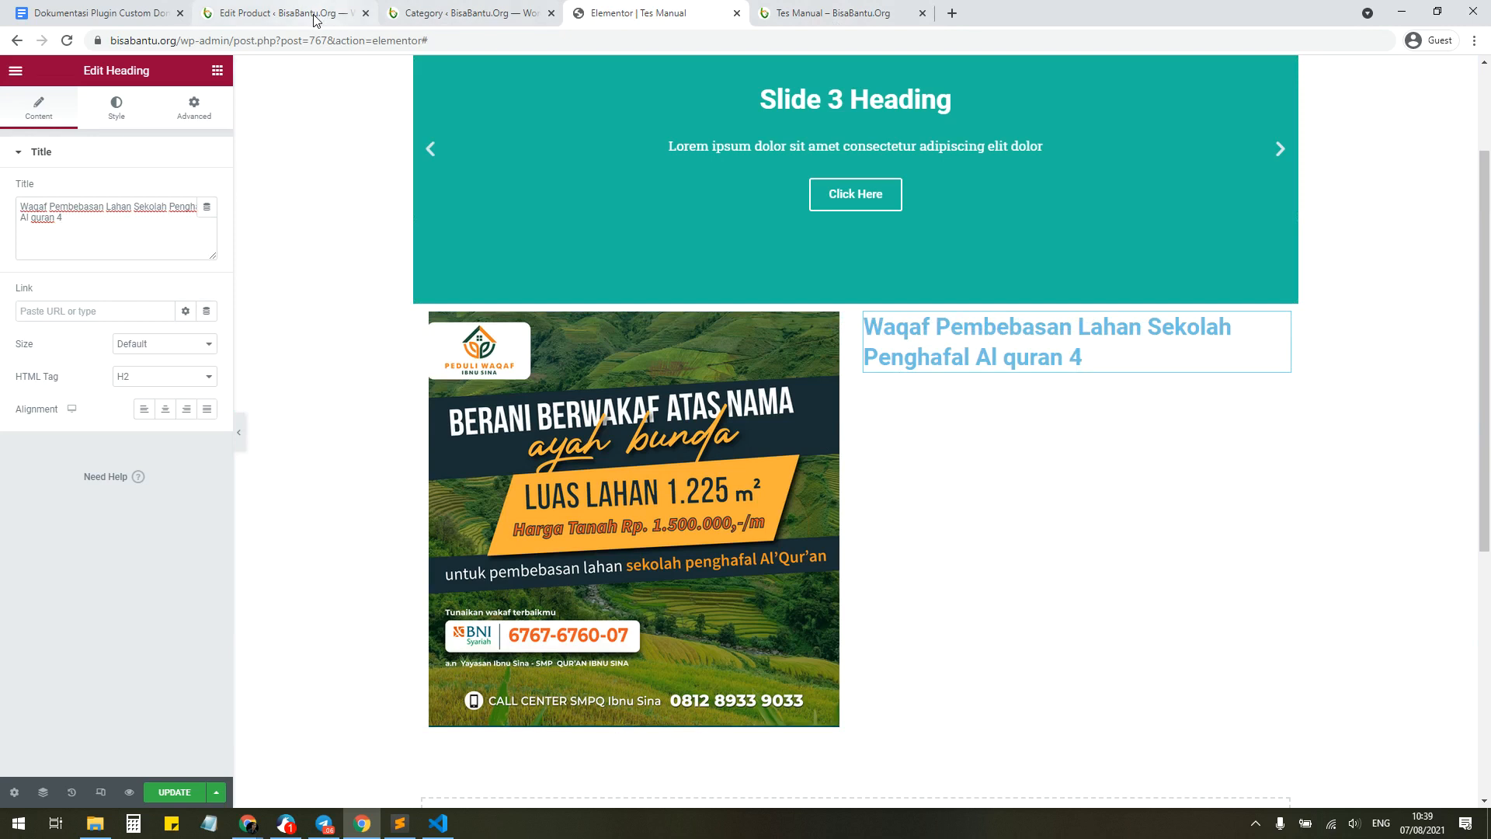
{"action": "left_click", "coordinate": [217, 72]}
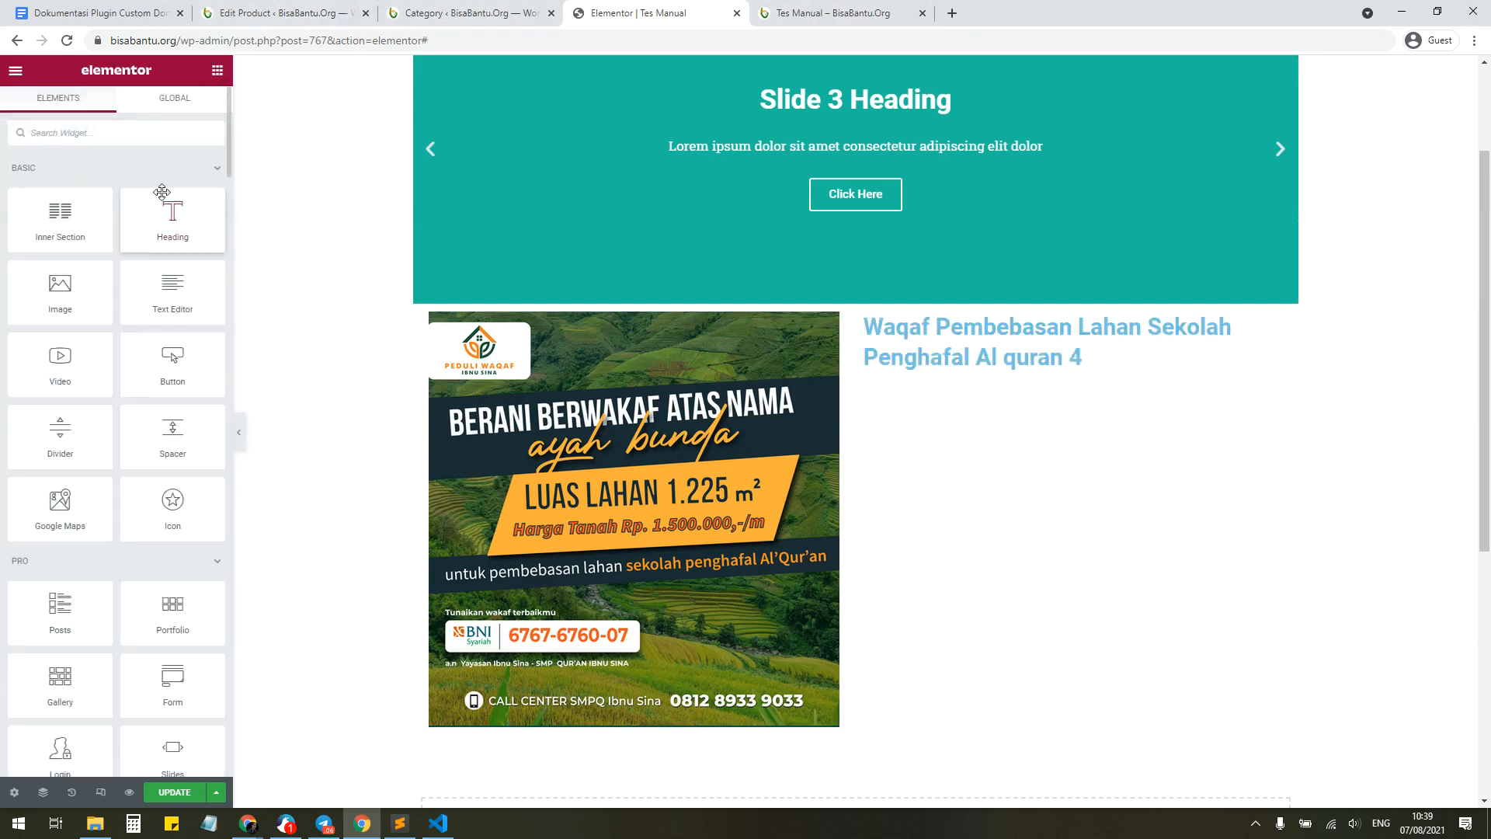
{"action": "left_click_drag", "start_coordinate": [168, 212], "coordinate": [958, 363]}
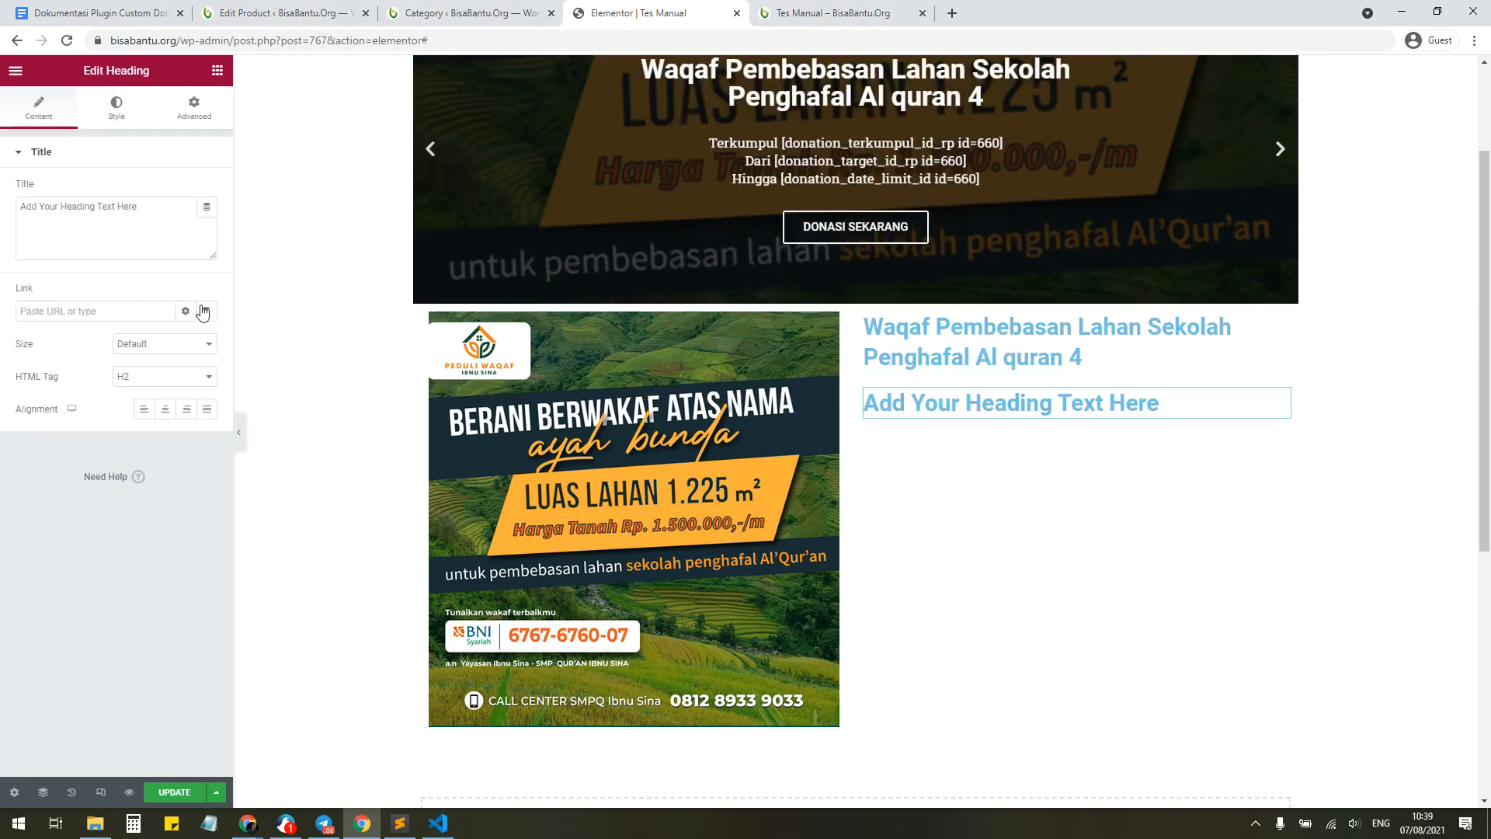
{"action": "right_click", "coordinate": [988, 408]}
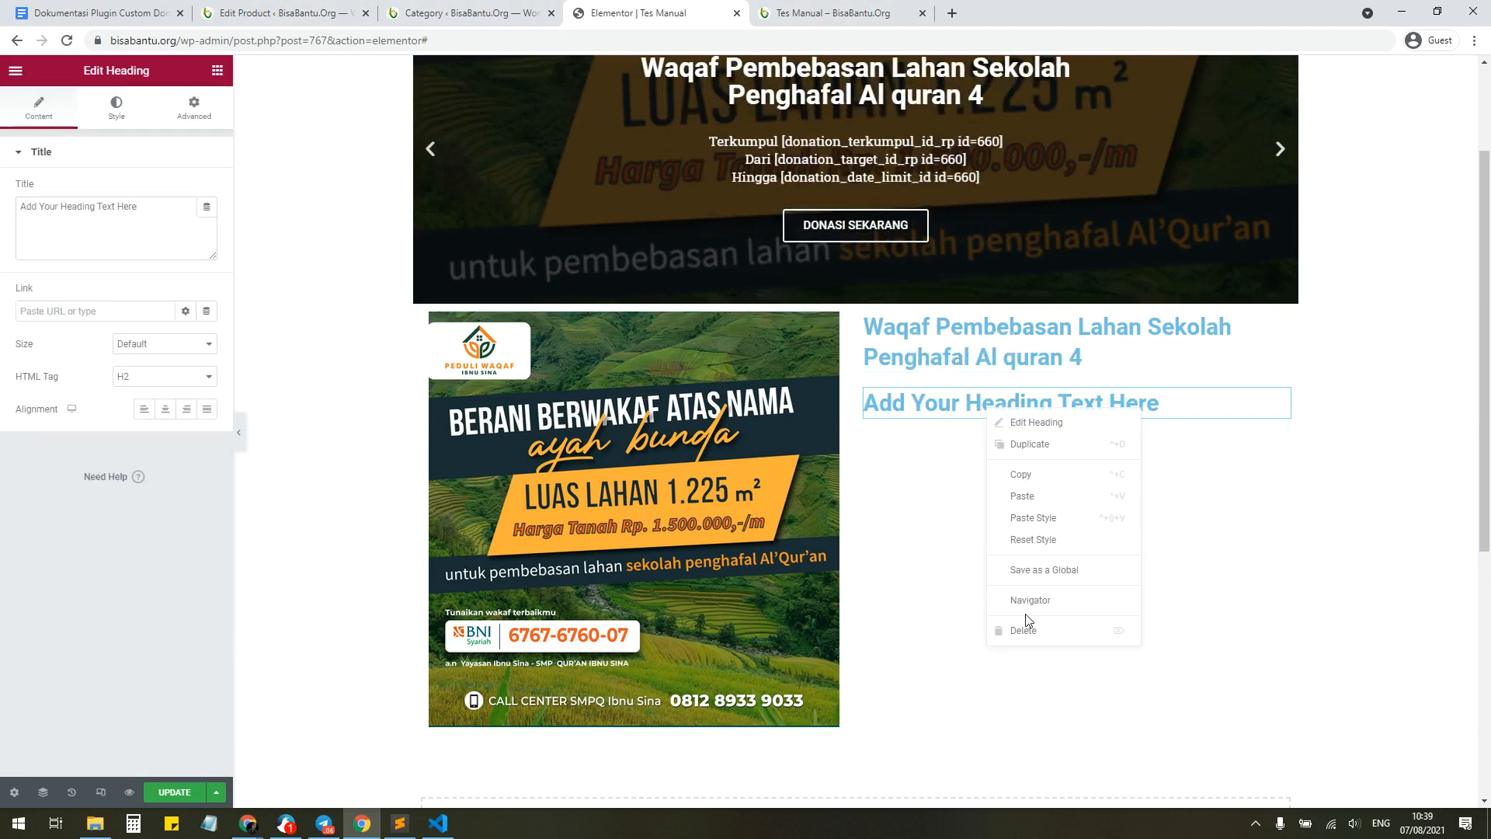
{"action": "left_click", "coordinate": [1030, 625]}
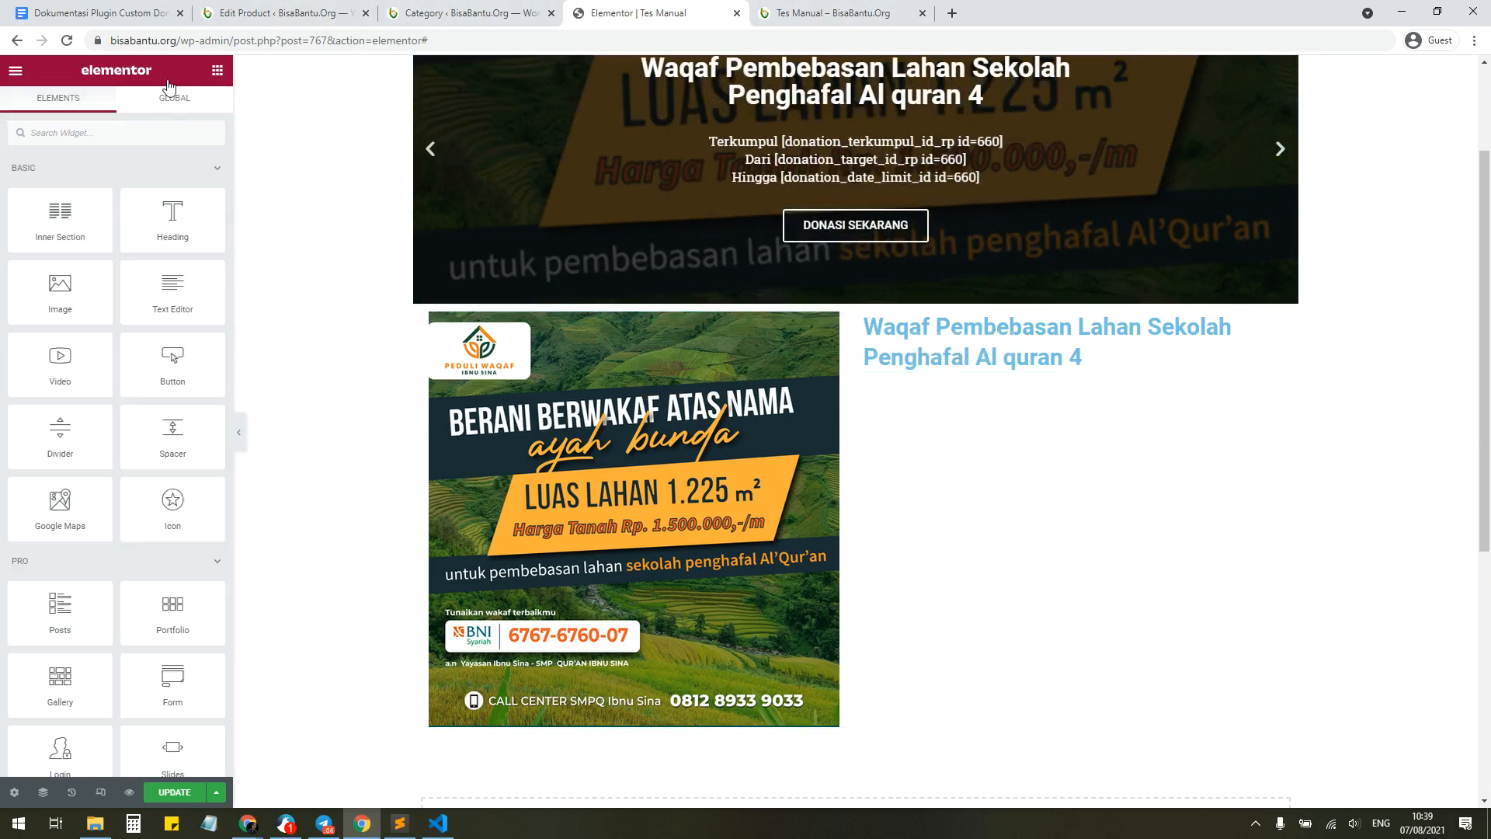
Step: Add an Icon List widget below the product heading and remove all its items except the first
{"action": "left_click", "coordinate": [91, 134]}
{"action": "type", "text": "icon"}
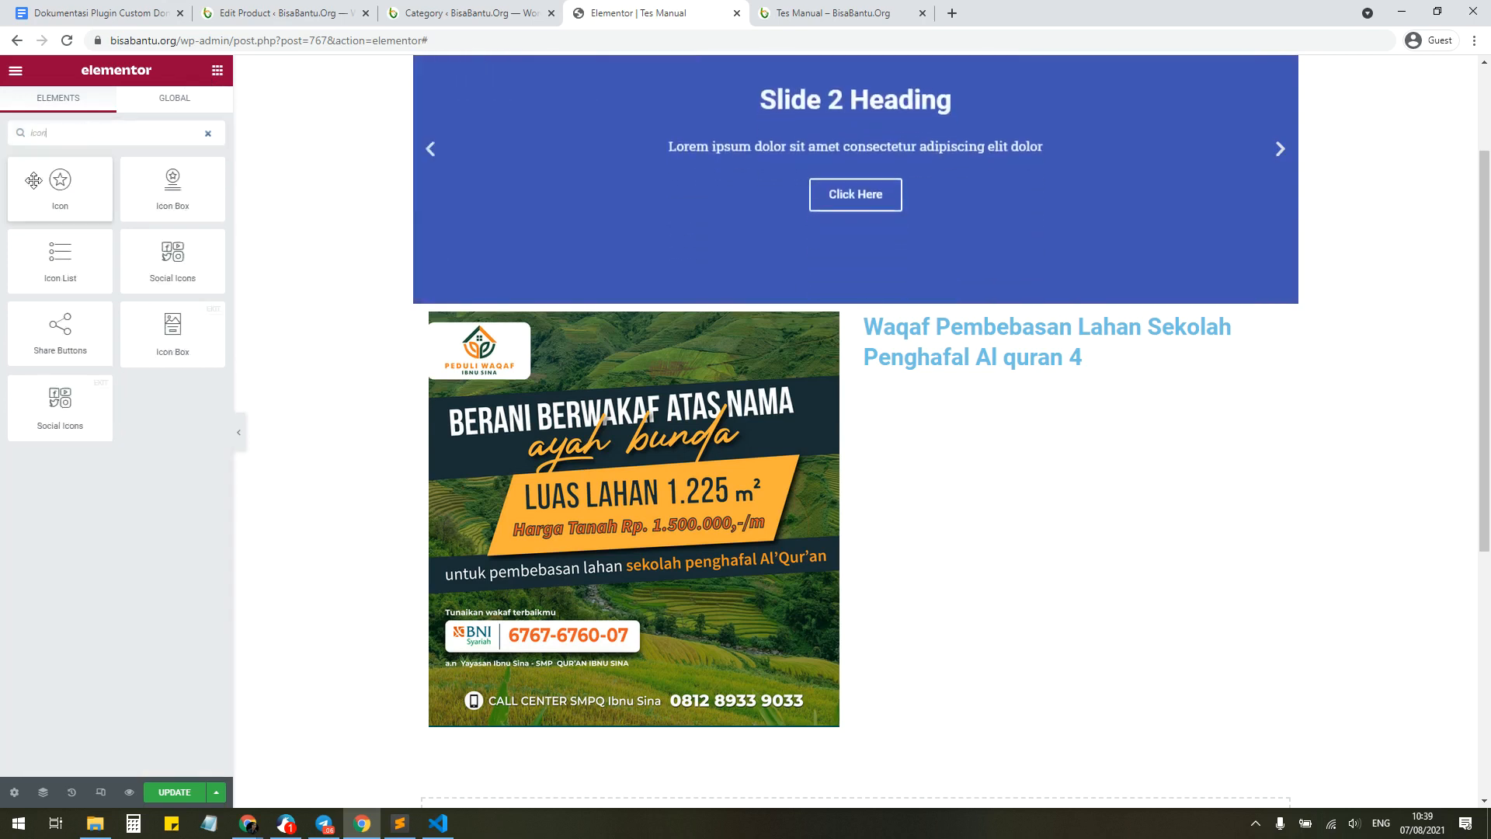
{"action": "left_click_drag", "start_coordinate": [77, 281], "coordinate": [976, 375]}
{"action": "left_click", "coordinate": [201, 284]}
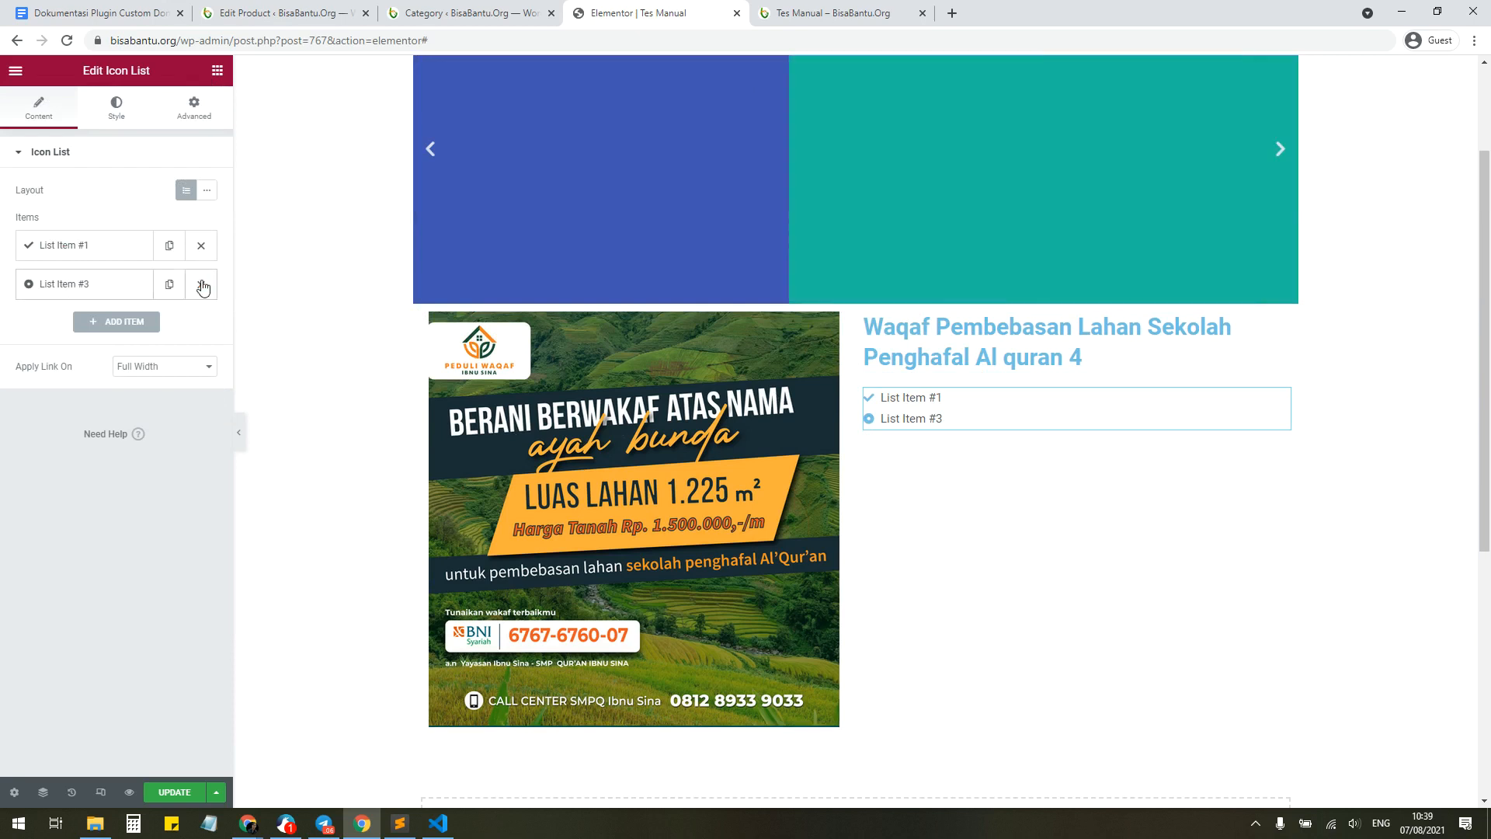
{"action": "left_click", "coordinate": [202, 286]}
Step: Clear the remaining list item's text and copy the [donation_terkumpul_id_rp id=XXX] shortcode from the plugin documentation
{"action": "left_click", "coordinate": [117, 250]}
{"action": "left_click_drag", "start_coordinate": [96, 299], "coordinate": [3, 306]}
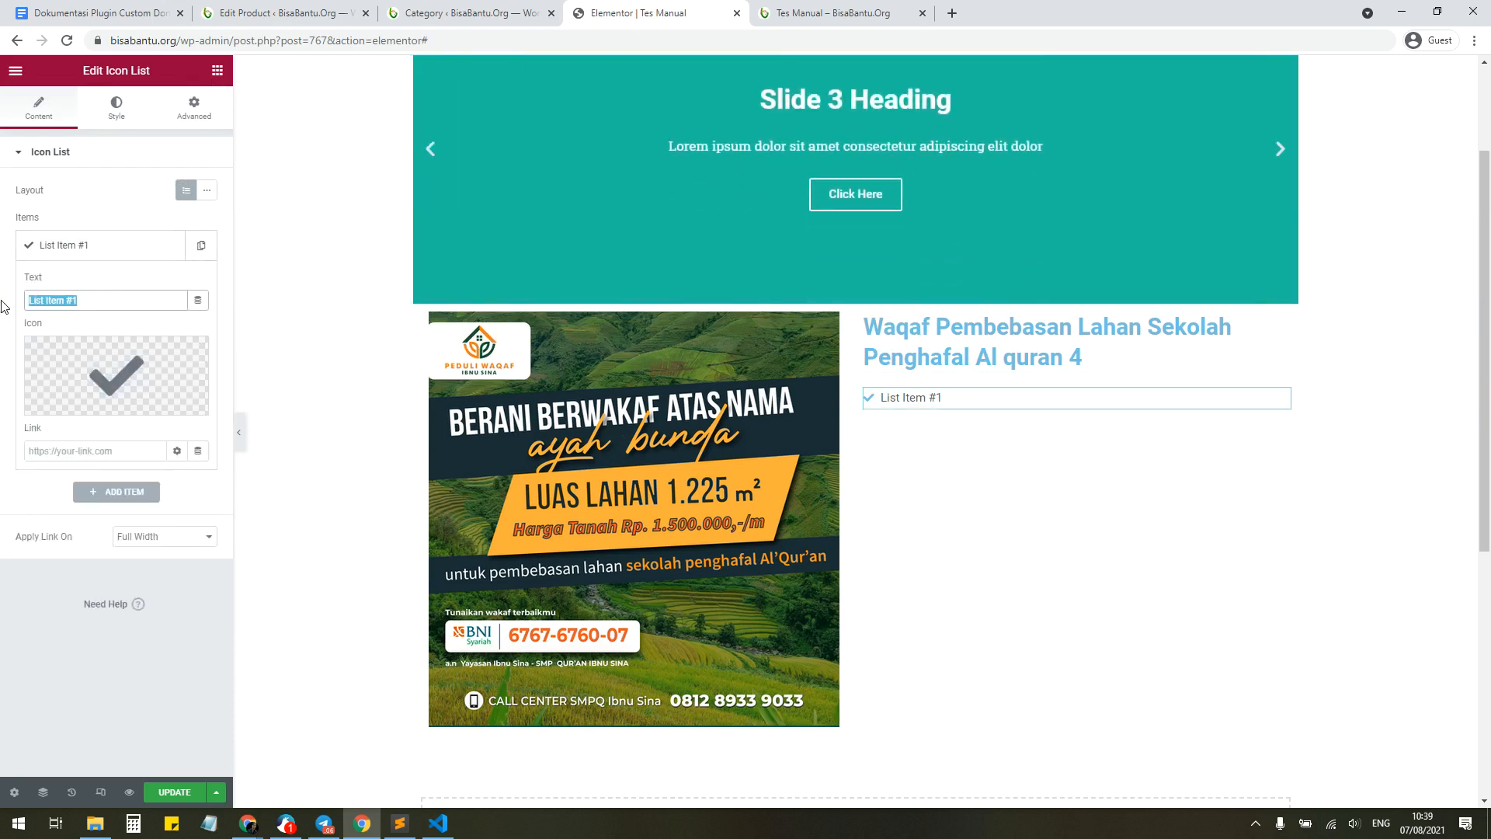
{"action": "left_click", "coordinate": [441, 11]}
{"action": "left_click", "coordinate": [305, 12]}
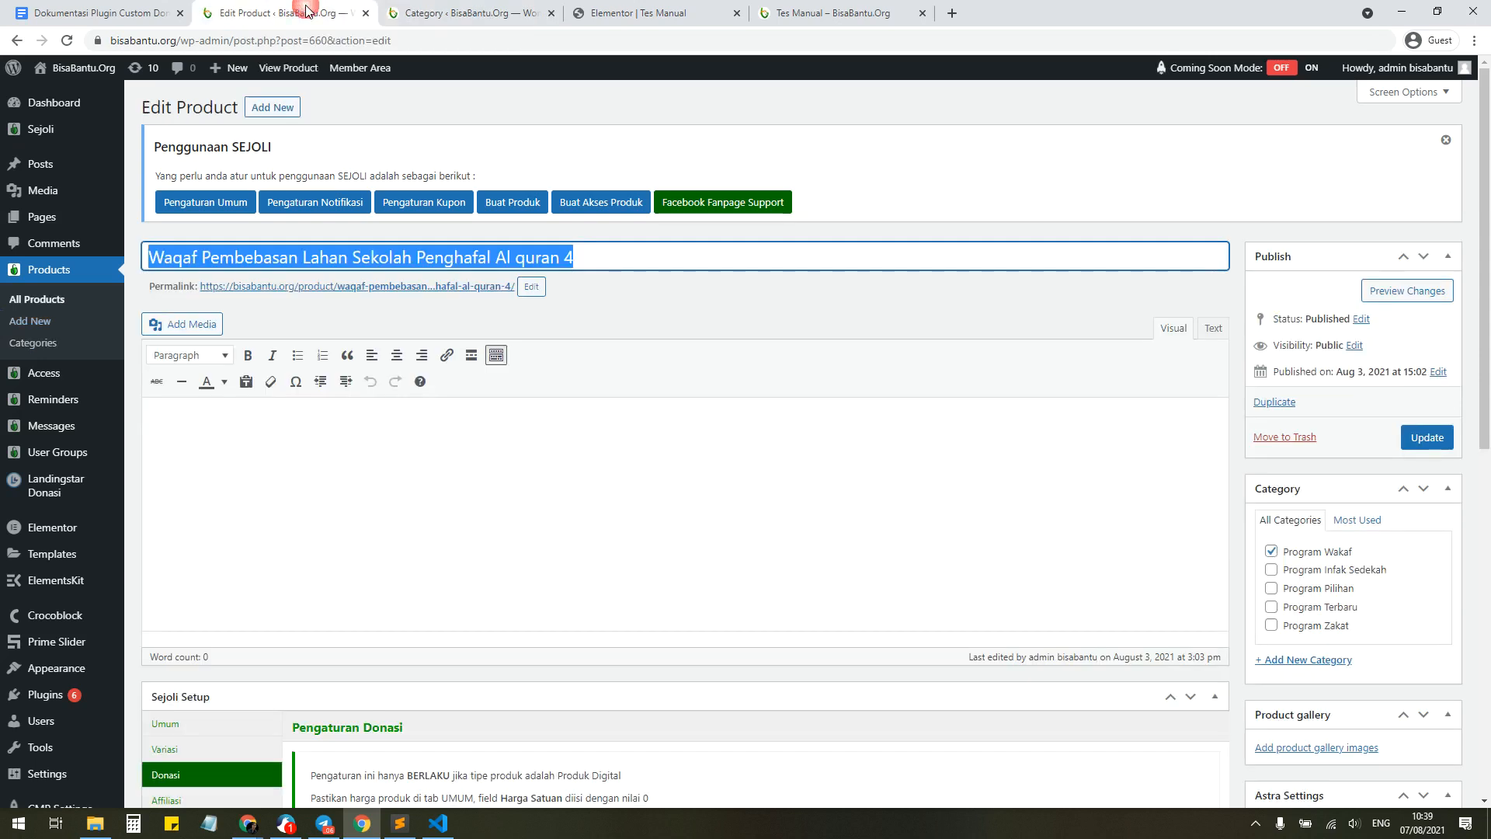
{"action": "left_click", "coordinate": [131, 14]}
{"action": "left_click_drag", "start_coordinate": [779, 309], "coordinate": [525, 307]}
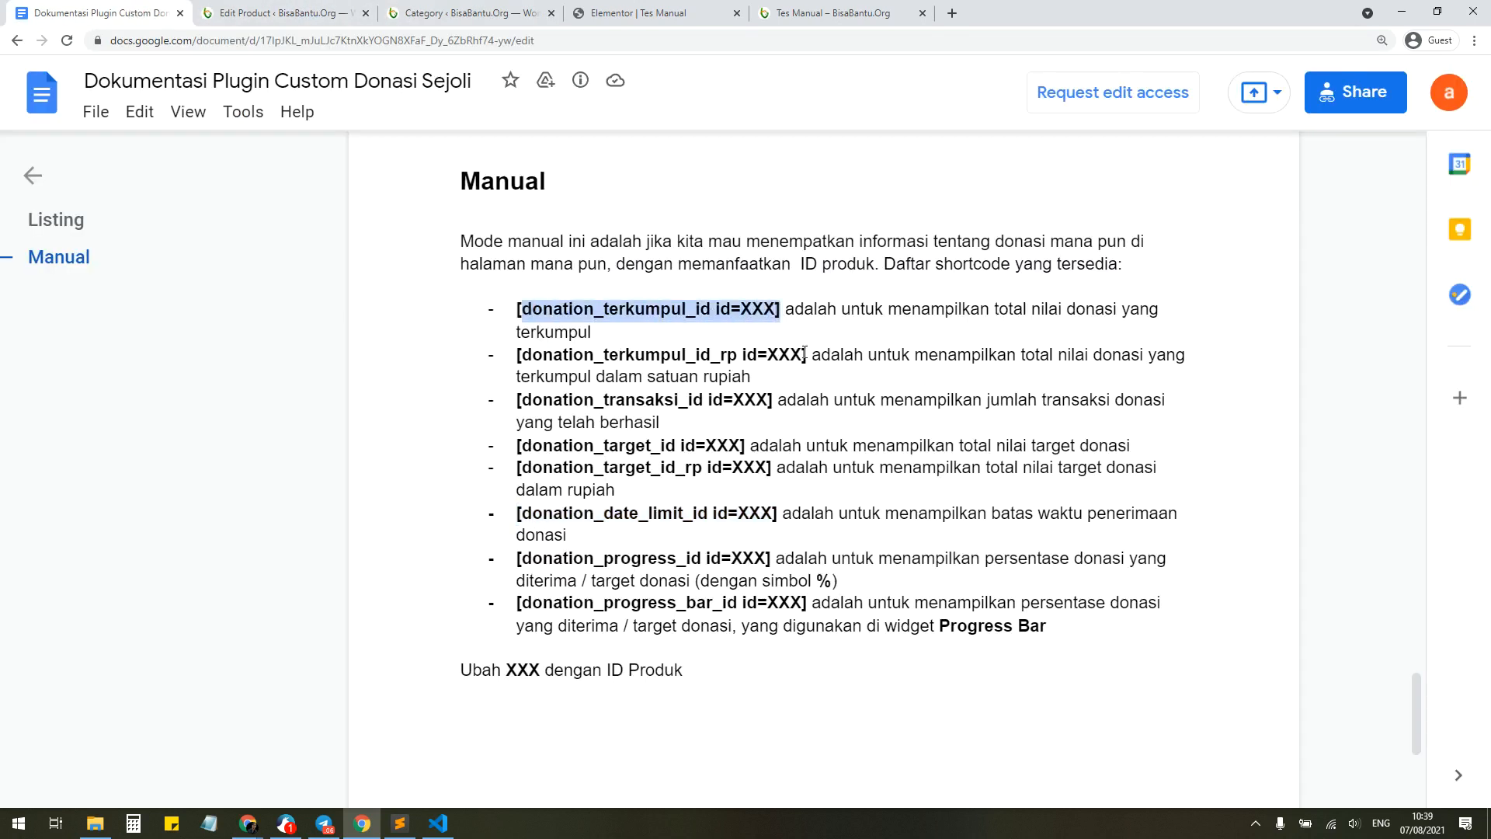
{"action": "left_click_drag", "start_coordinate": [804, 354], "coordinate": [536, 355]}
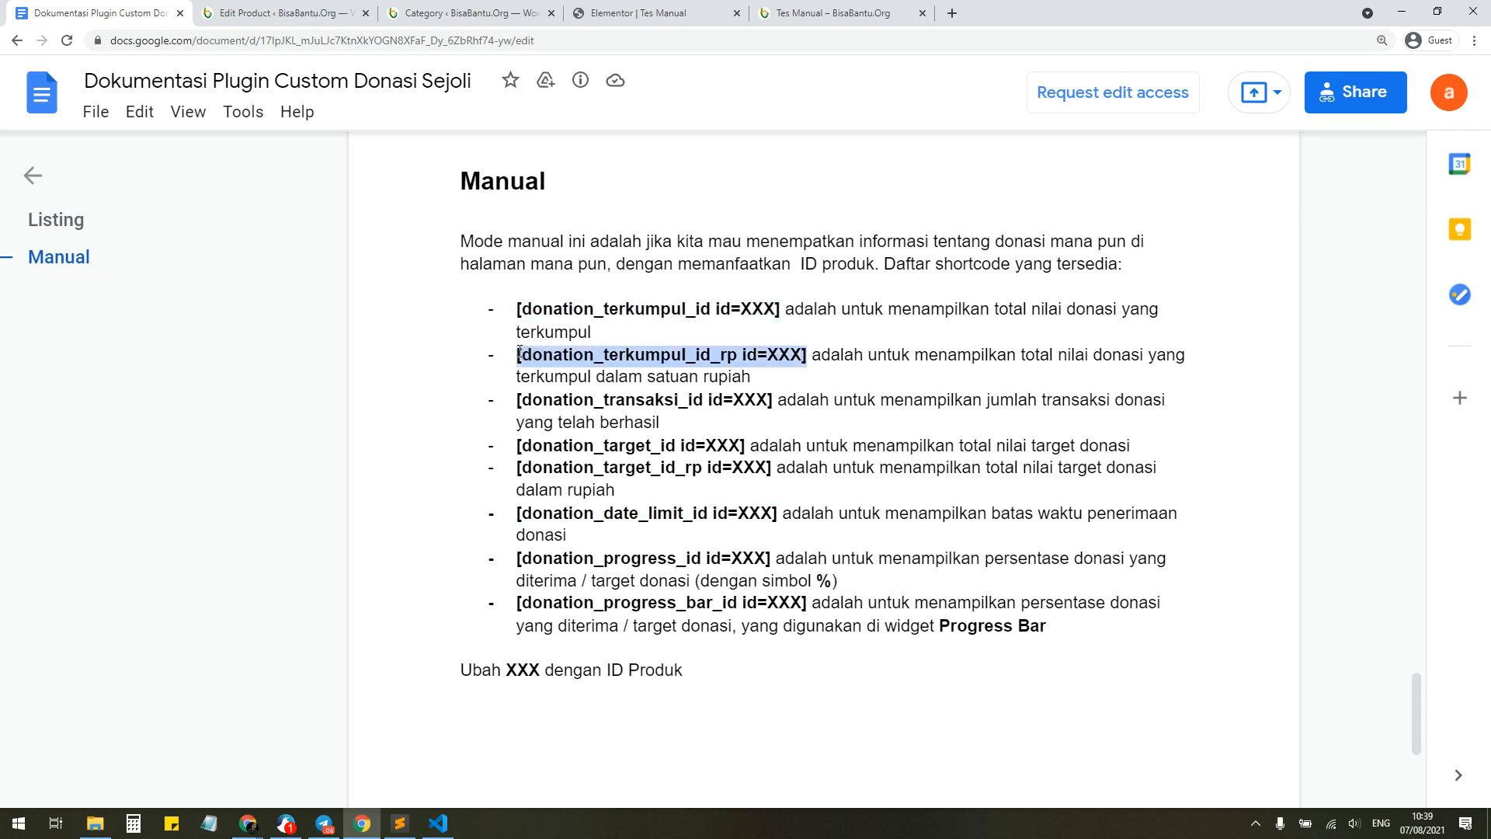
Step: Make the list item's text a dynamic Shortcode with the value [donation_terkumpul_id_rp id=660]
{"action": "left_click", "coordinate": [644, 13]}
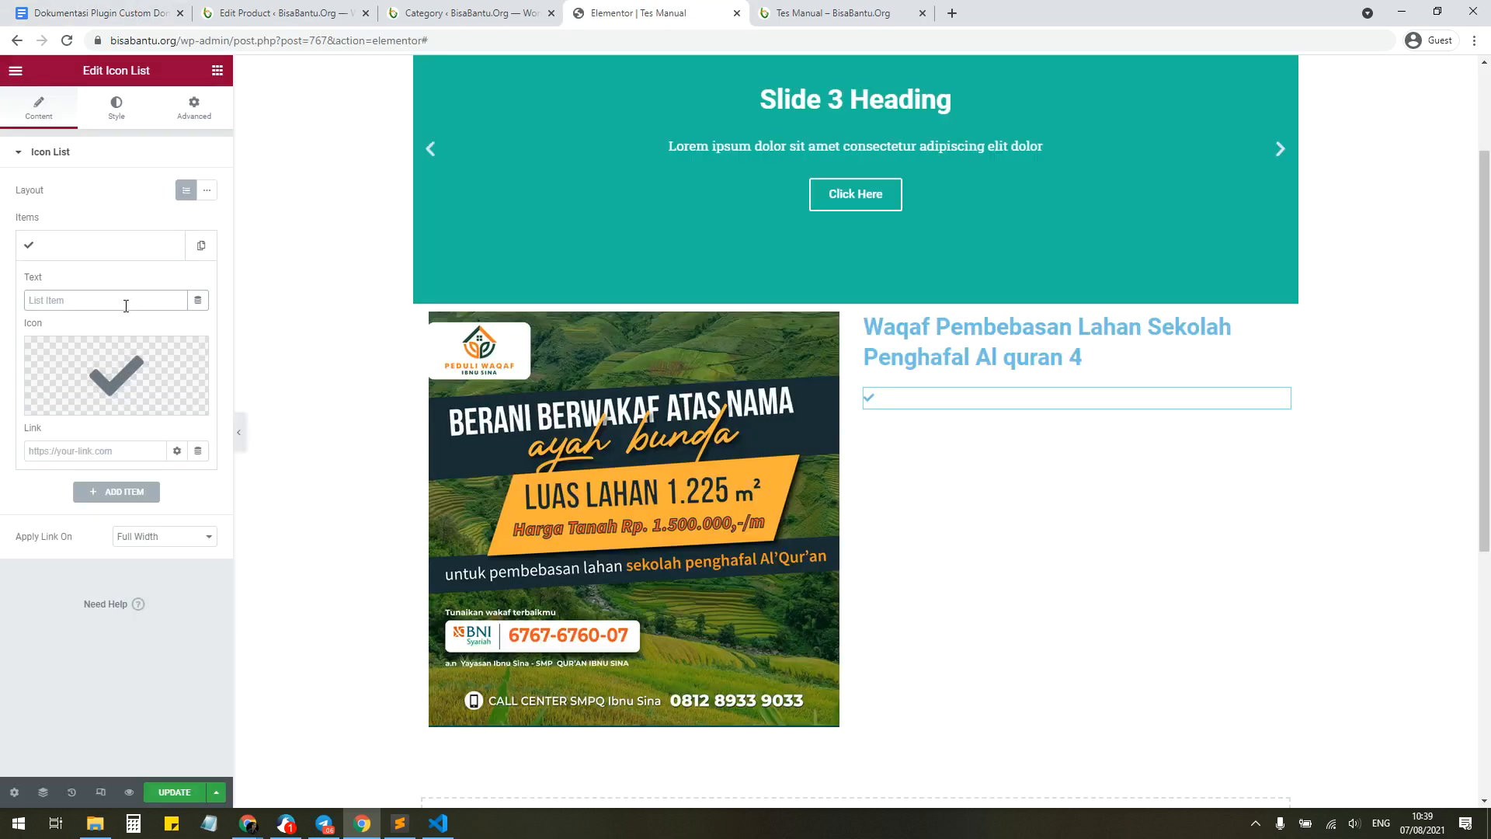
{"action": "left_click", "coordinate": [196, 303]}
{"action": "scroll", "coordinate": [91, 497], "scroll_direction": "down", "scroll_amount": 5}
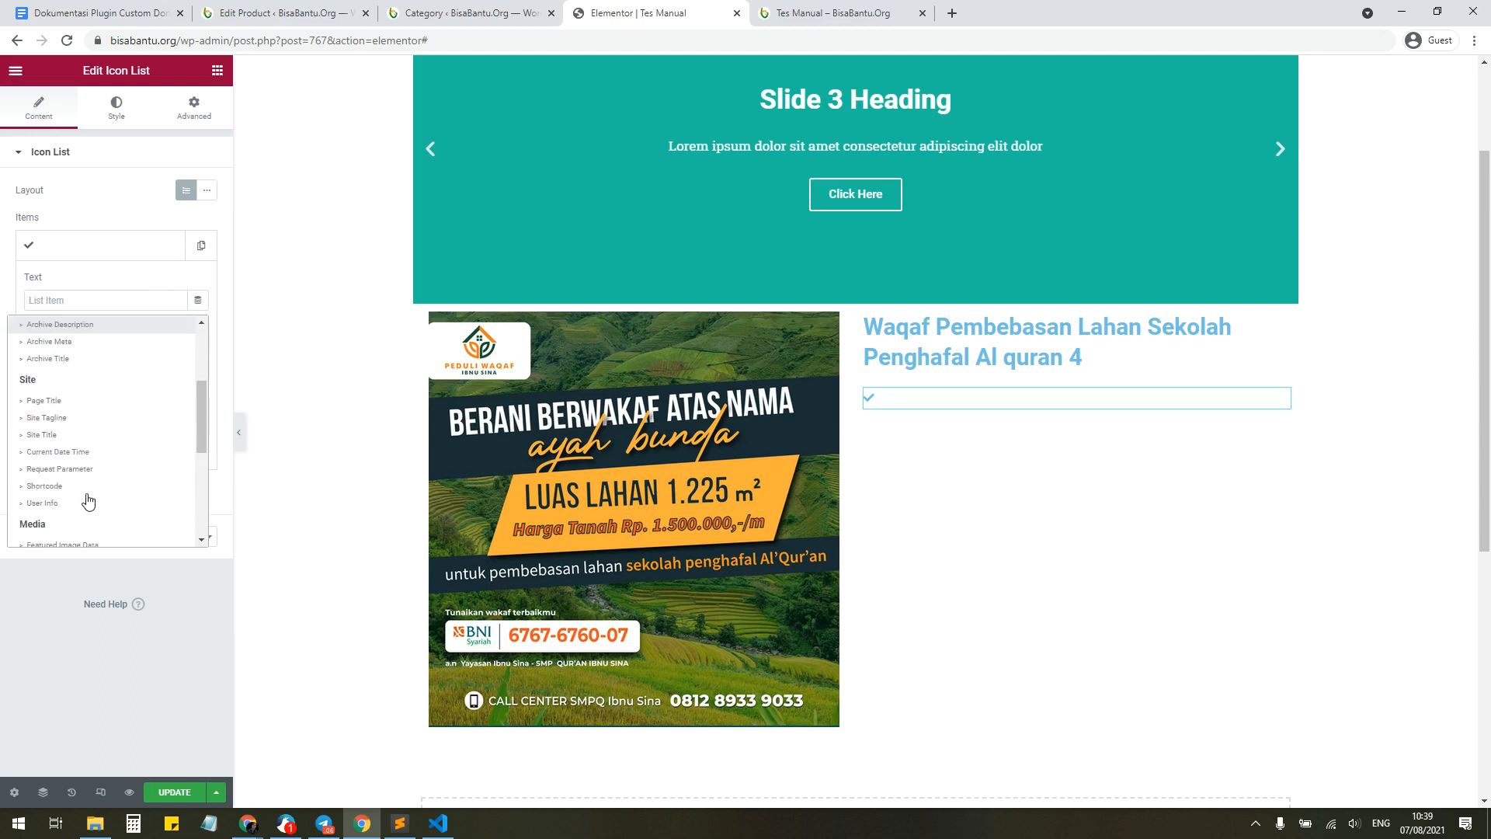
{"action": "left_click", "coordinate": [97, 423]}
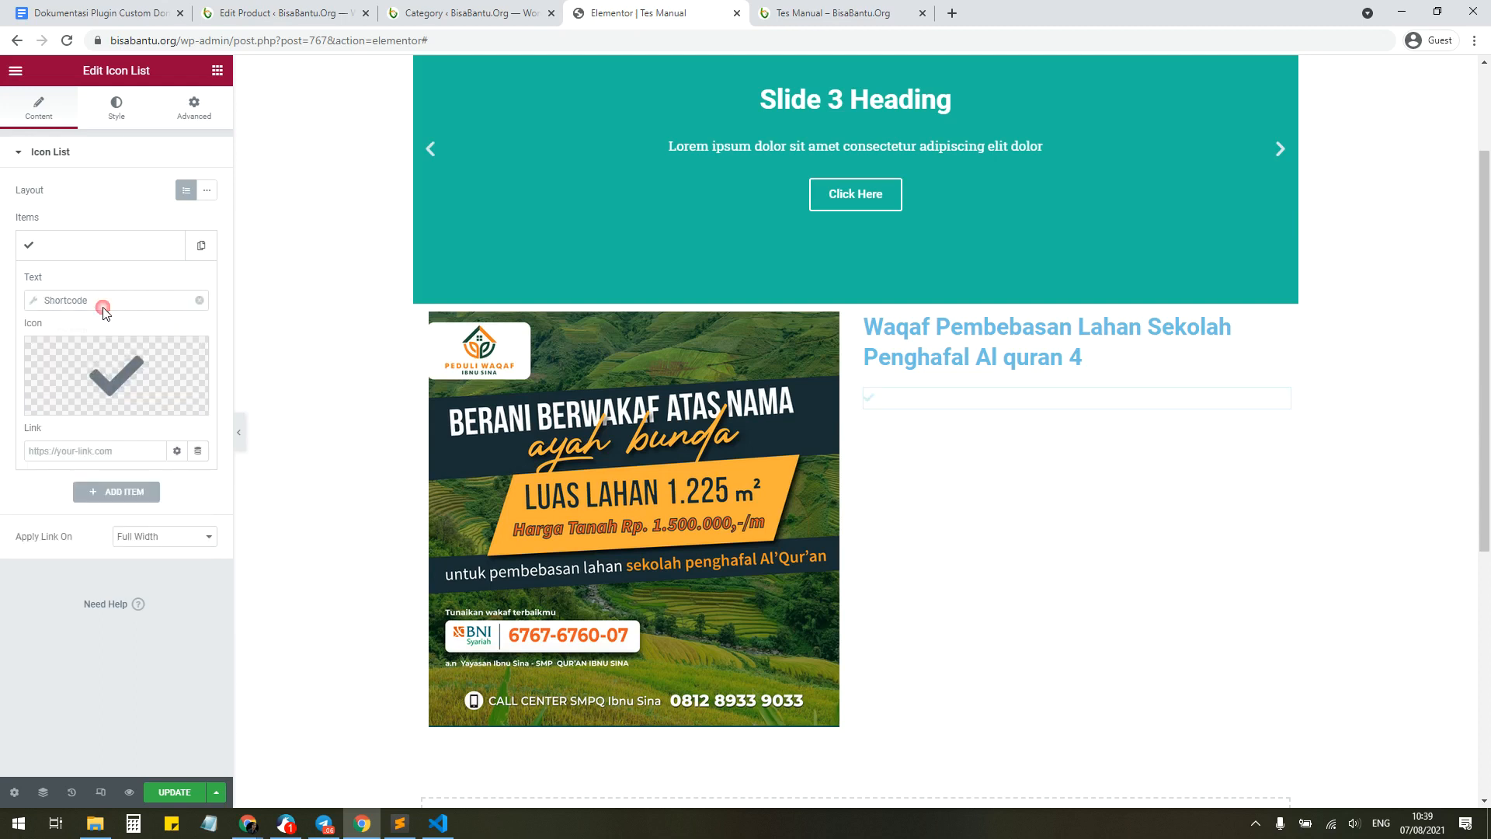
{"action": "left_click", "coordinate": [101, 301]}
{"action": "left_click", "coordinate": [88, 389]}
{"action": "type", "text": "[donation_terkumpul_id_rp id=660]"}
{"action": "key", "text": "Left"}
{"action": "key", "text": "BackSpace"}
{"action": "key", "text": "BackSpace"}
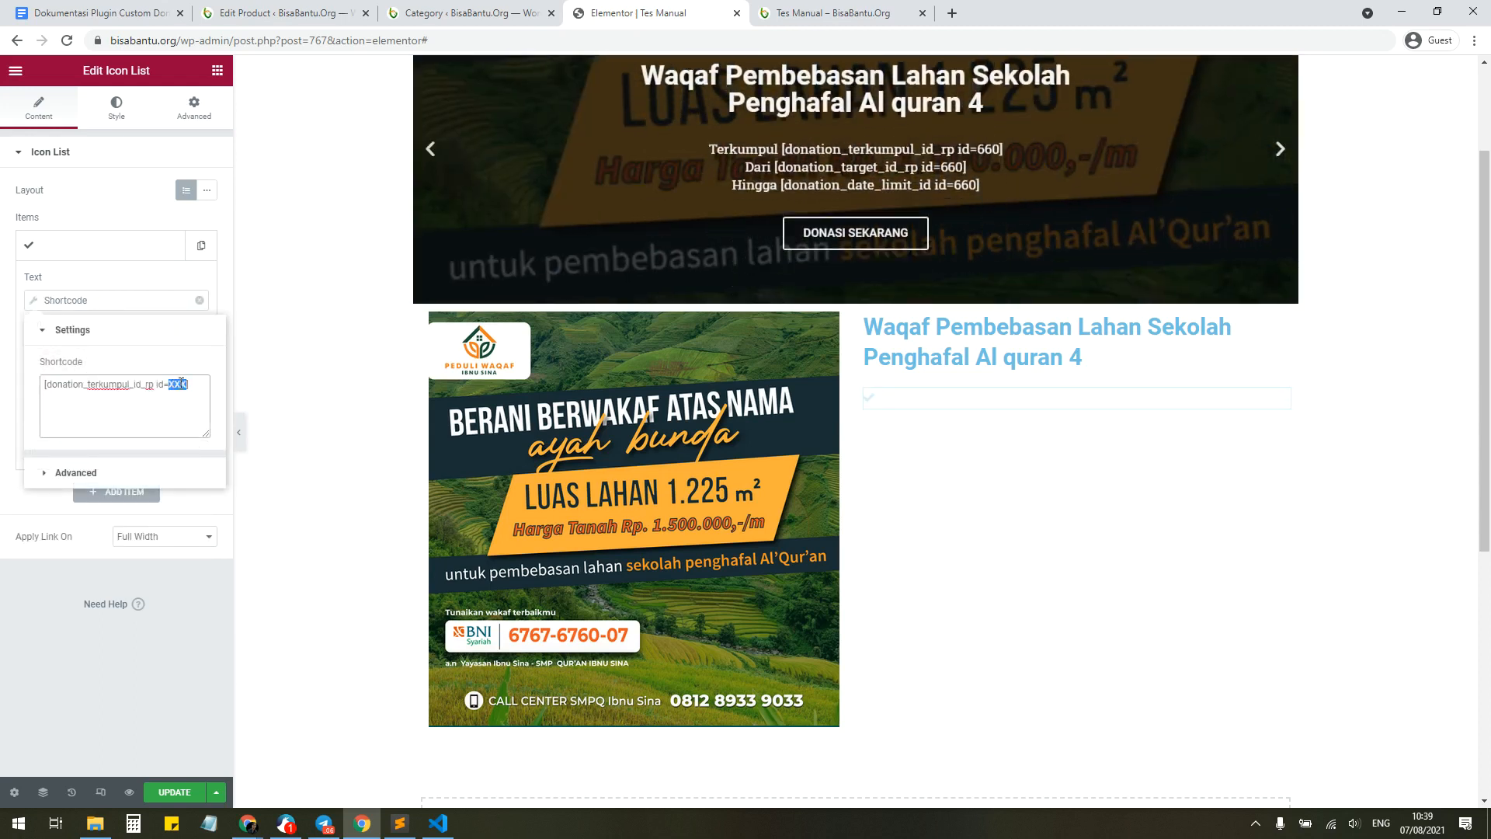
Step: Add "Terkumpul:" before the list item's shortcode output and duplicate the item
{"action": "left_click", "coordinate": [136, 472]}
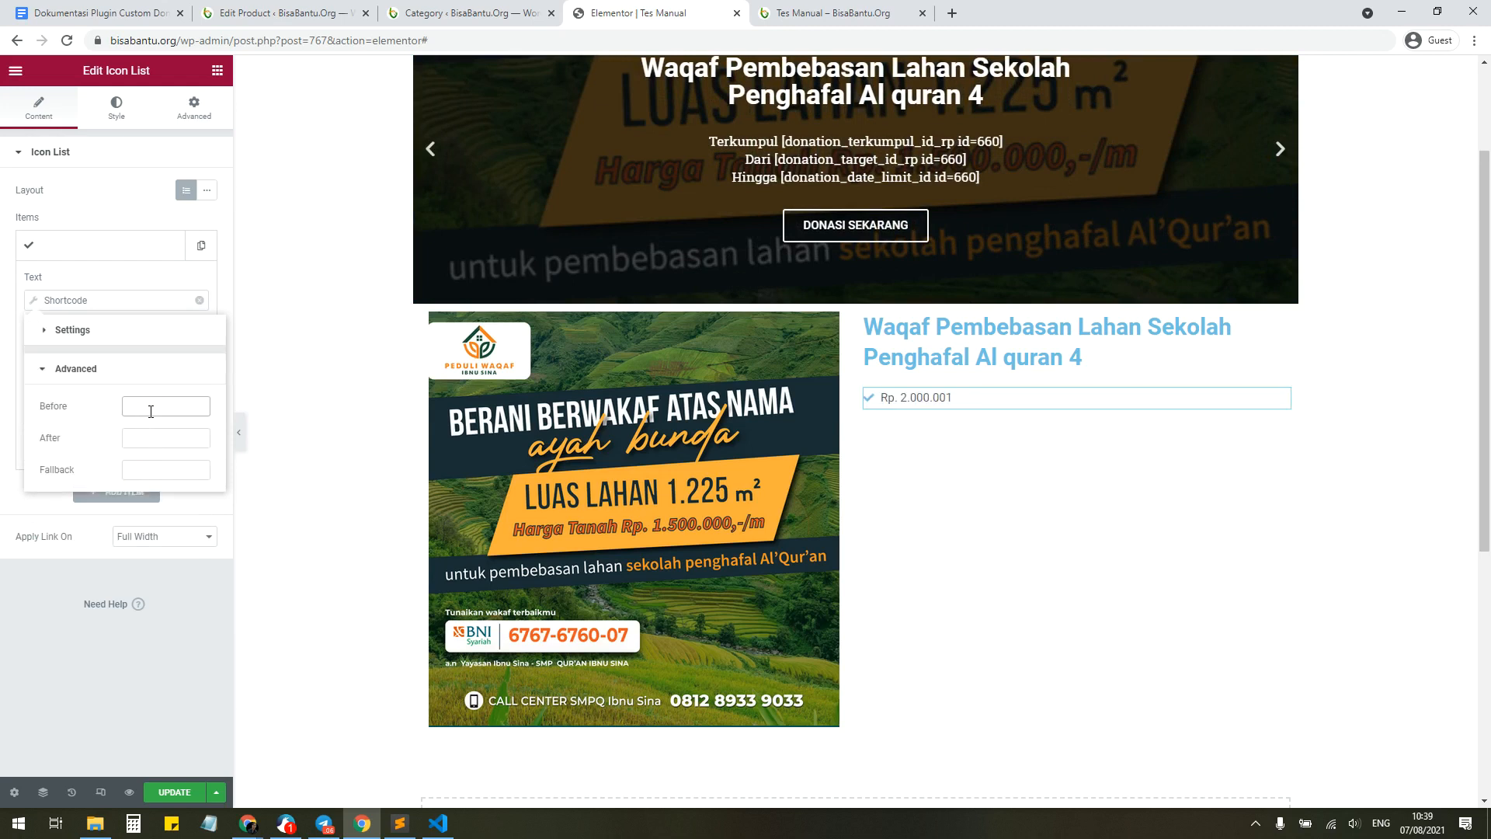
{"action": "type", "text": "Terkum"}
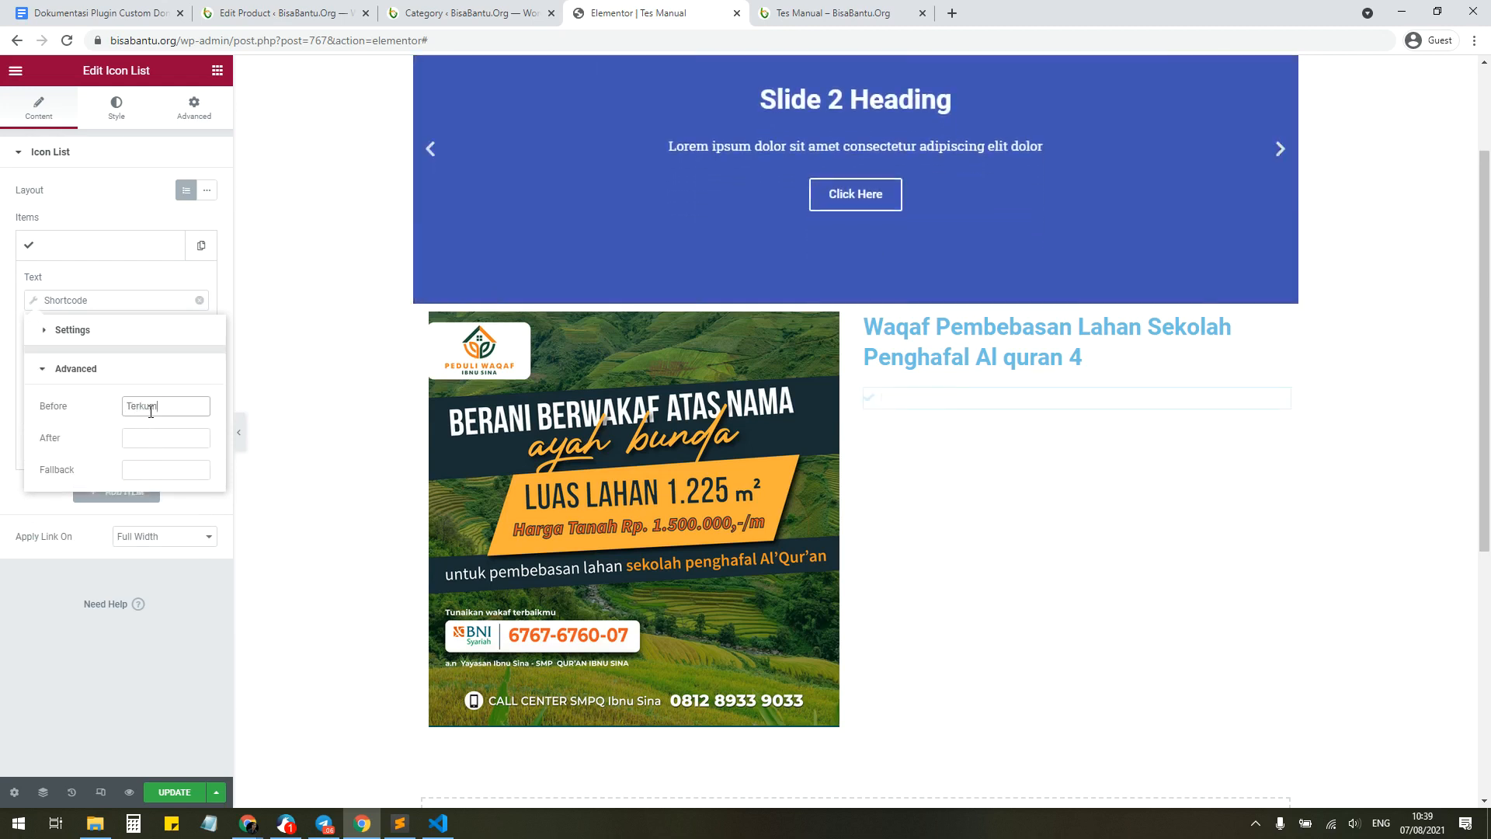
{"action": "type", "text": "pul:"}
{"action": "left_click", "coordinate": [125, 276]}
{"action": "left_click", "coordinate": [140, 249]}
{"action": "left_click", "coordinate": [200, 256]}
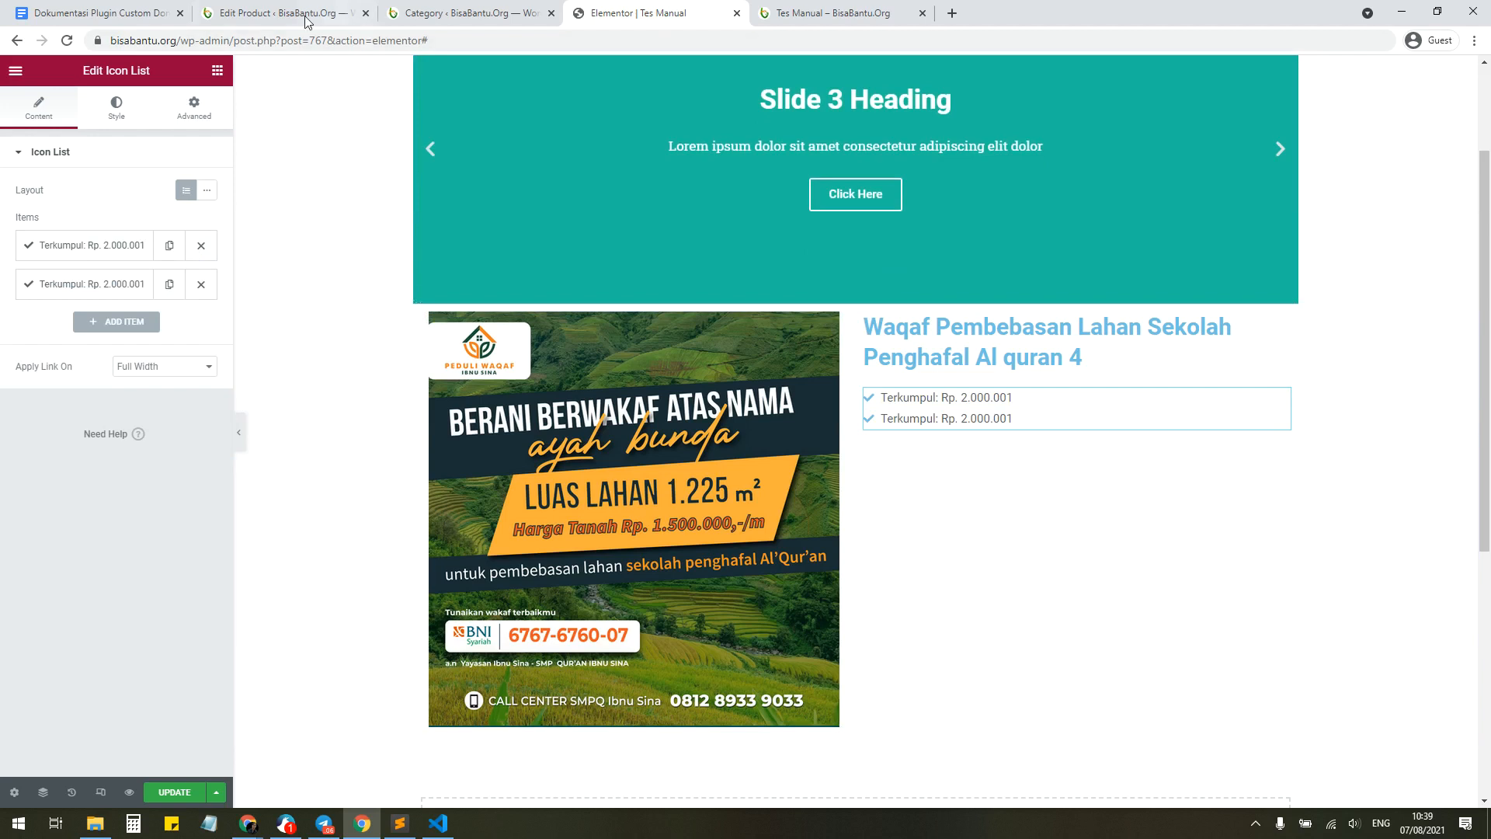
Step: Copy the [donation_target_id_rp id=XXX] shortcode from the plugin documentation
{"action": "left_click", "coordinate": [101, 12]}
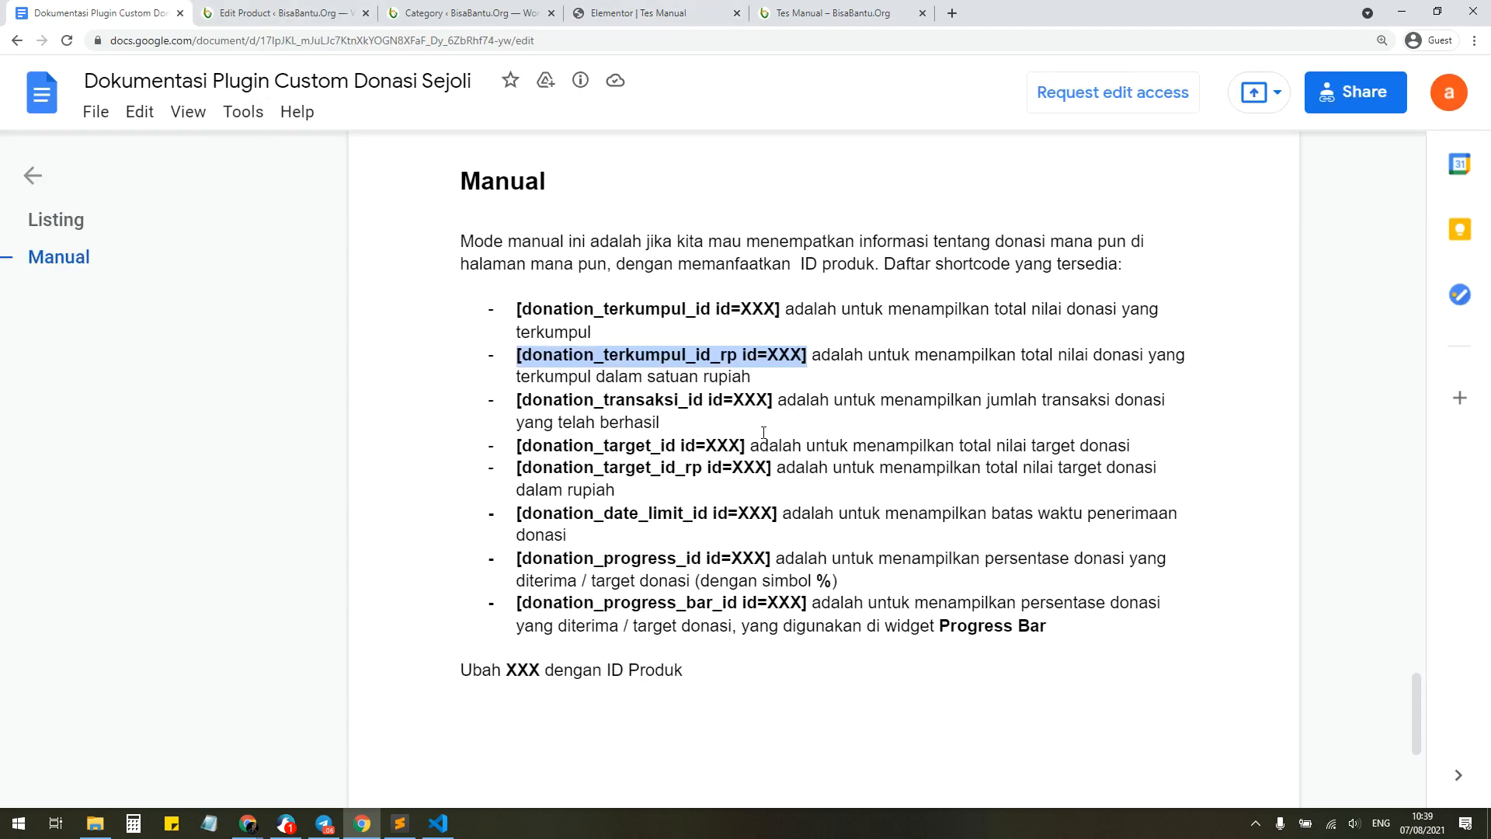
{"action": "left_click_drag", "start_coordinate": [774, 401], "coordinate": [550, 401]}
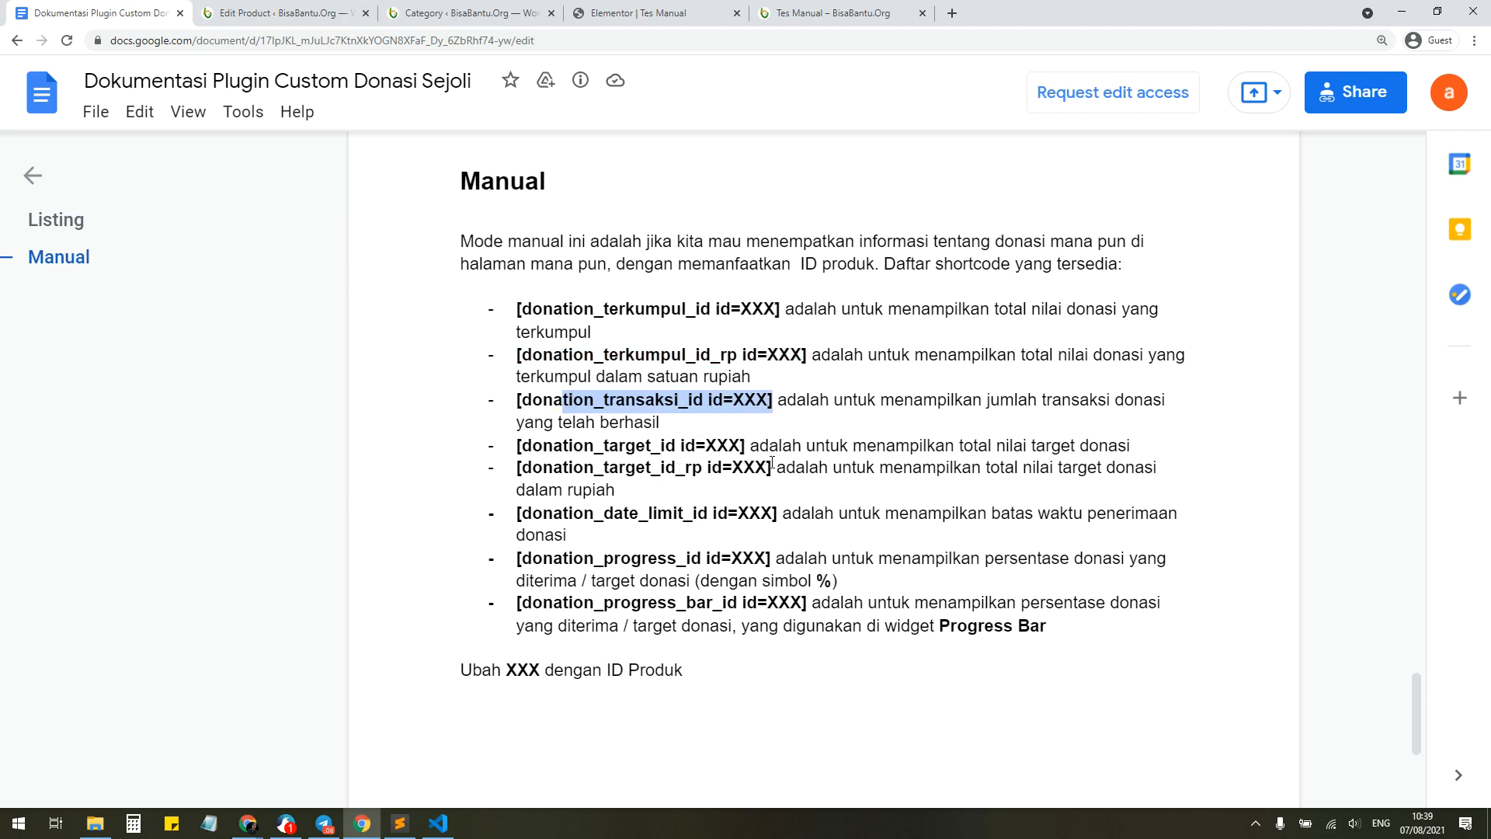
{"action": "left_click_drag", "start_coordinate": [772, 466], "coordinate": [518, 468]}
{"action": "key", "text": "ctrl+c"}
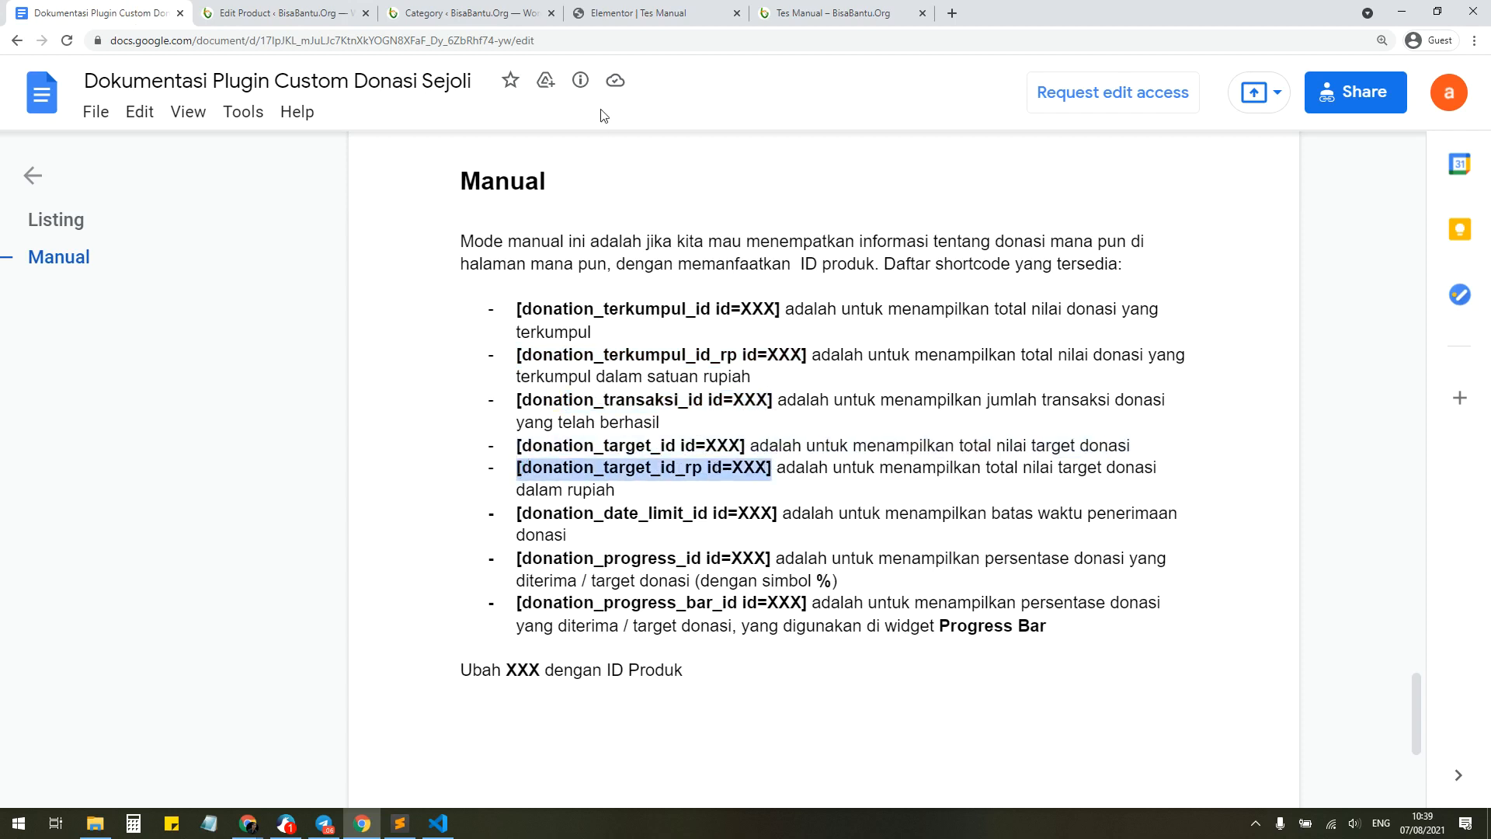
Step: Replace the second list item's shortcode with [donation_target_id_rp id=660]
{"action": "left_click", "coordinate": [637, 12]}
{"action": "left_click", "coordinate": [131, 286]}
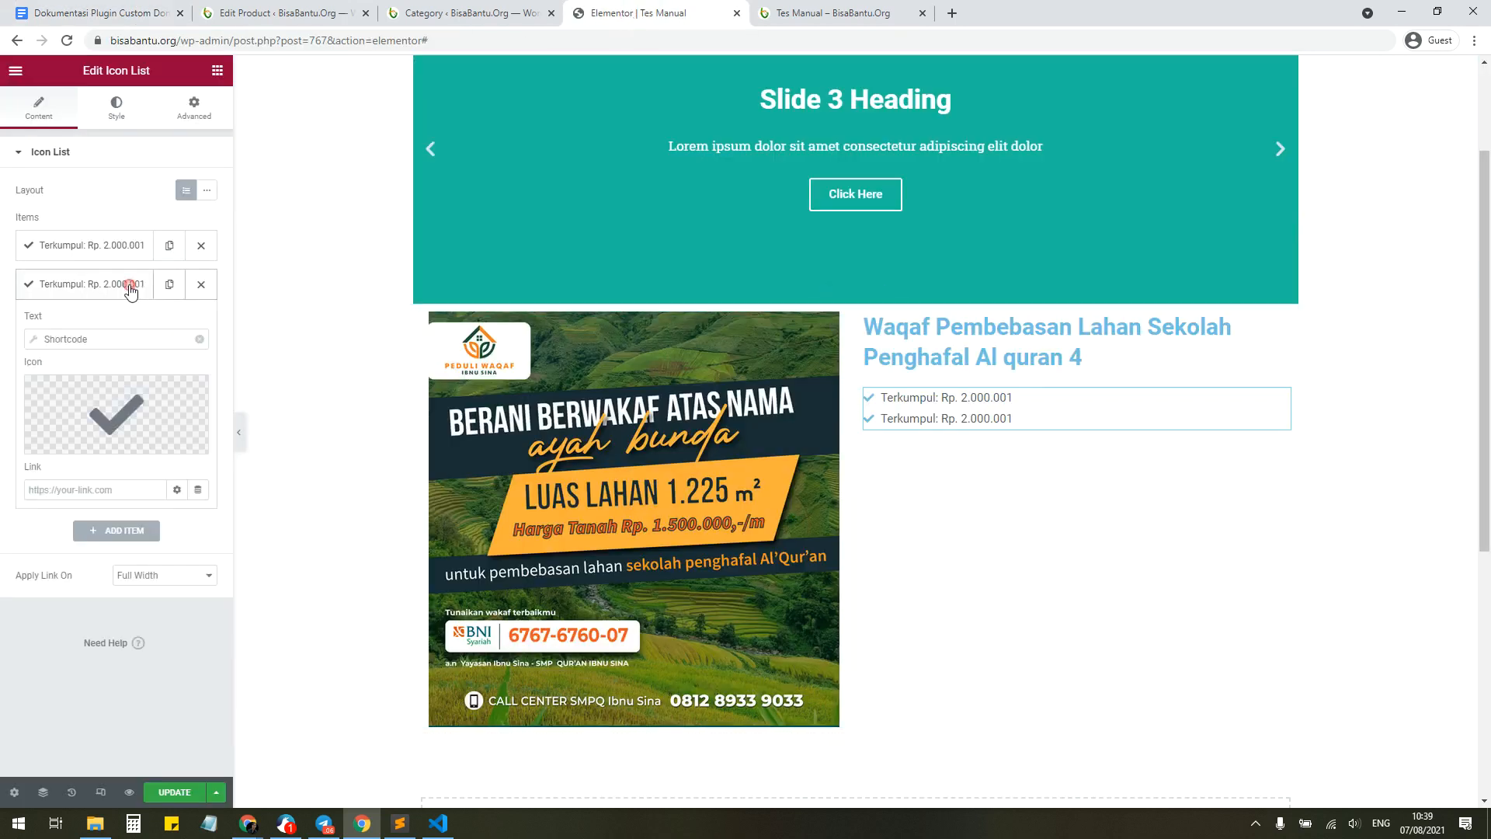
{"action": "left_click", "coordinate": [130, 342]}
{"action": "left_click", "coordinate": [126, 423]}
{"action": "key", "text": "ctrl+v"}
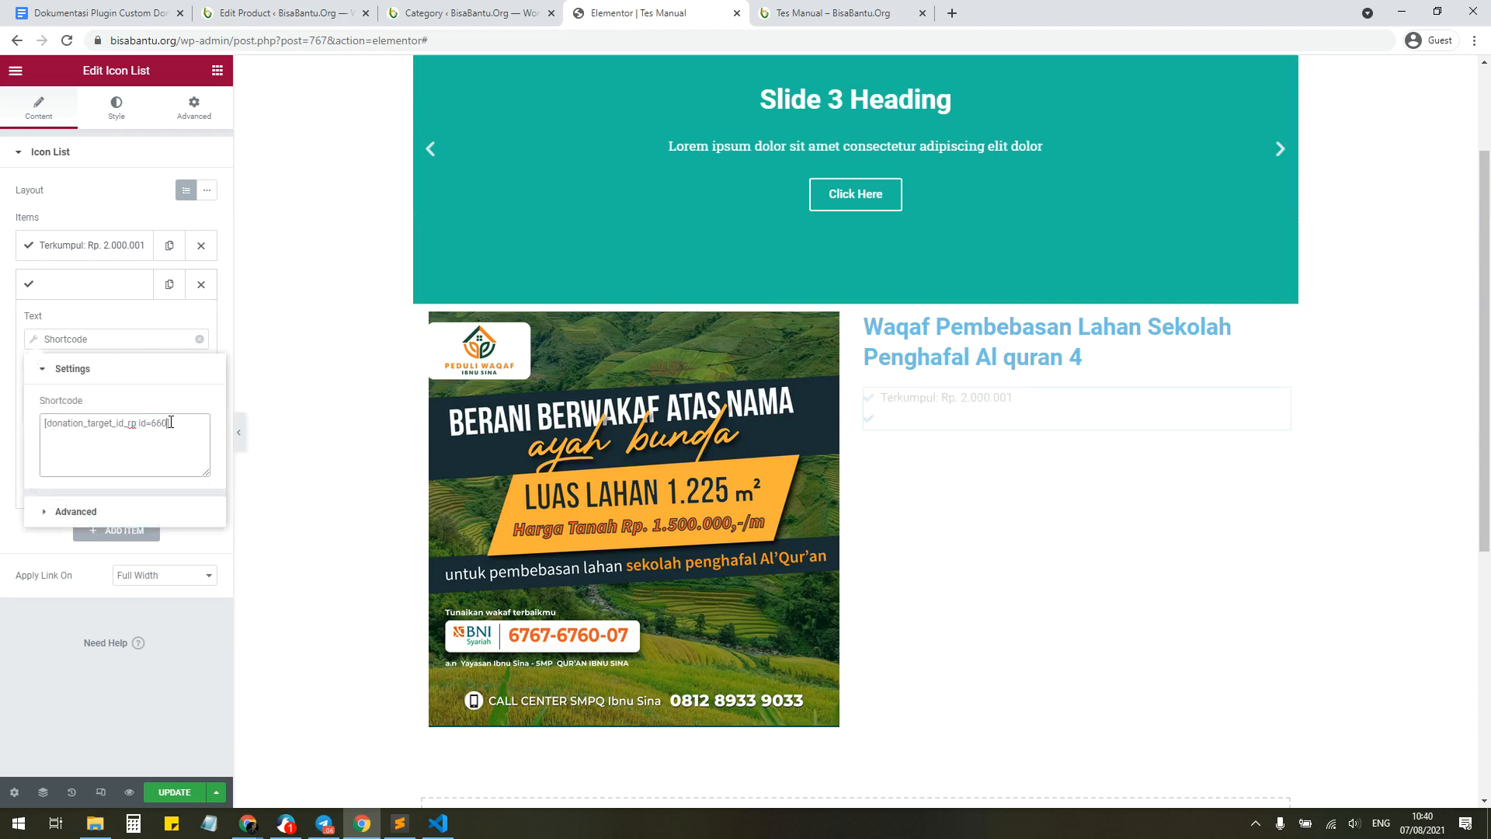
Step: Set the text before the second item's shortcode output to "Target:" and duplicate the item
{"action": "left_click", "coordinate": [127, 510]}
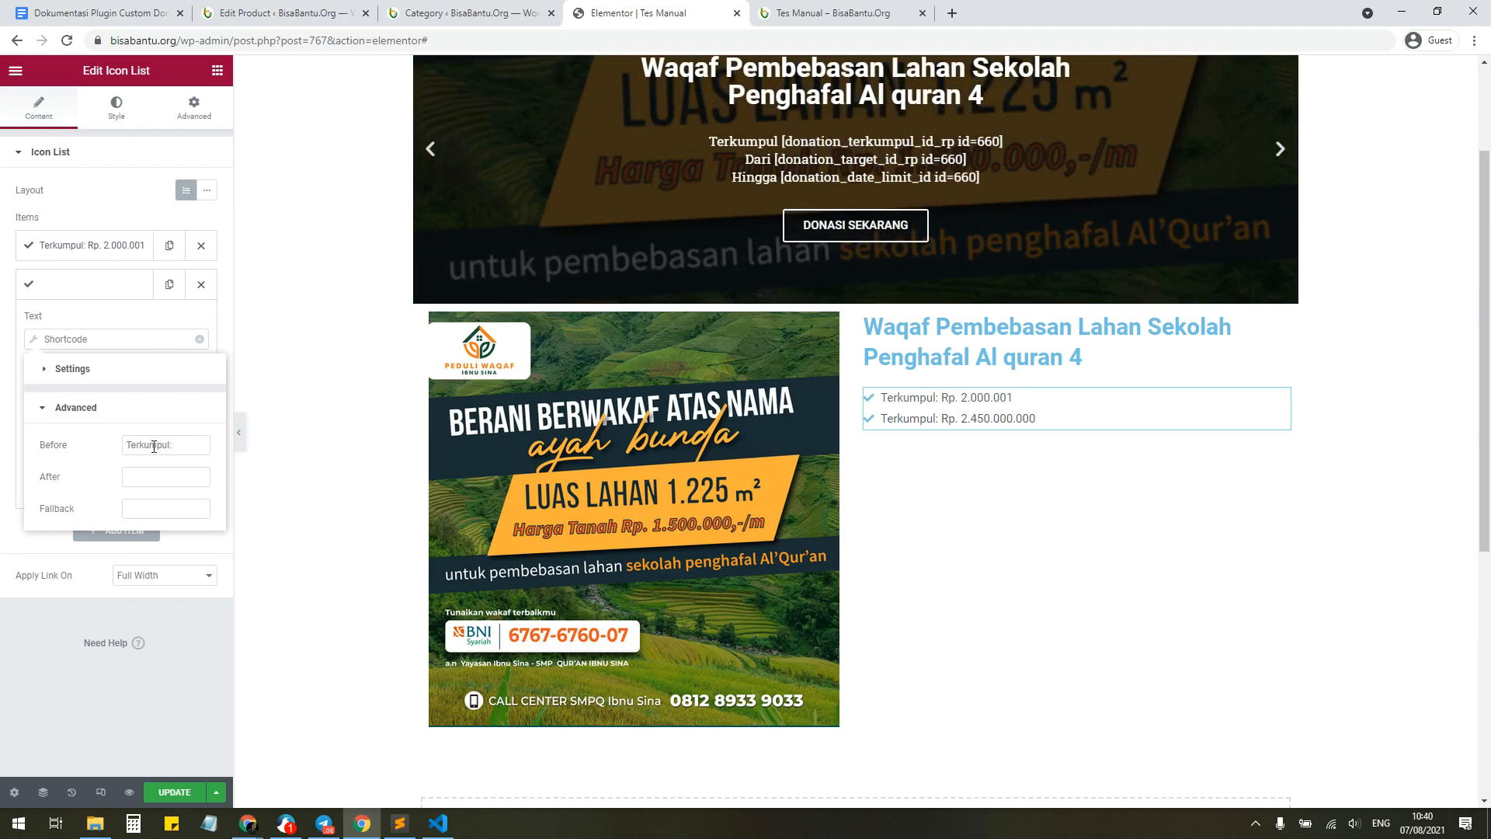
{"action": "type", "text": "Target:"}
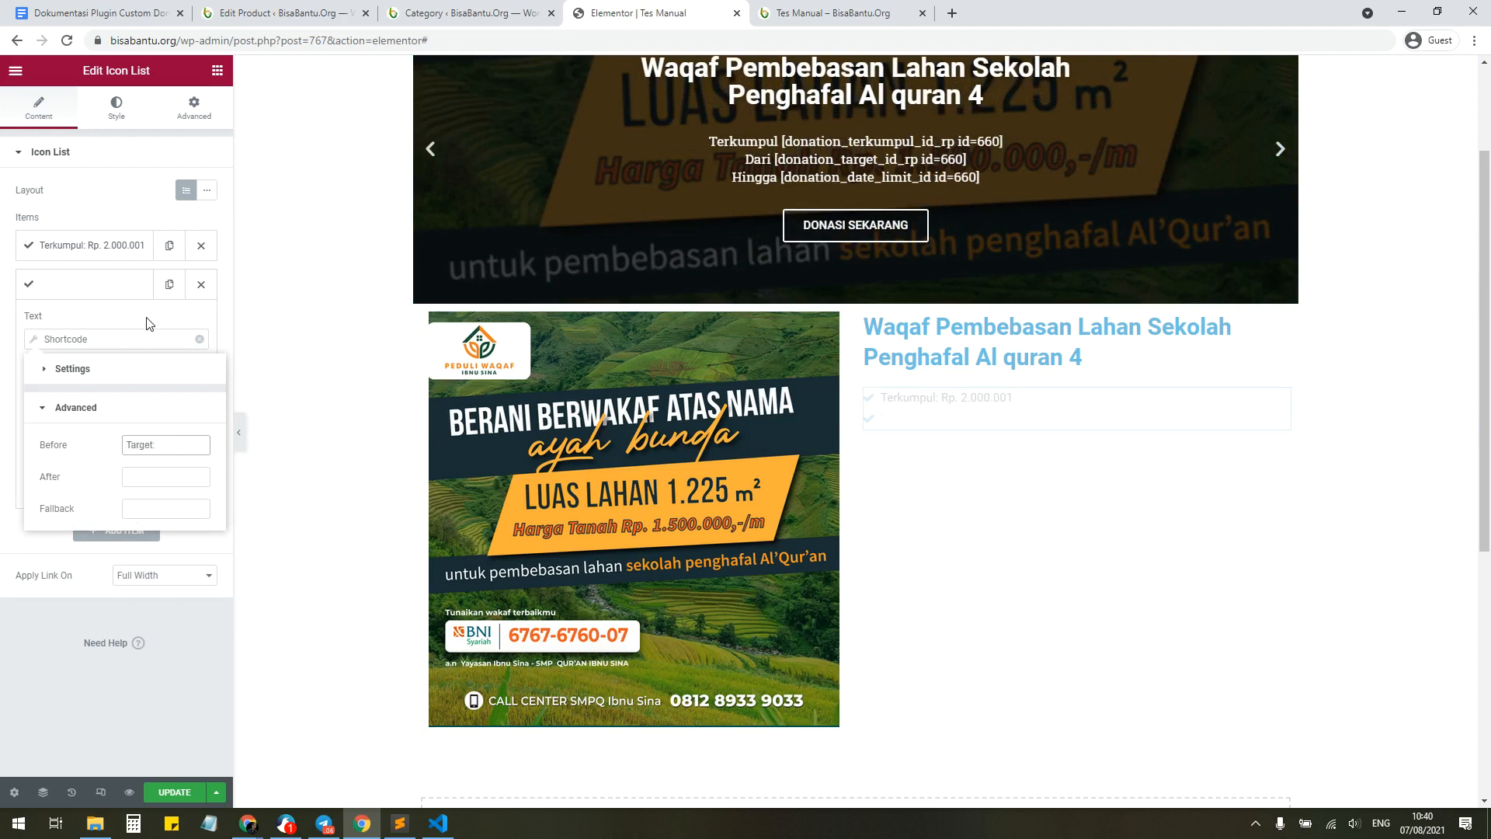
{"action": "left_click", "coordinate": [132, 292]}
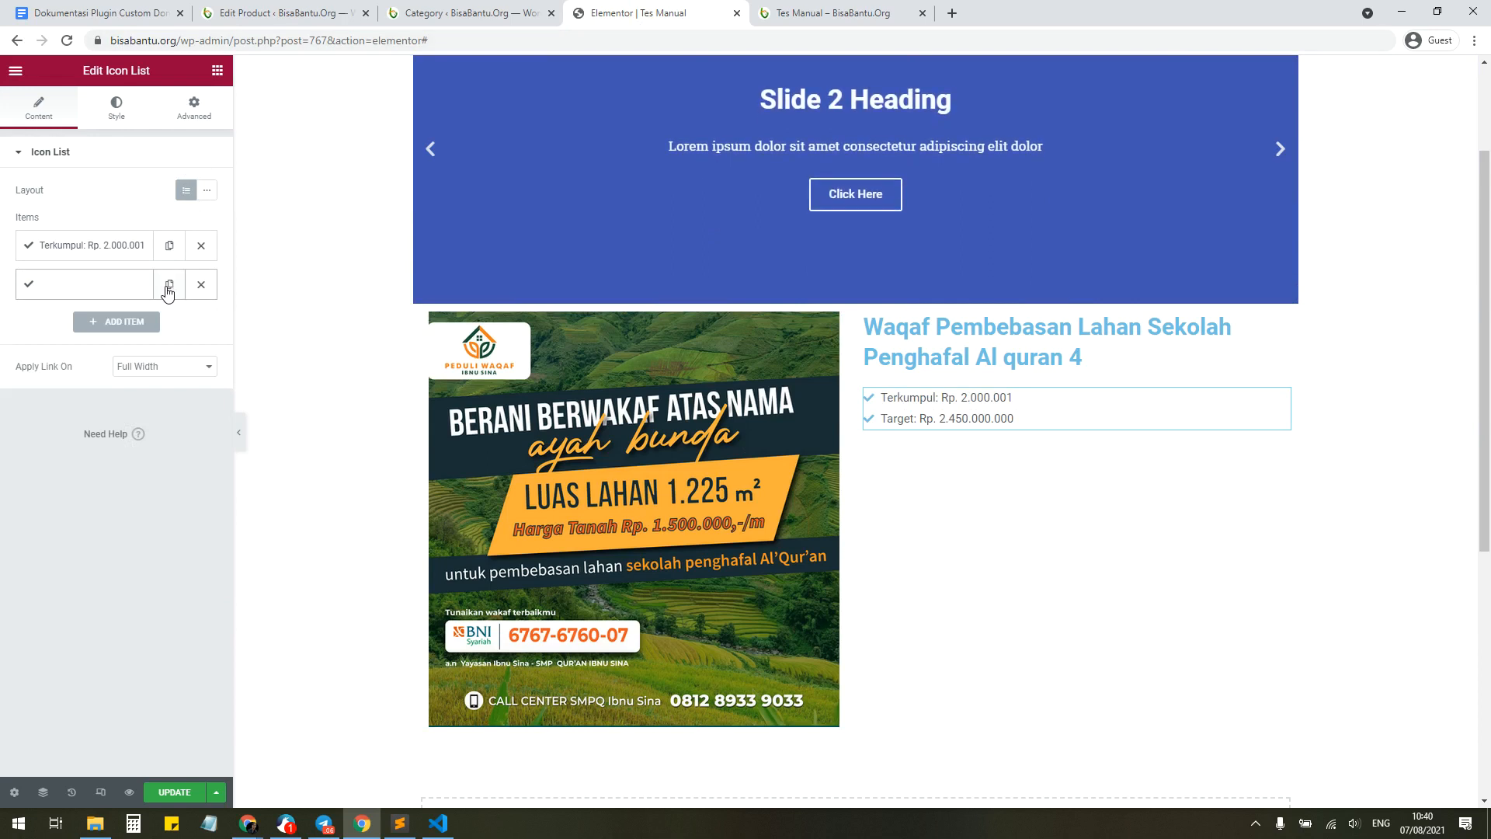
{"action": "left_click", "coordinate": [168, 284]}
Step: Copy the [donation_date_limit_id id=XXX] shortcode from the plugin documentation
{"action": "key", "text": "alt+Tab"}
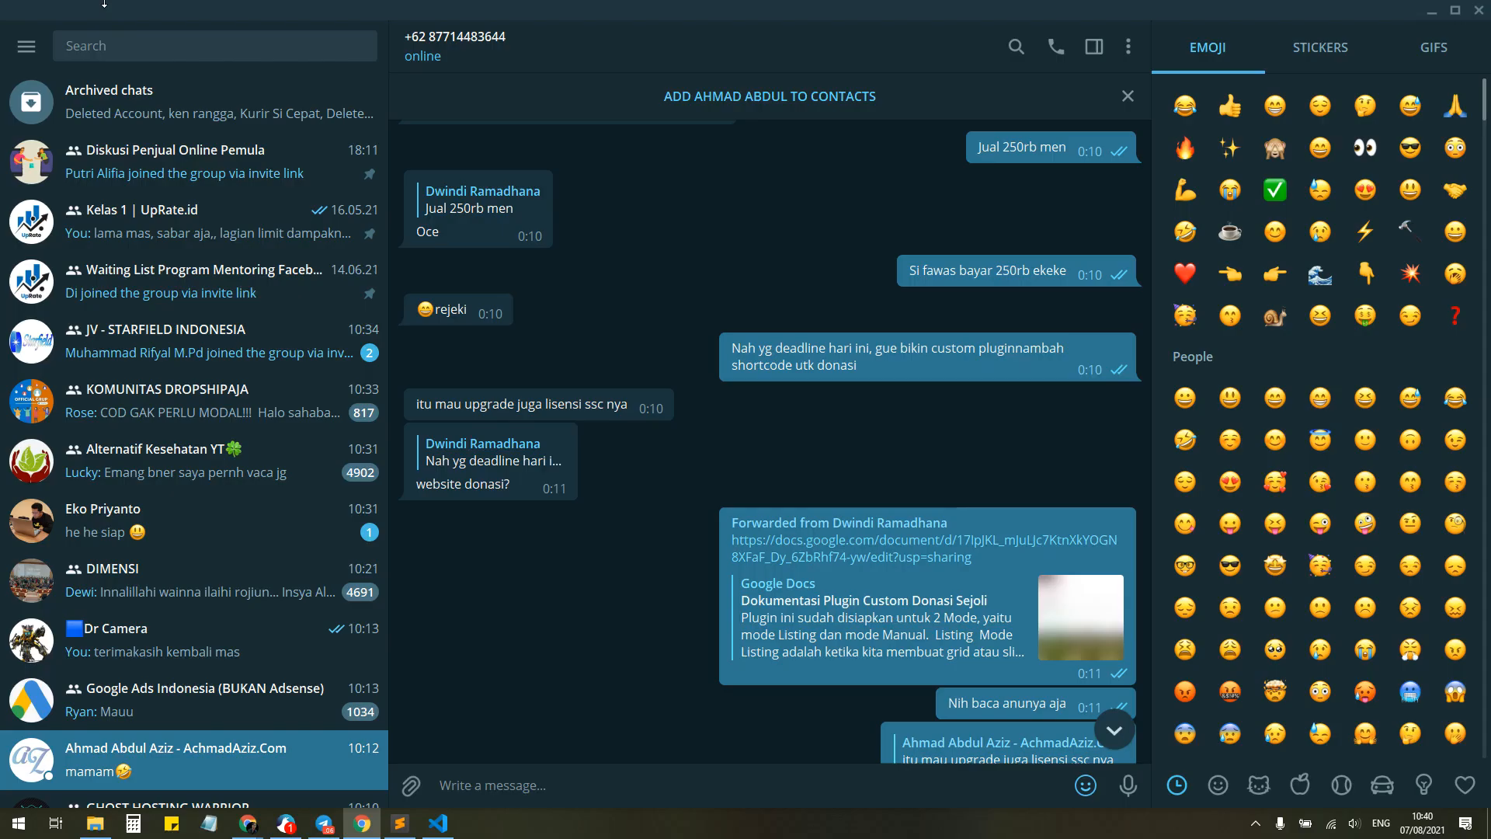
{"action": "key", "text": "alt+Tab"}
{"action": "left_click", "coordinate": [135, 23]}
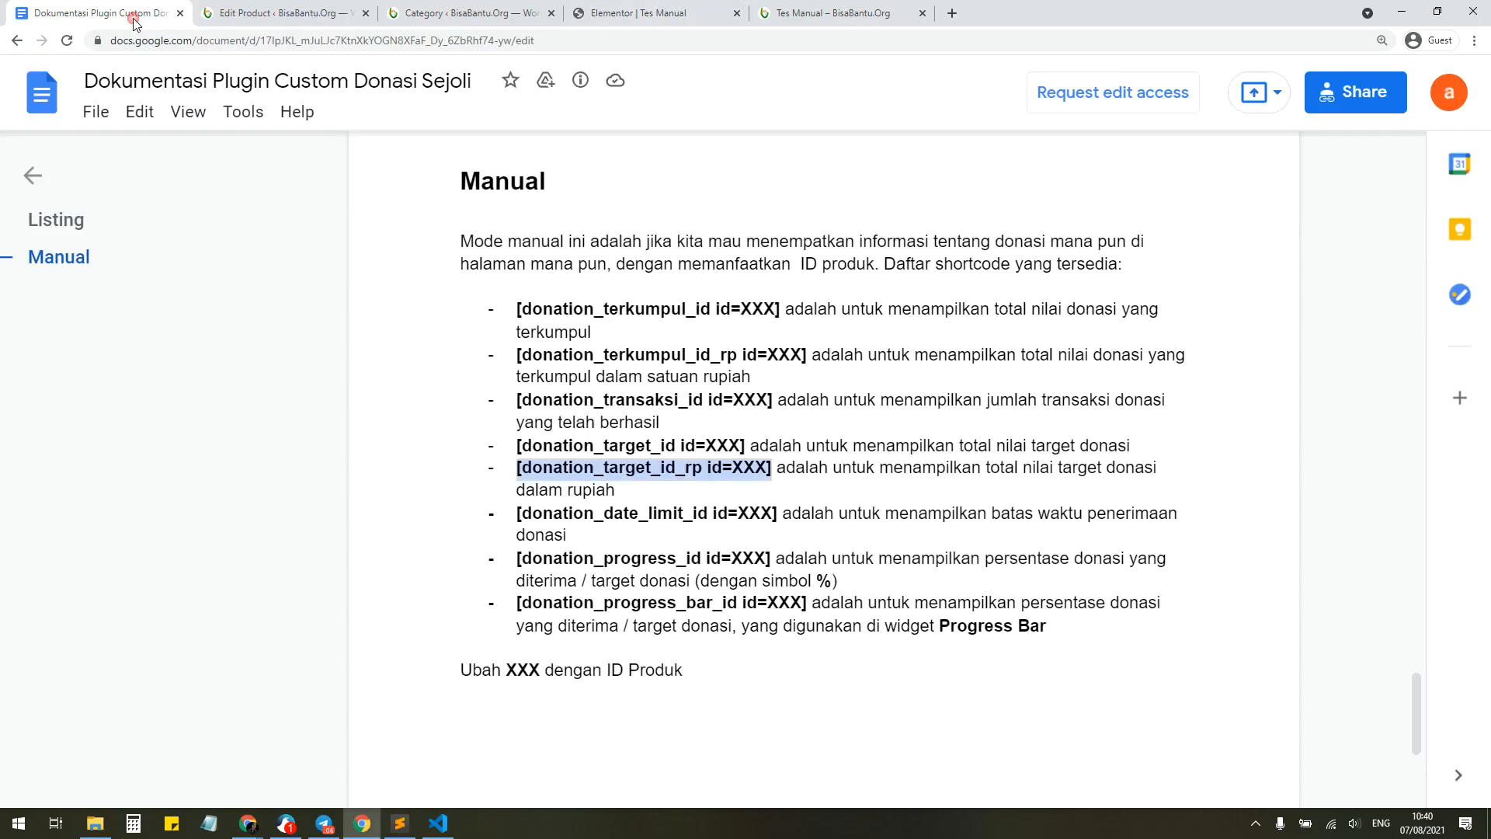
{"action": "left_click_drag", "start_coordinate": [781, 515], "coordinate": [517, 513]}
Step: Replace the third list item's shortcode in the Elementor editor with [donation_date_limit_id id=660]
{"action": "left_click", "coordinate": [816, 13]}
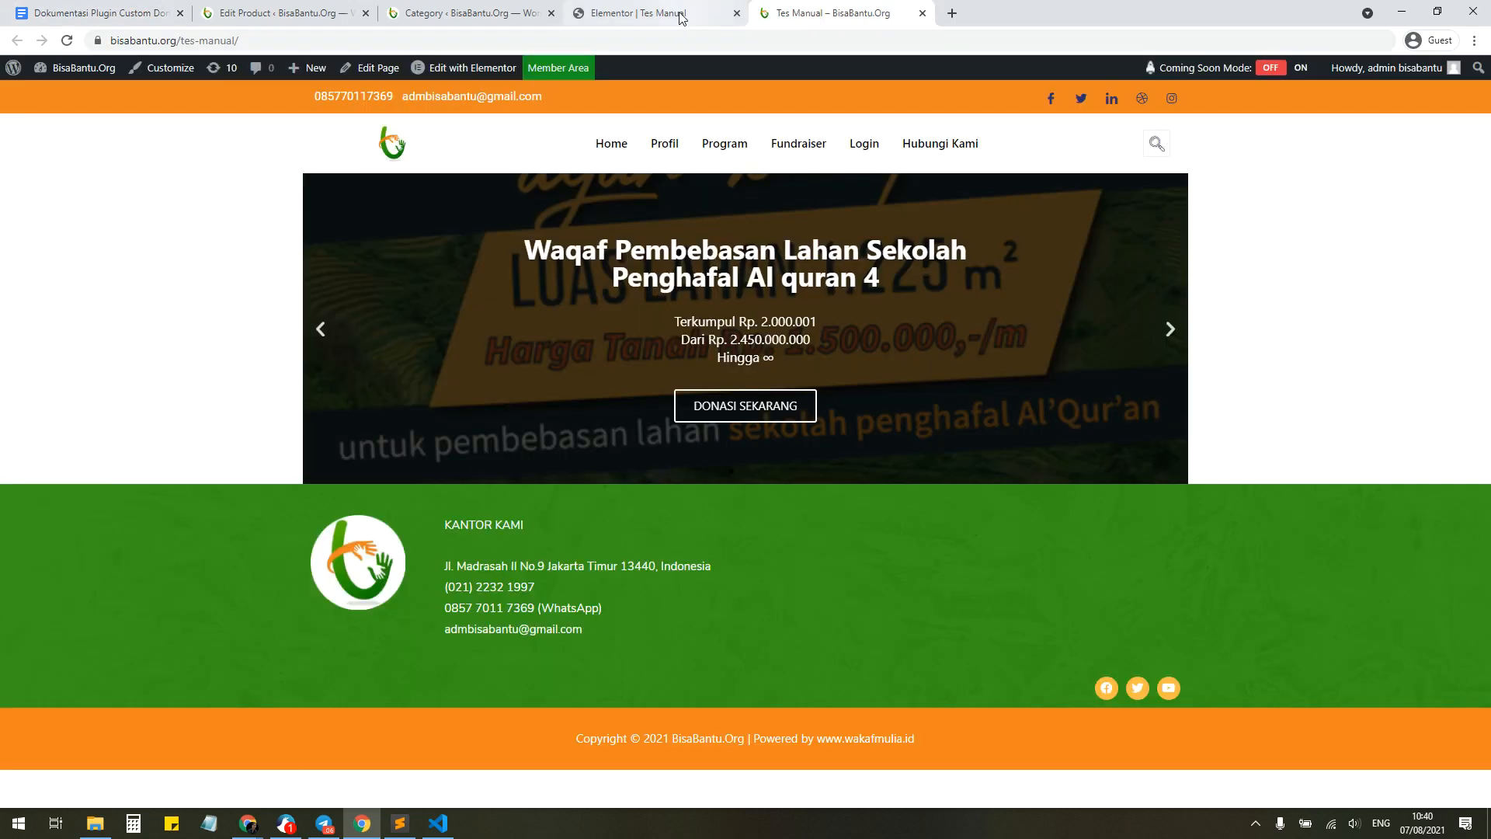
{"action": "left_click", "coordinate": [637, 13]}
{"action": "left_click", "coordinate": [128, 323]}
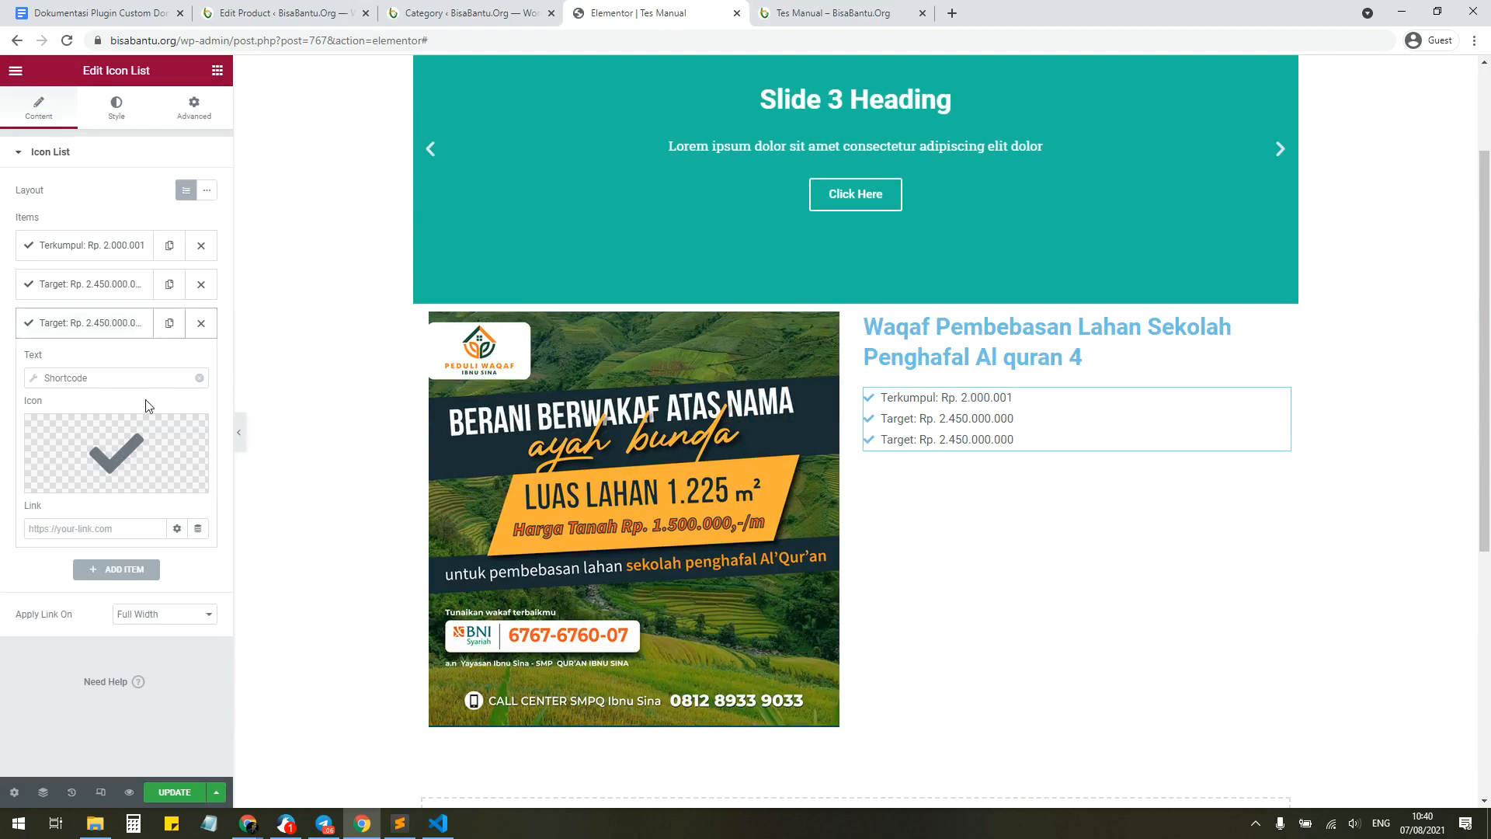
{"action": "left_click", "coordinate": [116, 379]}
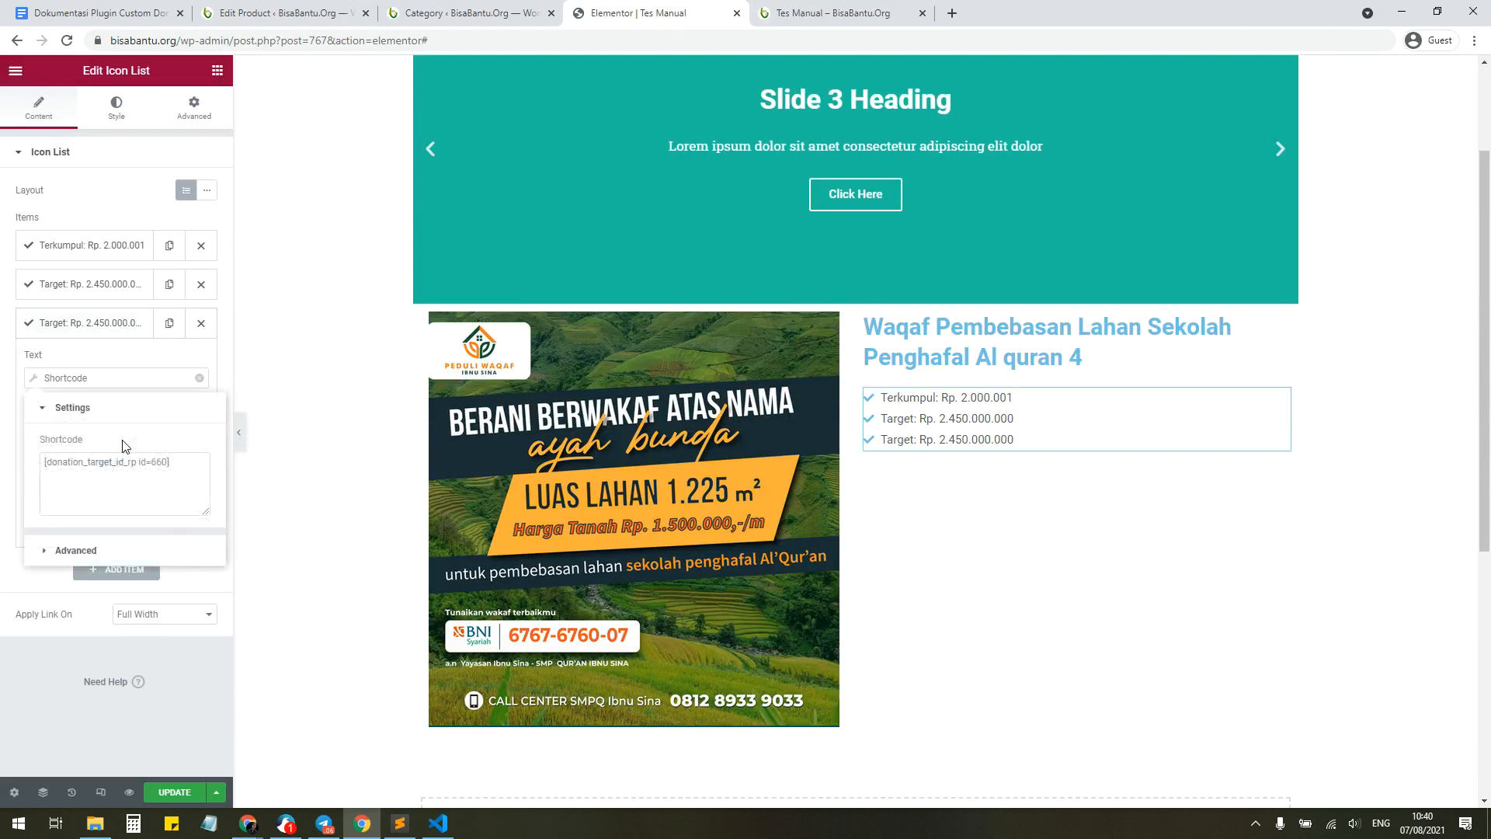
{"action": "triple_click", "coordinate": [129, 466]}
{"action": "type", "text": "[donation_date_limit_id id=660]"}
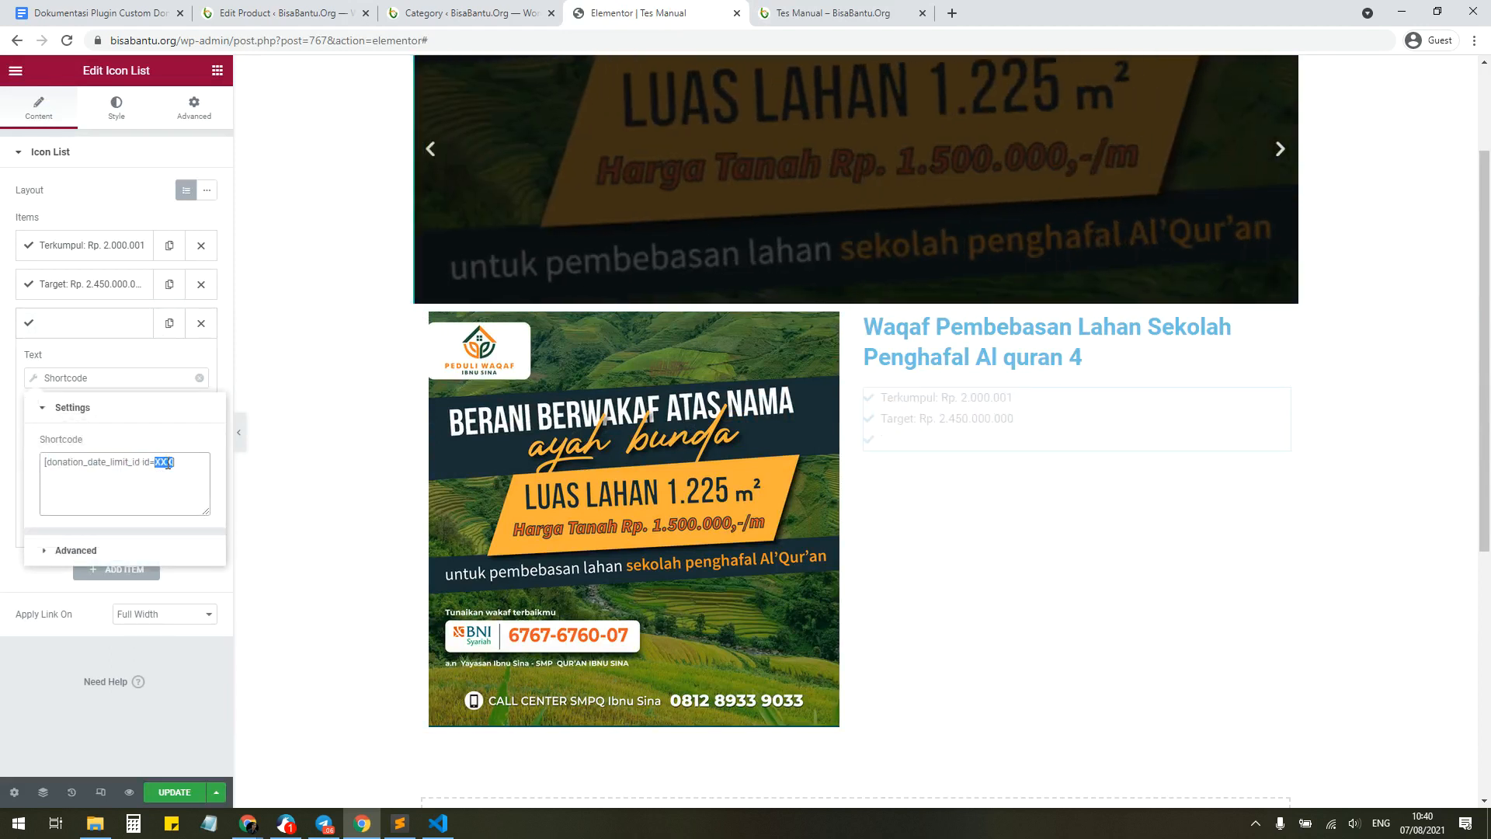
{"action": "left_click", "coordinate": [152, 388]}
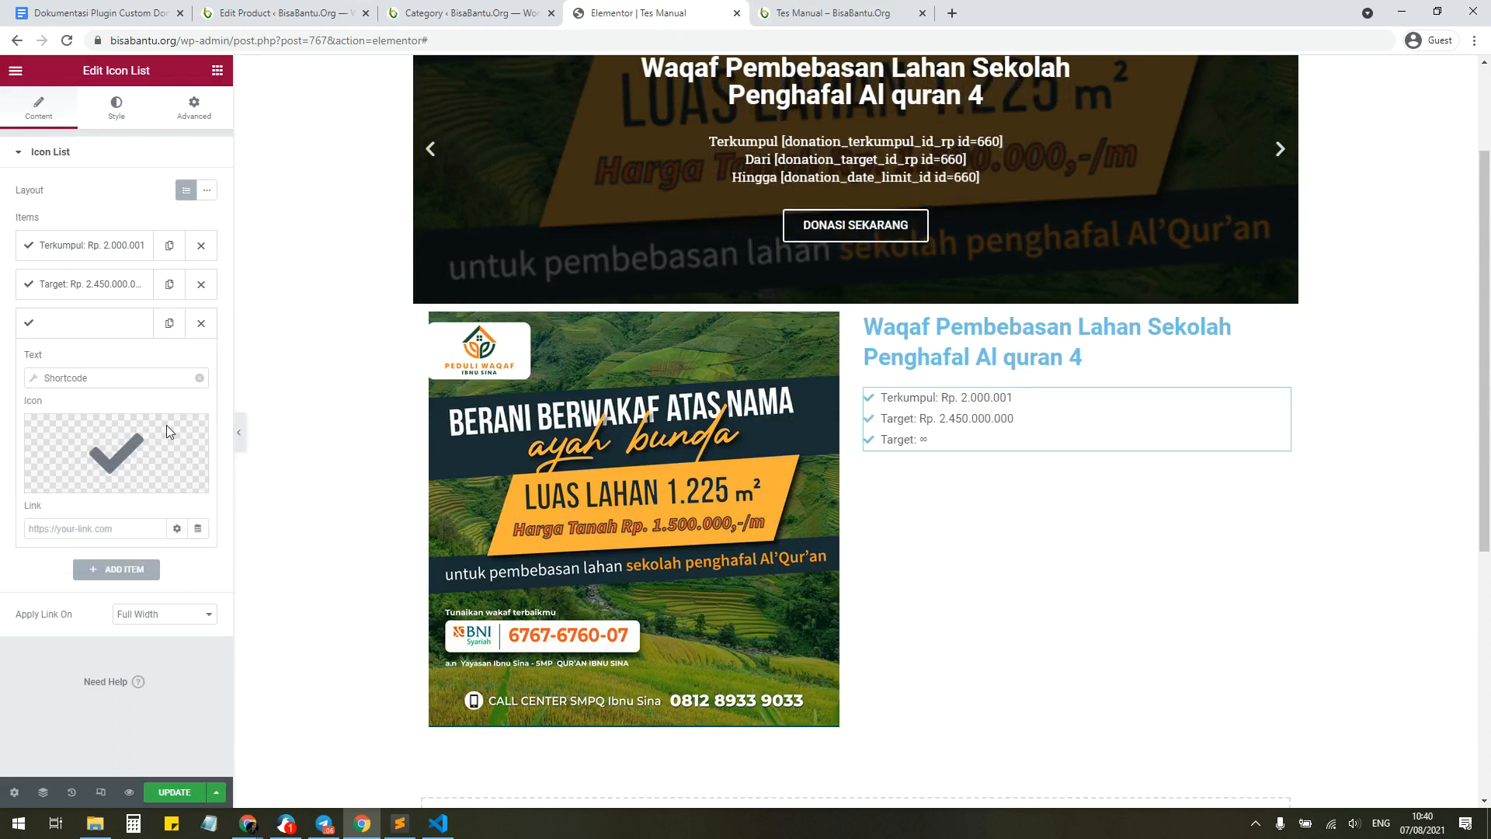
Step: Set the text before the third list item's shortcode output to "Hingga:"
{"action": "left_click", "coordinate": [122, 379]}
{"action": "left_click", "coordinate": [136, 551]}
{"action": "double_click", "coordinate": [129, 485]}
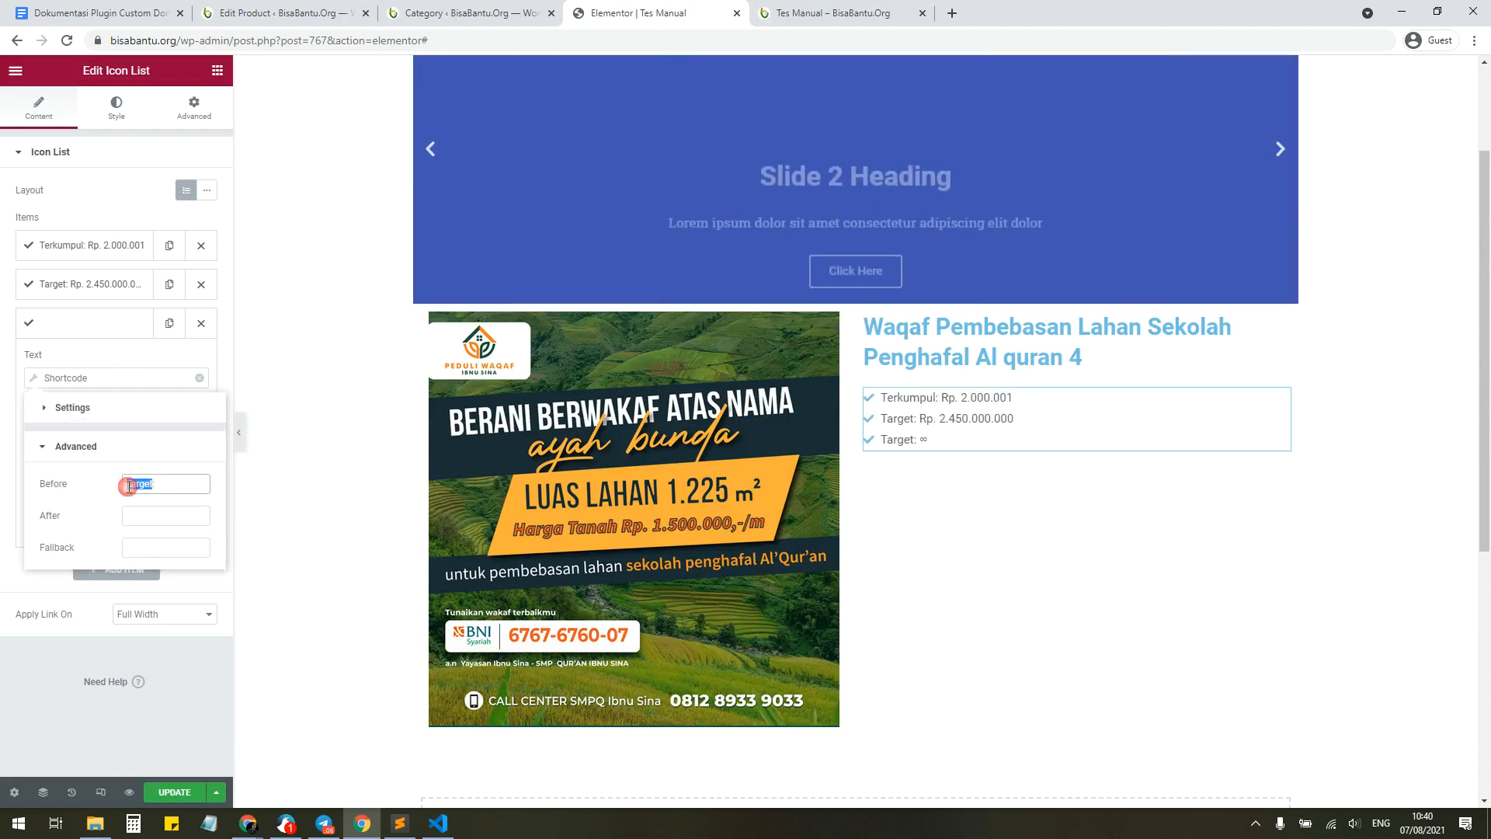
{"action": "type", "text": "Min"}
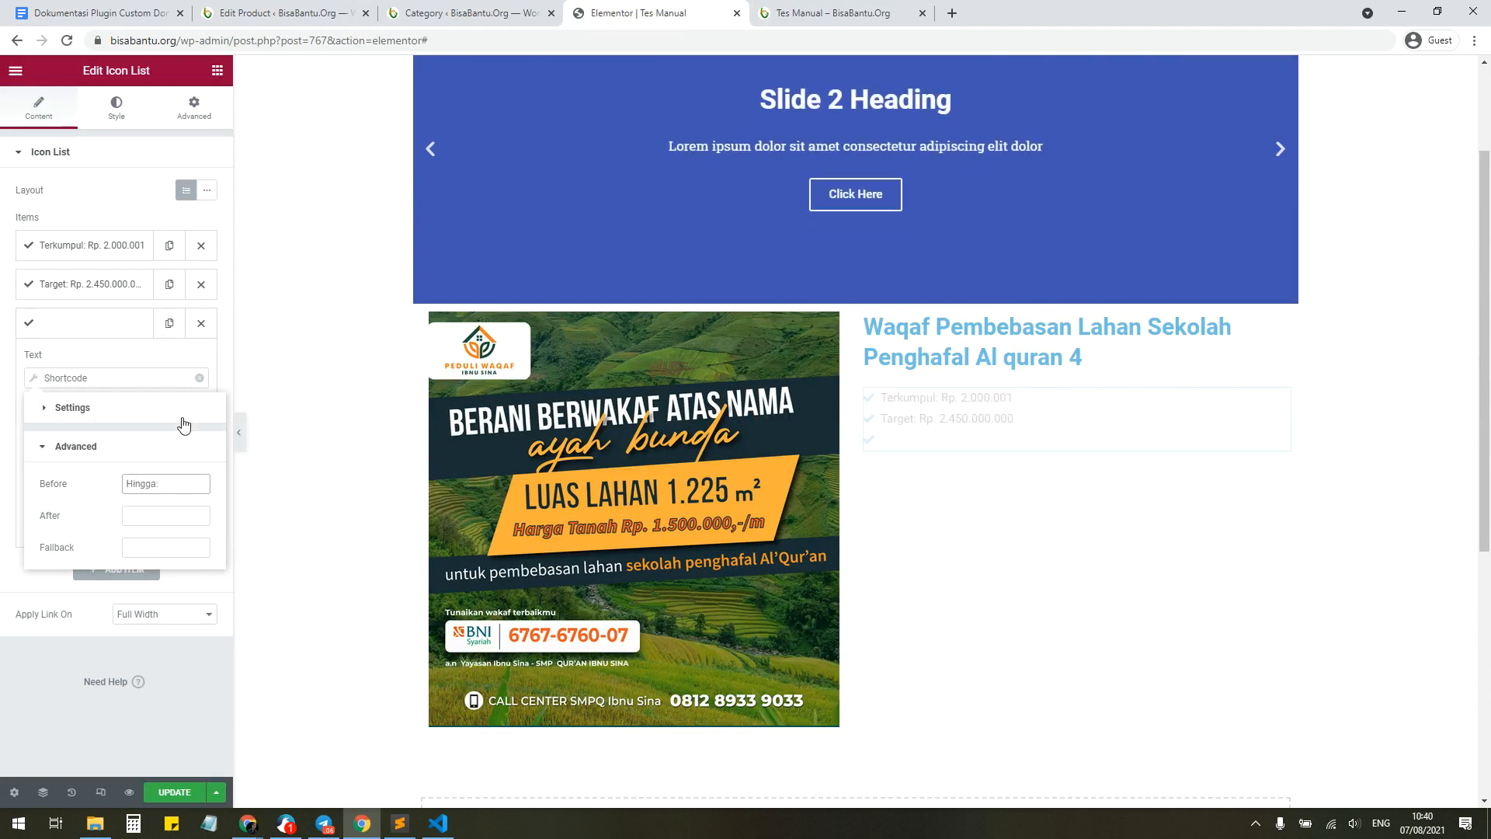
{"action": "left_click", "coordinate": [151, 355]}
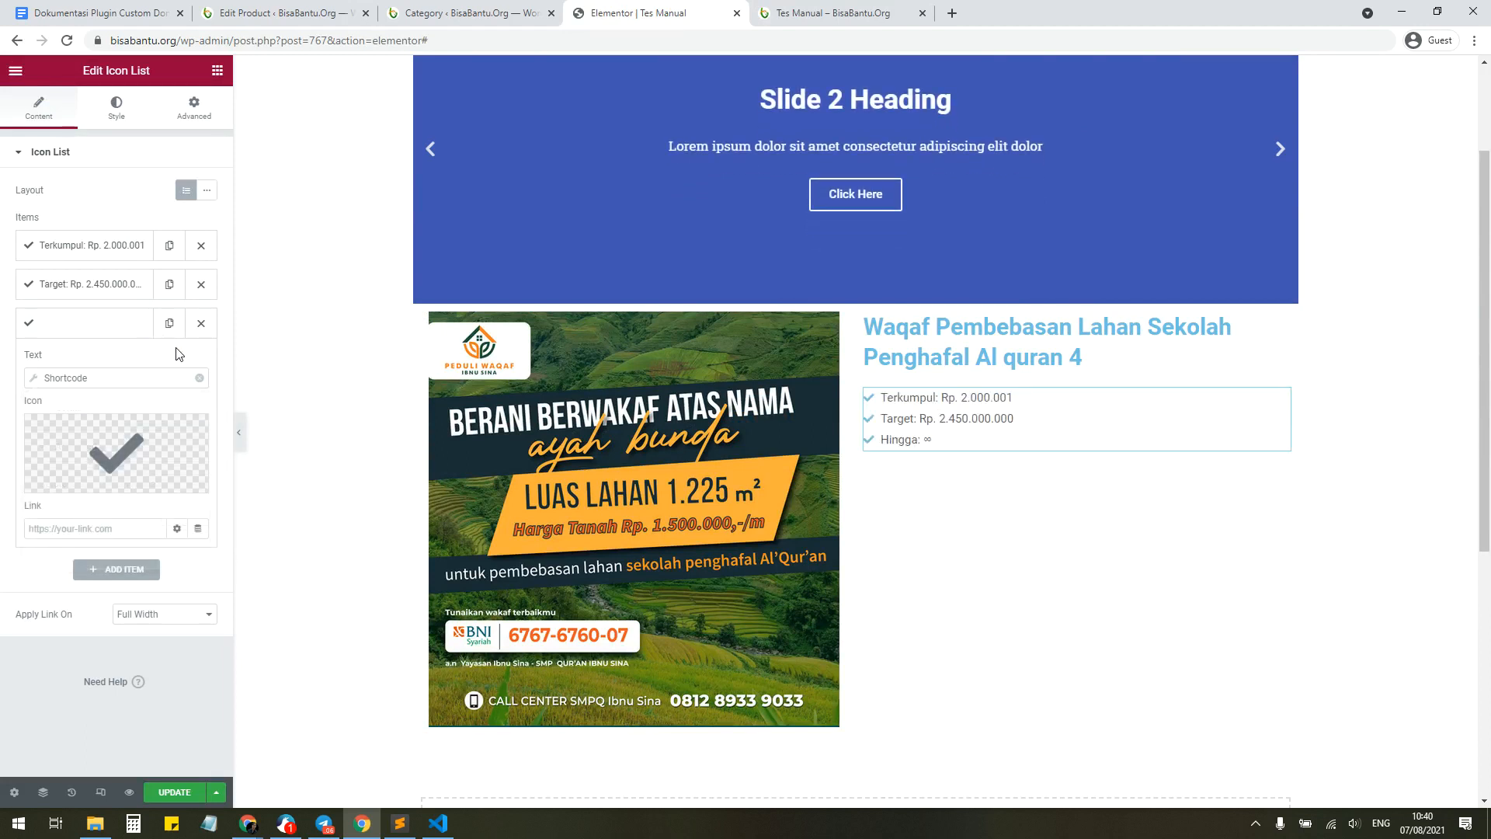
Step: Find the Progress Bar widget by searching for "bar" and place it below the icon list
{"action": "left_click", "coordinate": [218, 70]}
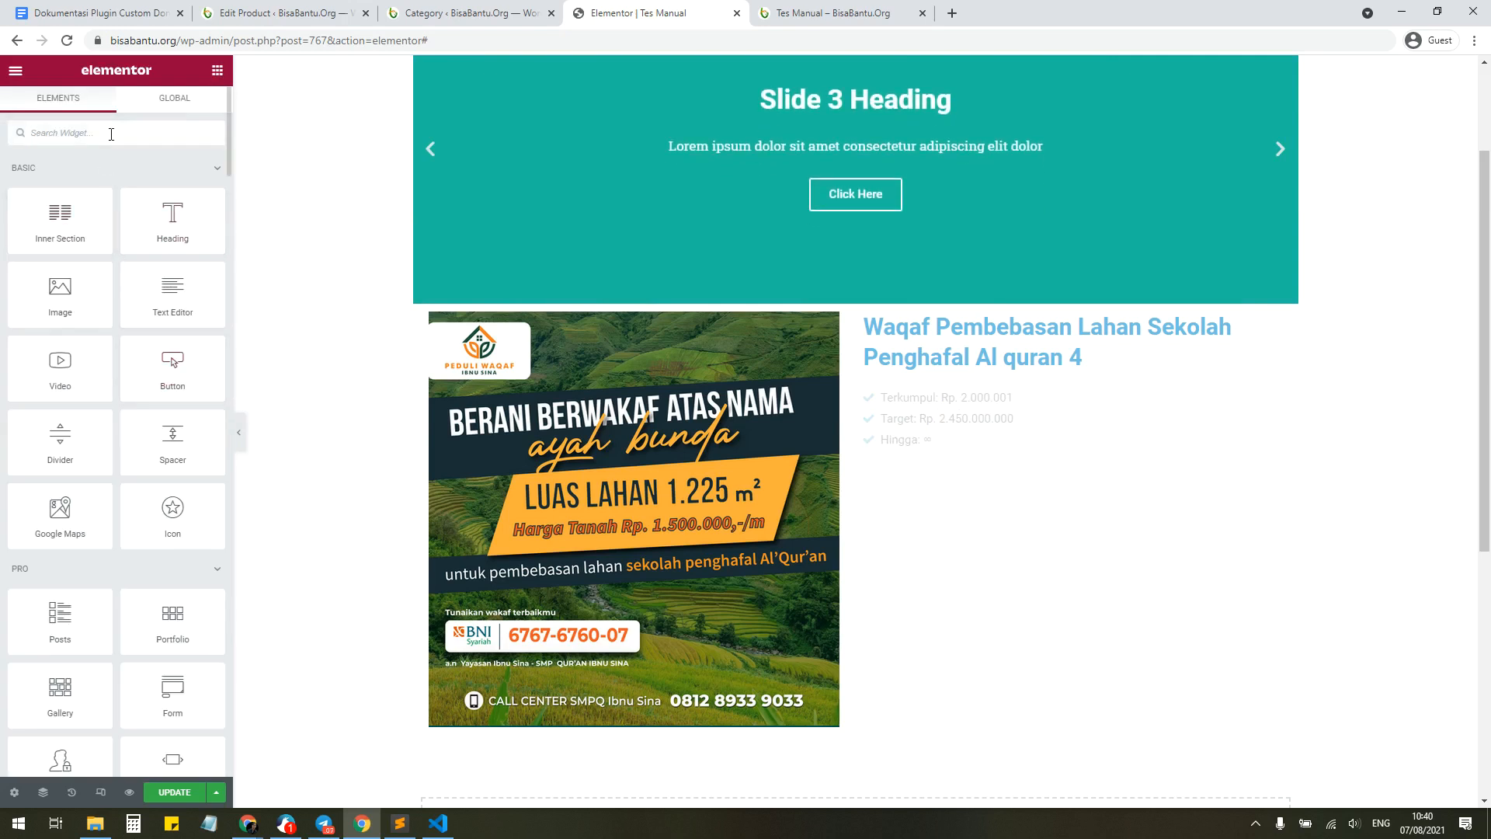
{"action": "type", "text": "bar"}
{"action": "left_click_drag", "start_coordinate": [87, 218], "coordinate": [944, 443]}
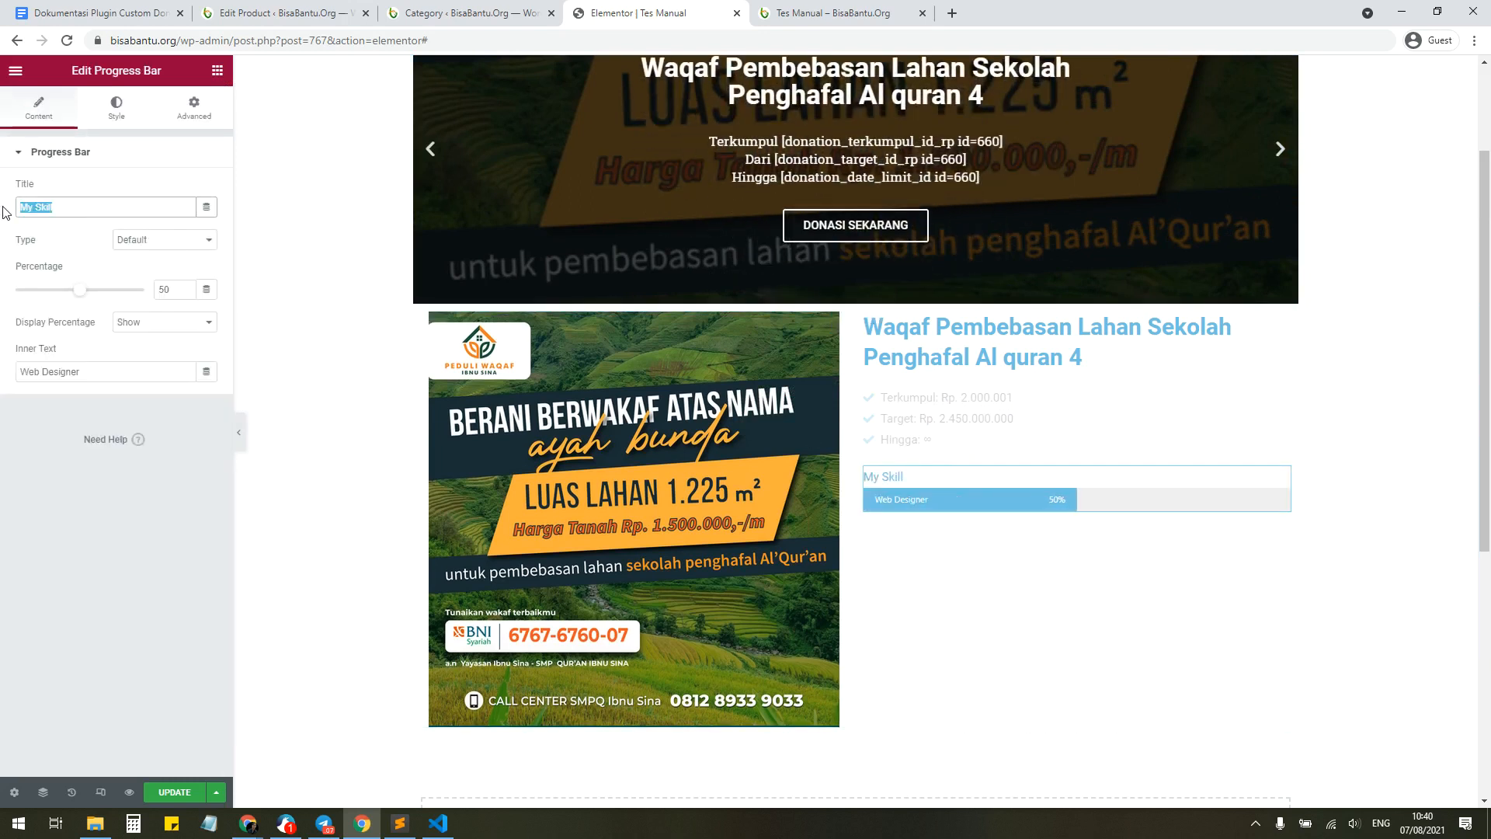
Step: Title the progress bar "Progress Donasi" and clear its inner text
{"action": "type", "text": "rogres"}
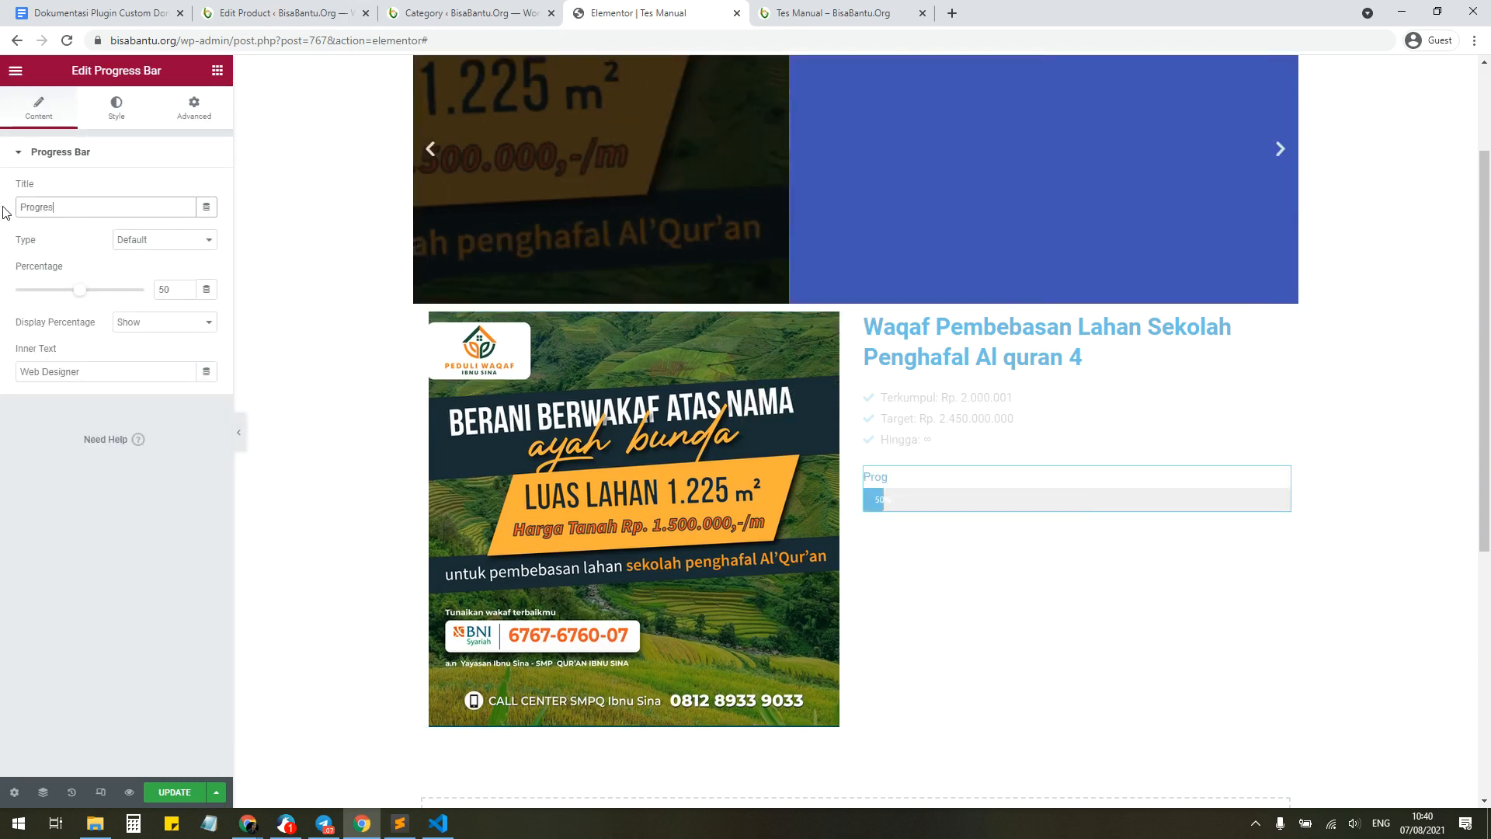
{"action": "type", "text": "s Donasi"}
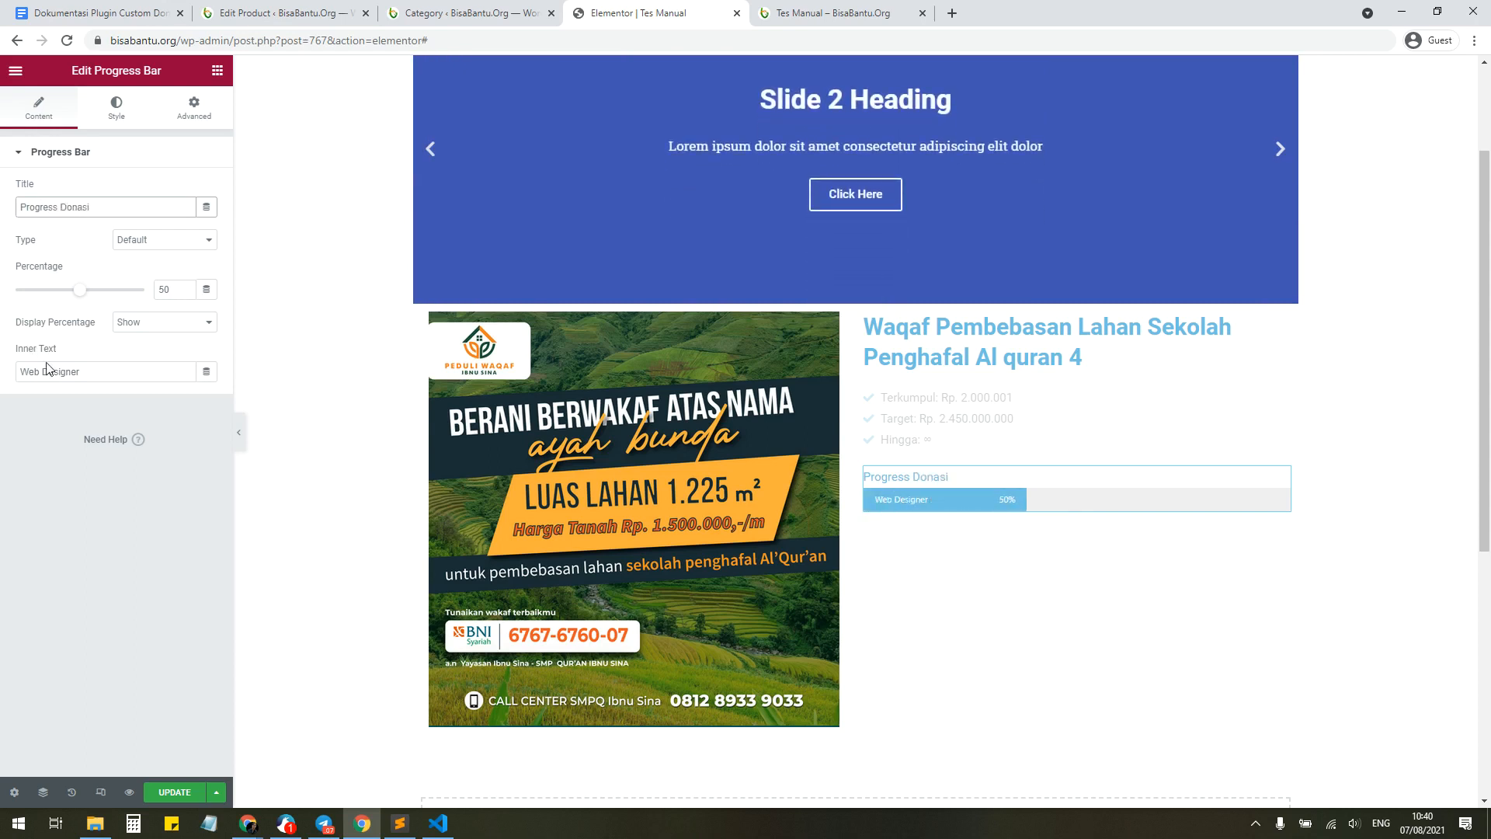
{"action": "left_click_drag", "start_coordinate": [81, 372], "coordinate": [3, 375]}
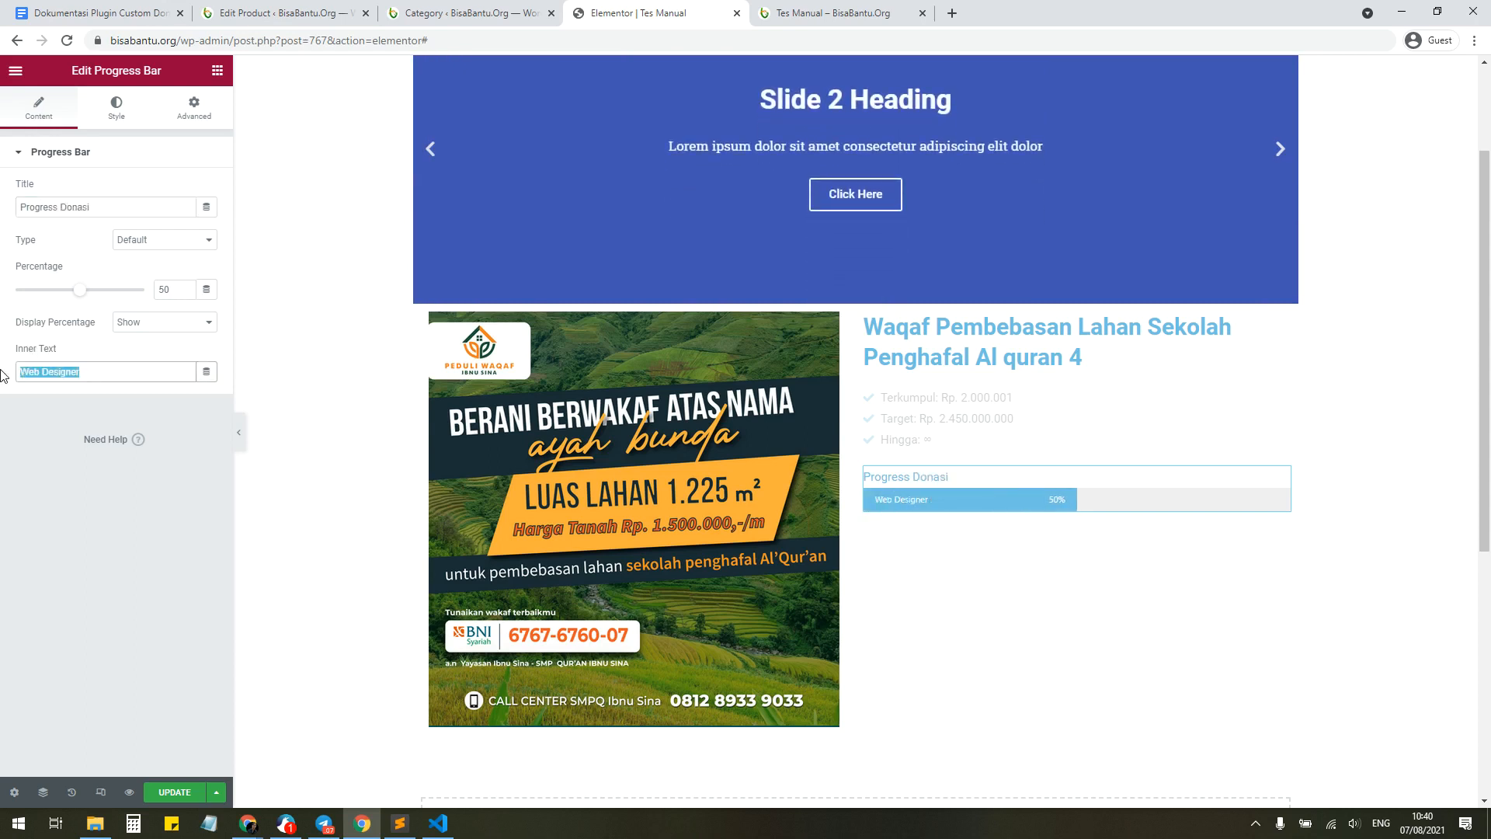
{"action": "key", "text": "BackSpace"}
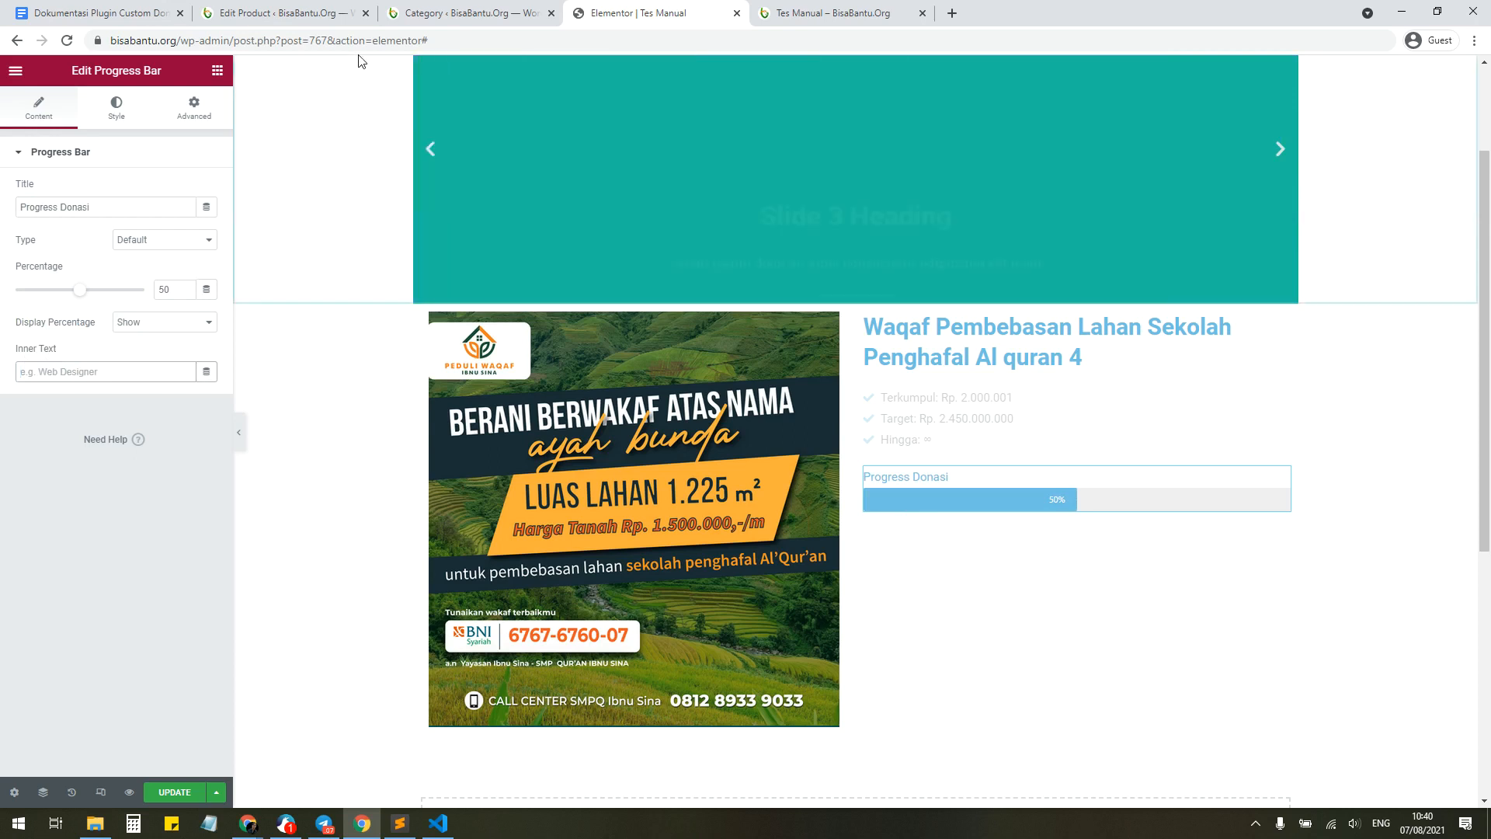
Step: Copy the [donation_progress_bar_id id=XXX] shortcode from the plugin documentation and return to the Elementor editor
{"action": "left_click", "coordinate": [101, 13]}
{"action": "left_click_drag", "start_coordinate": [806, 604], "coordinate": [573, 596]}
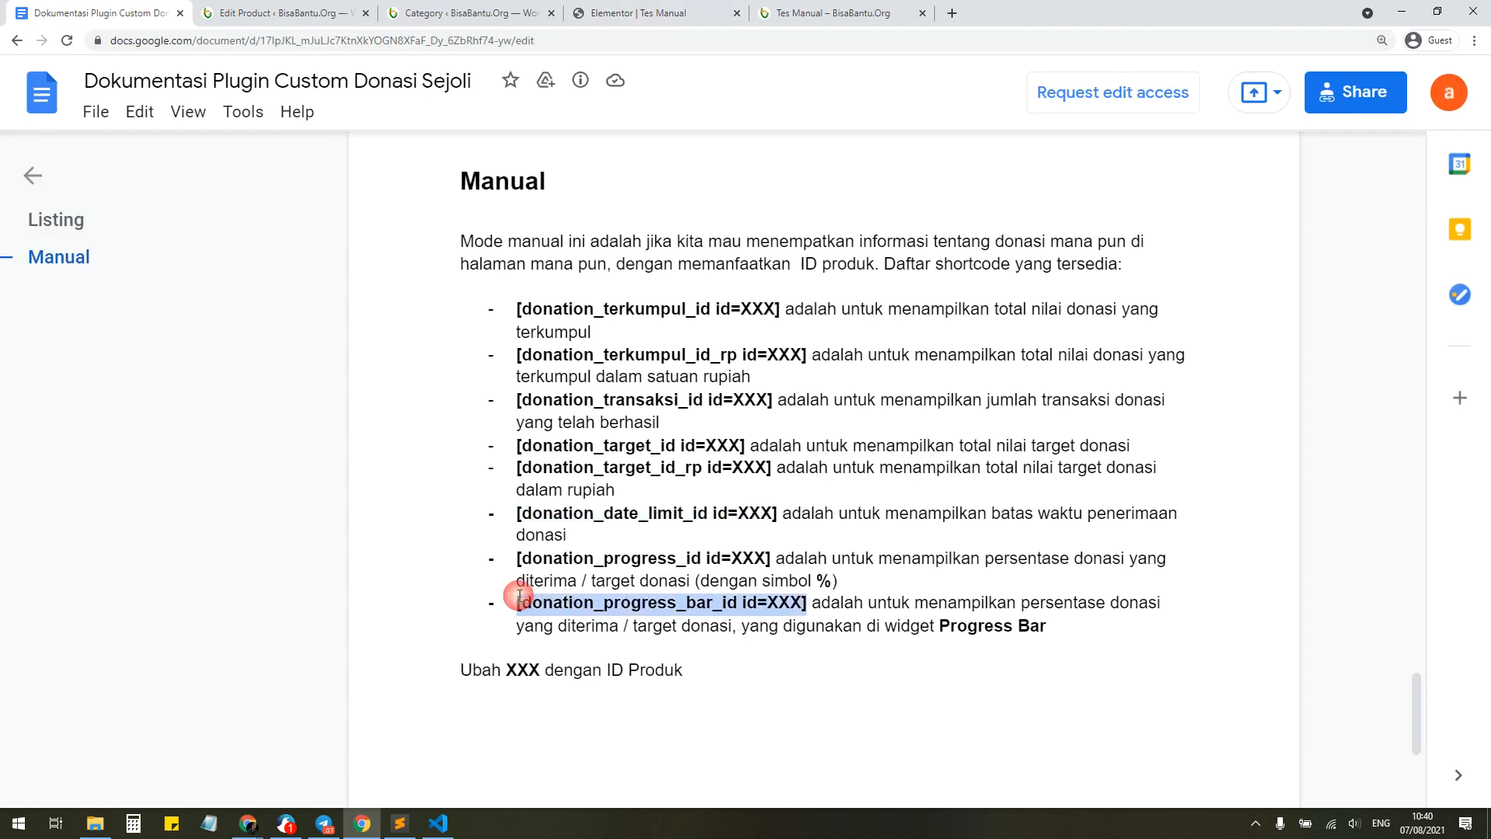
{"action": "key", "text": "ctrl+shift+Tab"}
{"action": "key", "text": "ctrl+shift+Tab"}
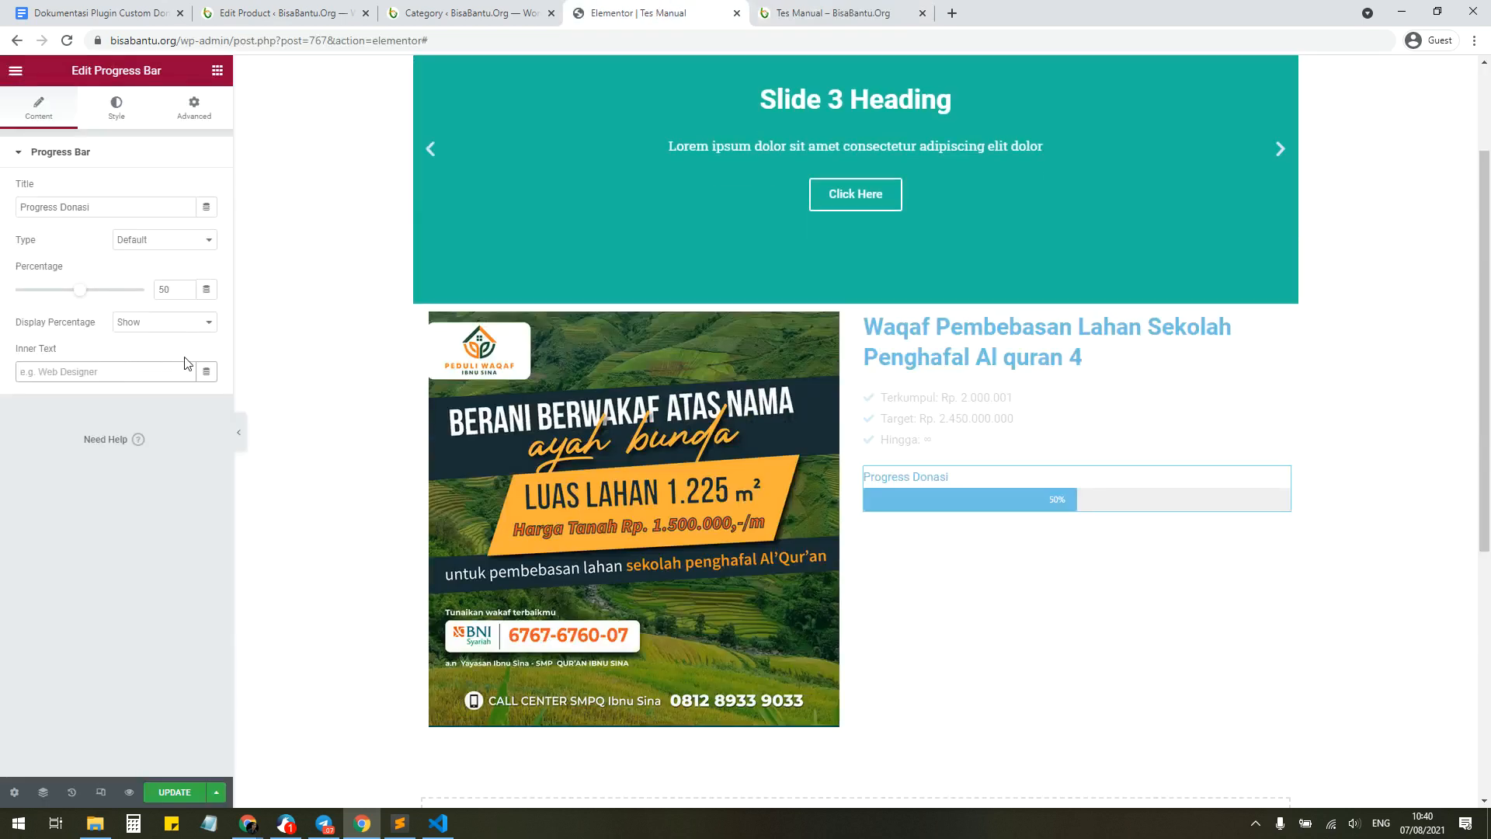
Step: Make the progress bar's percentage a dynamic Shortcode with the value [donation_progress_bar_id id=660]
{"action": "left_click", "coordinate": [205, 288]}
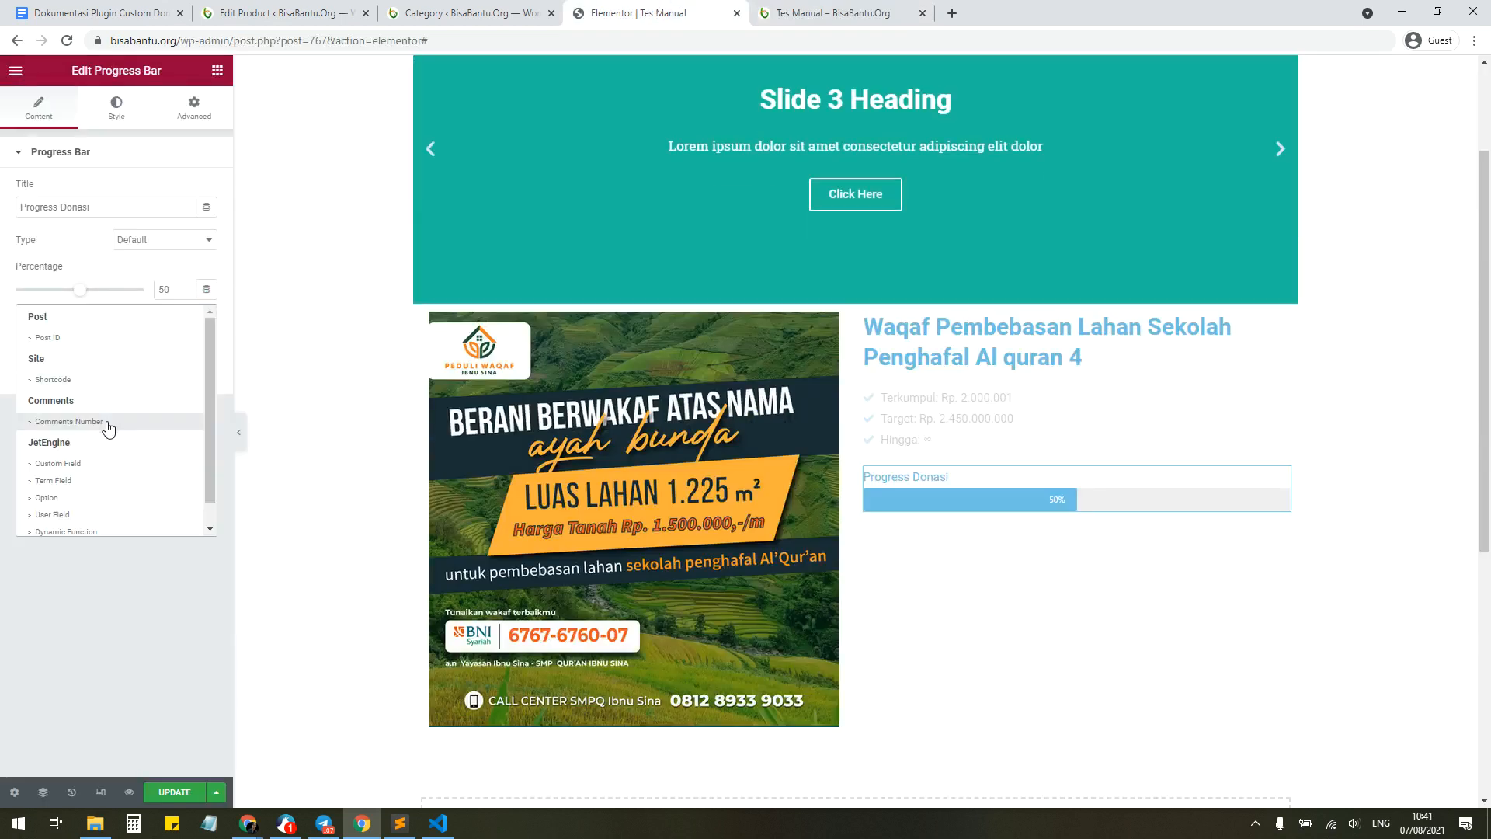
{"action": "left_click", "coordinate": [104, 379]}
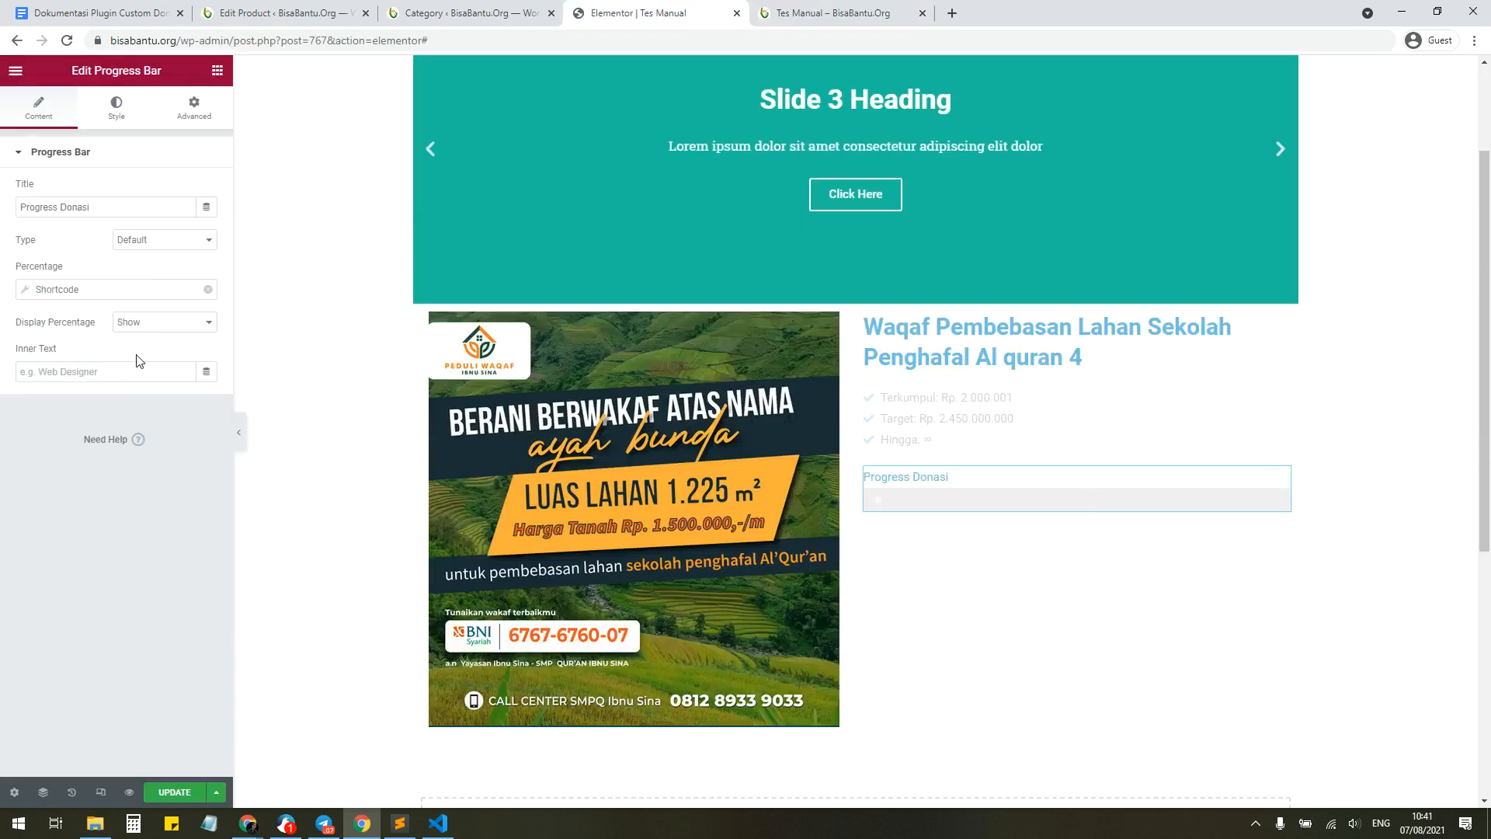
{"action": "left_click", "coordinate": [115, 291]}
{"action": "left_click", "coordinate": [73, 372]}
{"action": "type", "text": "[donation_progress_bar_id id=XXX]"}
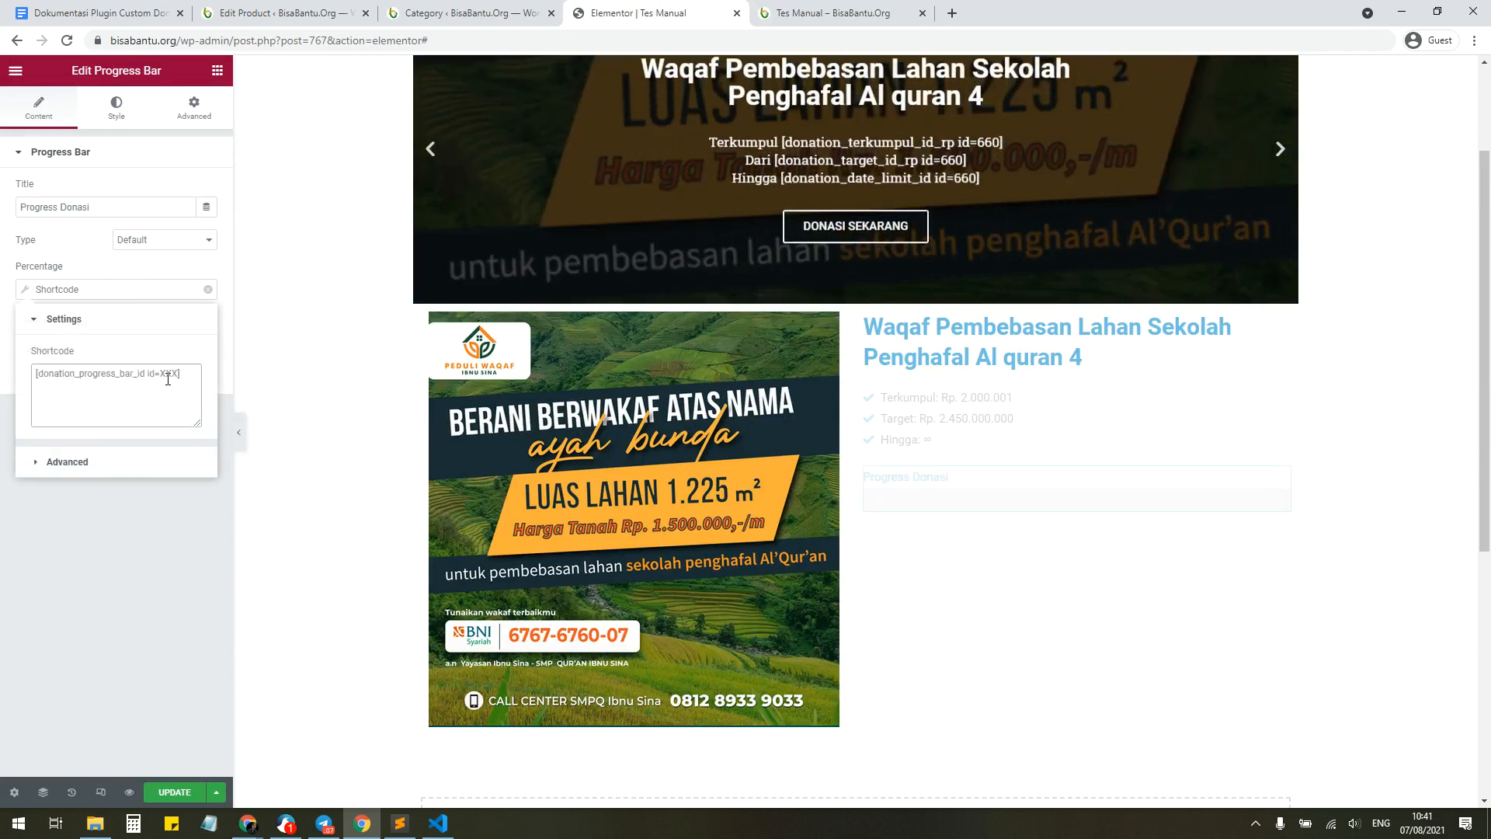
{"action": "double_click", "coordinate": [168, 375]}
{"action": "type", "text": "660"}
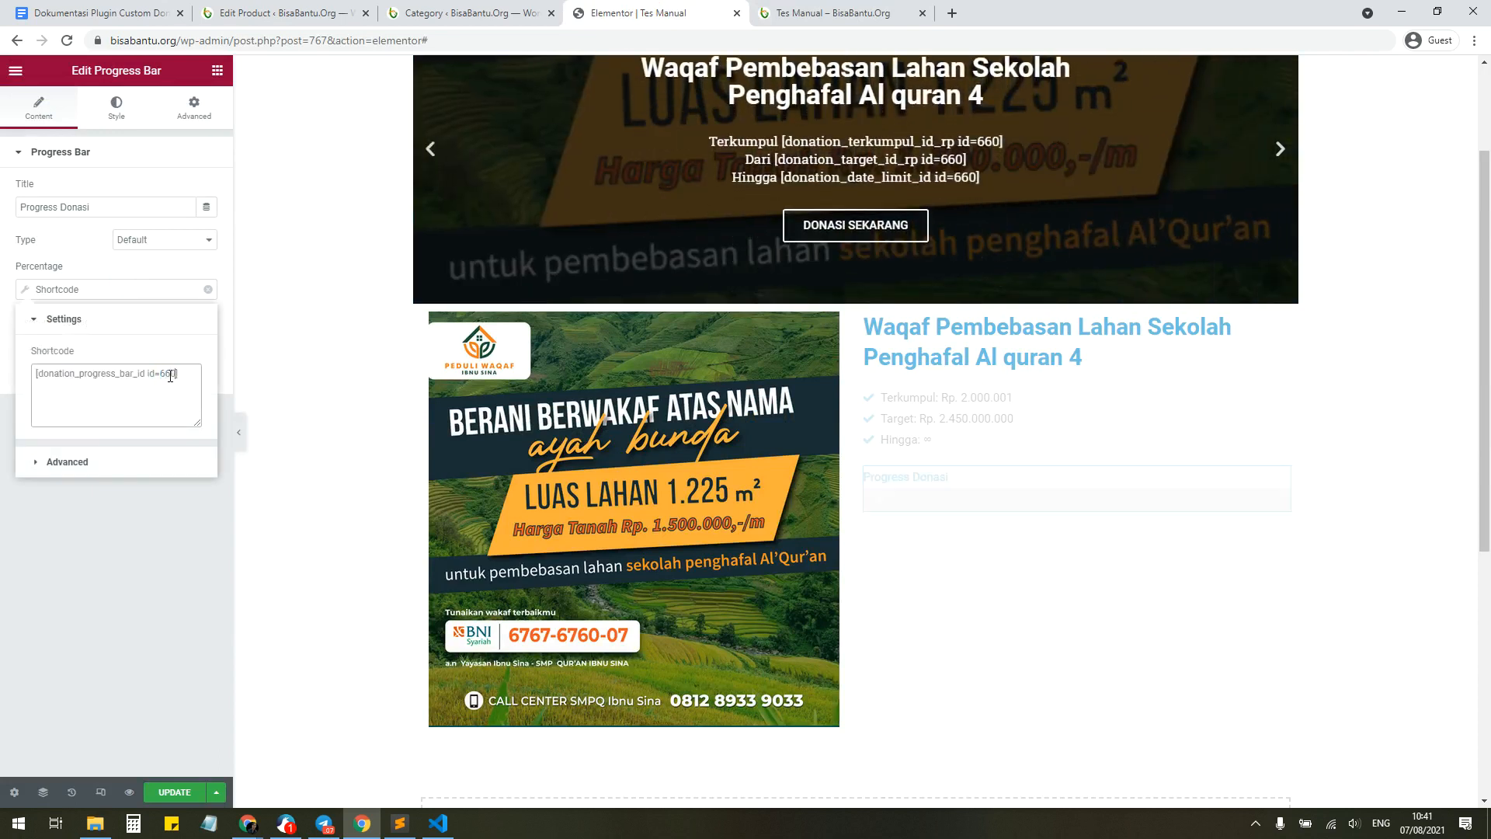
{"action": "left_click", "coordinate": [132, 592]}
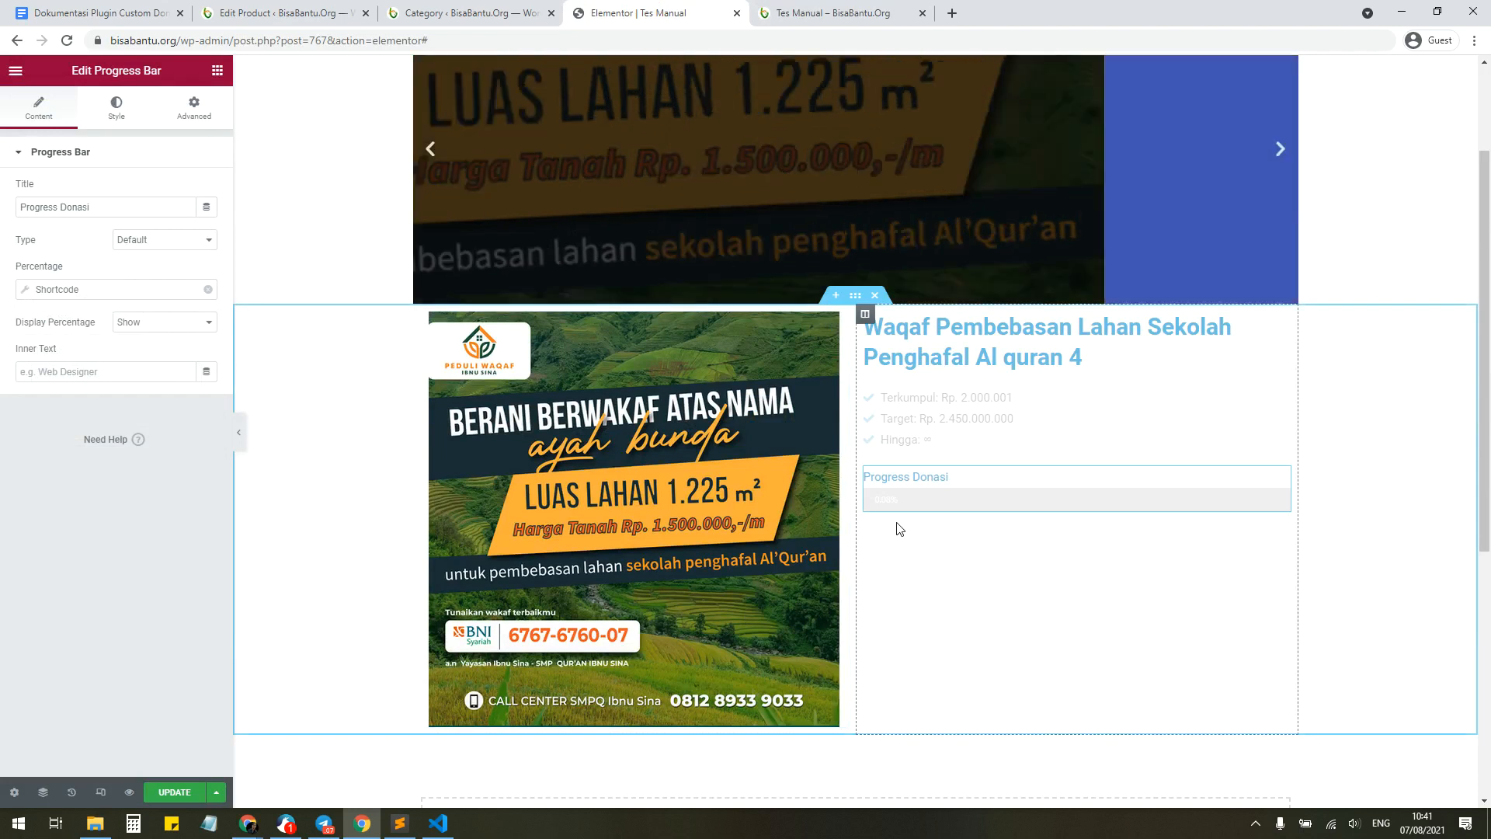
Step: Set the progress bar's inner text color to the gray #626262
{"action": "left_click", "coordinate": [117, 112]}
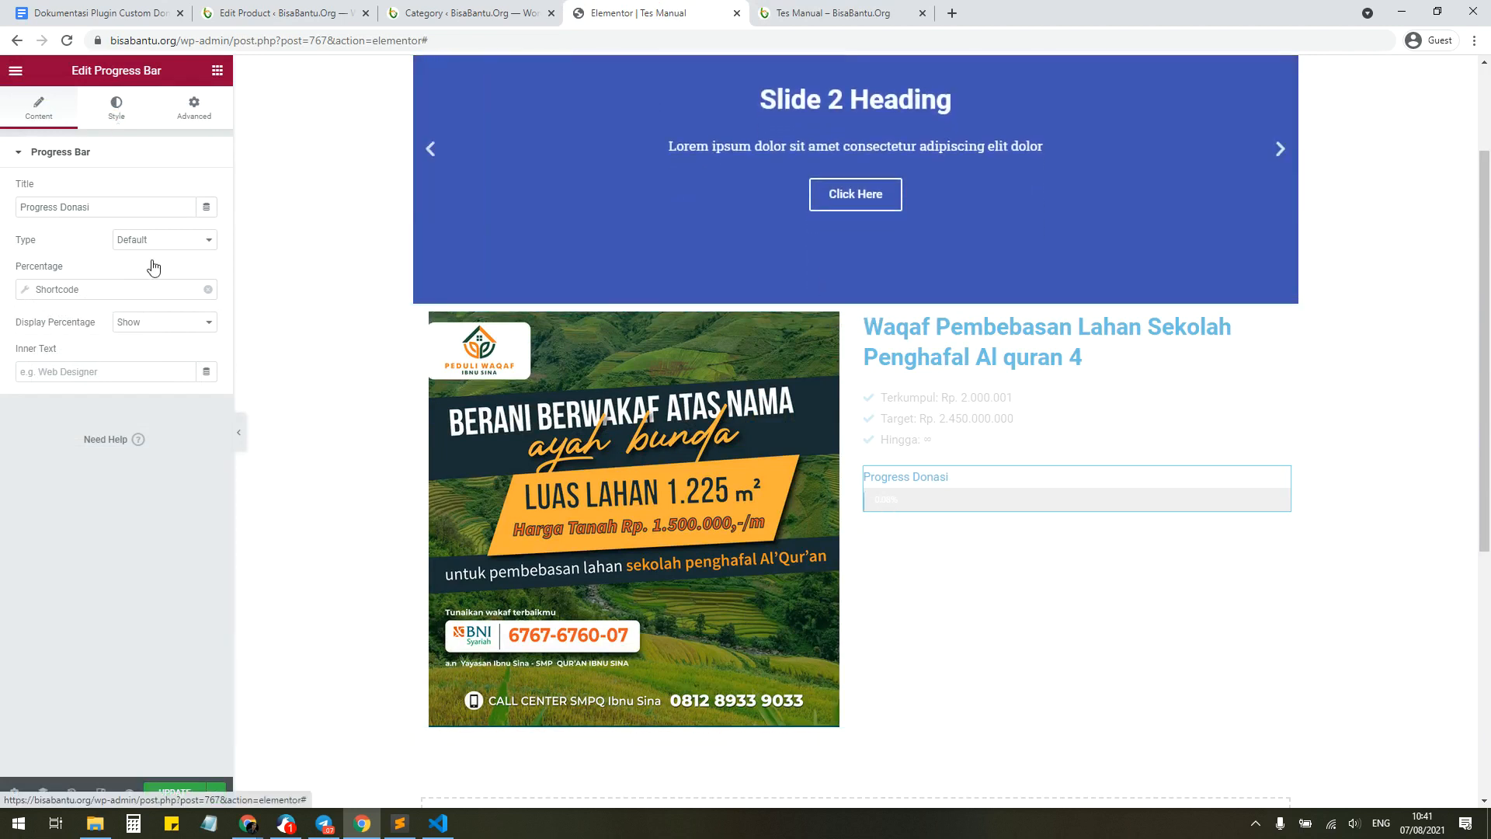
{"action": "left_click", "coordinate": [207, 385]}
{"action": "left_click", "coordinate": [31, 508]}
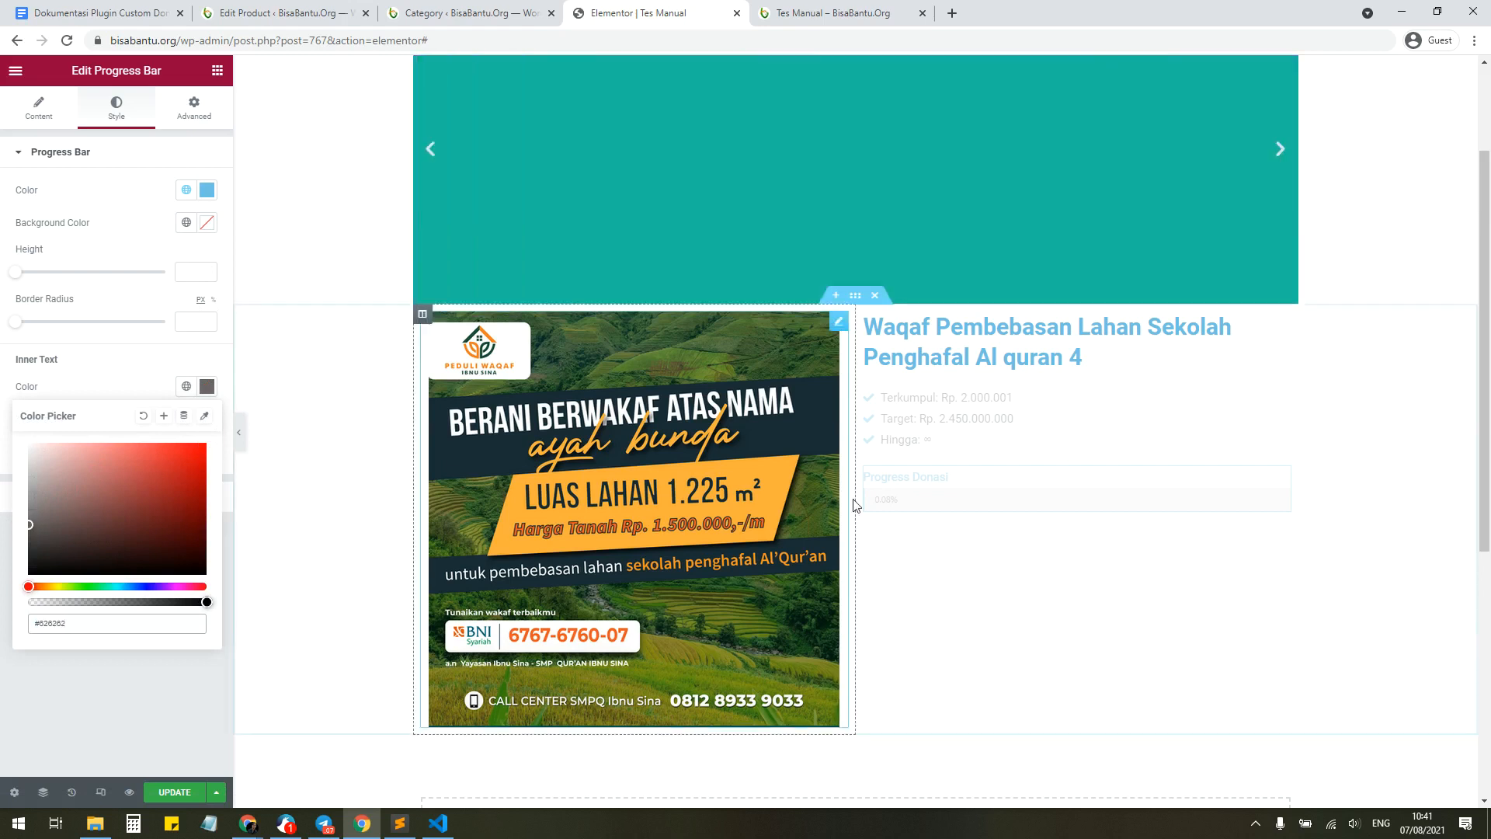
Step: Delete the progress bar widget below the icon list and update the page
{"action": "left_click", "coordinate": [983, 443]}
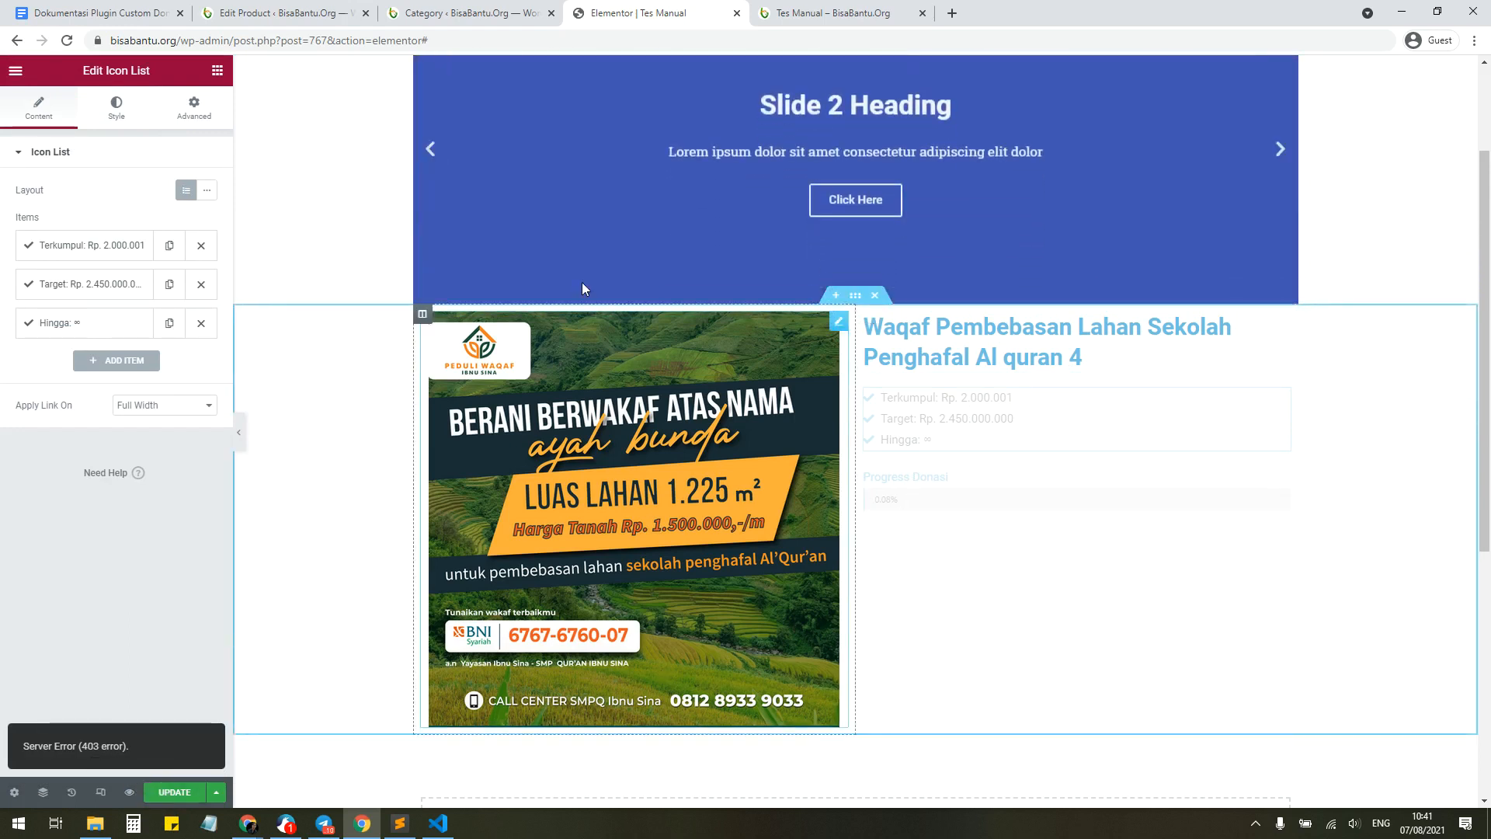
{"action": "right_click", "coordinate": [949, 489]}
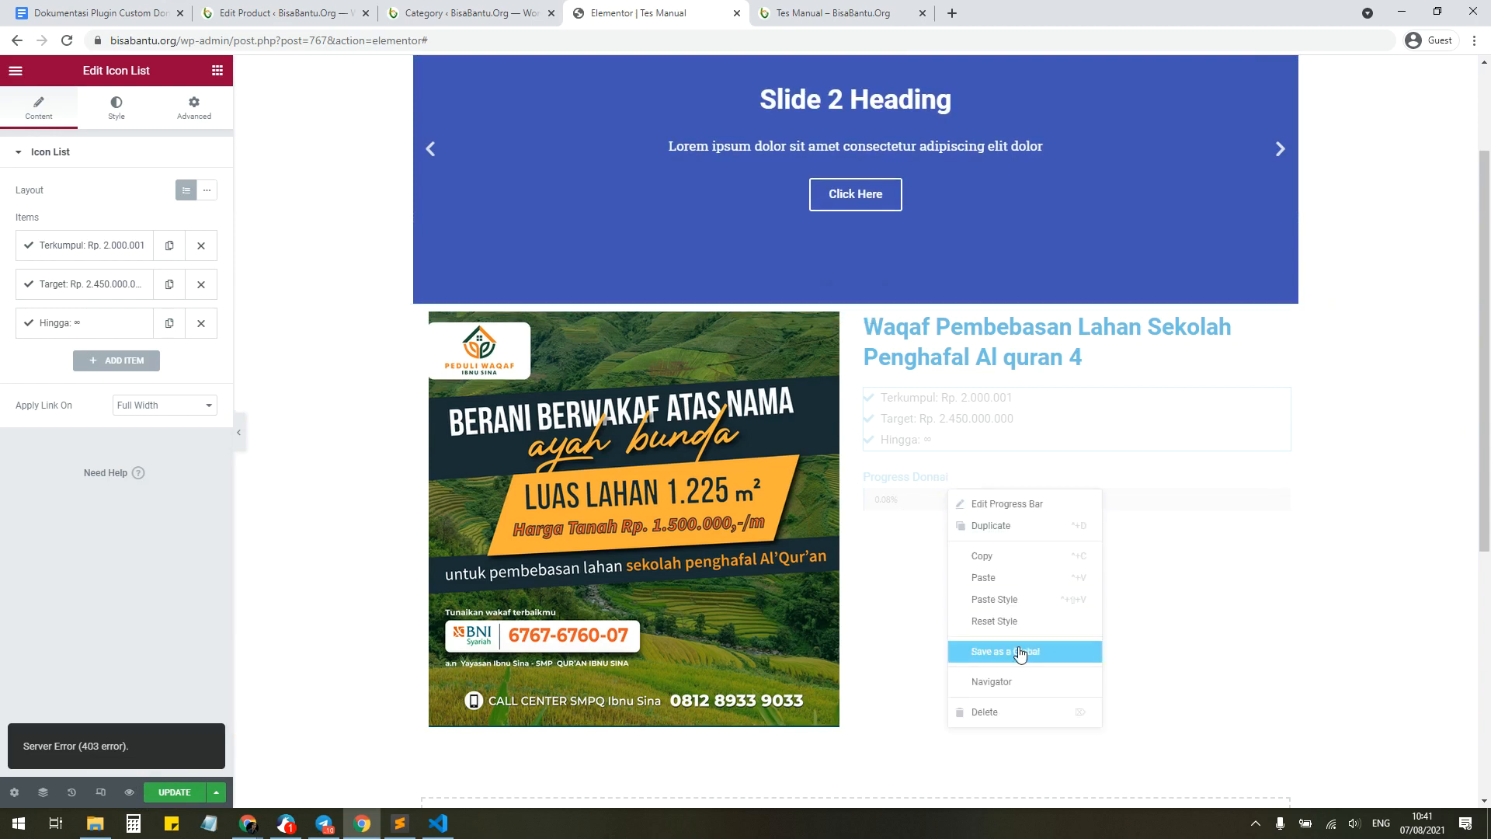
{"action": "left_click", "coordinate": [1001, 719]}
{"action": "left_click", "coordinate": [184, 802]}
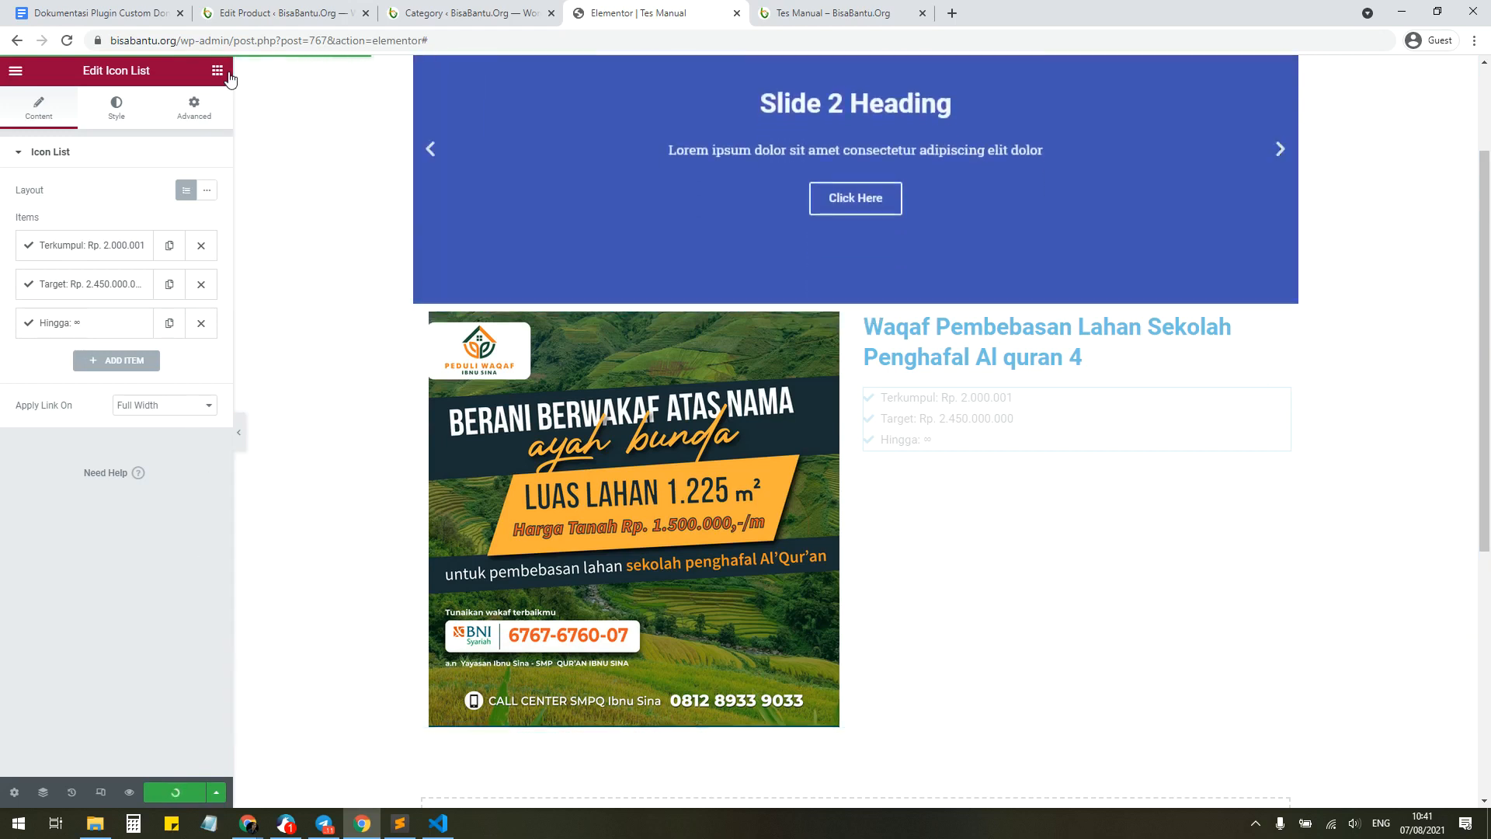
Step: Copy the highlighted [donation_progress_bar_id id=XXX] shortcode from the plugin documentation again and return to the Elementor editor
{"action": "left_click", "coordinate": [144, 15]}
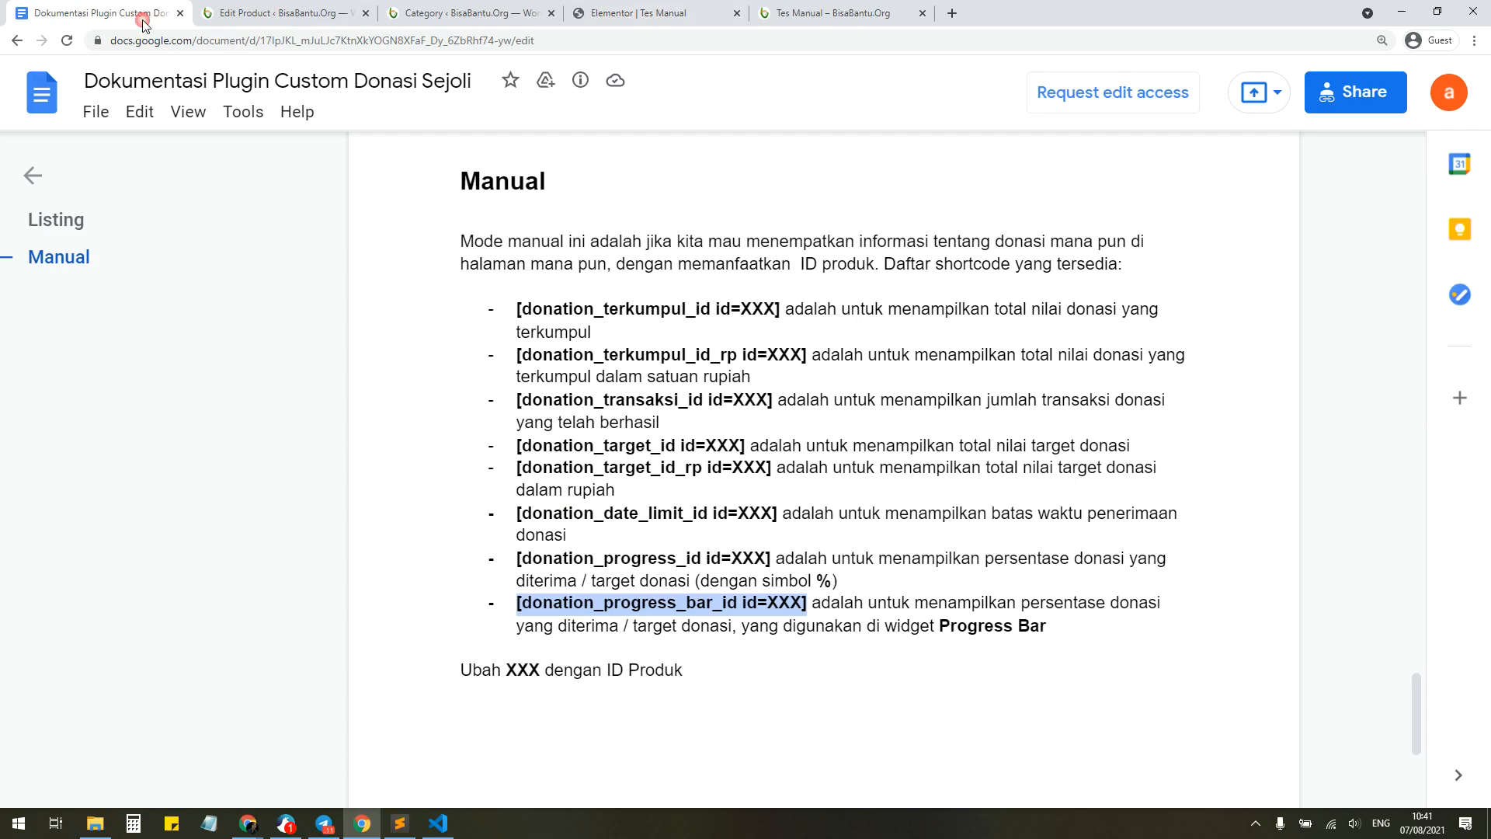
{"action": "right_click", "coordinate": [778, 609]}
{"action": "left_click", "coordinate": [851, 642]}
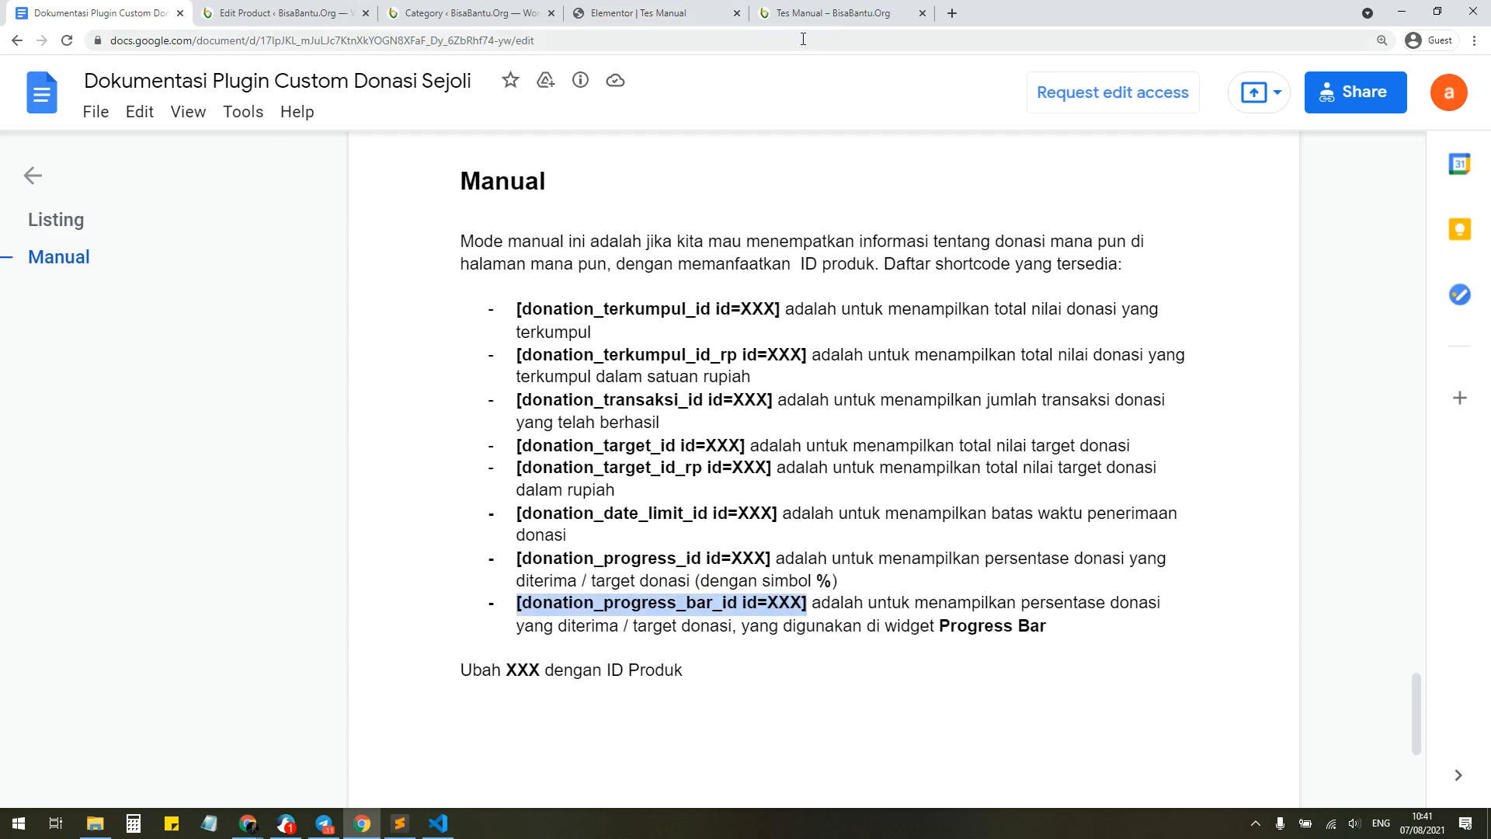
{"action": "left_click", "coordinate": [652, 14]}
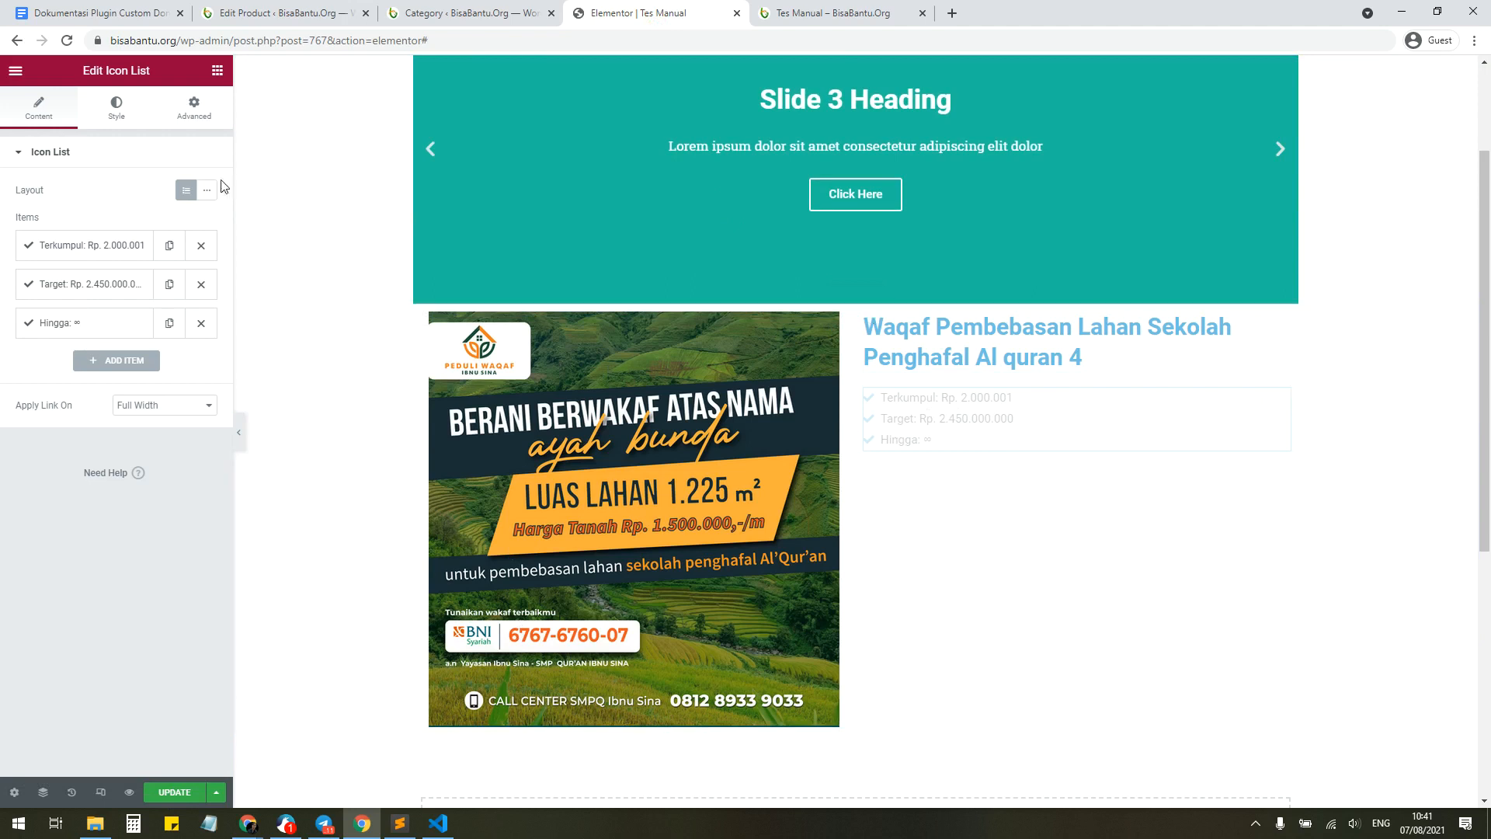
Step: Review the Listing mode section of the plugin documentation, from the Listing Grid widget to the list of donation shortcodes
{"action": "left_click", "coordinate": [129, 19]}
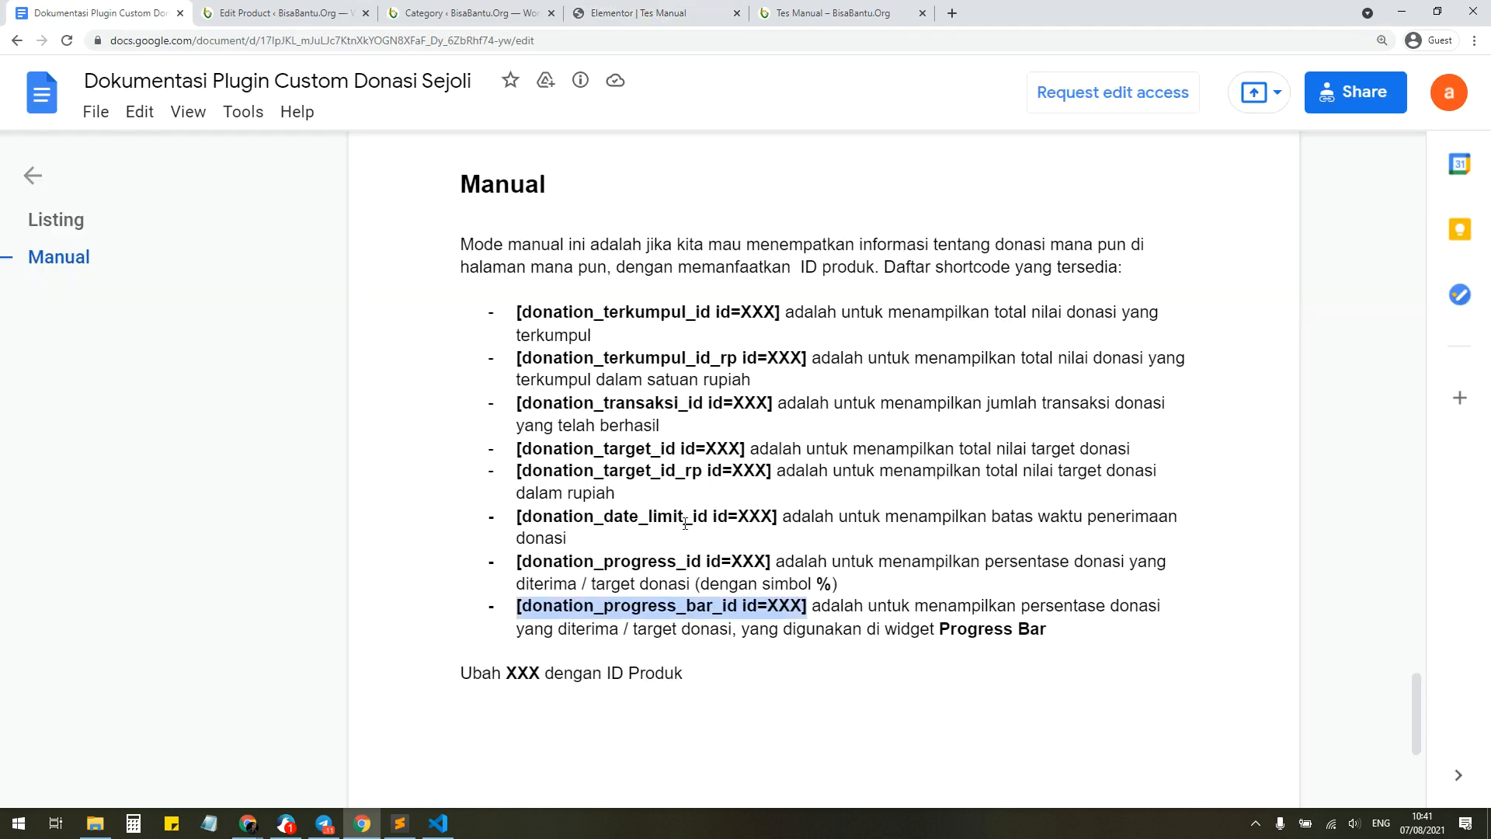
{"action": "scroll", "coordinate": [725, 478], "scroll_direction": "up", "scroll_amount": 15}
{"action": "scroll", "coordinate": [676, 474], "scroll_direction": "up", "scroll_amount": 15}
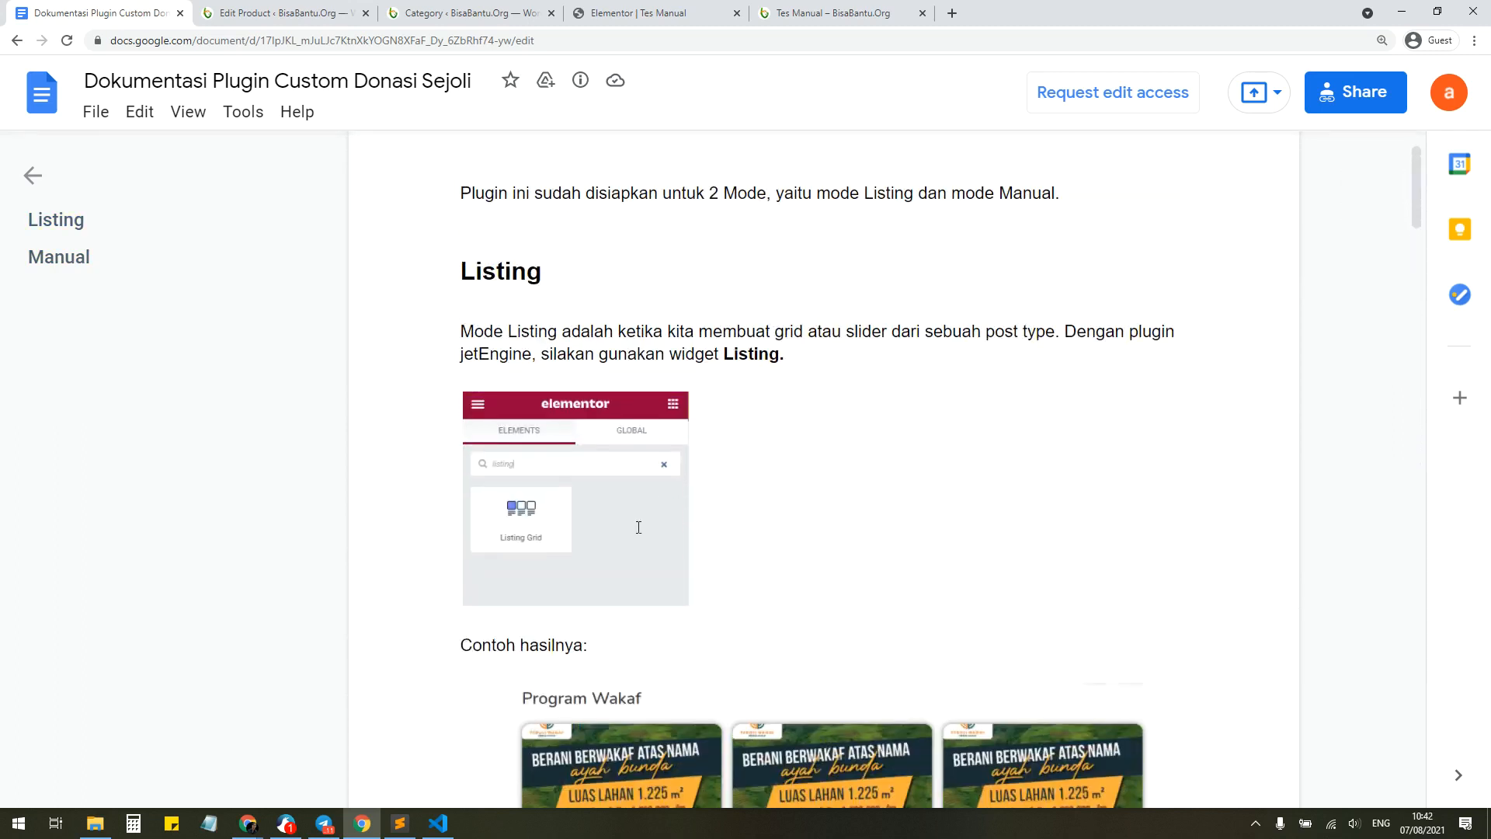
{"action": "scroll", "coordinate": [670, 516], "scroll_direction": "down", "scroll_amount": 20}
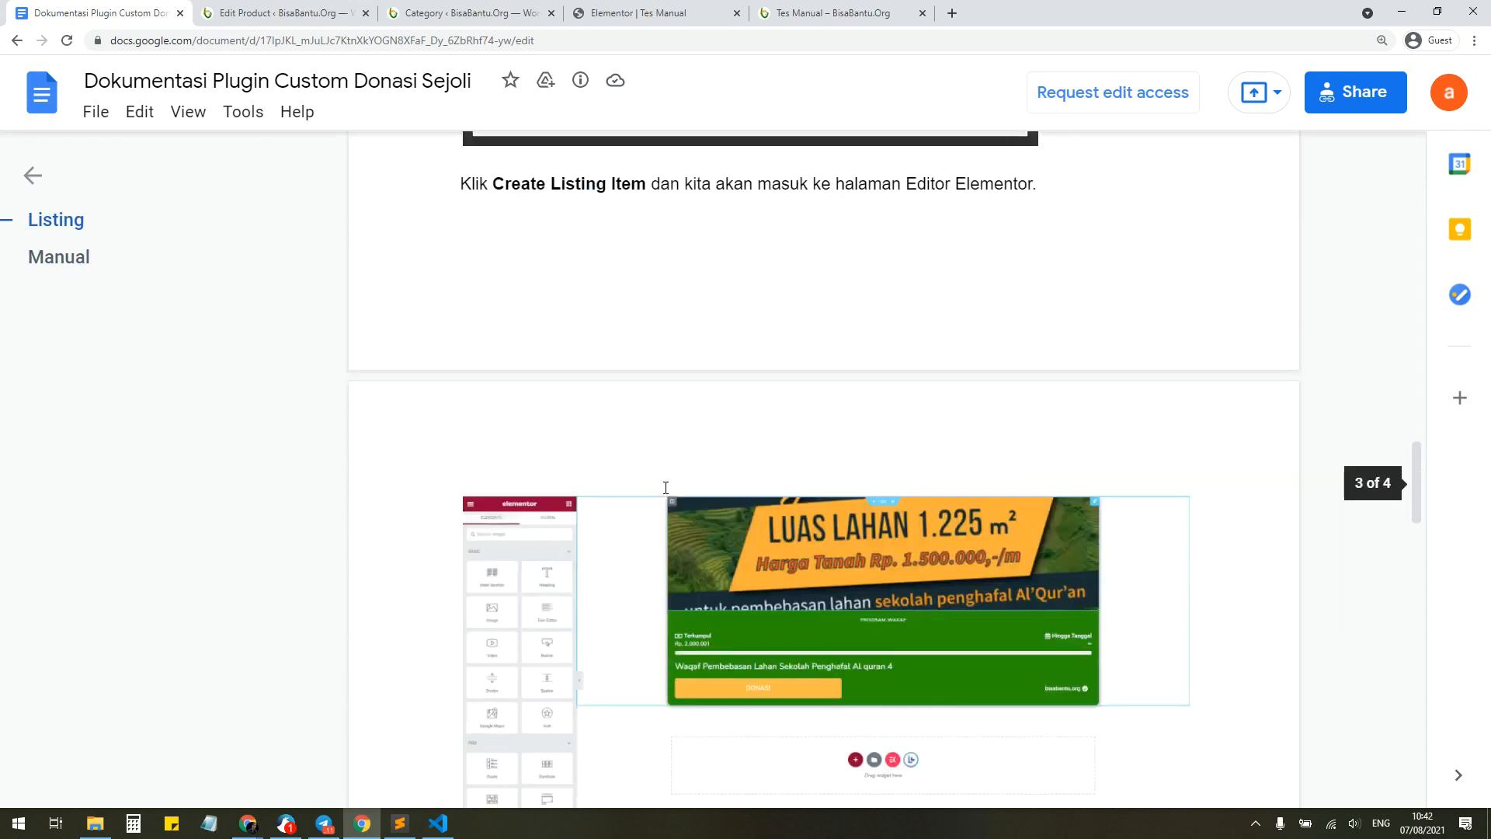
{"action": "scroll", "coordinate": [662, 481], "scroll_direction": "down", "scroll_amount": 4}
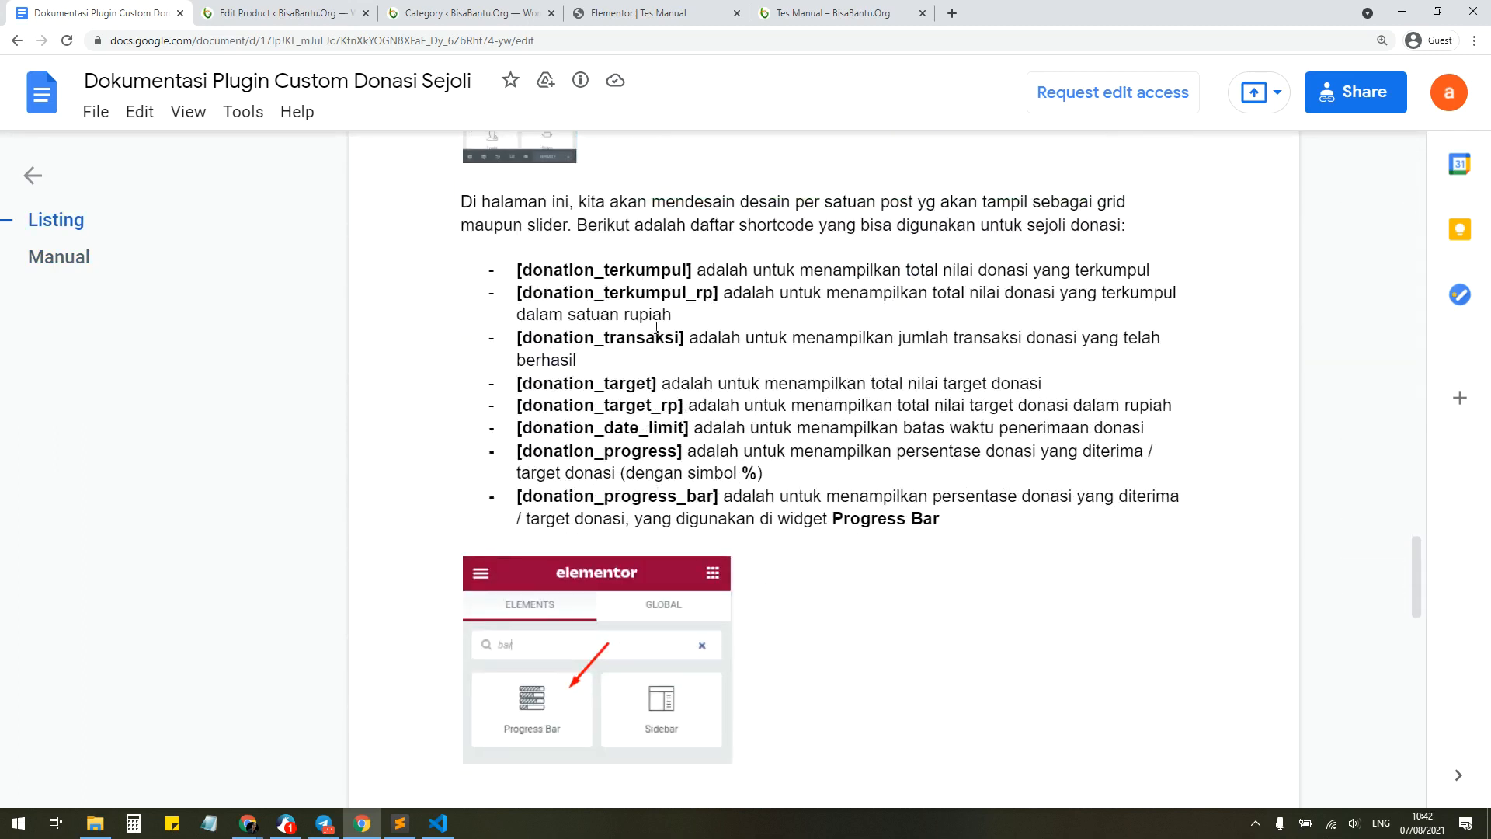
{"action": "scroll", "coordinate": [670, 423], "scroll_direction": "up", "scroll_amount": 5}
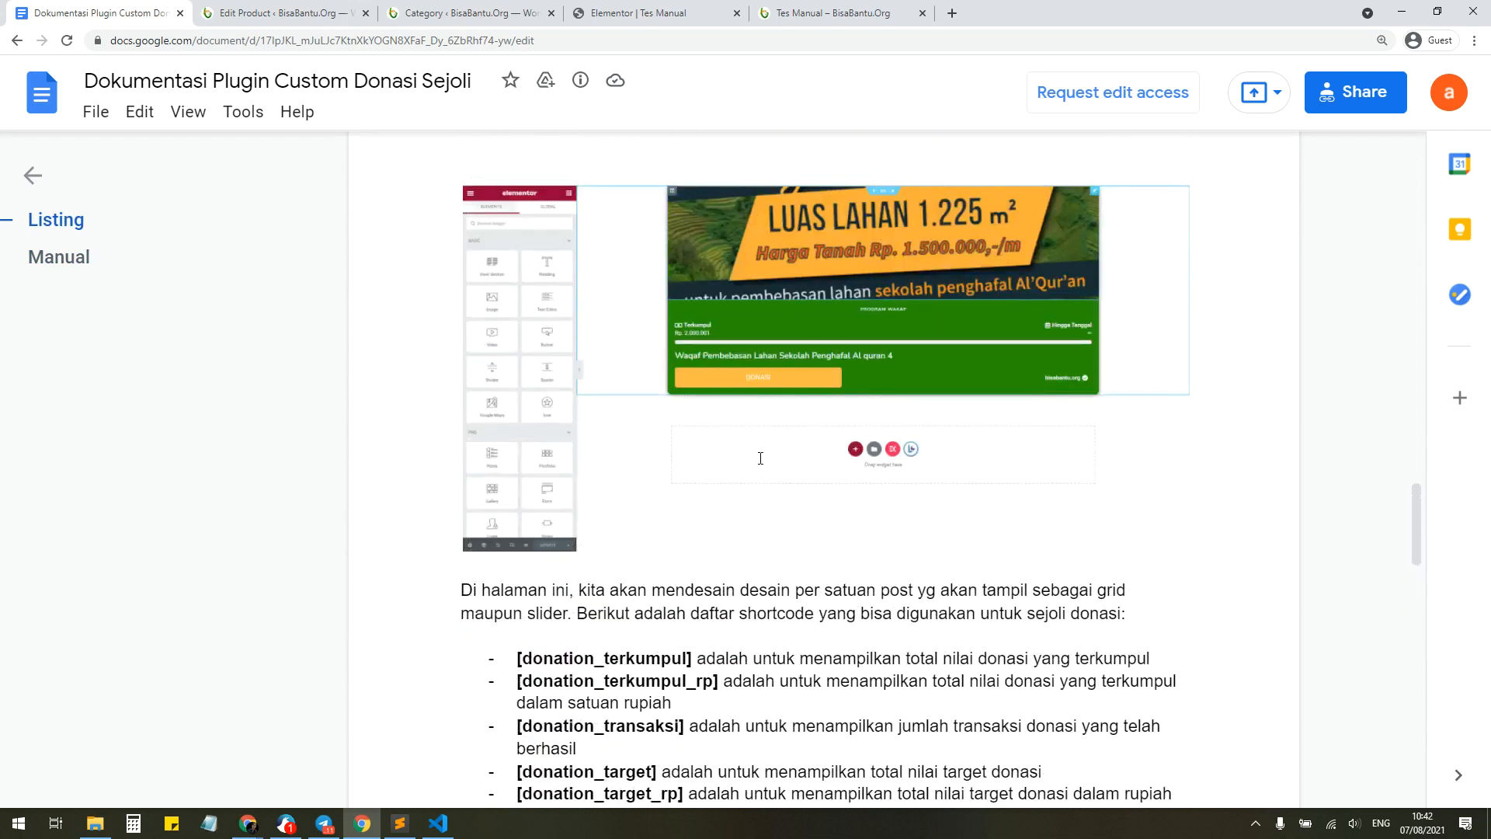
{"action": "scroll", "coordinate": [760, 458], "scroll_direction": "up", "scroll_amount": 1}
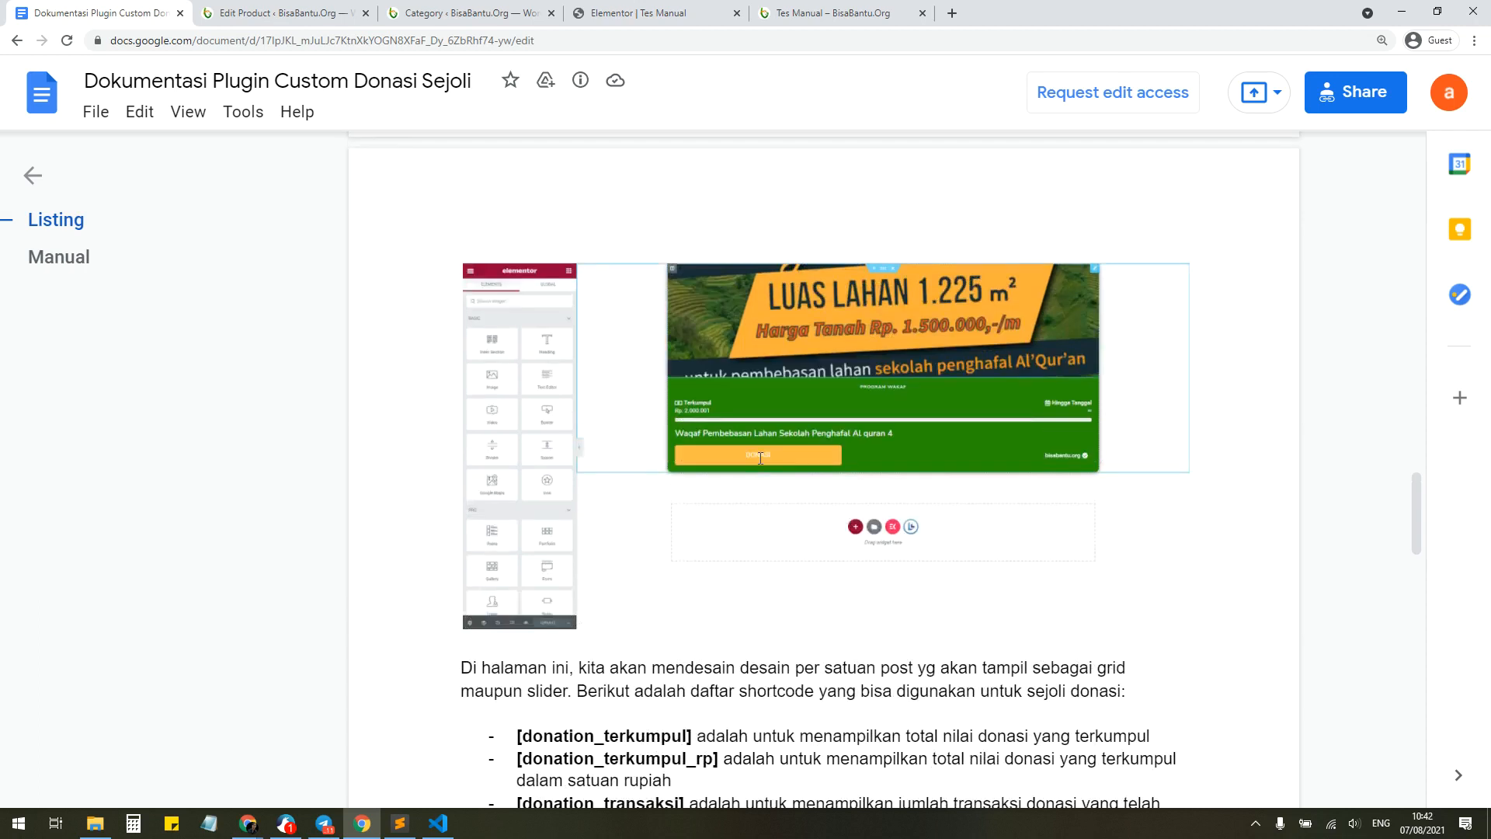
{"action": "scroll", "coordinate": [760, 458], "scroll_direction": "down", "scroll_amount": 3}
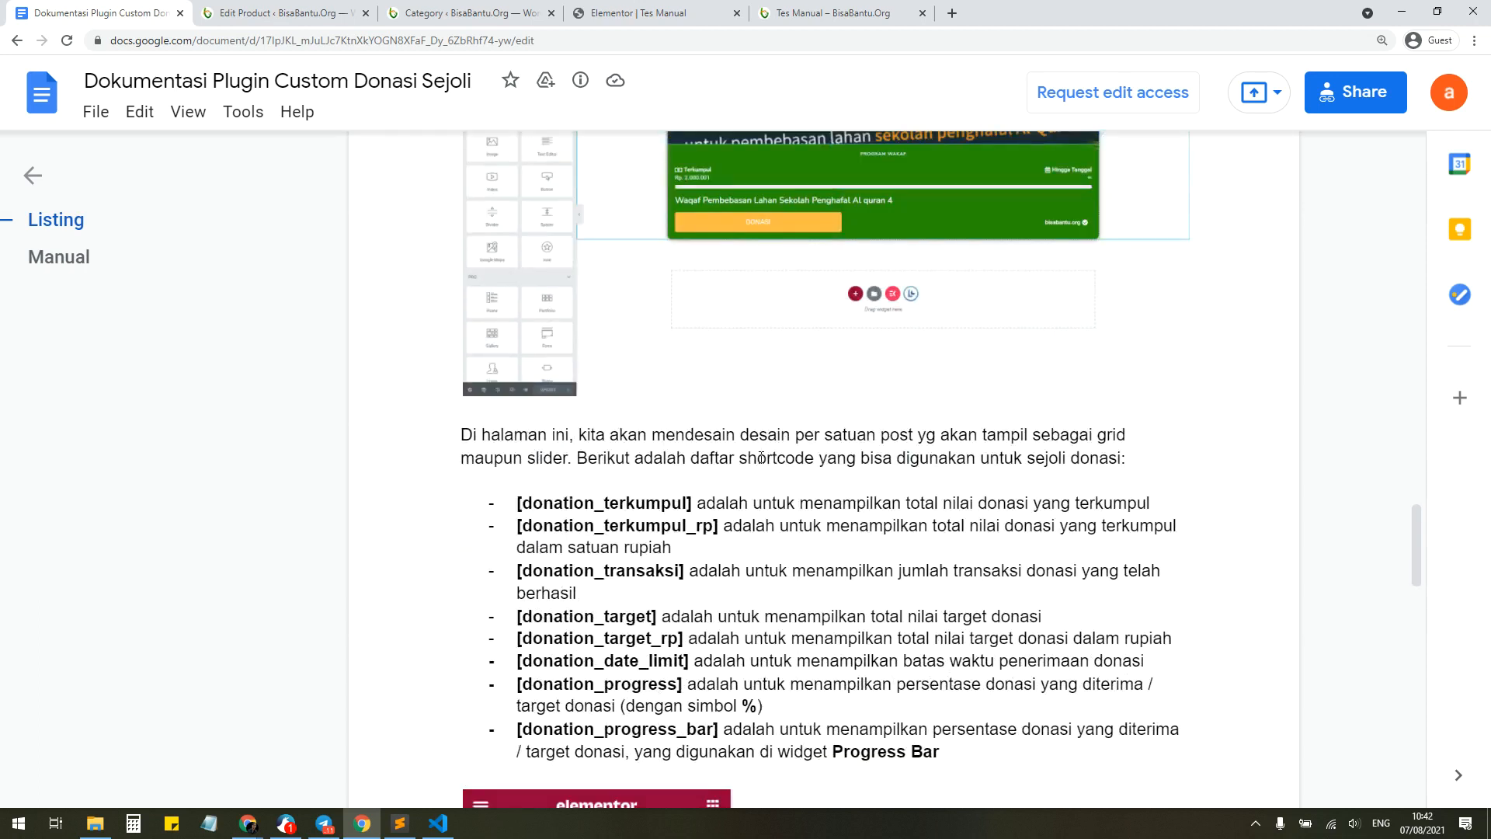
Step: Compare the Manual mode shortcodes, with their _id suffix and id=XXX parameter, against the Listing mode shortcodes in the documentation
{"action": "scroll", "coordinate": [761, 459], "scroll_direction": "down", "scroll_amount": 15}
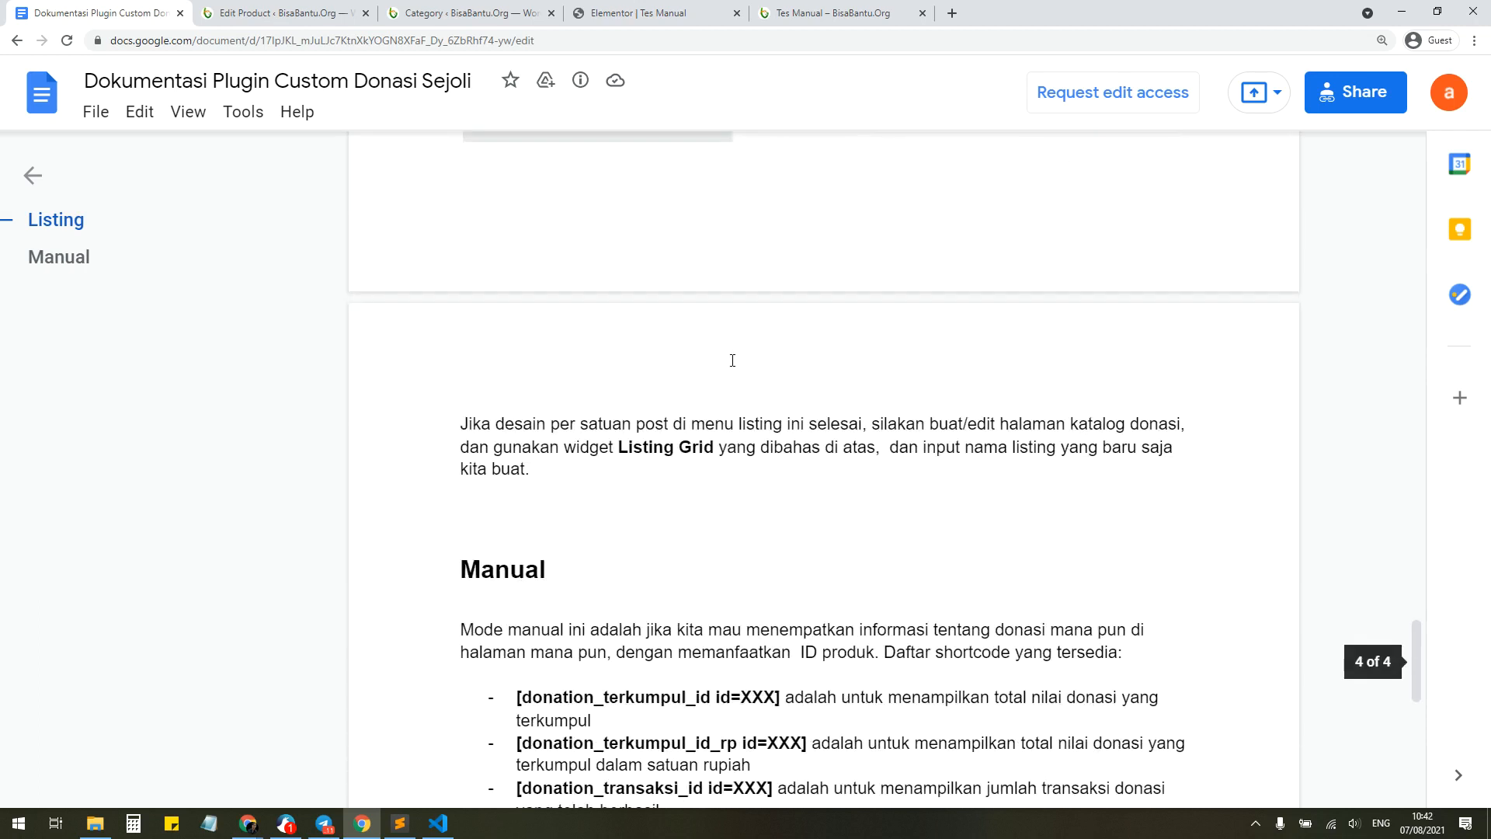
{"action": "scroll", "coordinate": [719, 359], "scroll_direction": "down", "scroll_amount": 6}
{"action": "scroll", "coordinate": [717, 353], "scroll_direction": "up", "scroll_amount": 2}
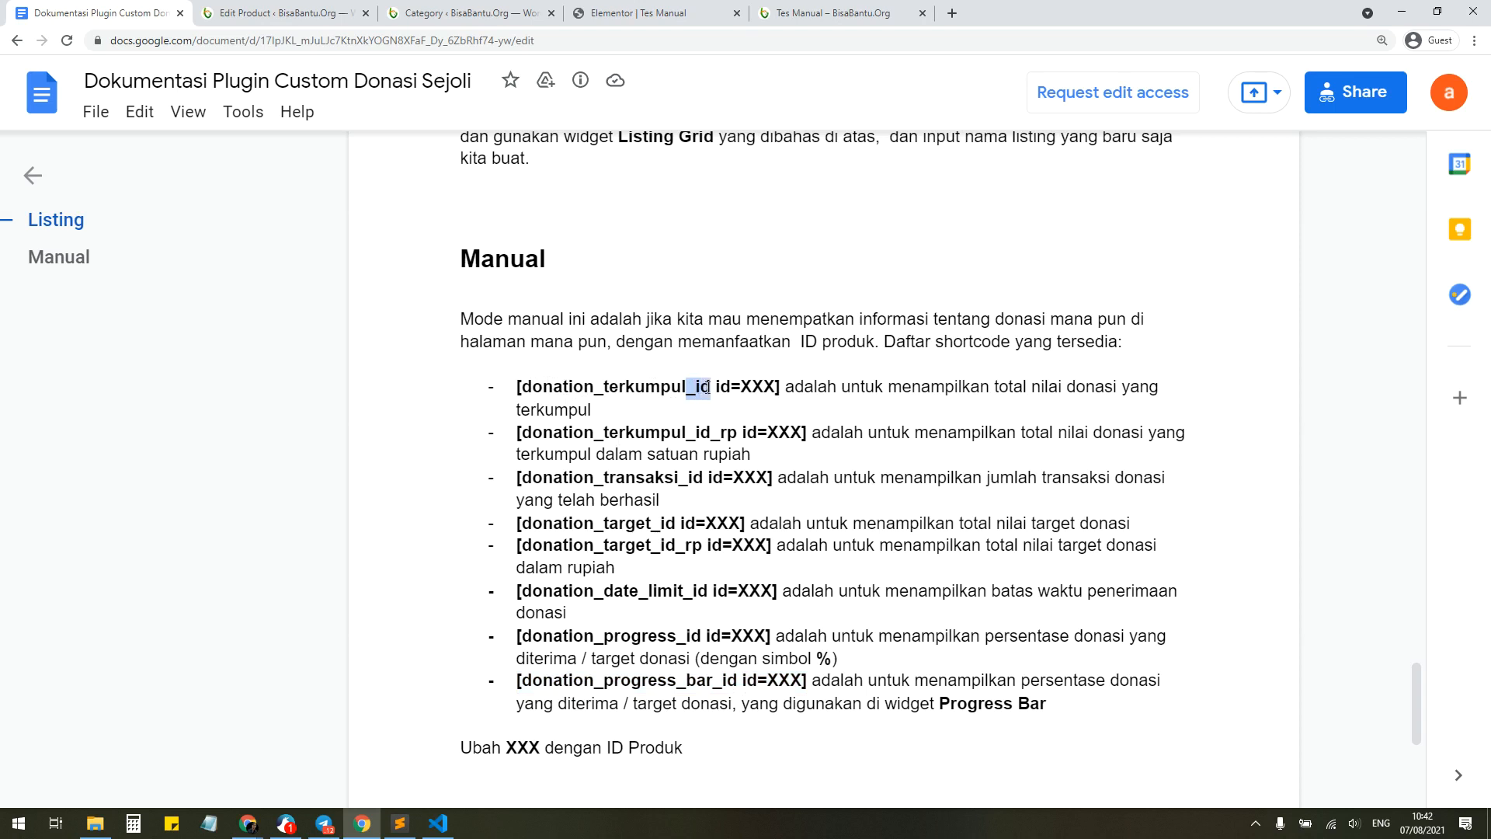
{"action": "left_click_drag", "start_coordinate": [715, 387], "coordinate": [723, 389]}
{"action": "scroll", "coordinate": [779, 468], "scroll_direction": "down", "scroll_amount": 3}
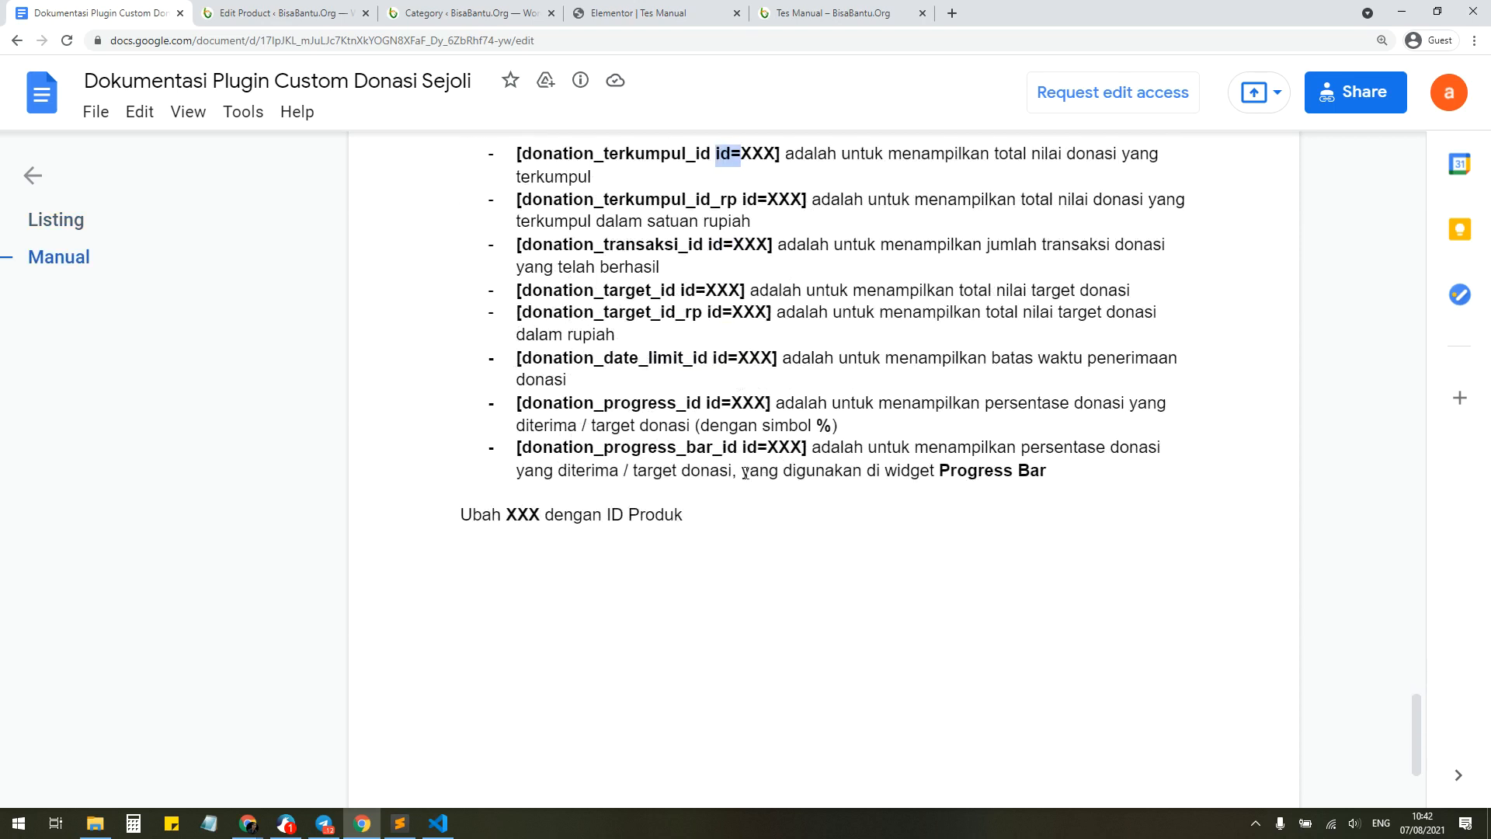
{"action": "scroll", "coordinate": [718, 480], "scroll_direction": "up", "scroll_amount": 10}
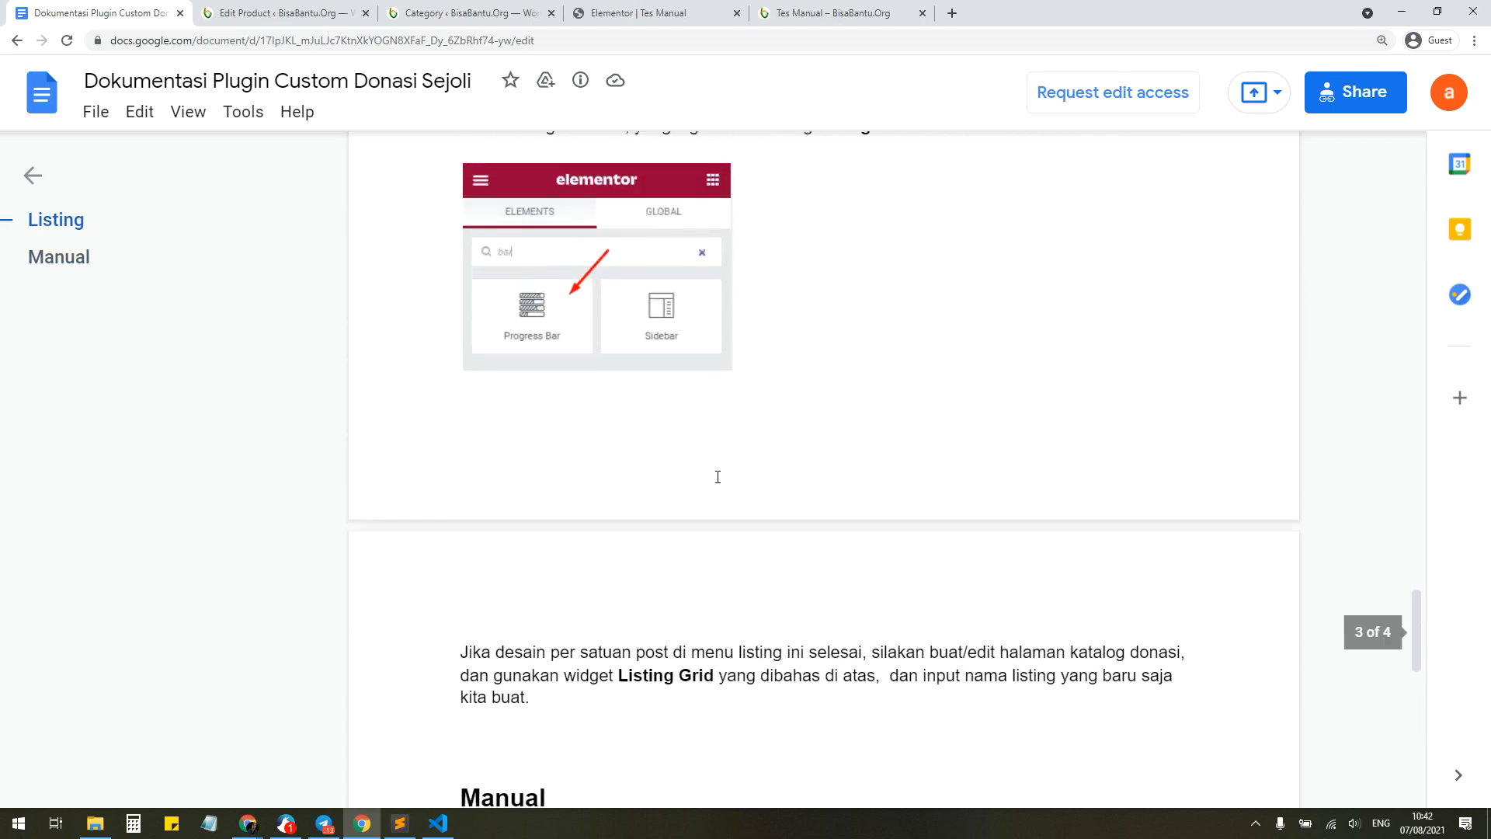
{"action": "scroll", "coordinate": [723, 458], "scroll_direction": "up", "scroll_amount": 5}
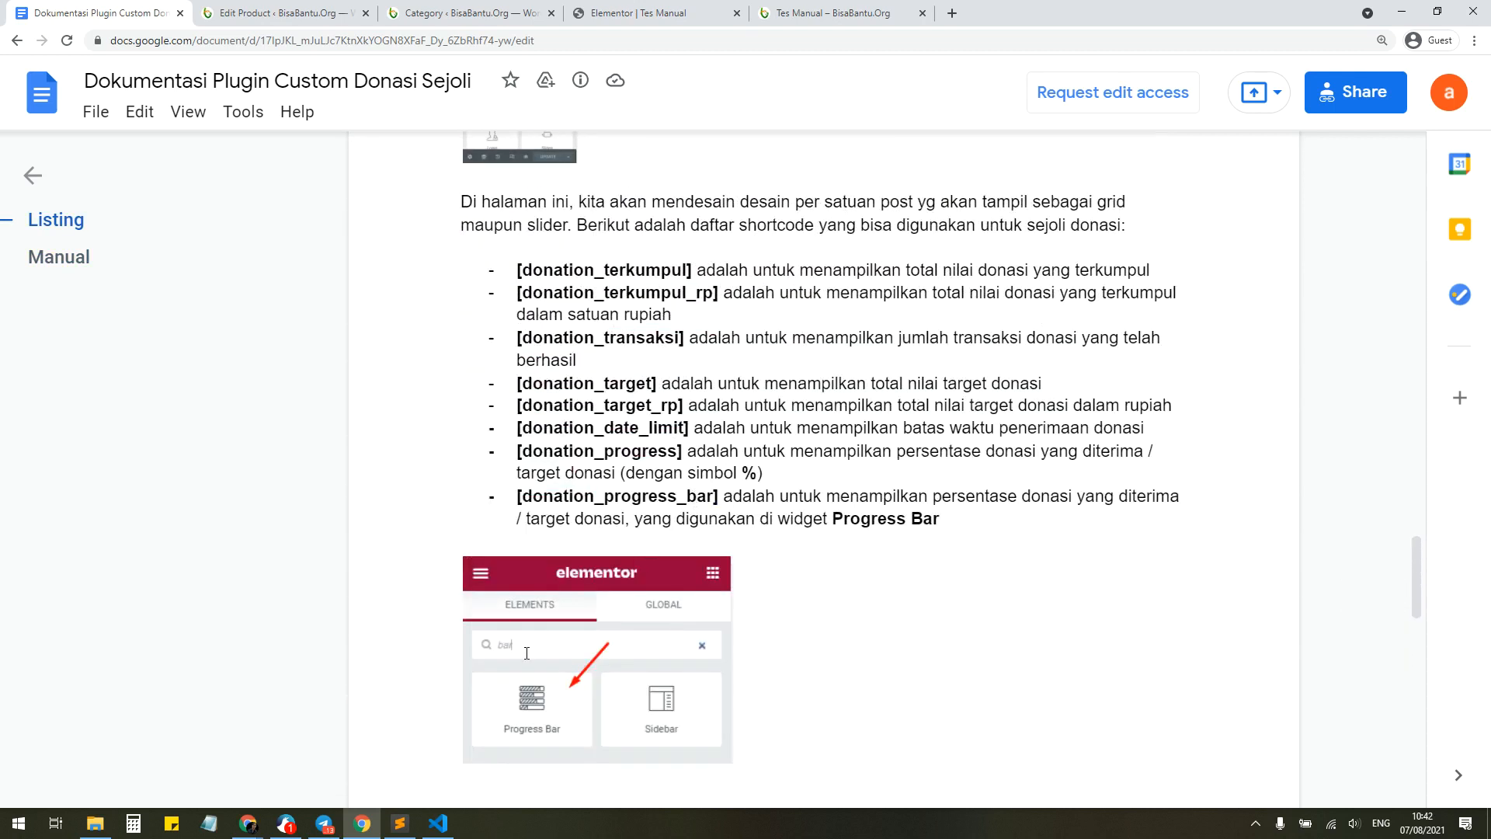